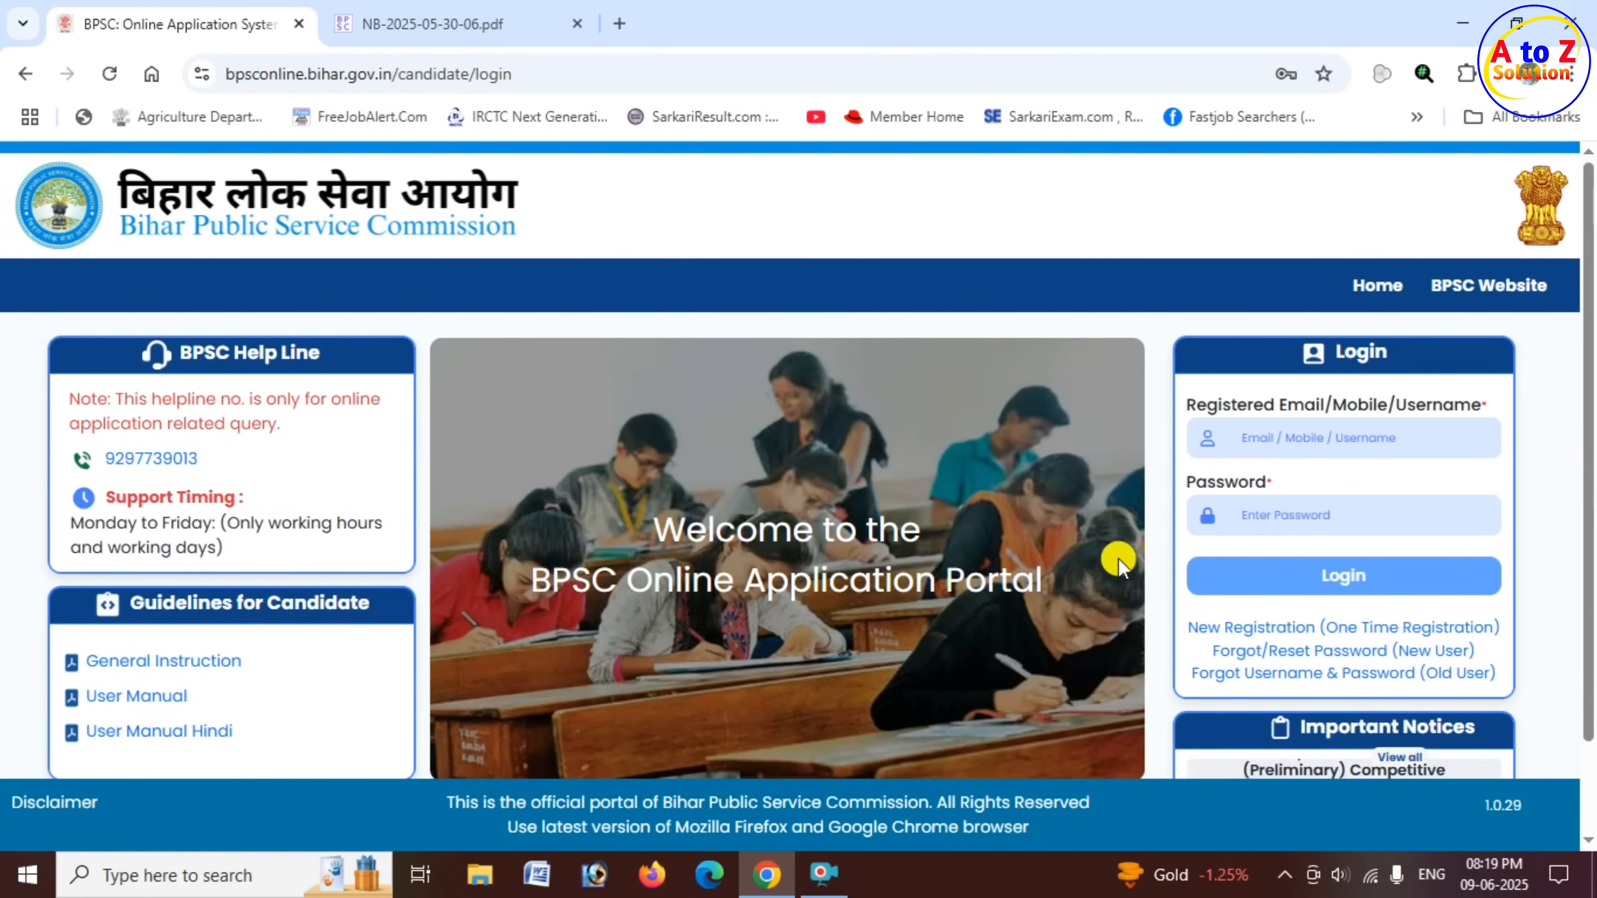
- Review the 71st combined preliminary exam notice for its vacancies, educational qualifications, reservation rules and application fees
key(ctrl+Tab)
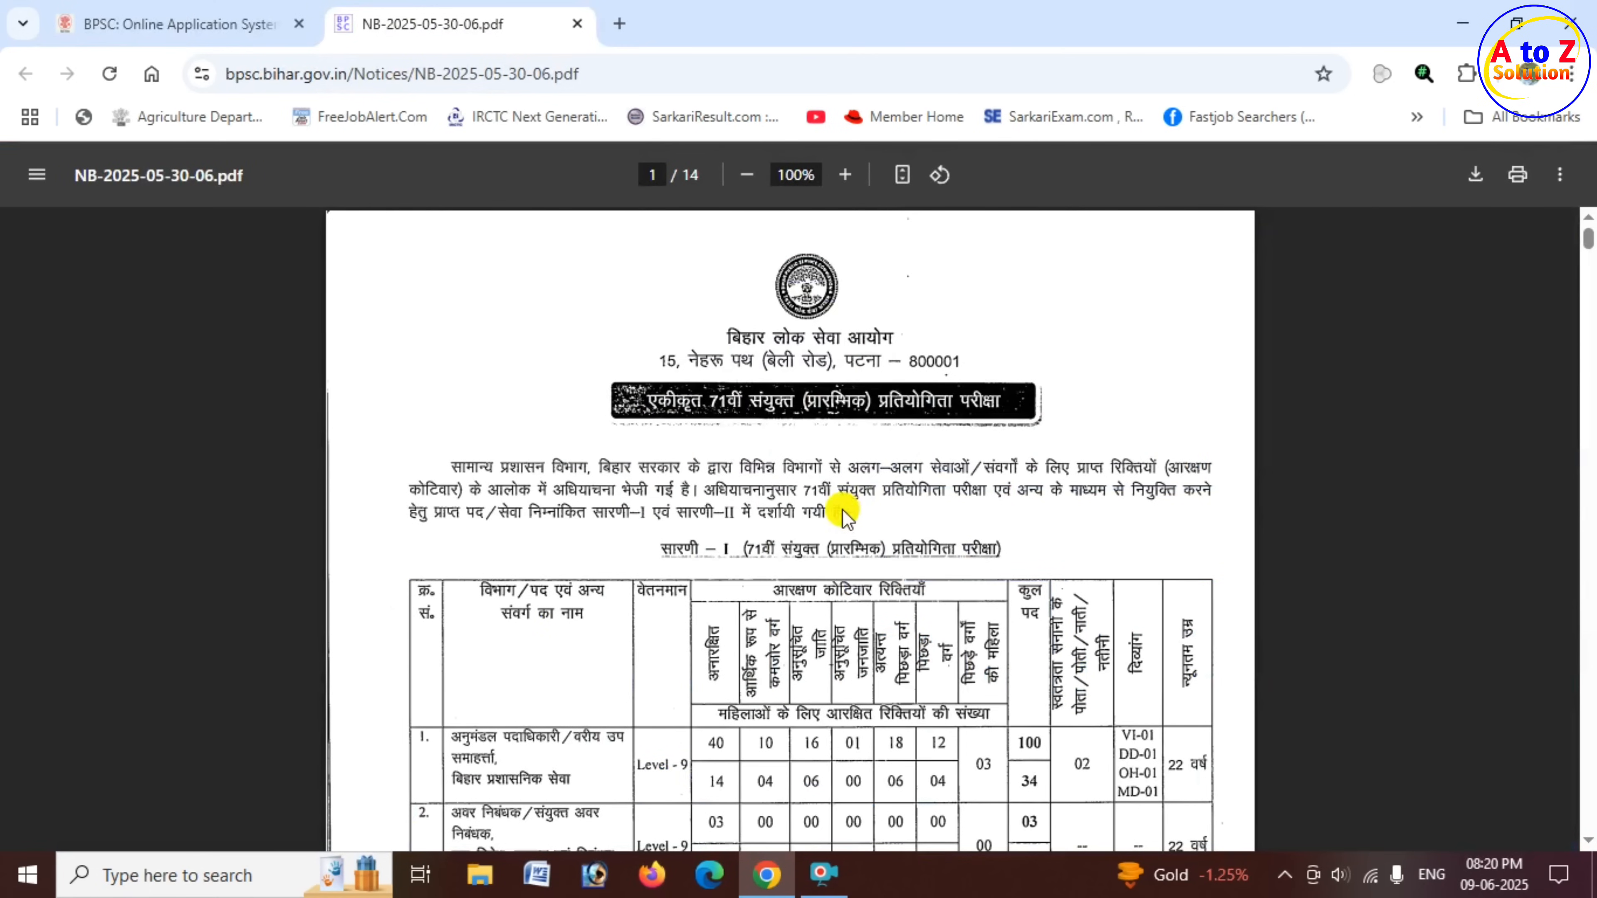
scroll(843, 513, down, 3)
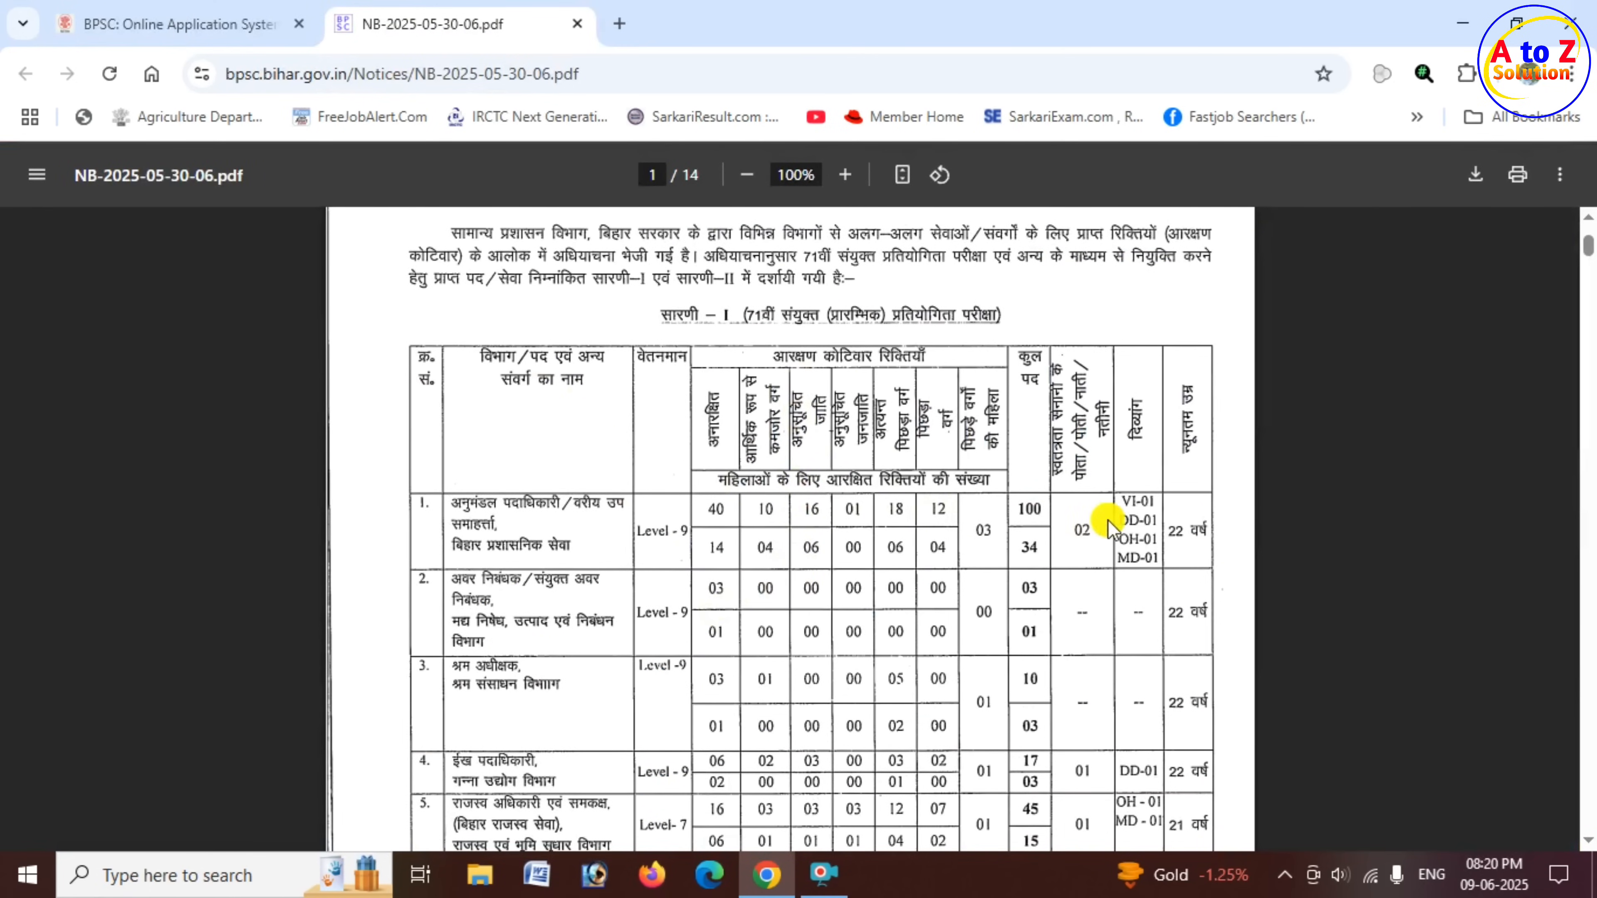
scroll(930, 535, down, 15)
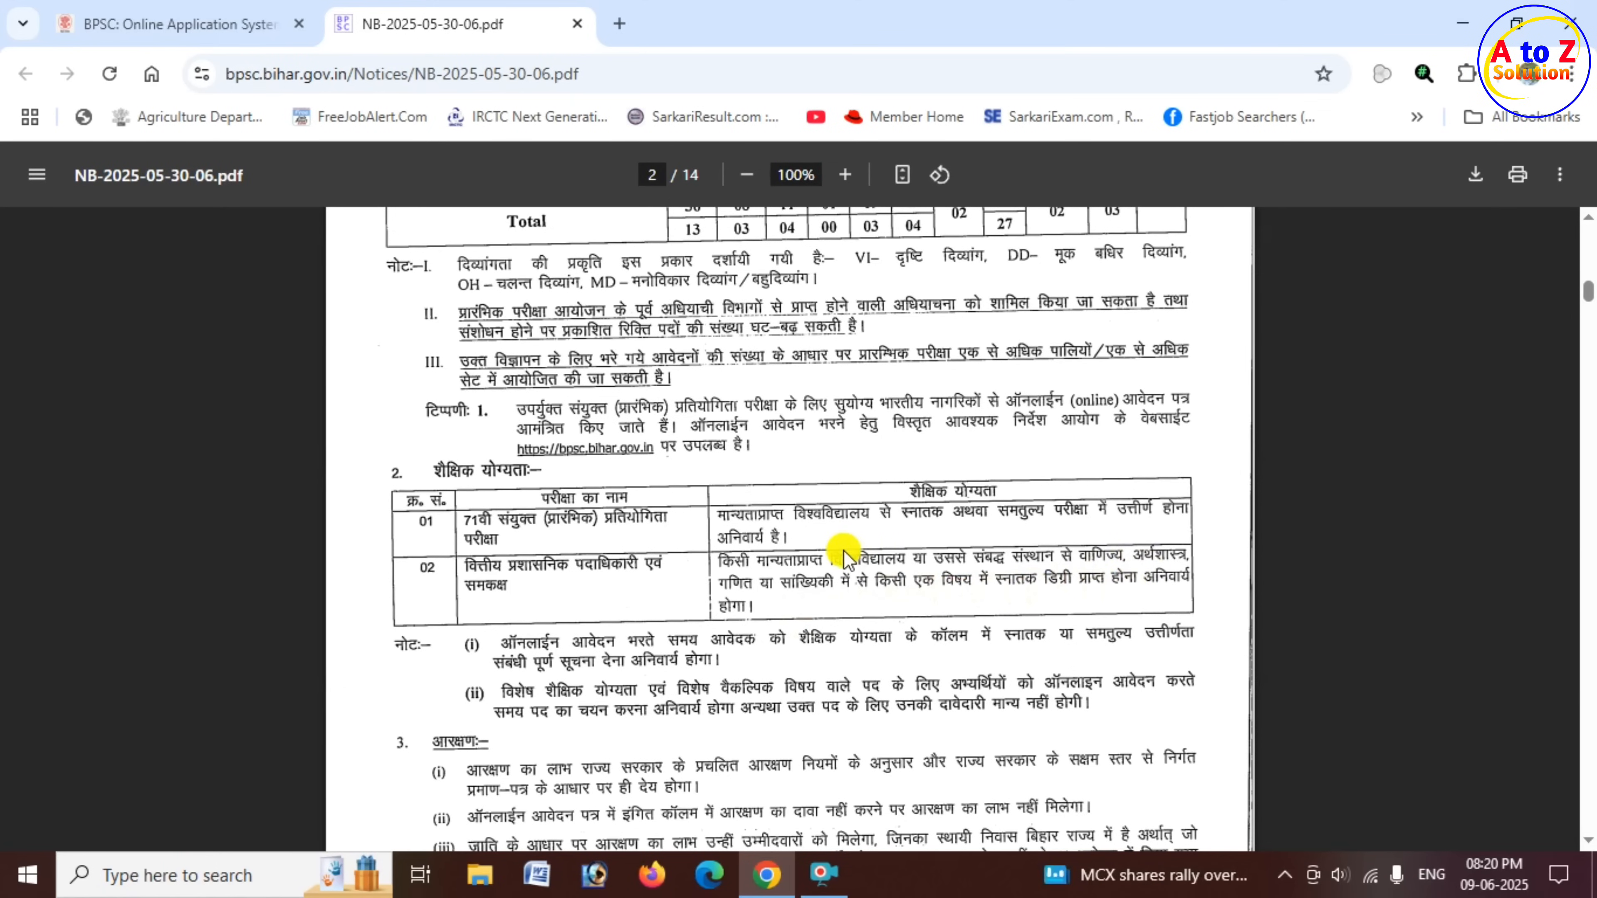
scroll(843, 556, down, 2)
scroll(843, 552, down, 6)
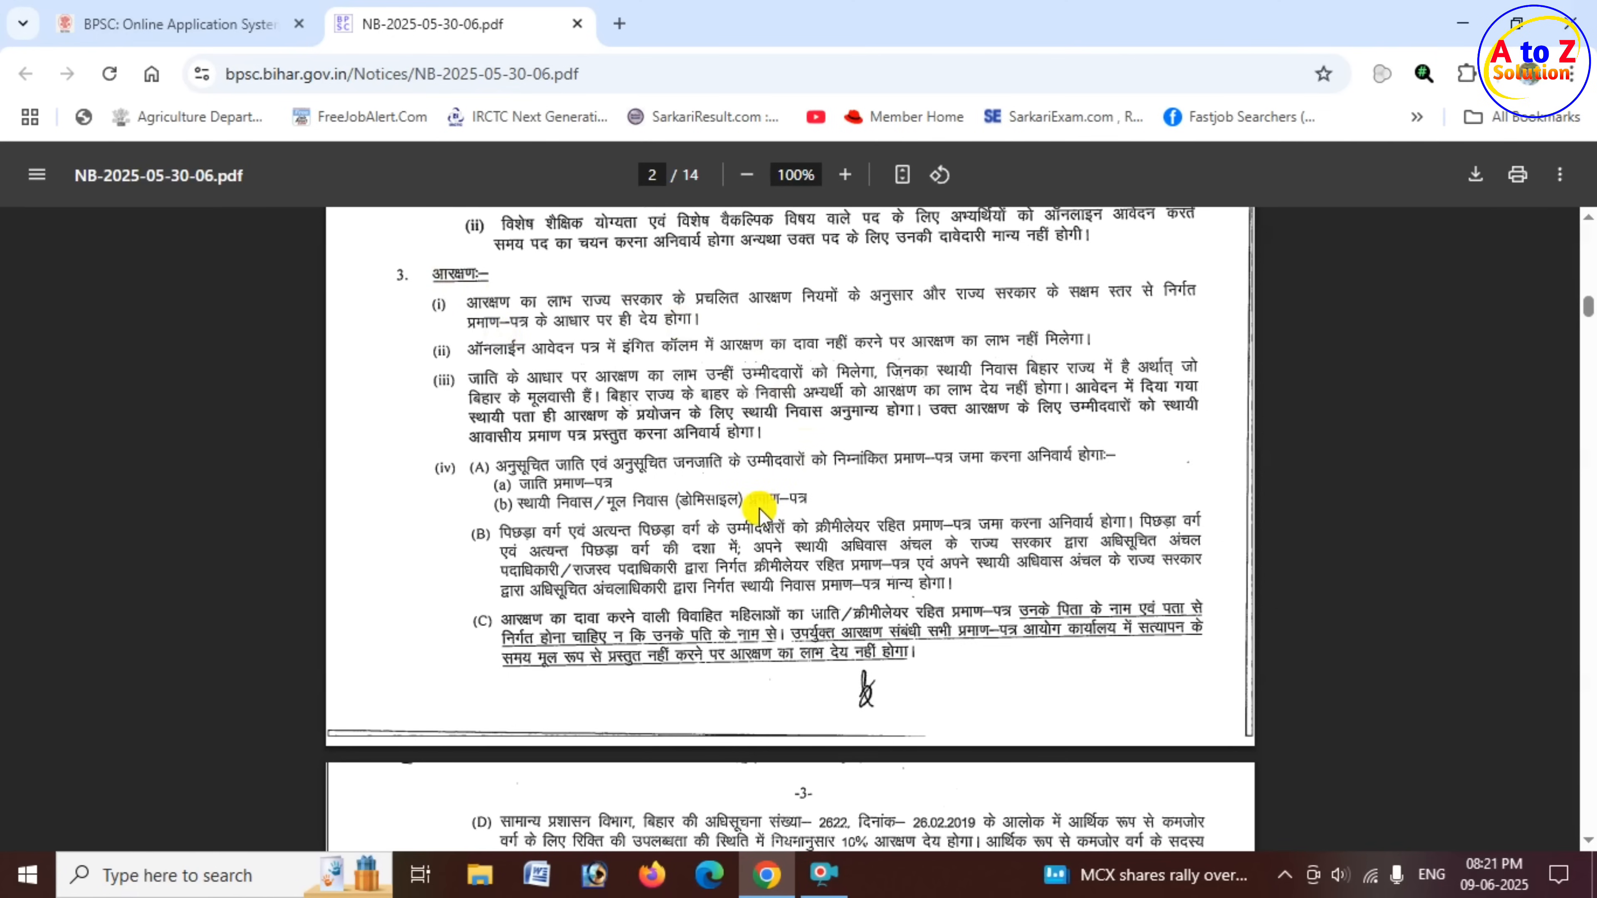
scroll(758, 508, down, 2)
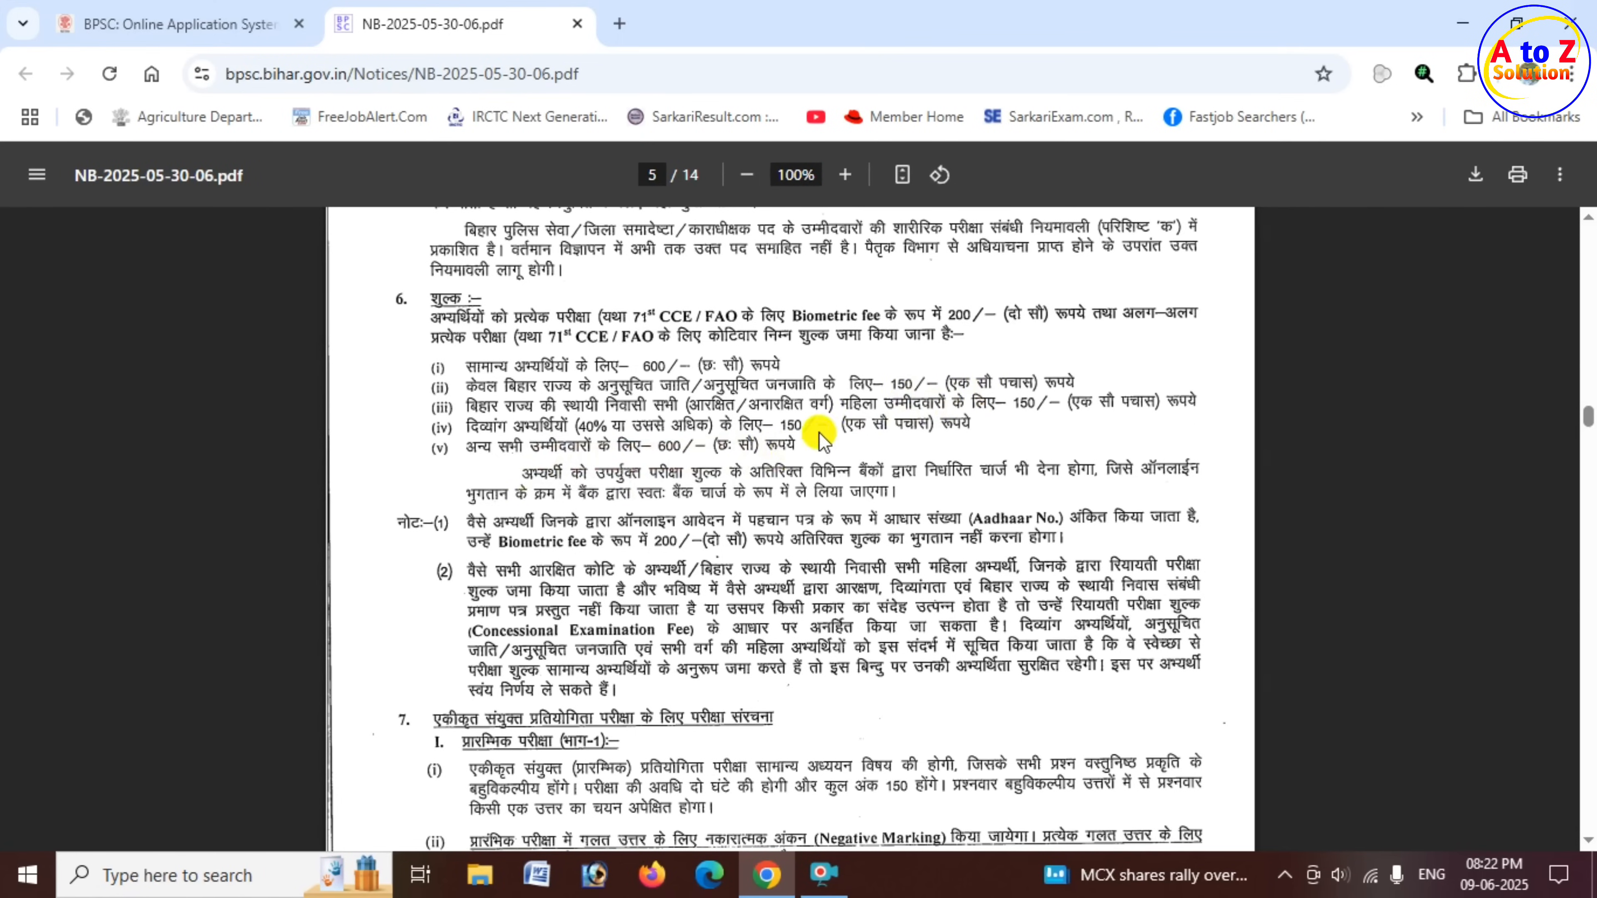
- Open the One Time Registration form on the BPSC application portal and close its instructions after reading through them
click(237, 28)
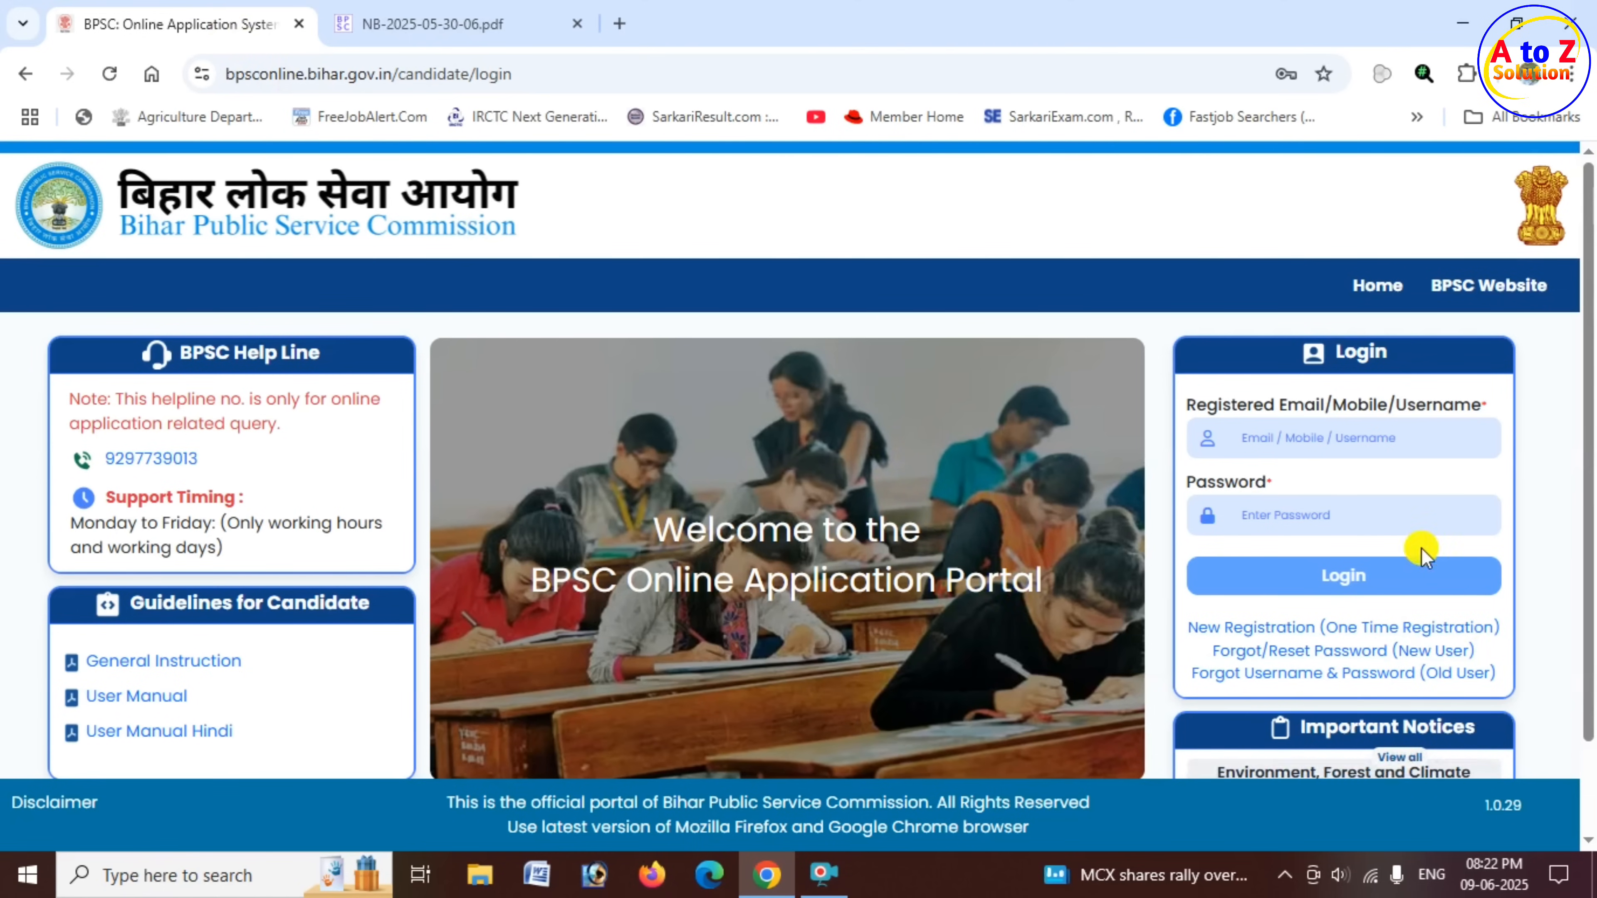
click(1329, 438)
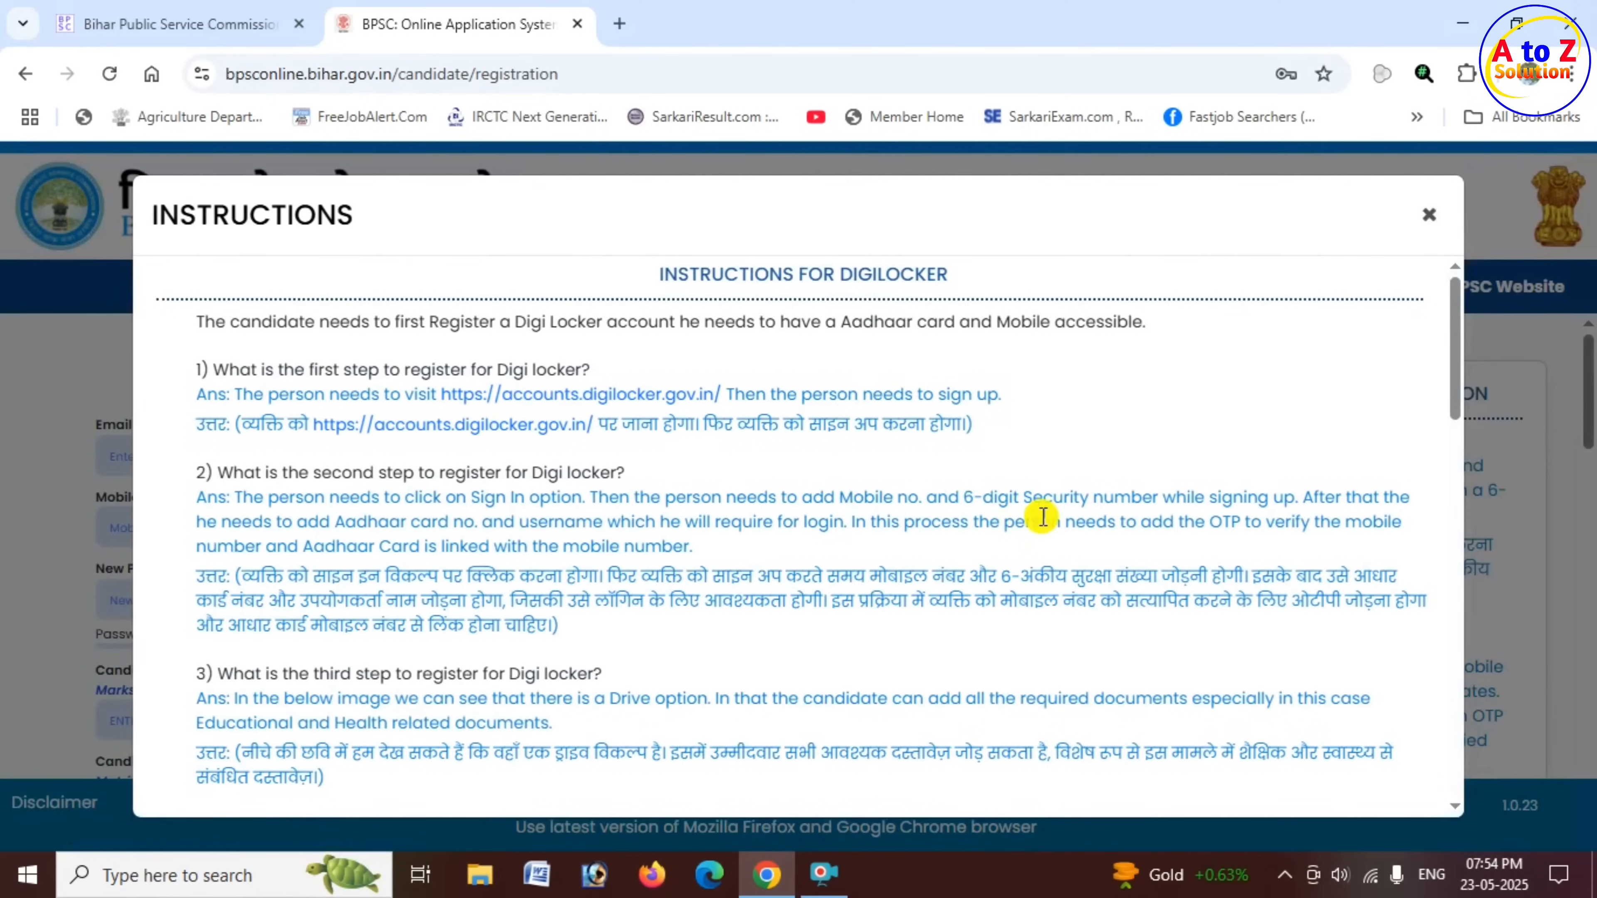
drag(679, 277, 937, 286)
scroll(946, 390, down, 2)
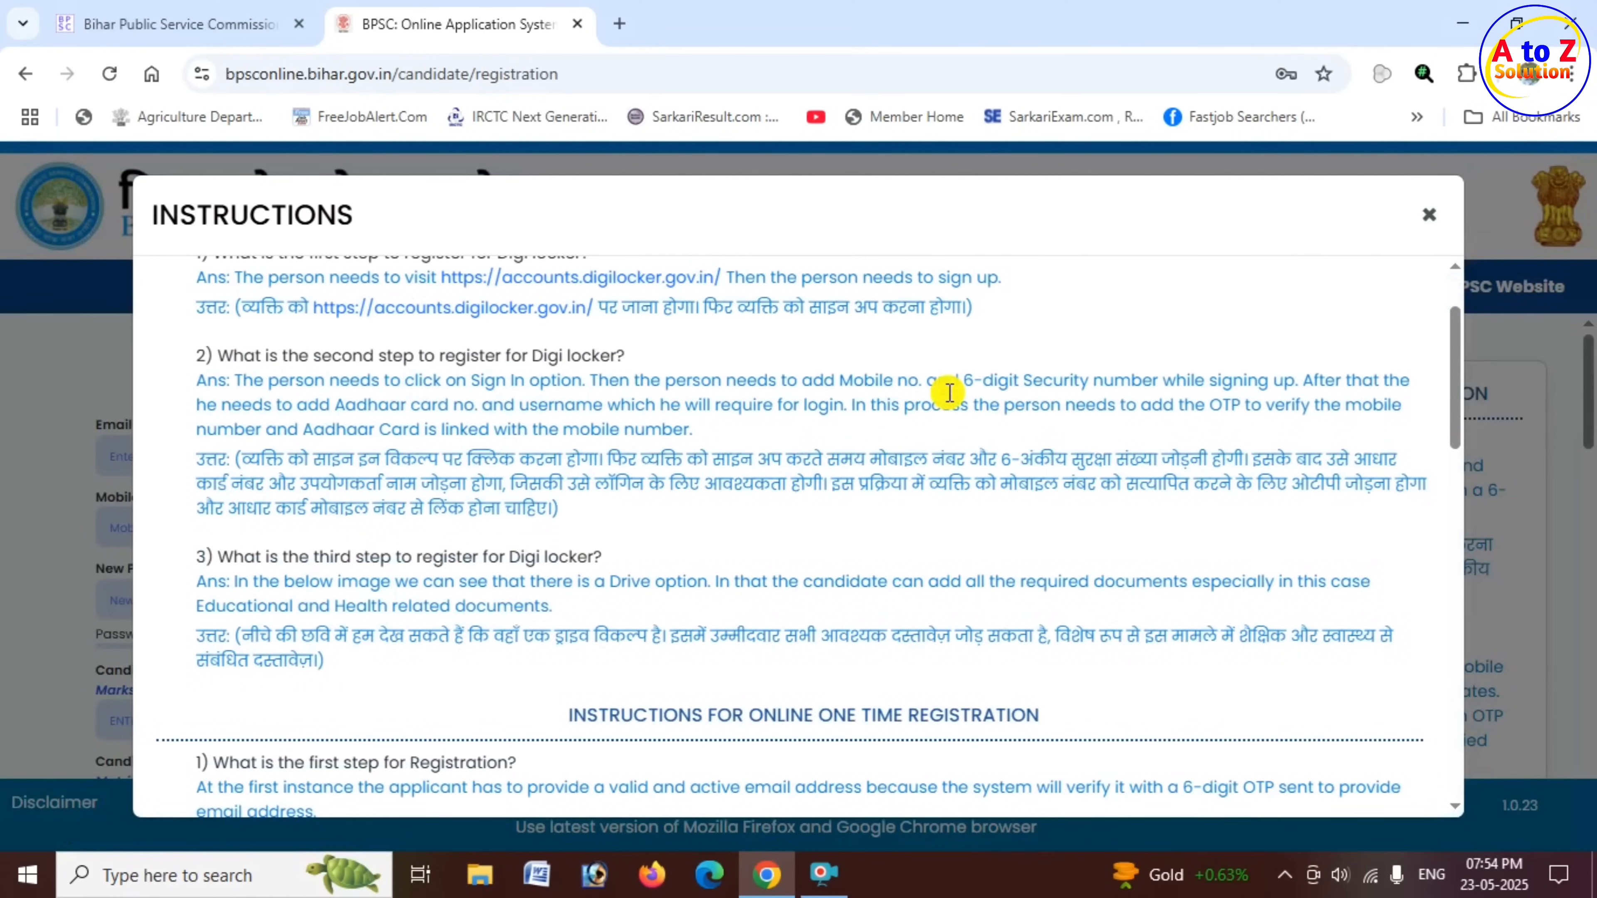
scroll(528, 393, down, 10)
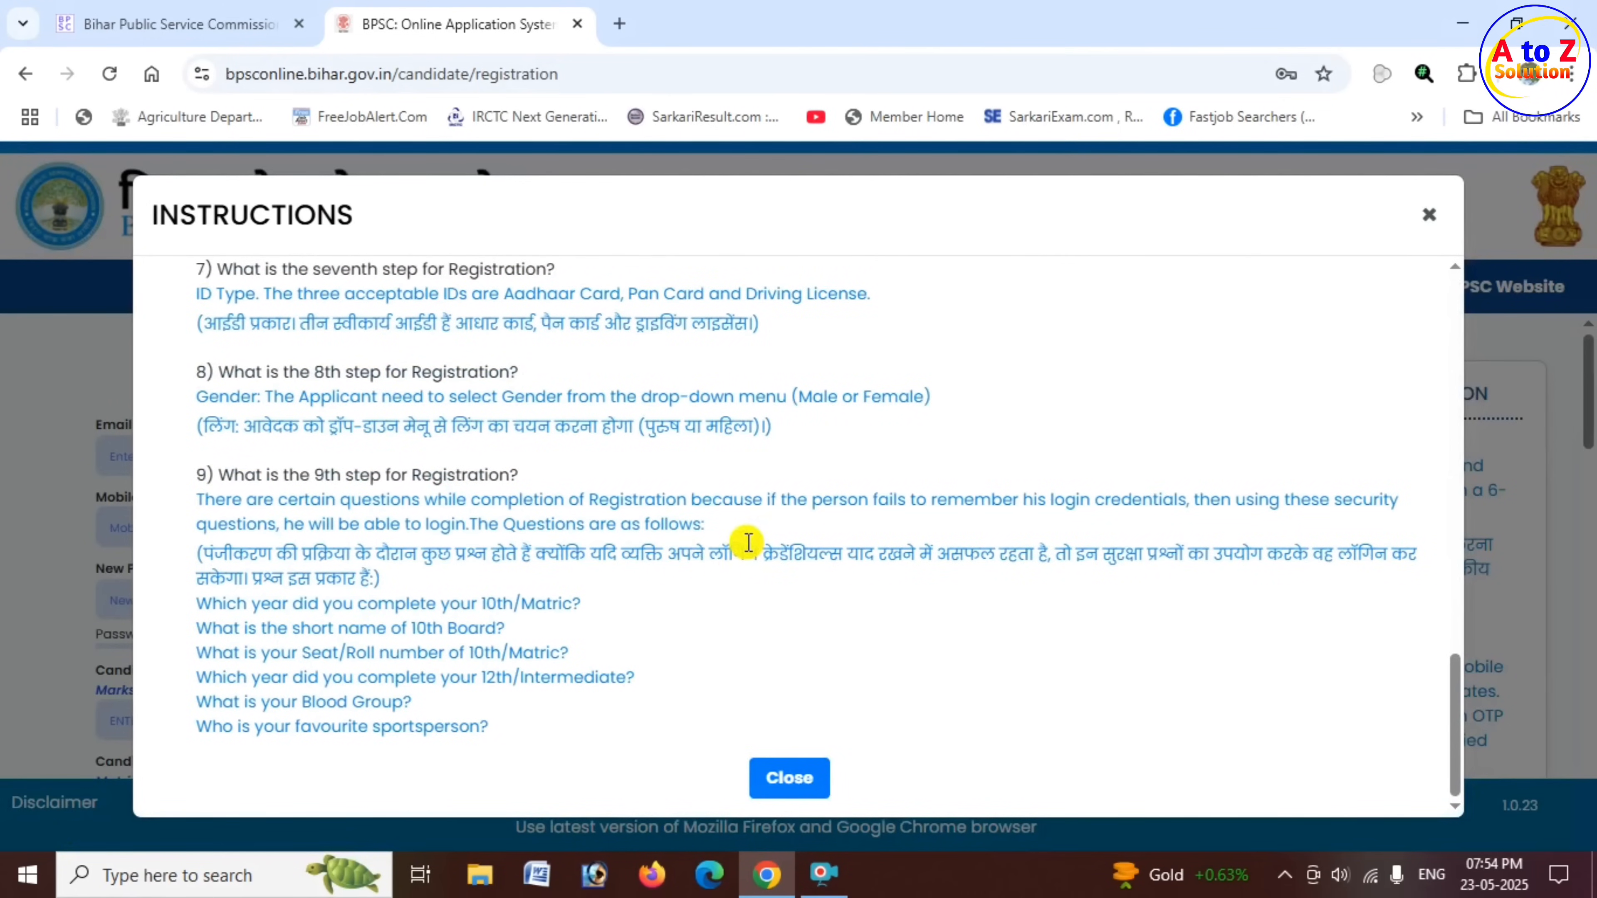
click(791, 780)
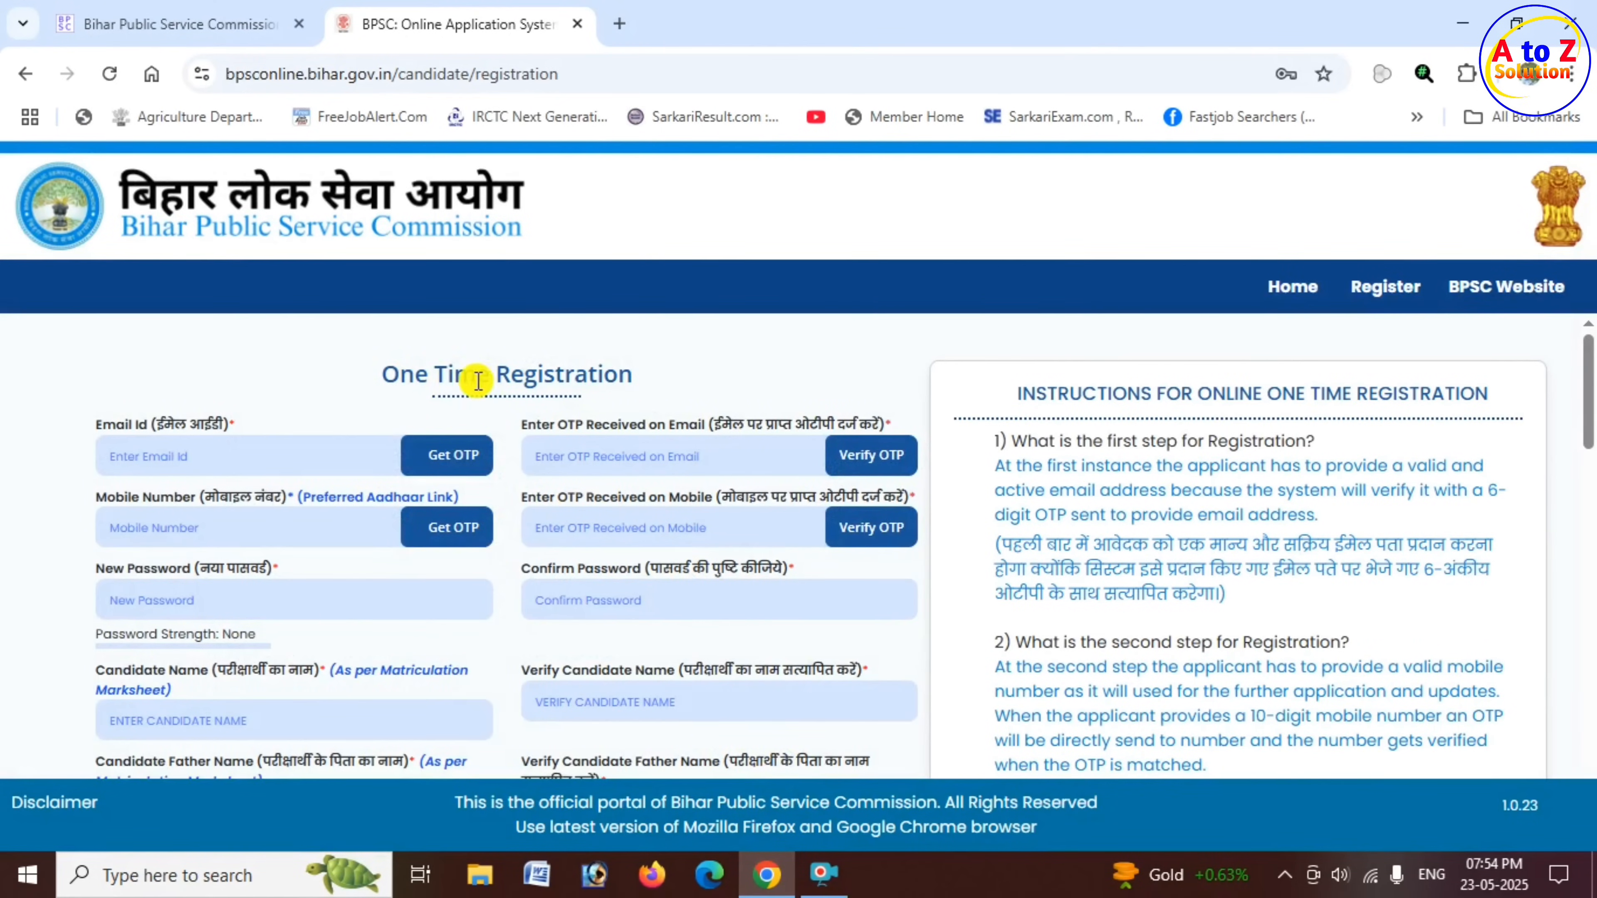
- Examine the email, mobile number and OTP verification fields of the One Time Registration form
scroll(397, 380, down, 2)
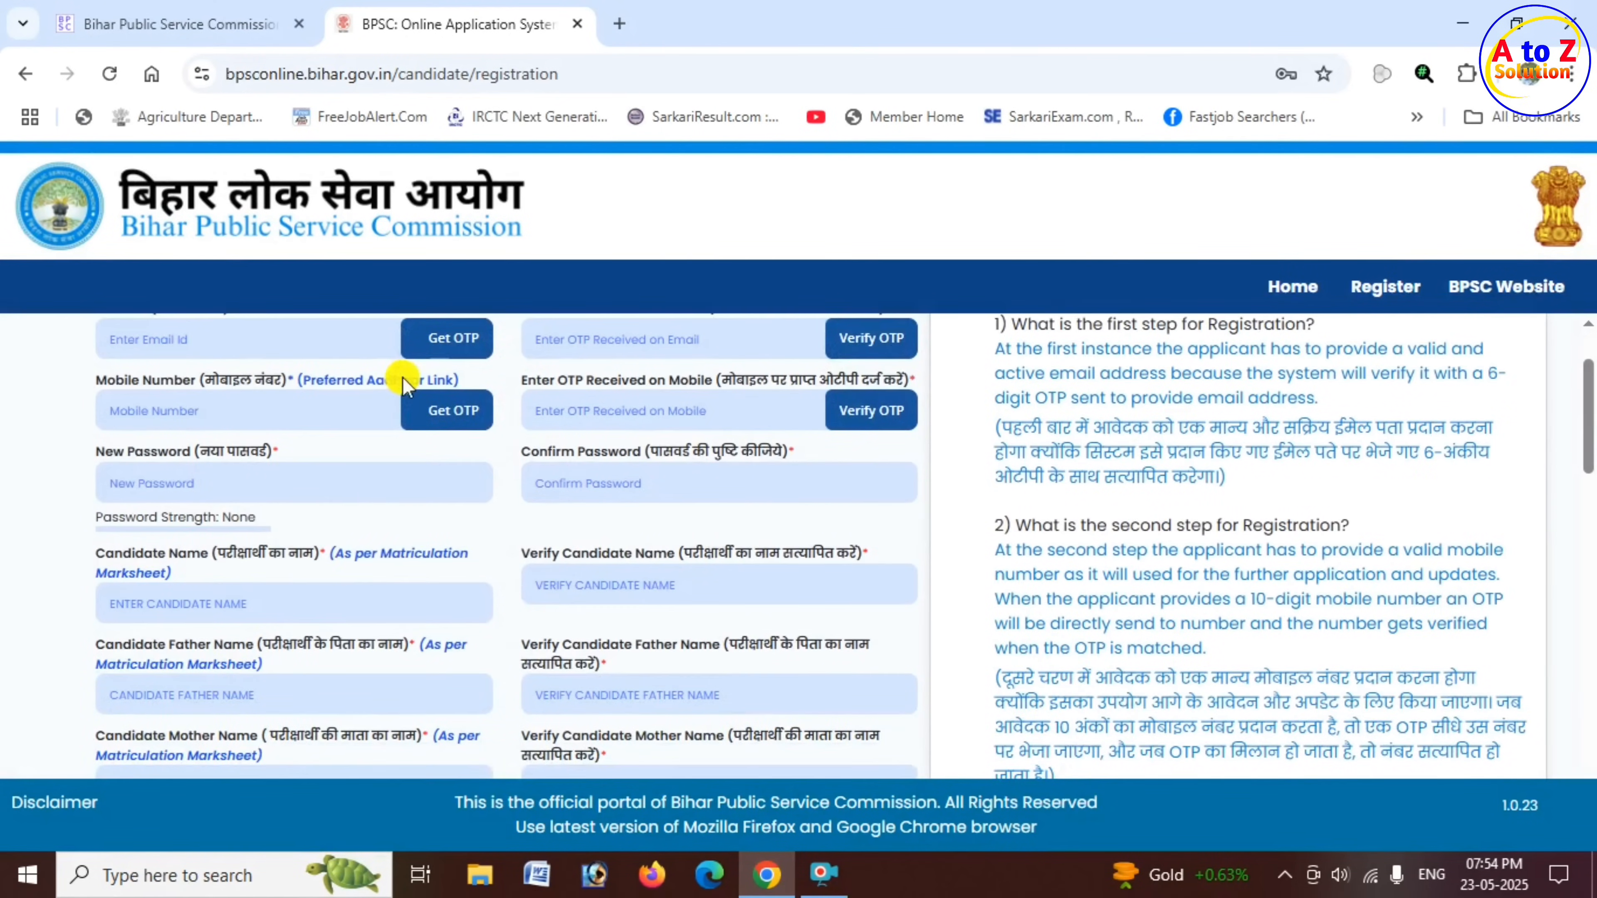
scroll(497, 419, up, 2)
drag(393, 376, 625, 374)
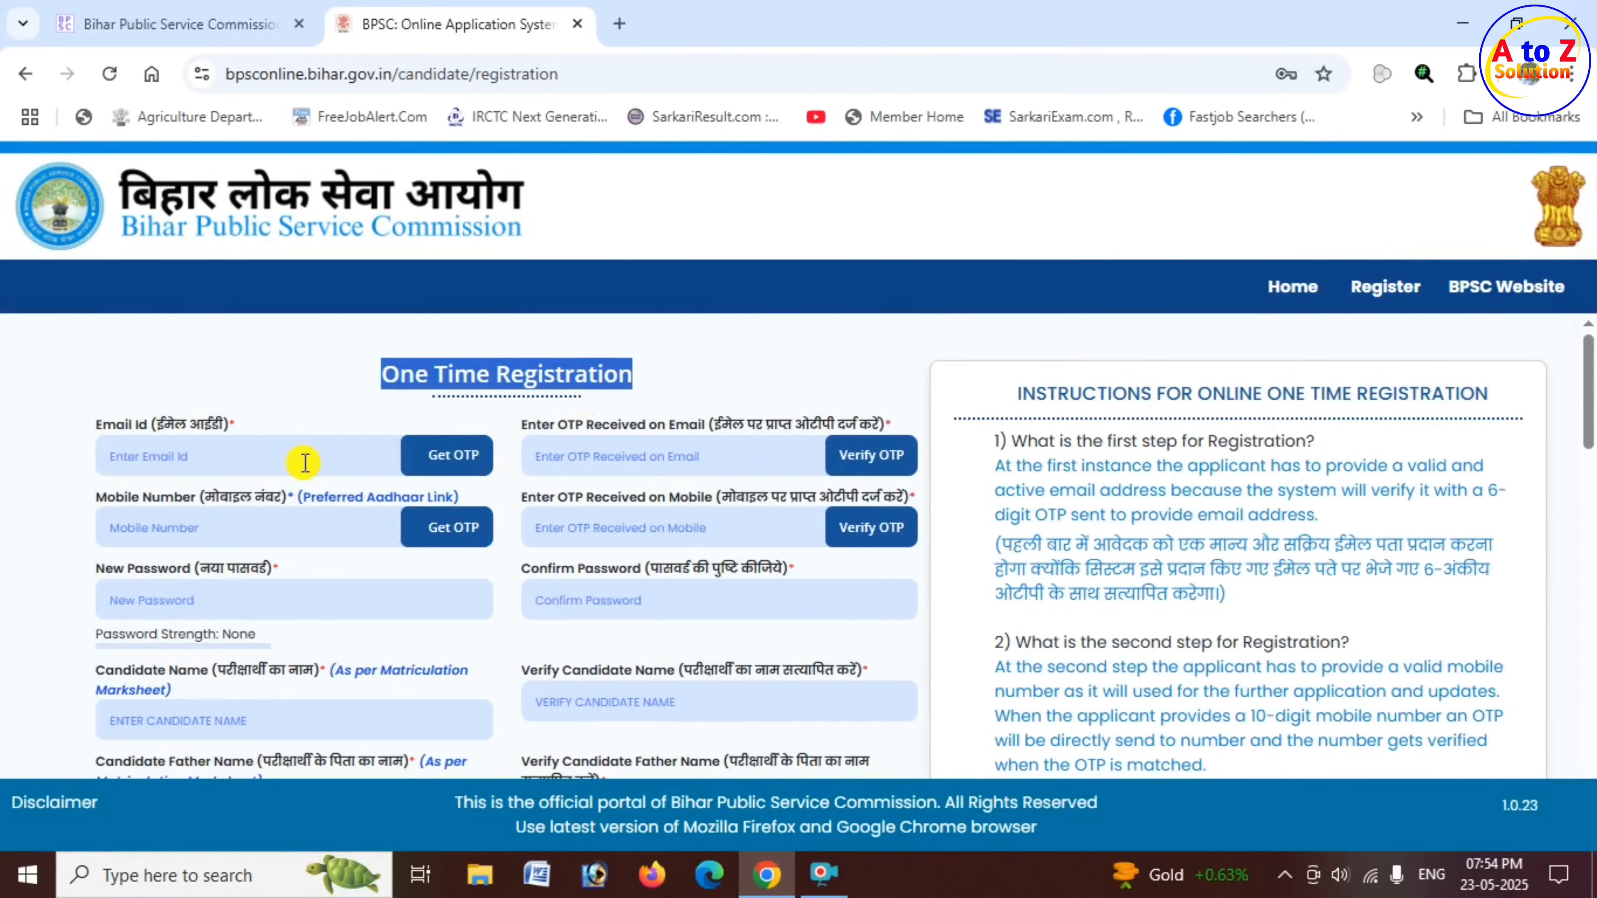
click(135, 454)
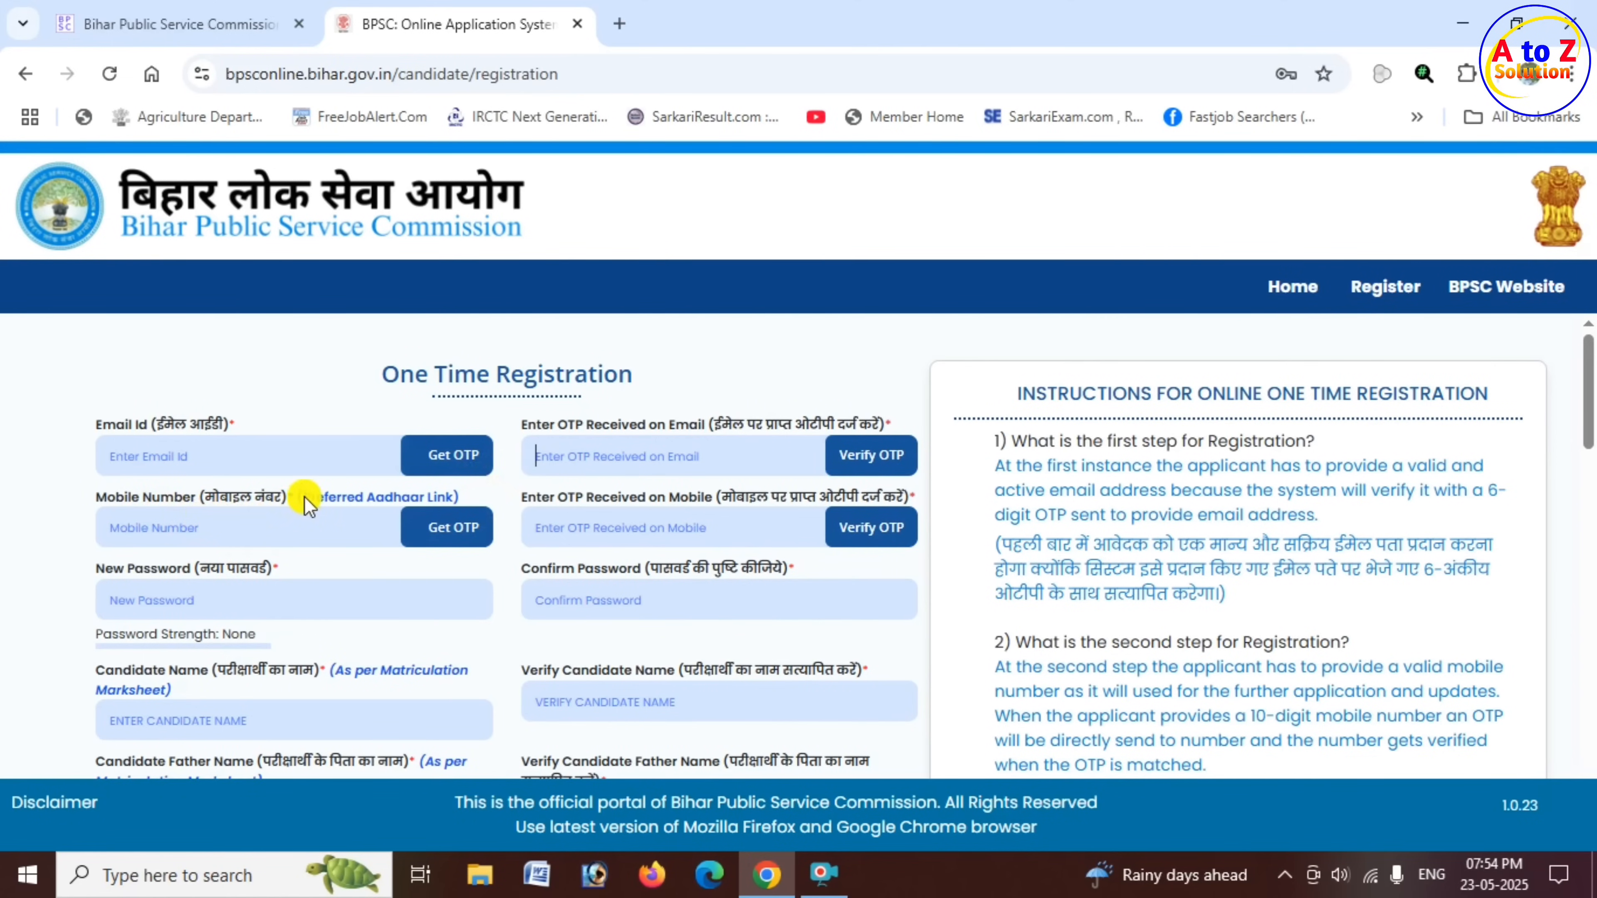
drag(305, 498, 446, 498)
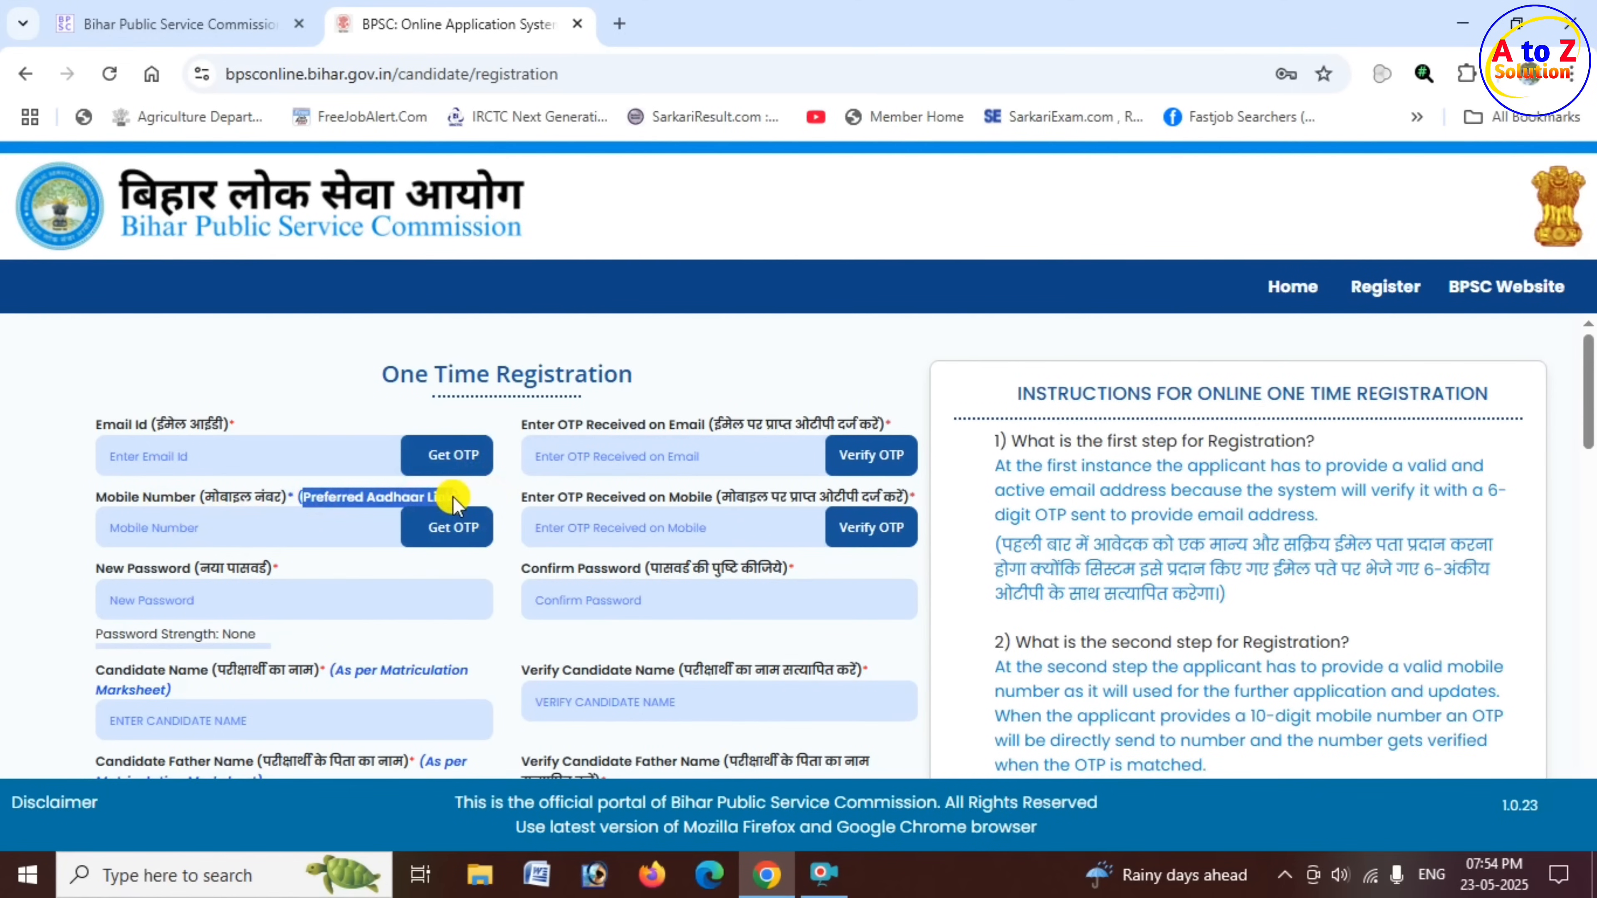
click(268, 538)
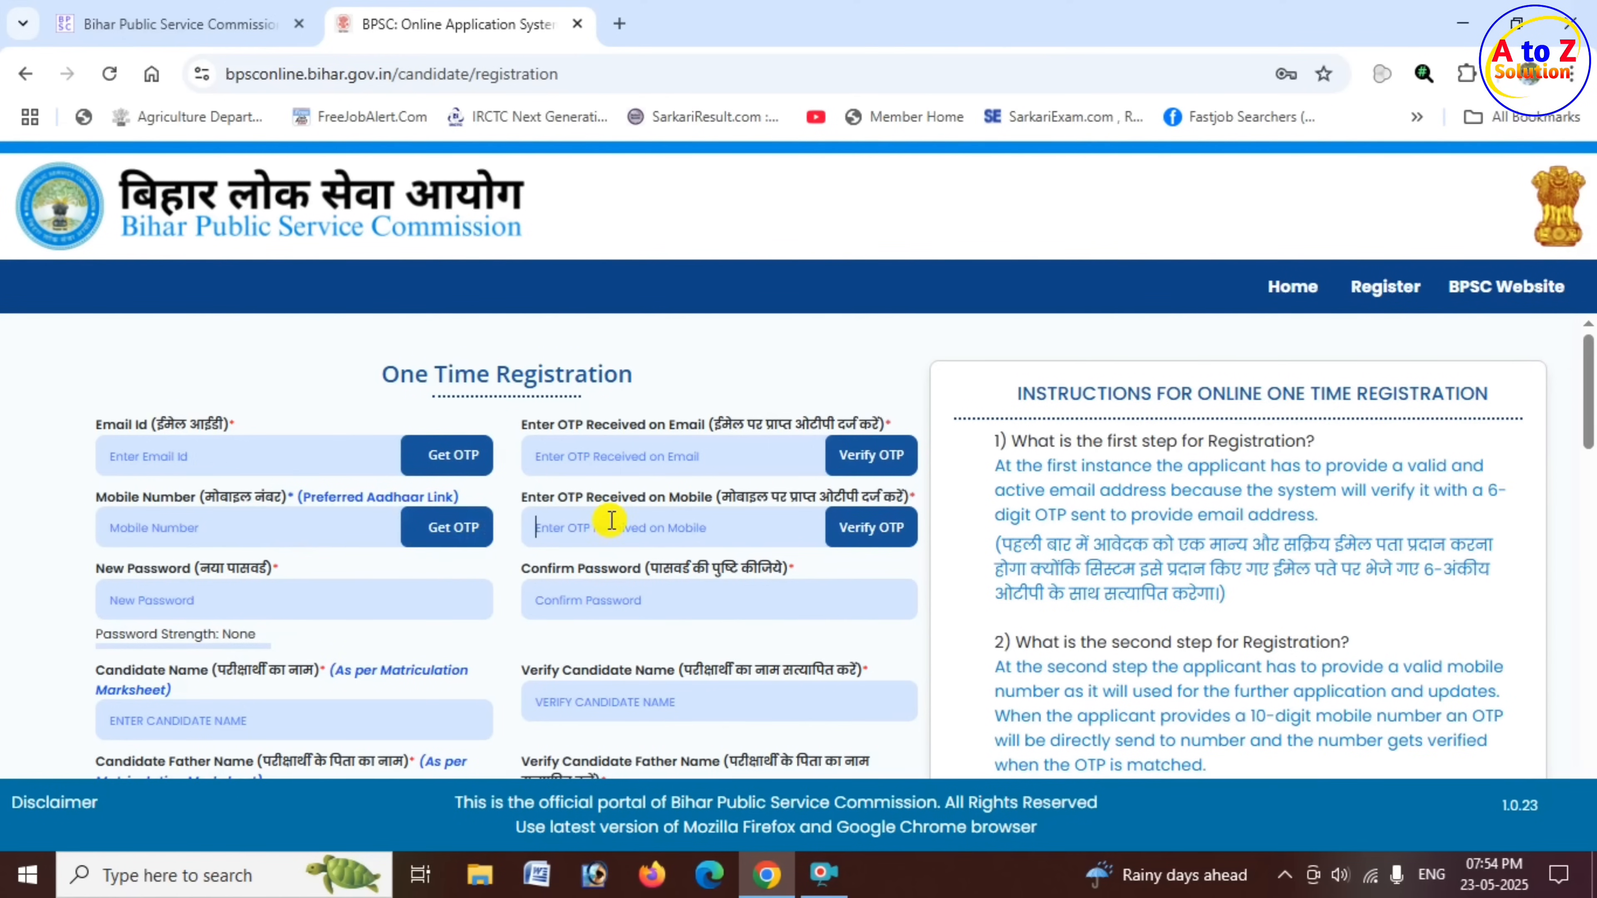
scroll(449, 531, down, 2)
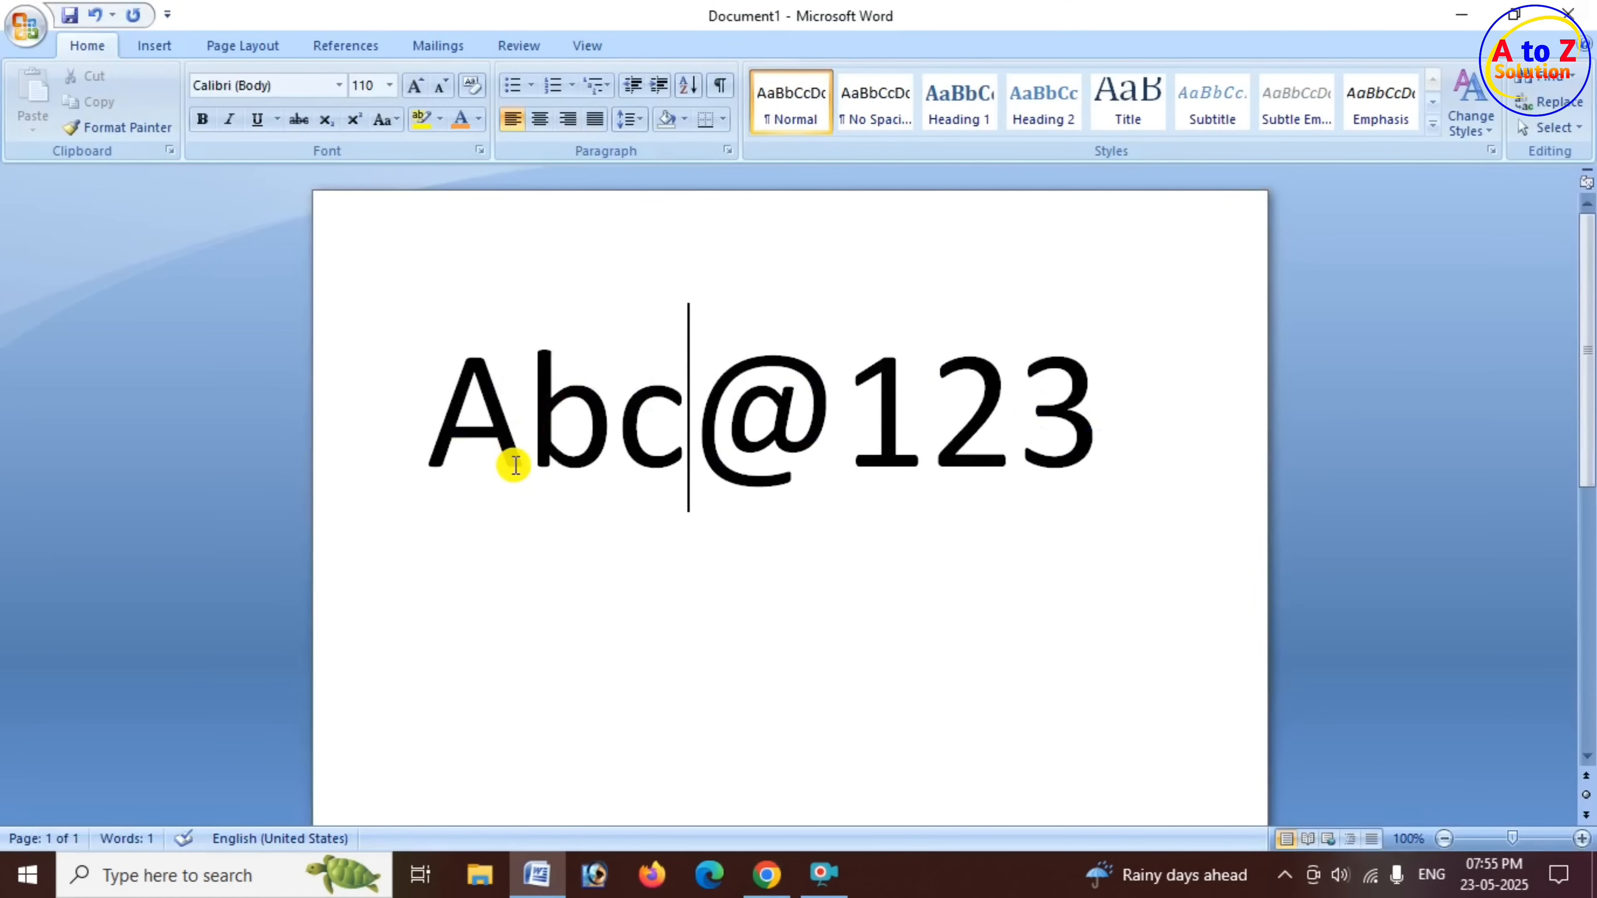
- Switch to the Word document and highlight parts of the sample password to examine its letters, symbol and digits
click(513, 465)
drag(513, 465, 1073, 481)
click(709, 480)
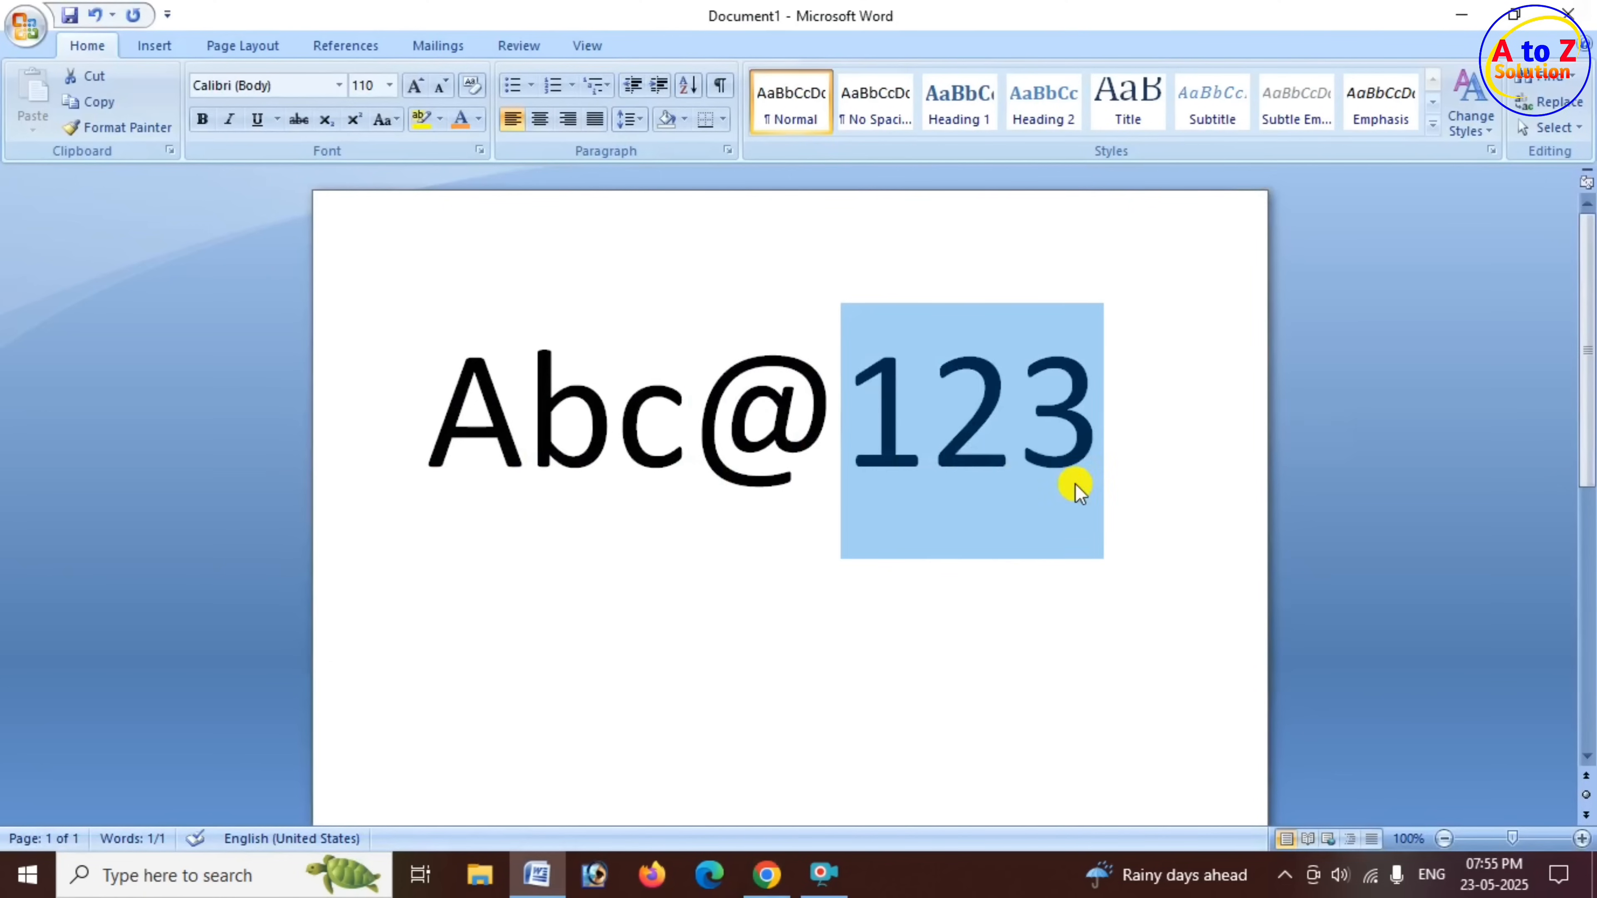
- Return to the registration form in Chrome and examine the password confirmation, candidate name, father's name and mother's name fields
click(766, 874)
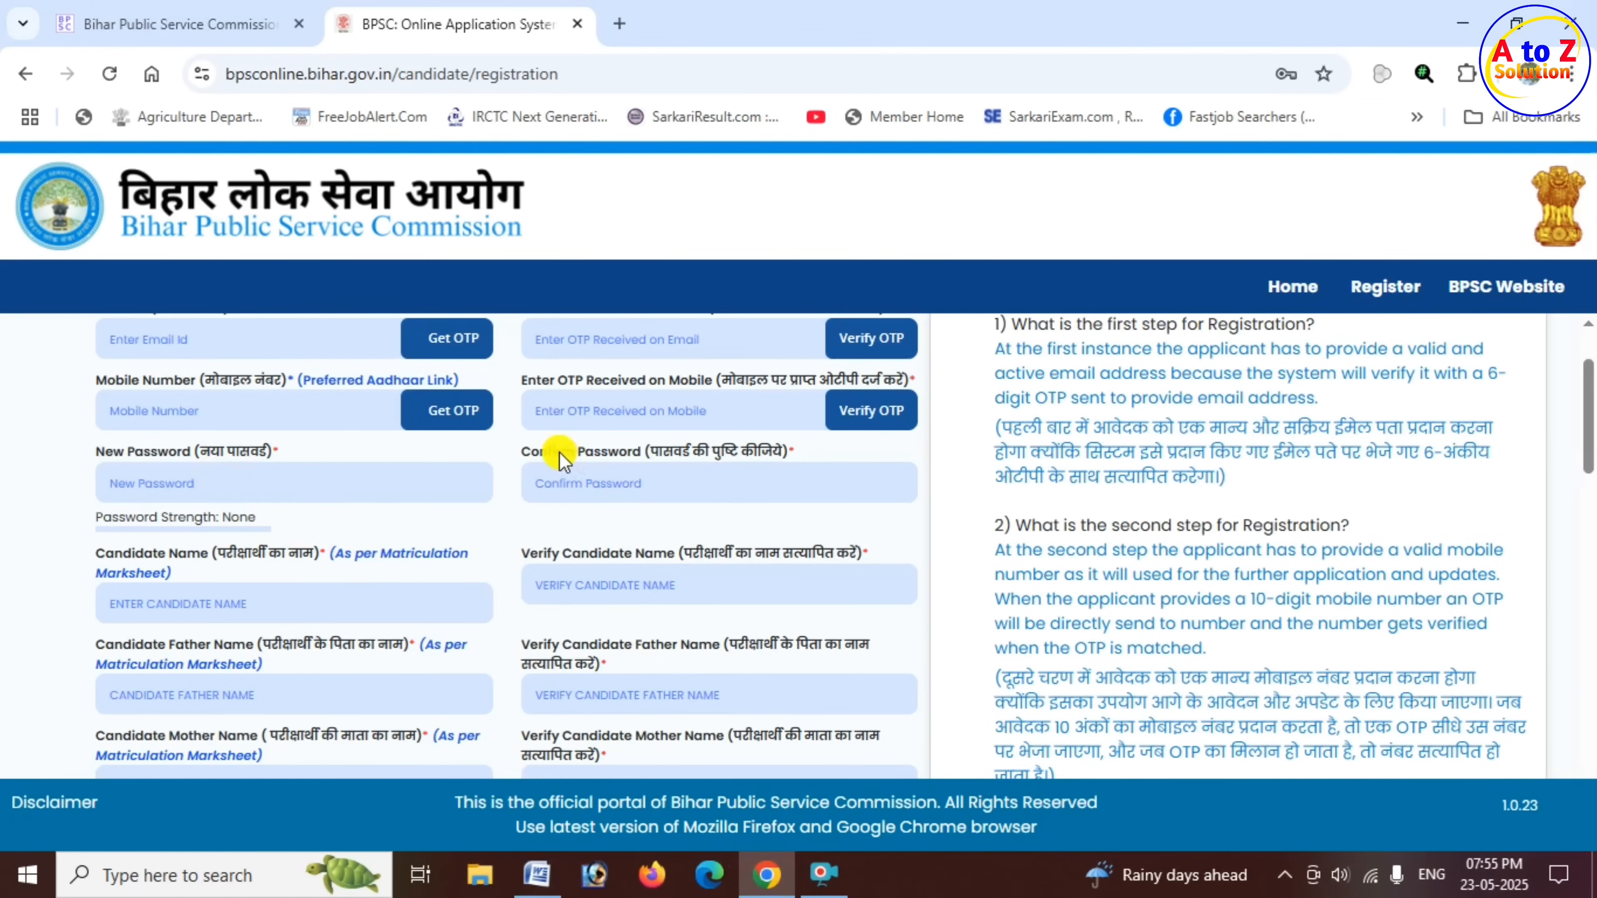
drag(561, 452, 662, 453)
click(659, 490)
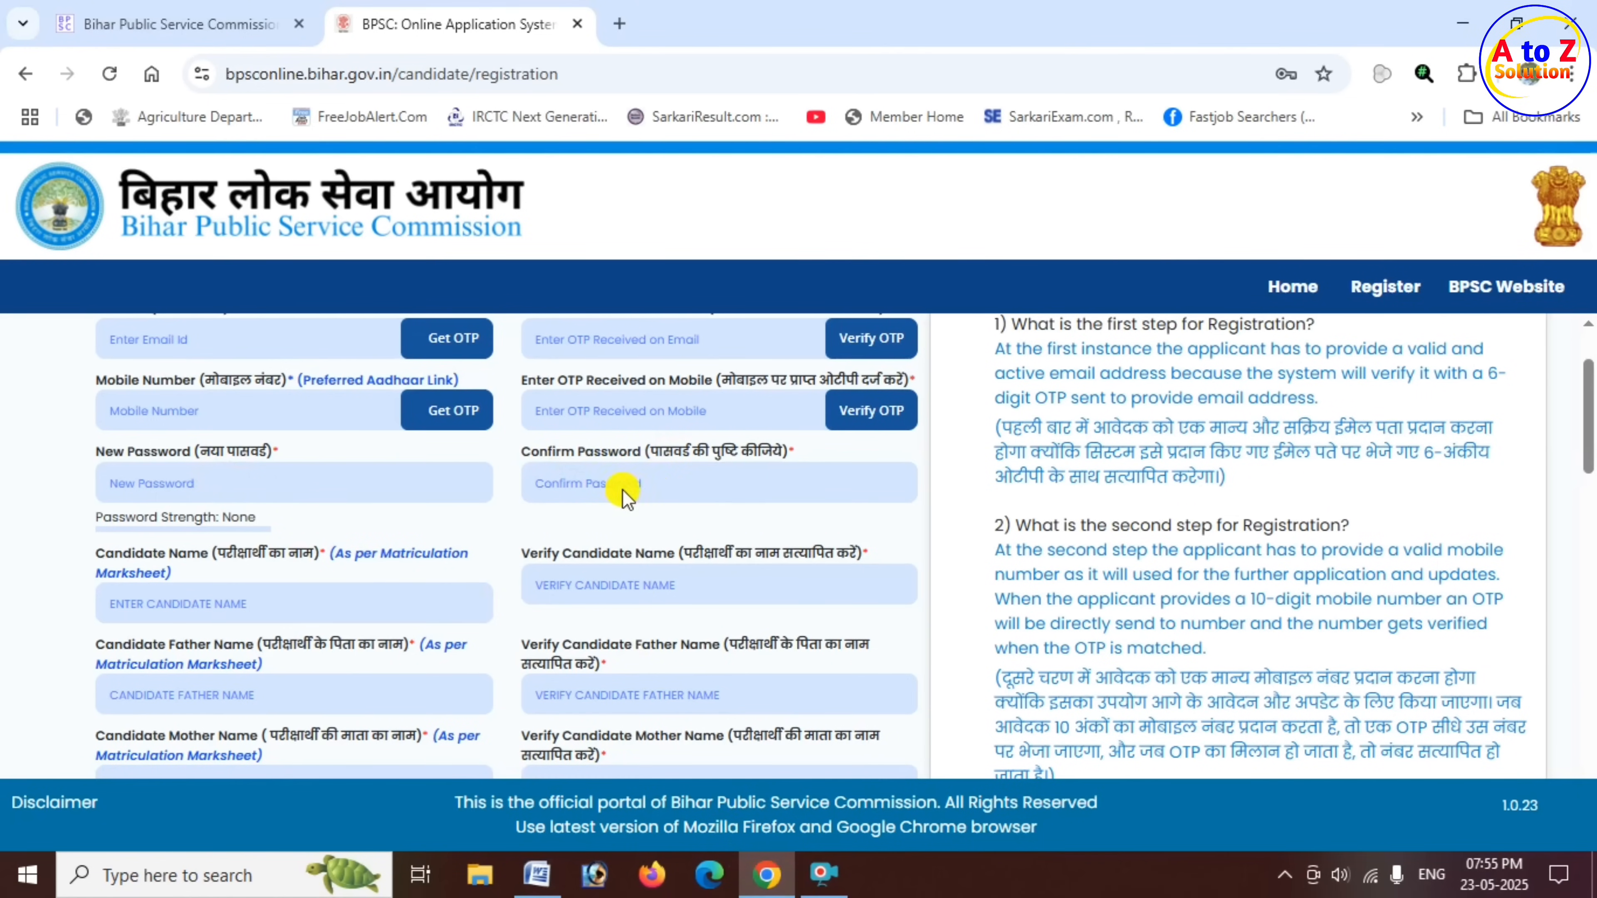
scroll(517, 503, down, 2)
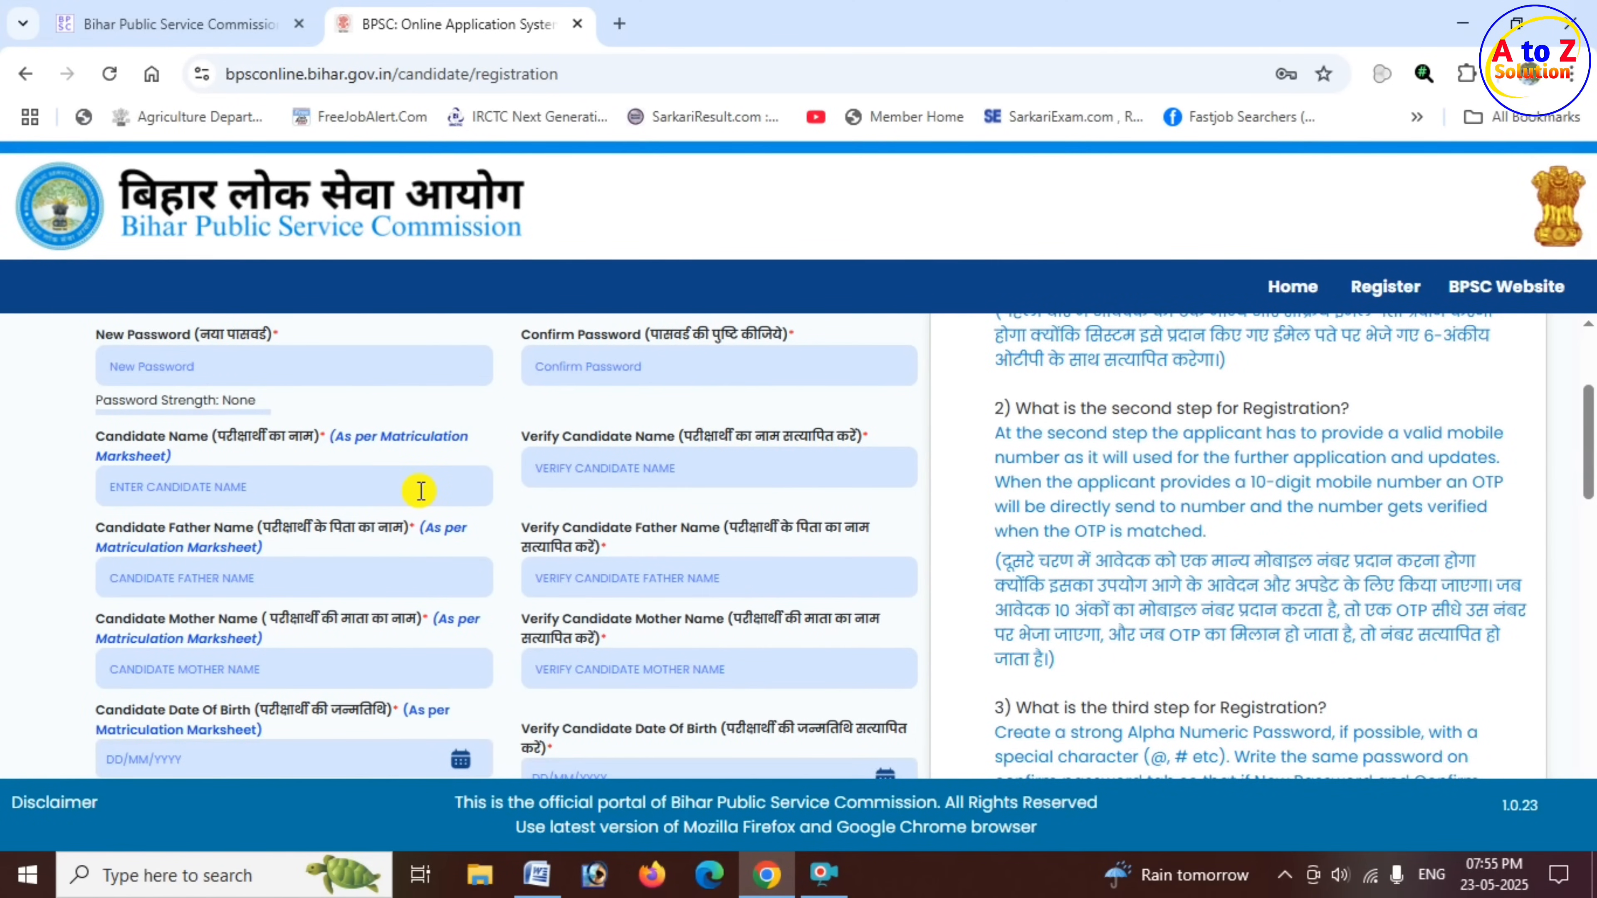
drag(373, 439, 475, 445)
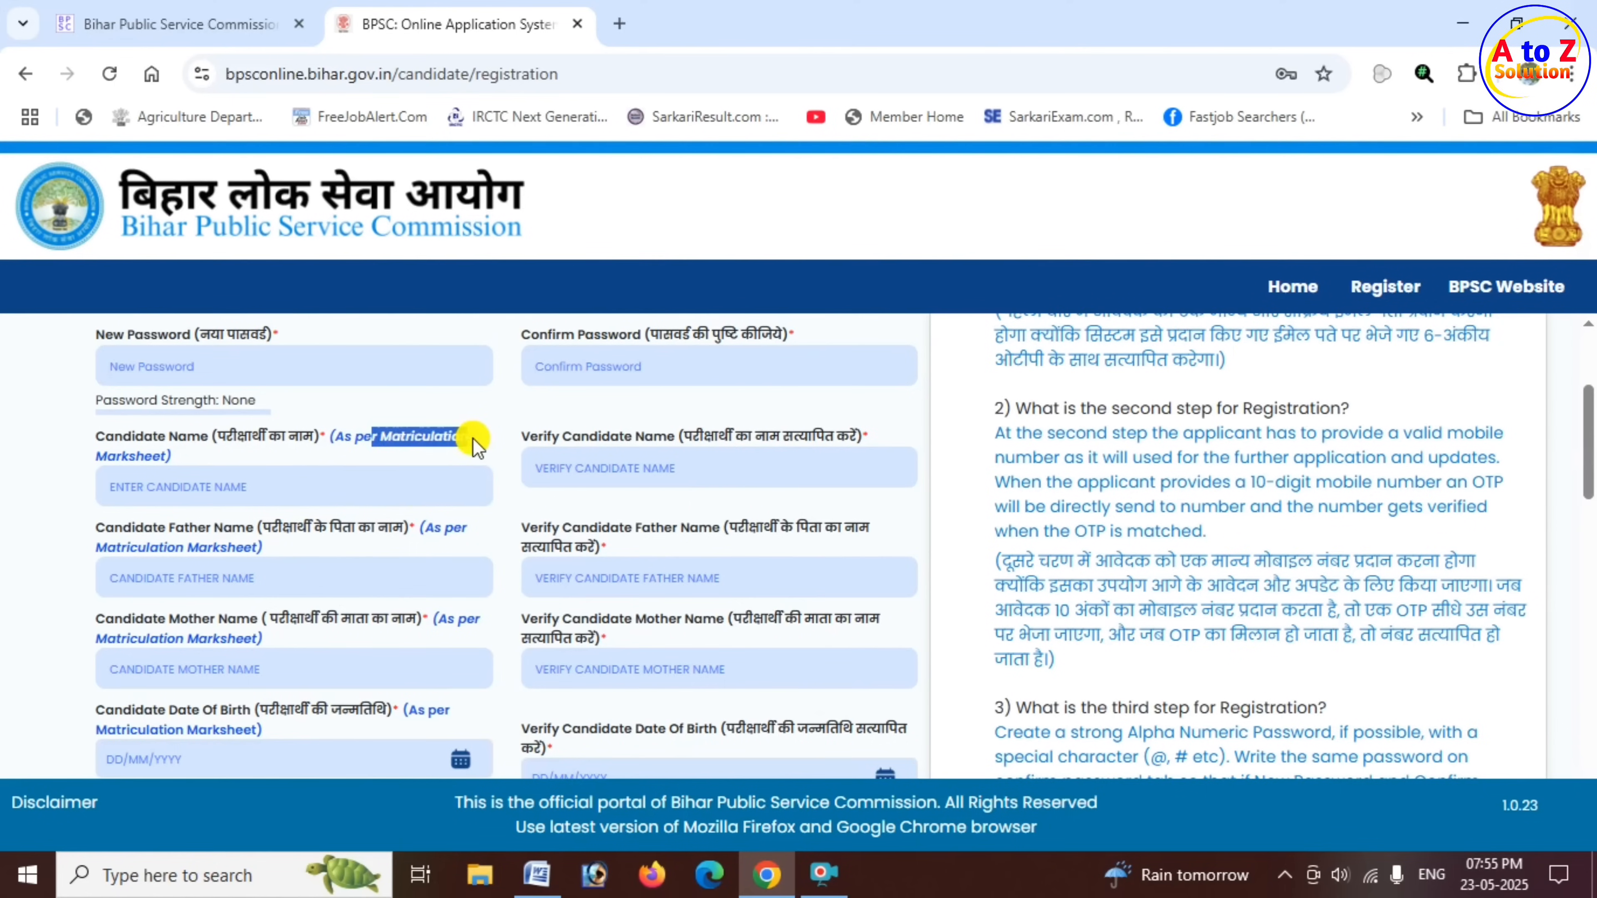
click(217, 484)
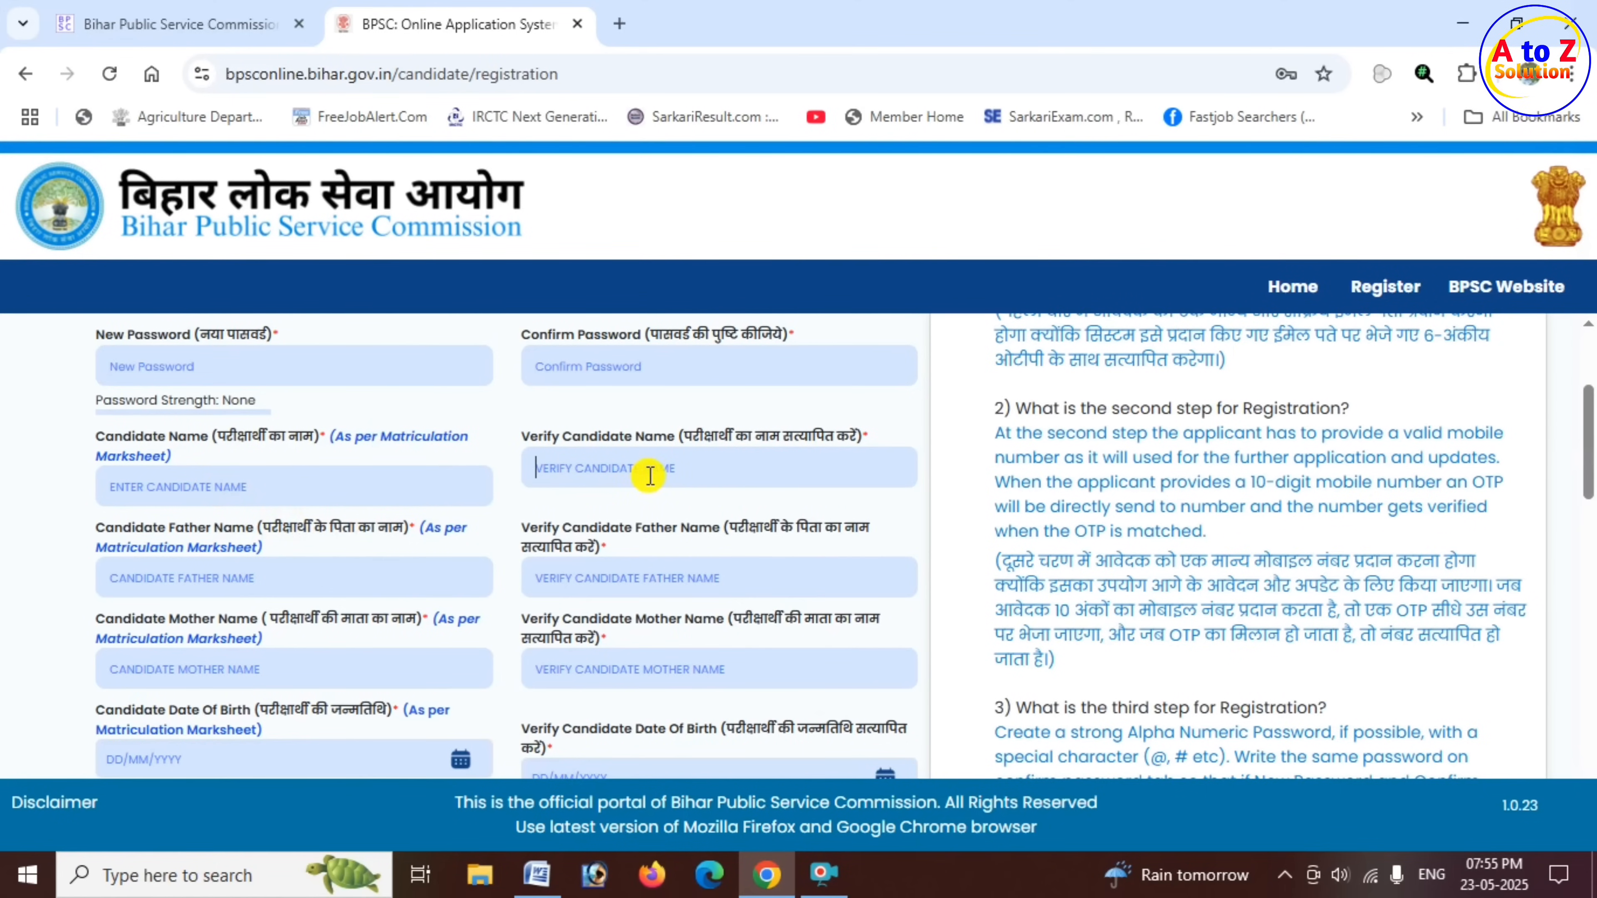
scroll(650, 476, down, 2)
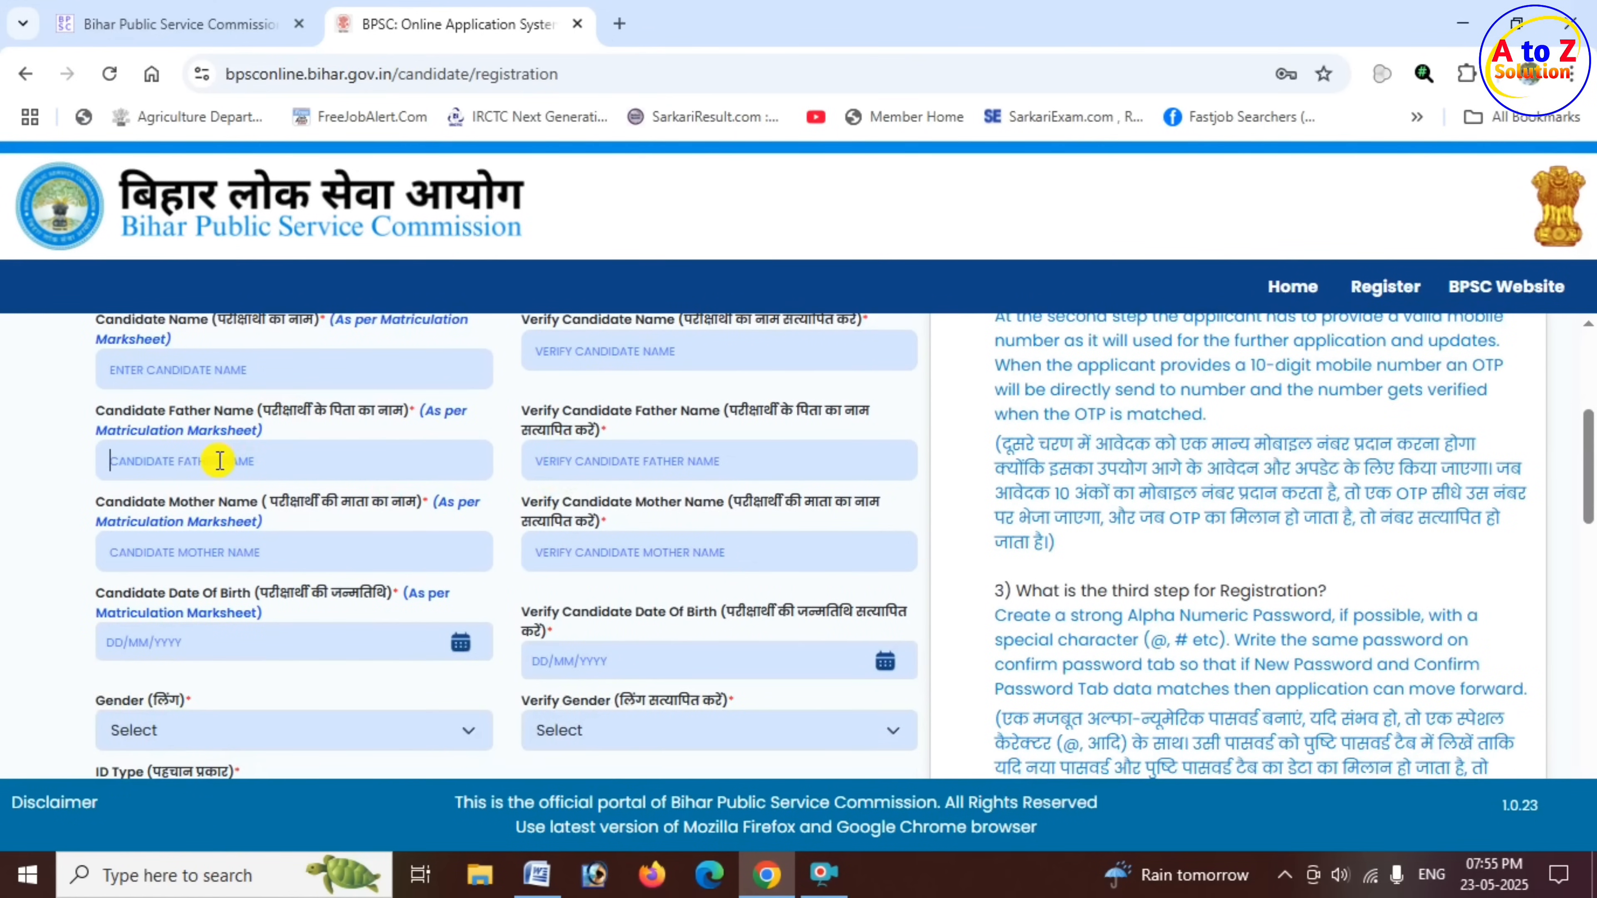
click(655, 466)
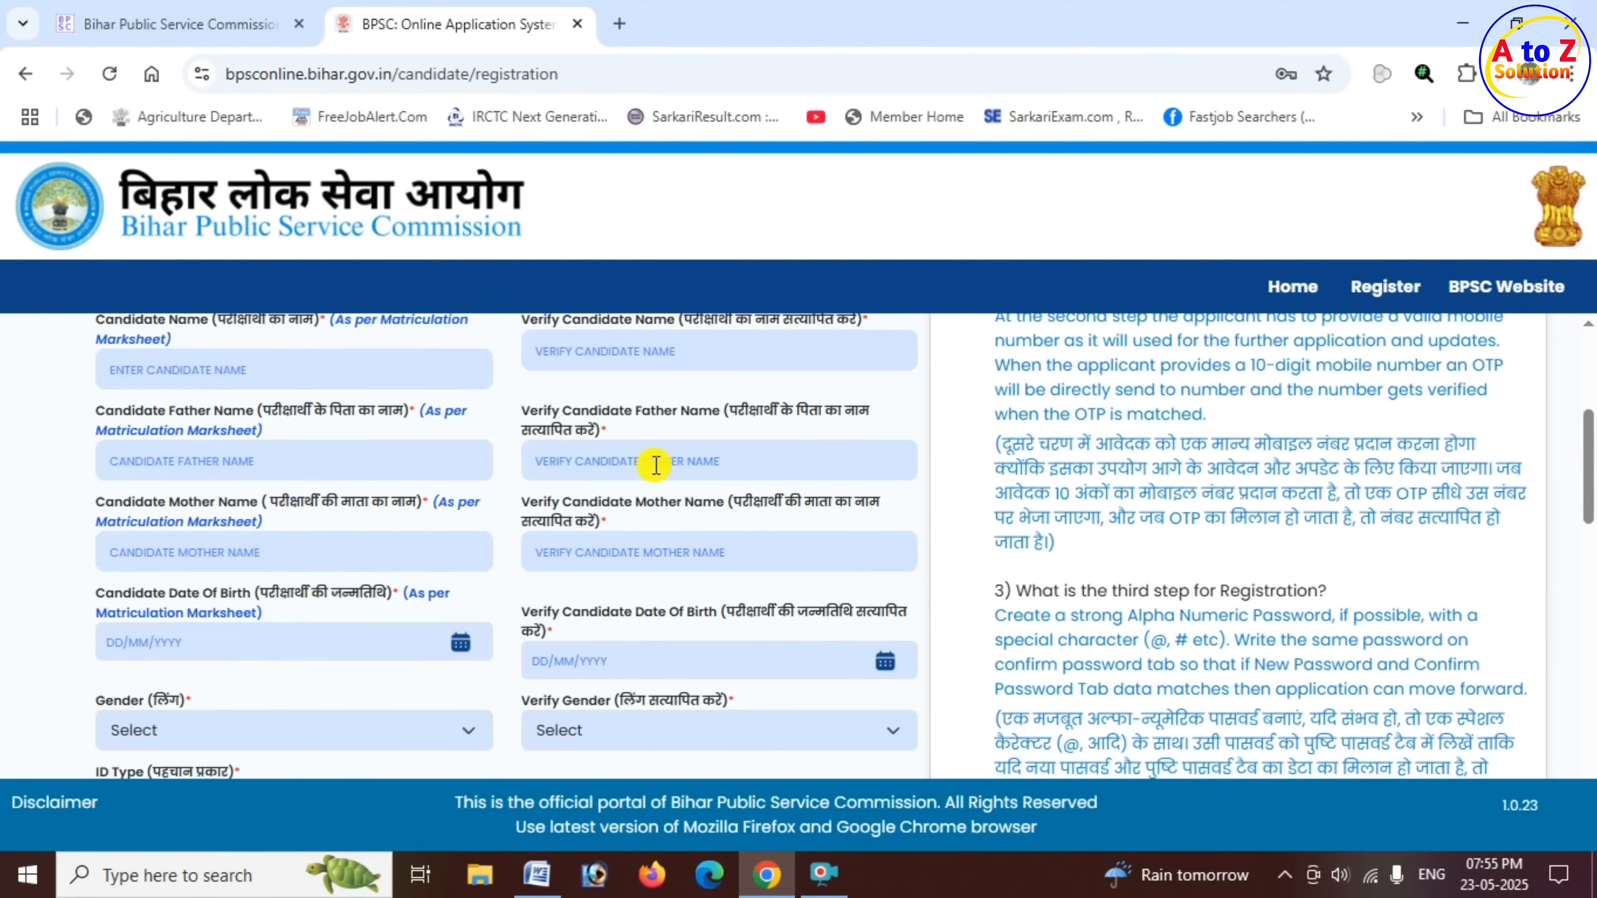
click(227, 553)
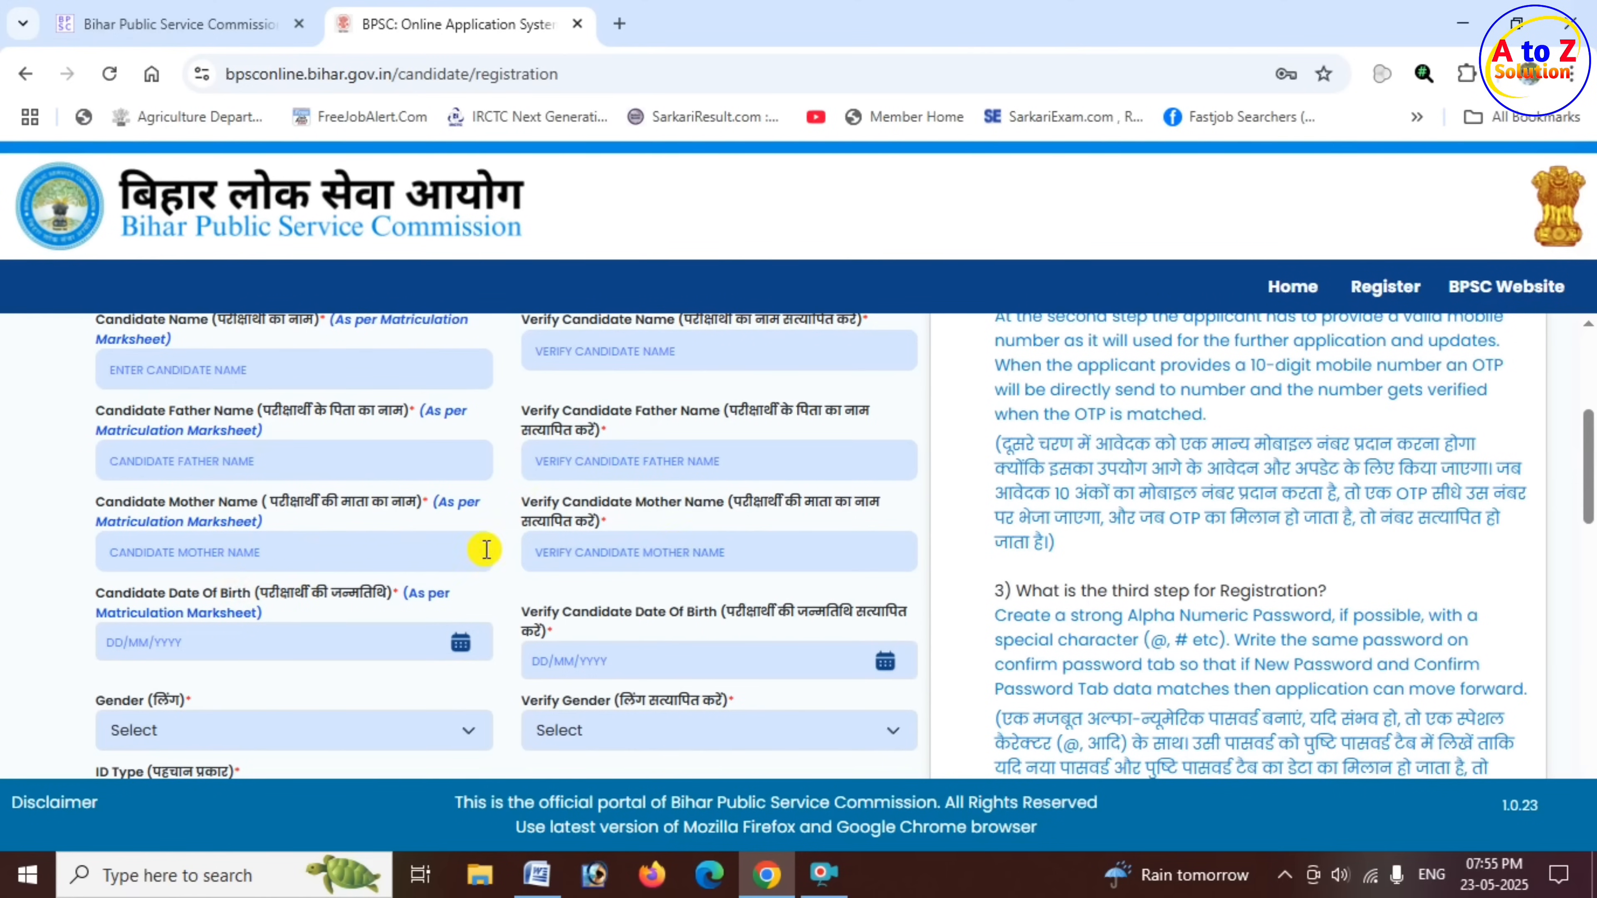
scroll(474, 545, down, 2)
- Fill in the candidate's date of birth by picking the year, month and day in the calendar
drag(219, 476, 339, 480)
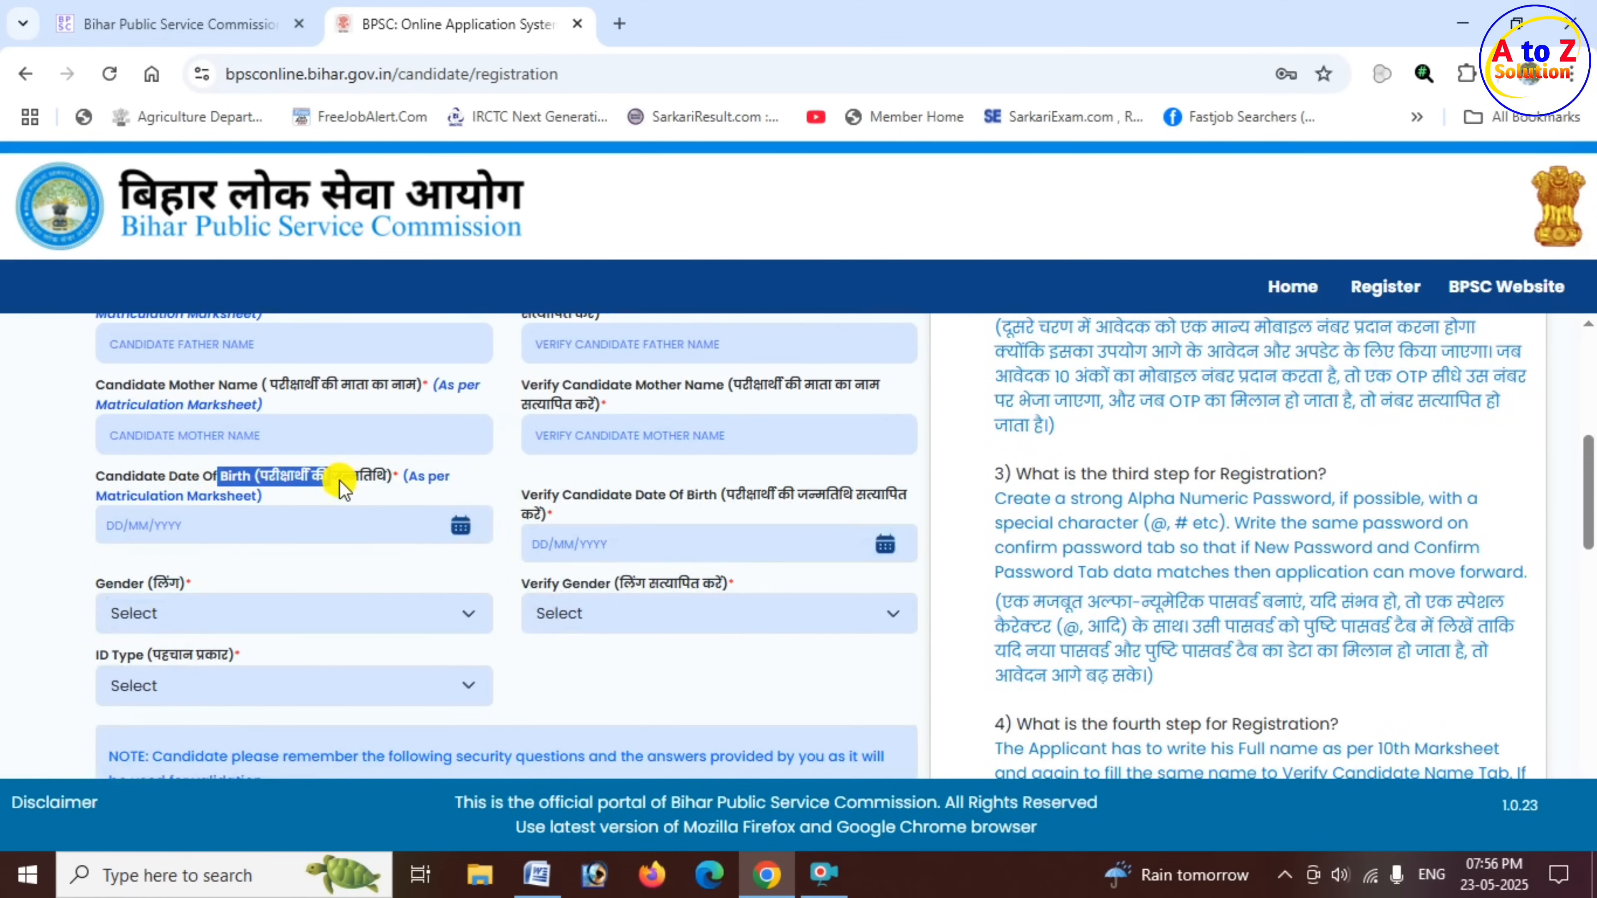
click(461, 528)
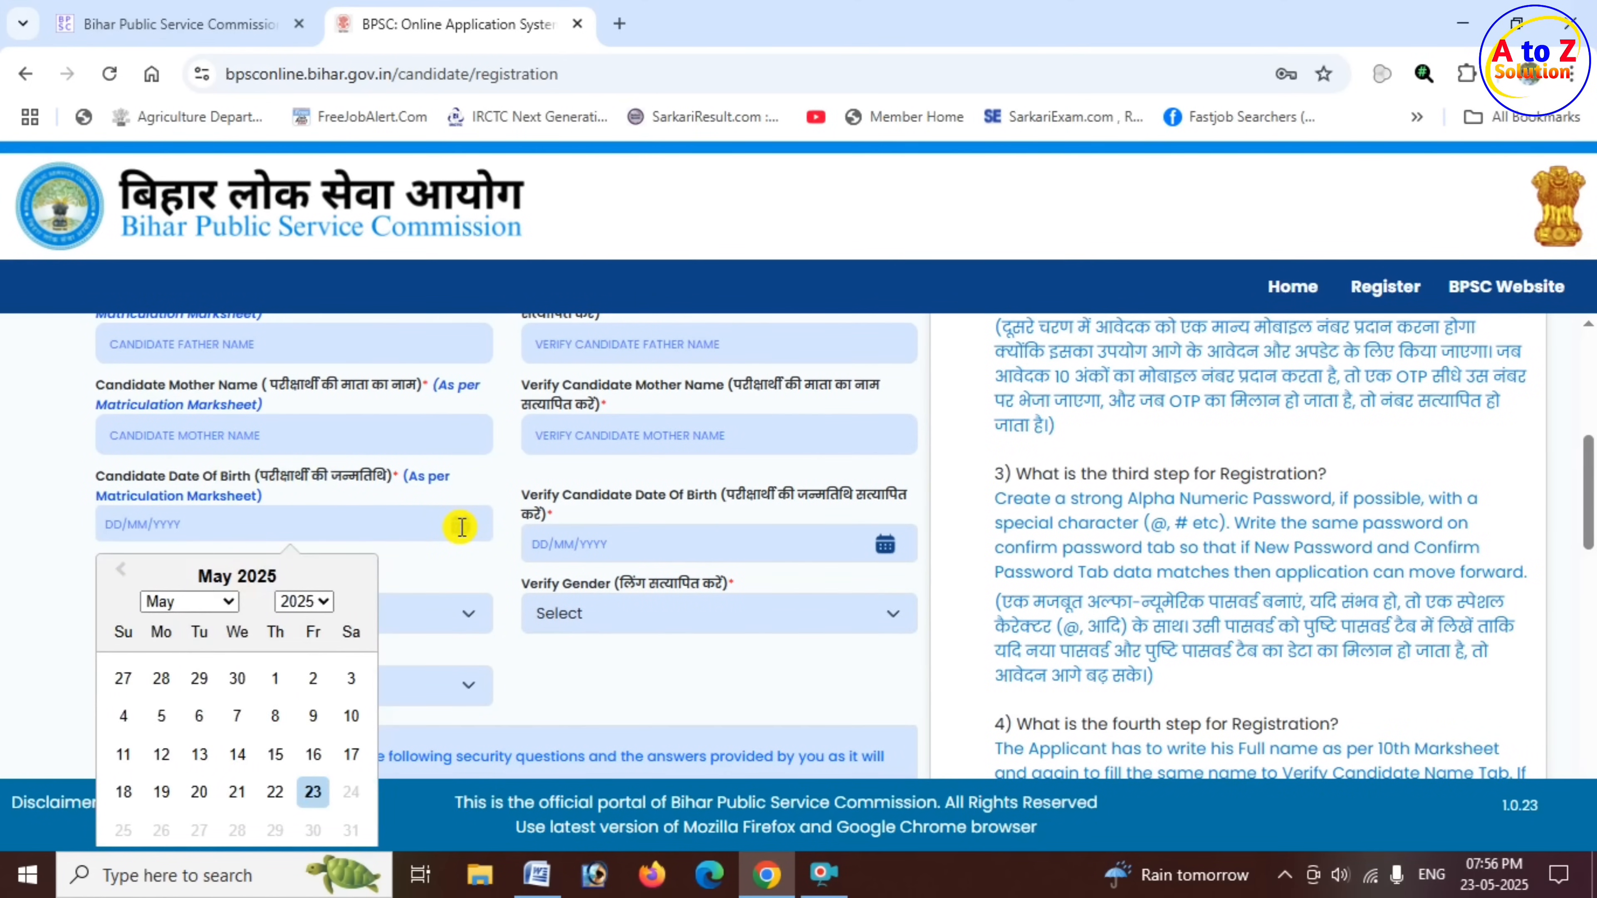
click(325, 605)
scroll(311, 147, up, 3)
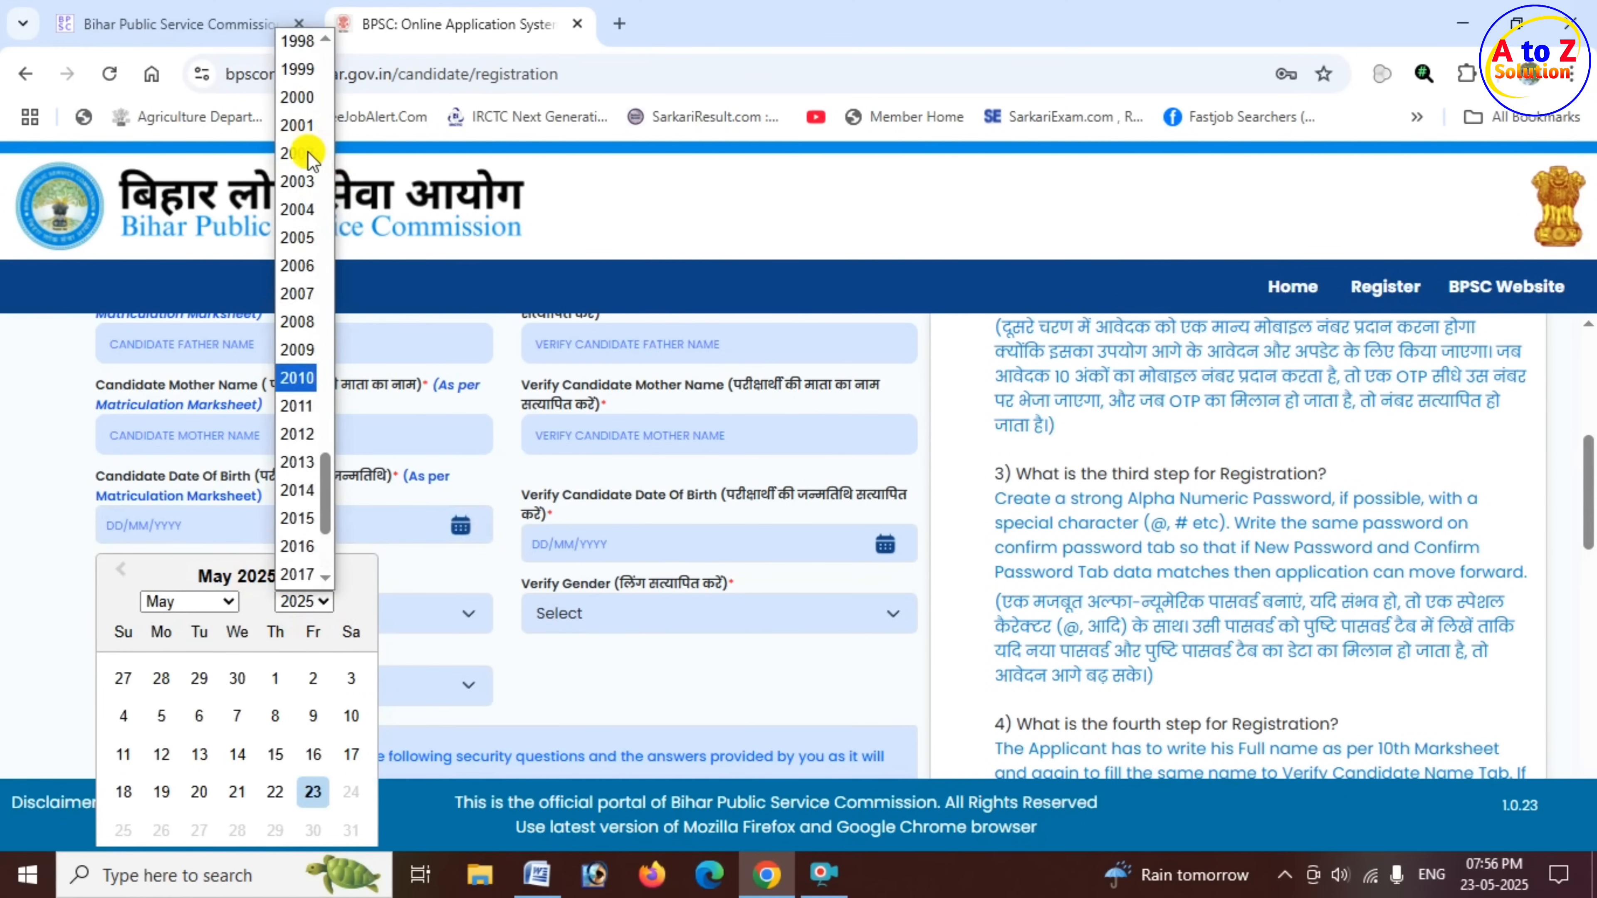
scroll(311, 157, up, 3)
click(312, 224)
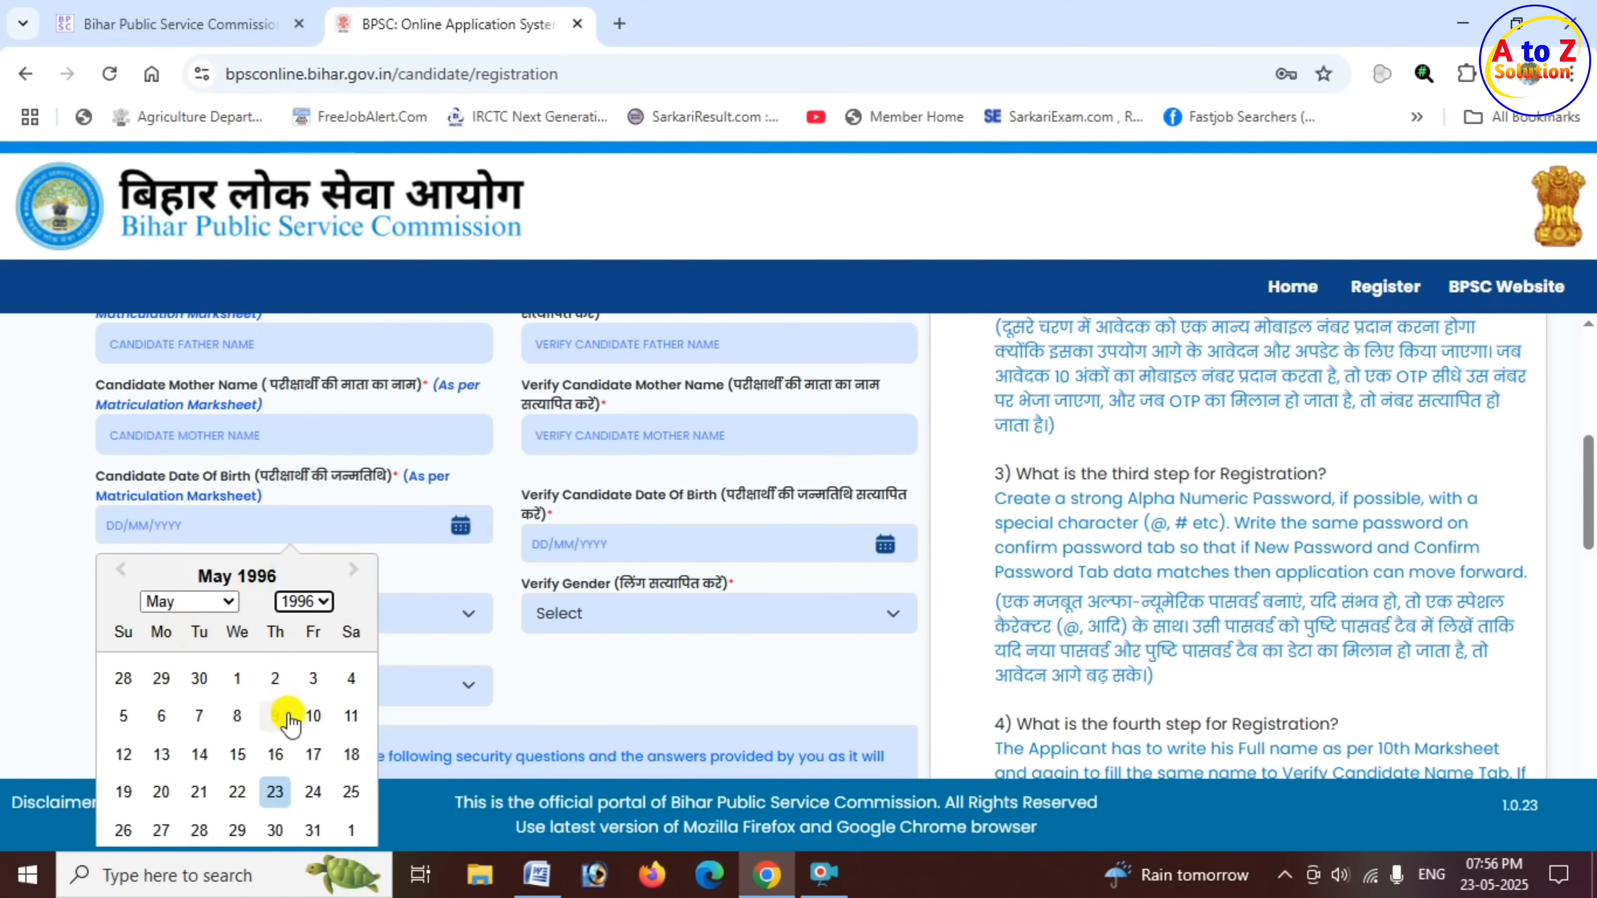
click(228, 601)
click(195, 325)
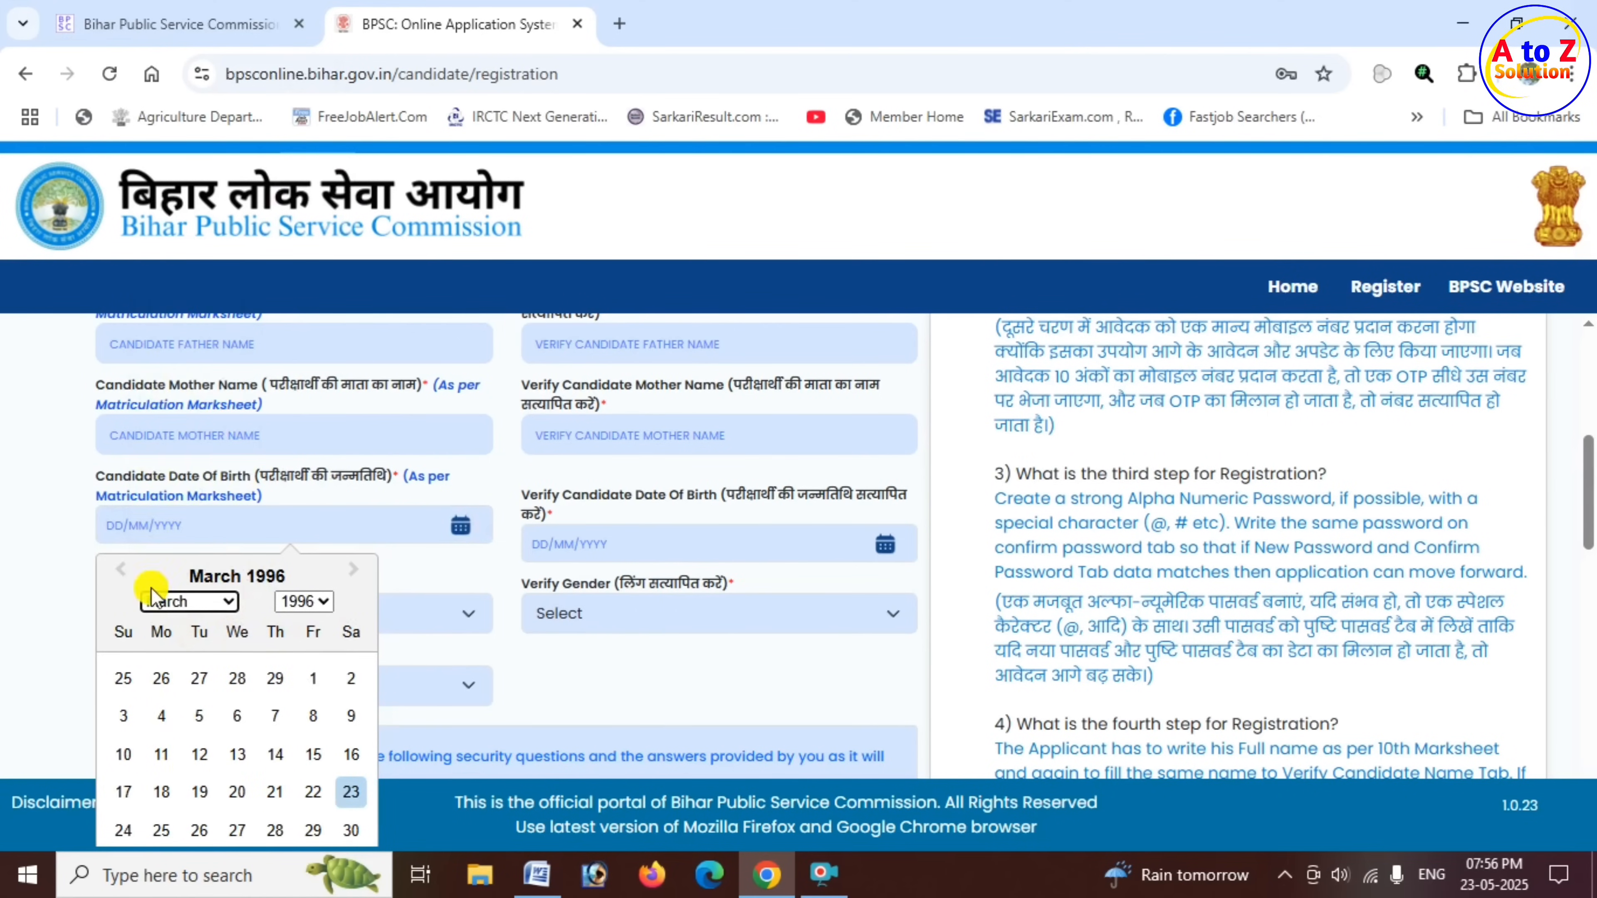
click(202, 754)
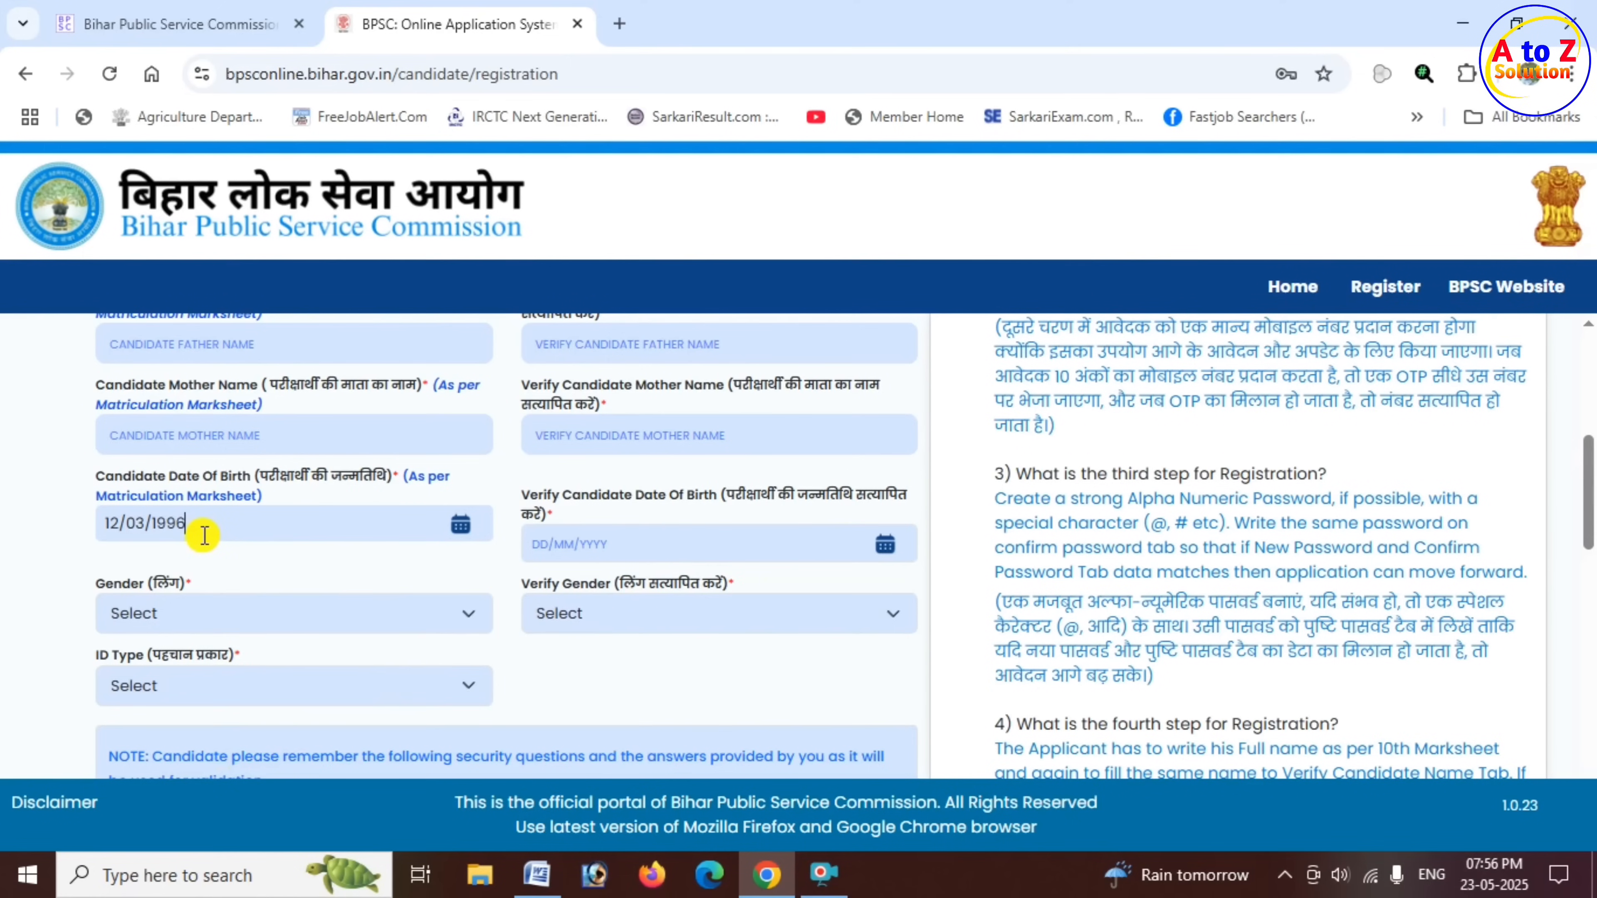
- Copy the candidate's date of birth into the Verify Candidate Date Of Birth field
drag(197, 527, 106, 523)
key(ctrl+c)
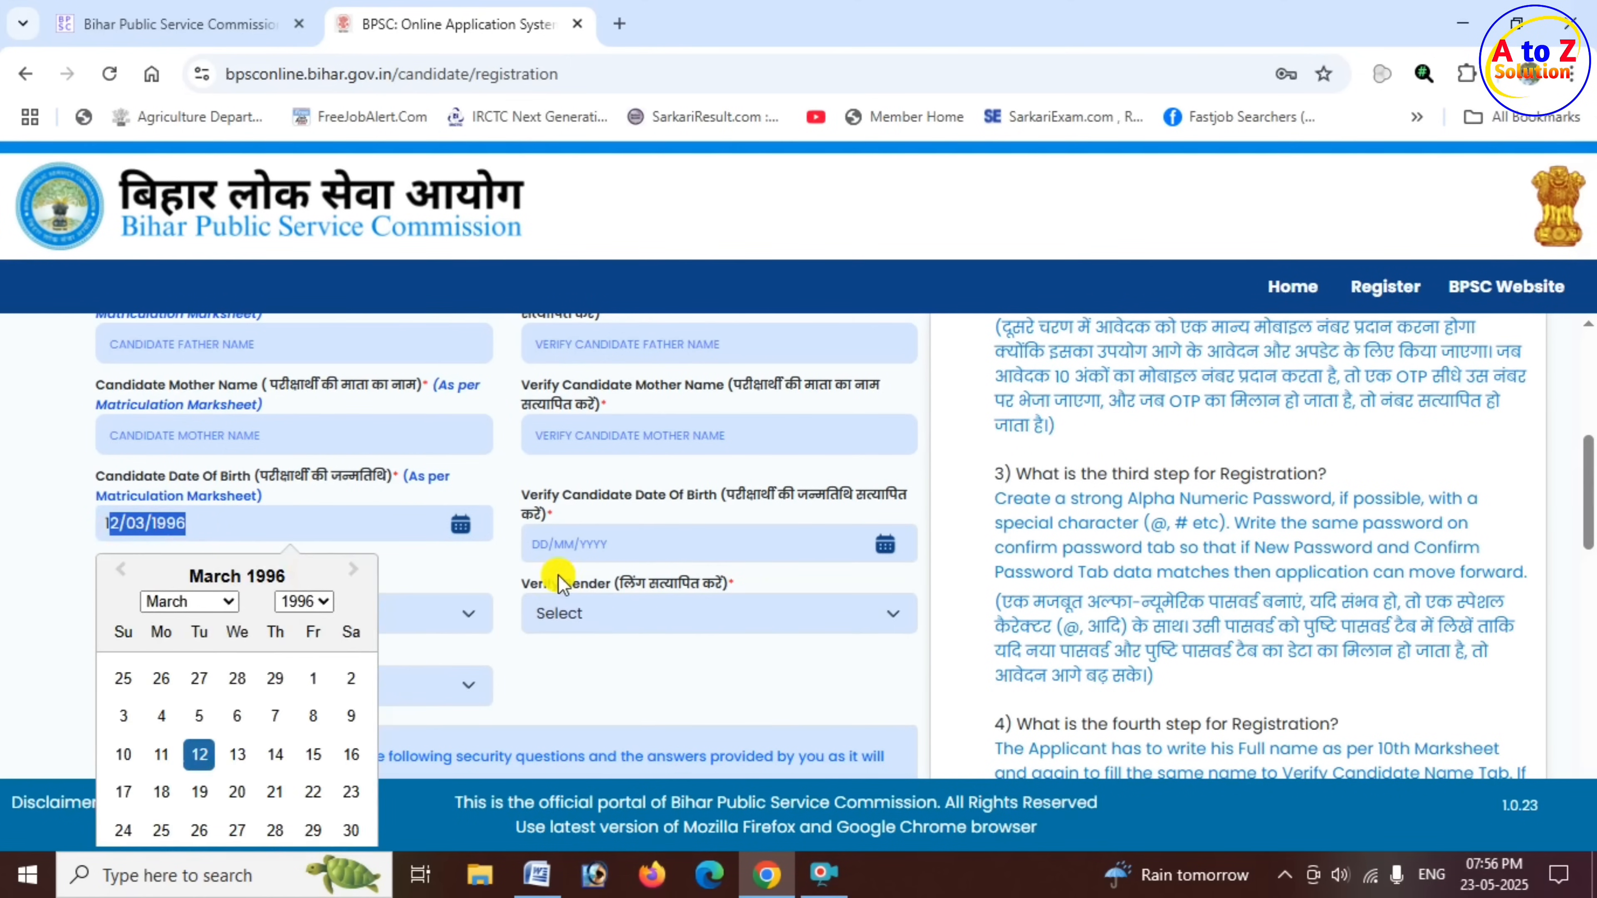
click(618, 546)
key(ctrl+v)
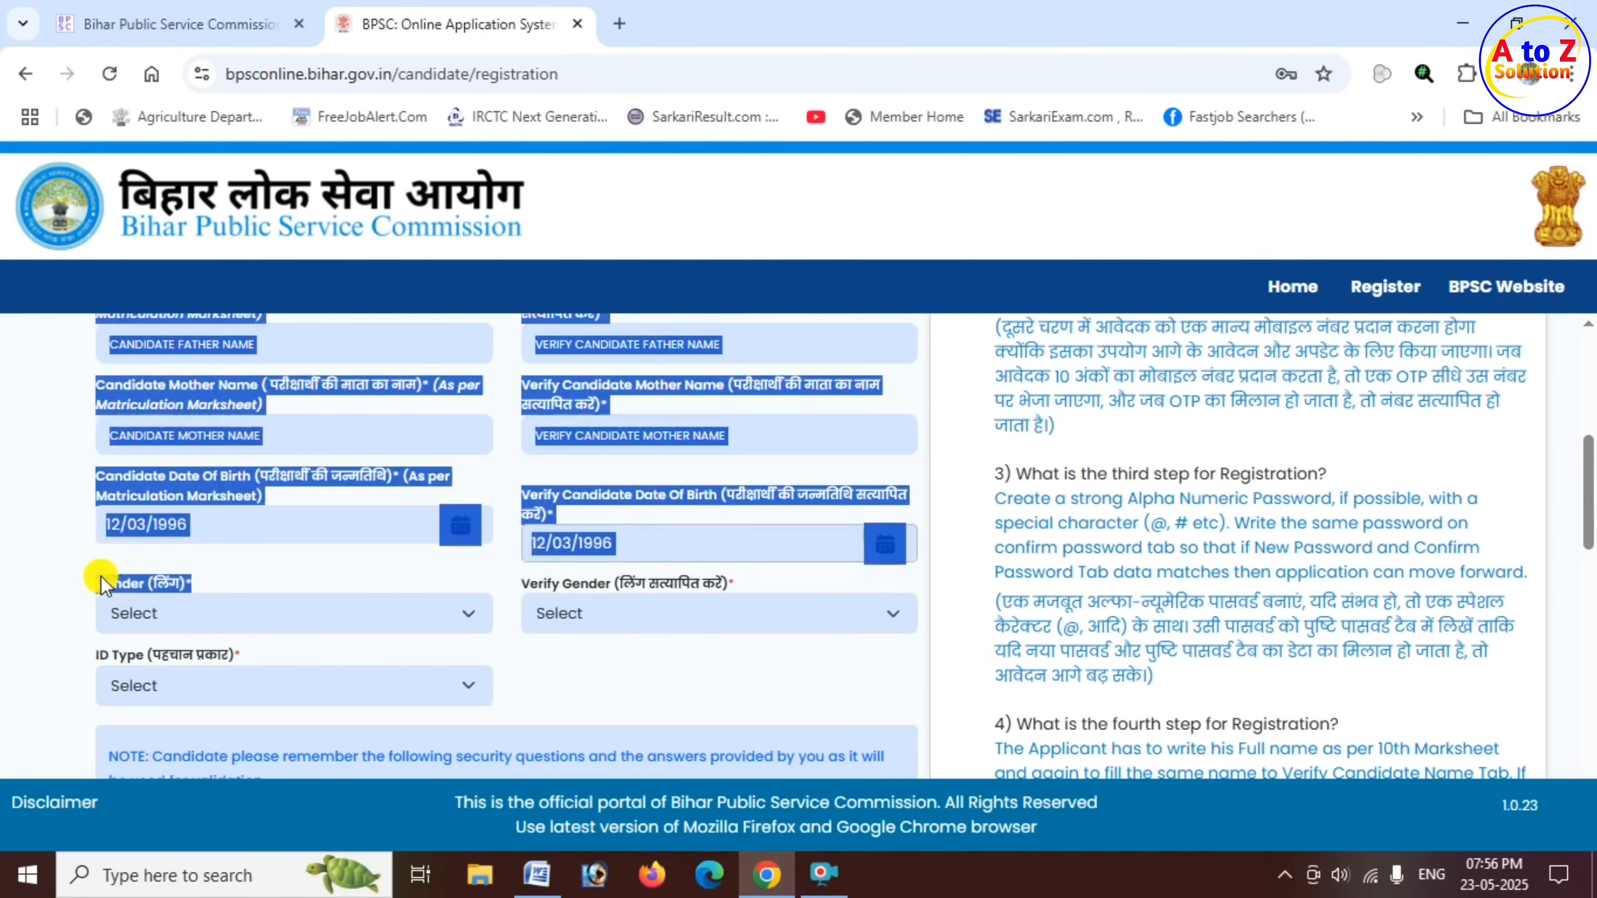
- Set both Gender and Verify Gender to Male
scroll(273, 638, down, 2)
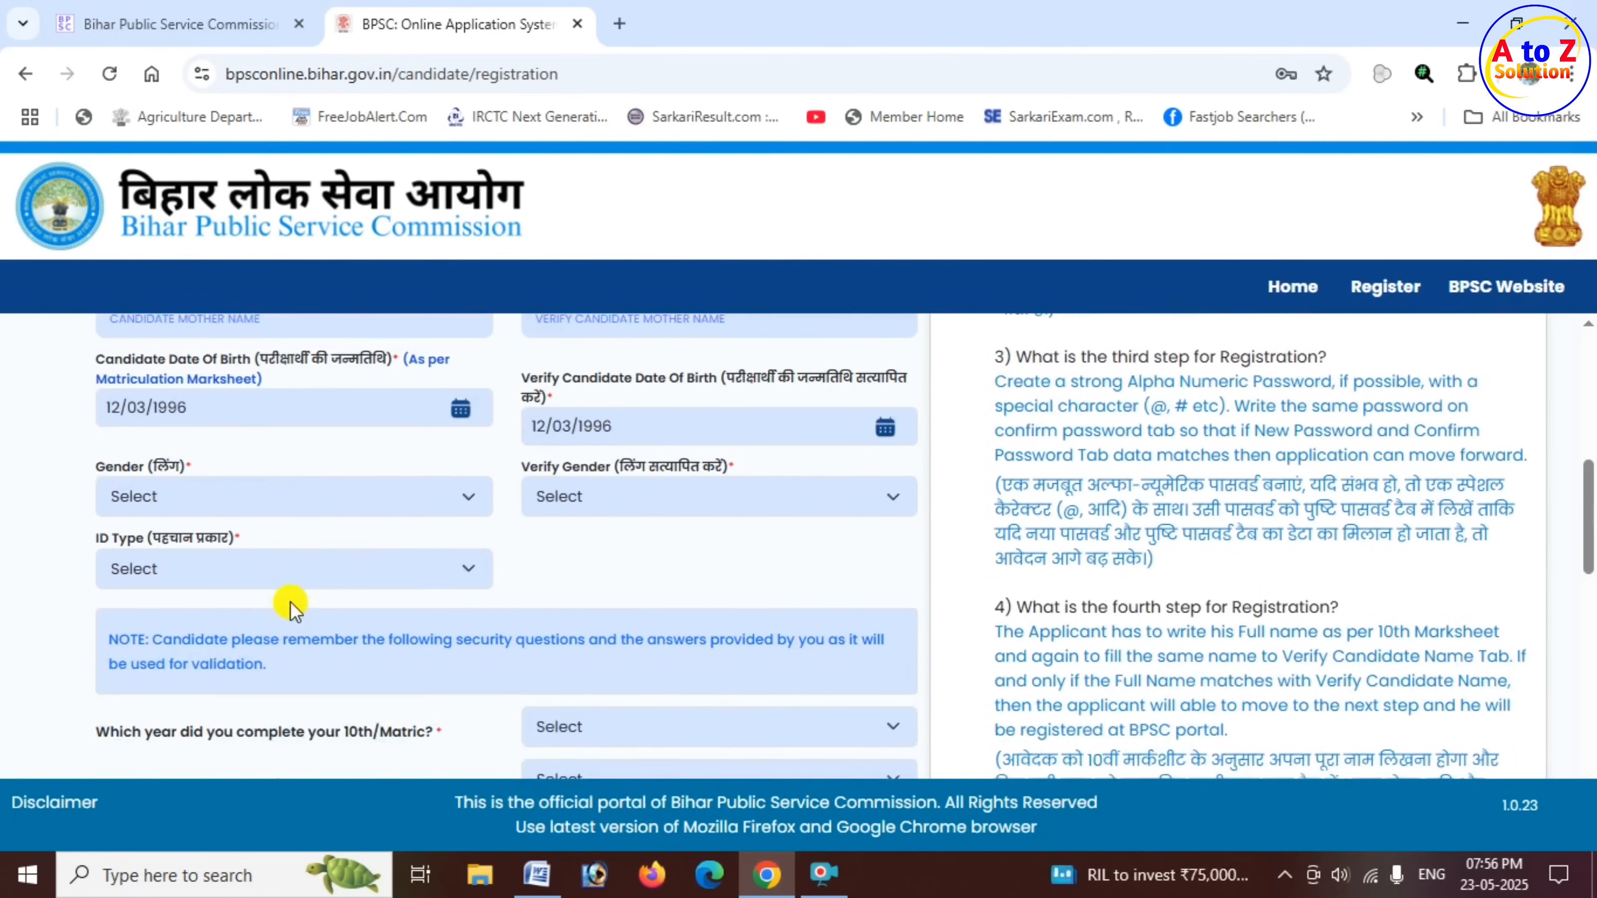
click(251, 496)
click(225, 568)
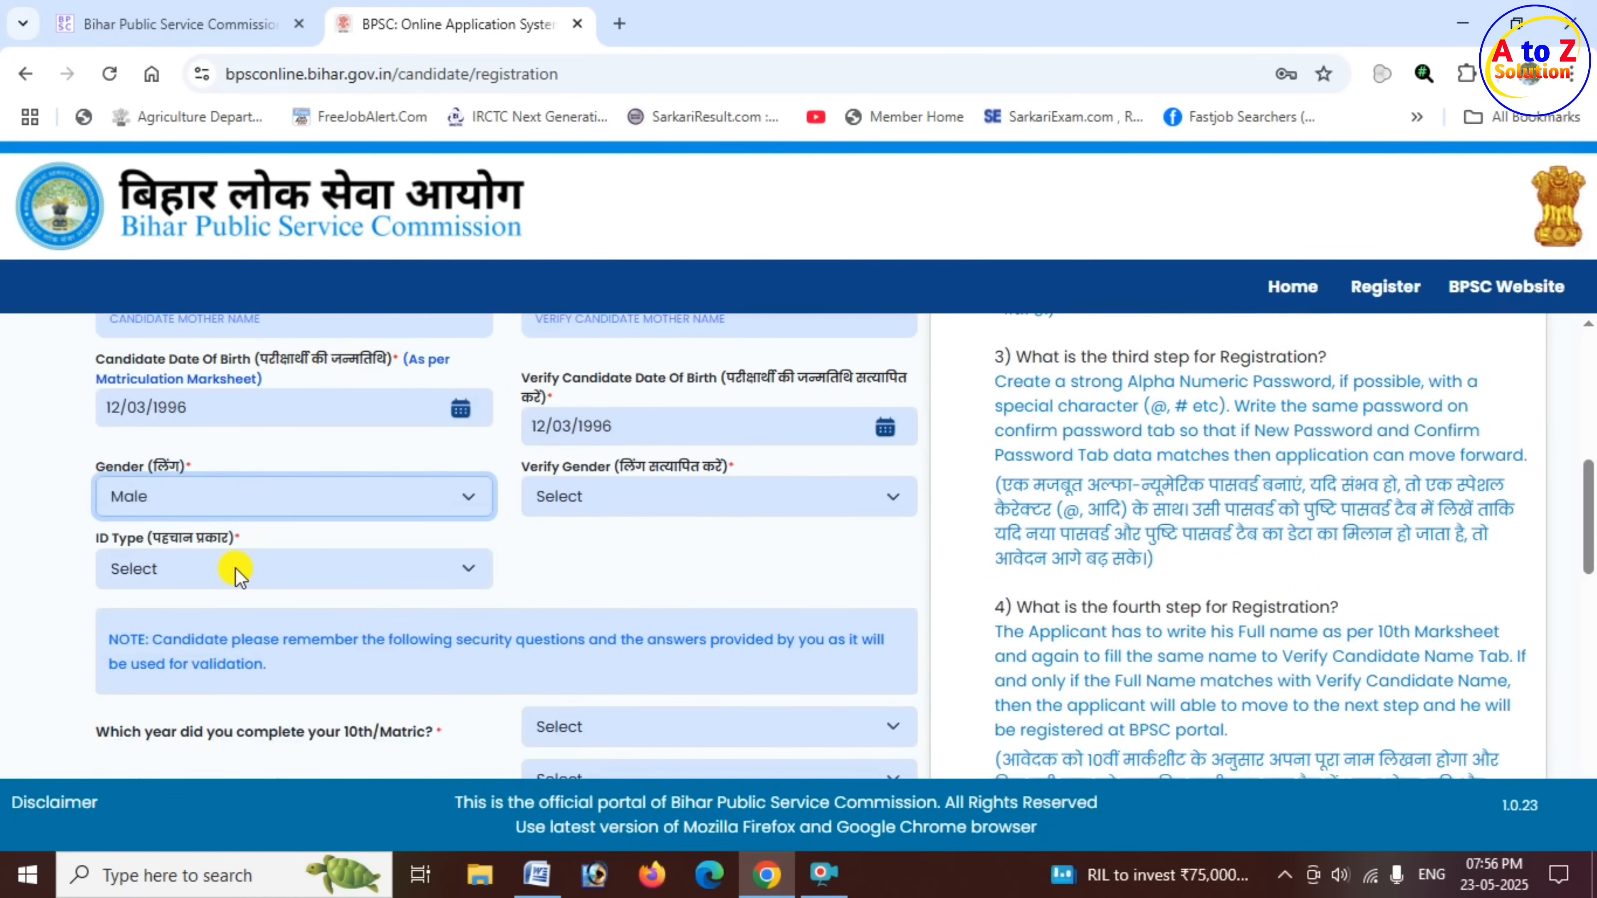
click(612, 488)
click(594, 566)
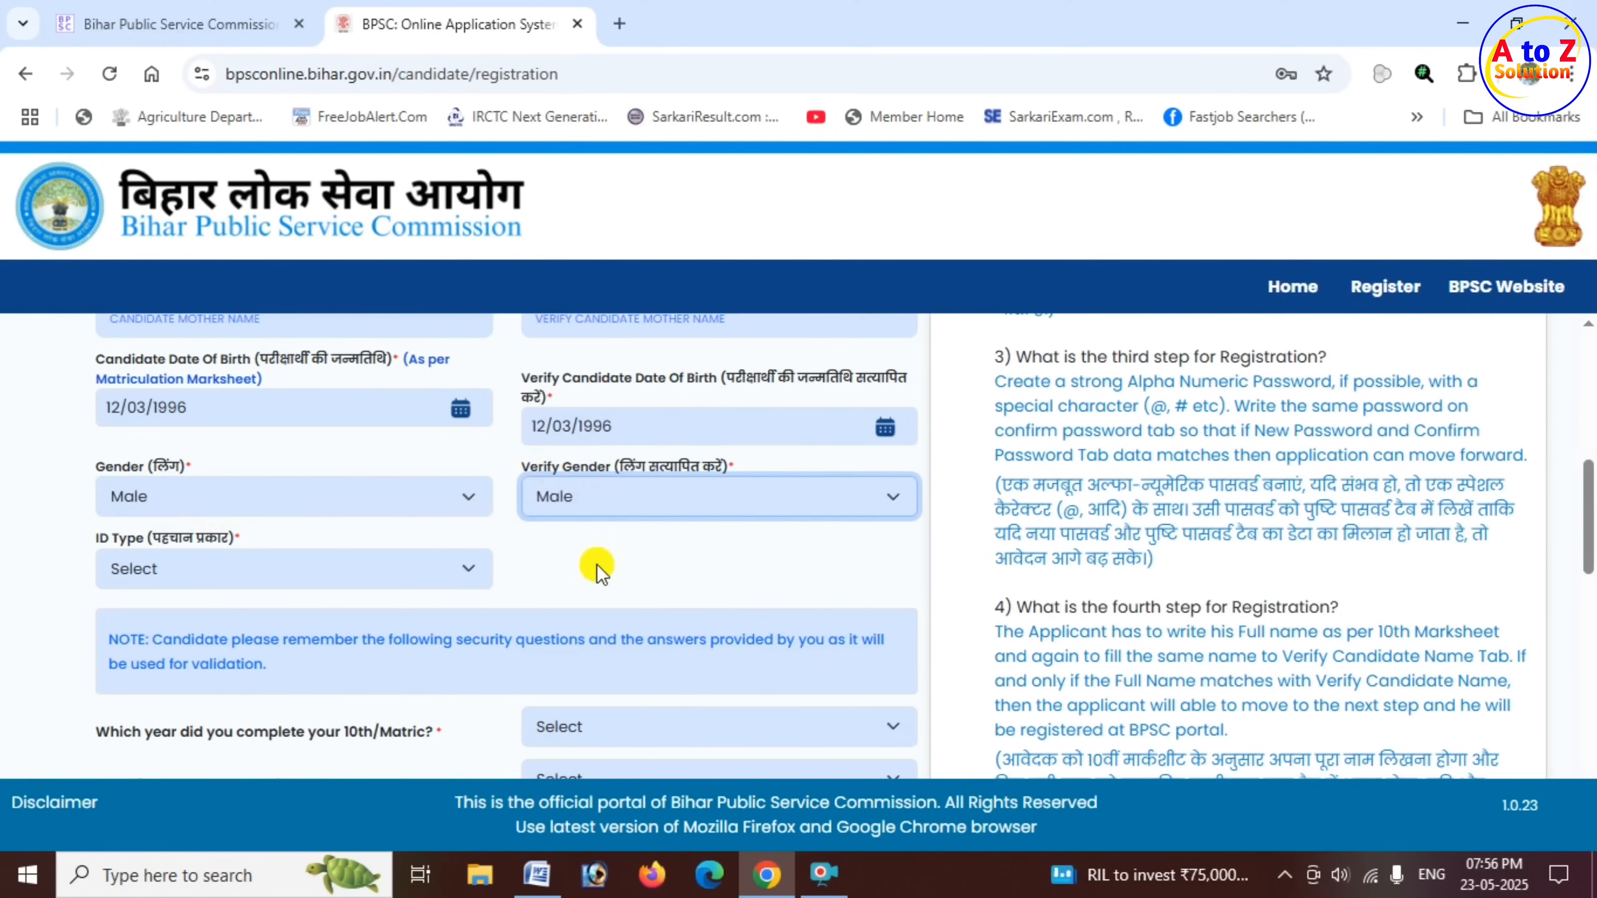
- Set the ID Type to Aadhaar Card and go to the Aadhaar number field
click(103, 539)
click(192, 548)
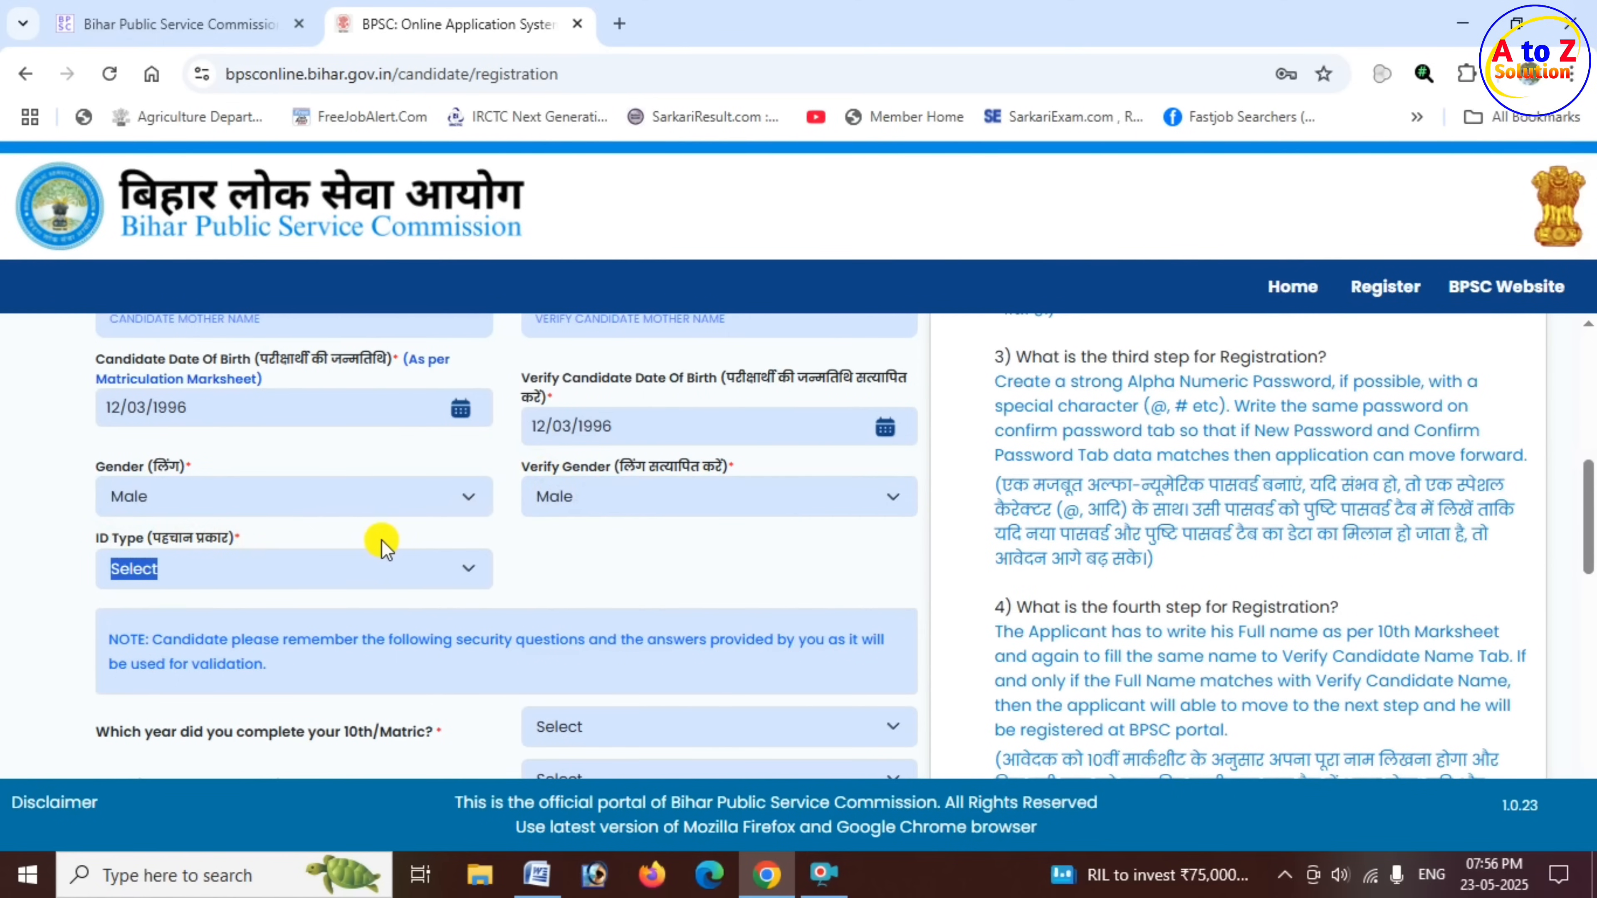
click(358, 575)
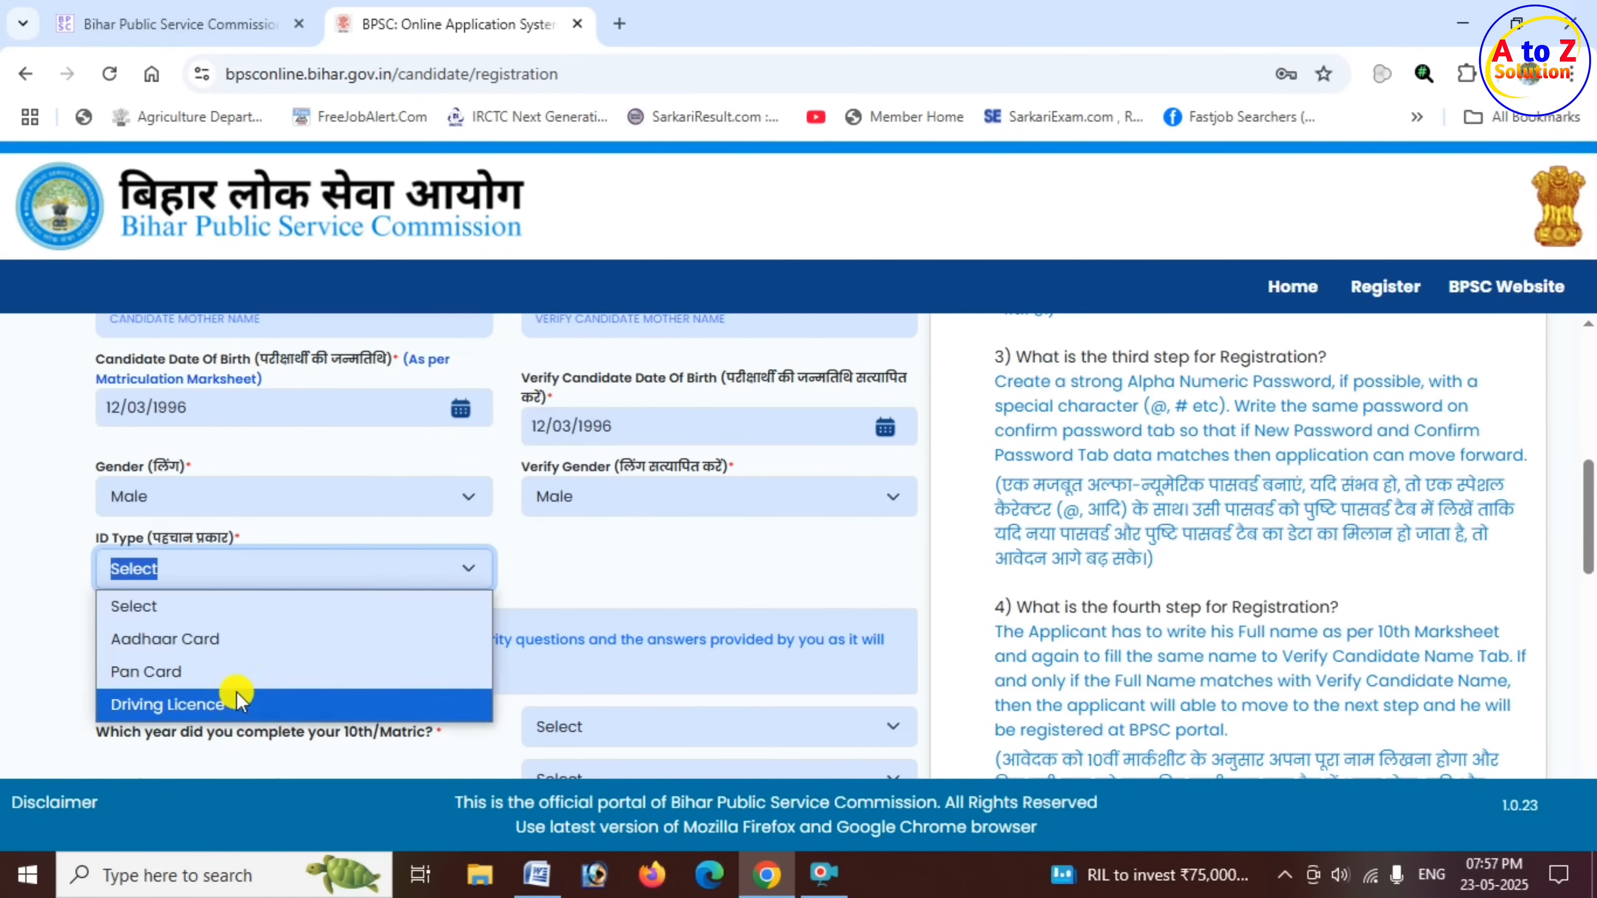
click(233, 643)
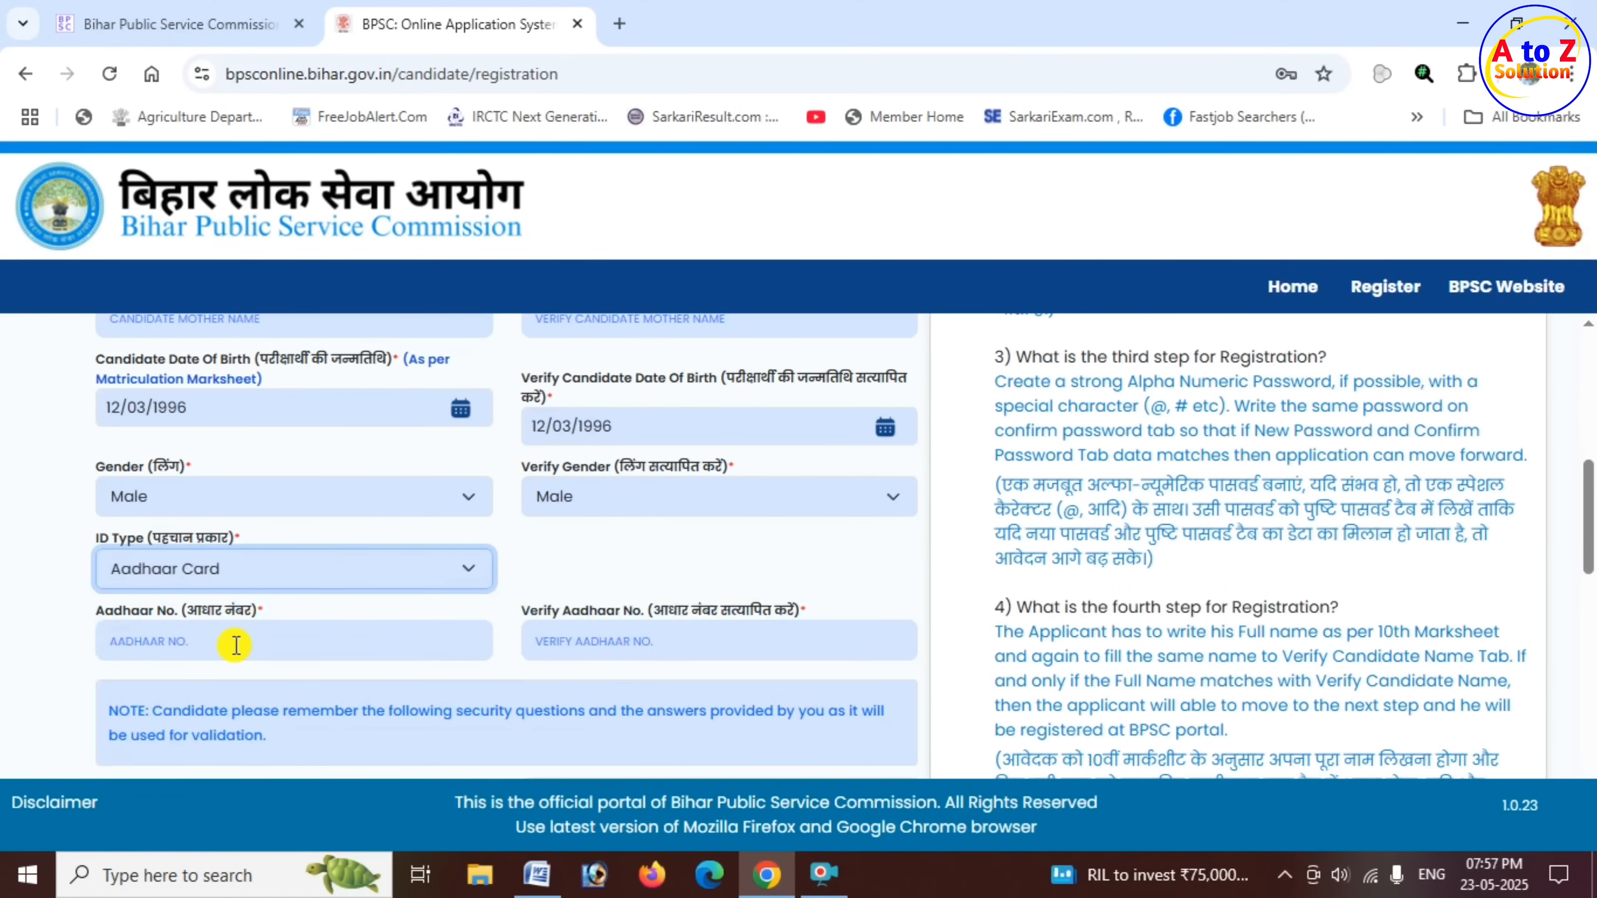
scroll(236, 644, down, 2)
click(219, 531)
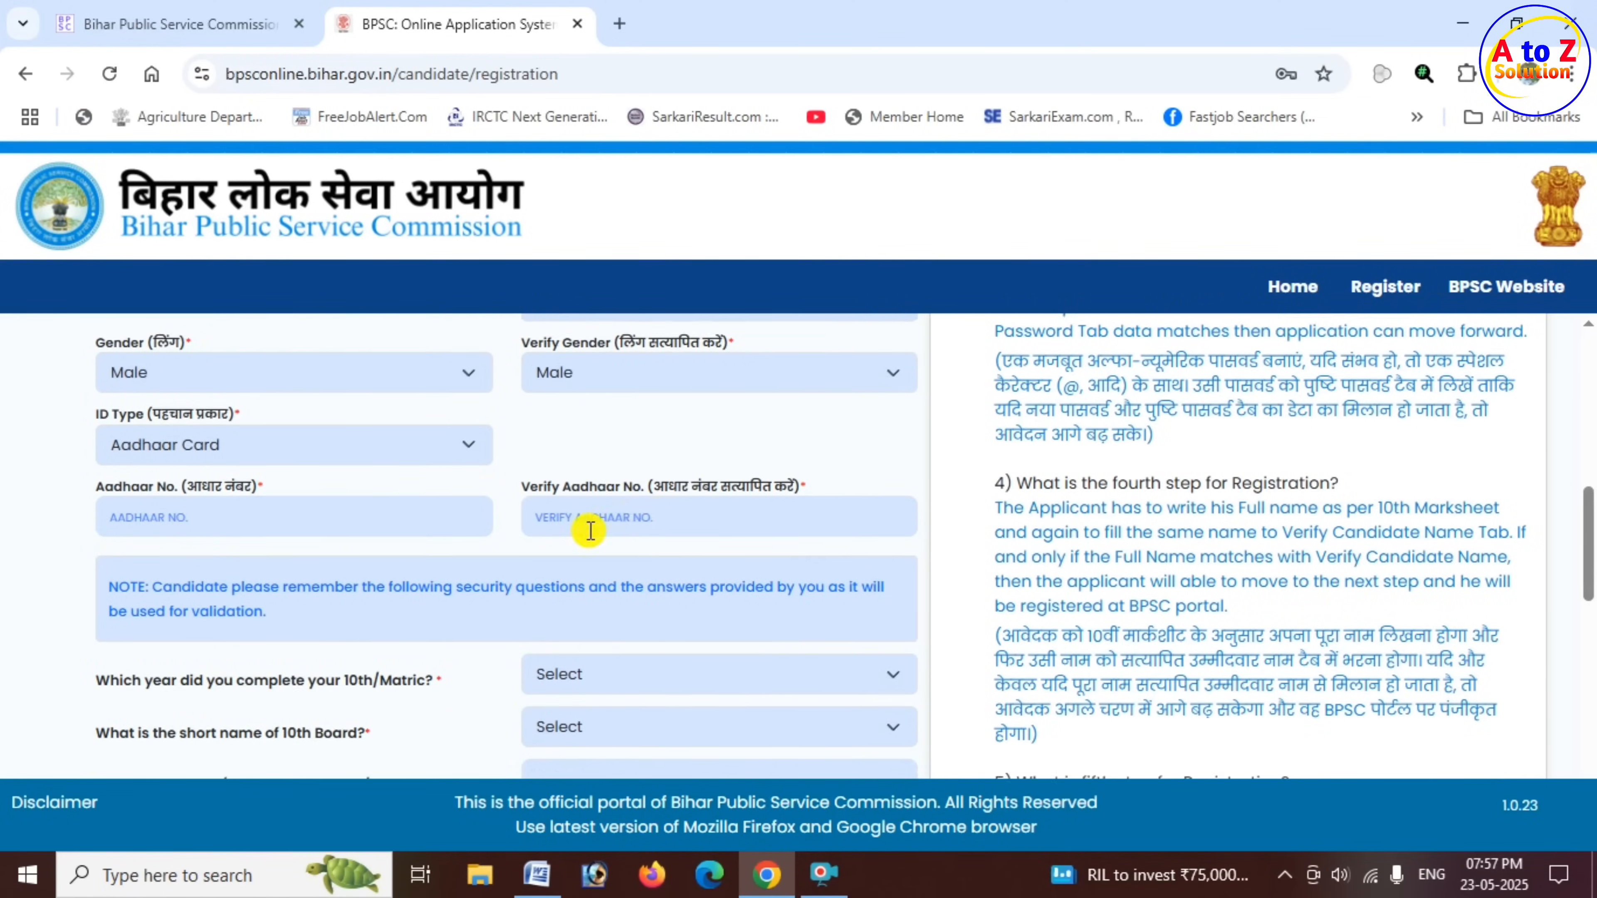
scroll(556, 535, down, 4)
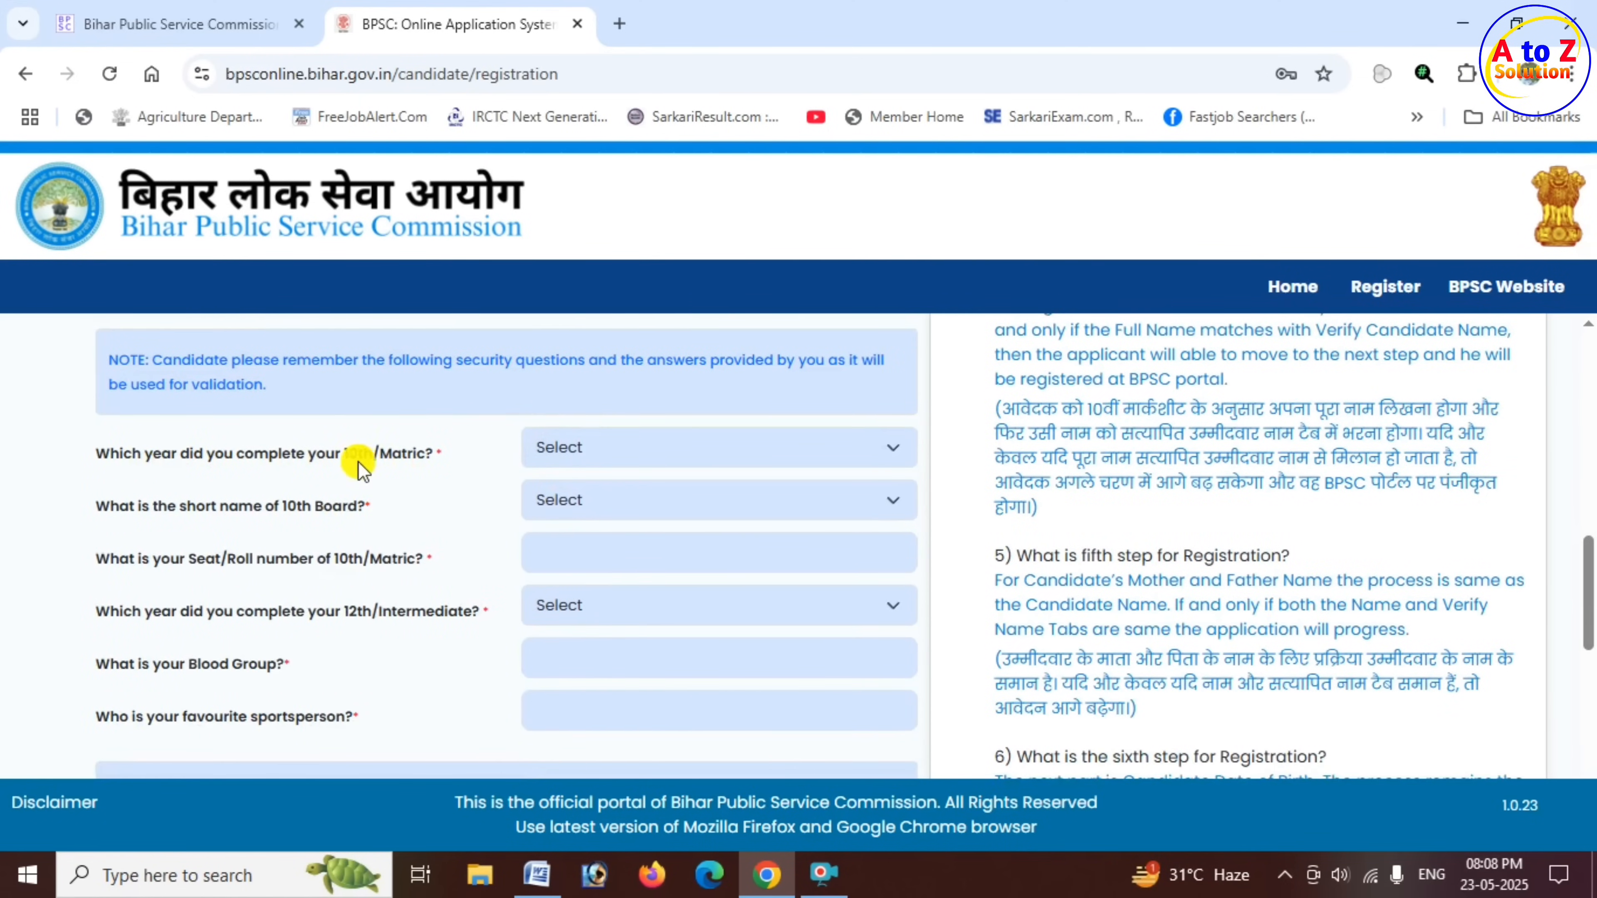
drag(344, 454, 427, 465)
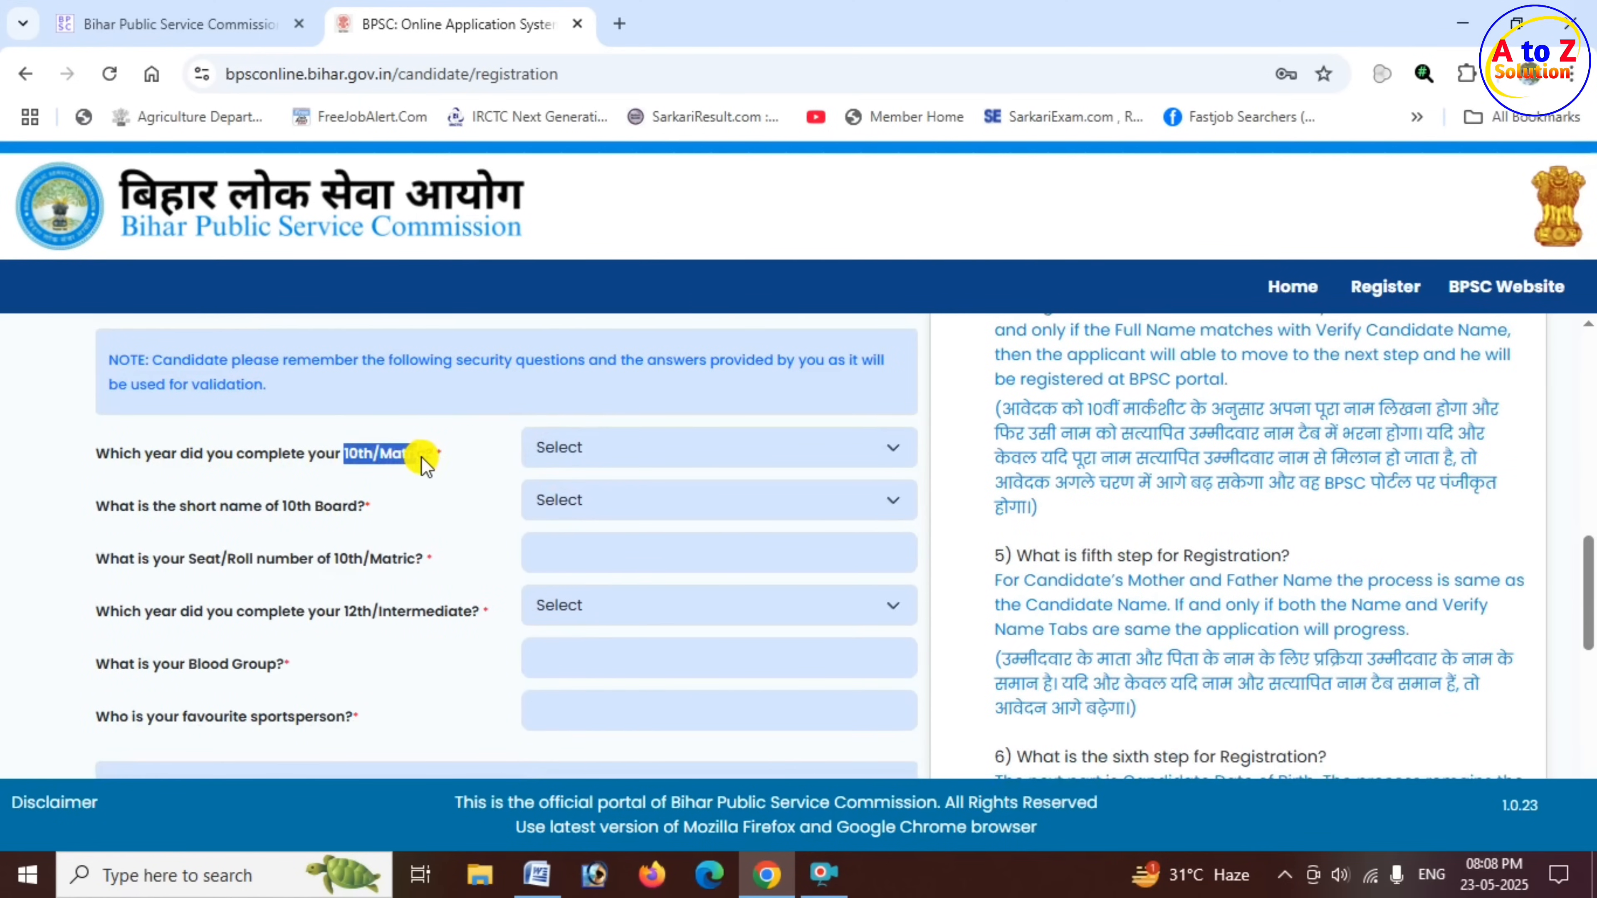
click(624, 454)
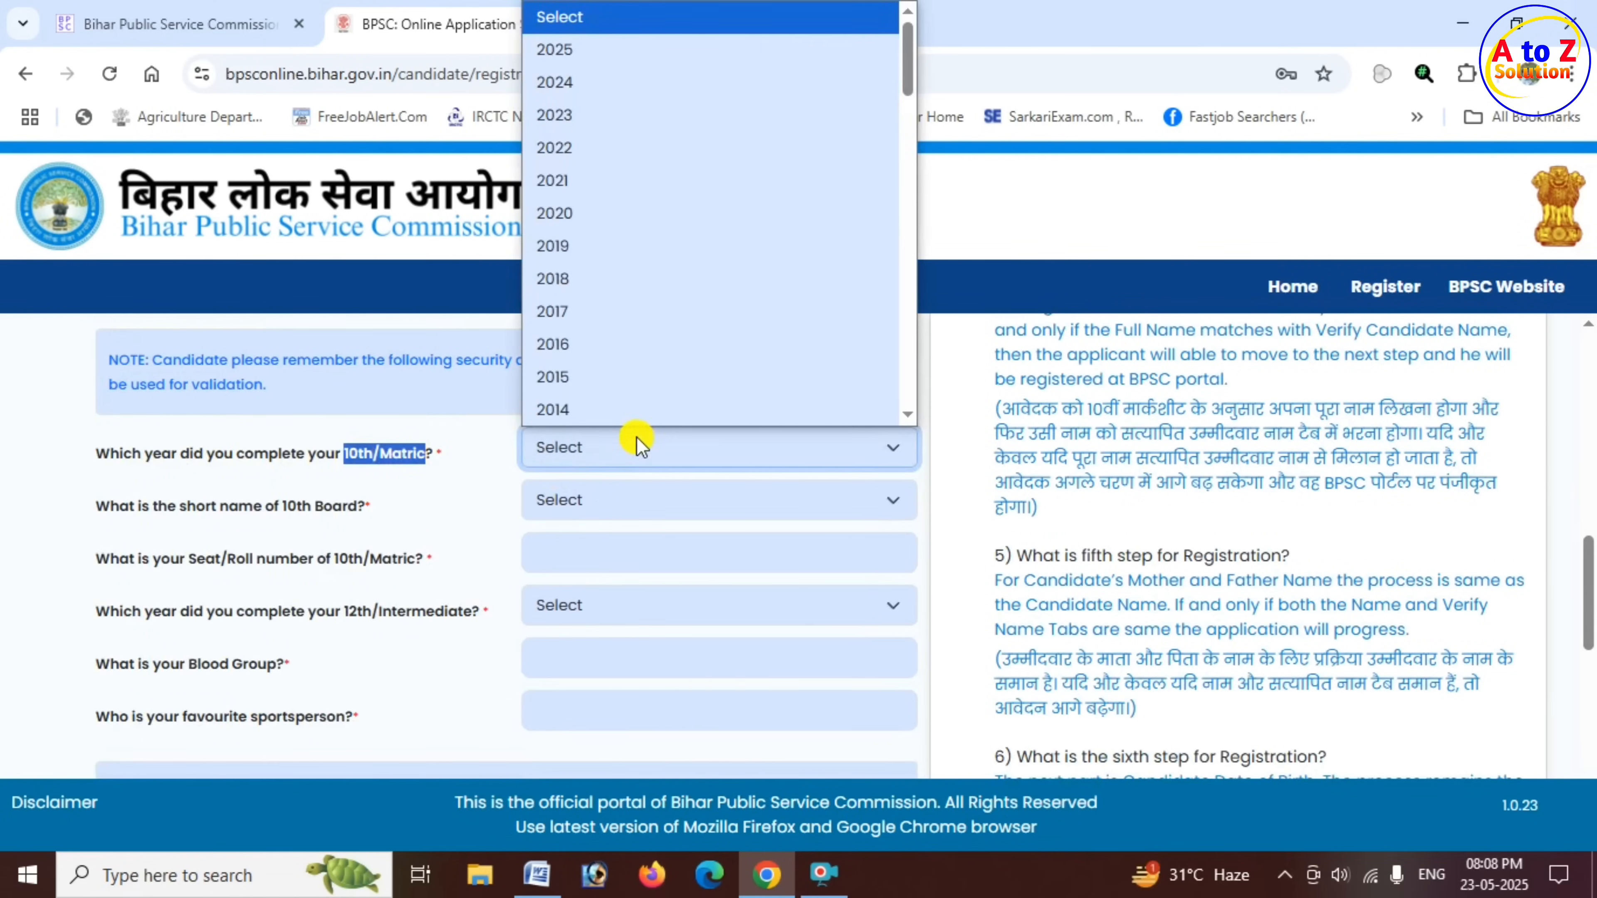
scroll(633, 343, down, 3)
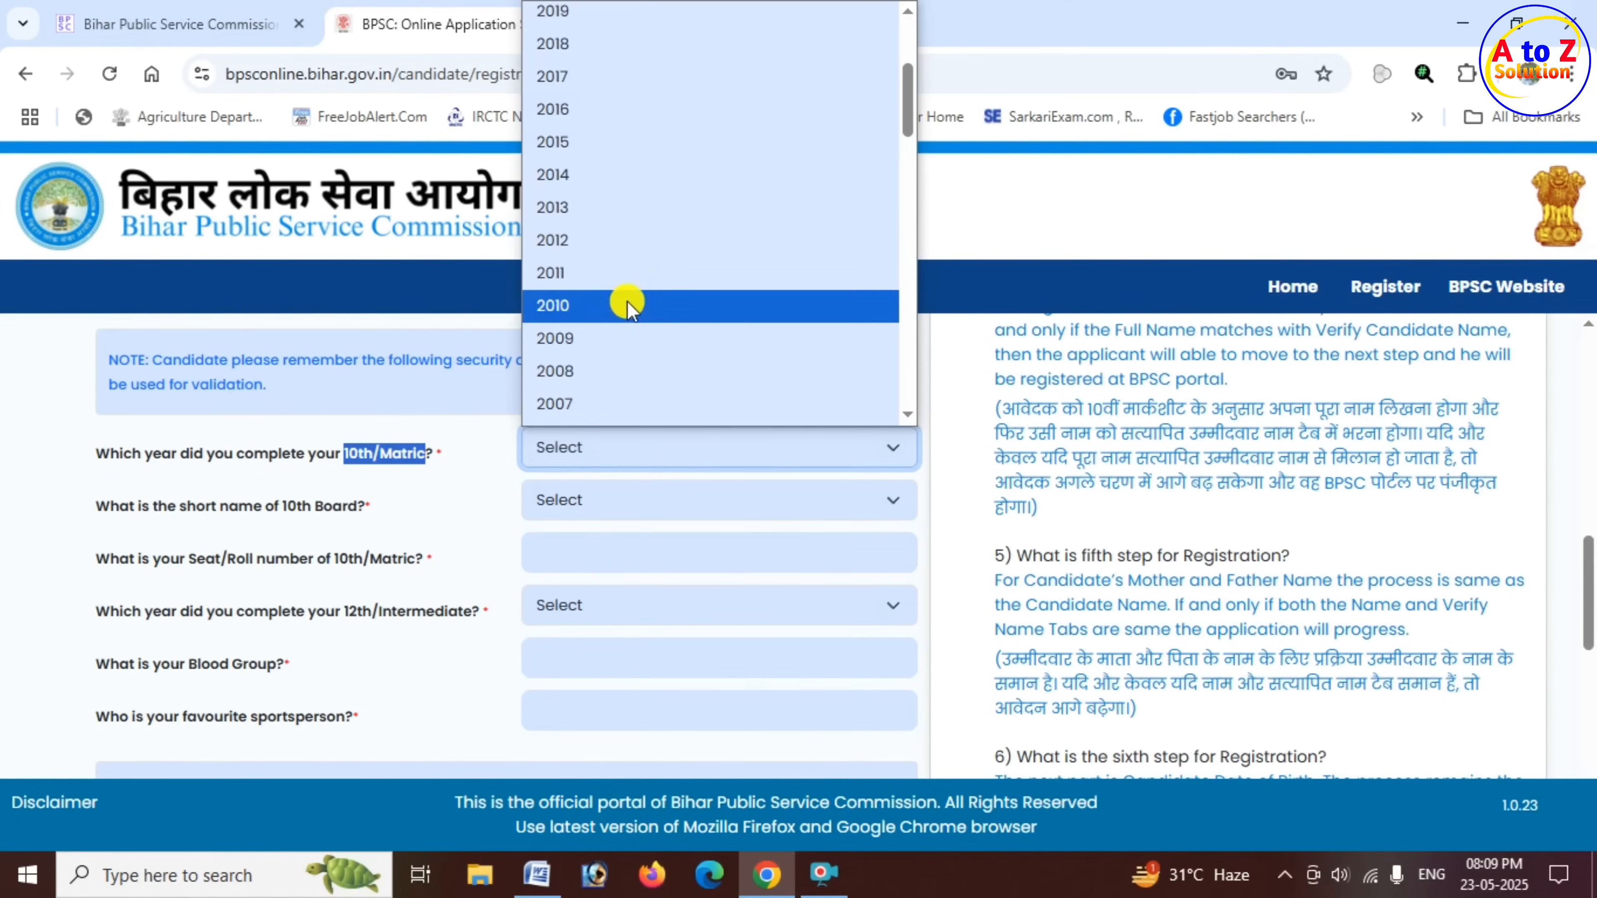
click(594, 243)
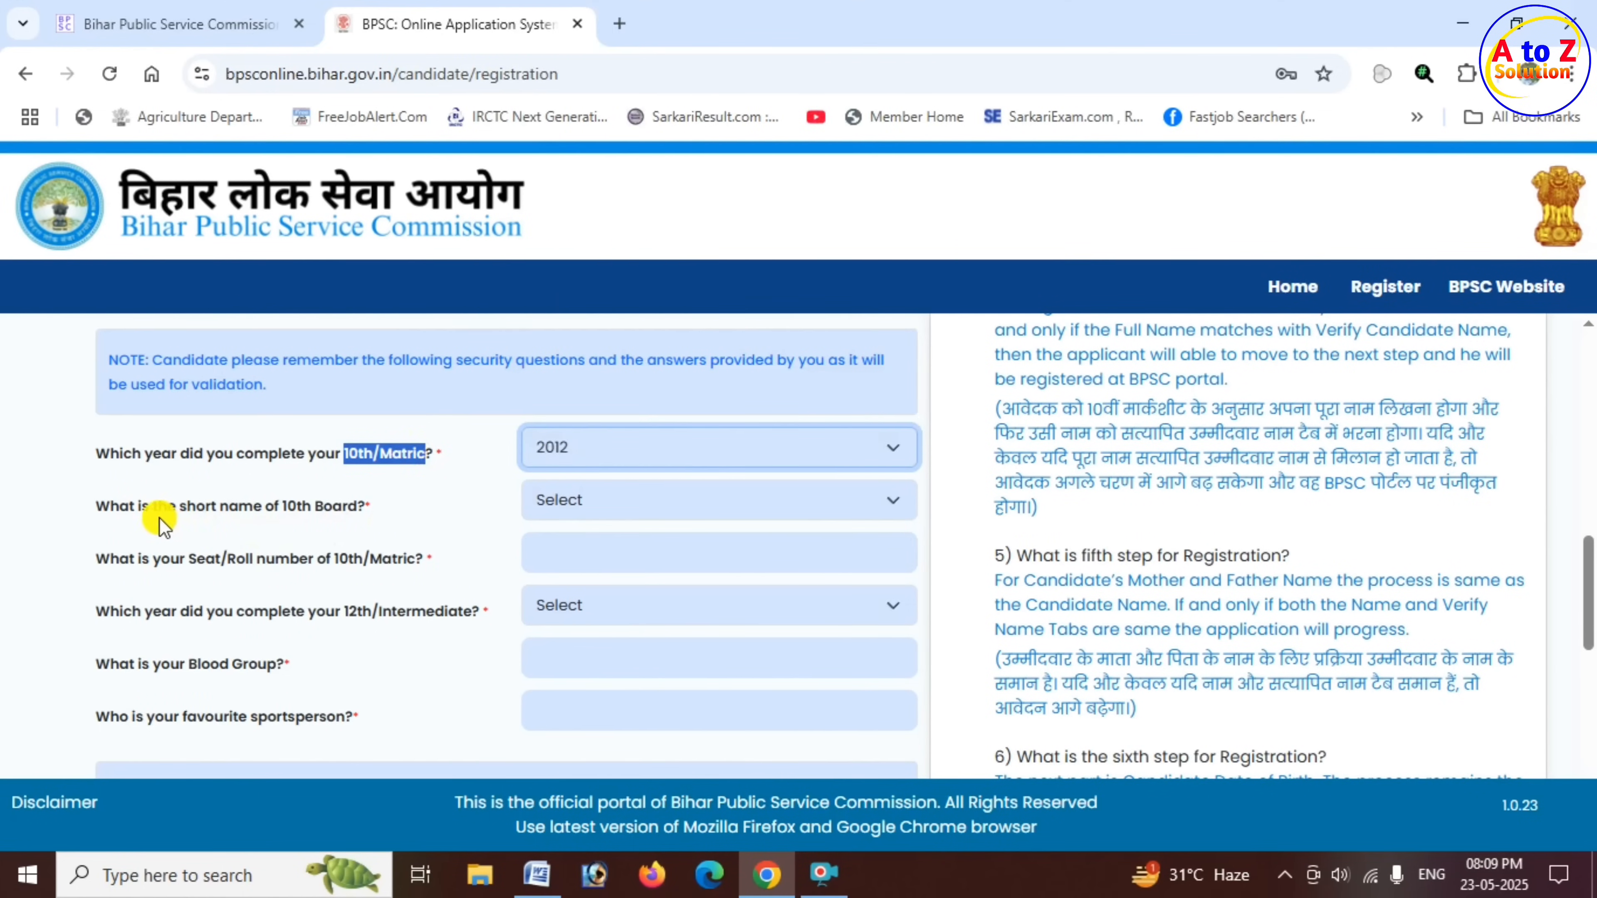
- Set the 10th board short name to B.S.E.B. and enter the candidate's 10th/Matric roll number
drag(197, 506, 446, 529)
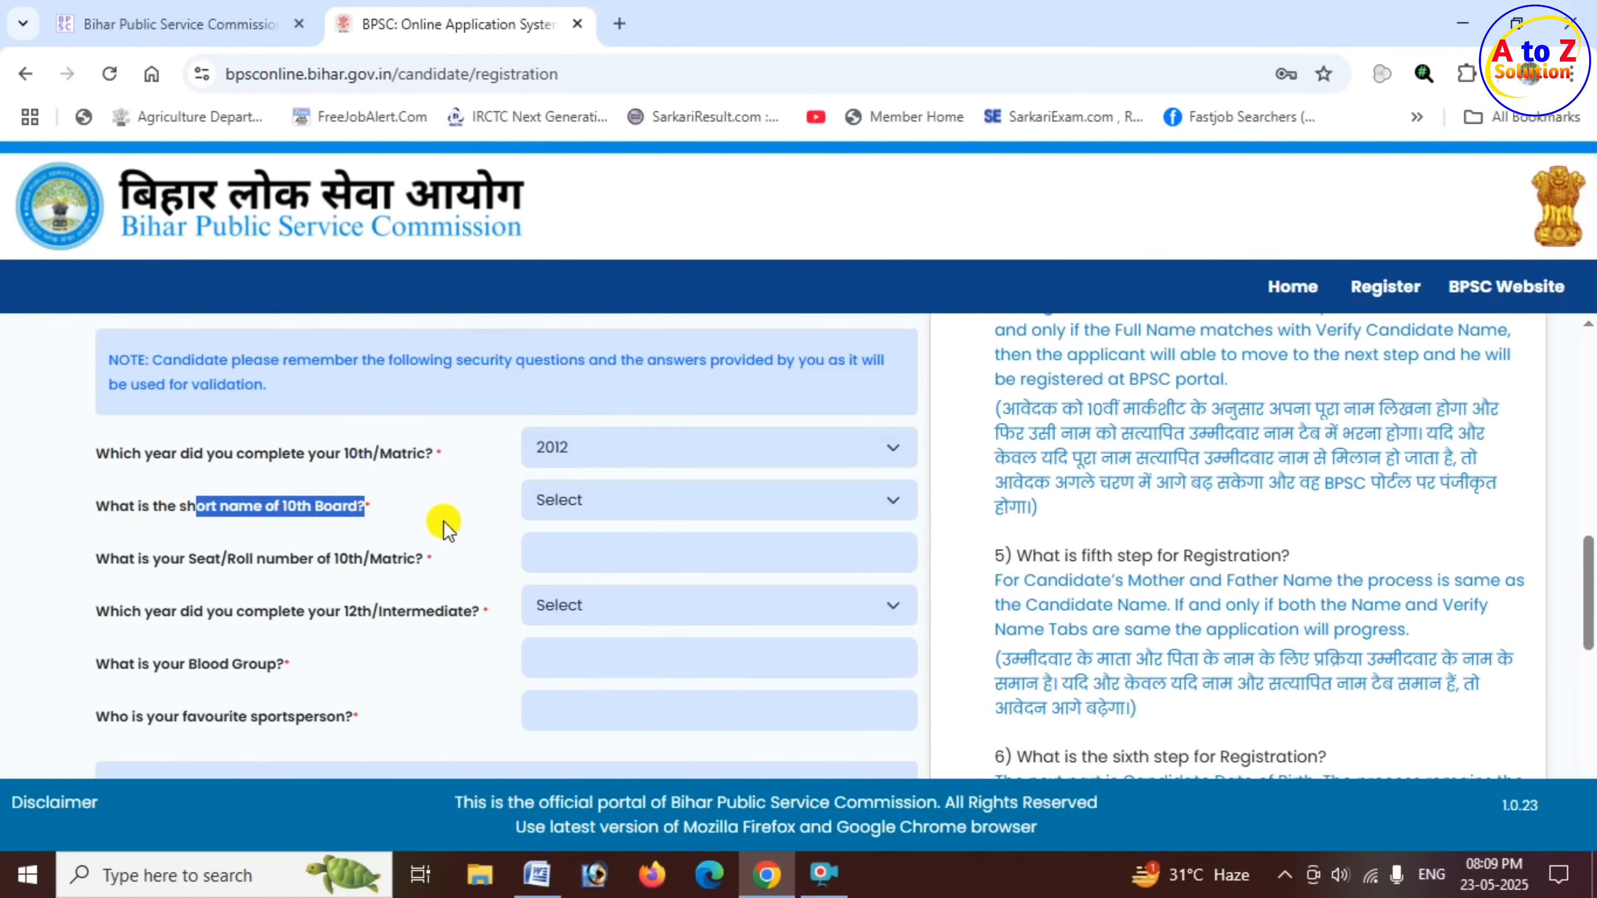
click(643, 504)
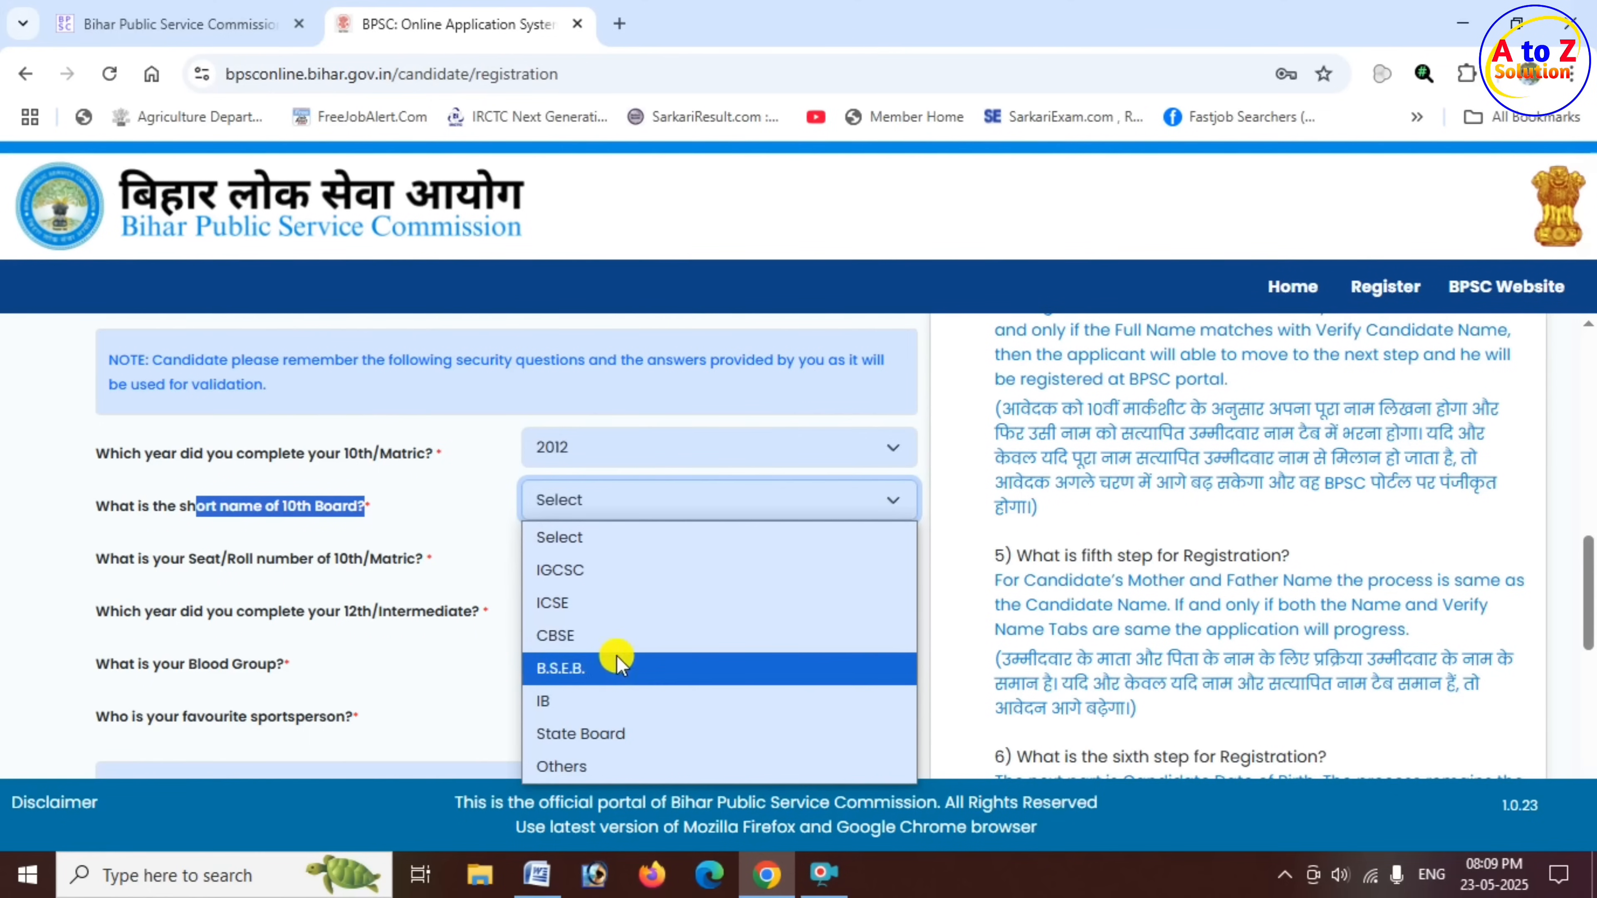
click(588, 767)
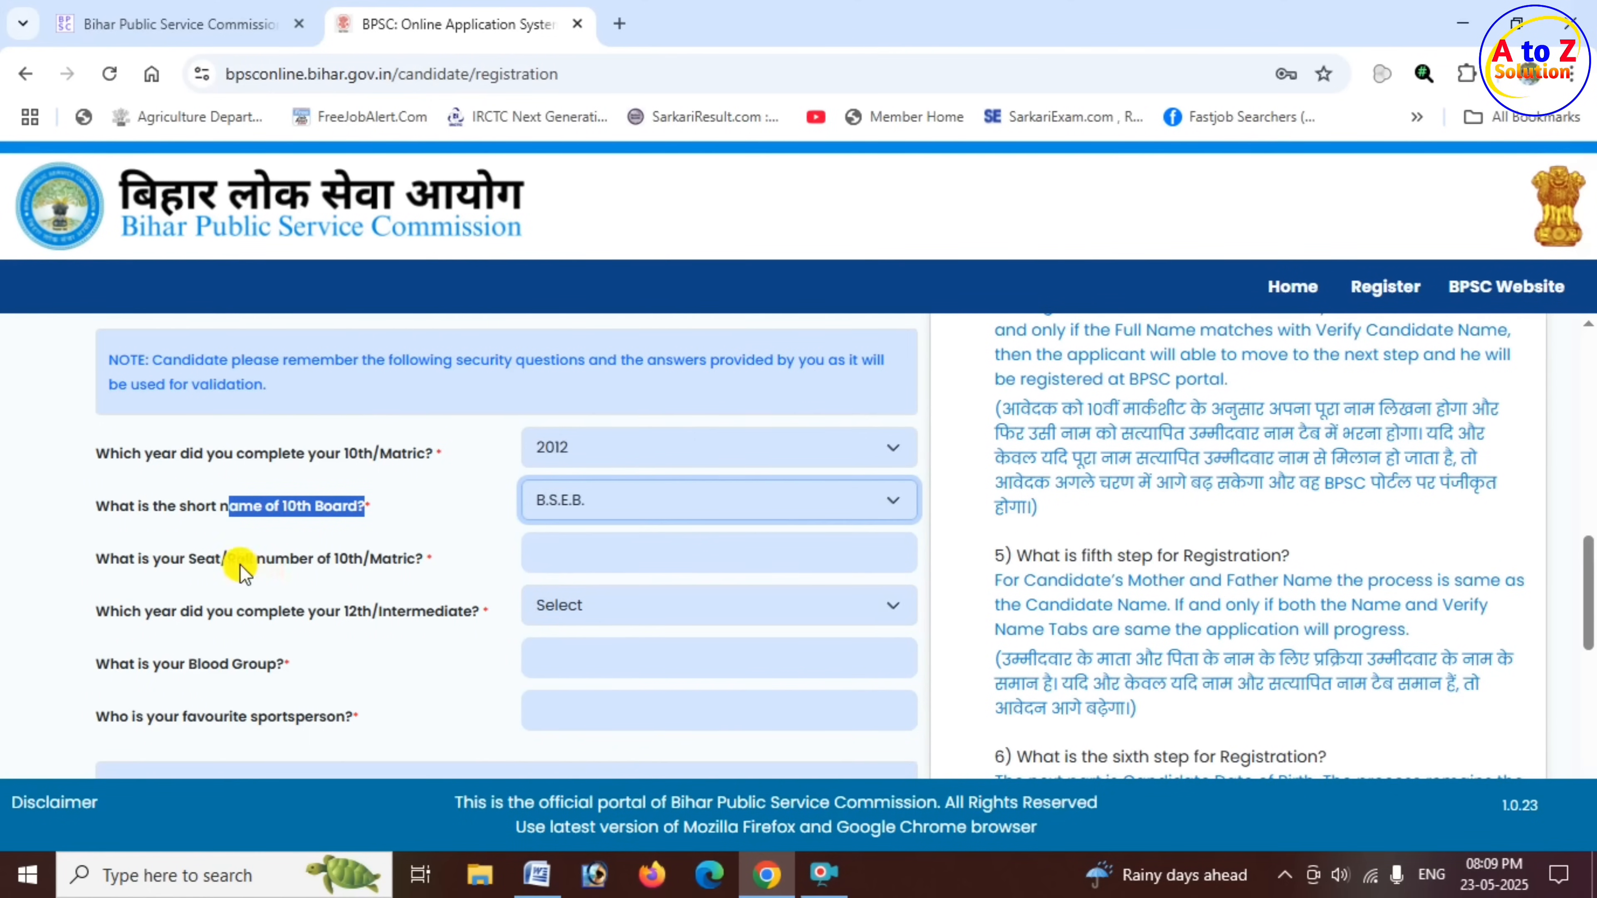
drag(229, 563, 428, 563)
click(555, 563)
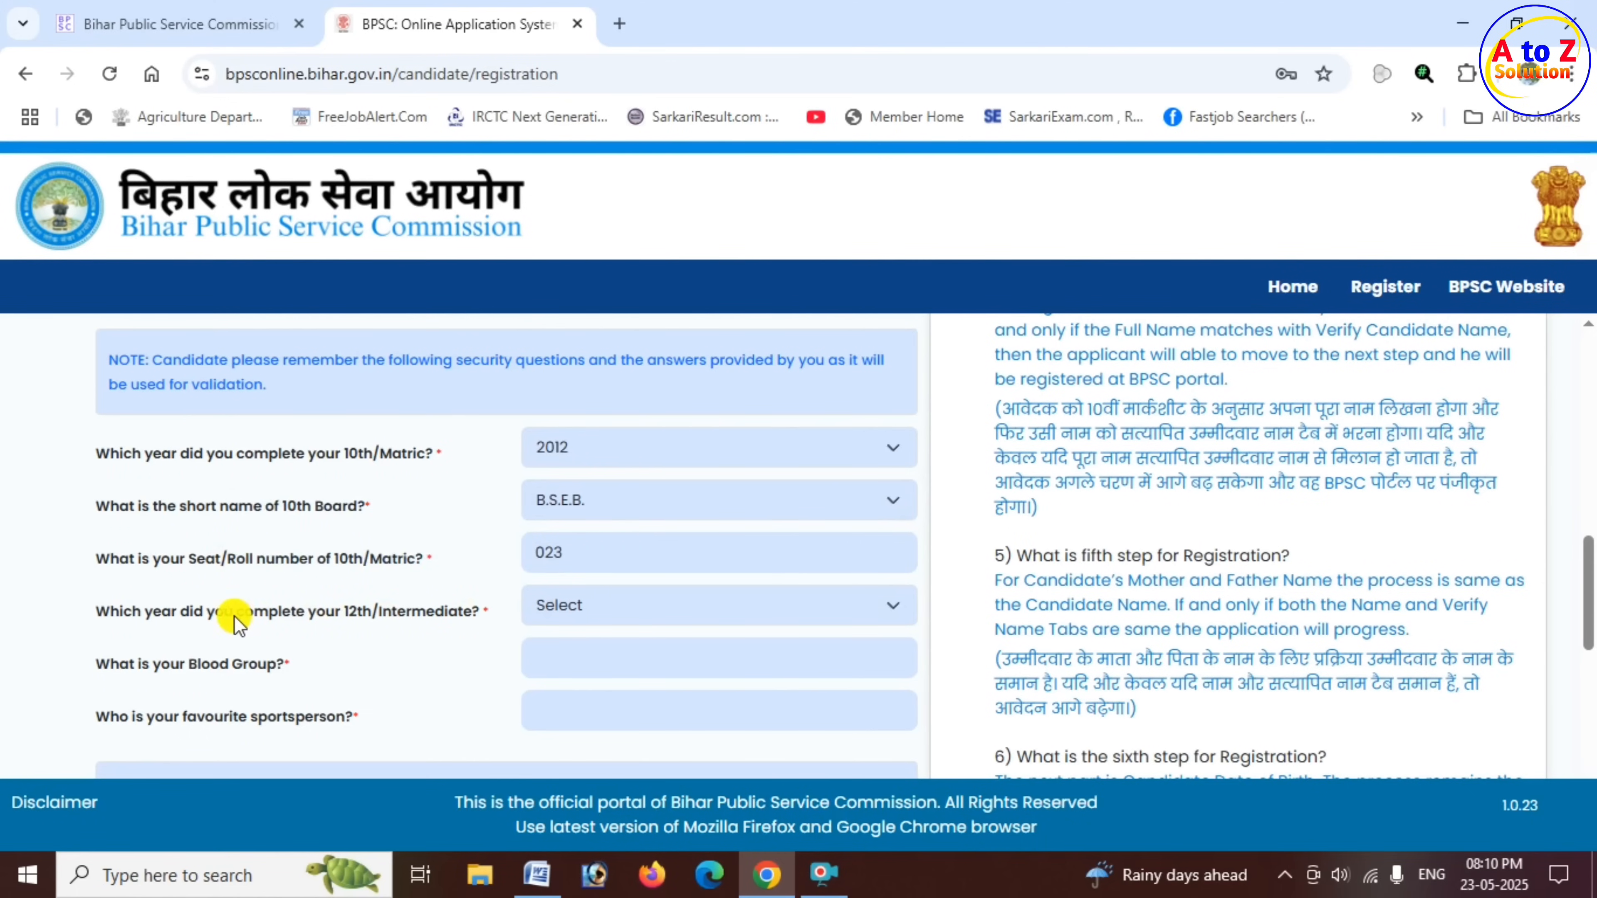
- Answer the security question on the 12th/Intermediate completion year with 2014
drag(238, 621, 606, 625)
click(611, 609)
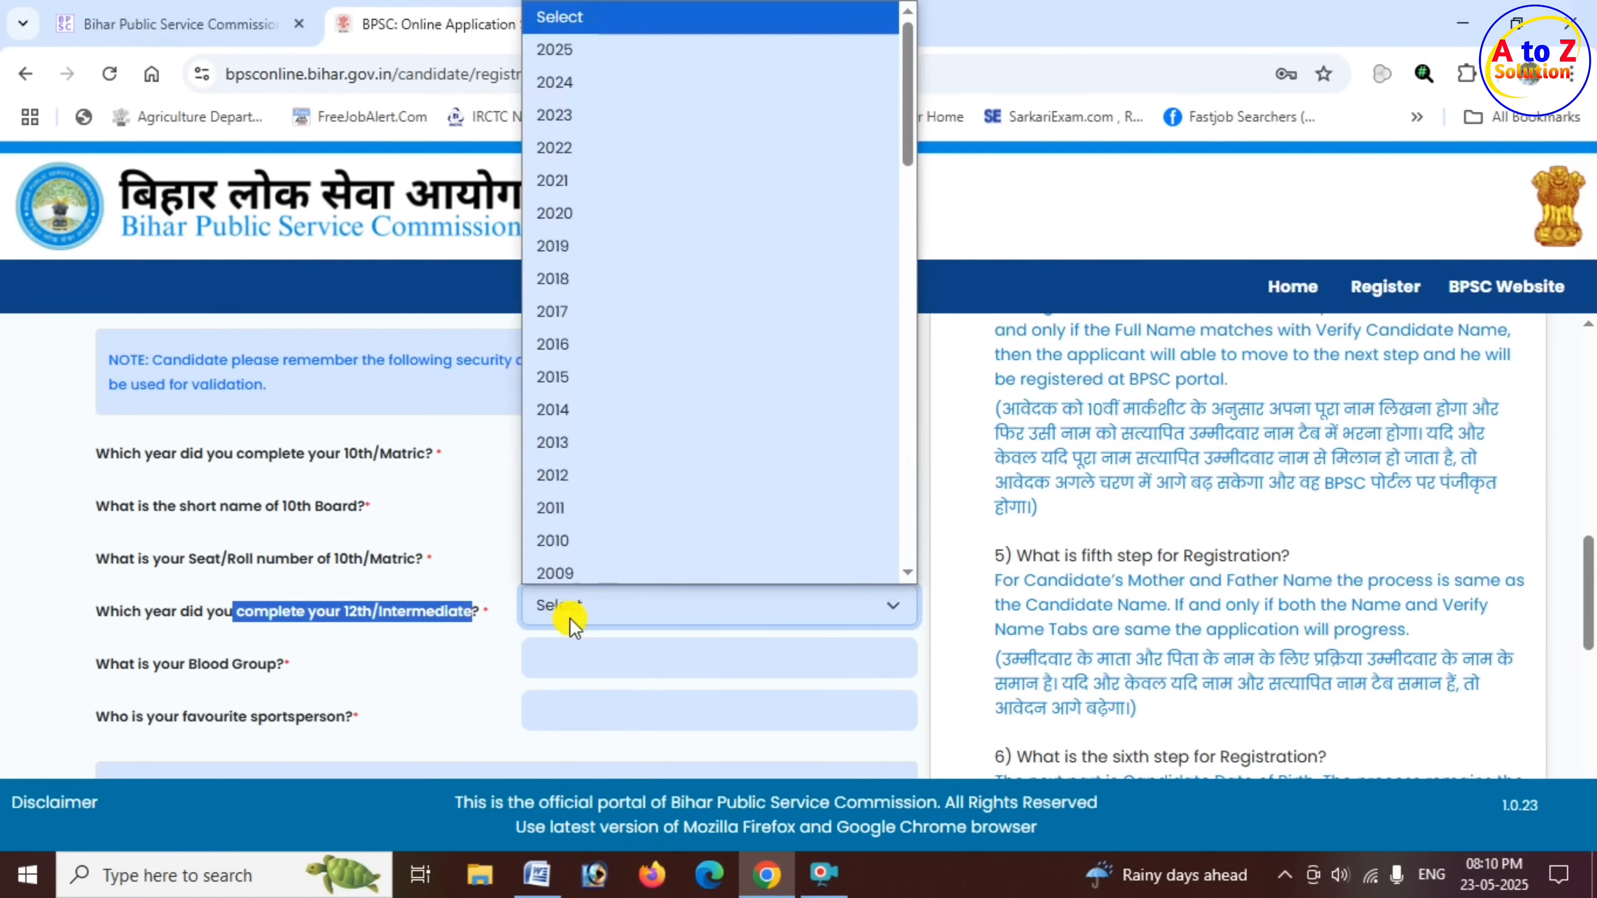
click(597, 403)
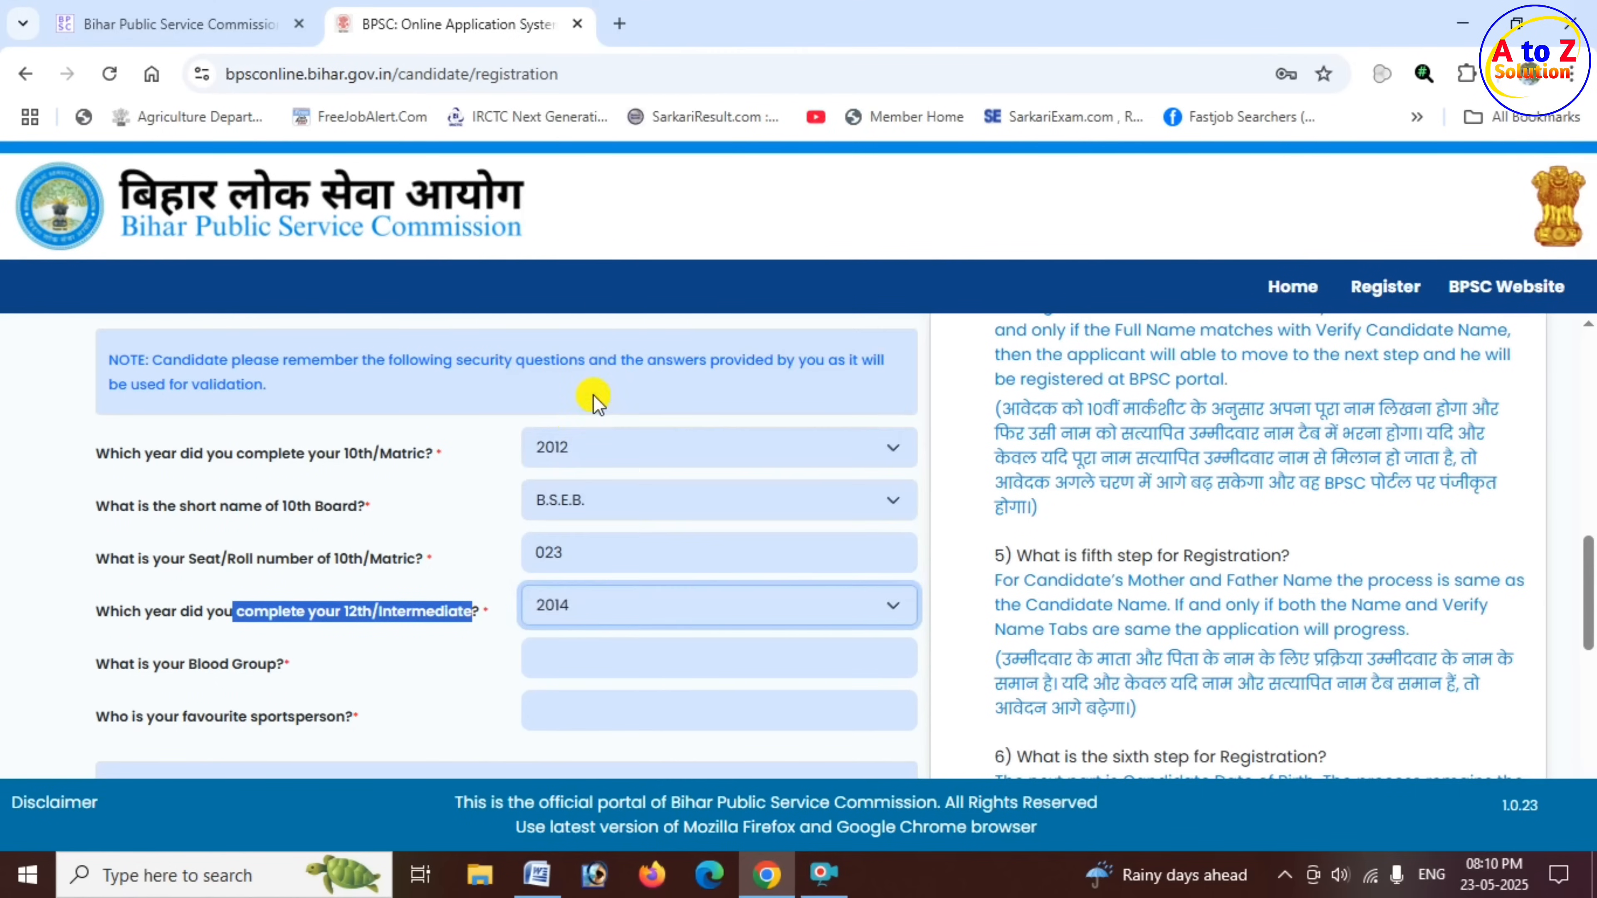
- Examine the security questions on blood group and favourite sportsperson and go to their answer fields
drag(111, 667, 277, 671)
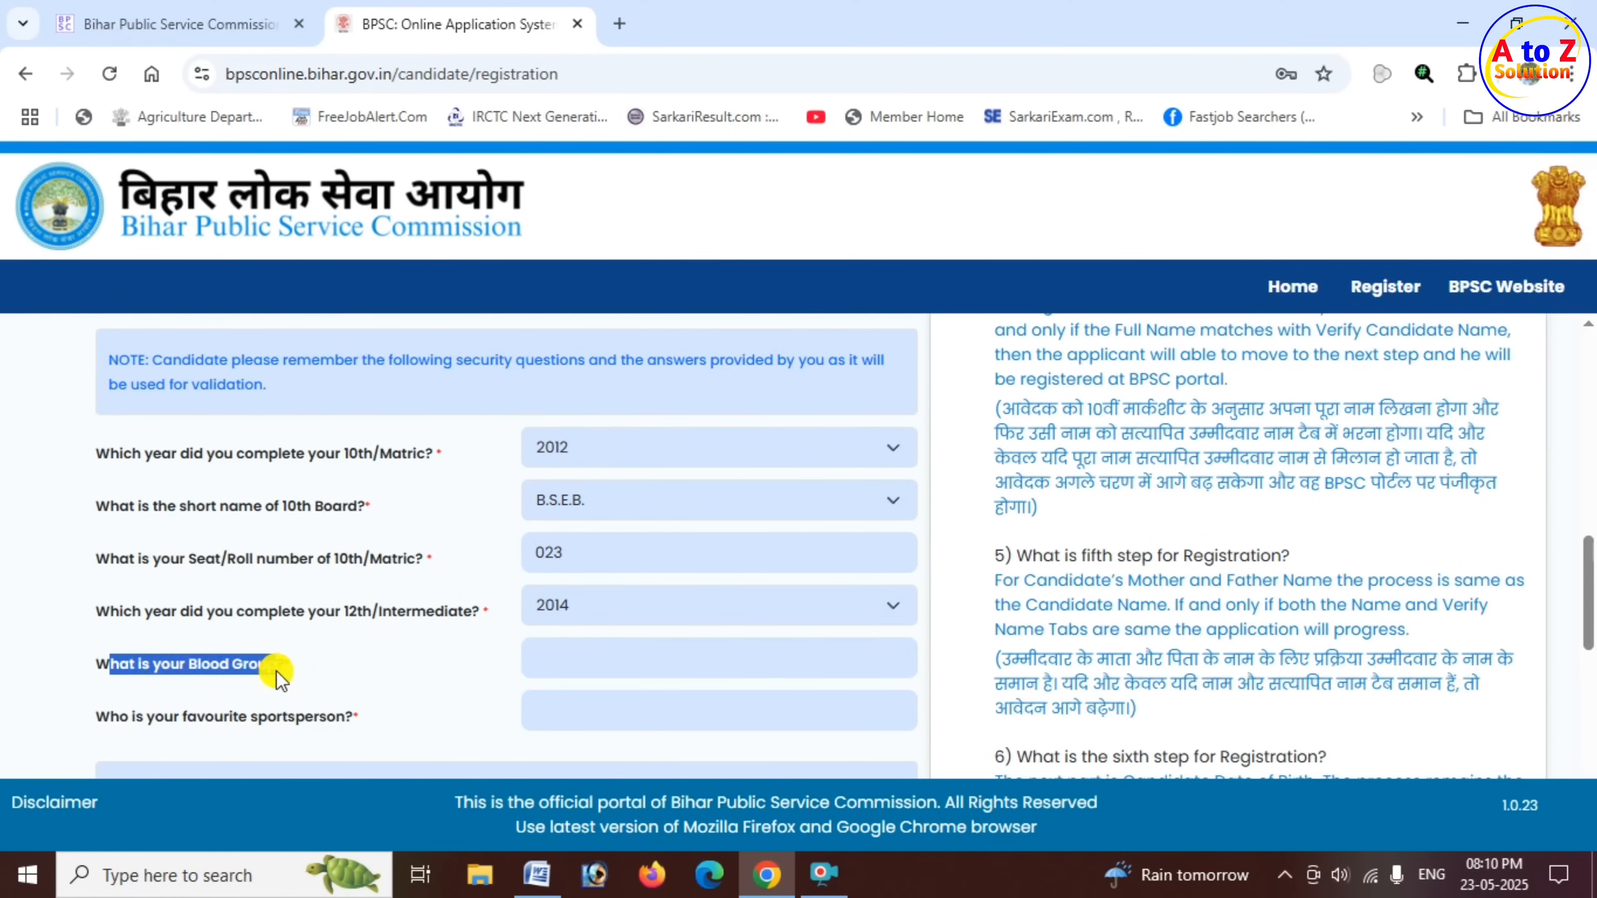
click(595, 659)
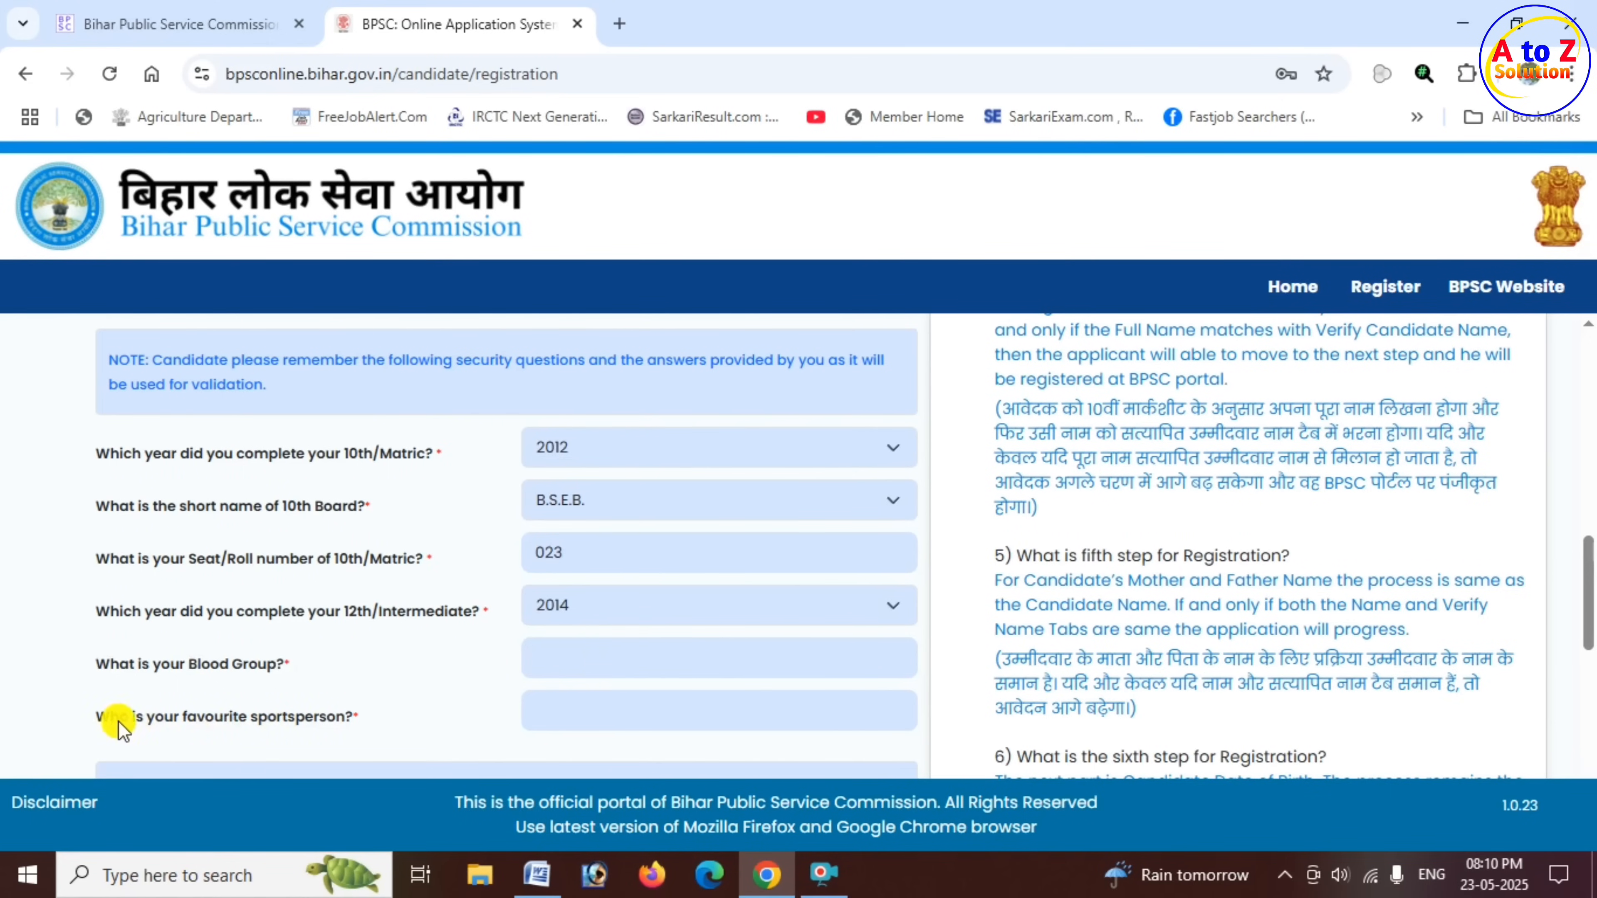
drag(116, 724, 585, 723)
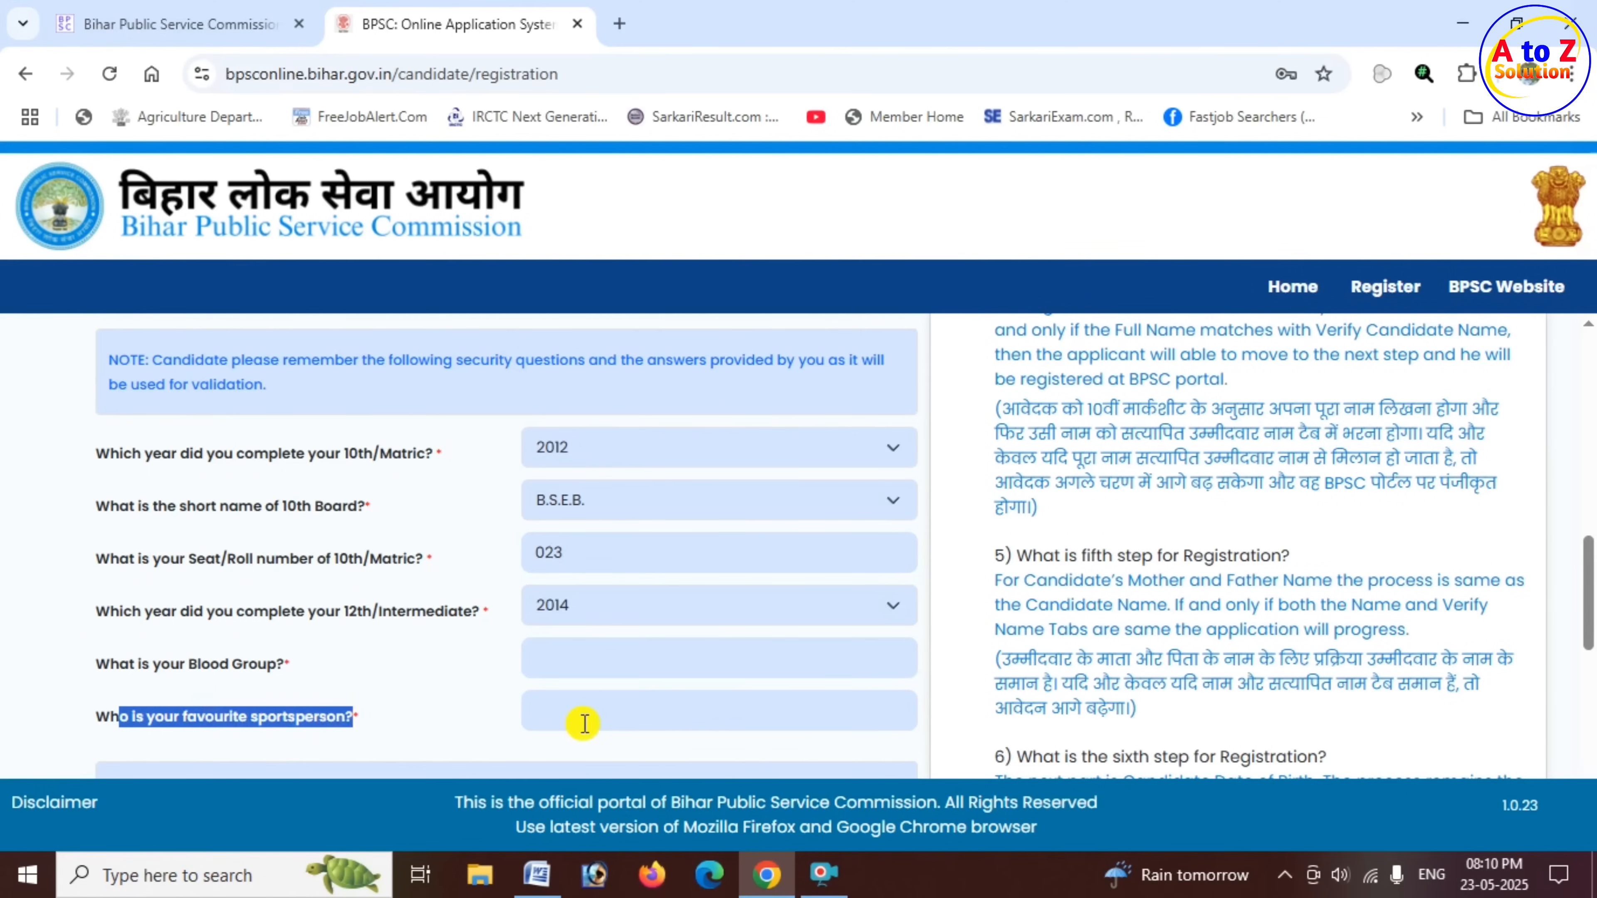
click(579, 714)
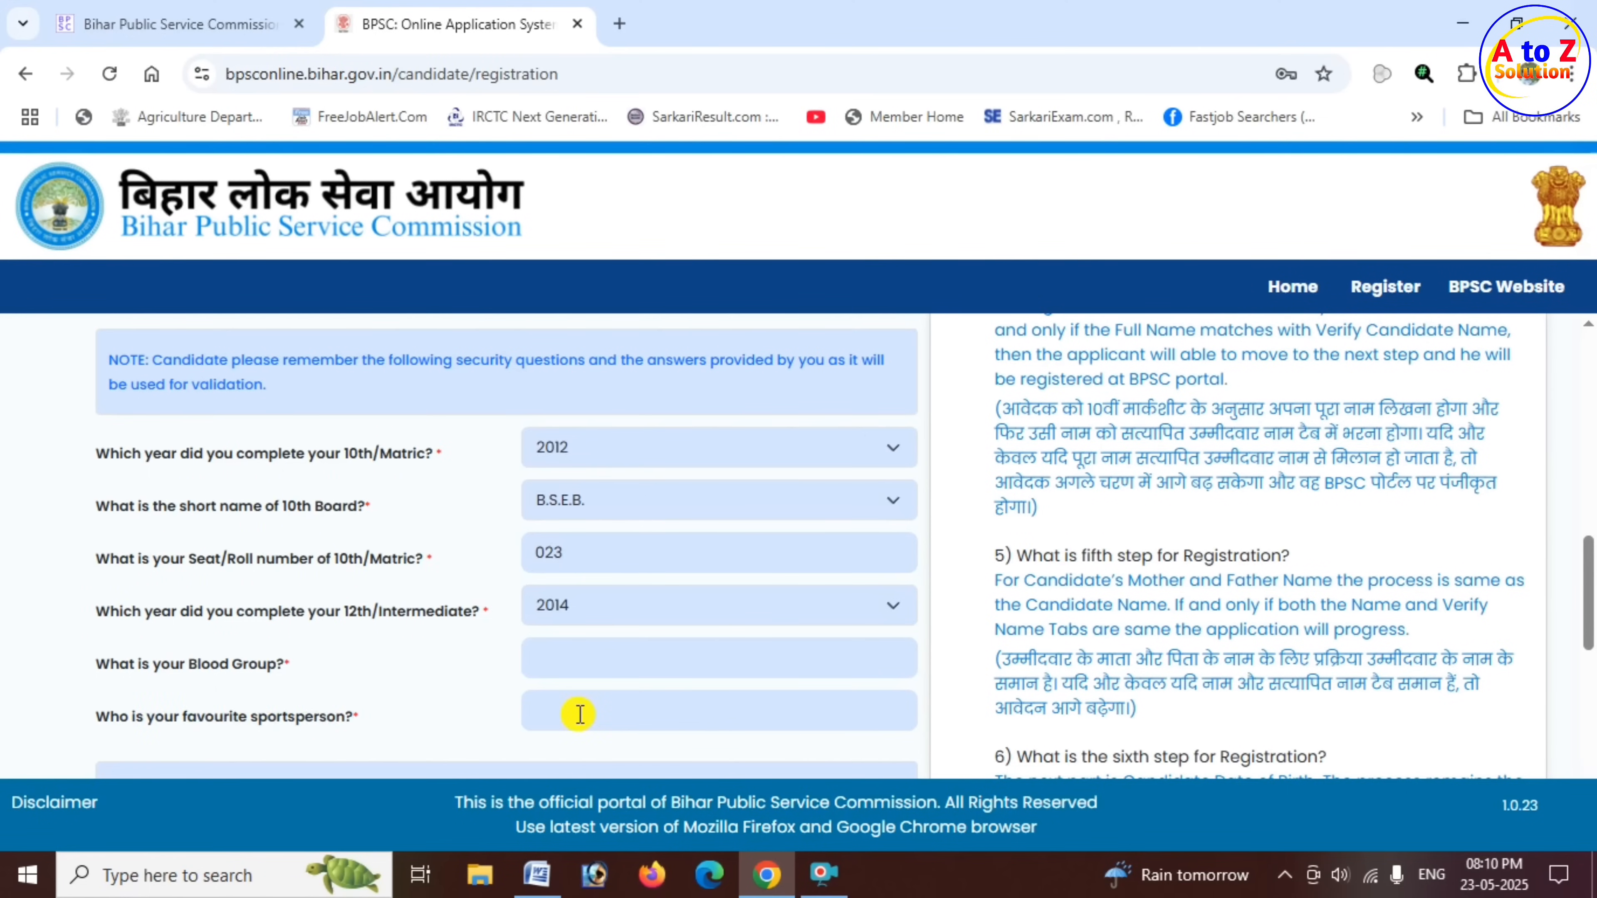
- Enter the captcha text, submit the registration and confirm the redirect to DigiLocker
scroll(440, 710, down, 3)
scroll(443, 713, down, 2)
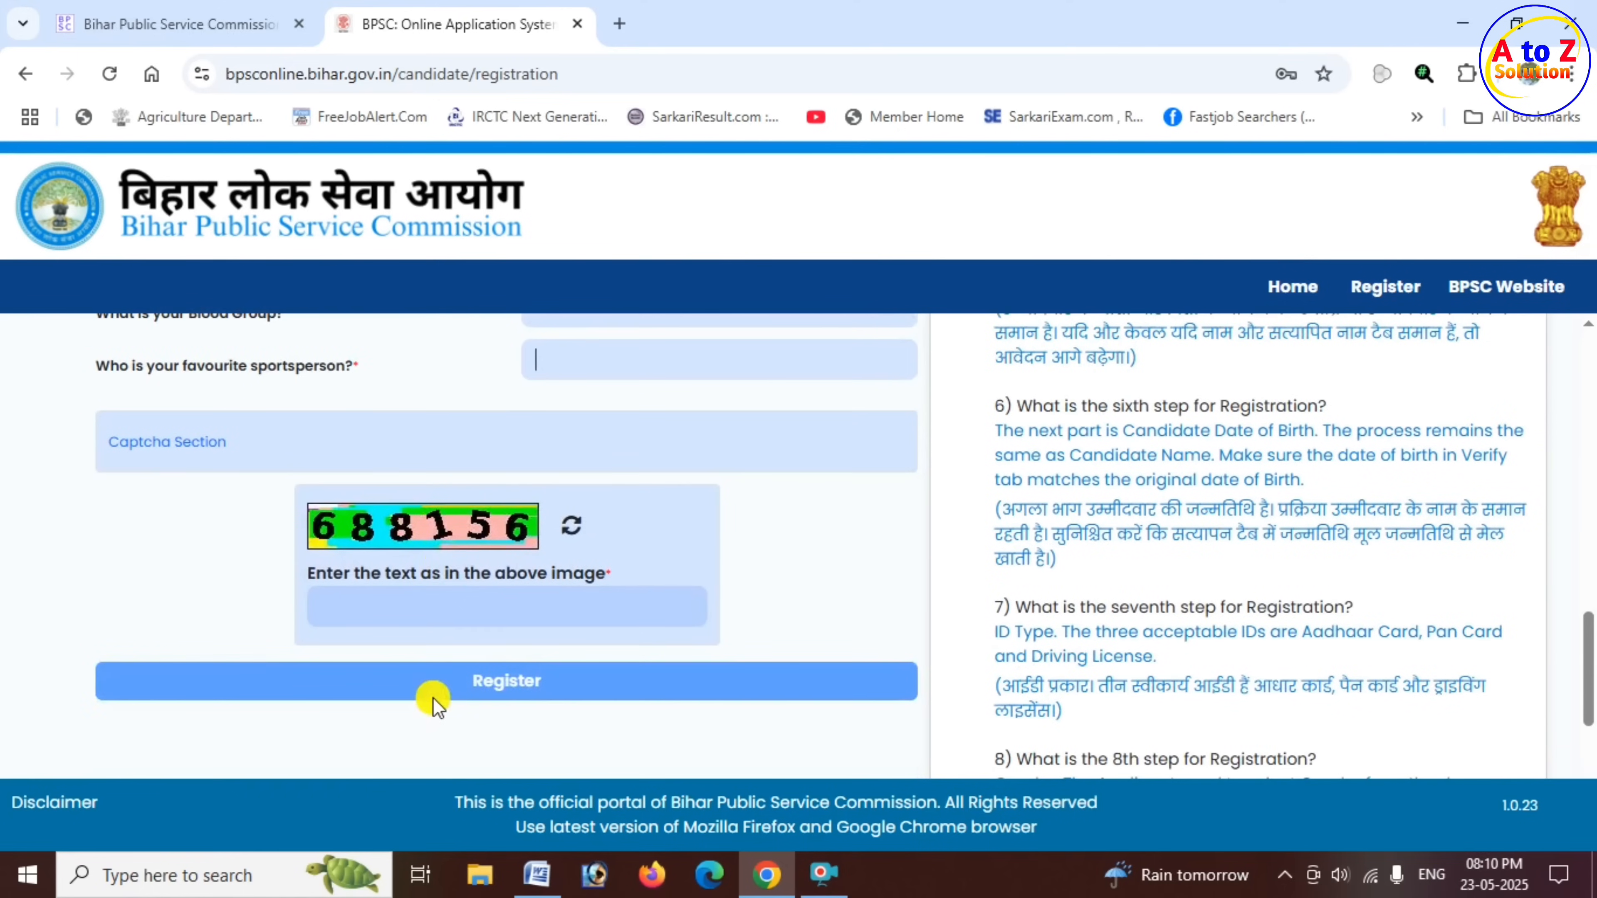
click(475, 616)
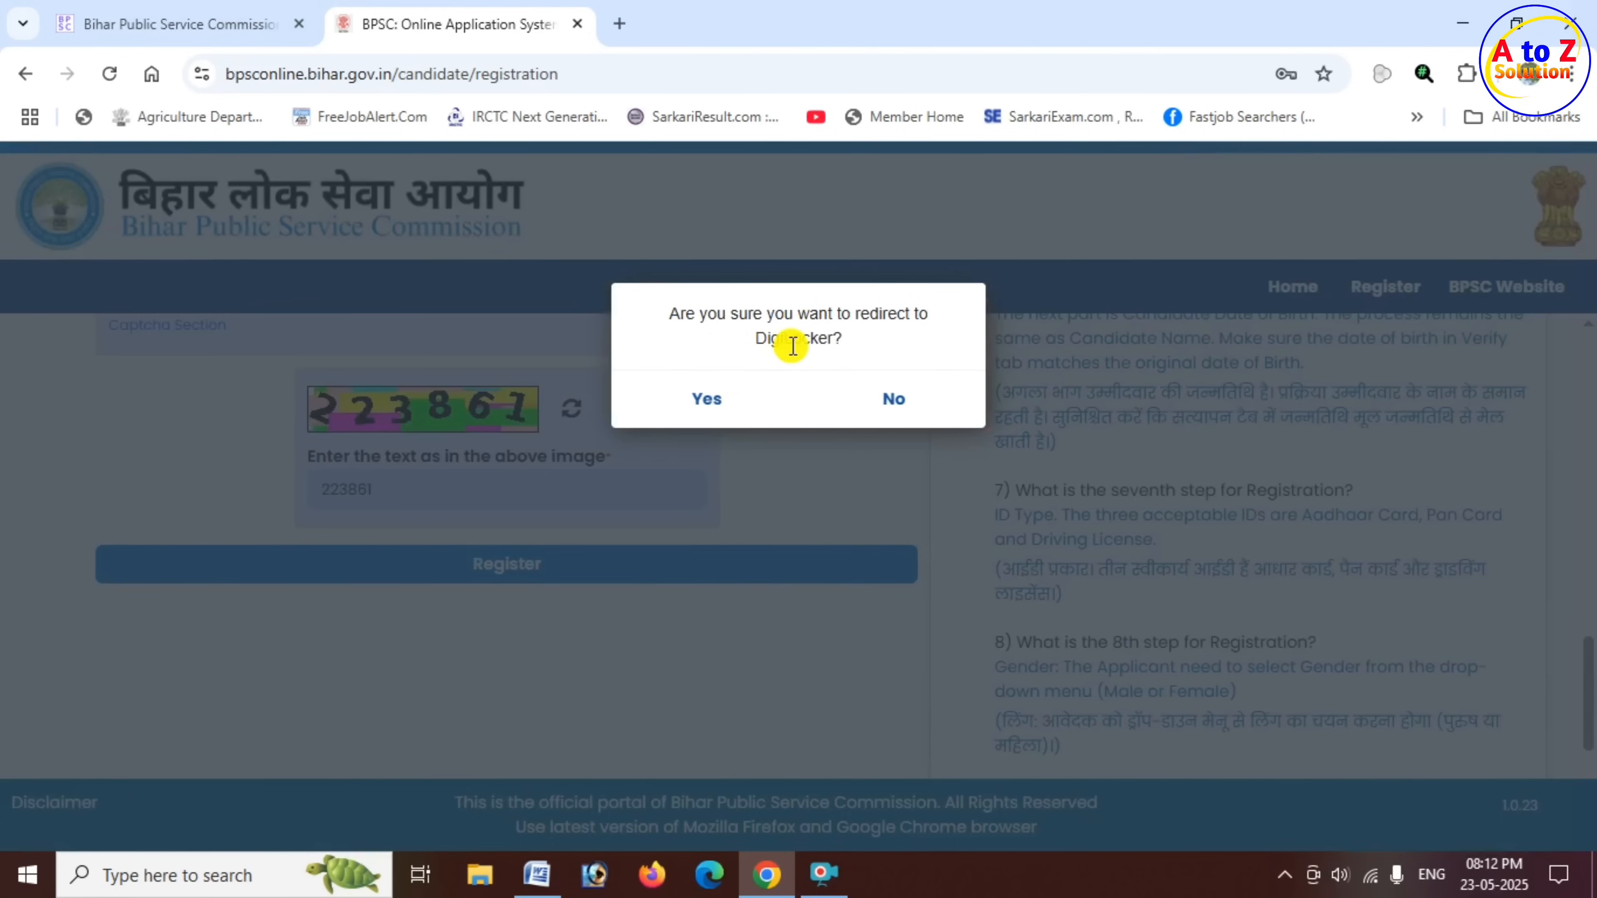
click(711, 406)
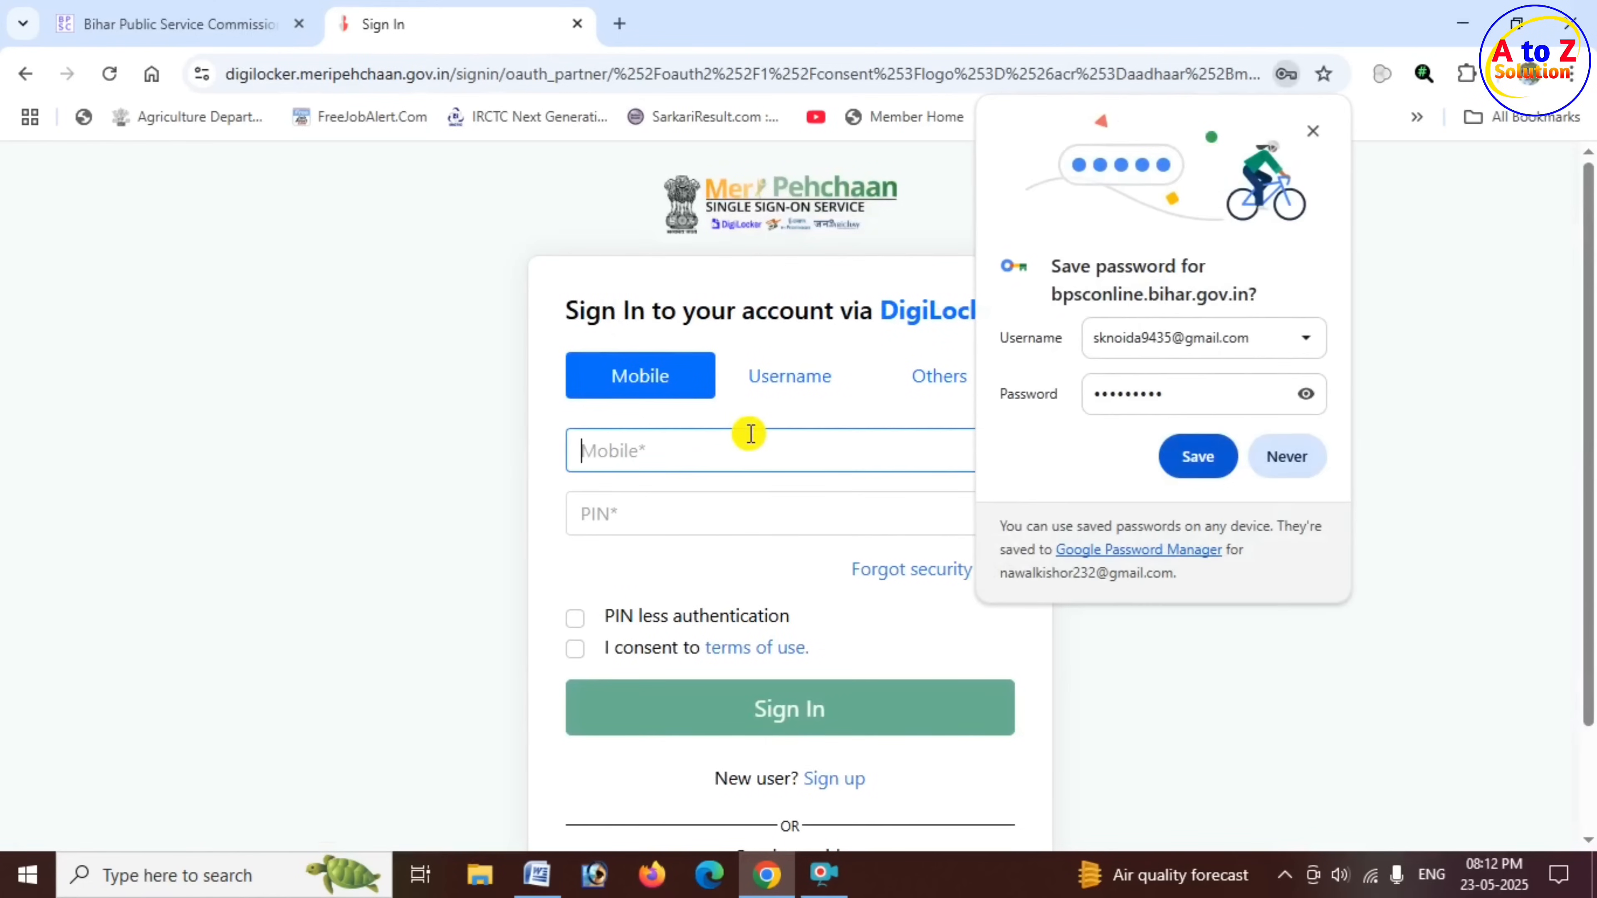
- Decline saving the password for the site and examine the DigiLocker sign-in page and its new-user sign-up option
click(1296, 457)
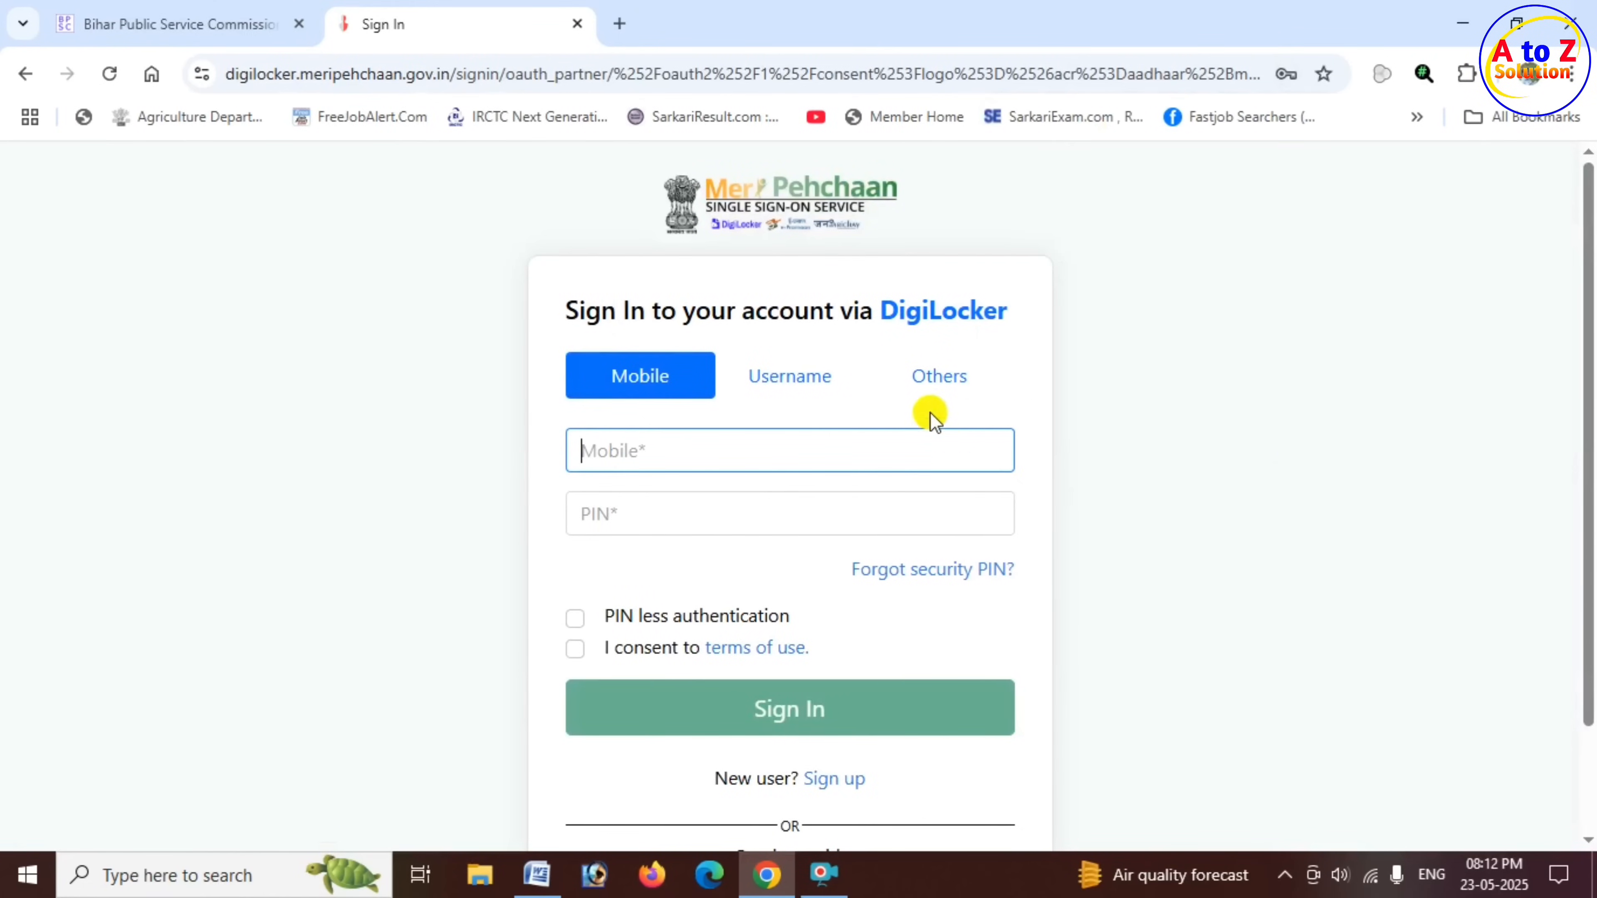
drag(737, 312, 1012, 320)
click(1076, 382)
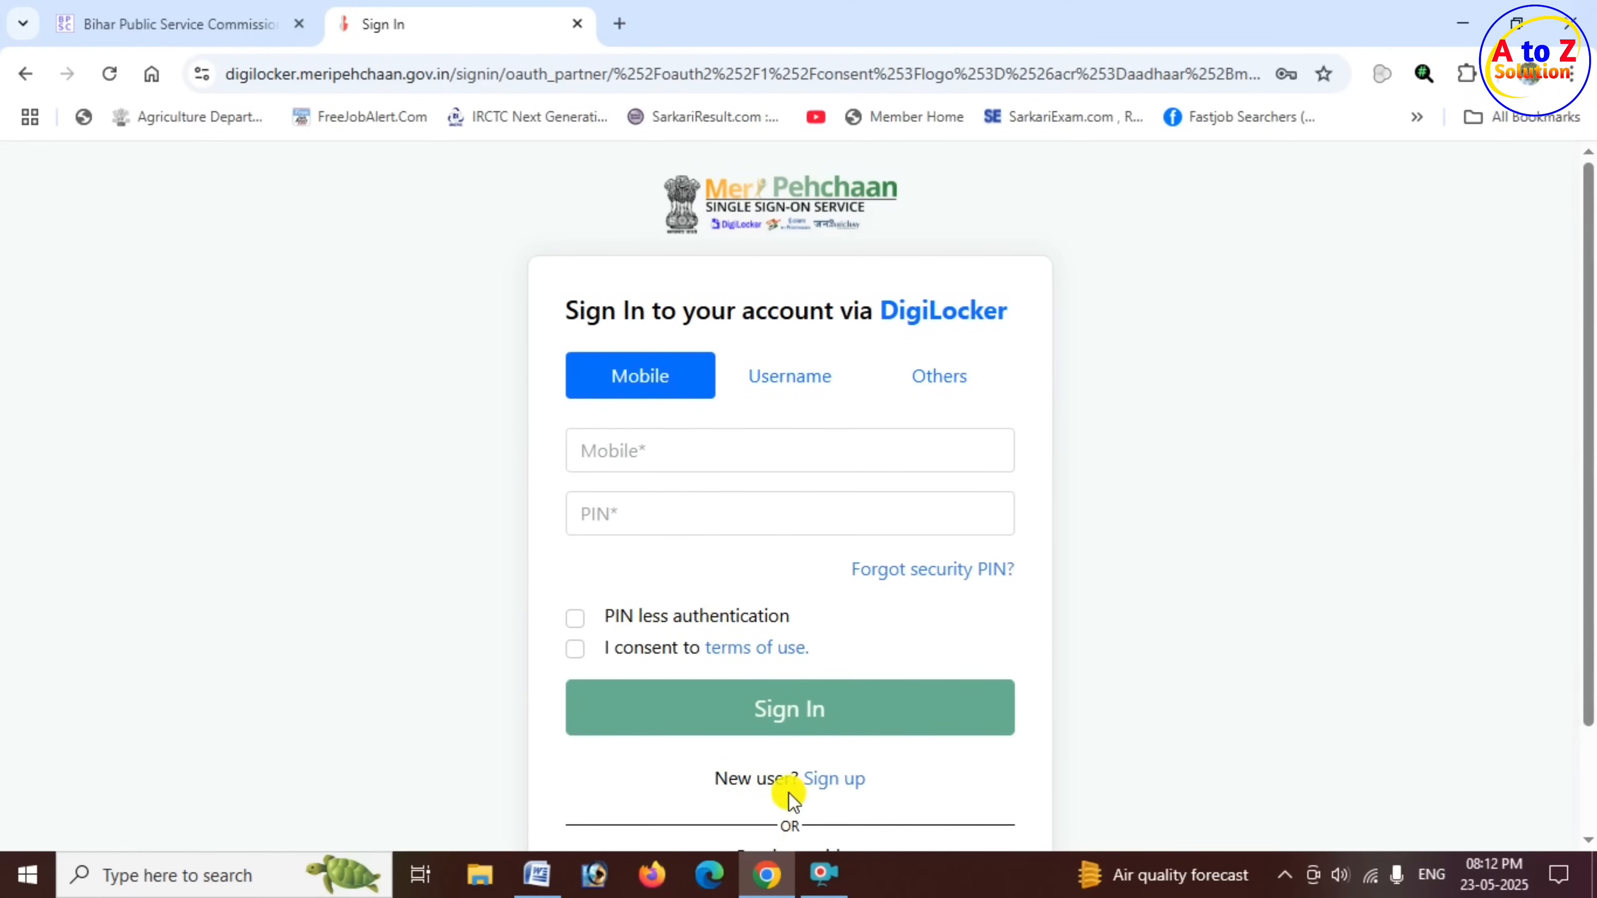
drag(774, 778, 838, 778)
click(672, 579)
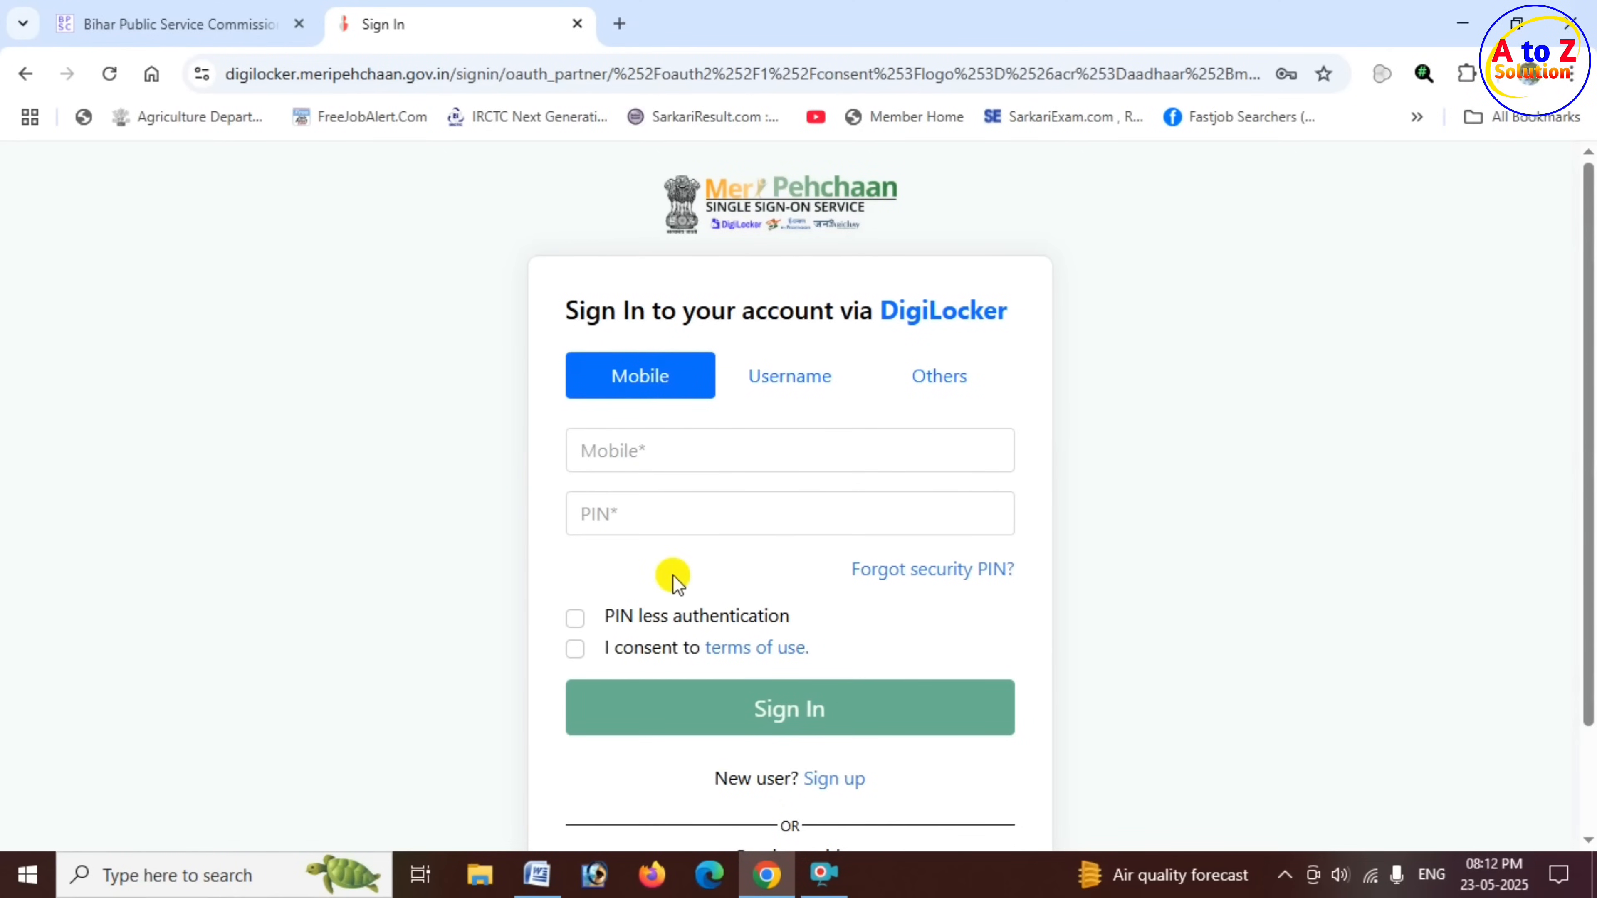
- Sign in to DigiLocker with the registered mobile number and security PIN, consenting to the terms of use
click(654, 452)
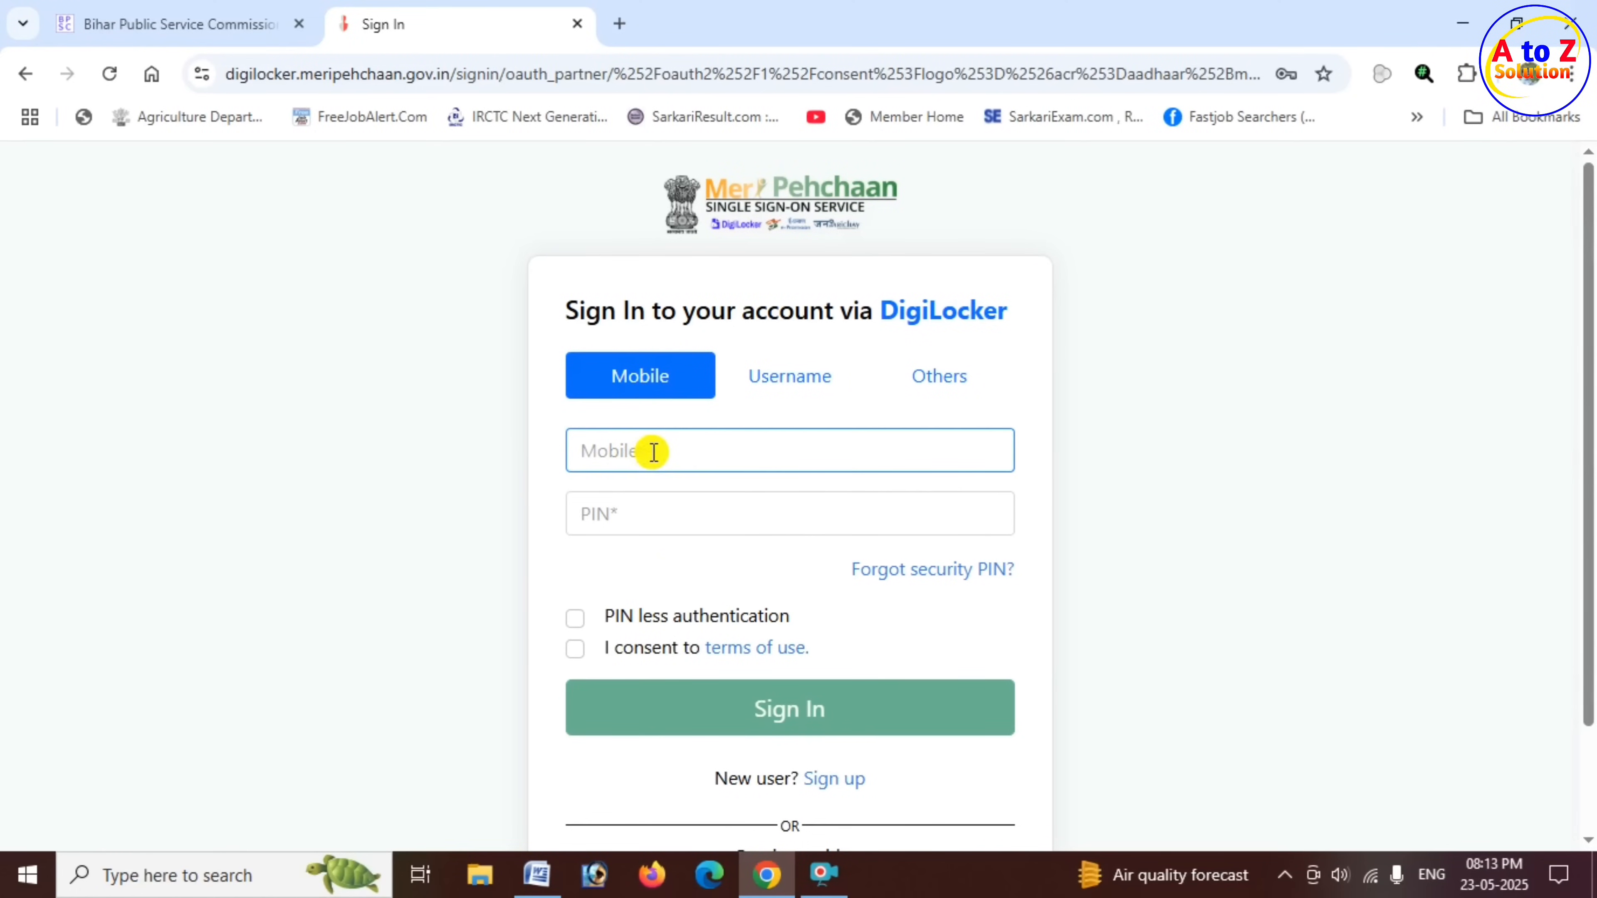
click(635, 520)
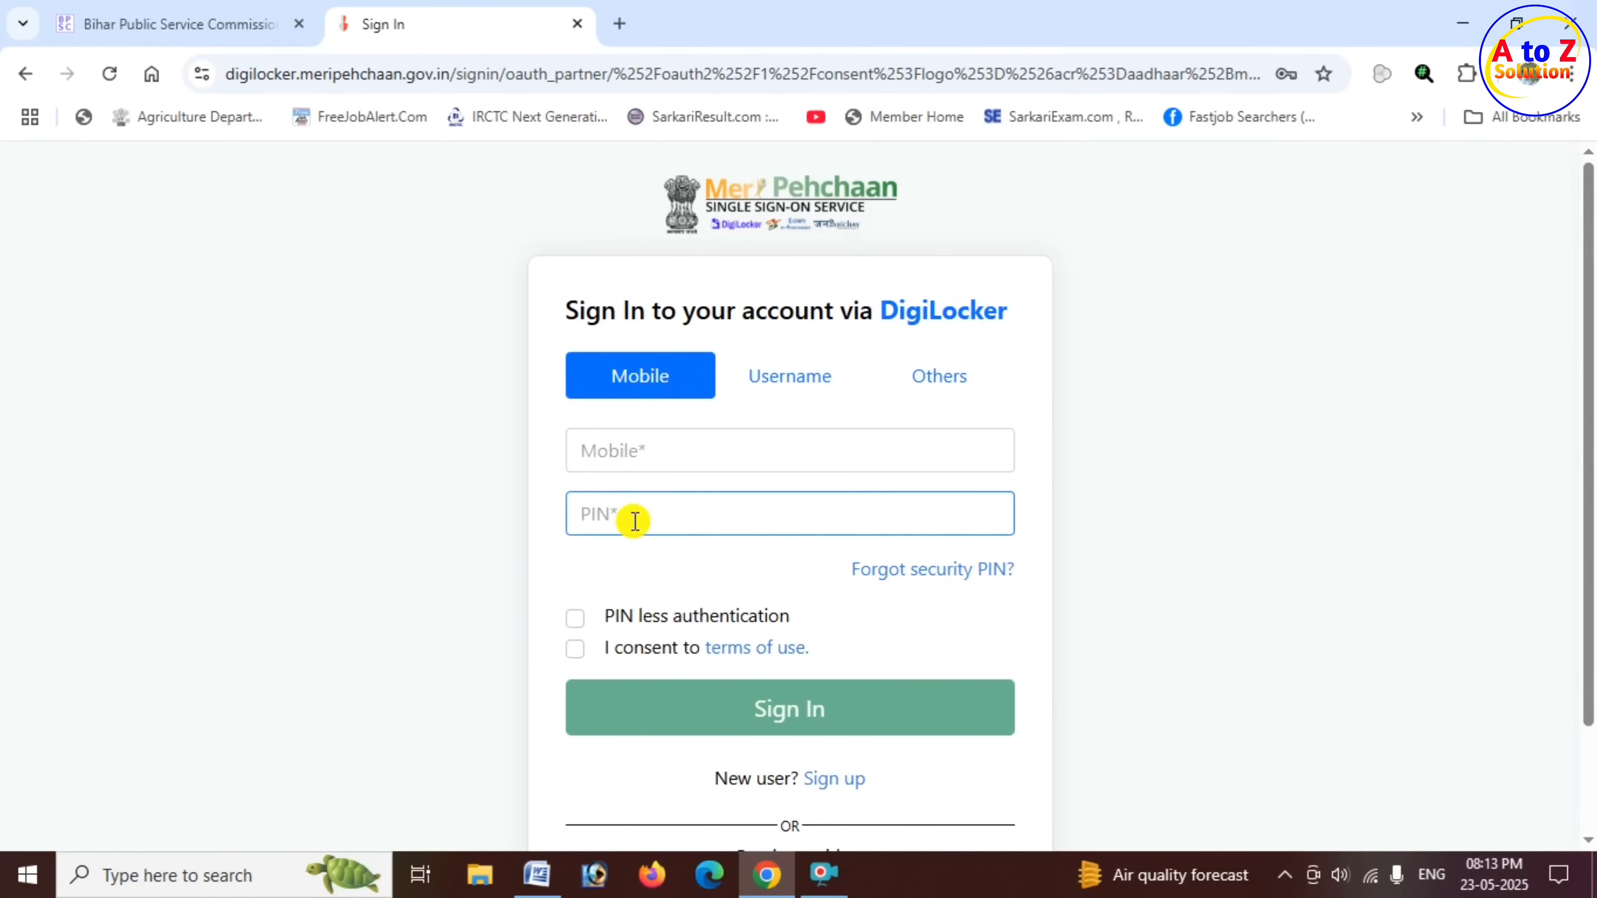
click(574, 649)
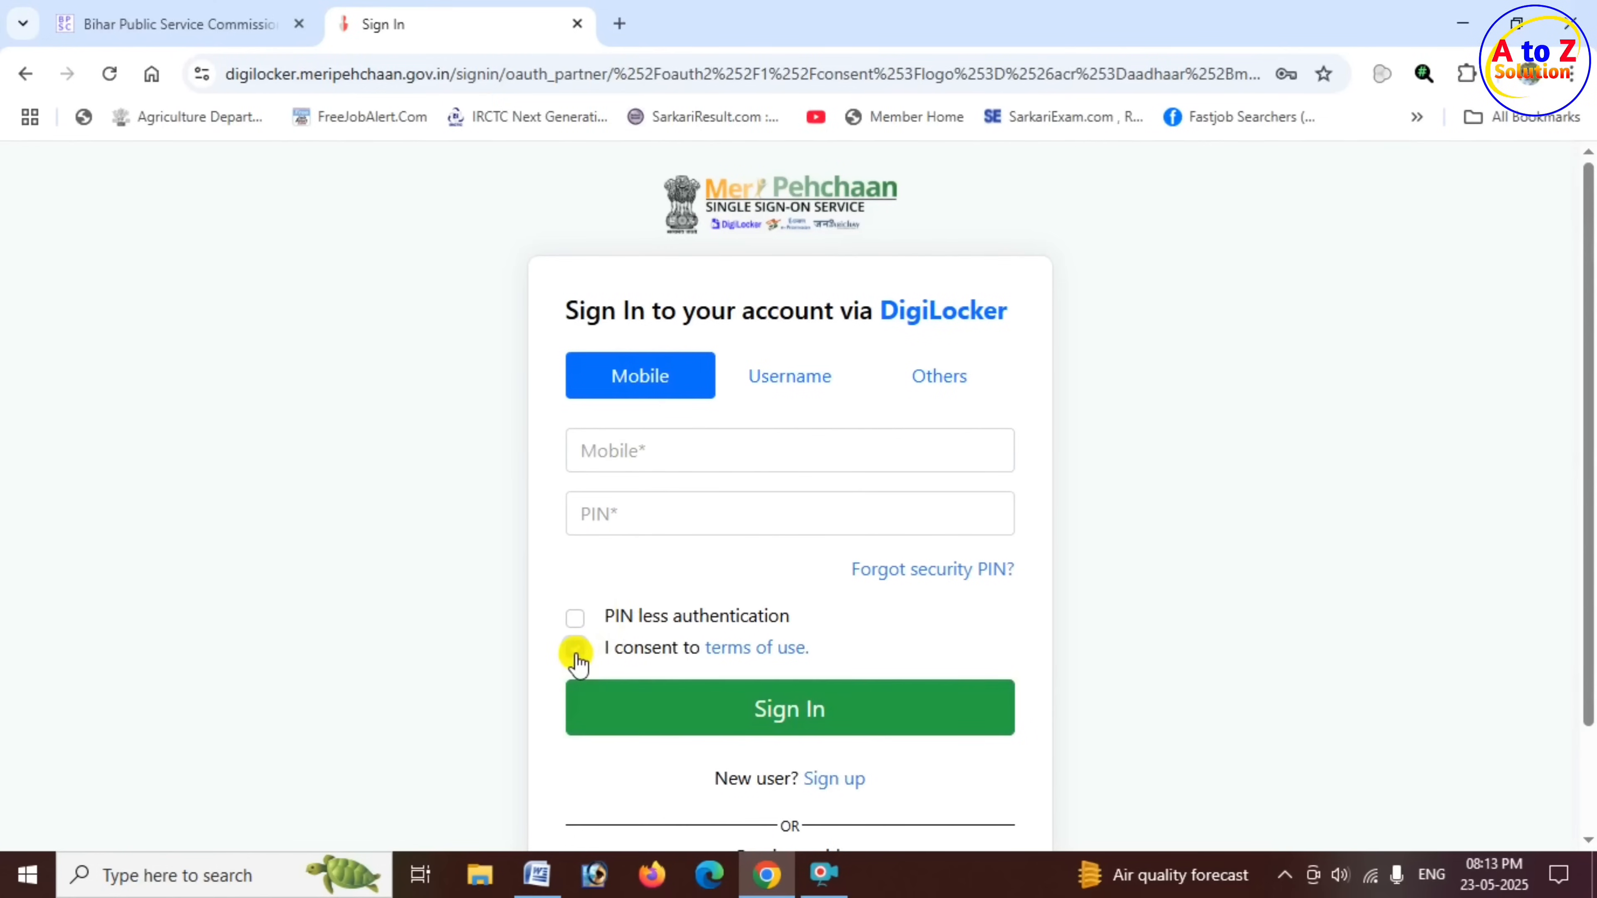
click(821, 723)
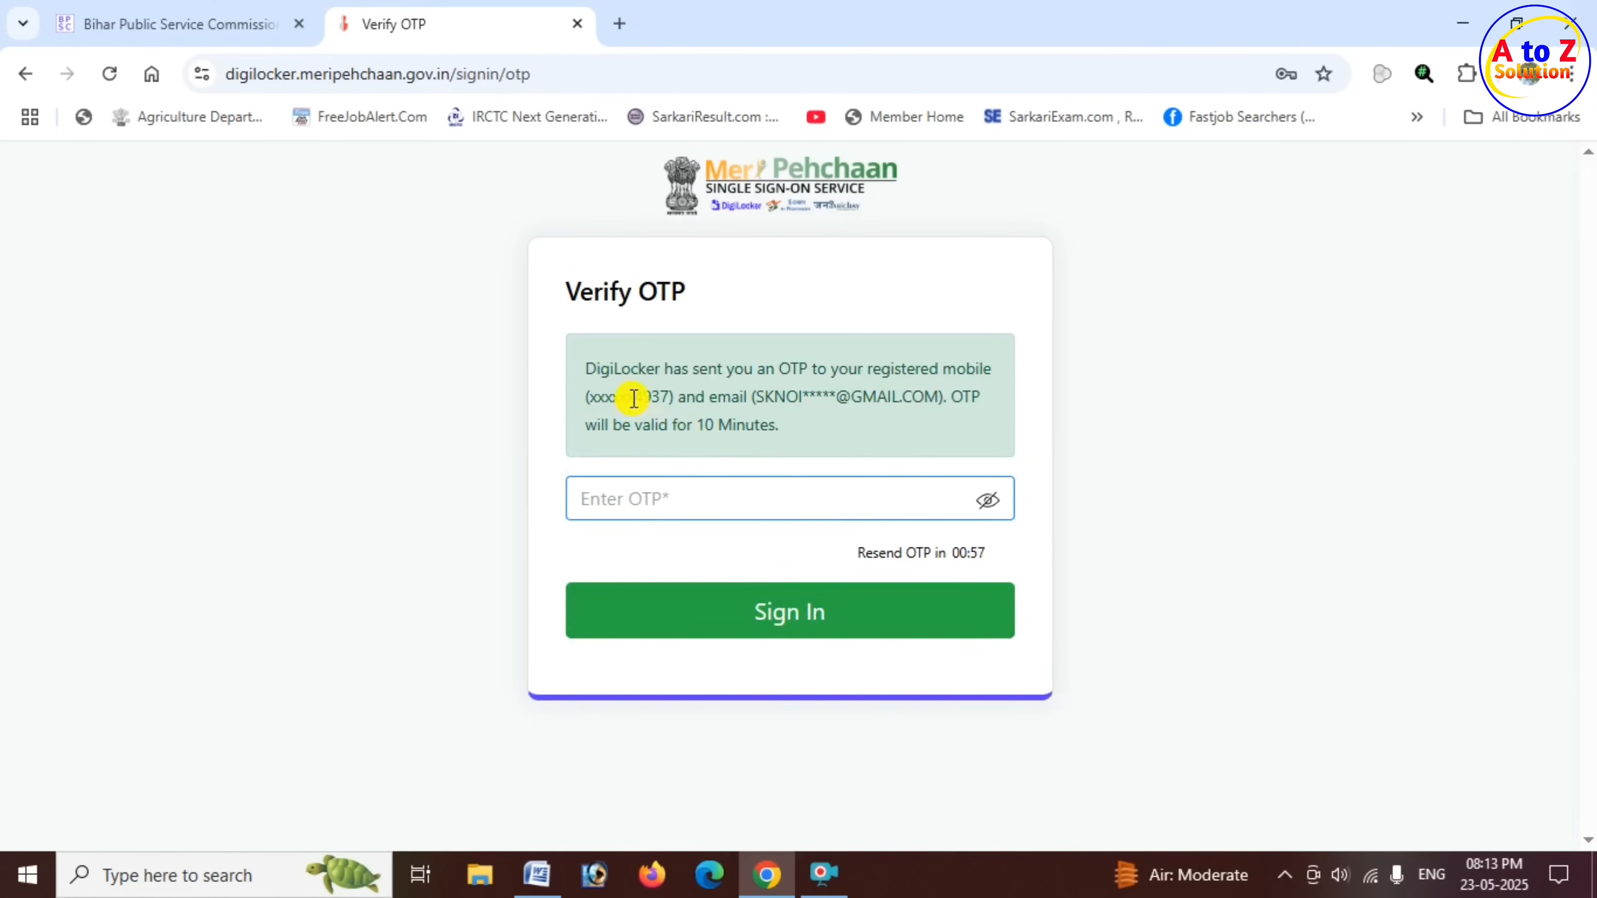
- Enter the OTP sent to the registered mobile number and complete the DigiLocker sign-in
drag(633, 398, 667, 398)
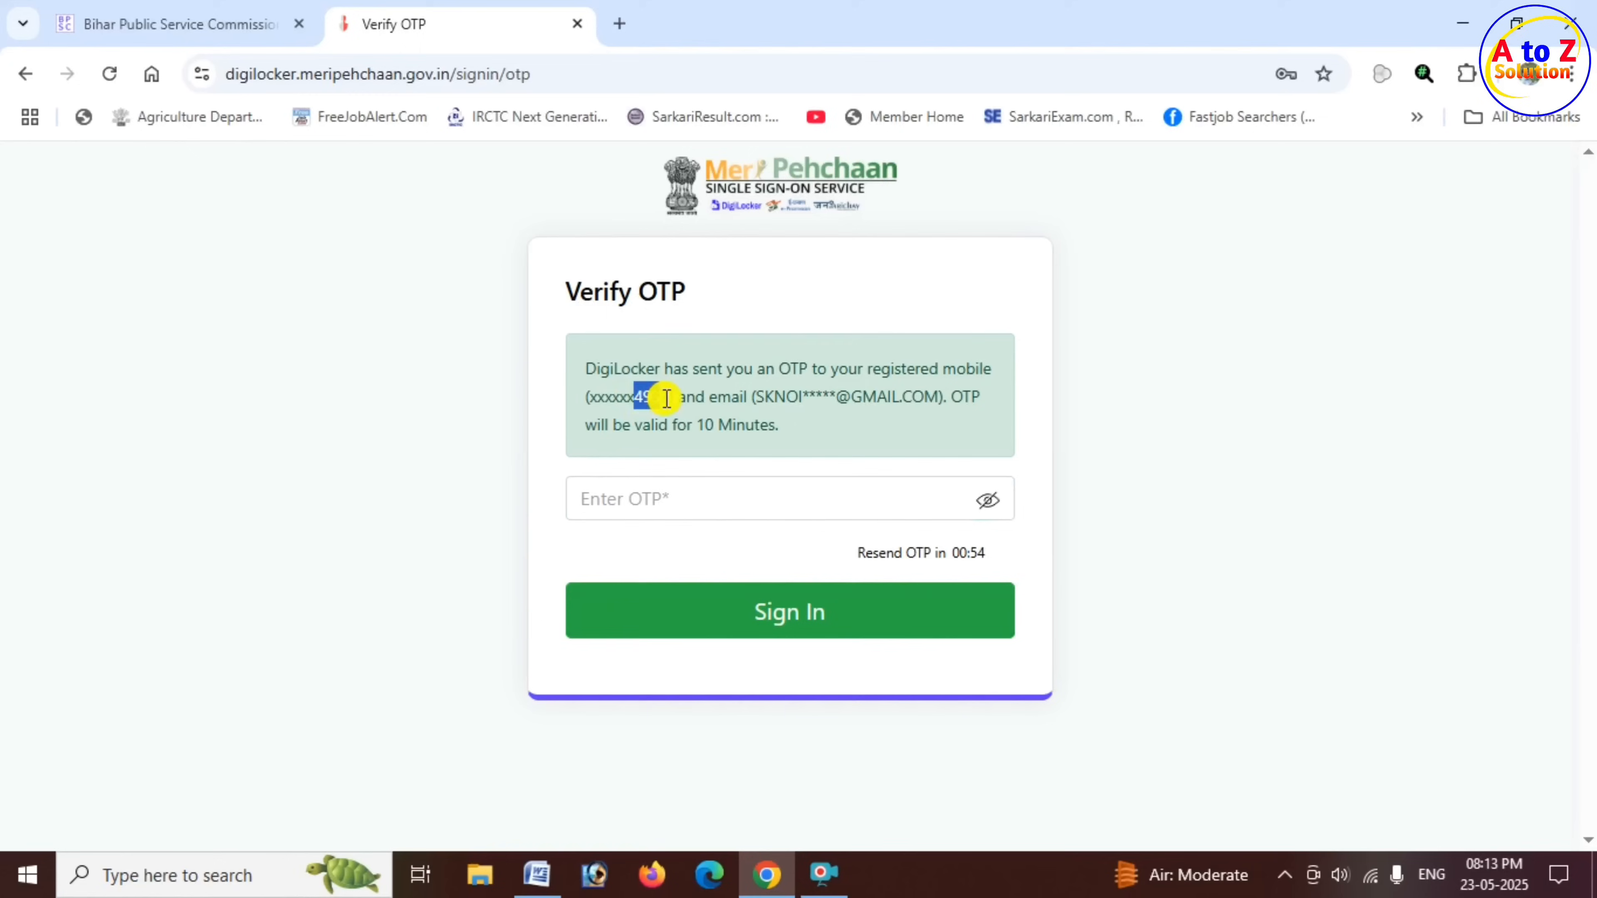
click(673, 496)
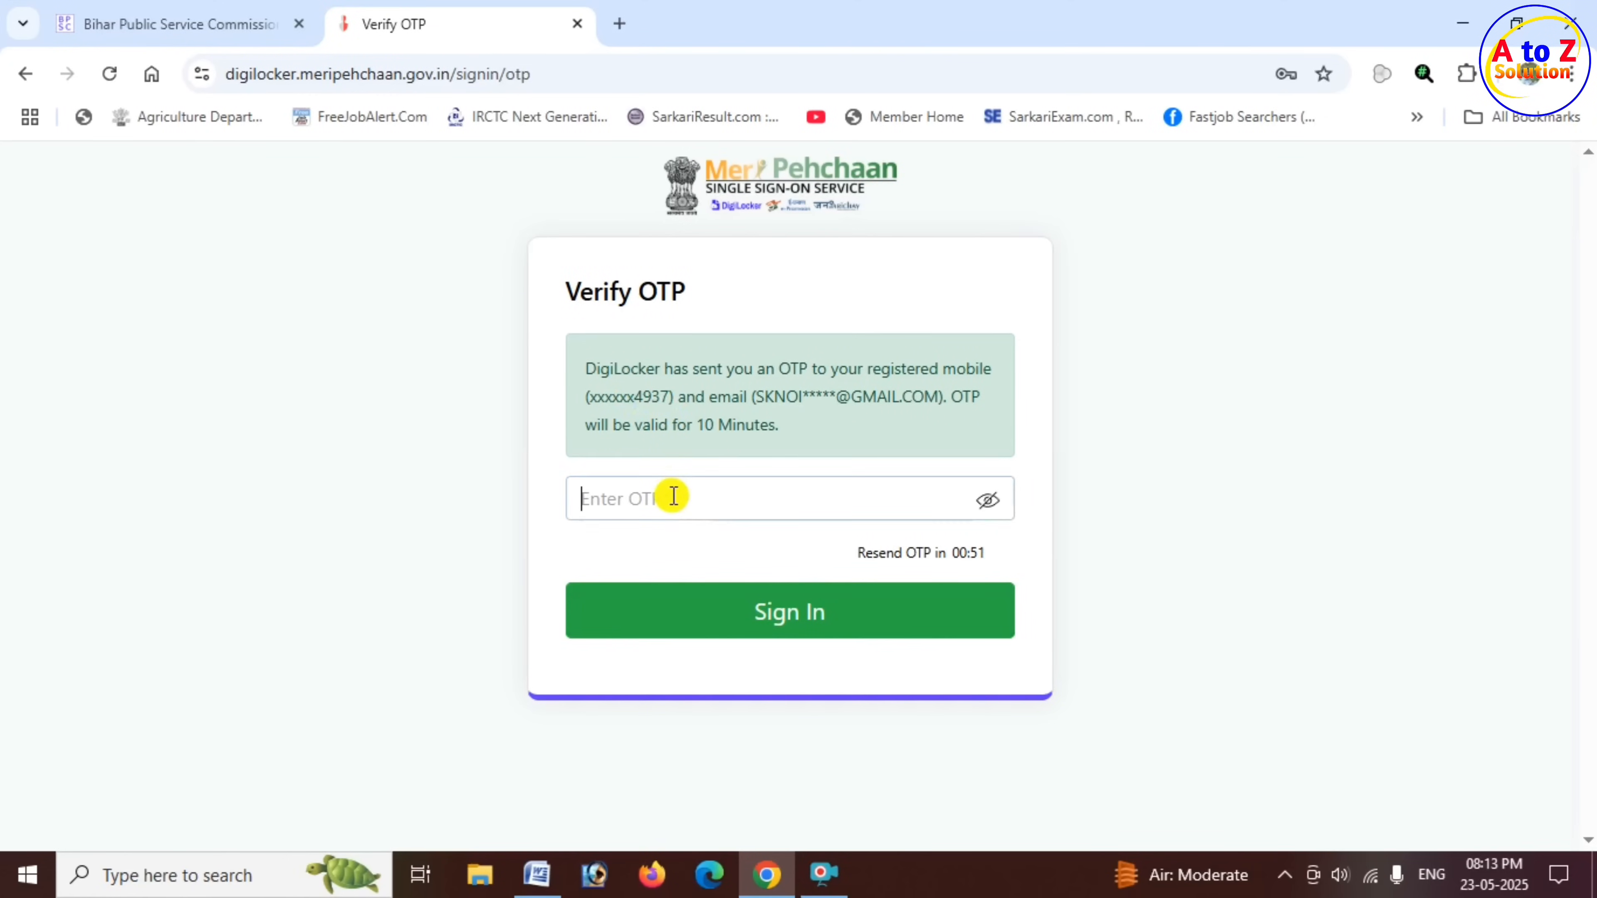
click(789, 620)
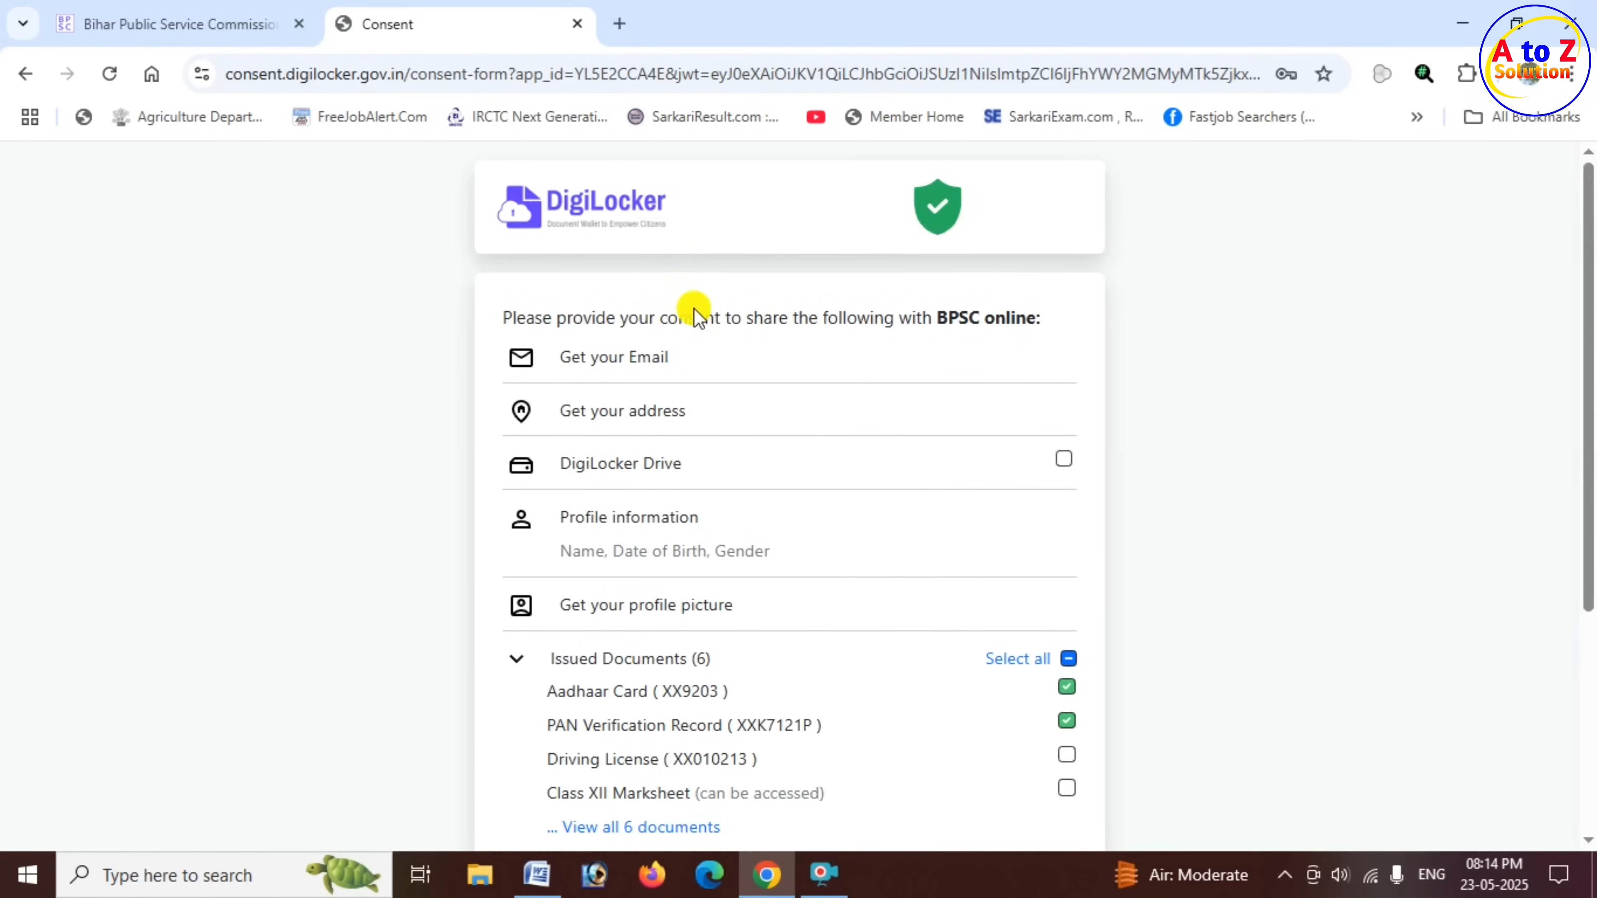
- Examine the details and issued documents on the DigiLocker consent form, including Aadhaar Card, PAN Verification Record and Driving License
scroll(729, 387, down, 2)
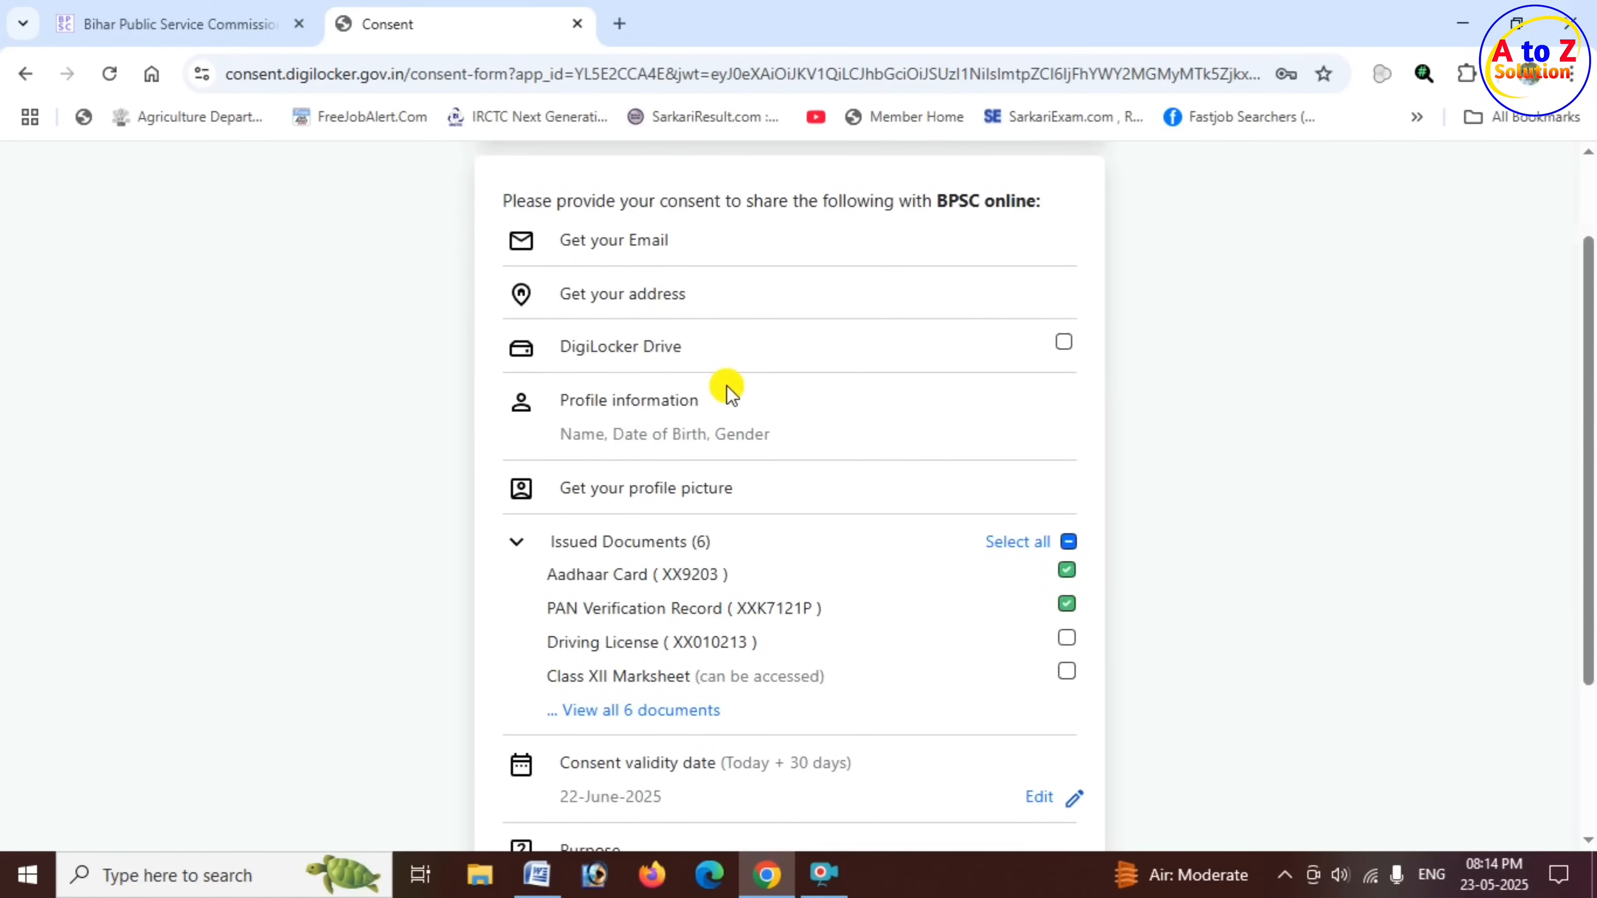
scroll(795, 543, down, 2)
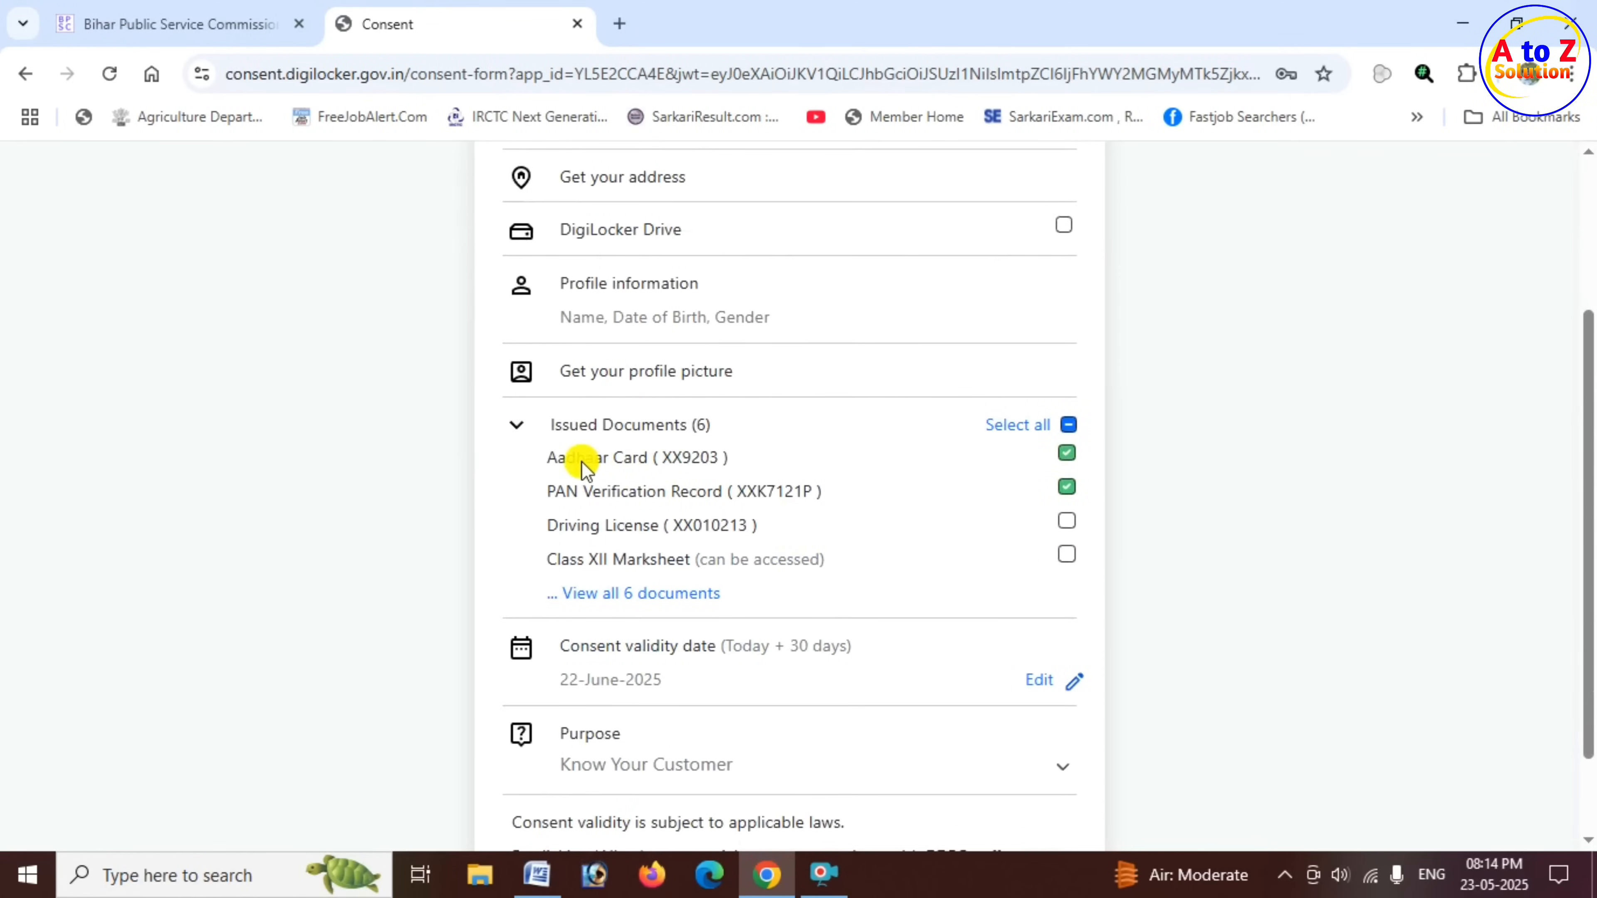
drag(585, 457, 685, 462)
drag(600, 494, 791, 500)
drag(591, 527, 759, 528)
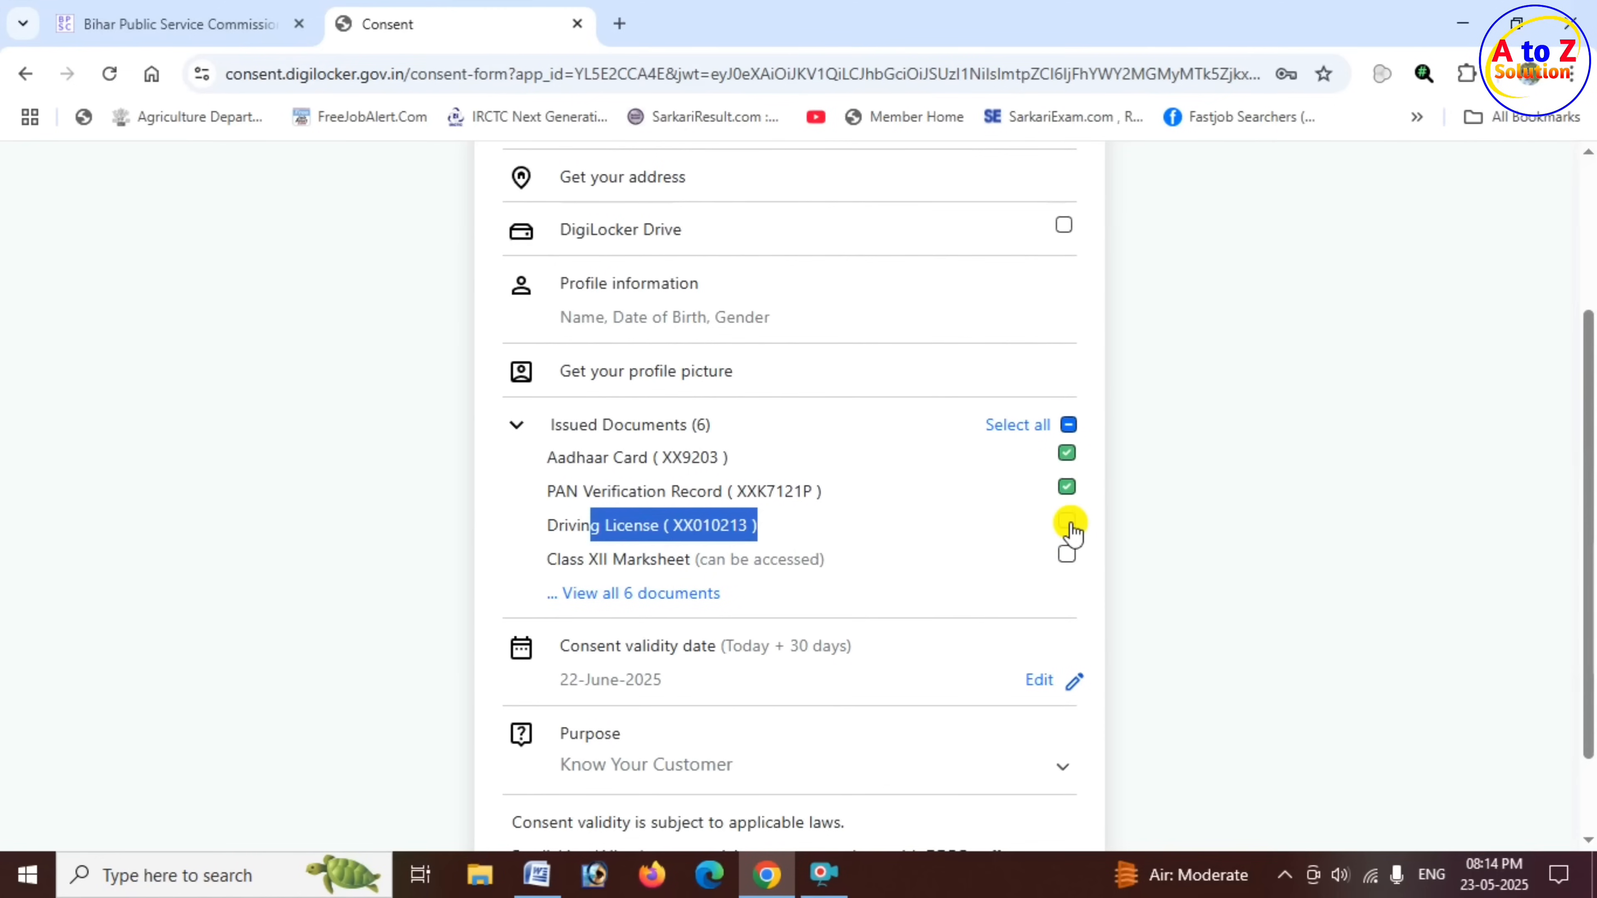
- Allow DigiLocker to share the selected Aadhaar Card and PAN Verification Record with BPSC online
click(816, 499)
drag(641, 457, 823, 492)
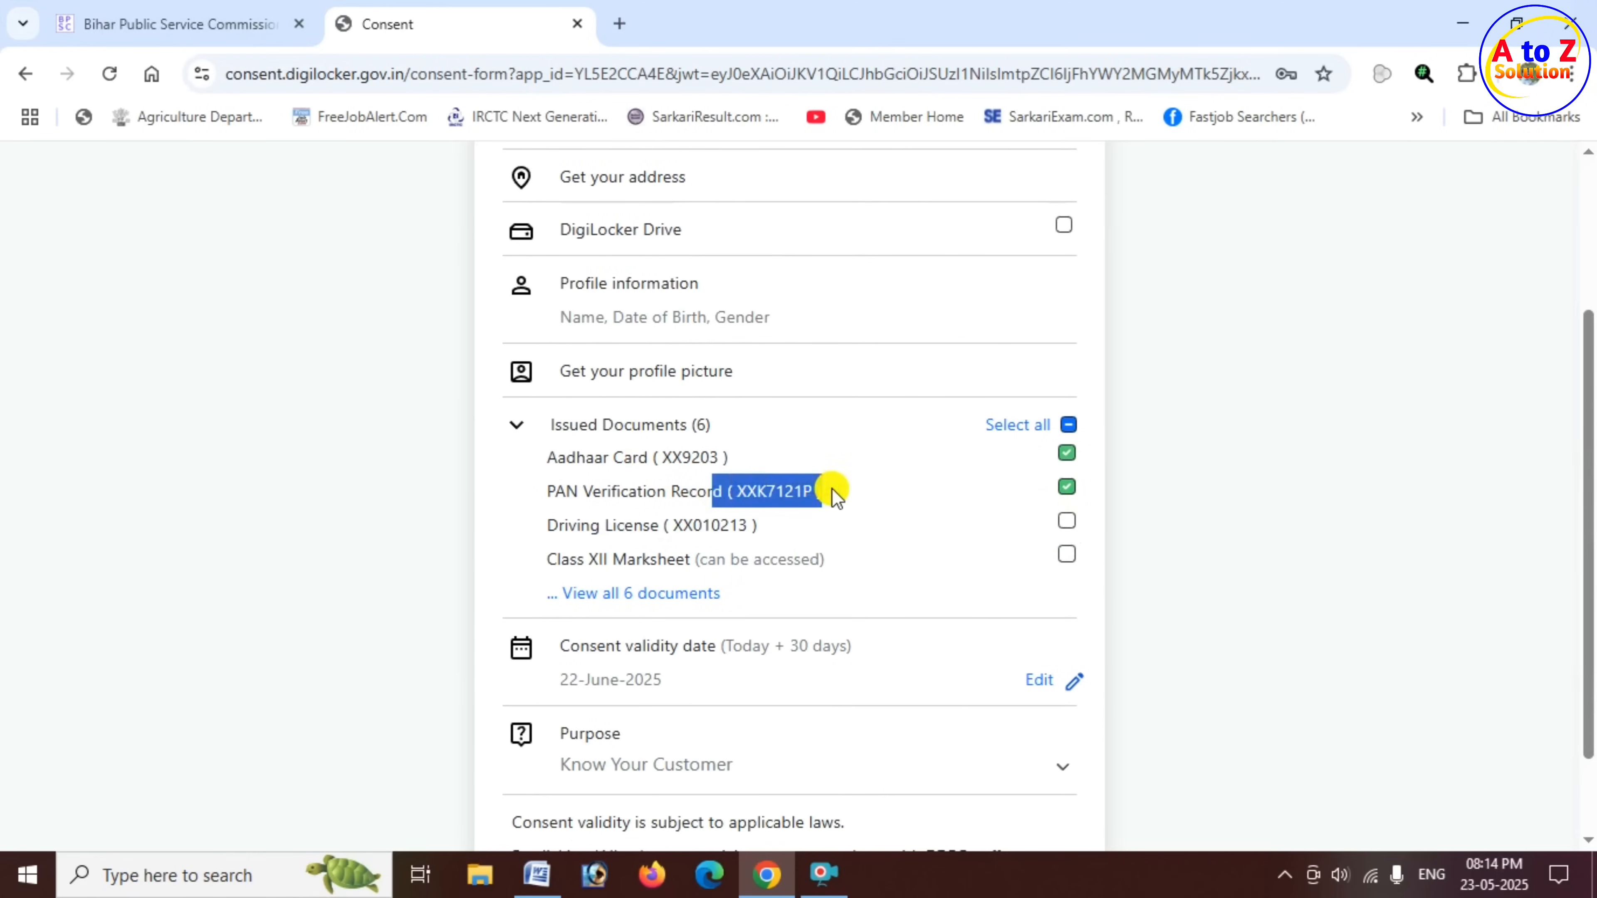
scroll(793, 537, down, 2)
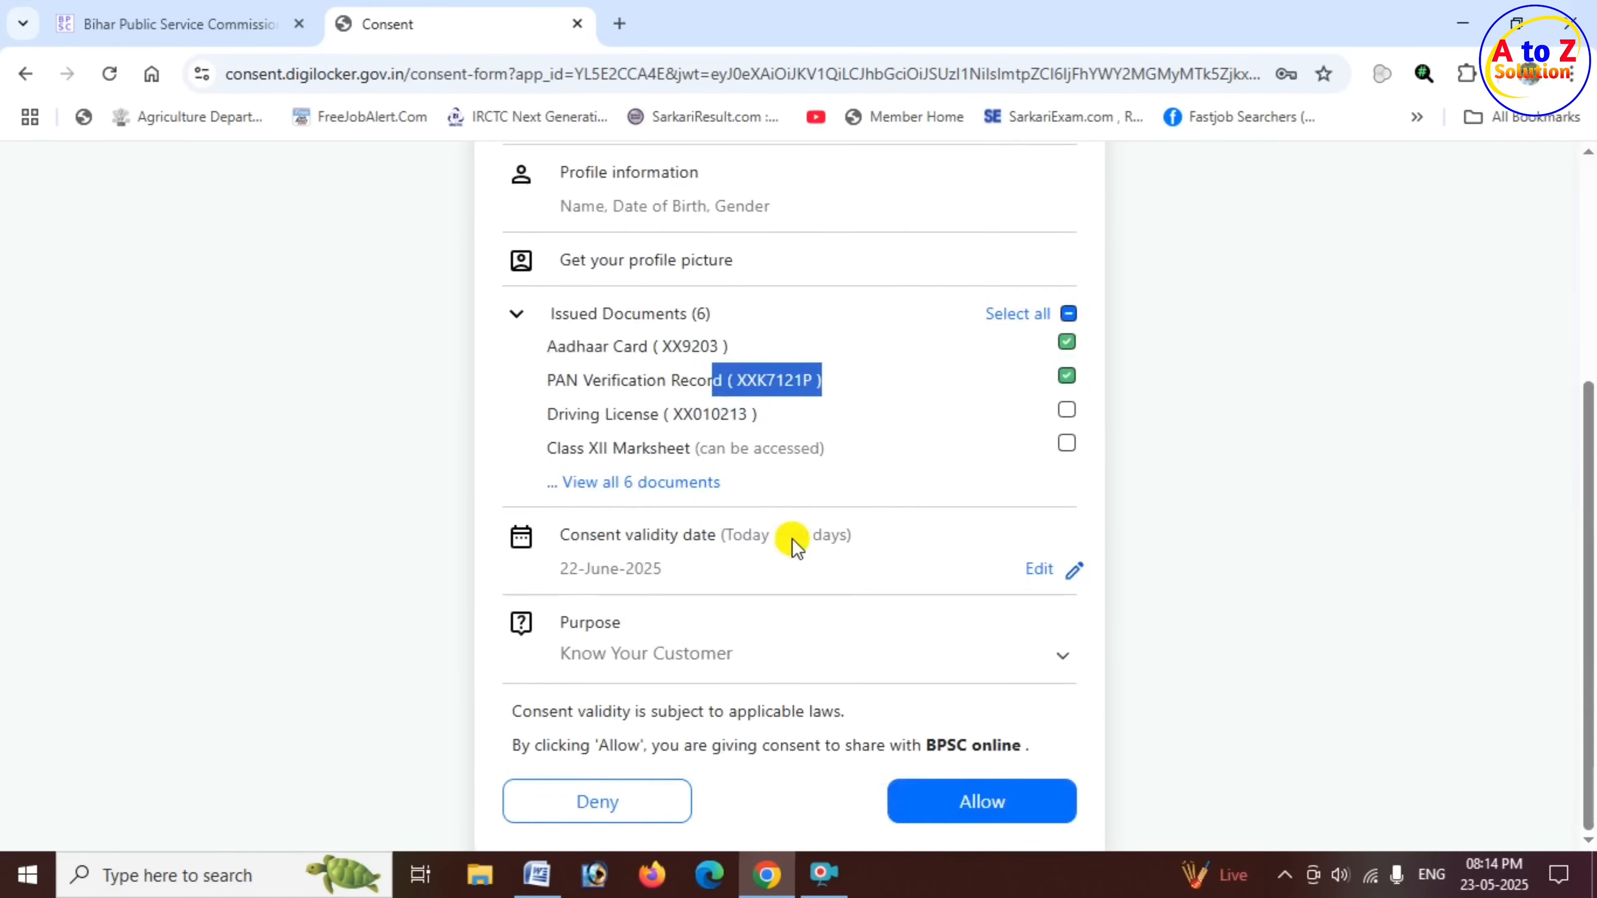
click(988, 809)
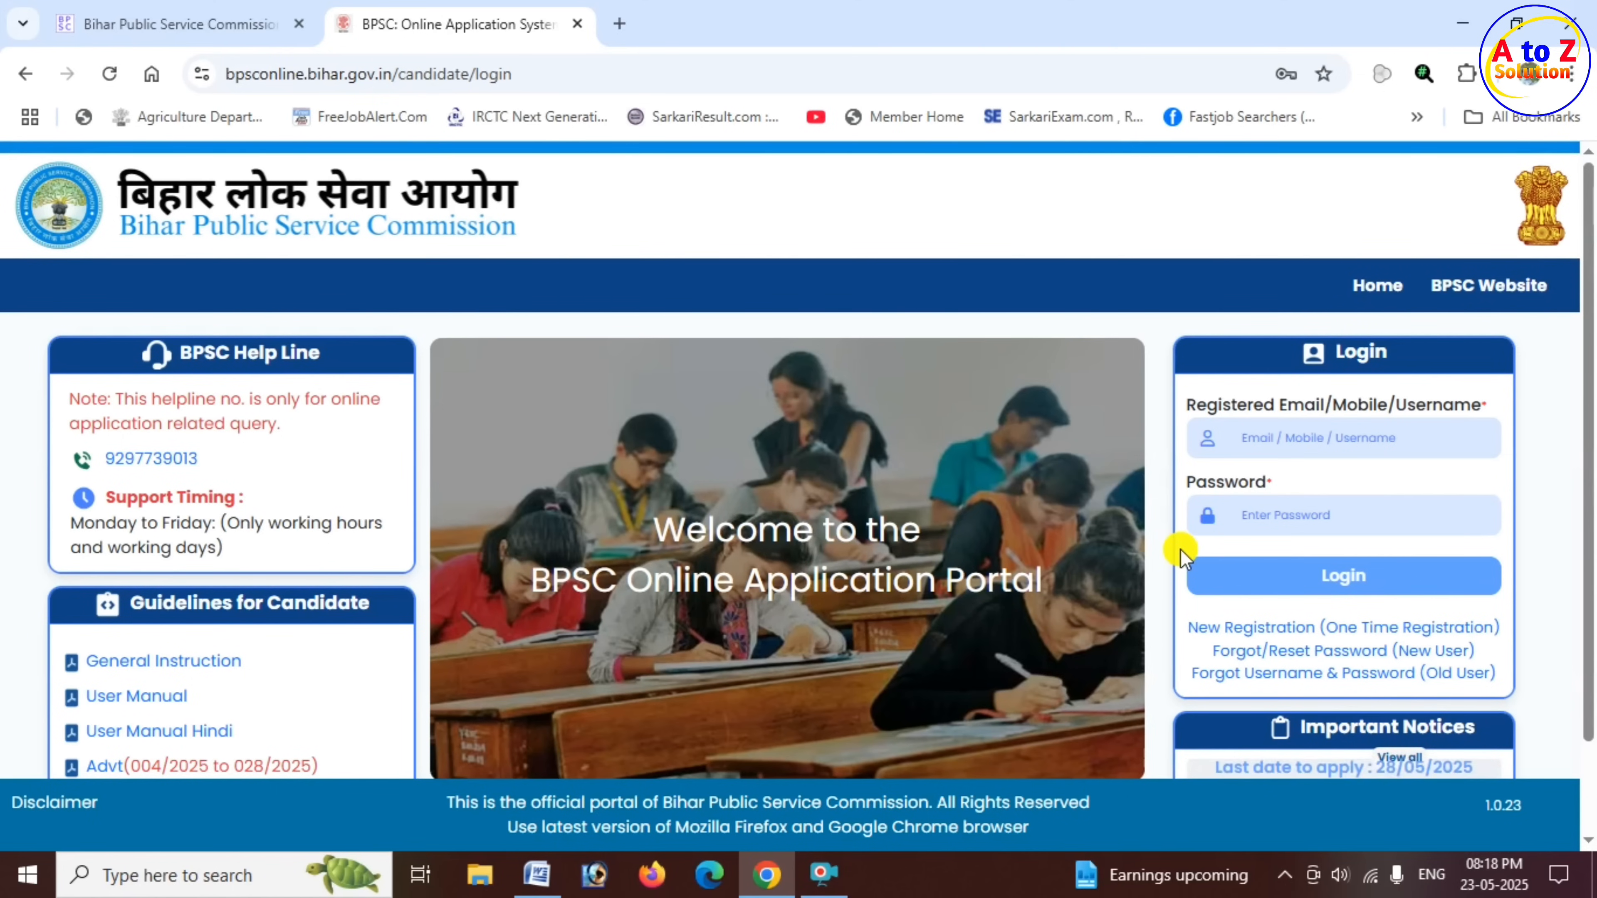
- Log in to the BPSC Online Application Portal with the registered username, account password and captcha text
click(1291, 438)
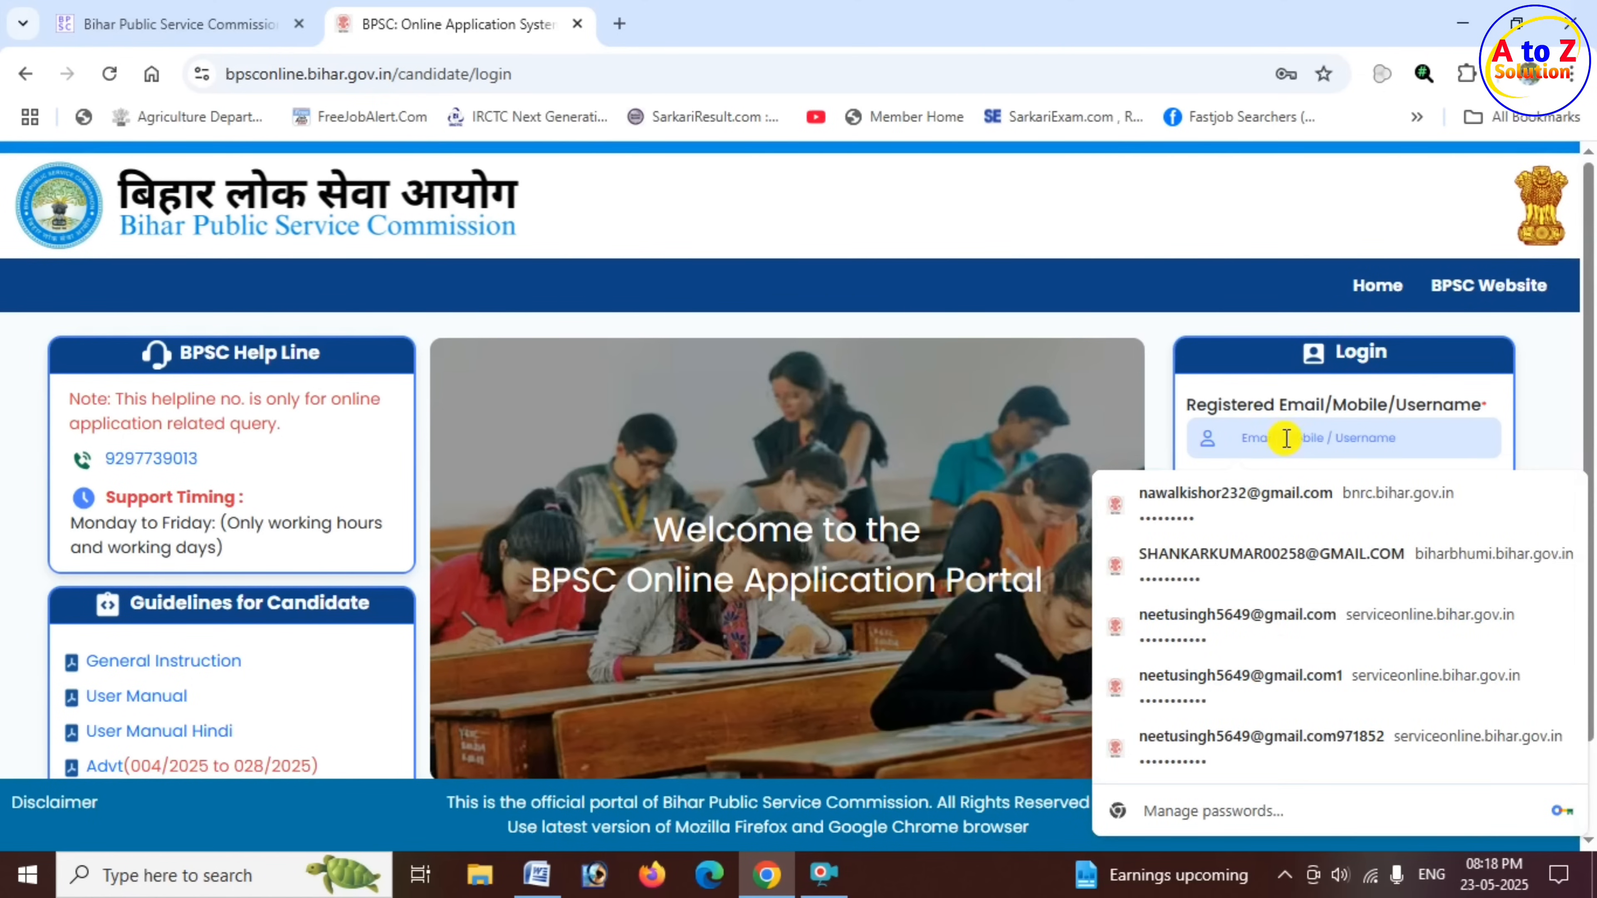
click(1160, 415)
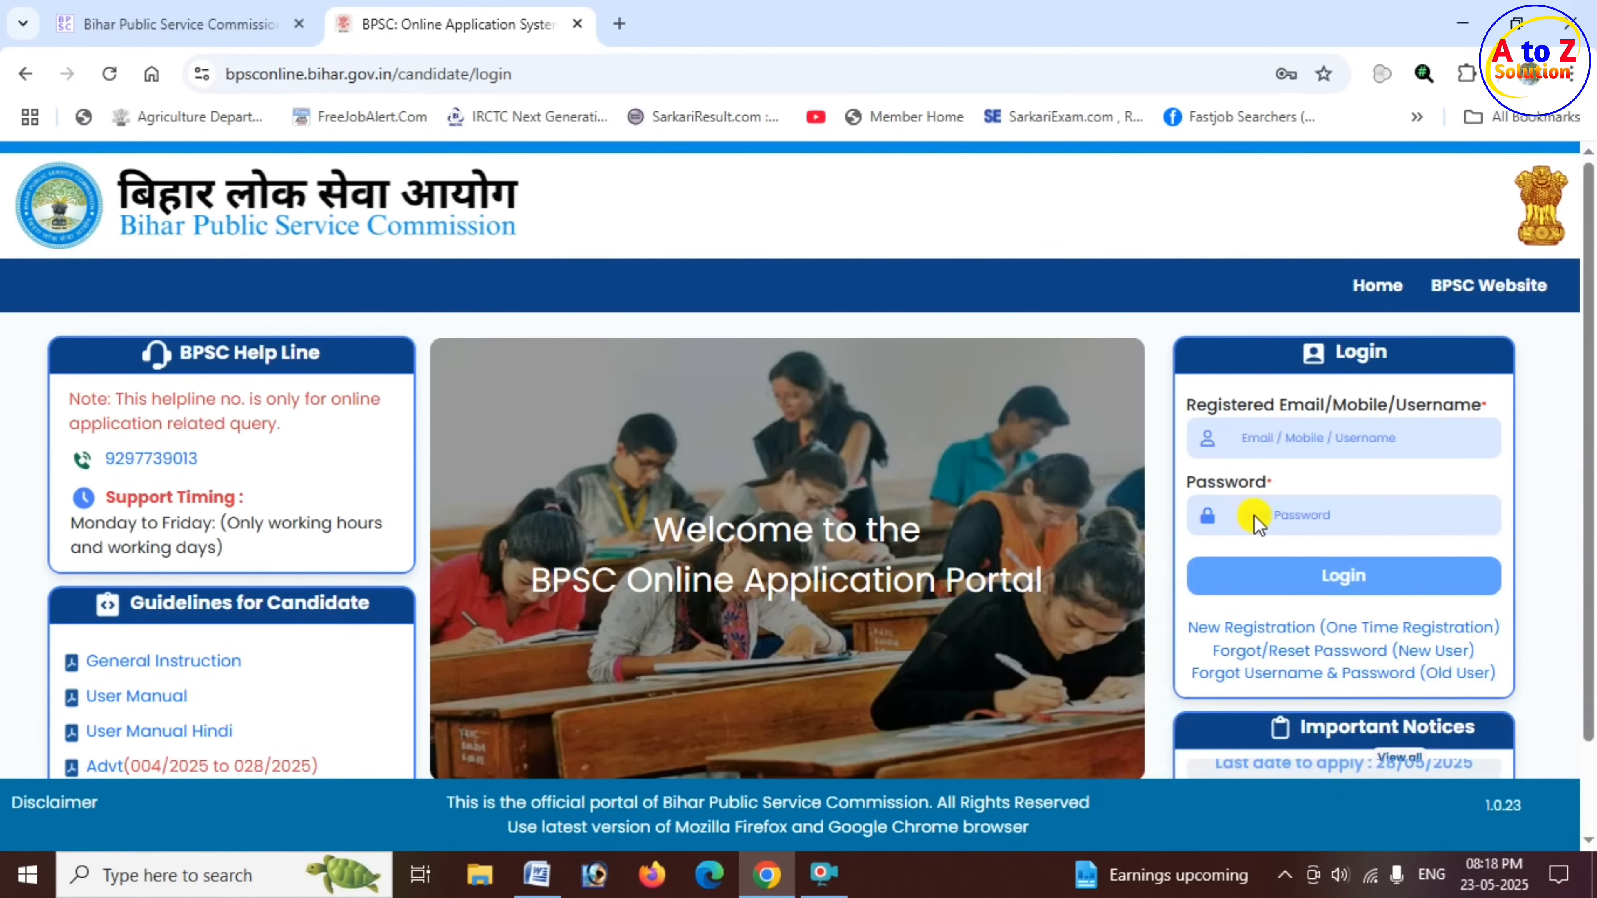
click(1328, 582)
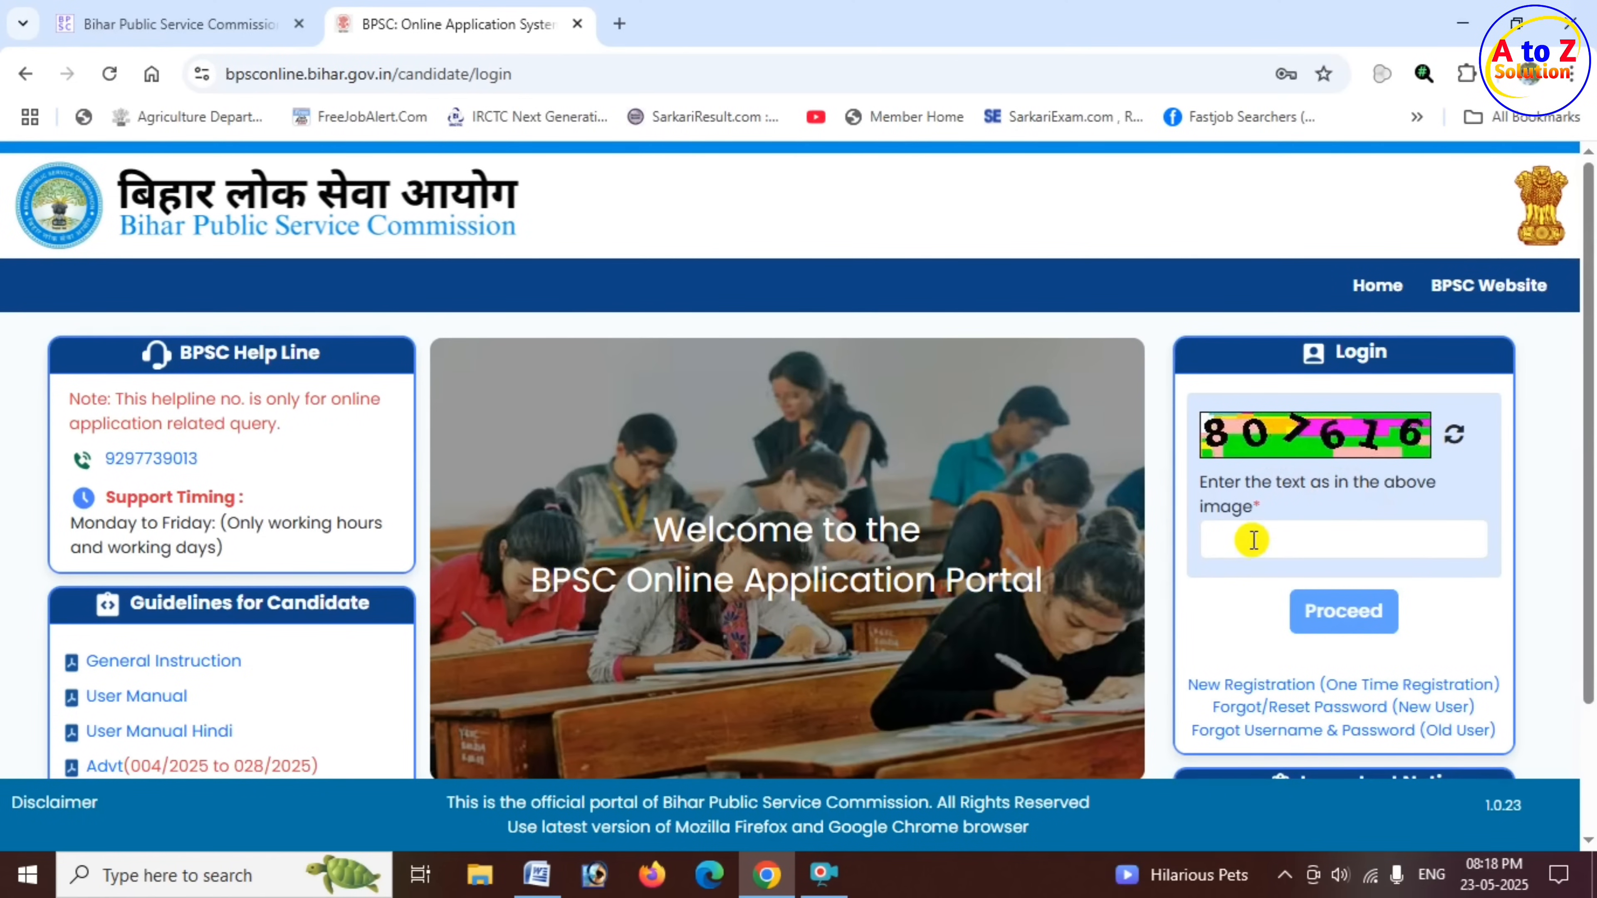
click(1239, 537)
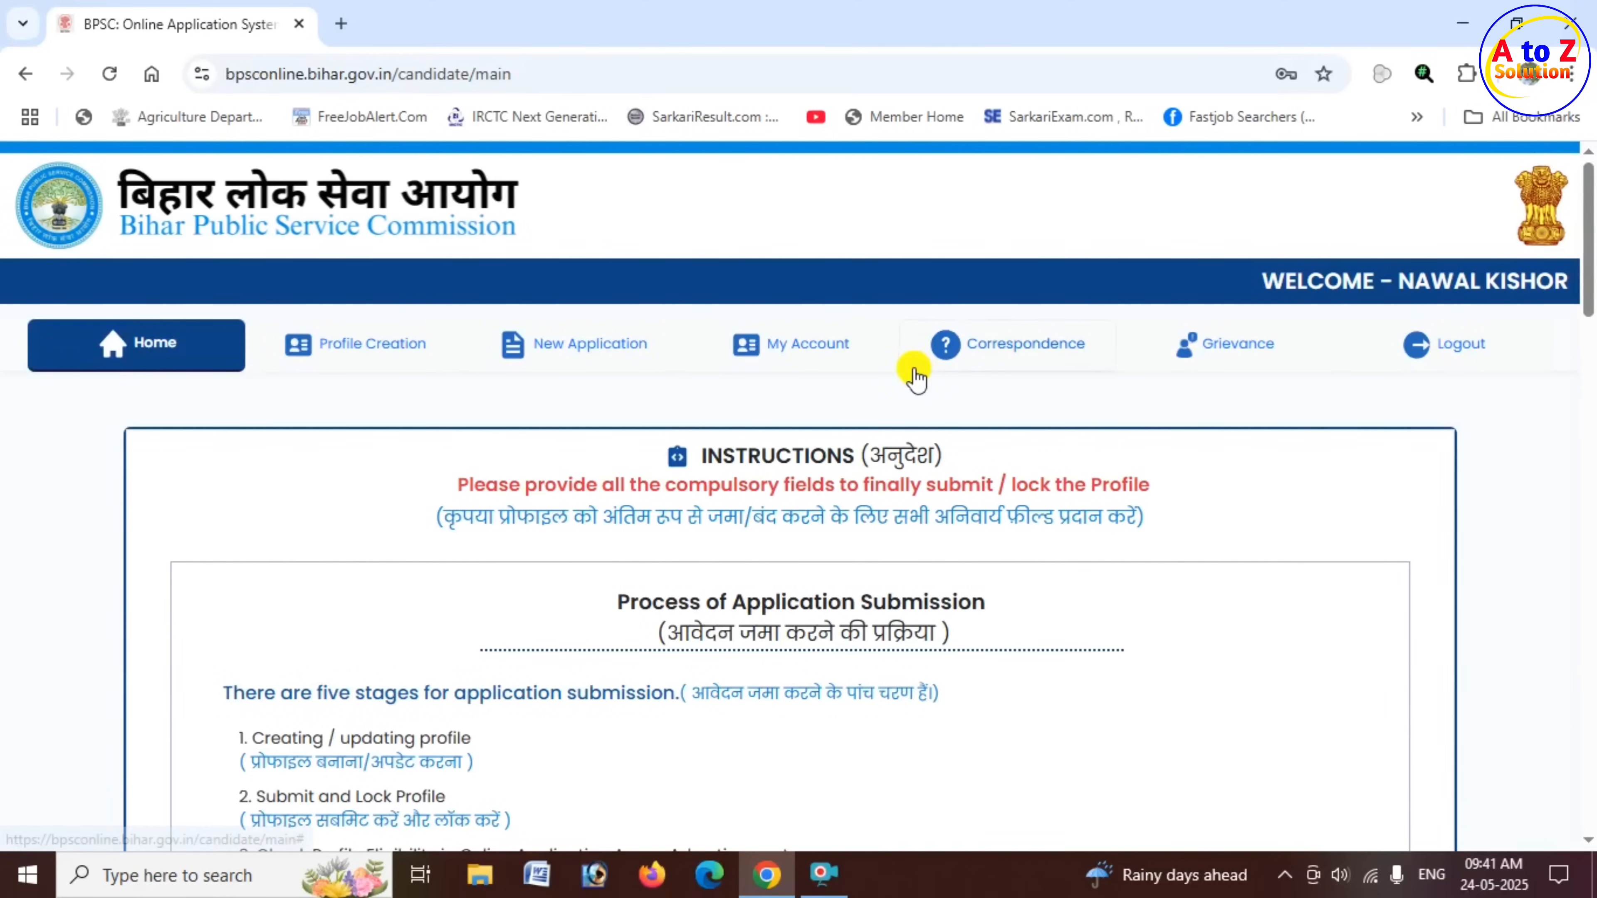
- Review the five application submission stages in the instructions and open the Profile Creation form
scroll(774, 581, down, 1)
scroll(773, 581, down, 3)
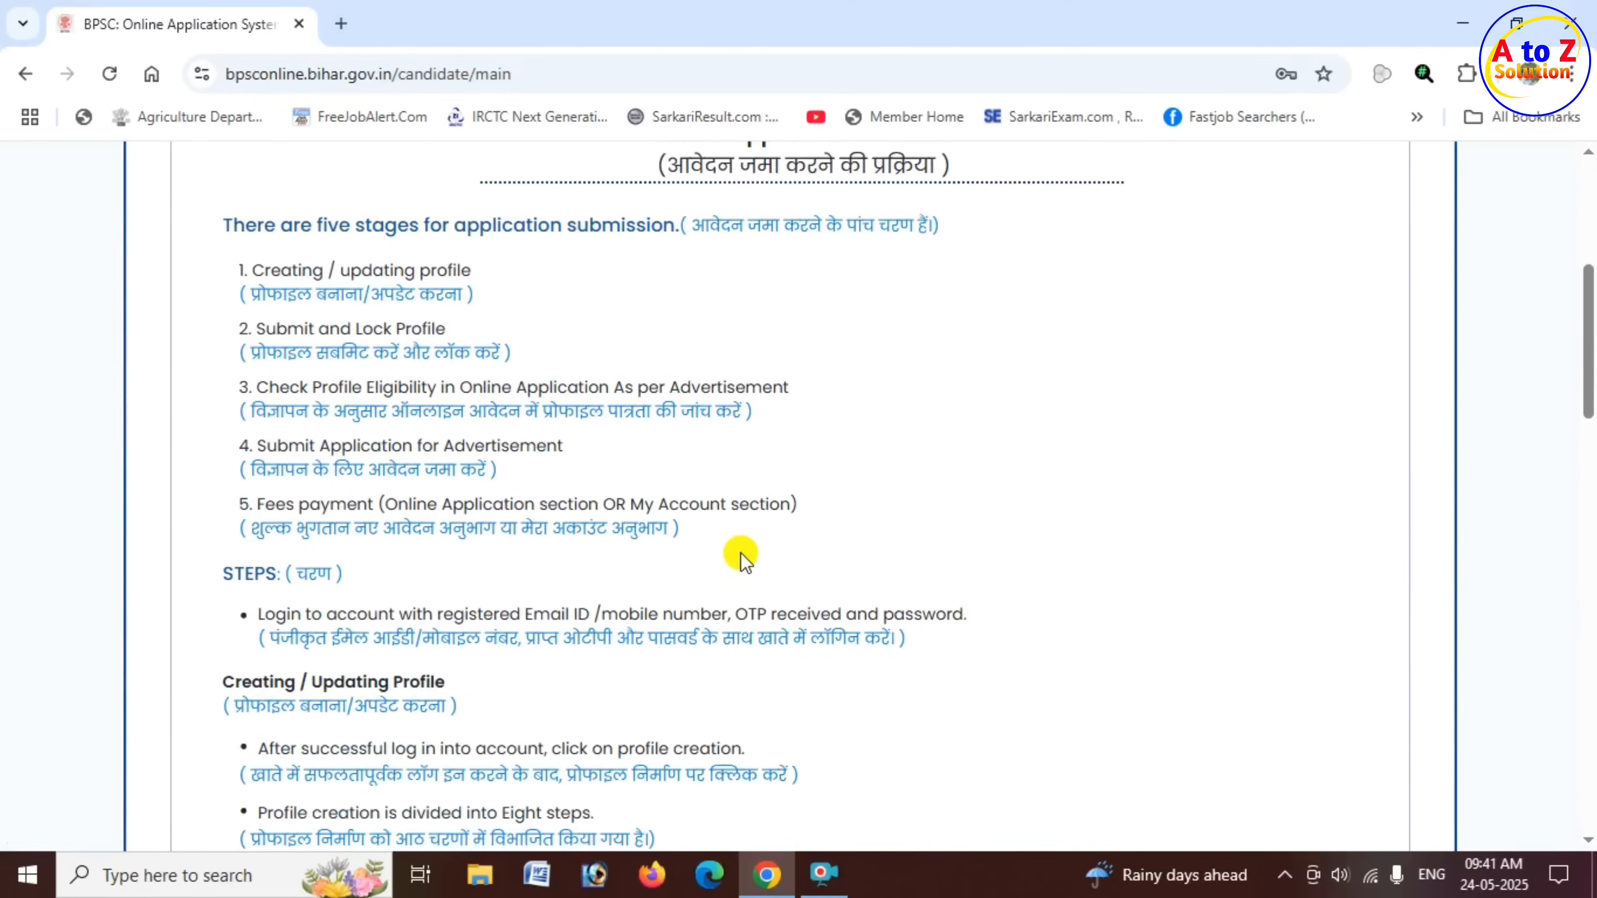
scroll(748, 570, up, 4)
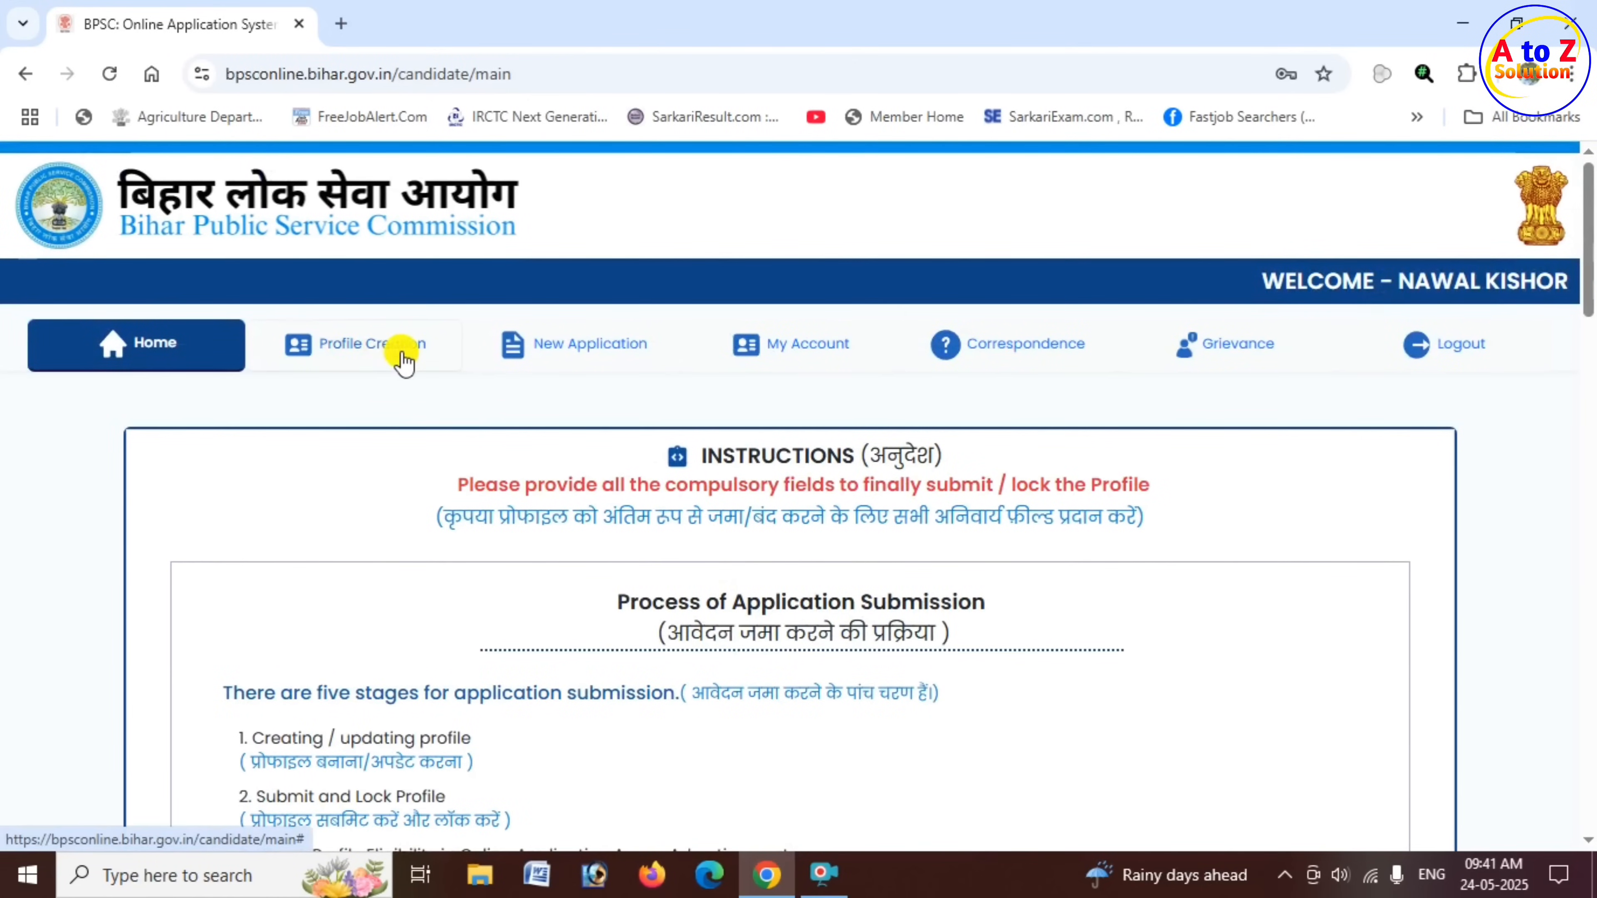
click(385, 361)
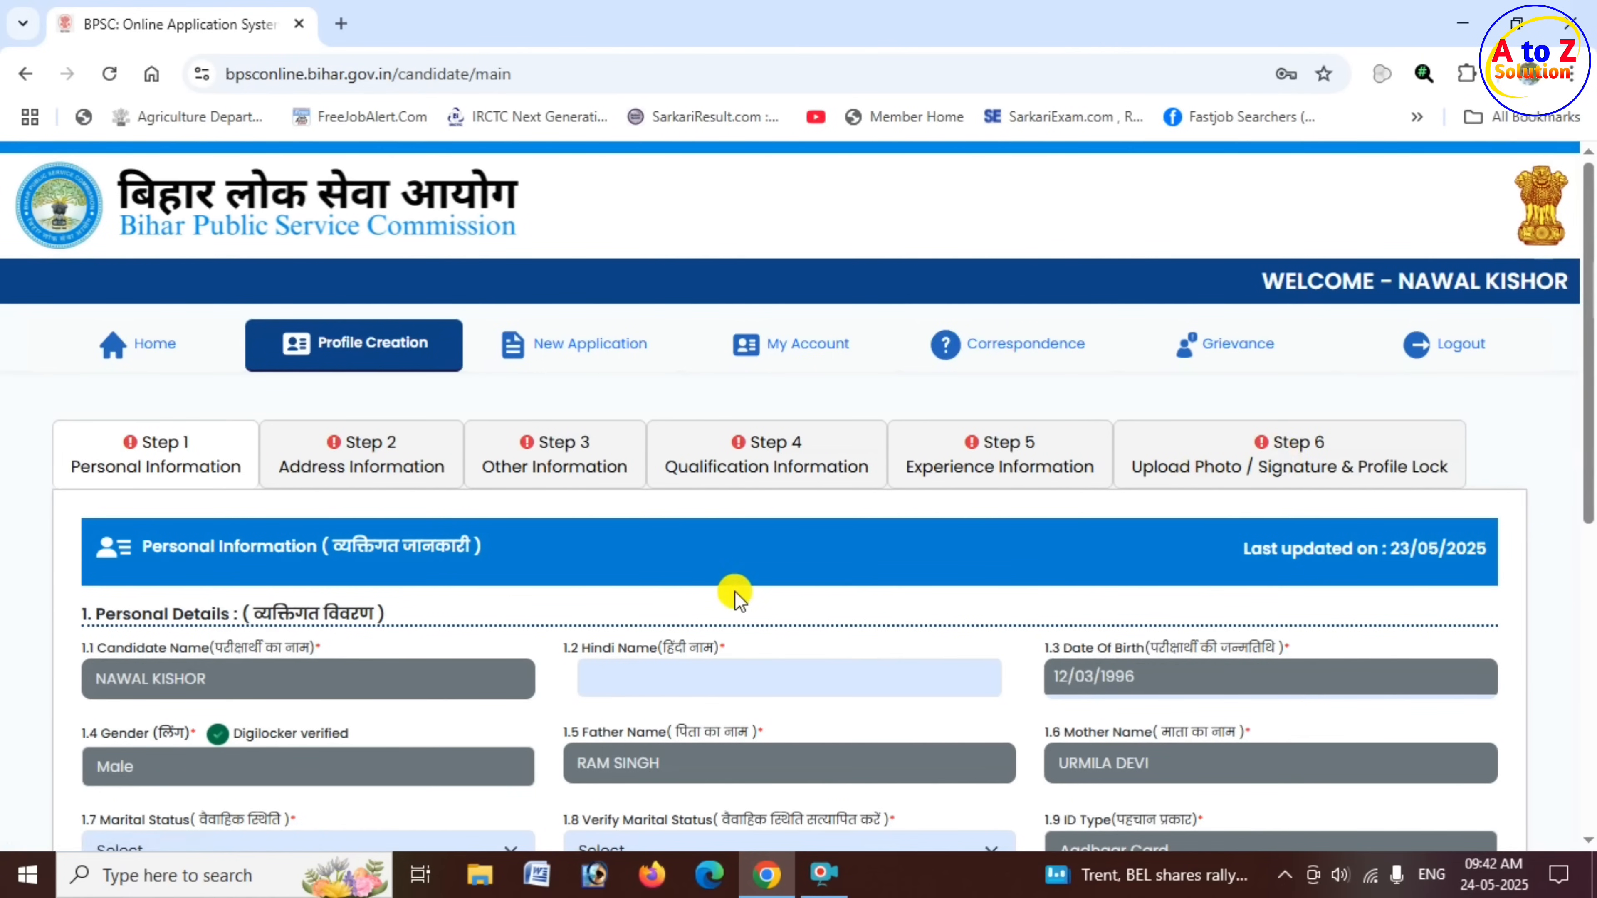
- Enter the candidate's full name in Hindi in the Personal Details section, choosing the matching Hindi spelling for each word
scroll(727, 591, down, 3)
scroll(729, 596, down, 1)
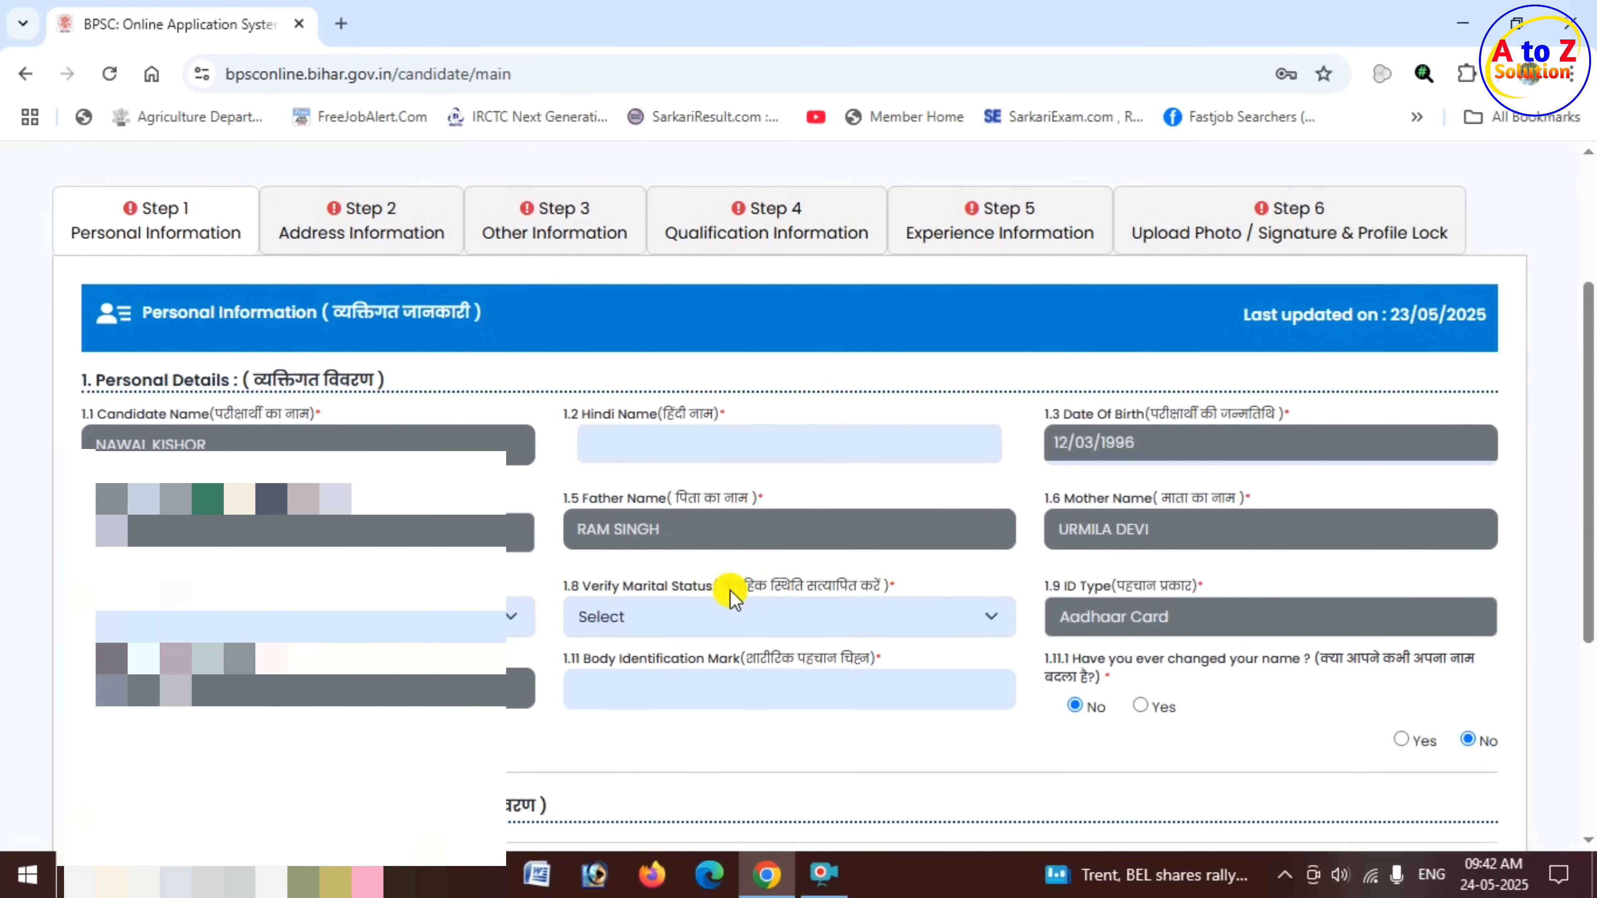
drag(96, 380, 238, 392)
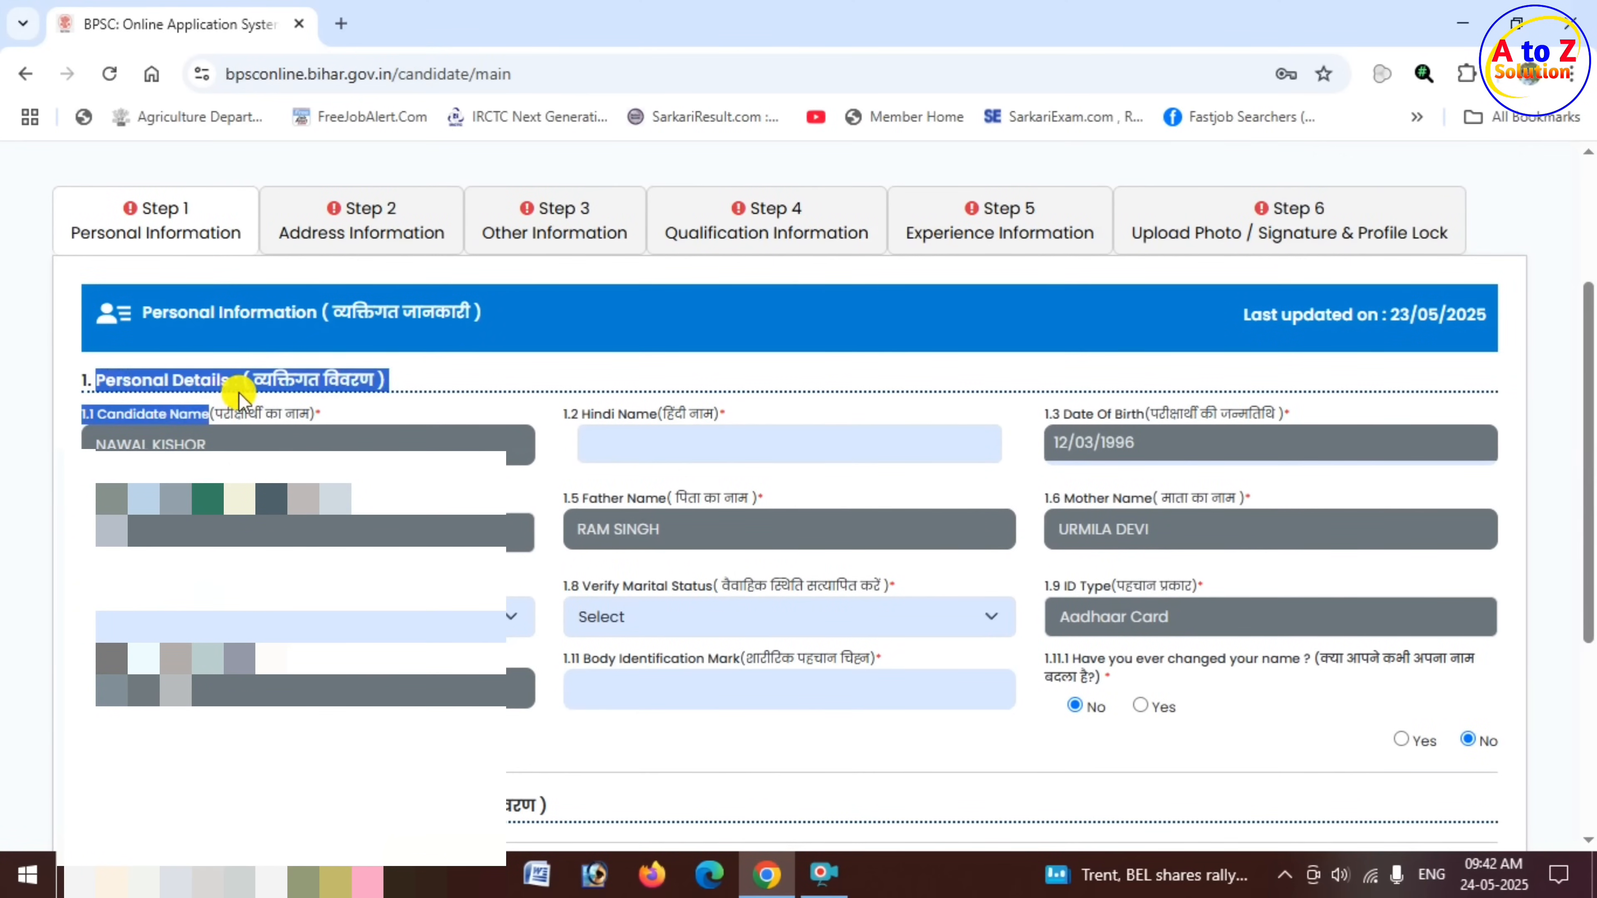
click(280, 422)
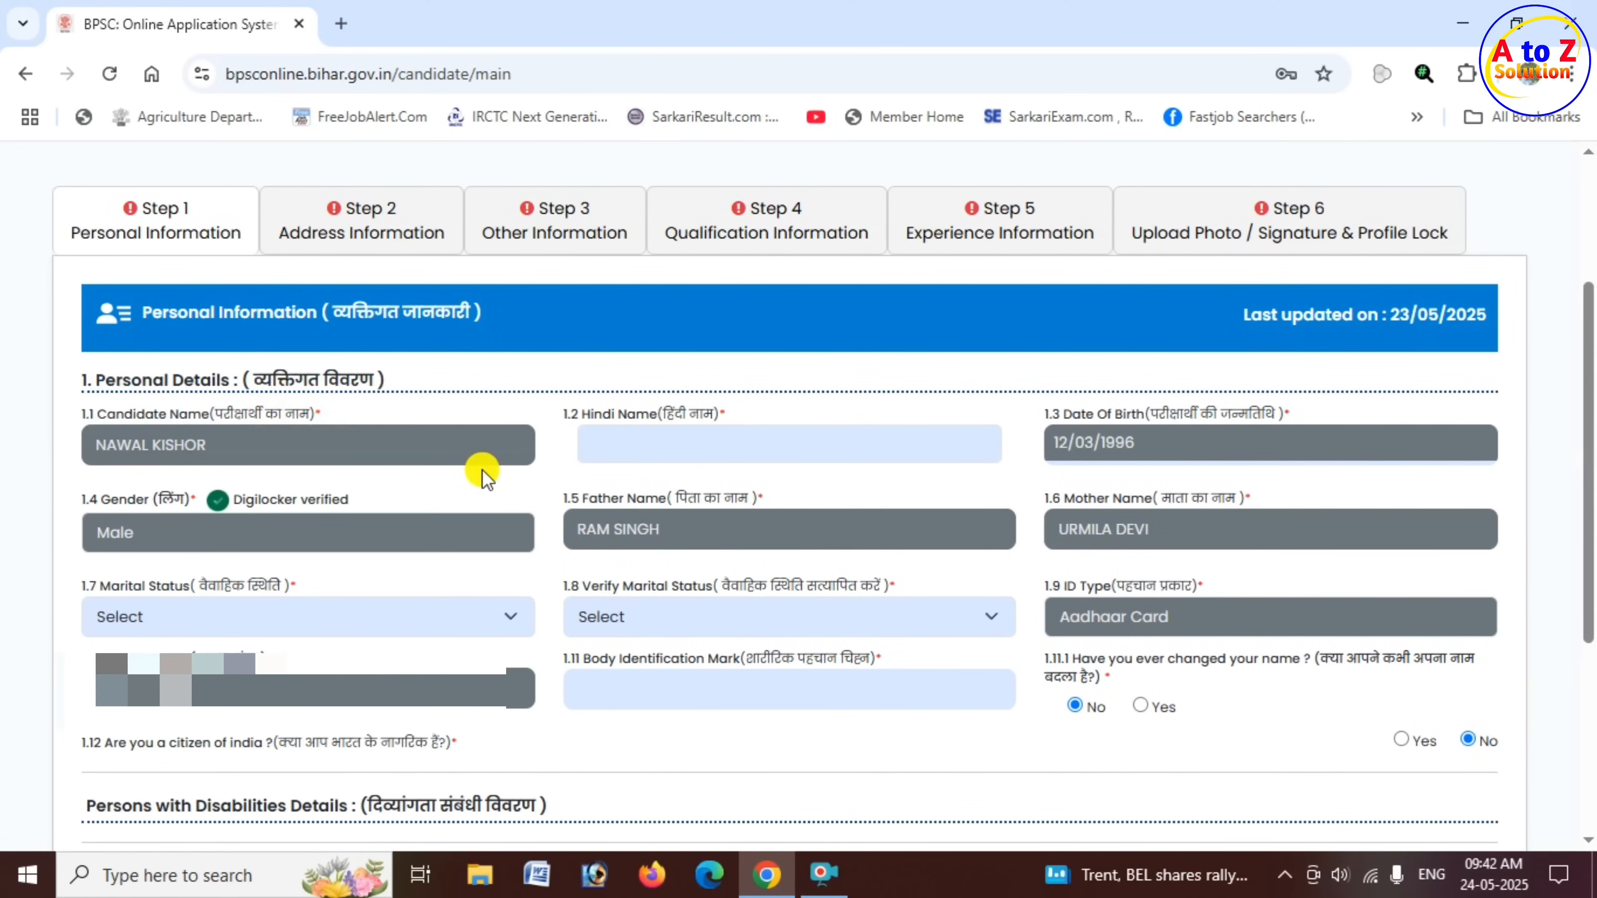
drag(581, 416, 709, 419)
click(662, 443)
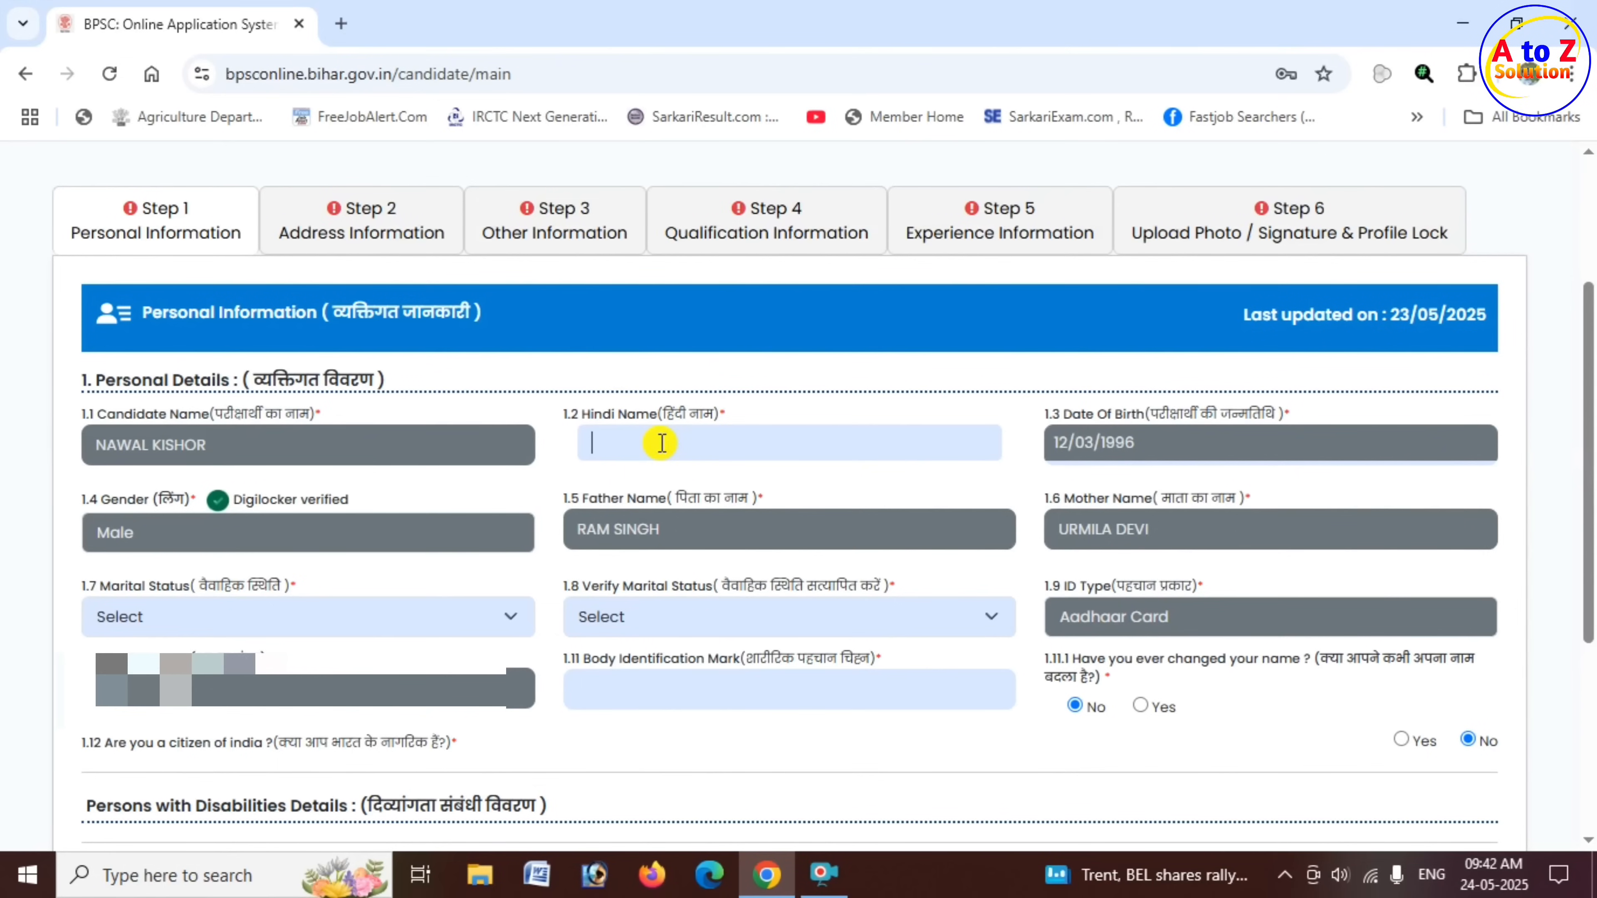
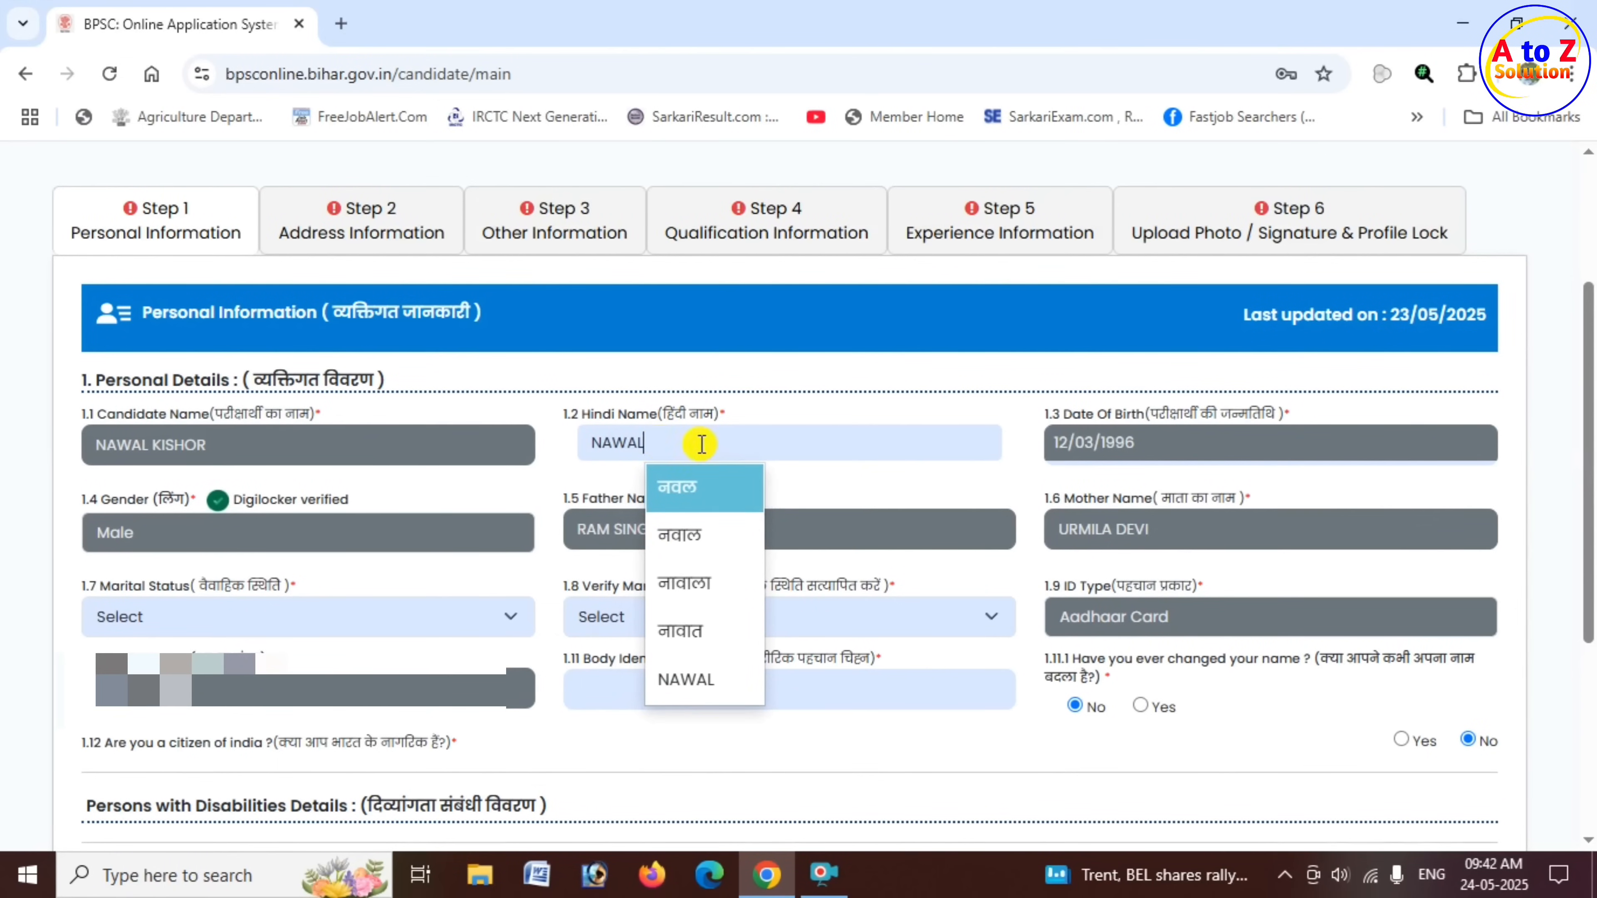
click(689, 500)
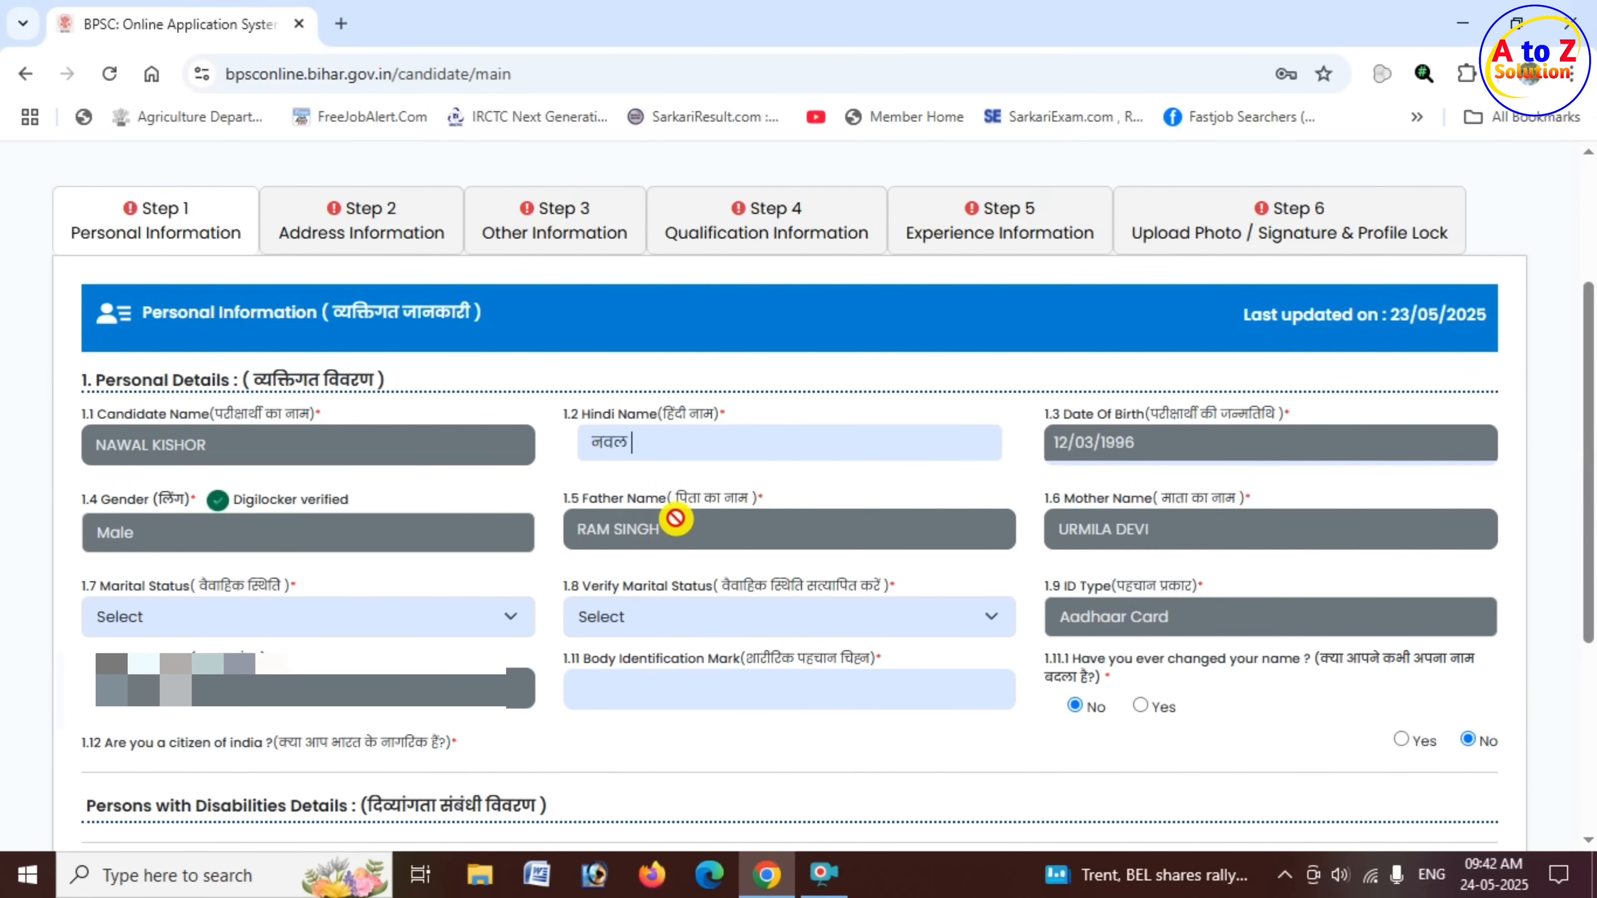
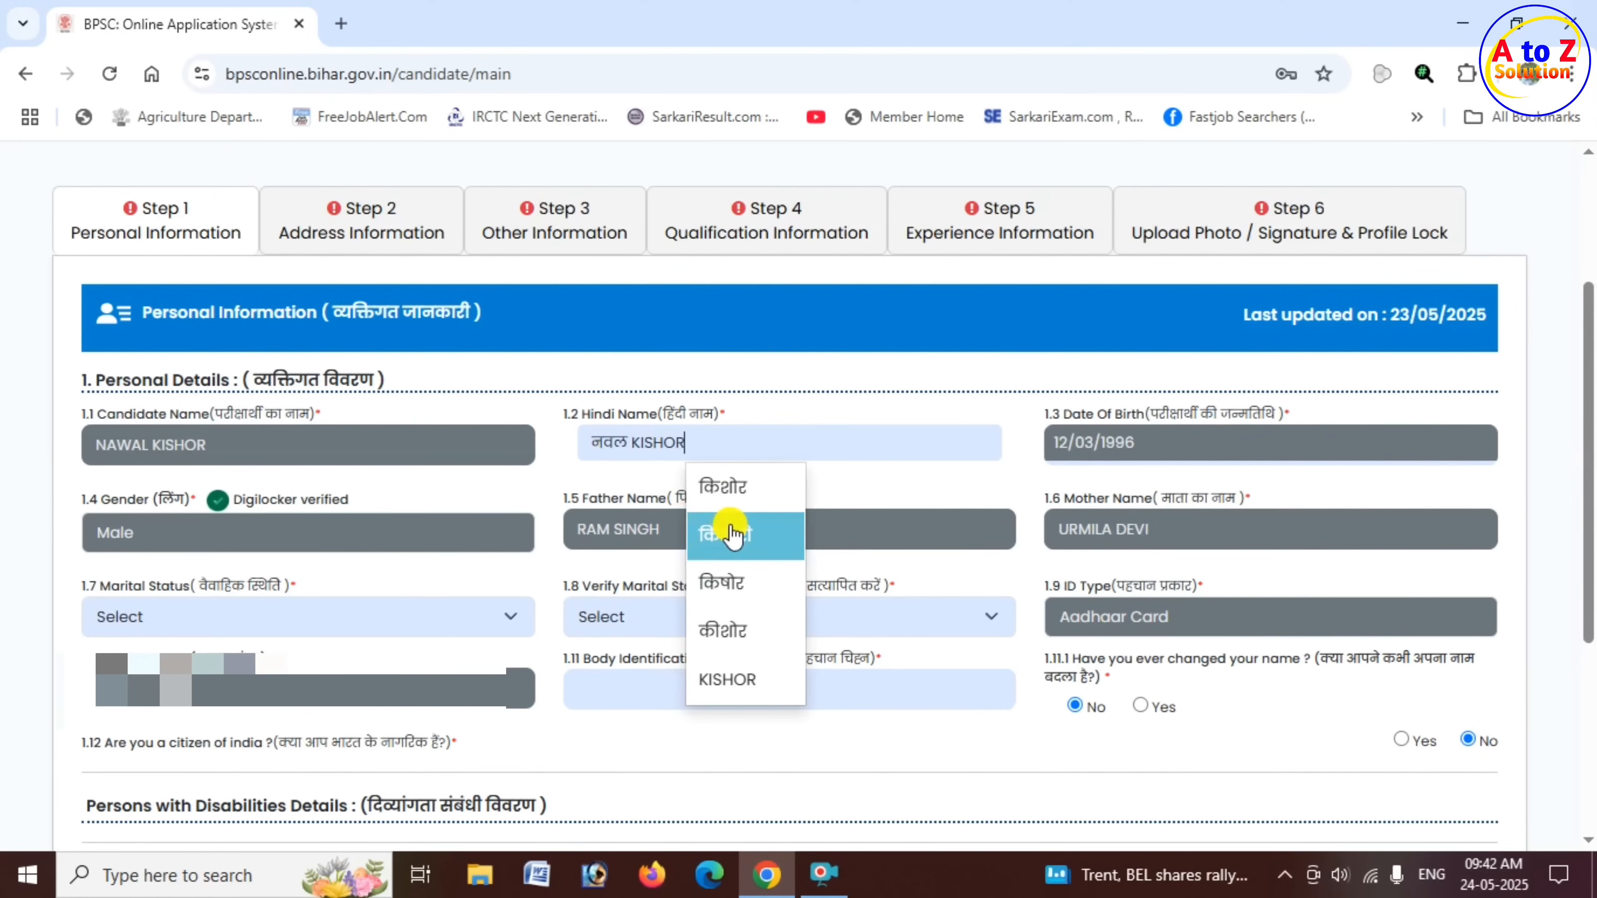
click(742, 494)
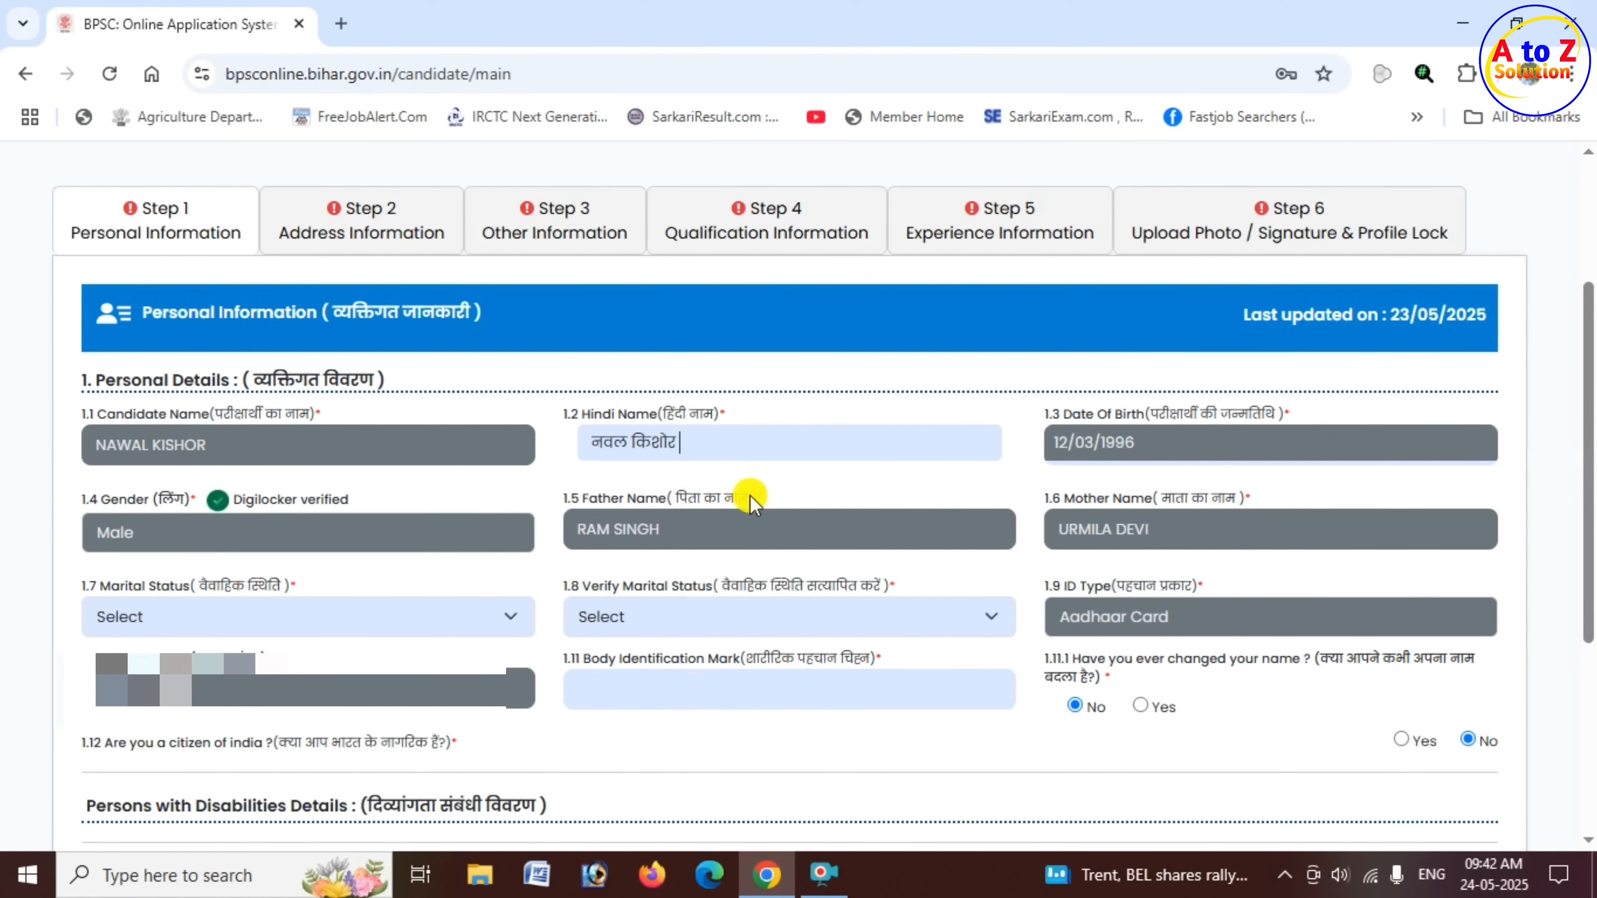
- Set both Marital Status and Verify Marital Status to Married
scroll(748, 495, down, 1)
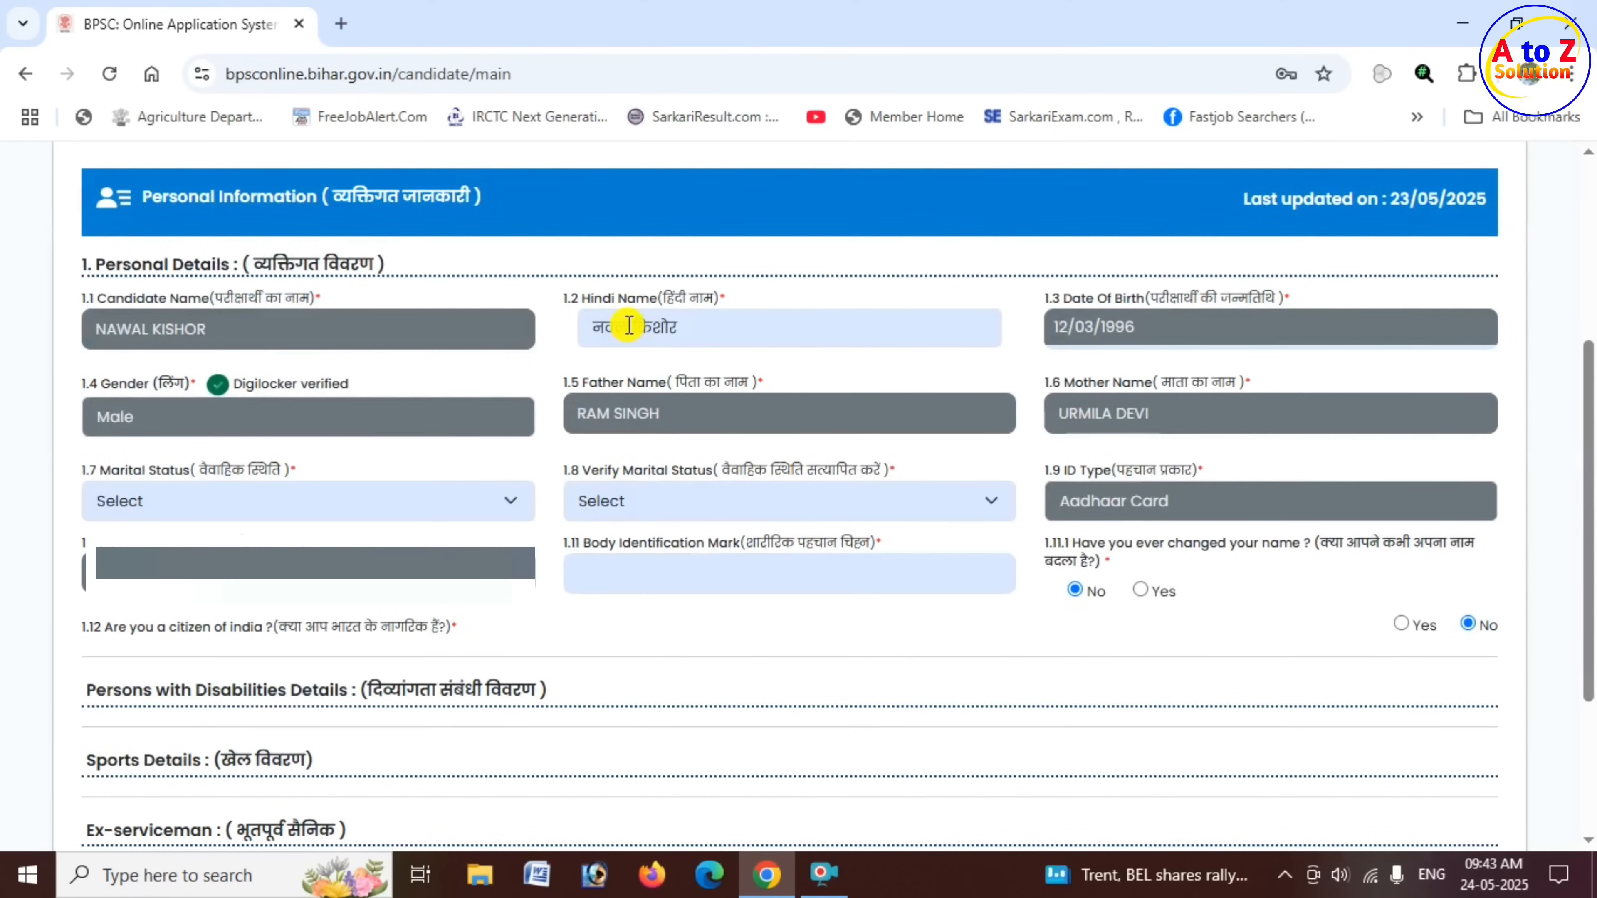
drag(100, 470, 277, 475)
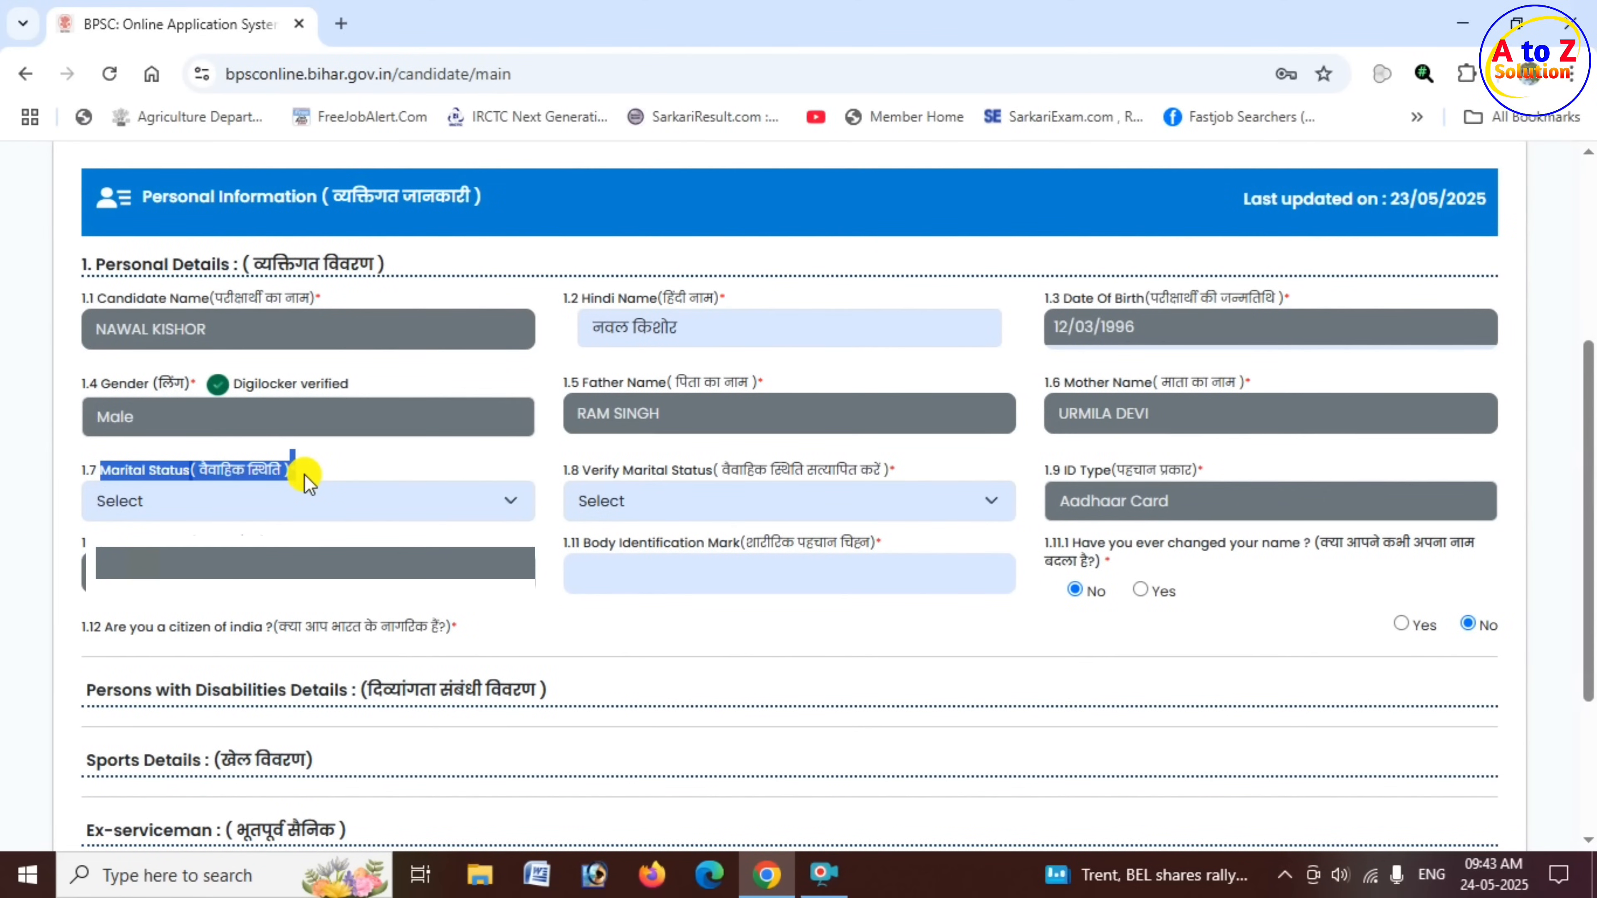
click(350, 509)
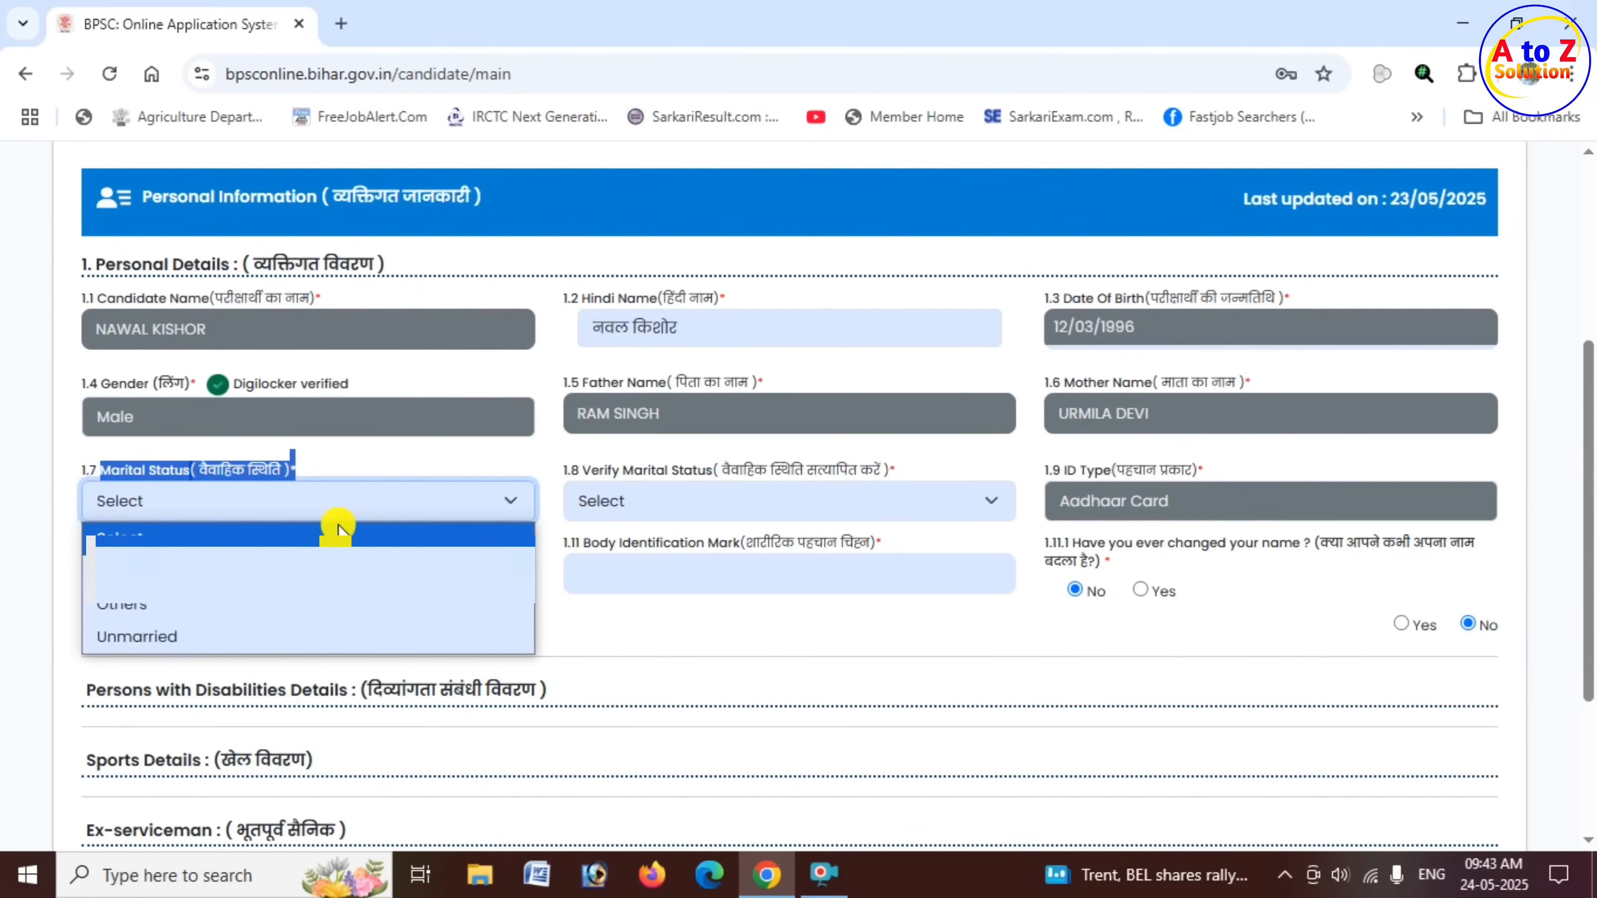
click(200, 608)
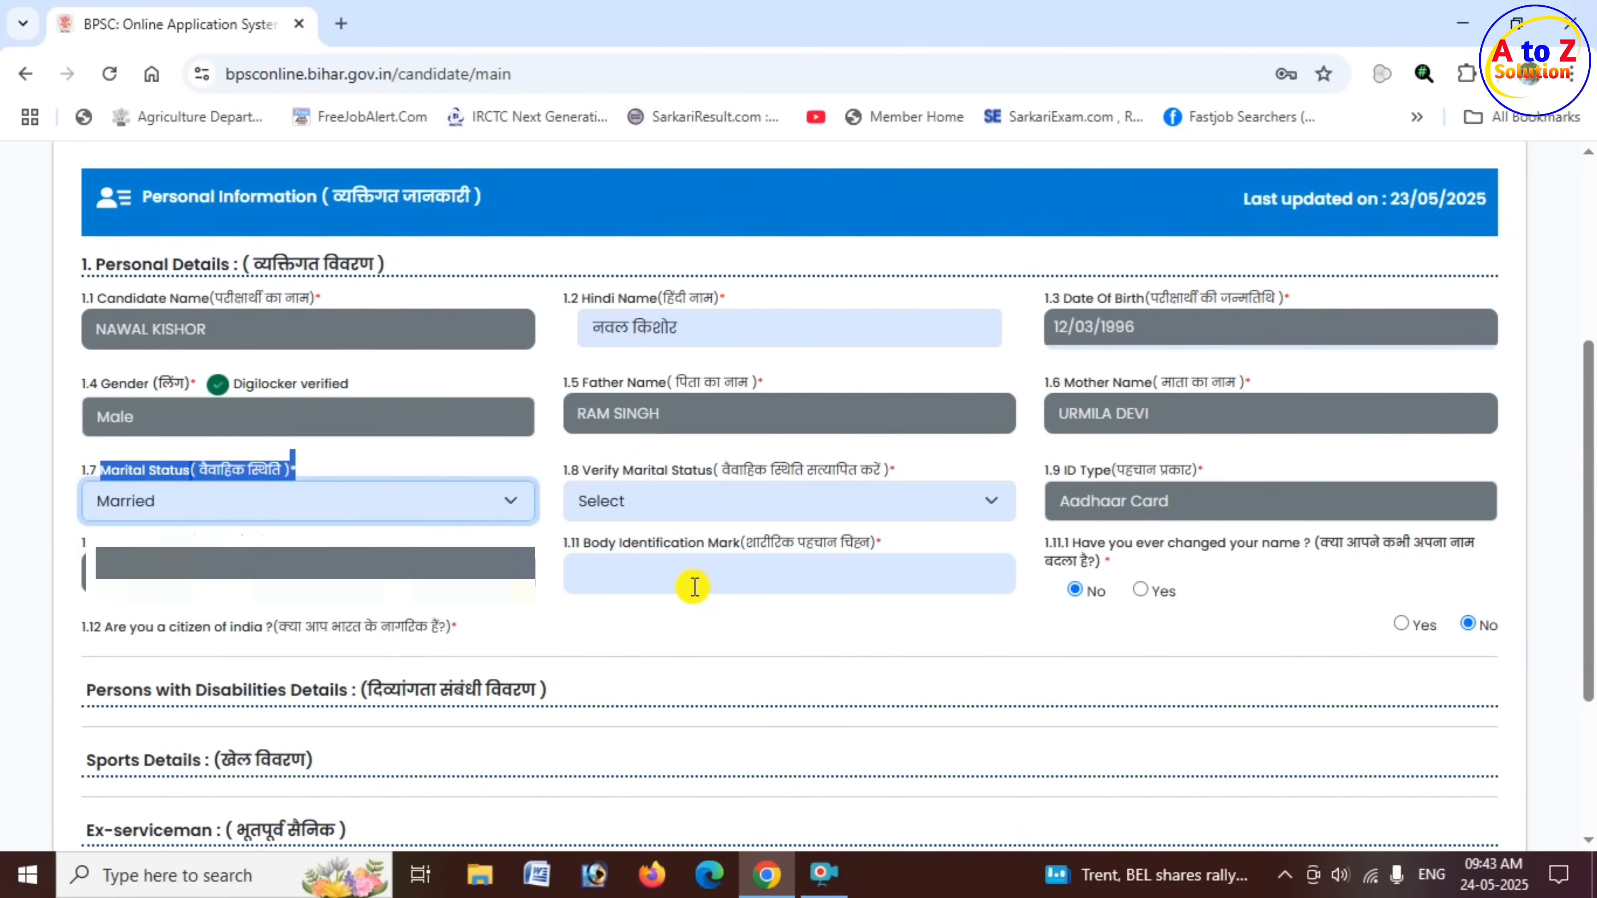
drag(609, 479, 687, 488)
click(687, 491)
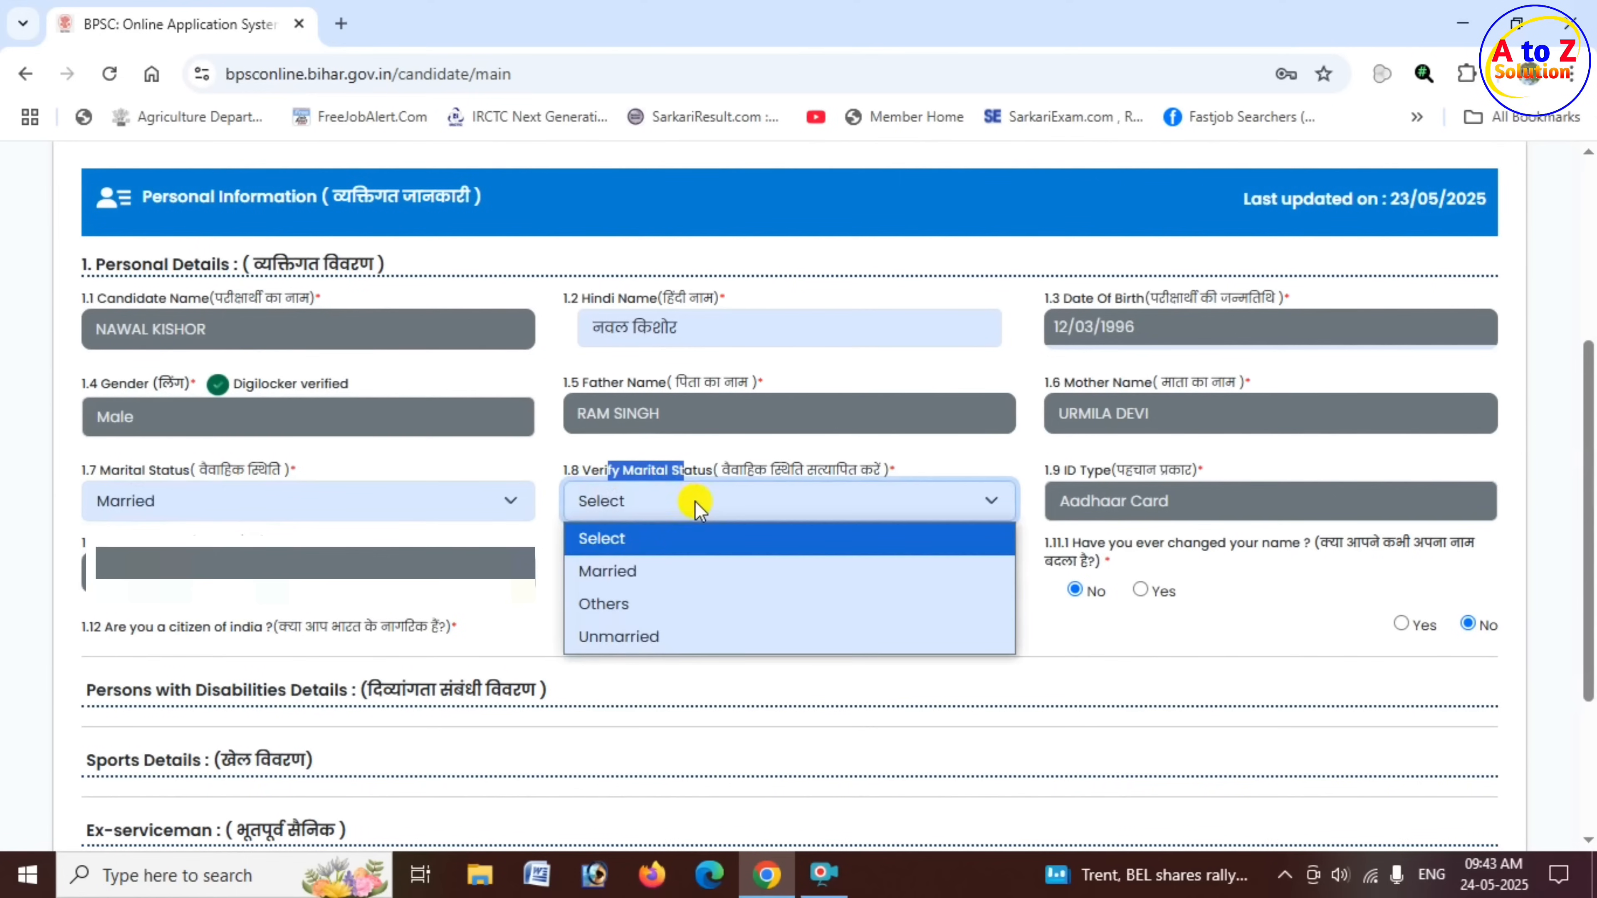
click(661, 571)
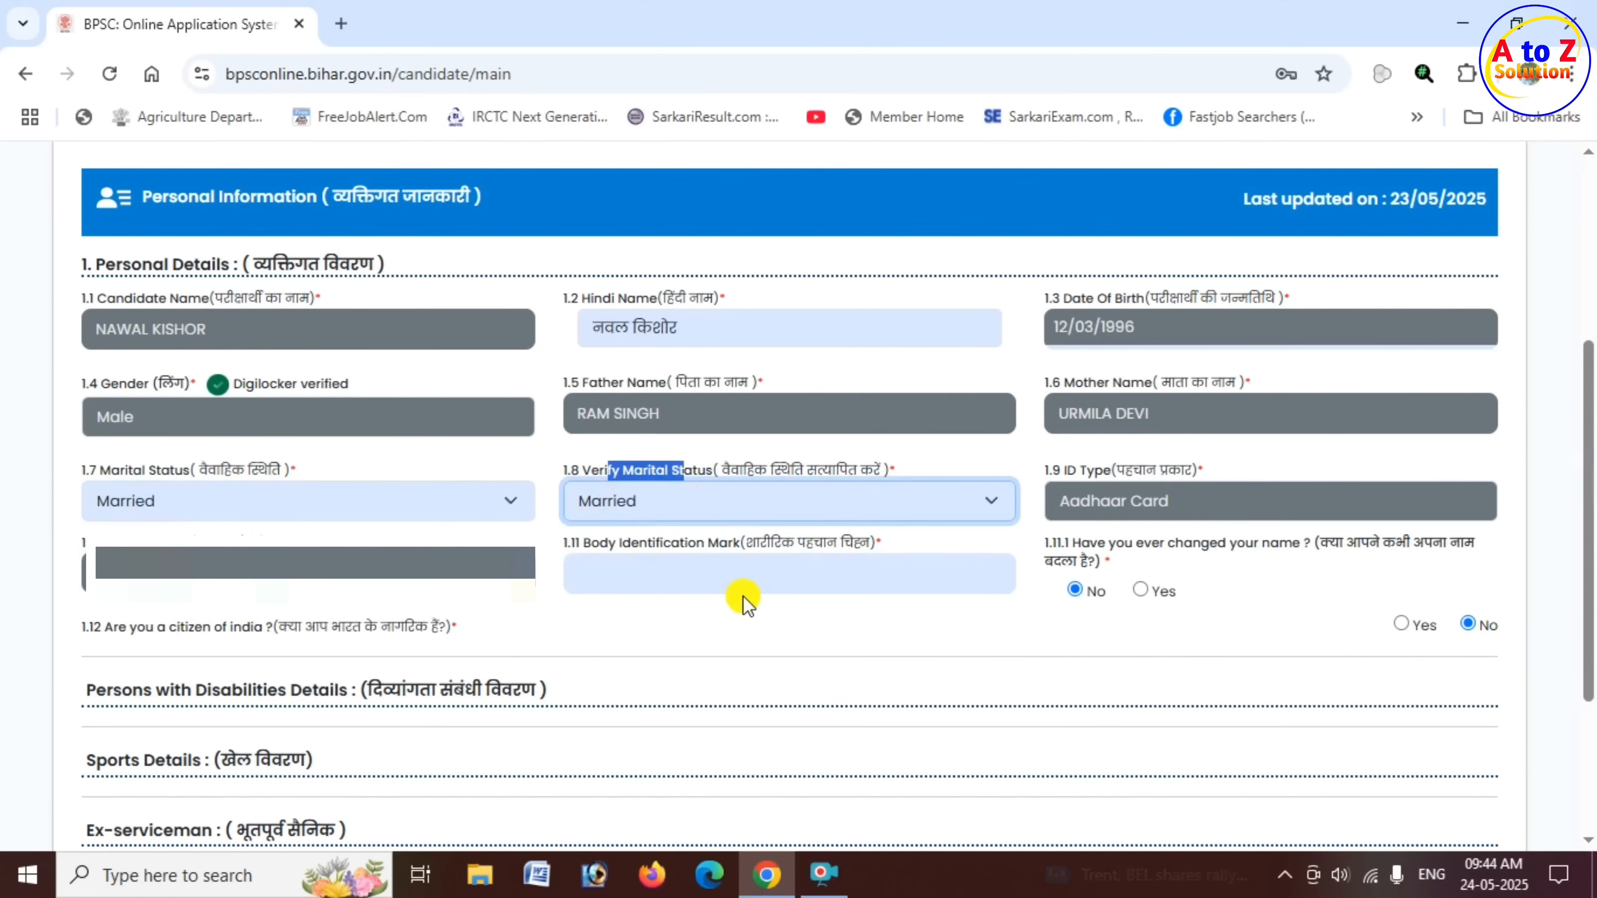
- Enter A MOLE ON THE FACE as the body identification mark and answer Yes to being a citizen of India
drag(582, 542, 747, 550)
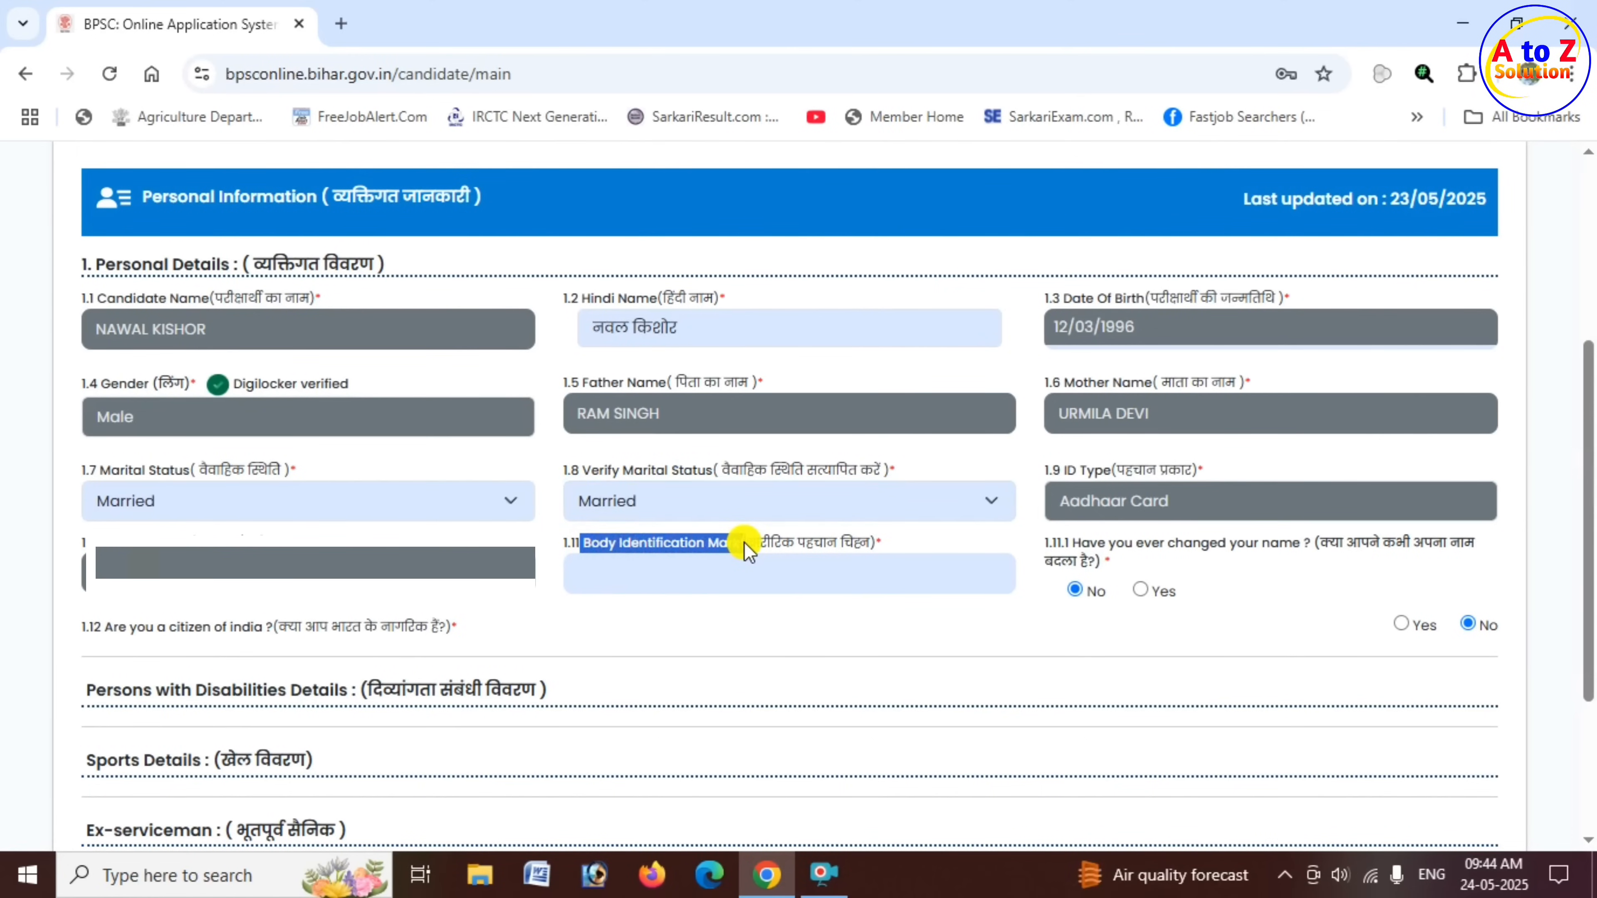
click(749, 572)
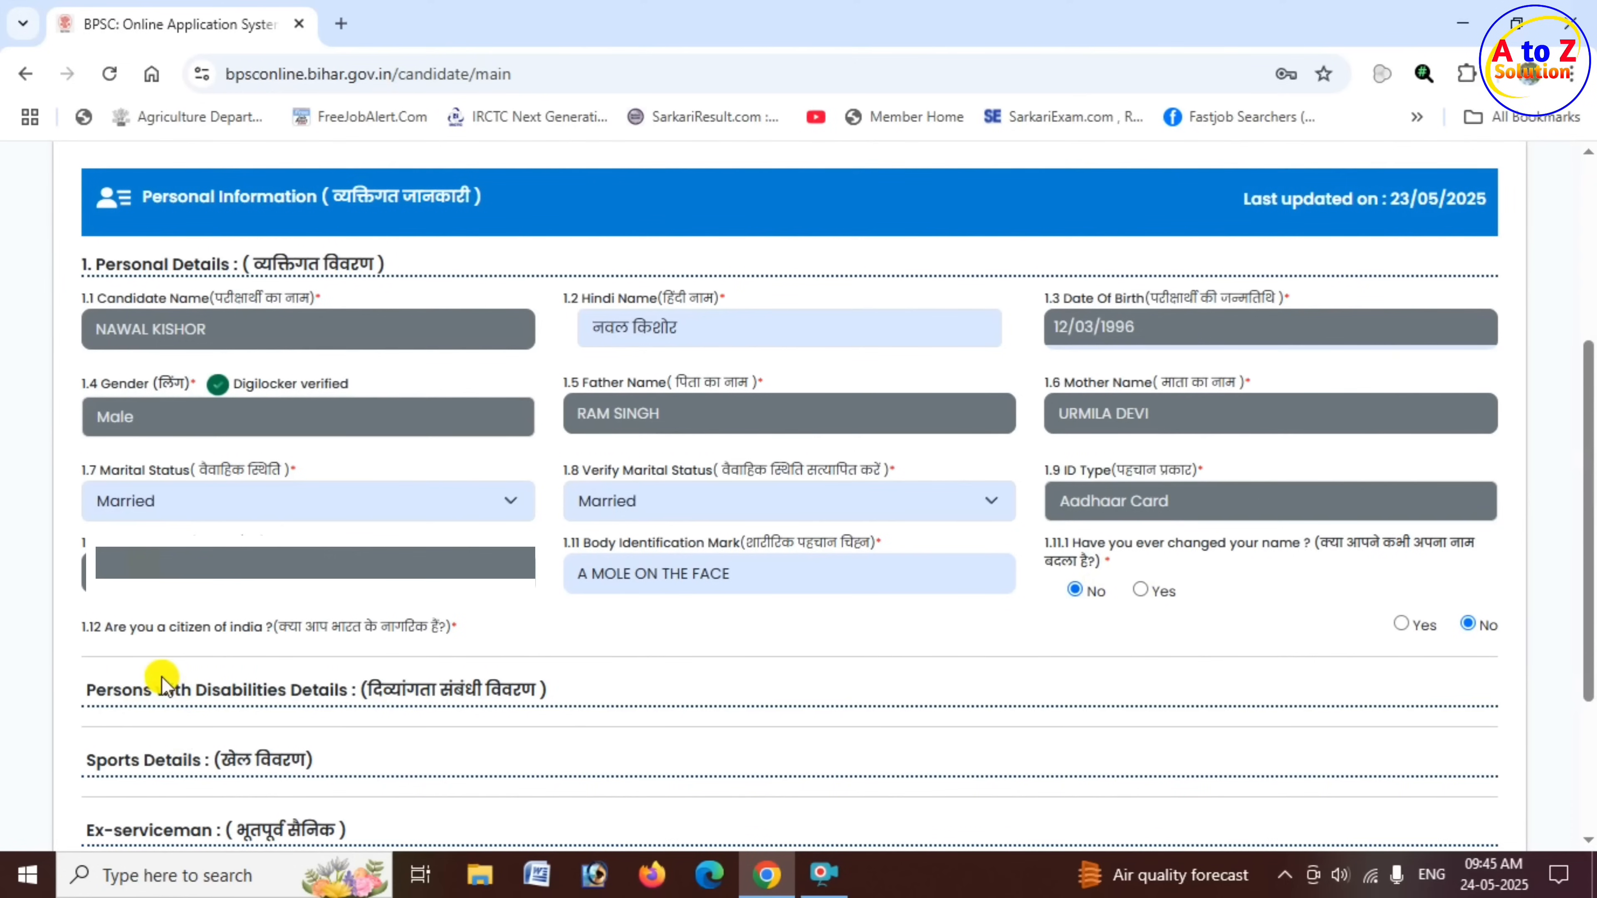
drag(112, 629, 263, 628)
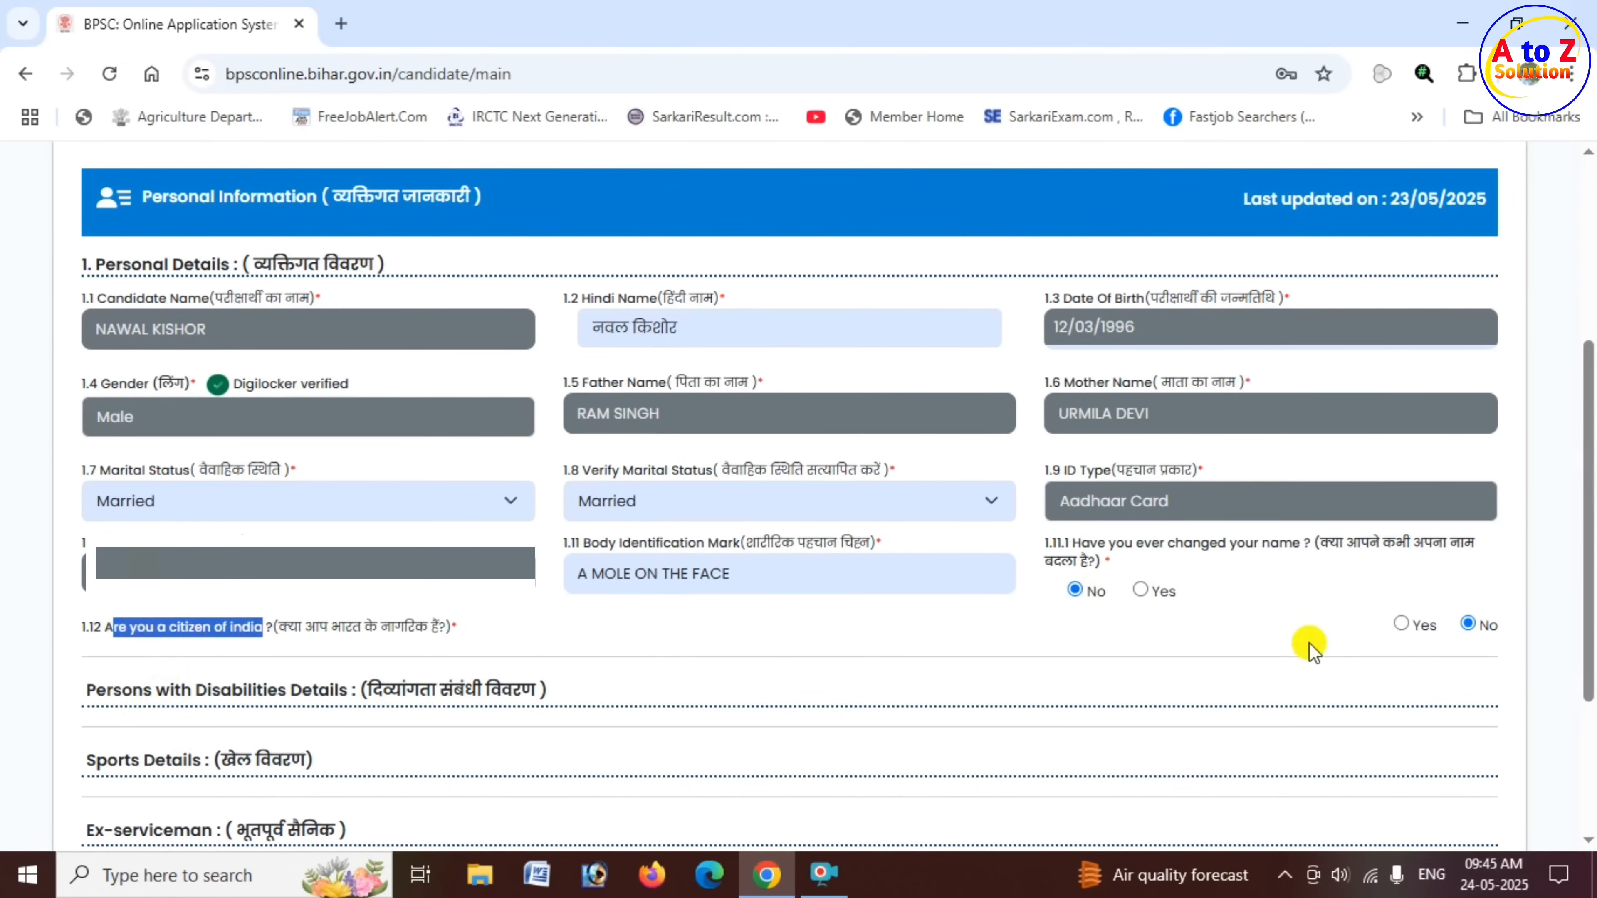
click(1402, 625)
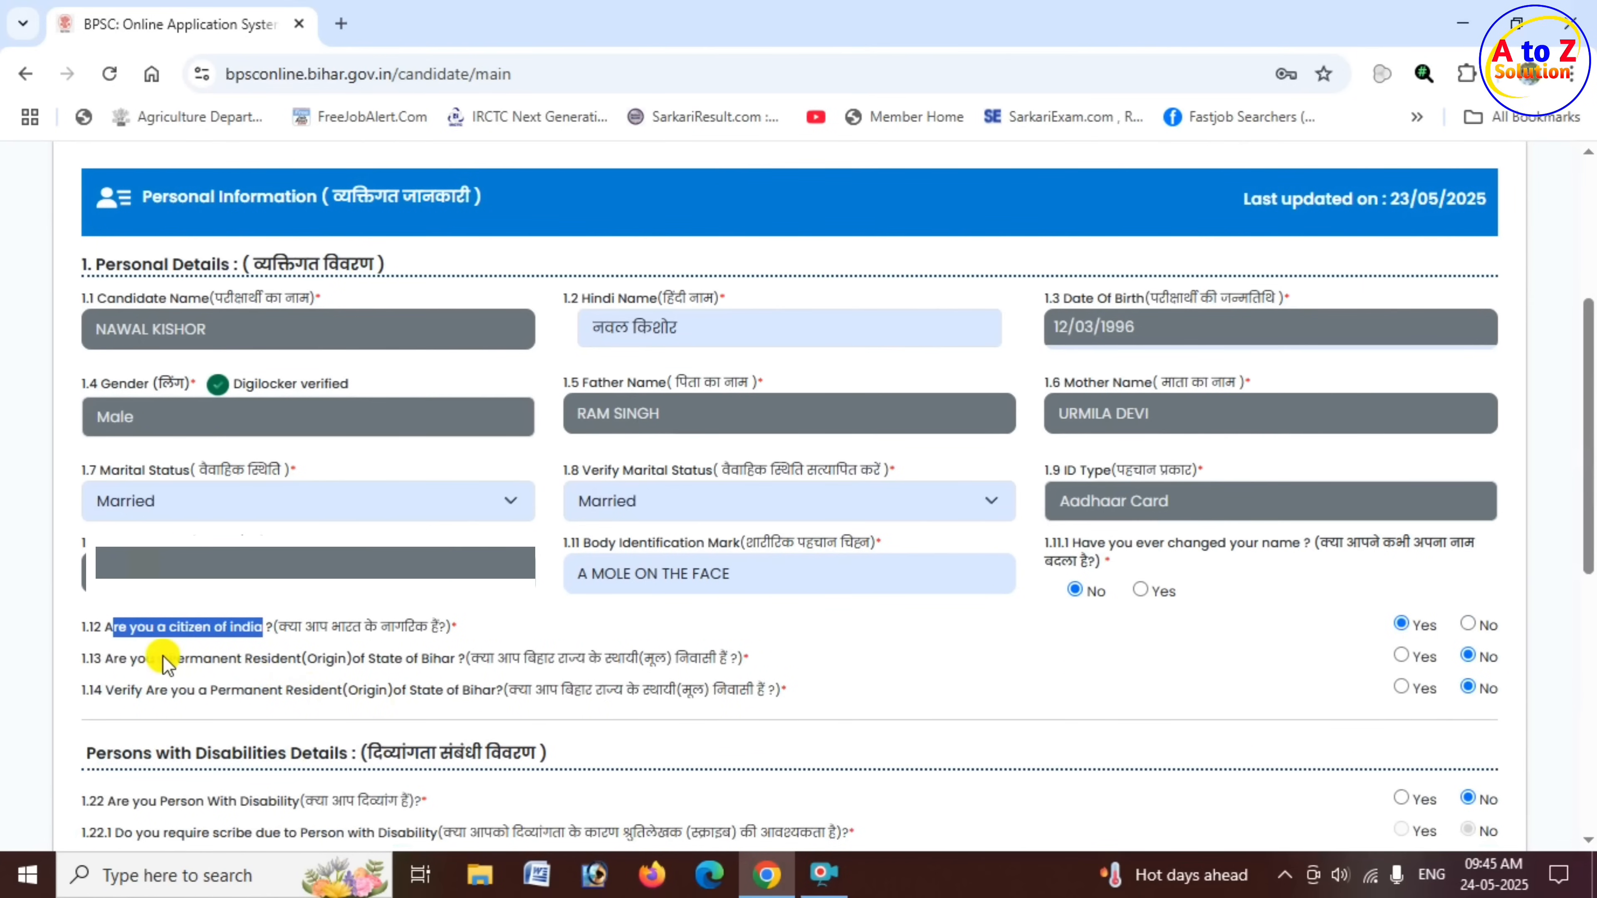
- Answer Yes to being a permanent resident of the State of Bihar and to the matching verification question
drag(120, 659, 758, 659)
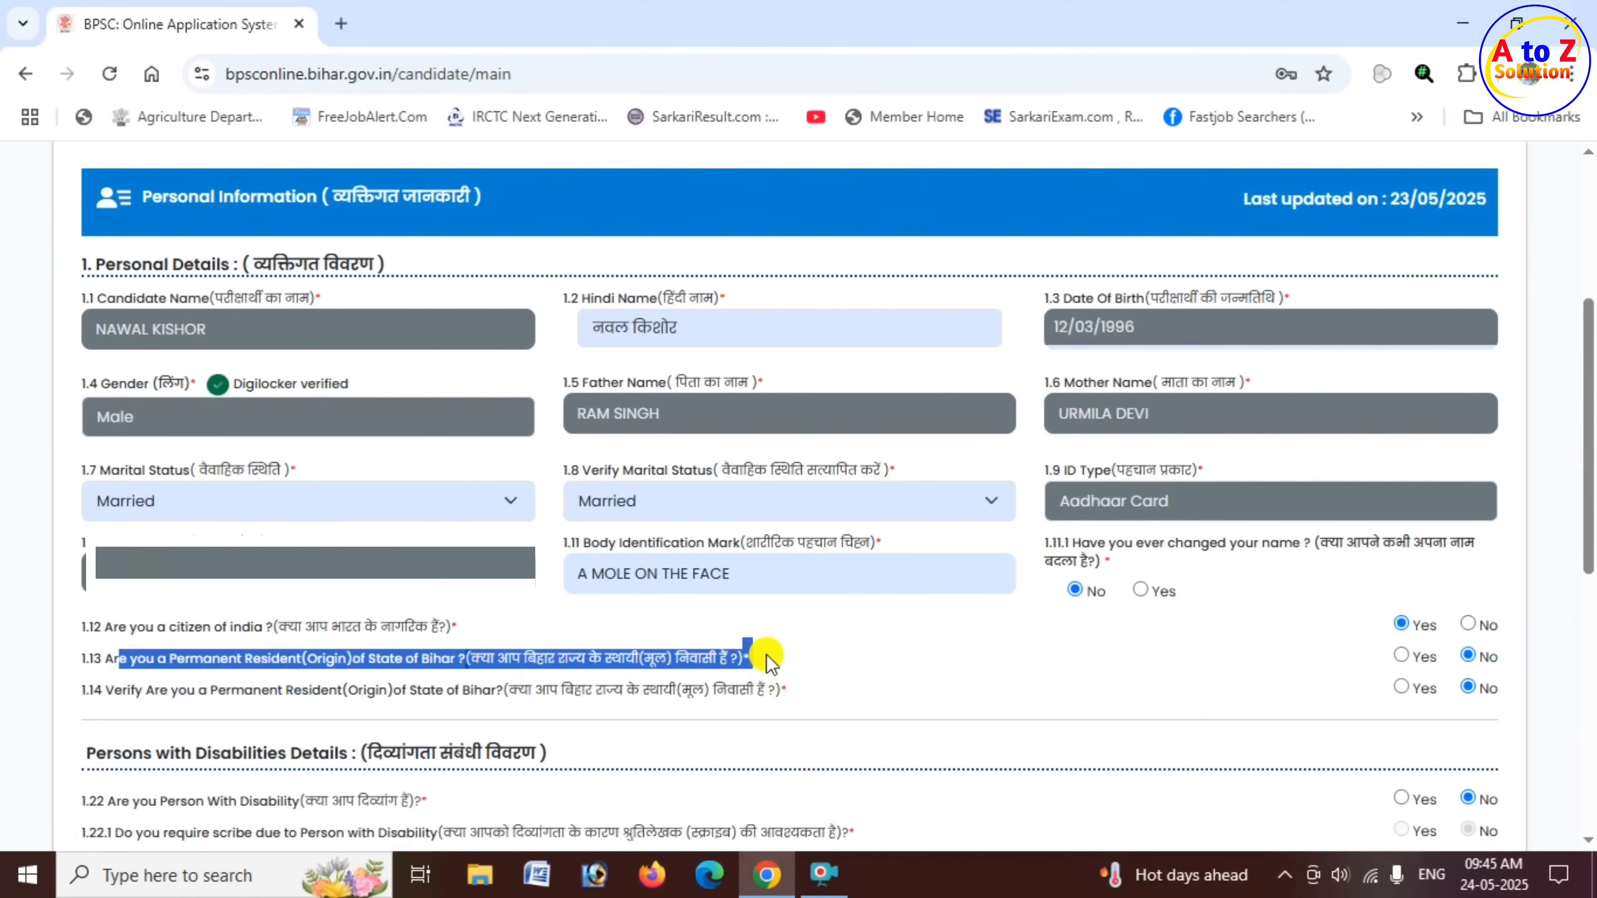
click(1401, 658)
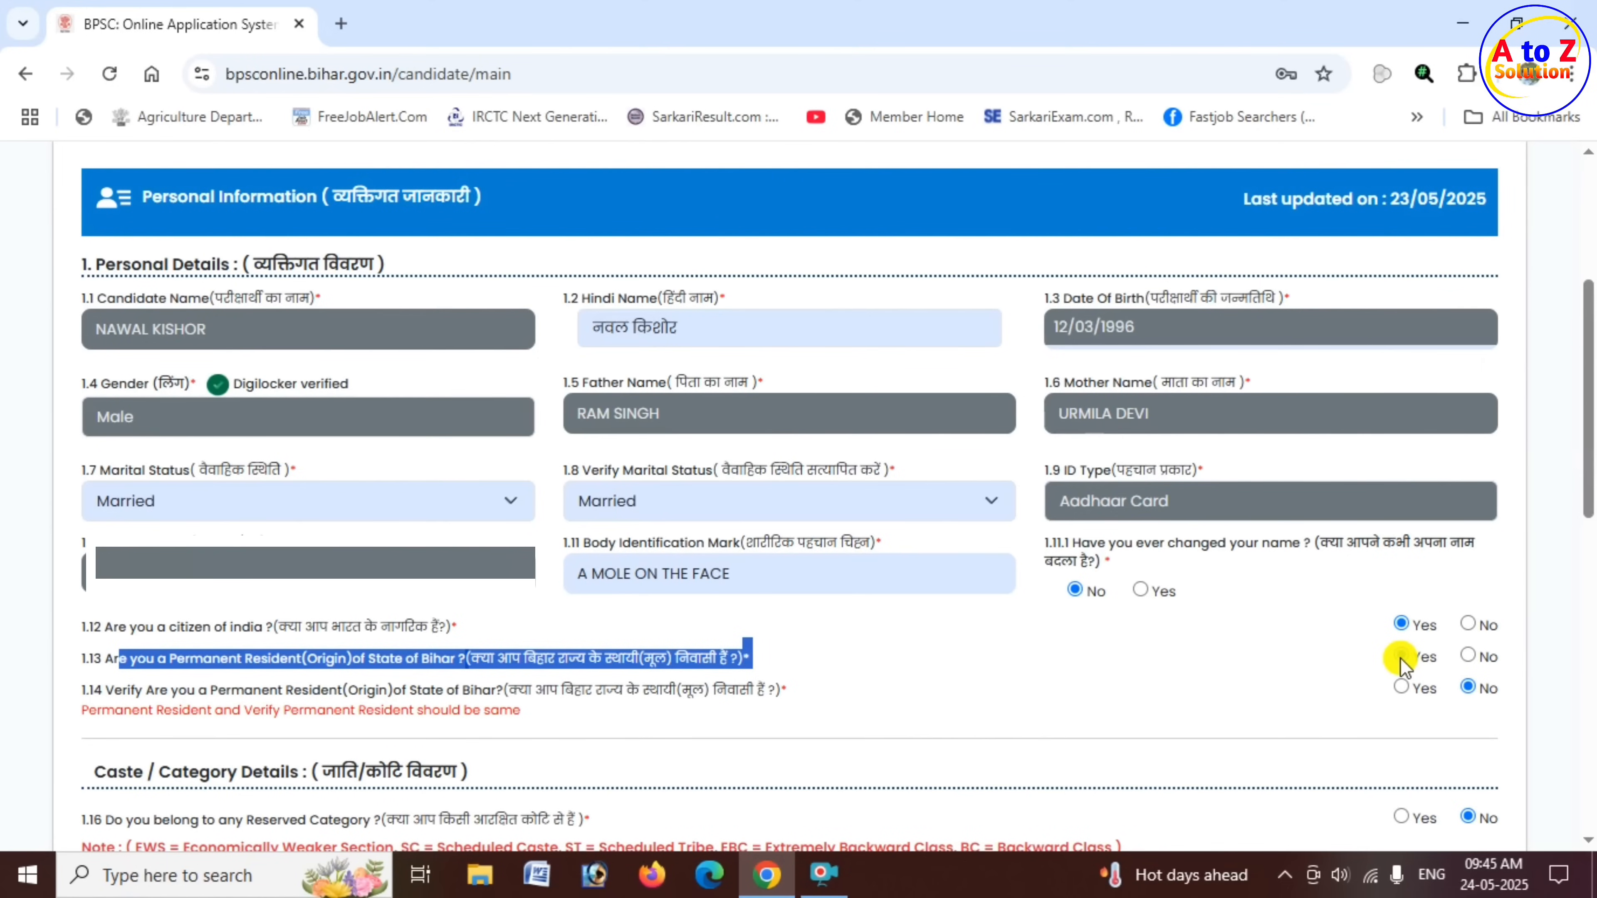
click(1401, 659)
drag(486, 705, 637, 704)
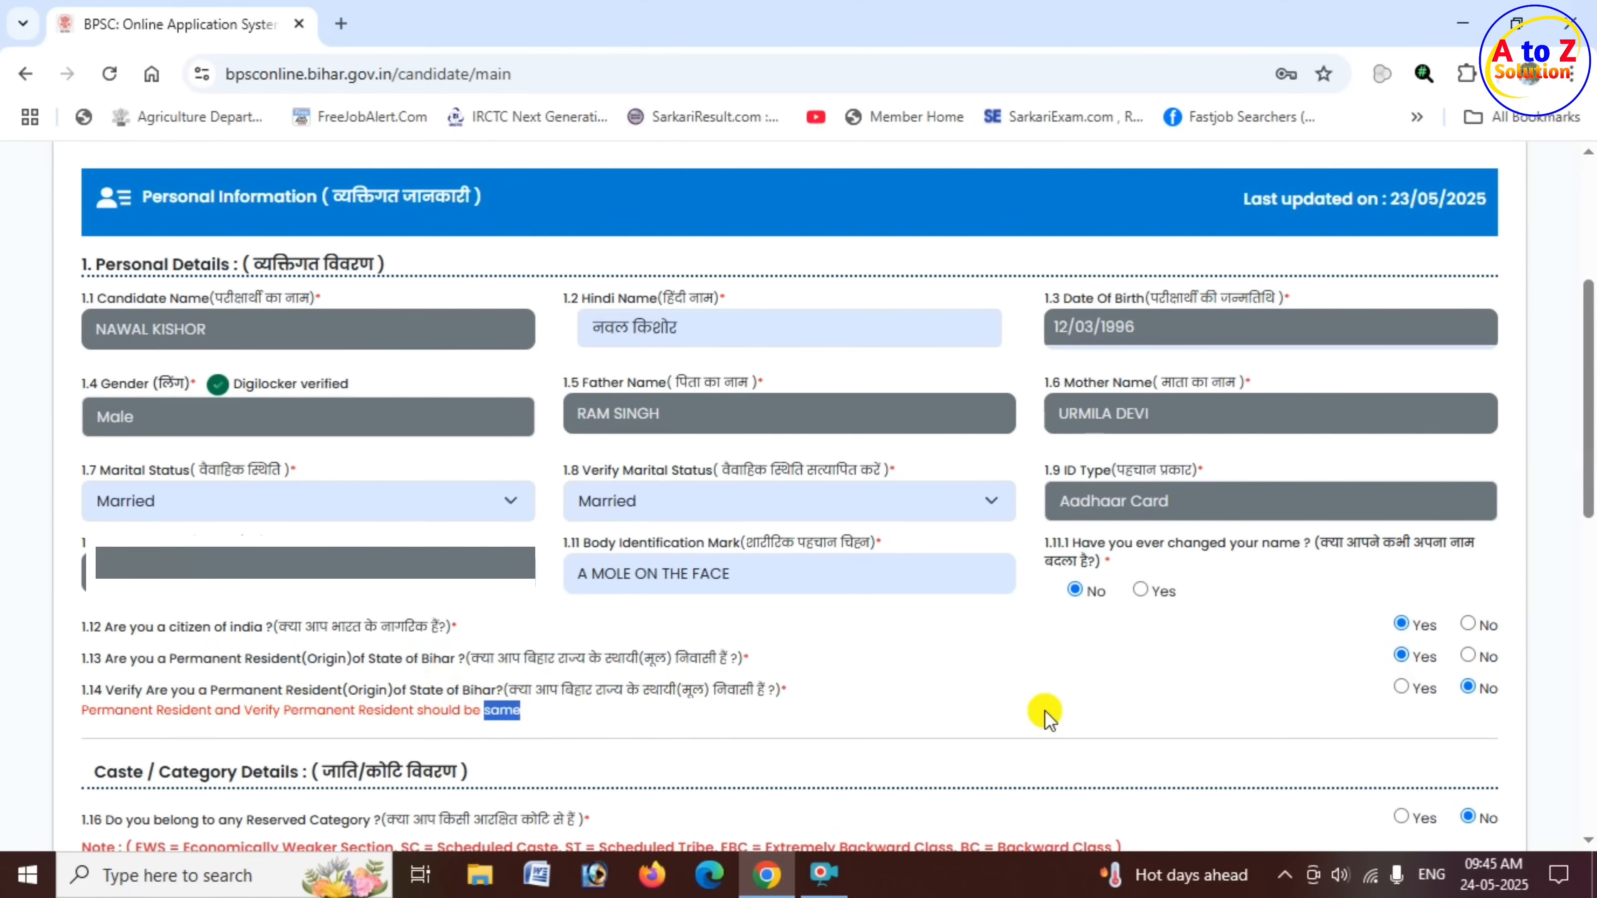
click(1401, 687)
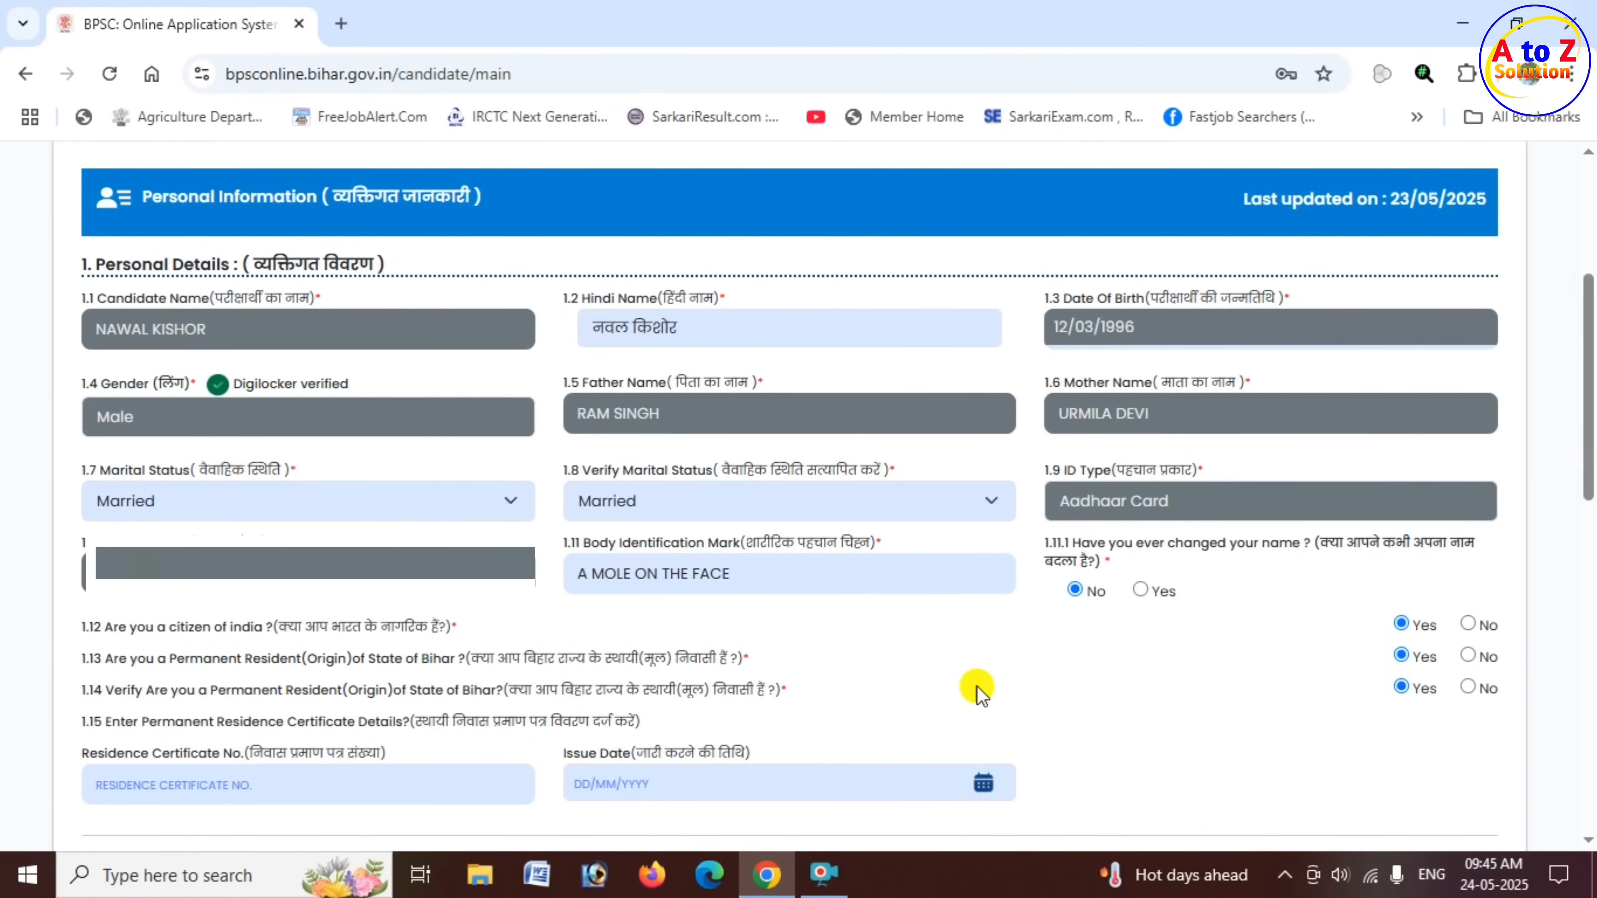
click(1467, 657)
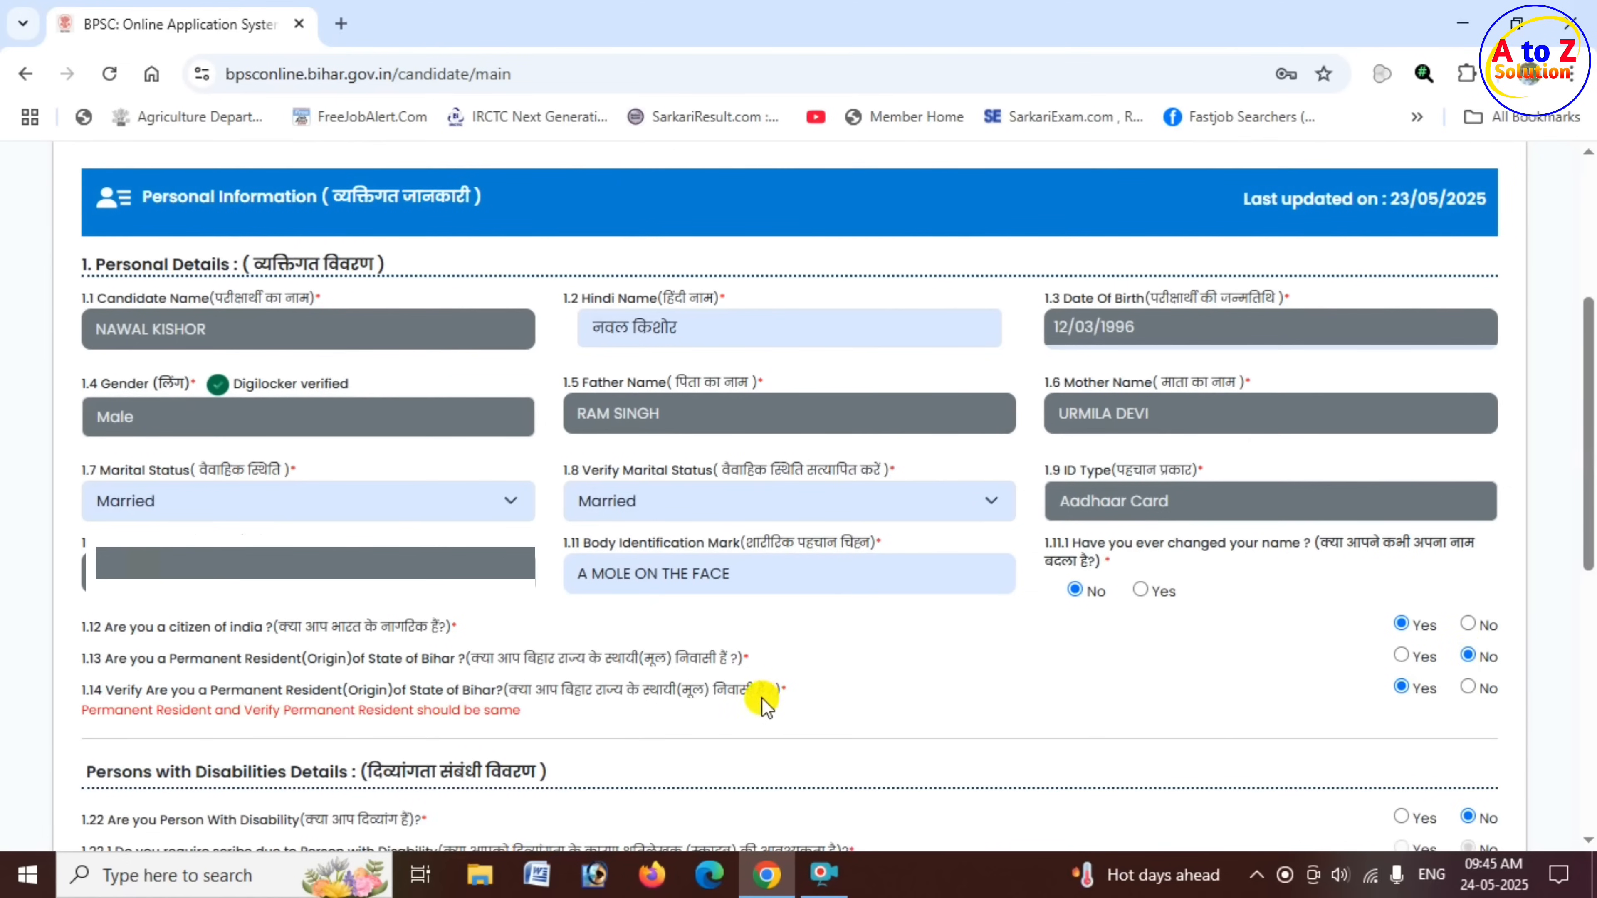
click(1403, 656)
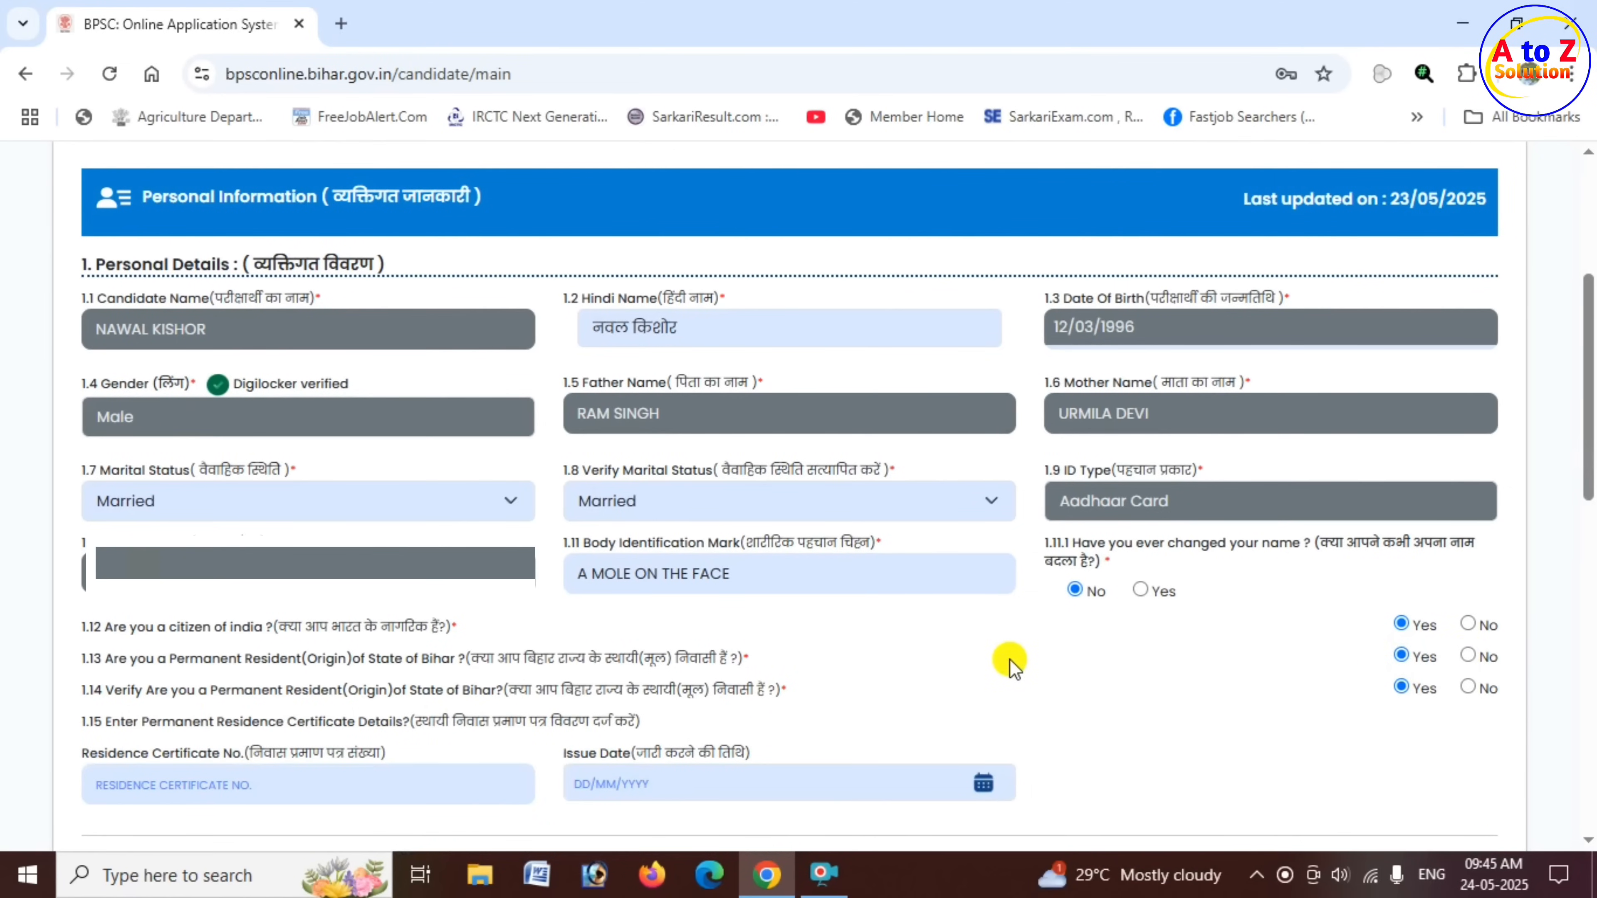
scroll(1009, 660, down, 6)
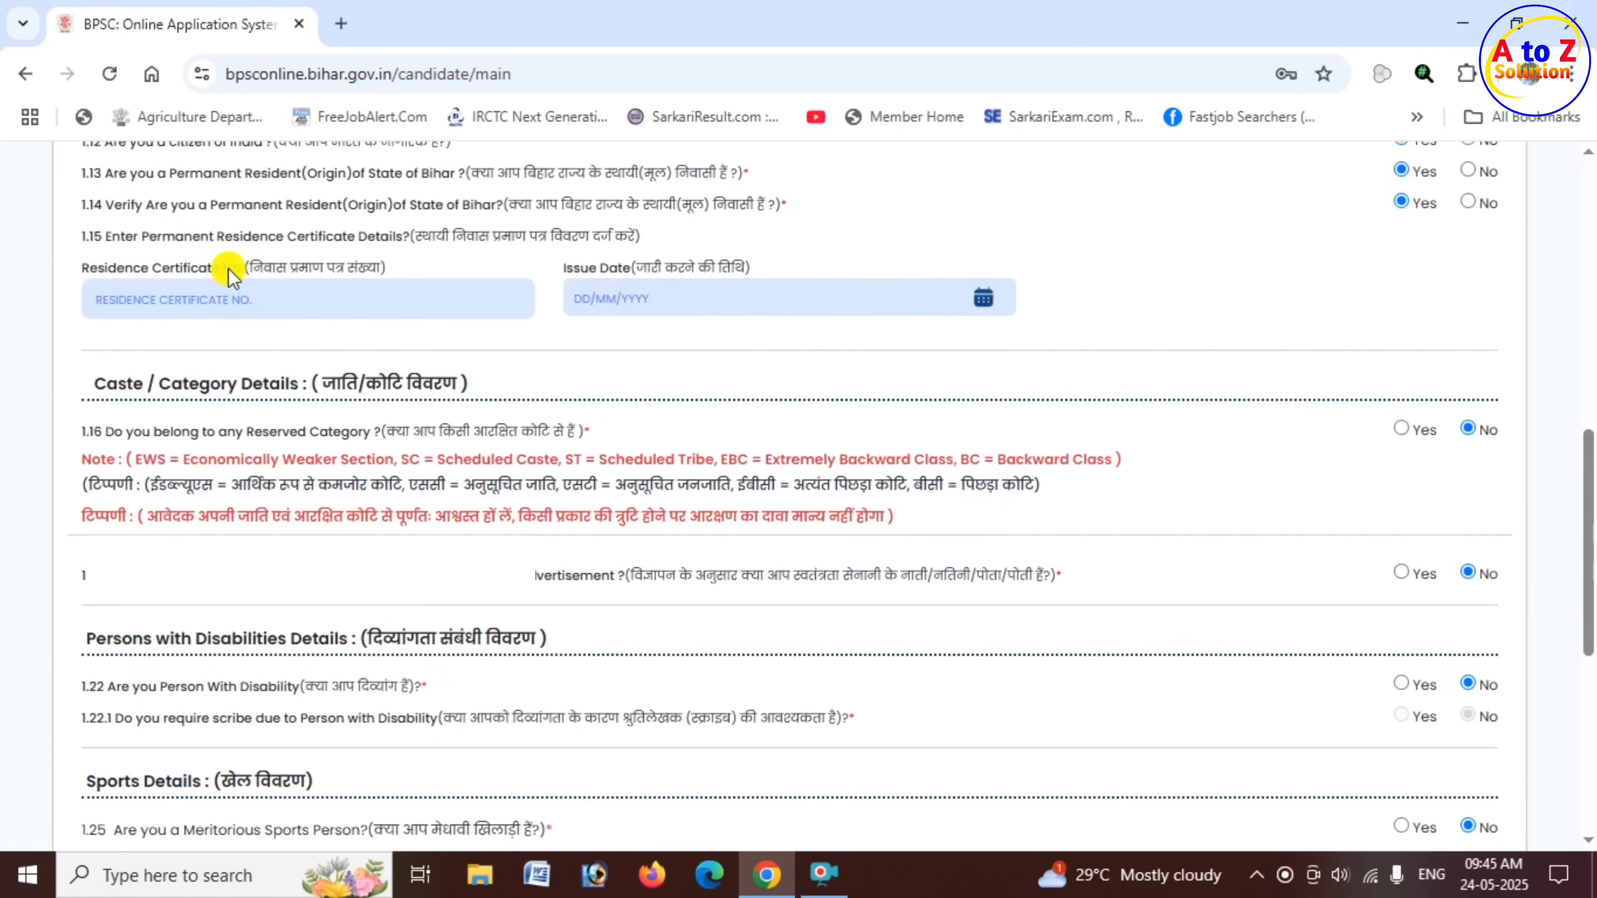
- Set the issue date of the Permanent Residence Certificate to 17/04/2024, leaving the certificate number blank
drag(231, 266, 380, 270)
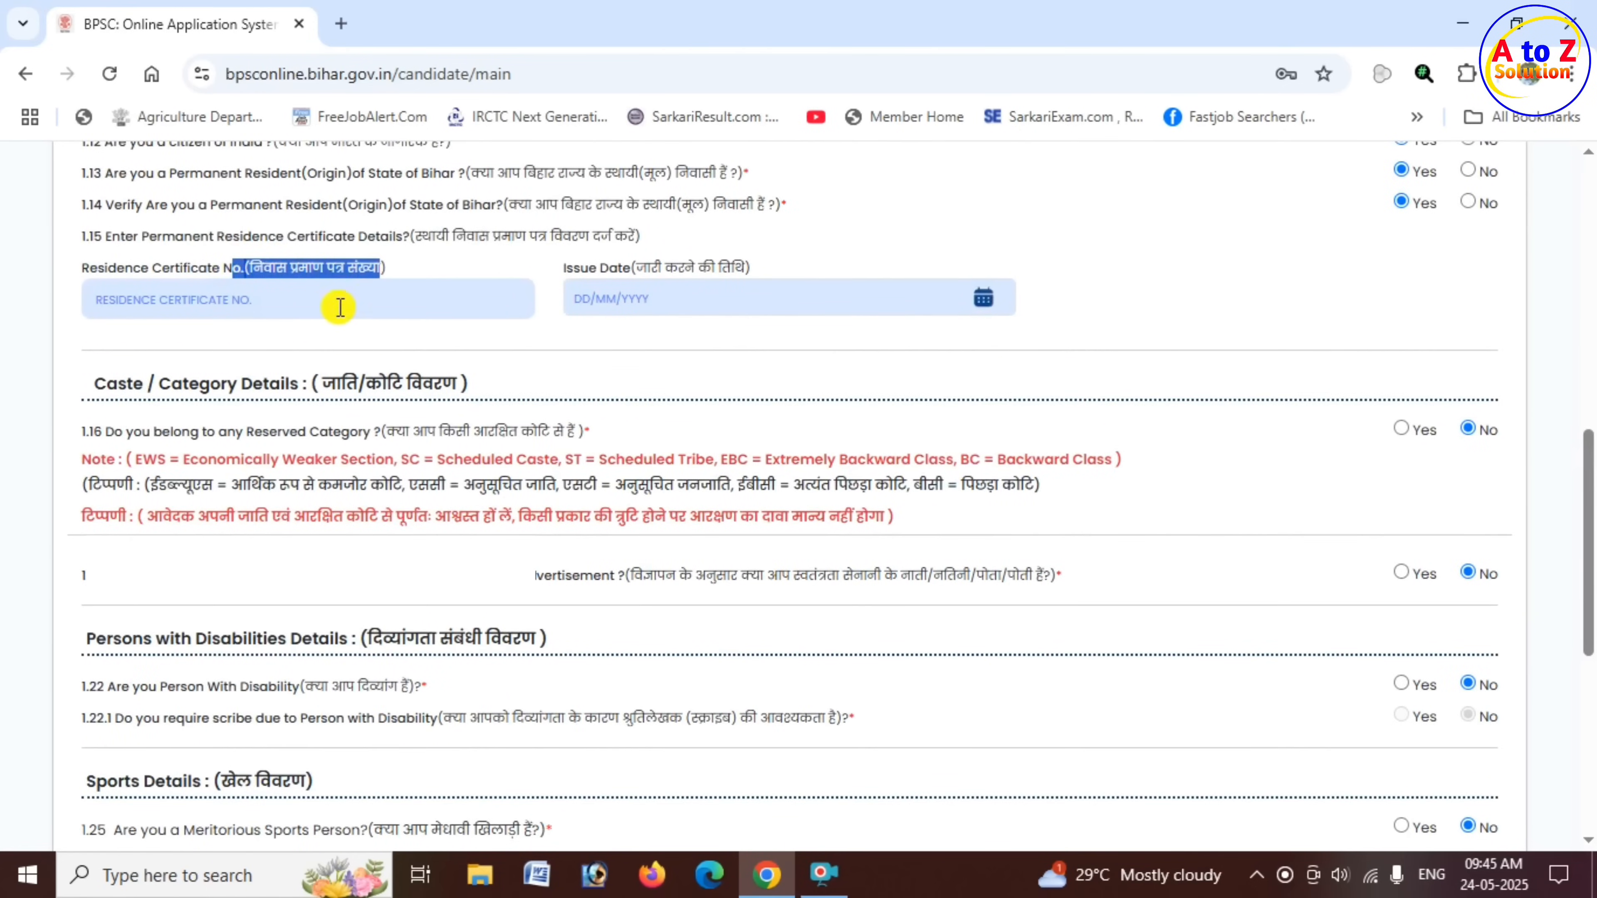
click(328, 309)
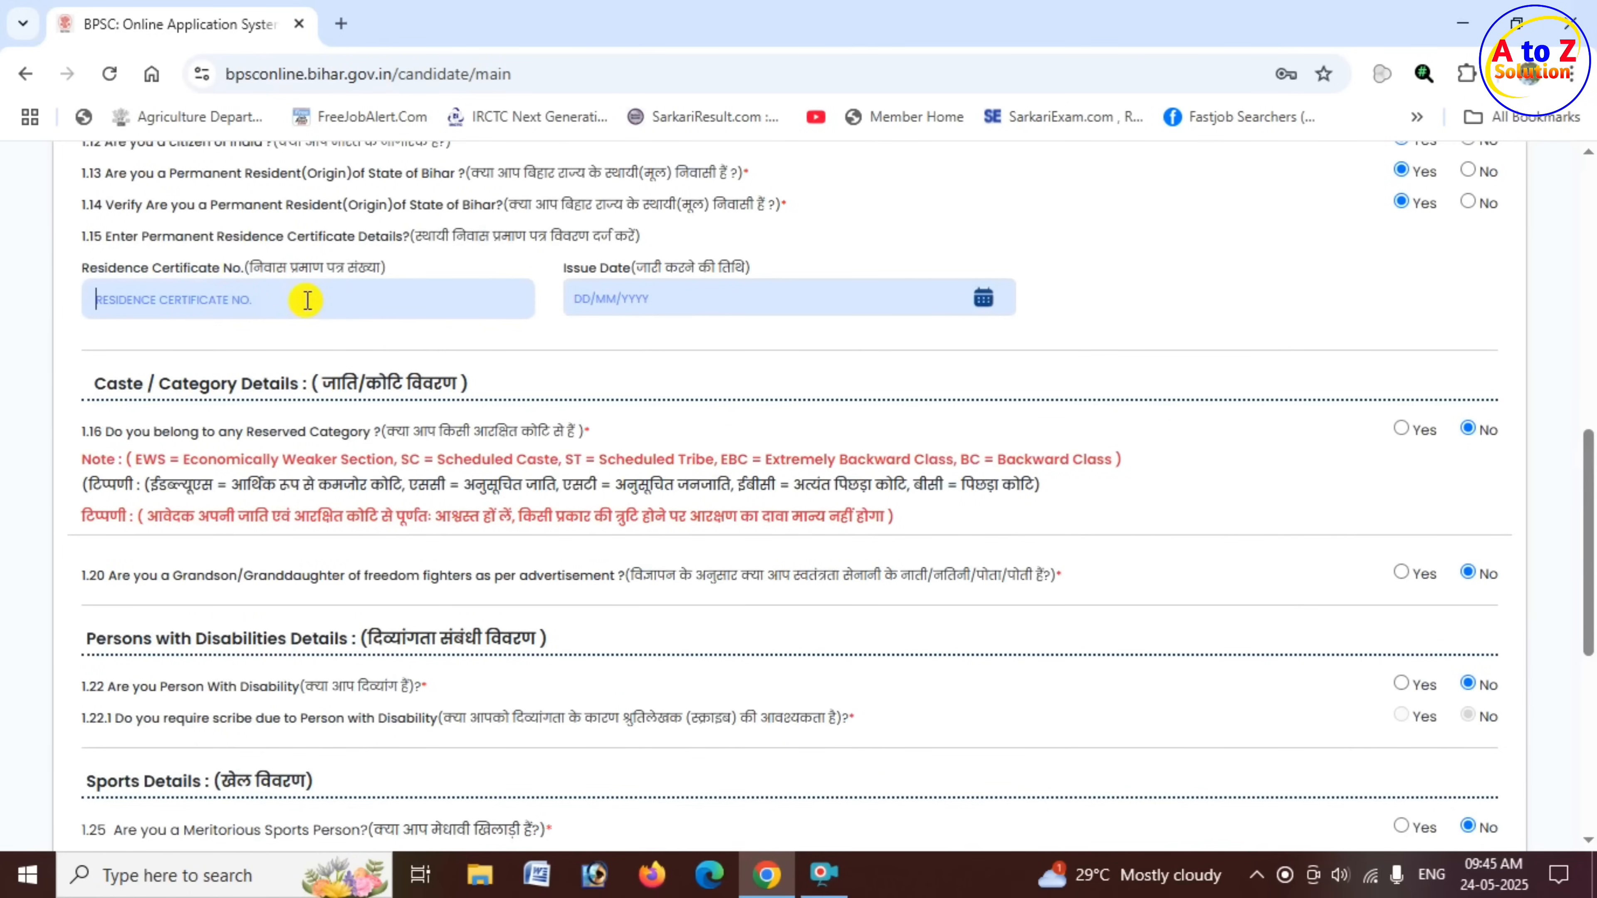
click(956, 294)
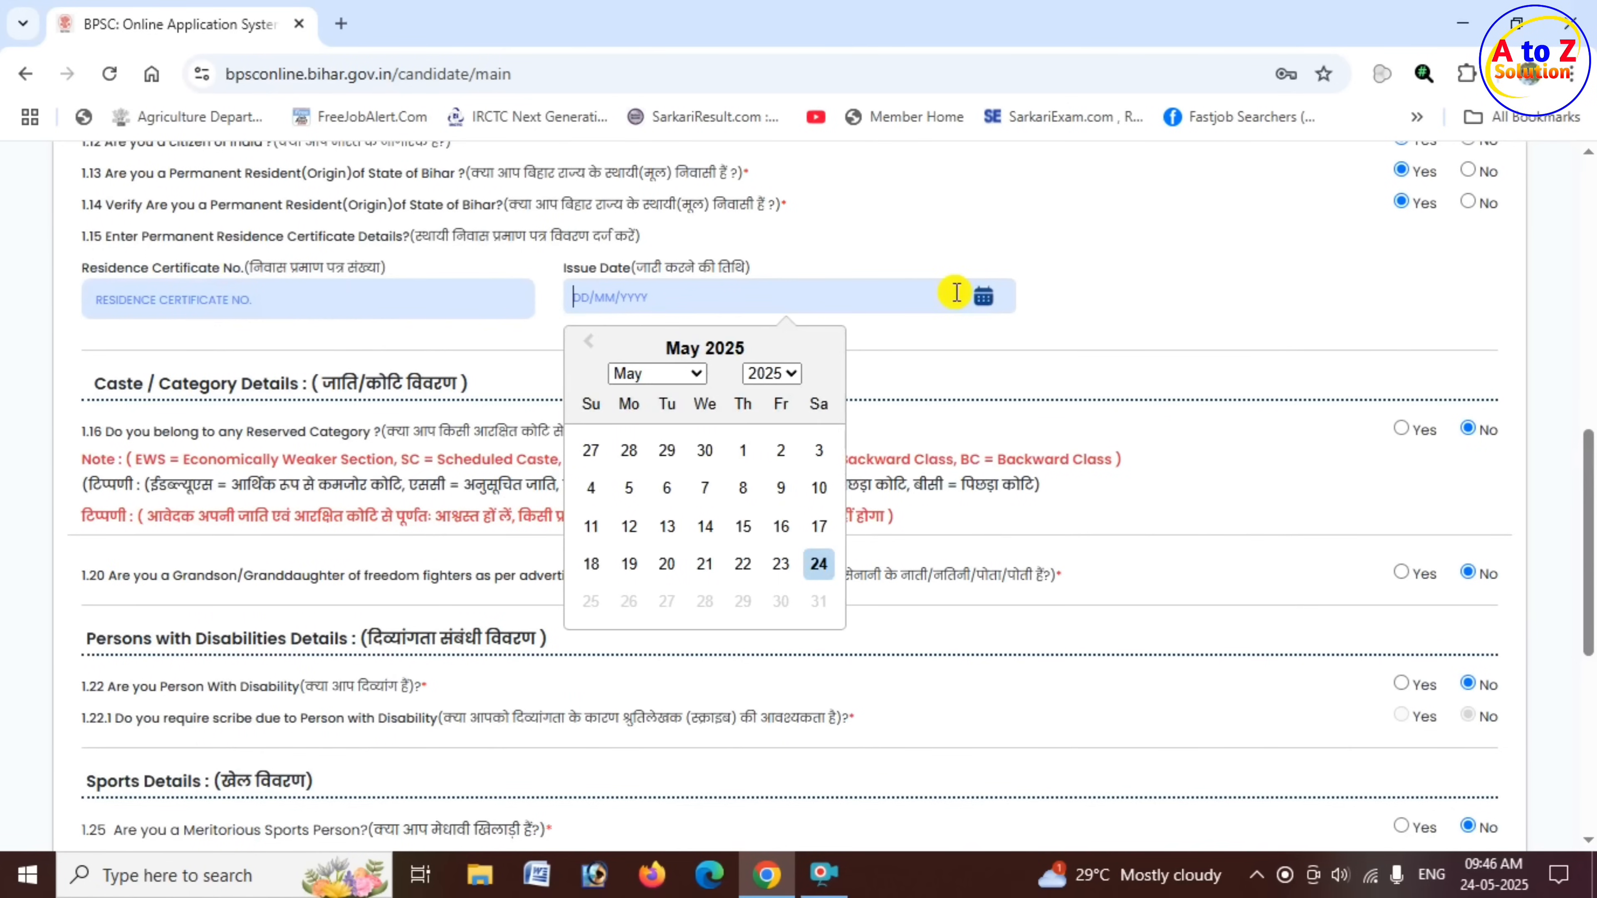
click(893, 220)
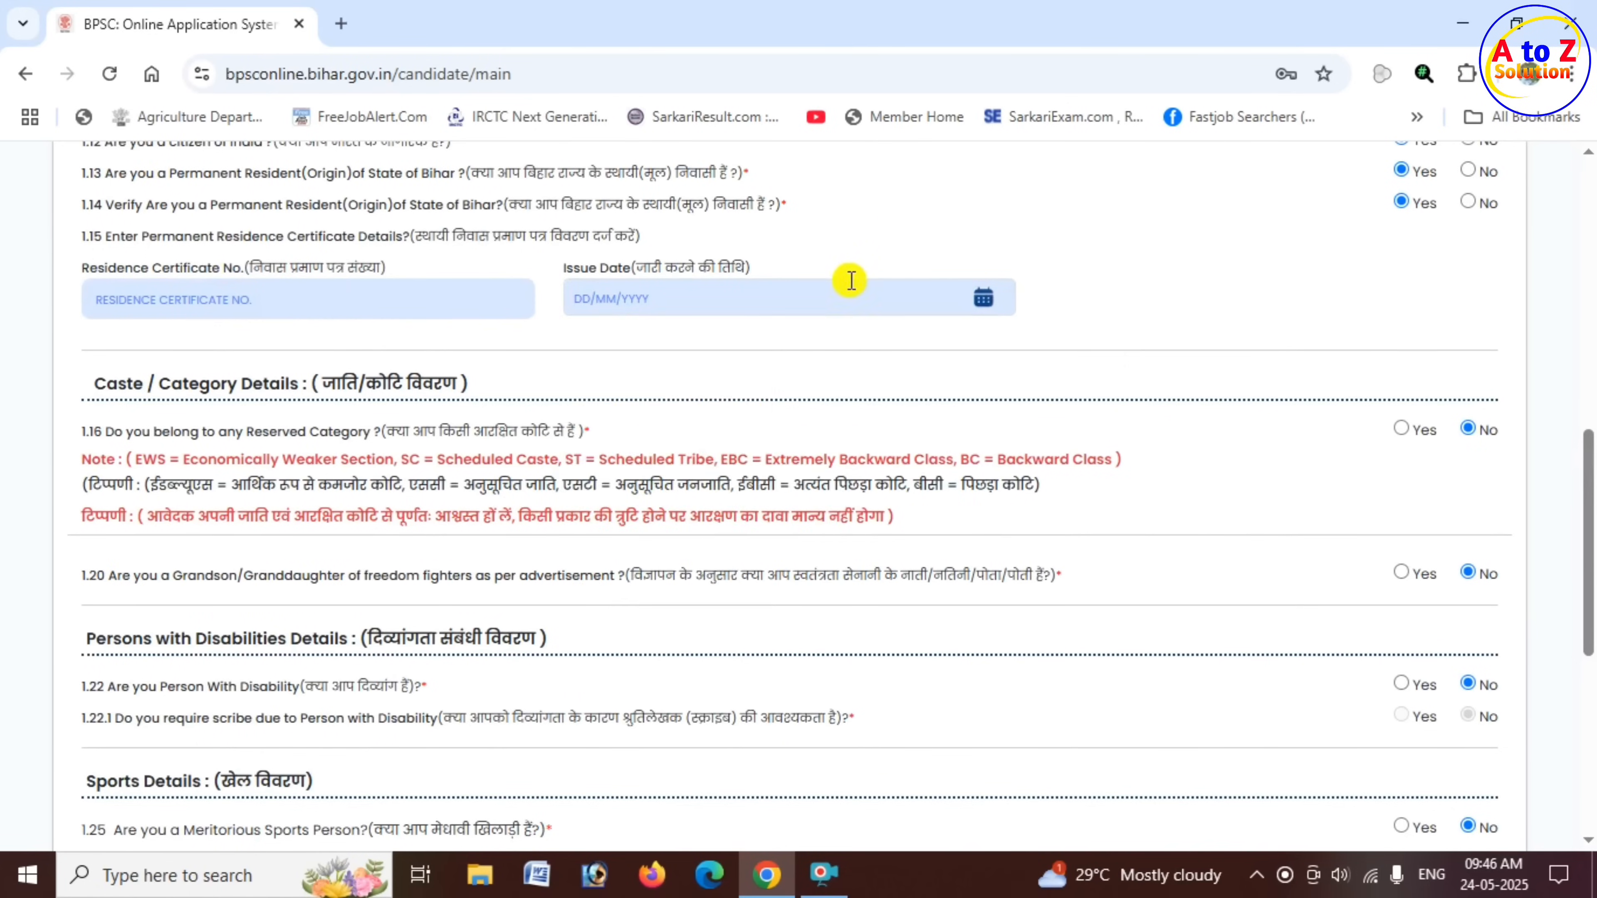
click(941, 299)
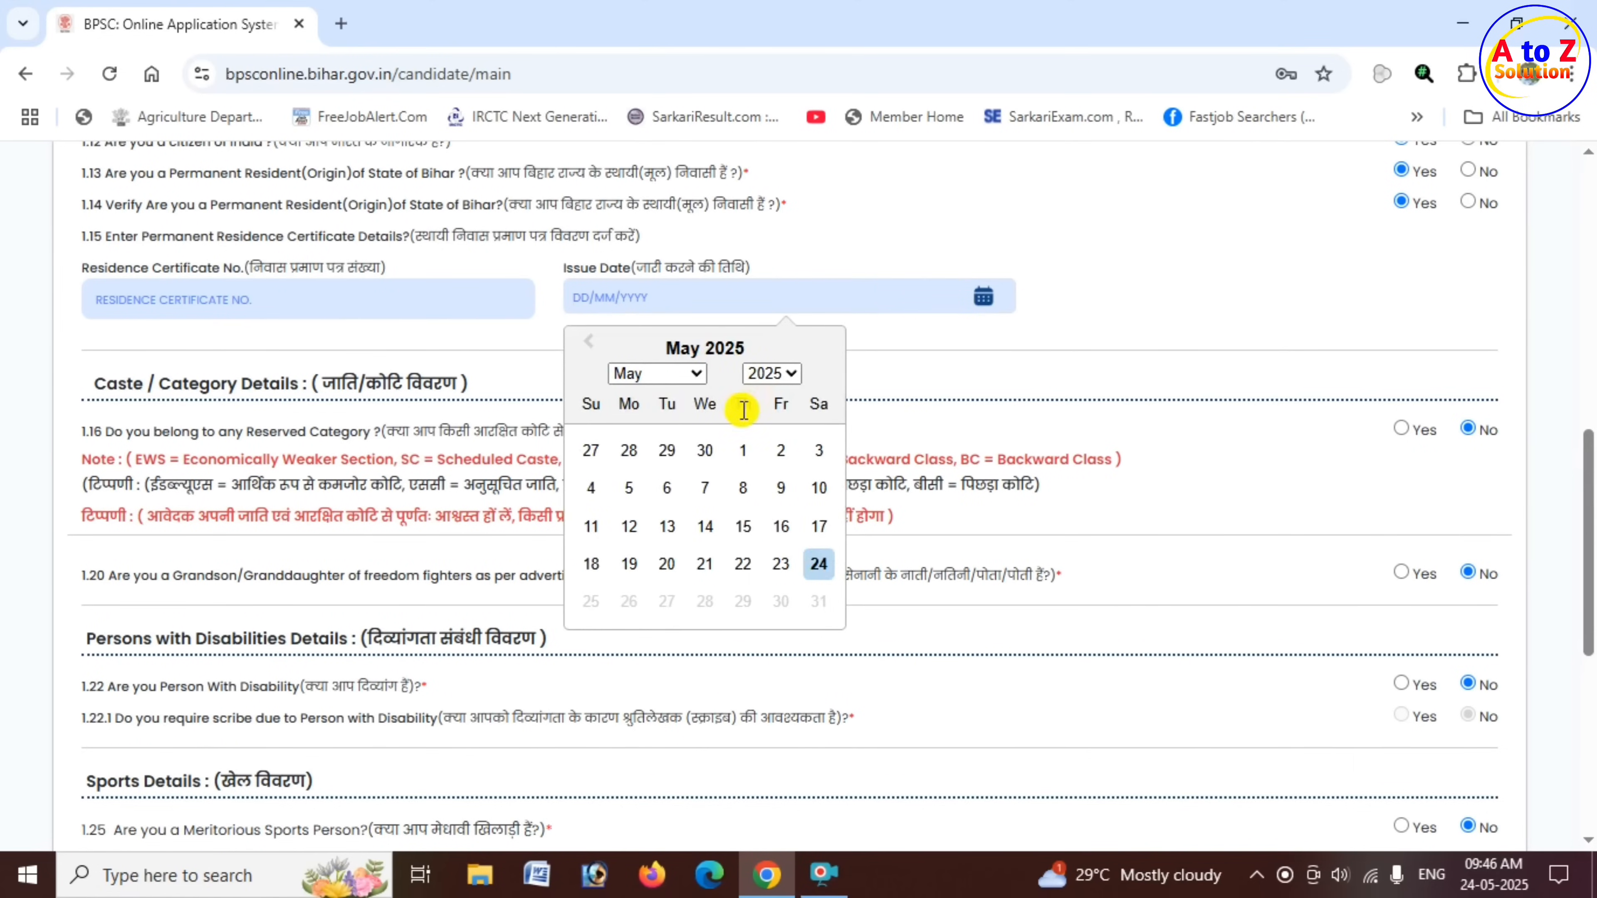
click(788, 378)
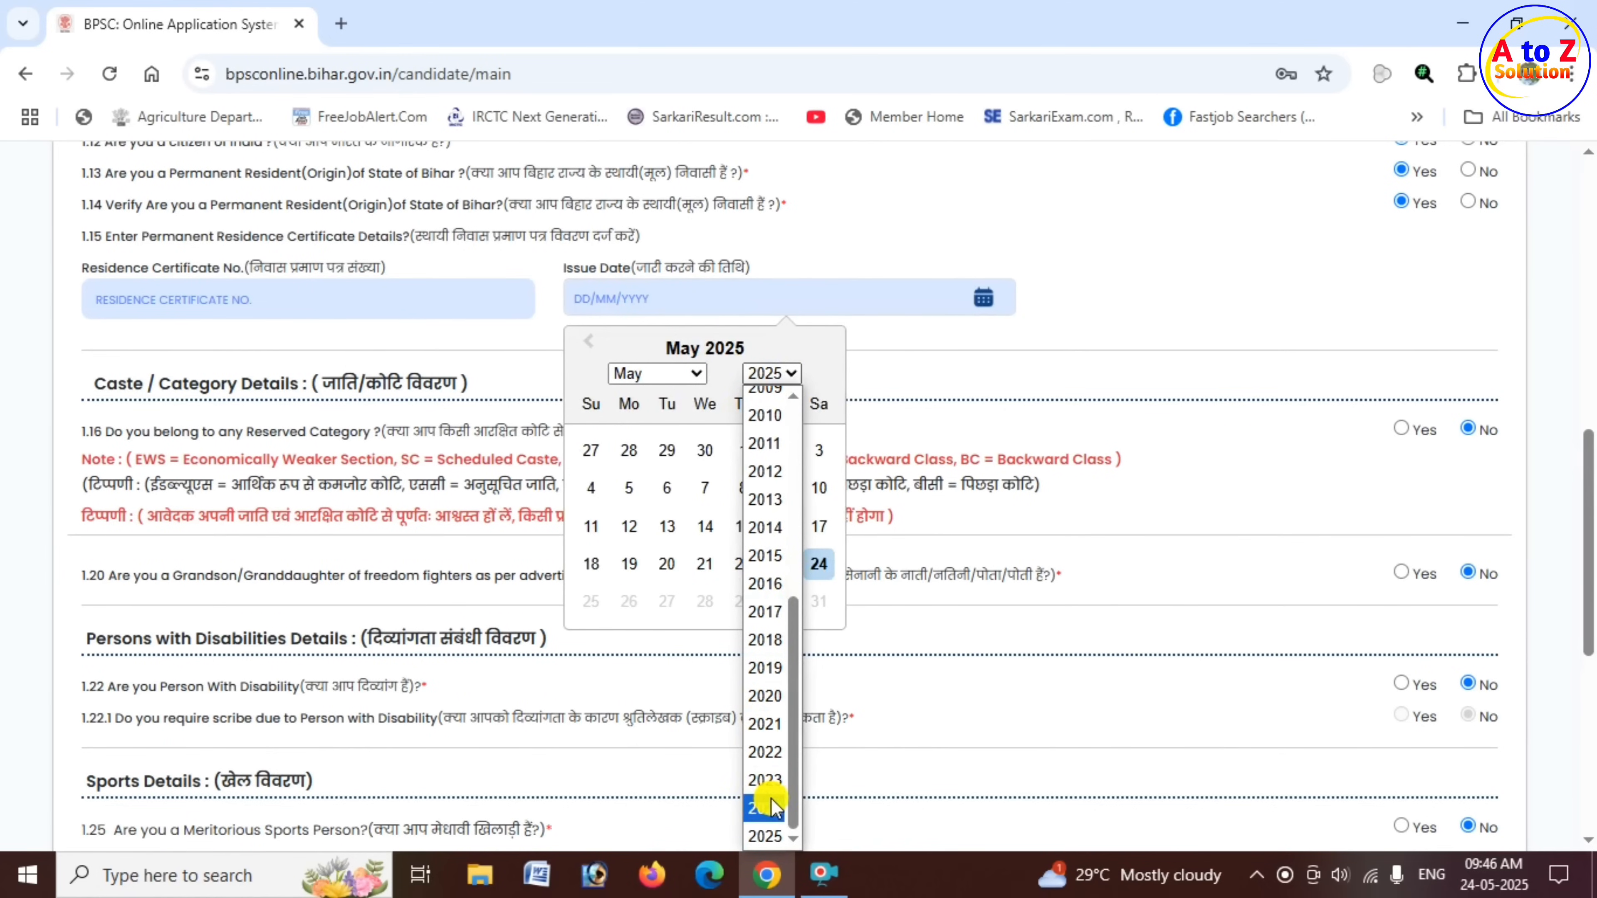
click(766, 817)
click(692, 373)
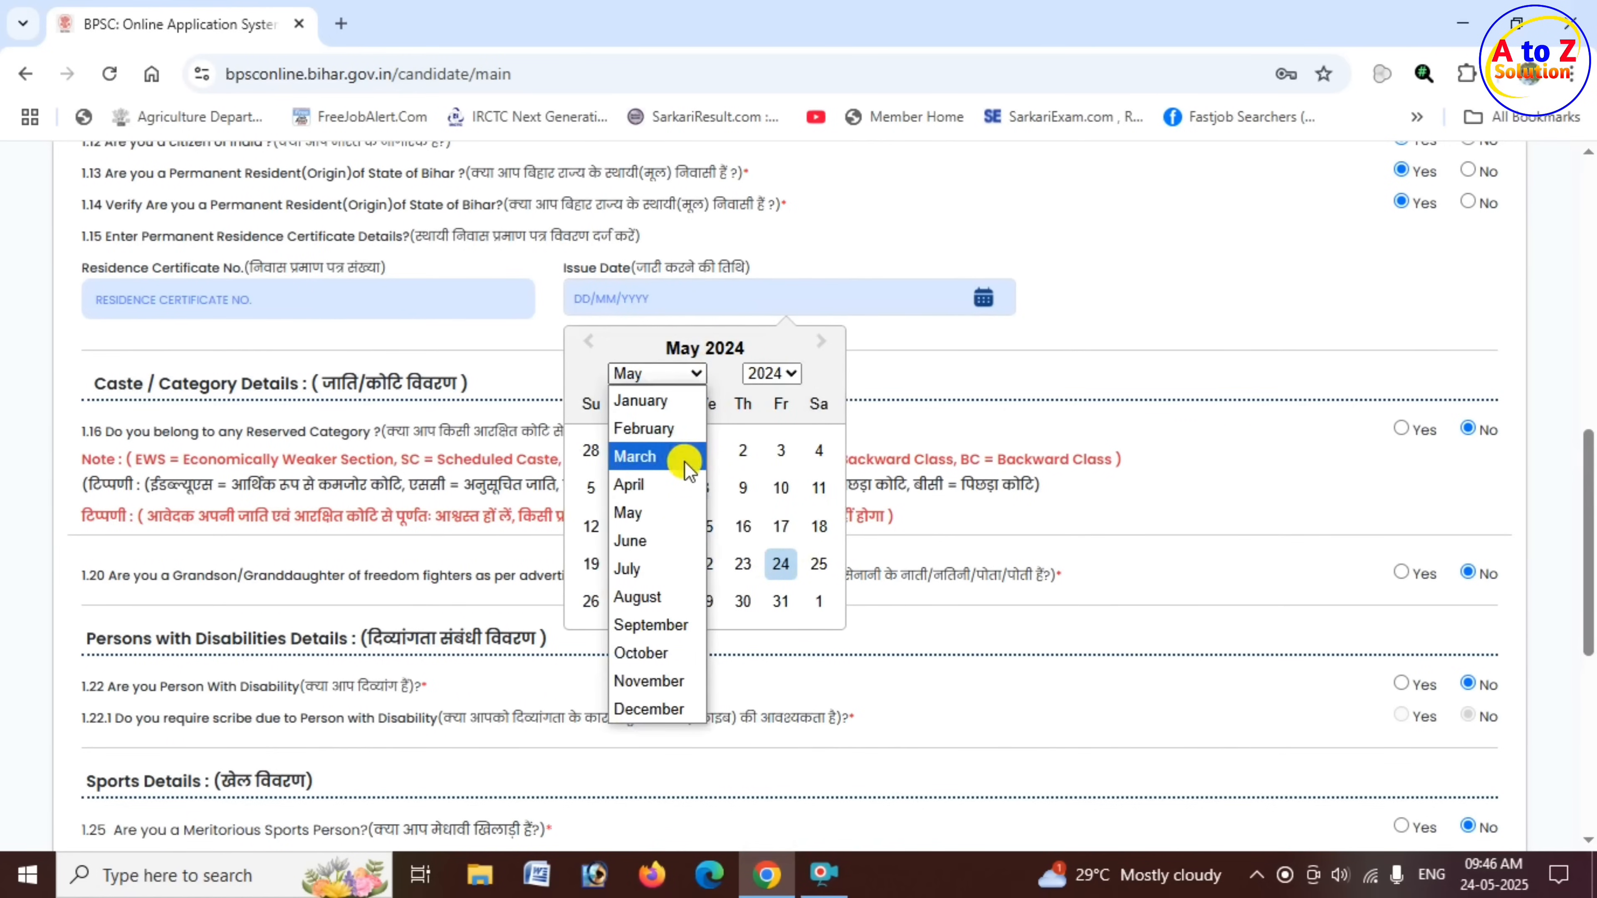
click(679, 484)
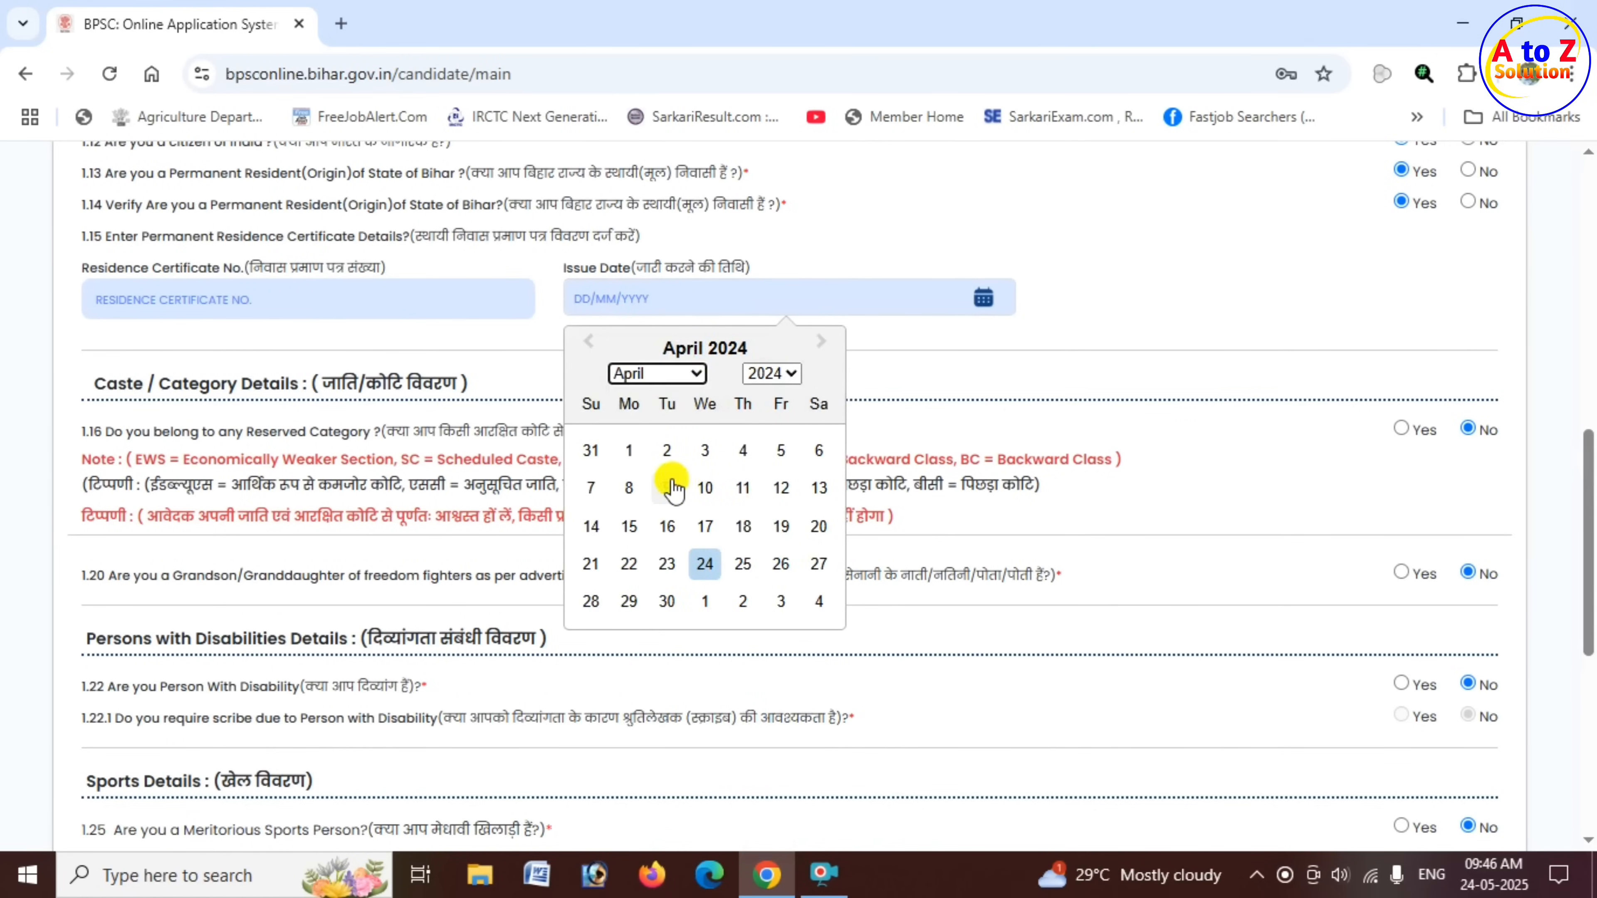
click(706, 529)
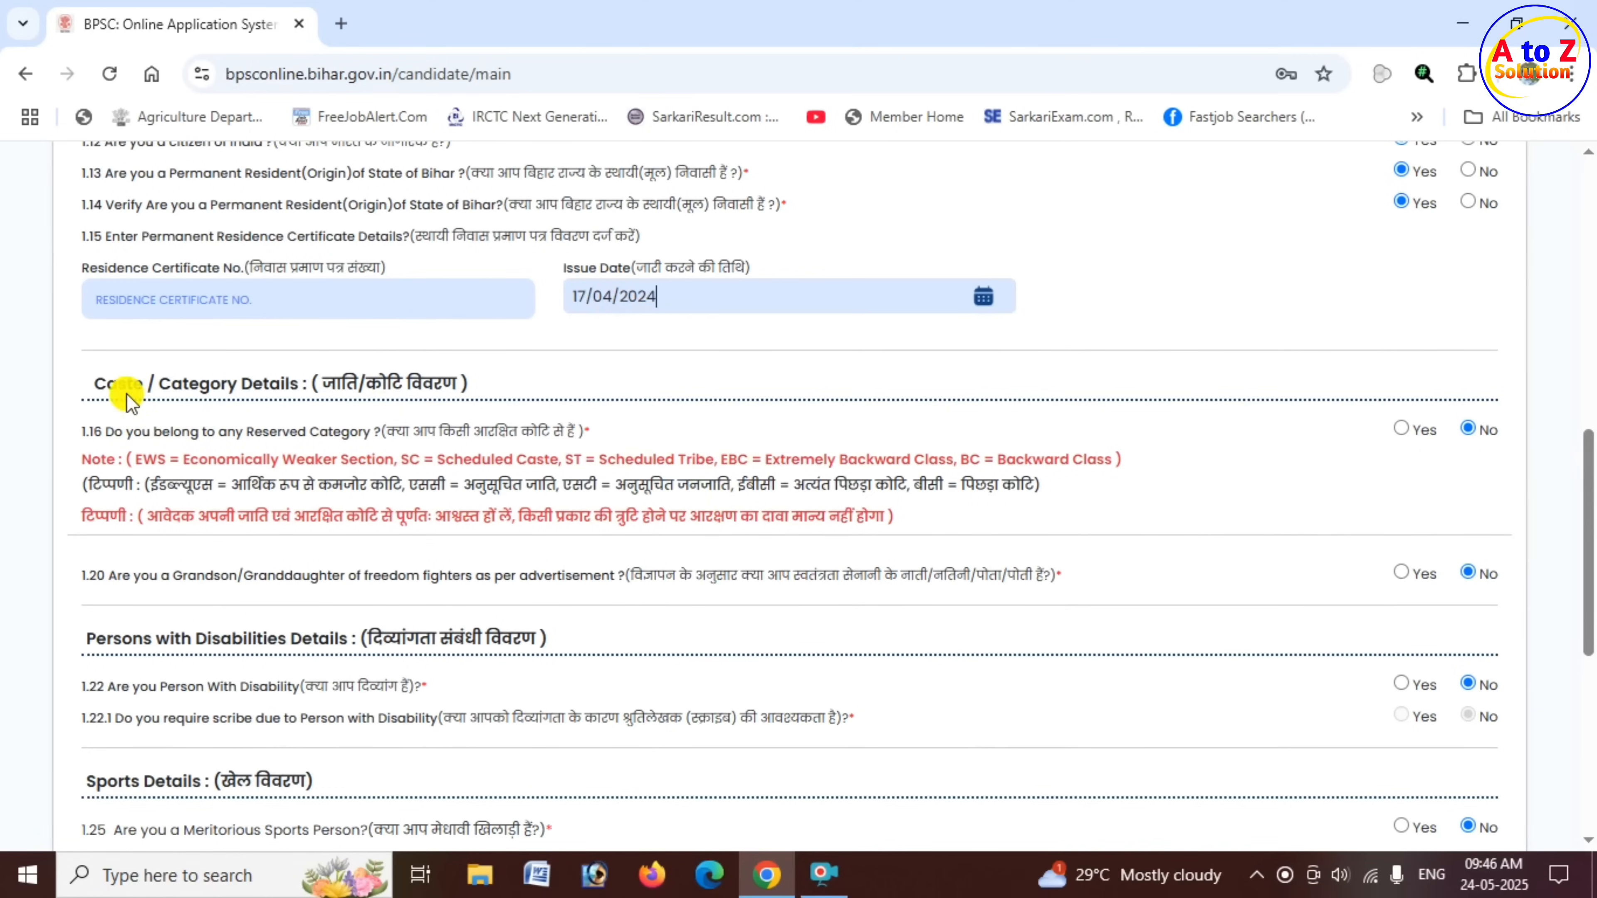
- Review the reserved category question under Caste / Category Details and the note explaining the EWS, SC, ST, EBC and BC abbreviations
drag(128, 383, 298, 383)
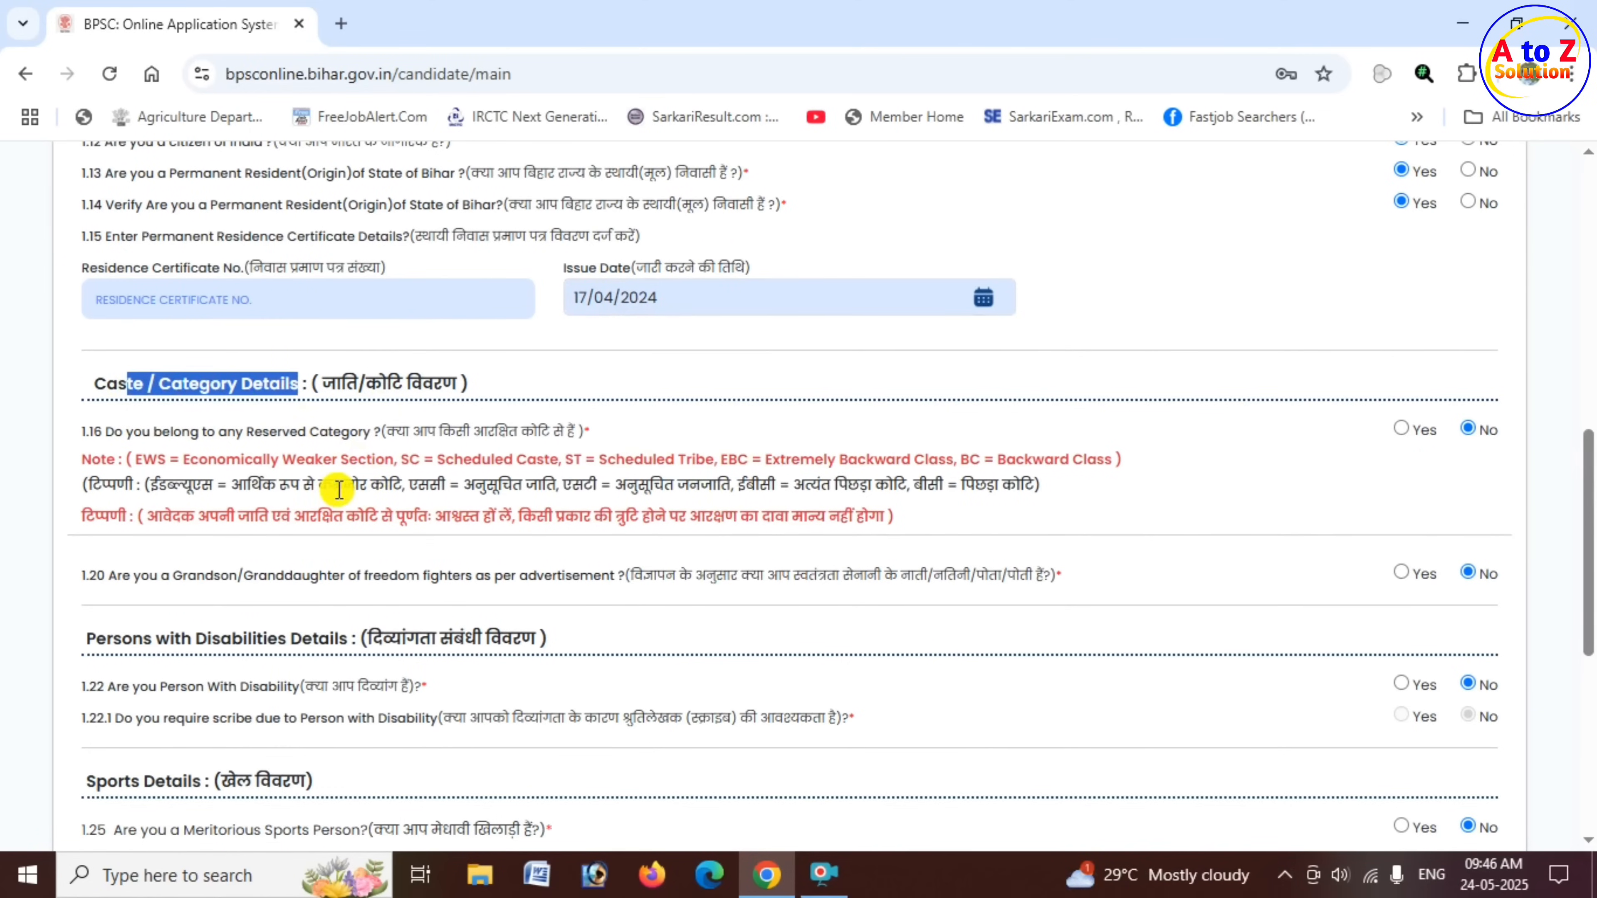
drag(114, 431, 195, 434)
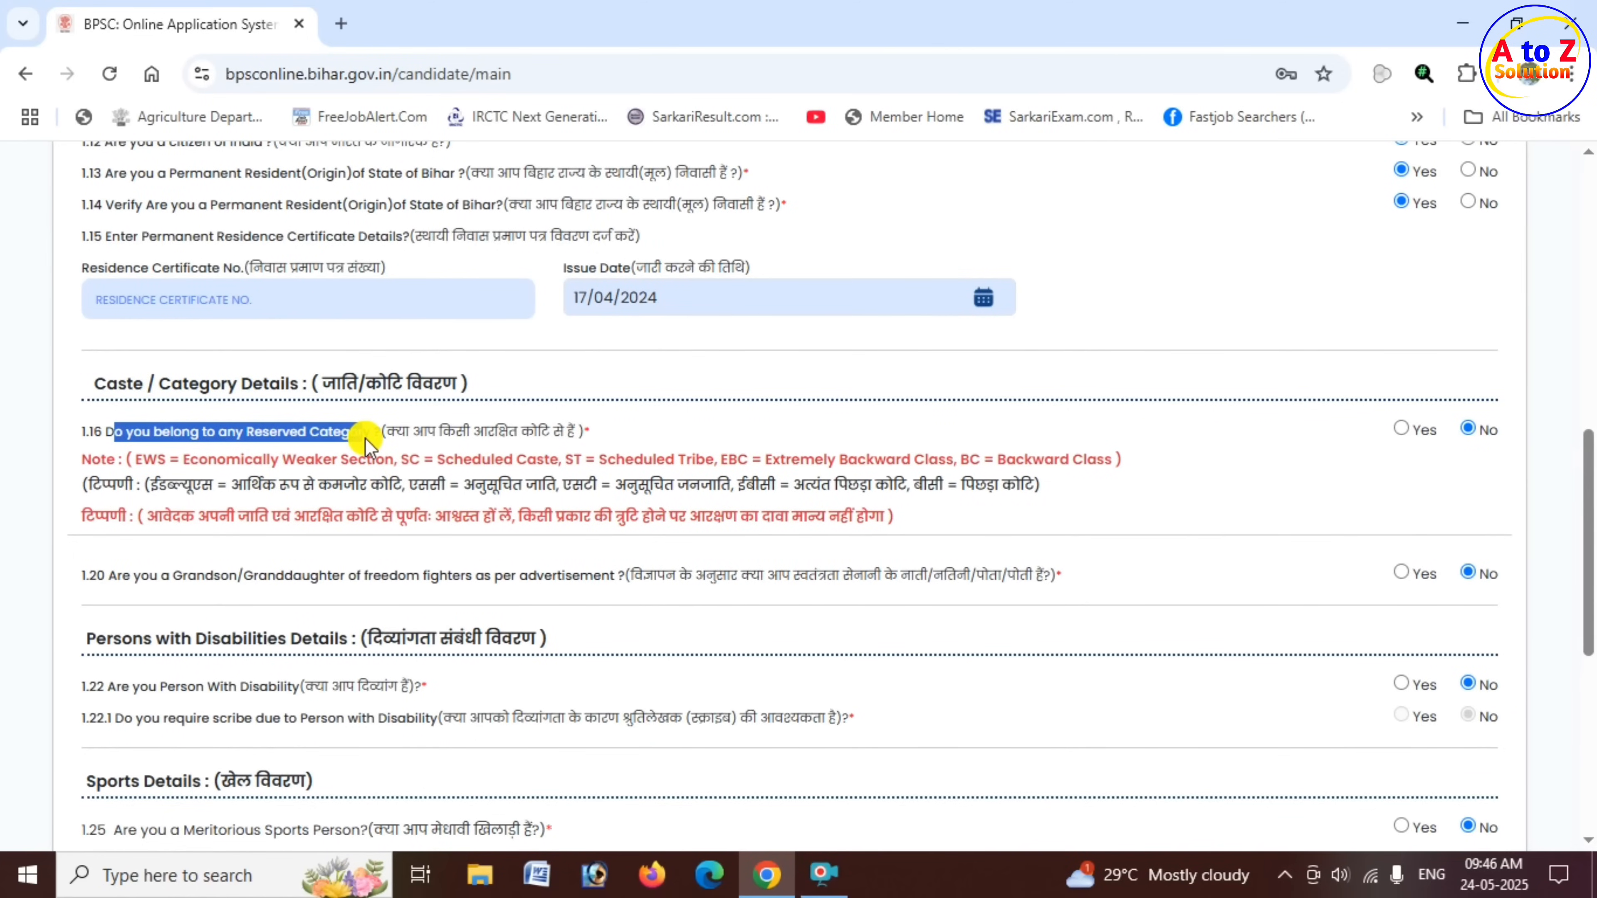
click(1121, 485)
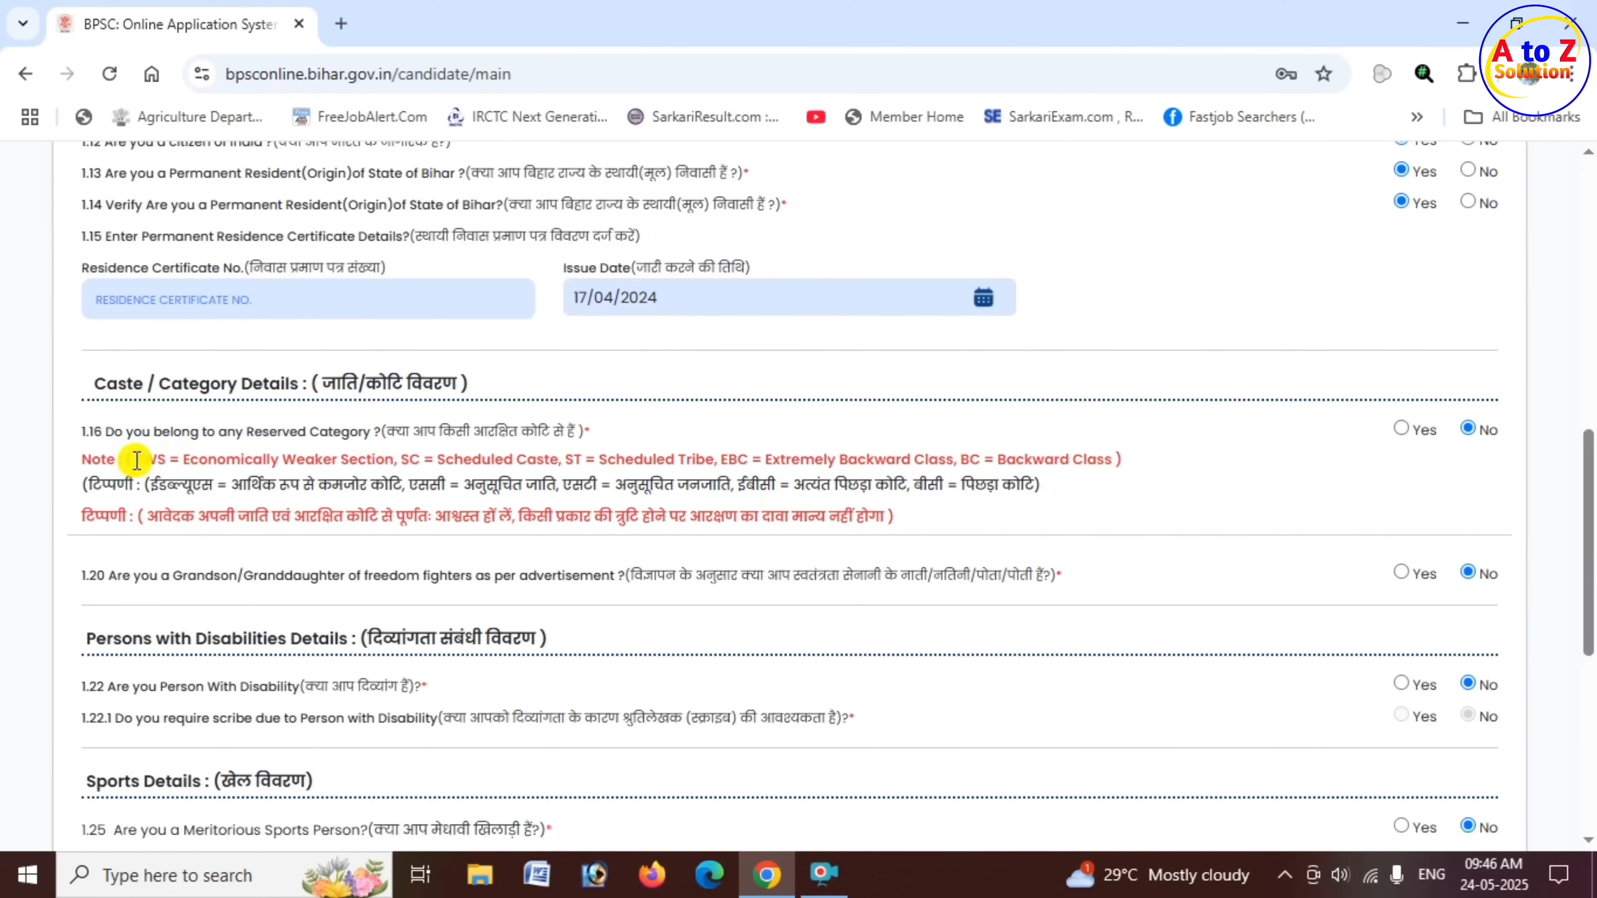
double_click(154, 459)
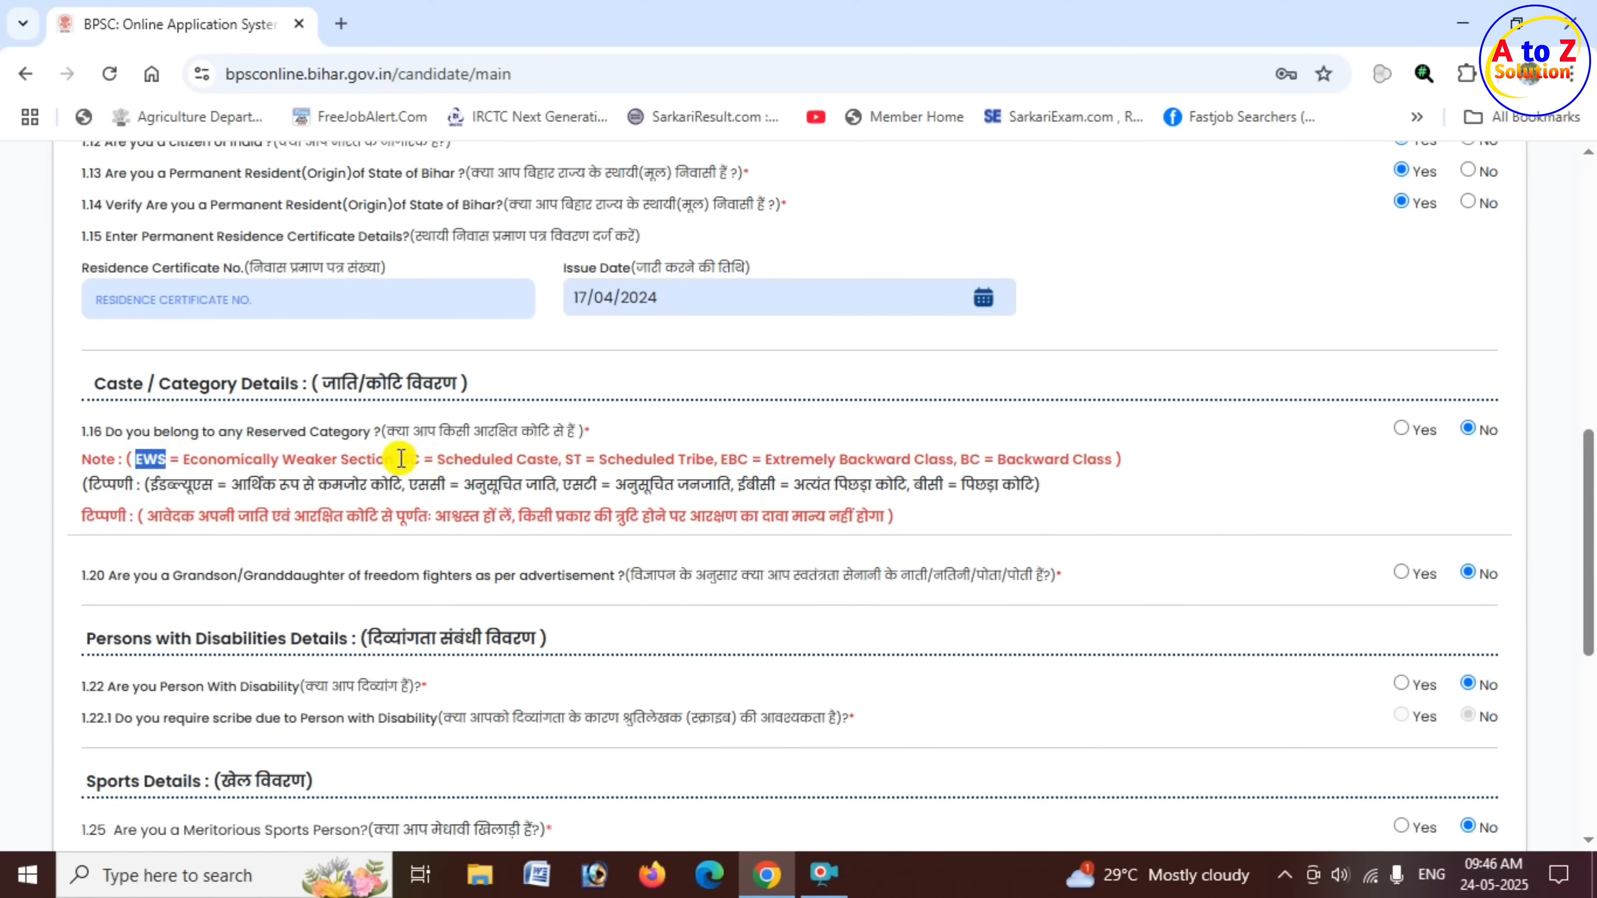
double_click(413, 459)
drag(559, 457, 594, 459)
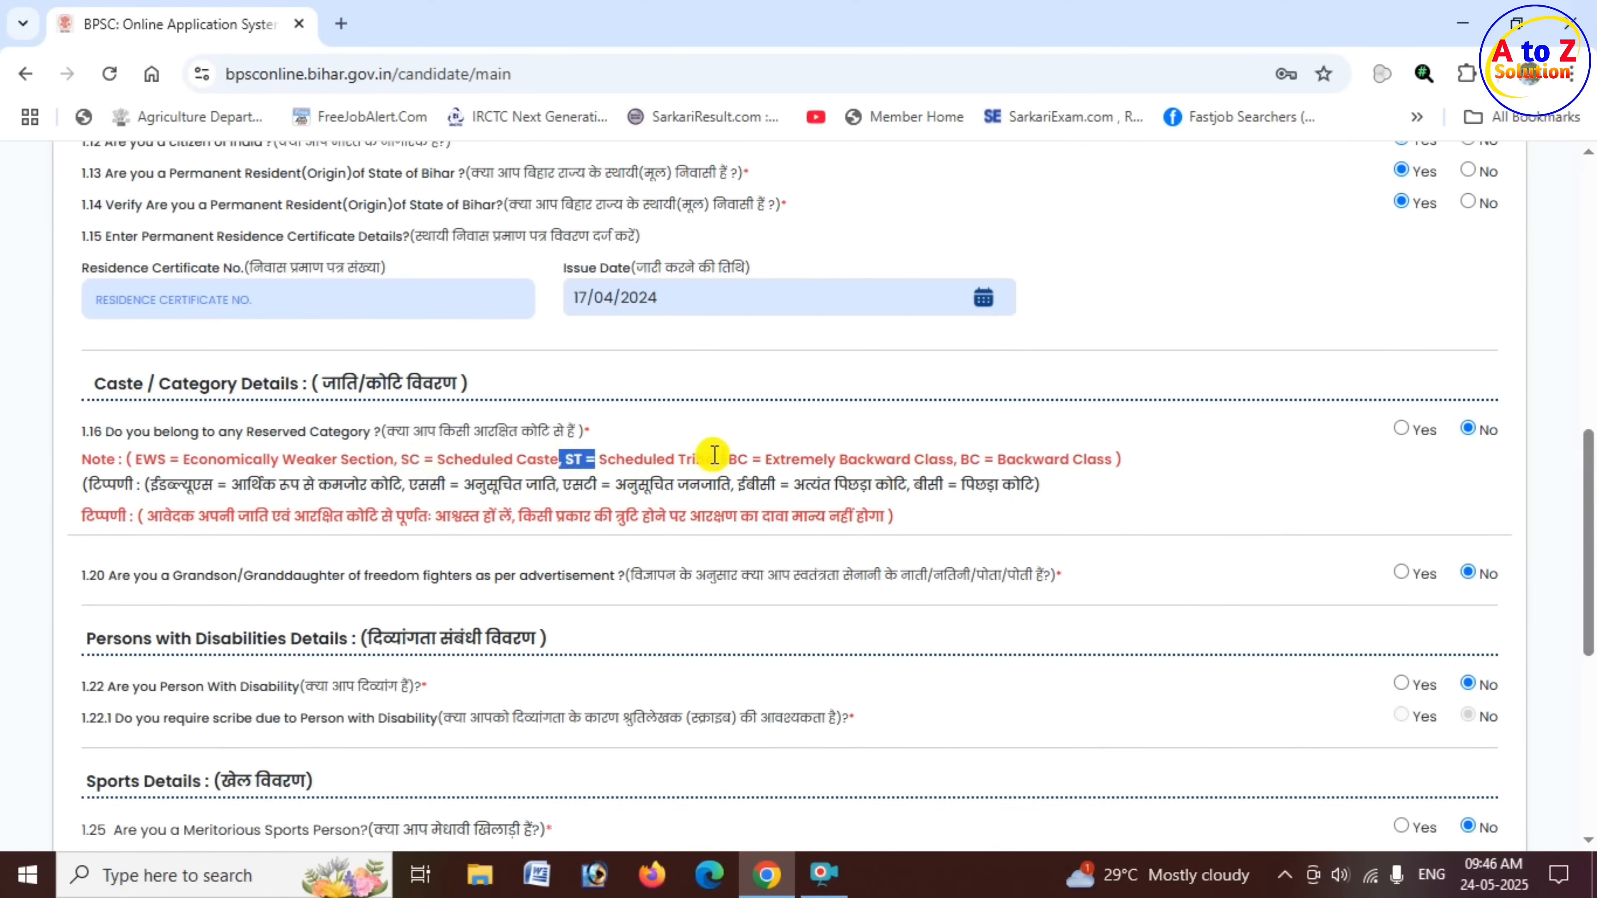
double_click(745, 458)
drag(954, 458, 1025, 458)
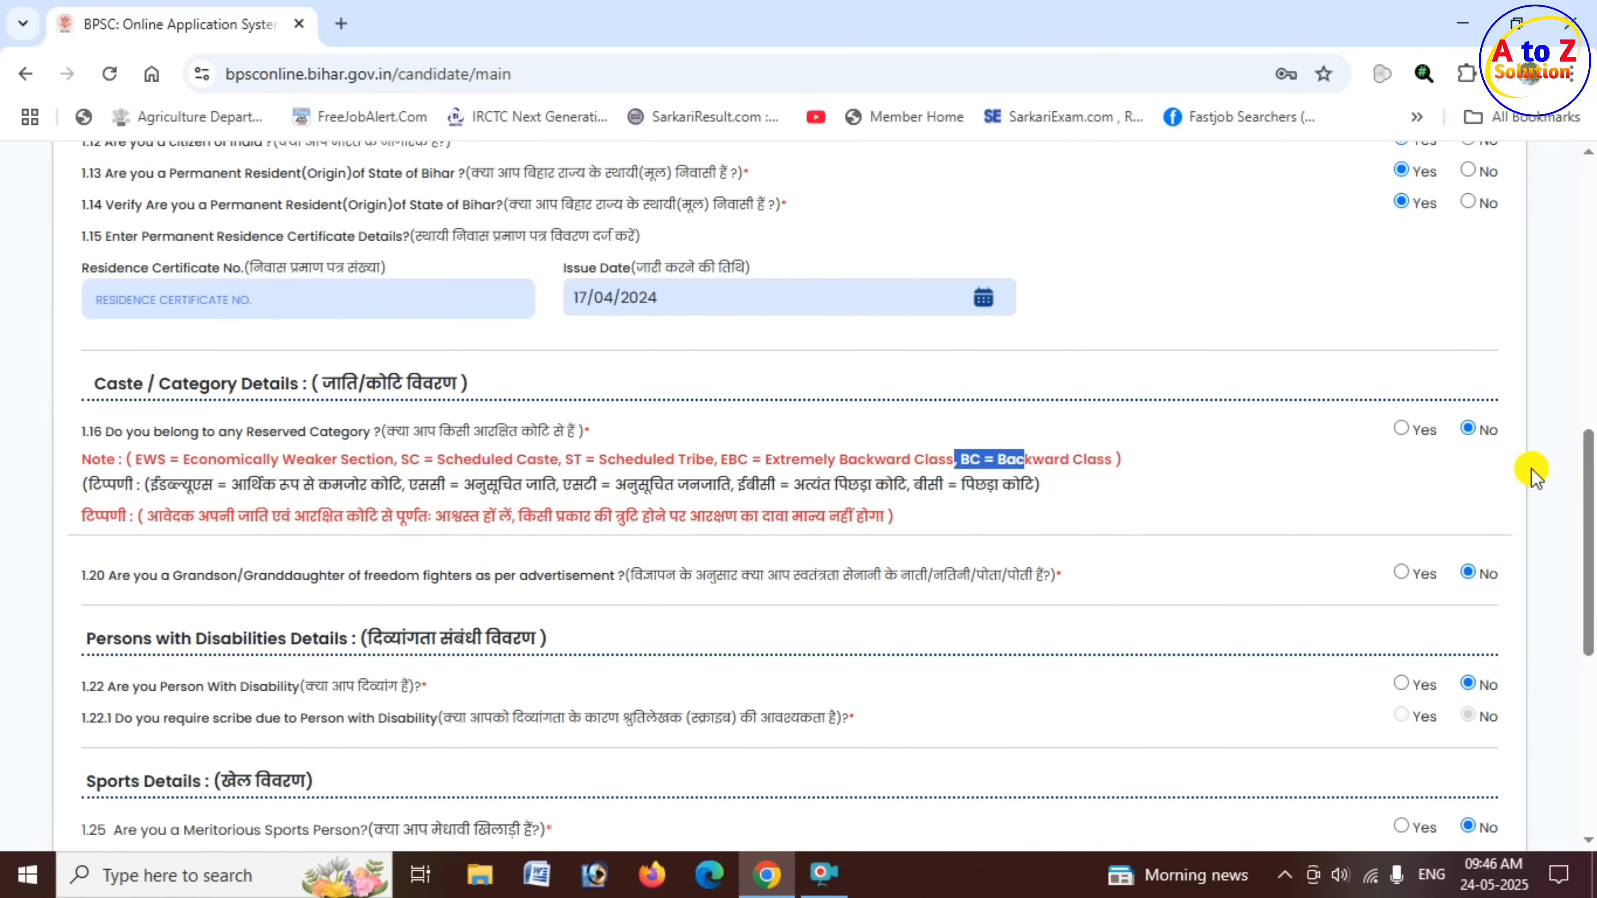
click(1309, 459)
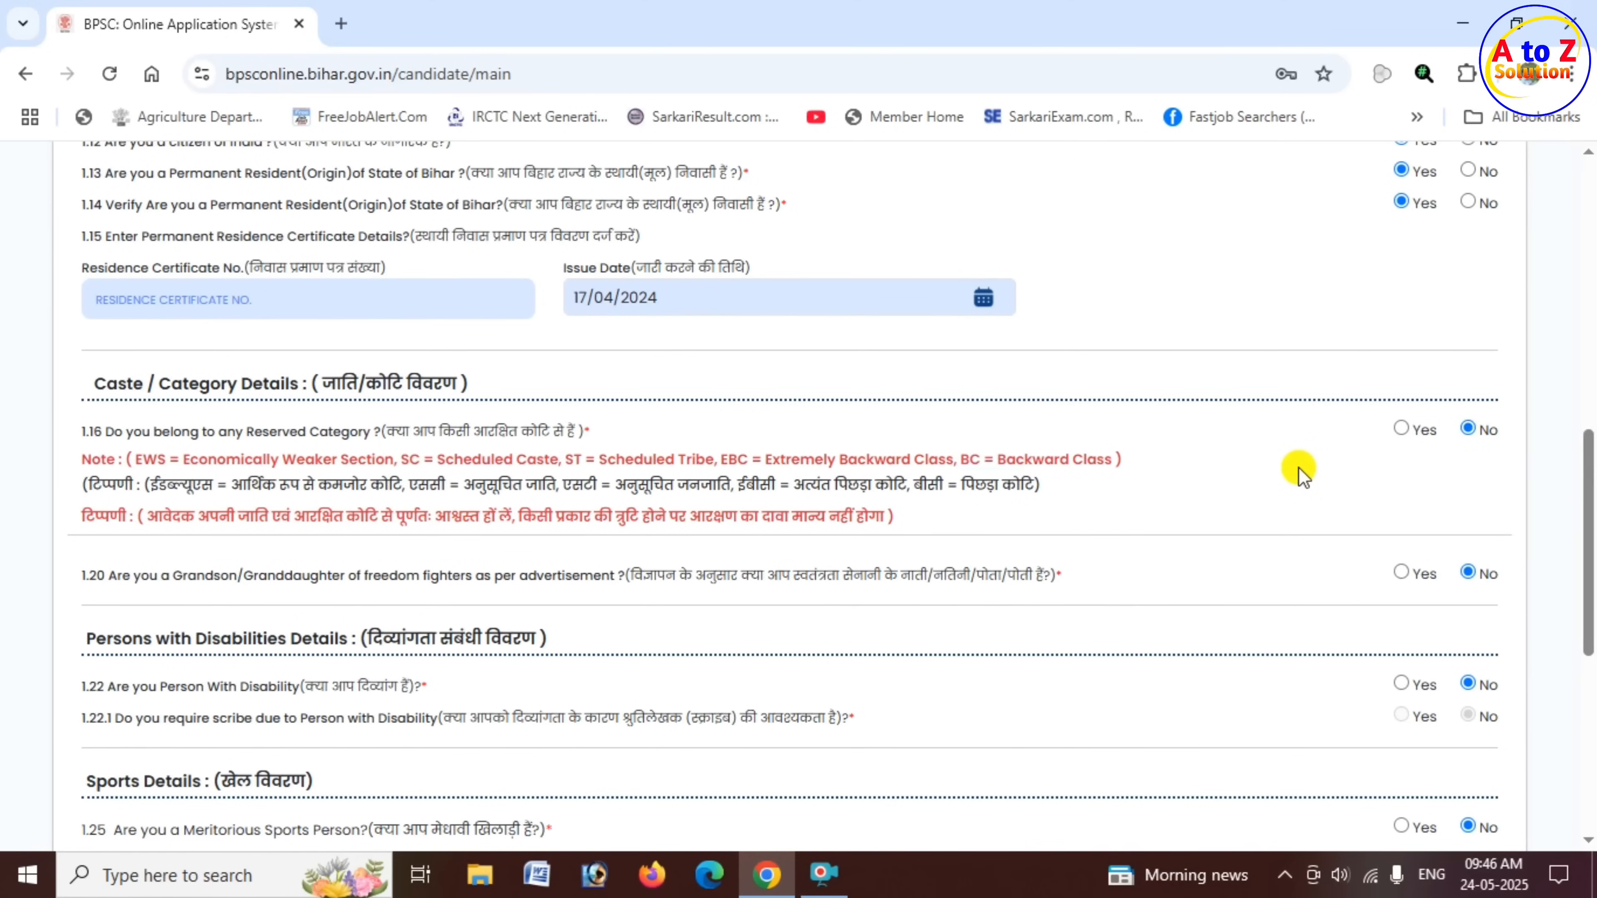
- Answer Yes to belonging to a reserved category and set both the category code and its verification to EBC
click(1402, 428)
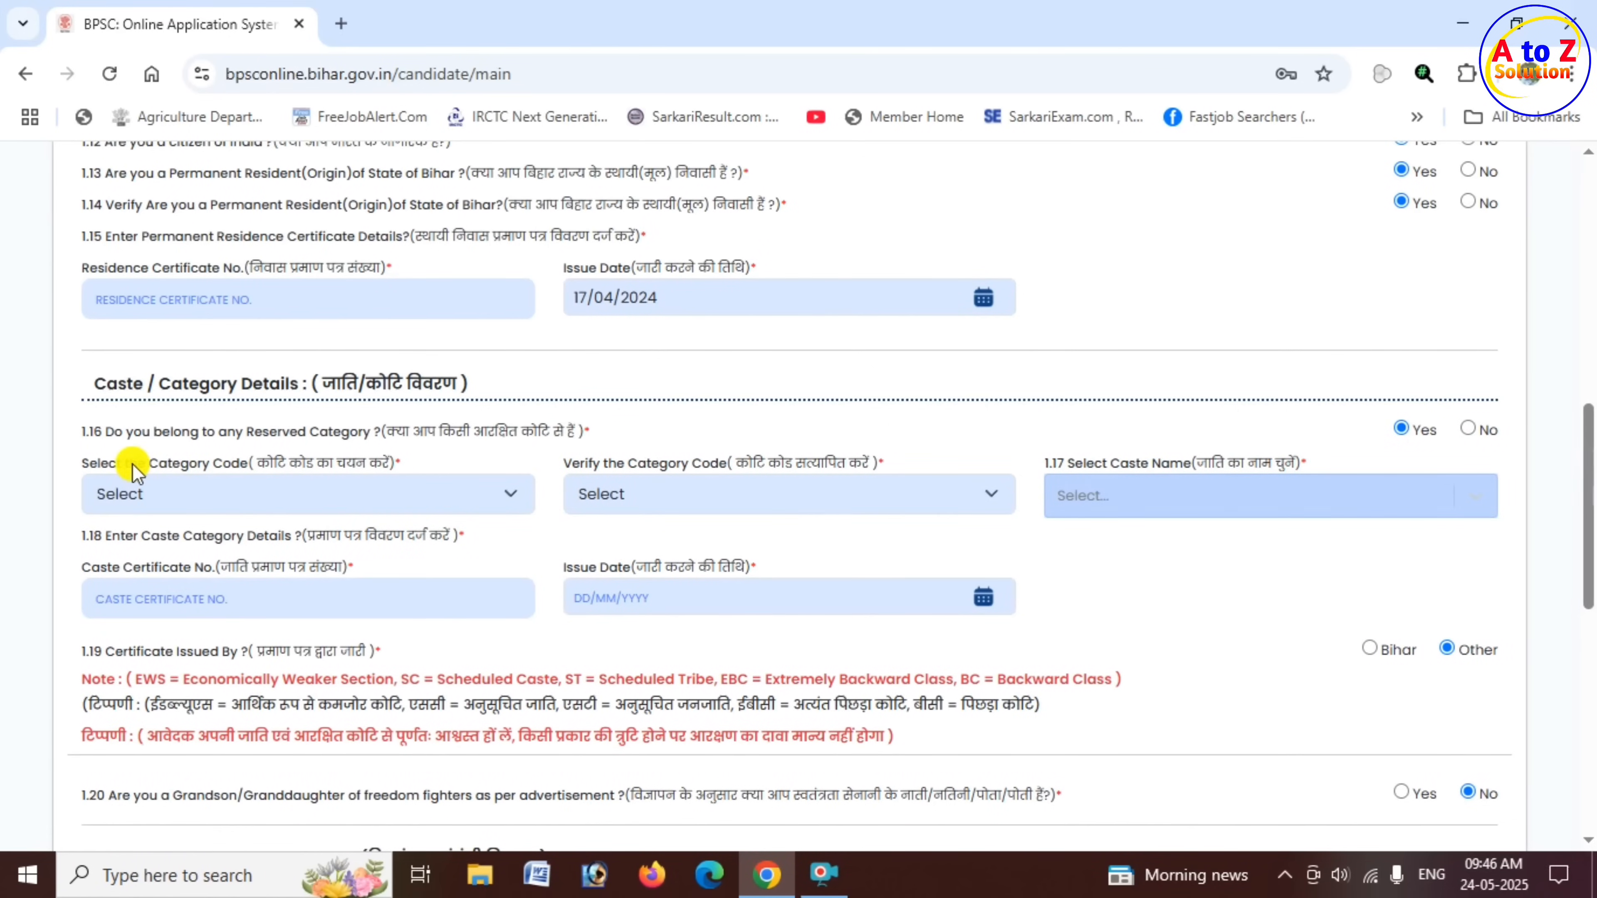
drag(130, 463, 276, 478)
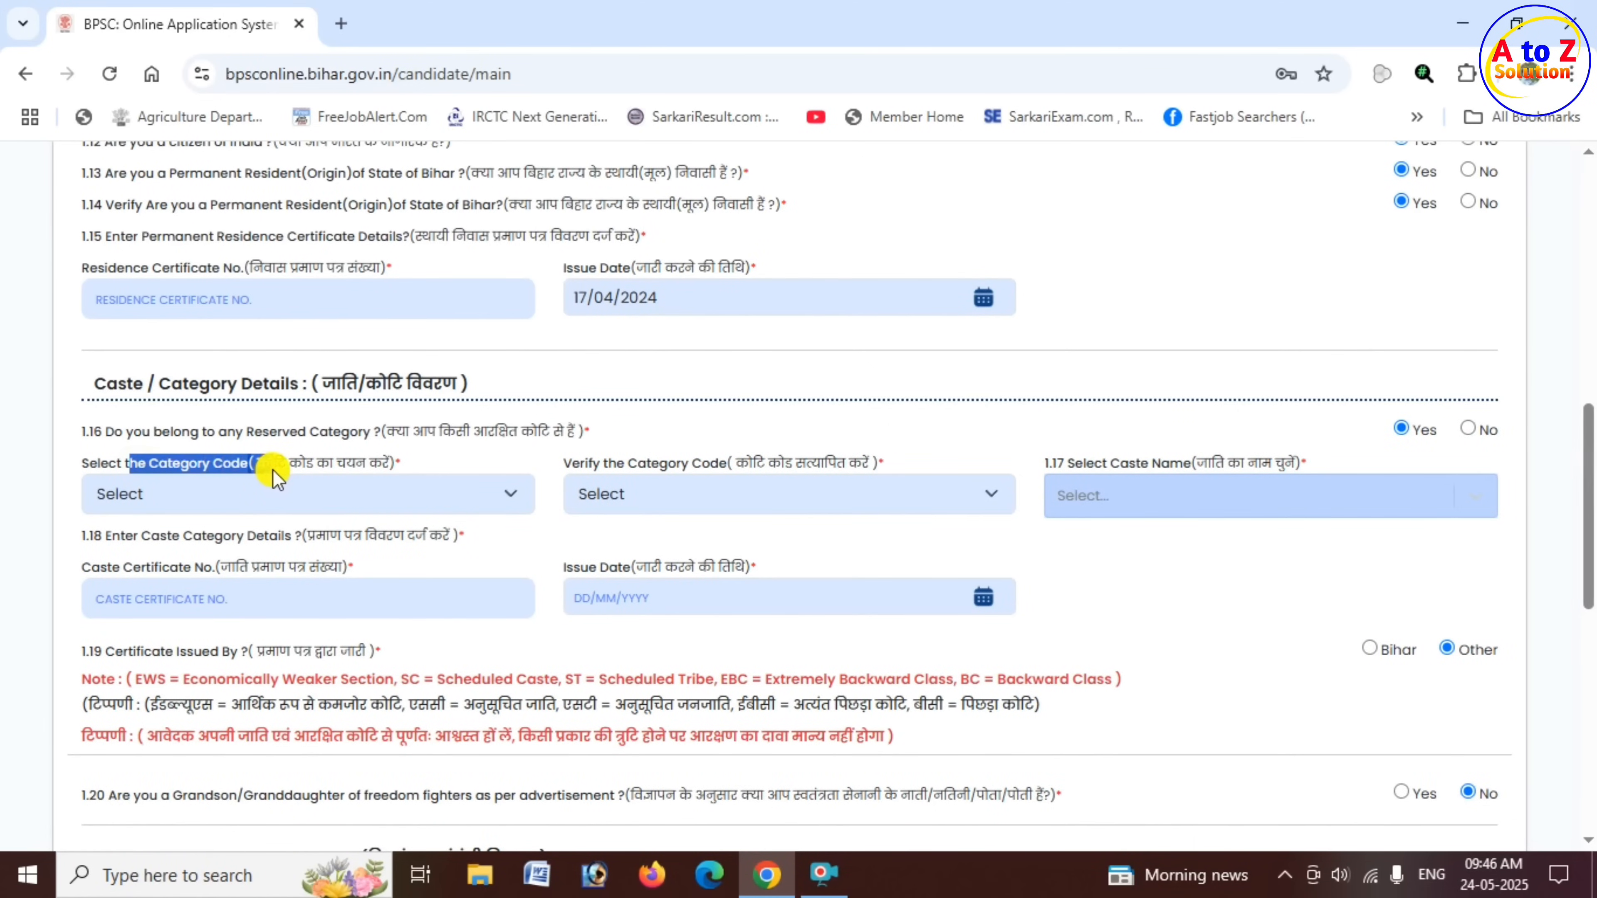
click(445, 500)
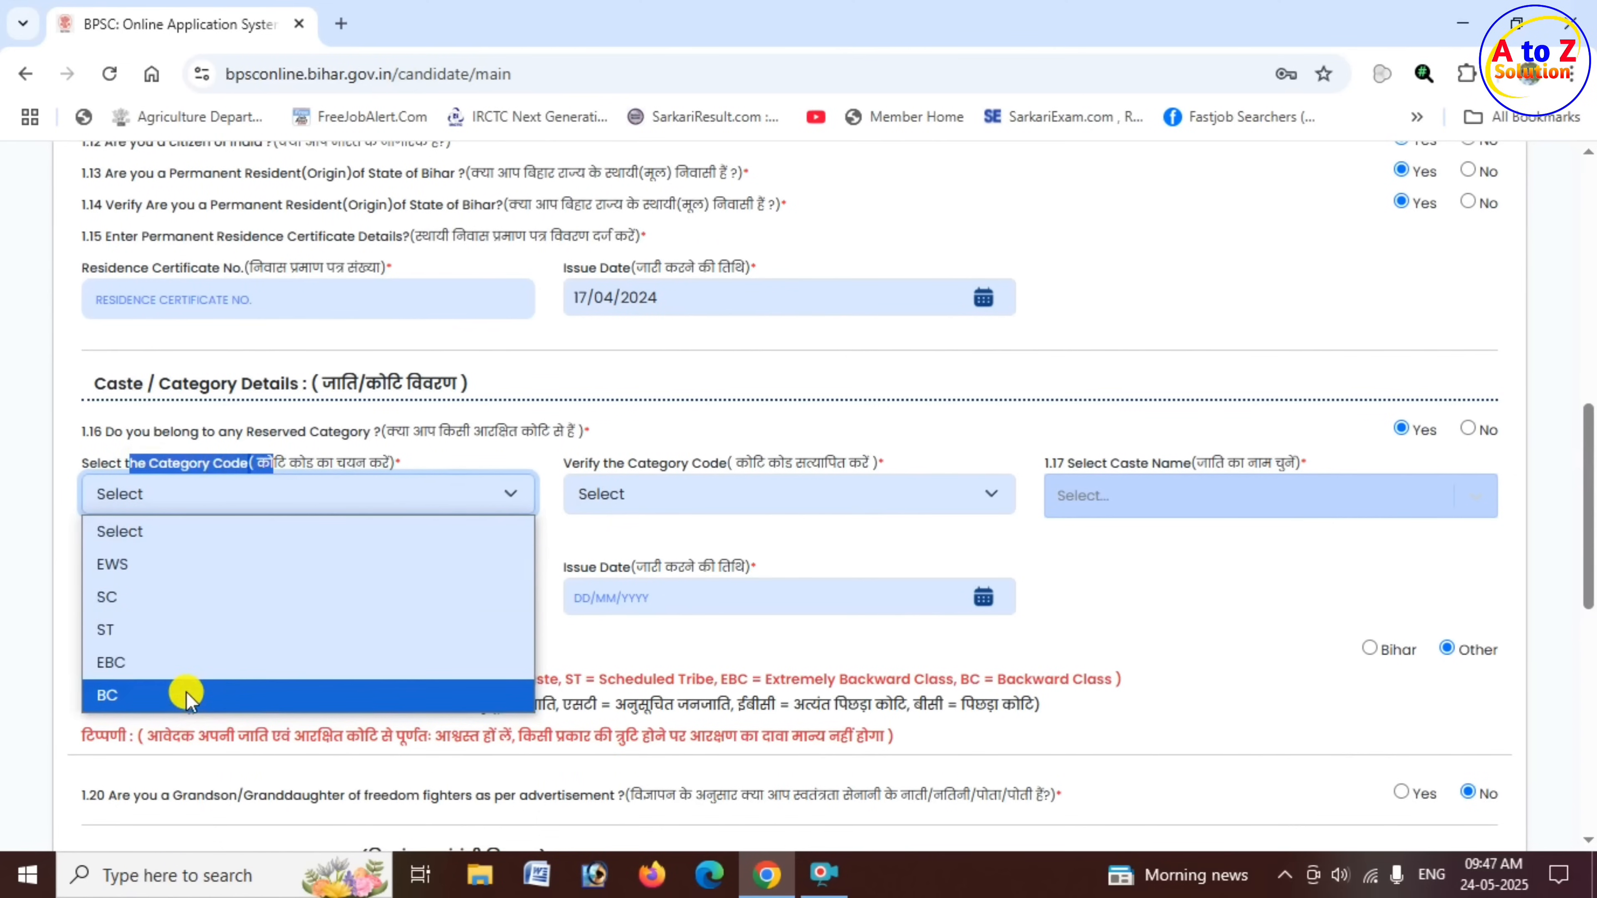
click(161, 663)
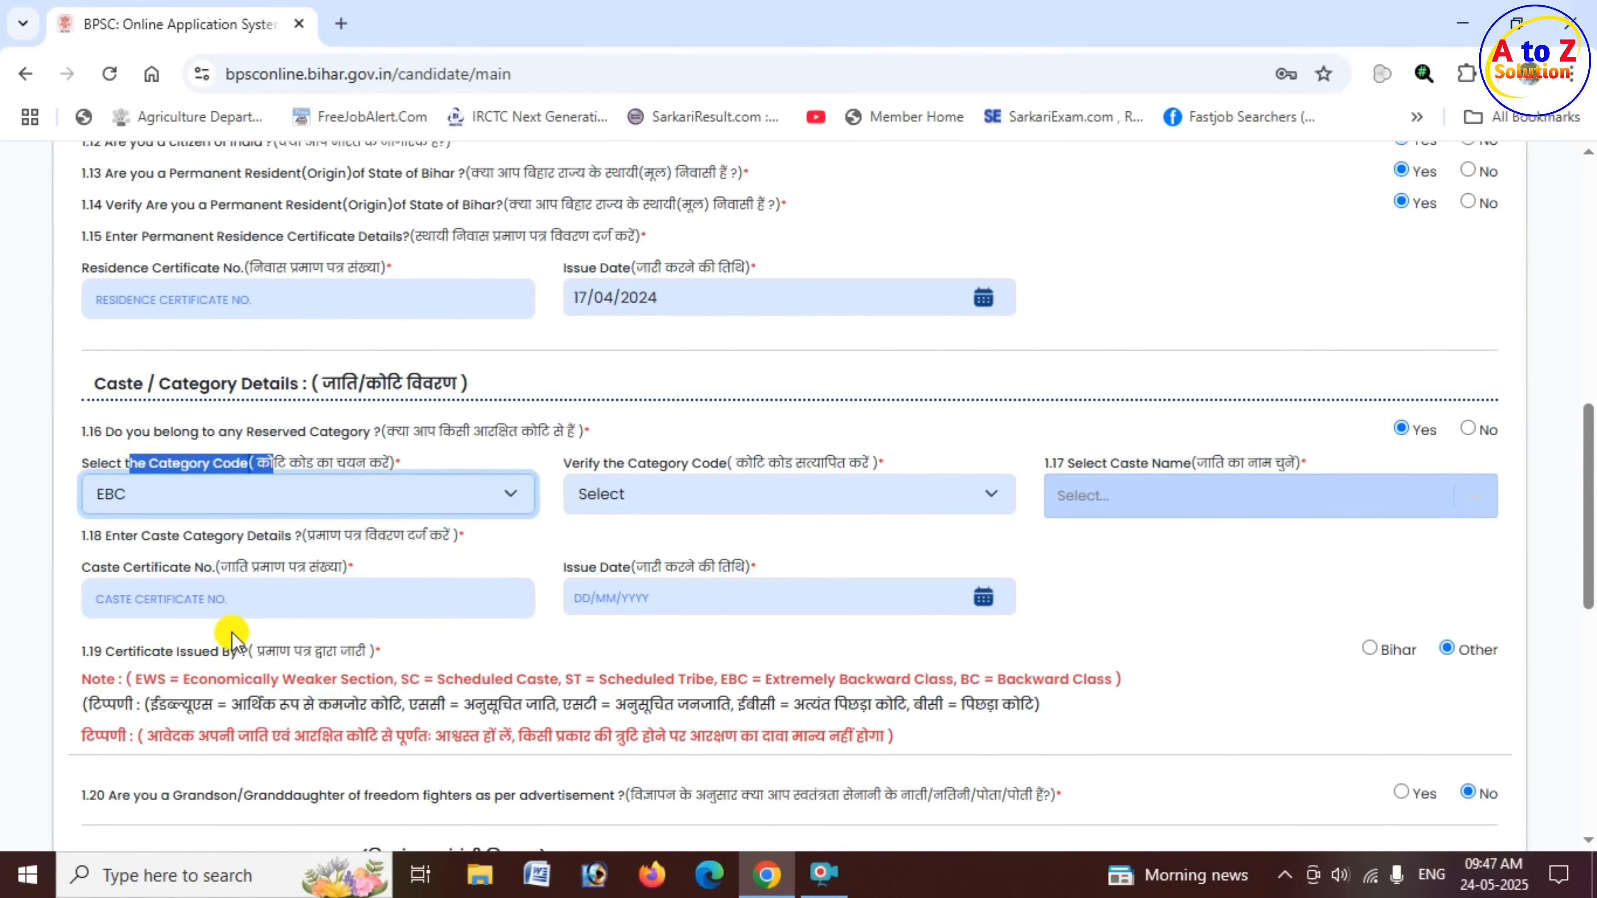
click(653, 497)
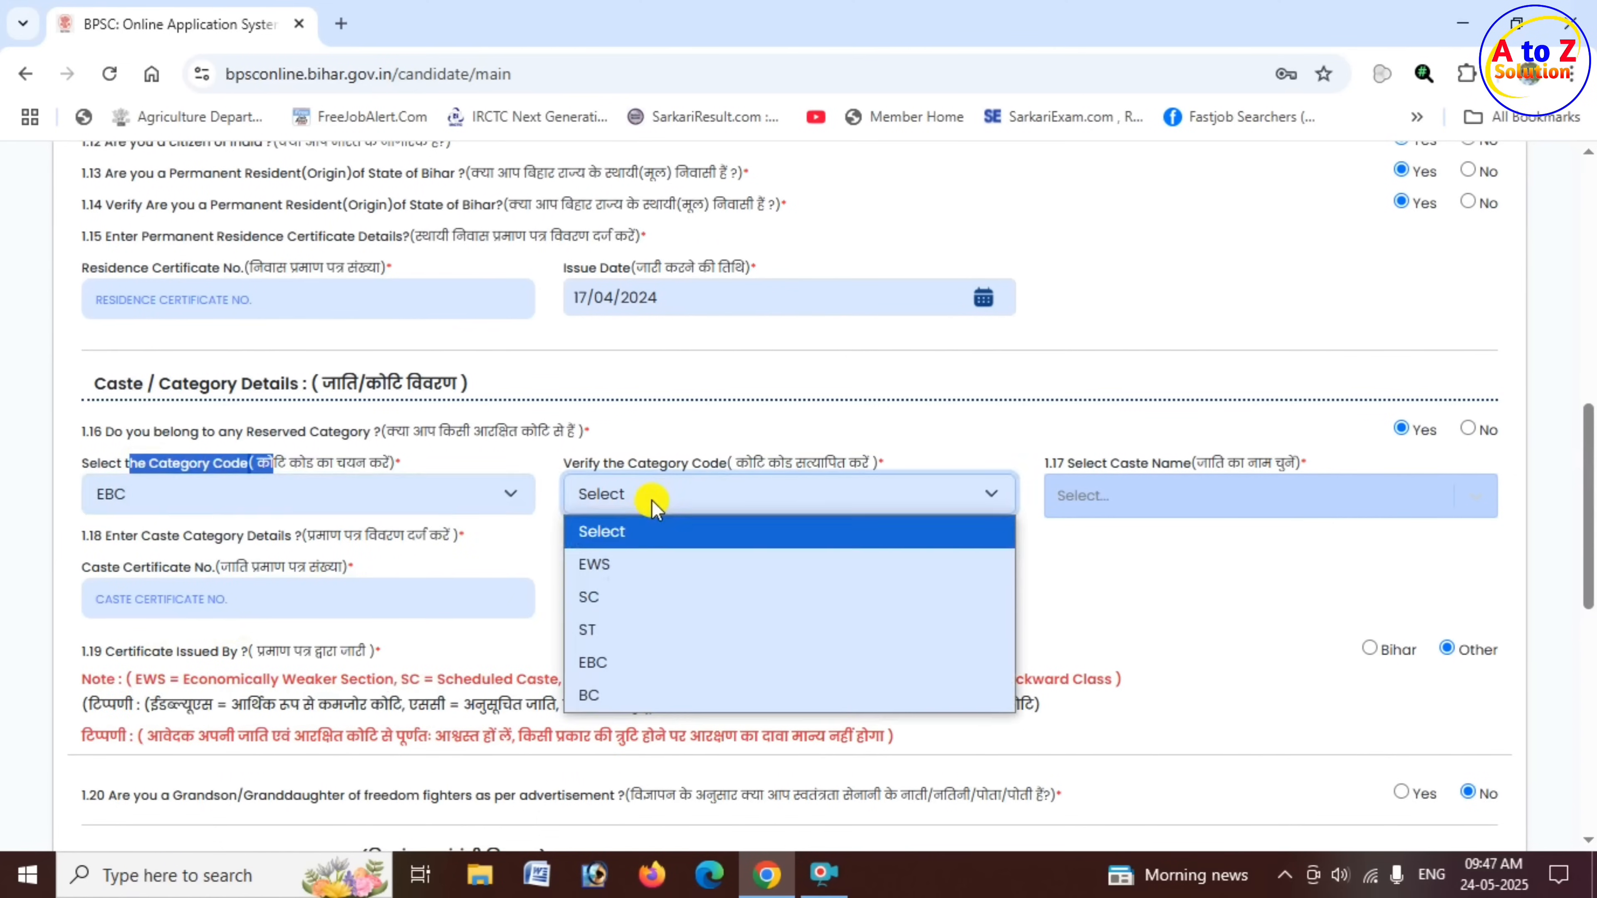
click(628, 658)
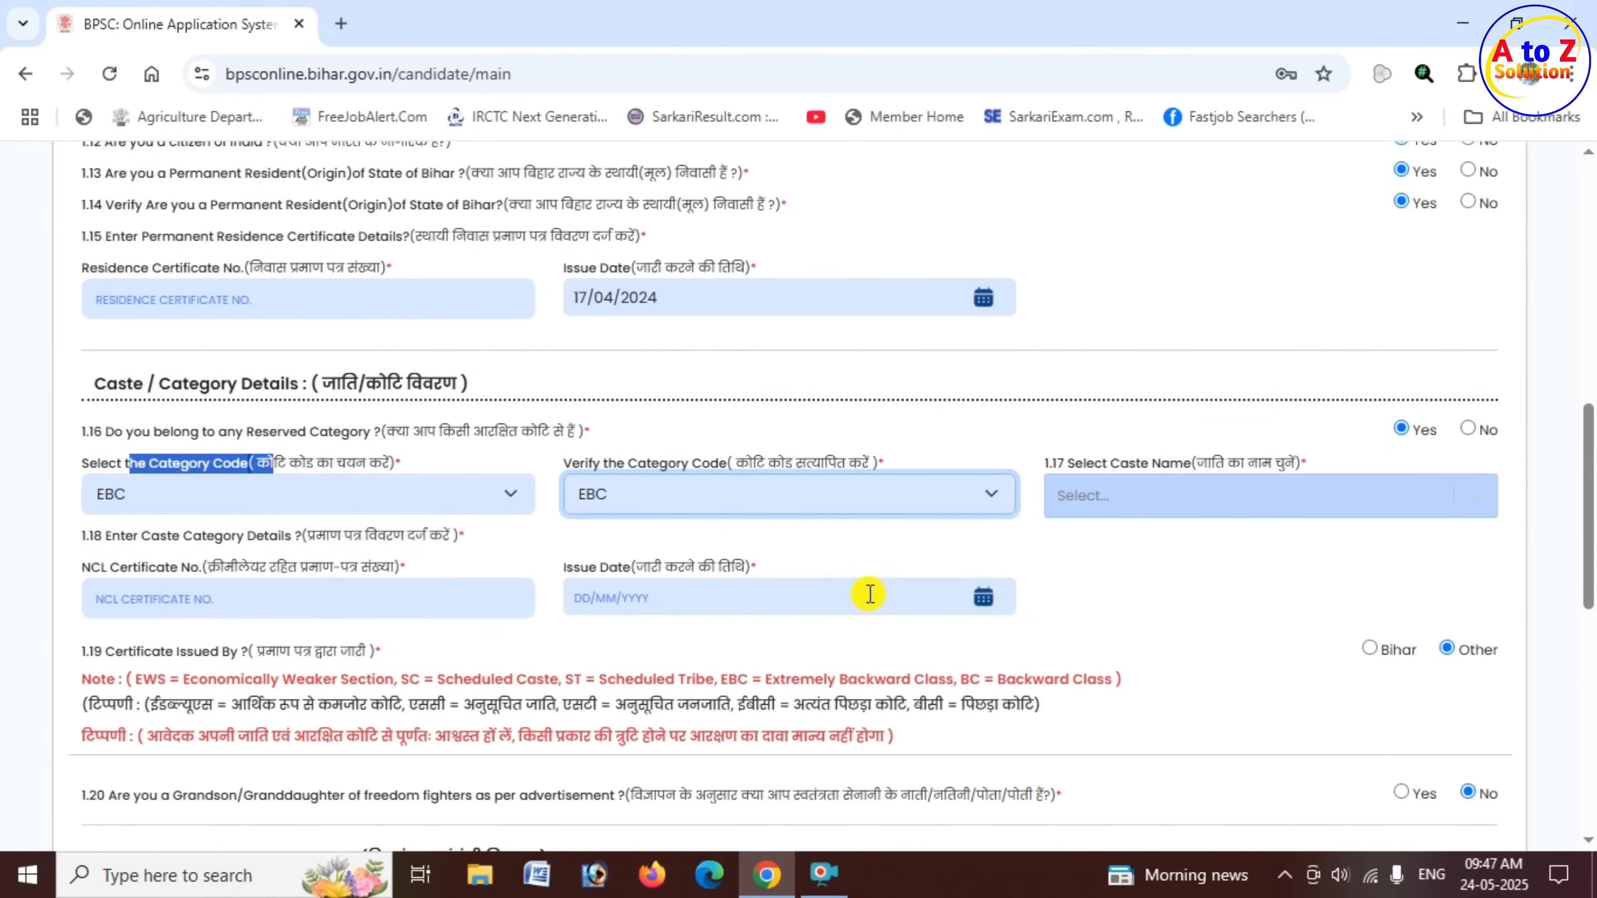
- Find and select Dangi as the caste name in the Caste / Category Details section
drag(1083, 464, 1142, 472)
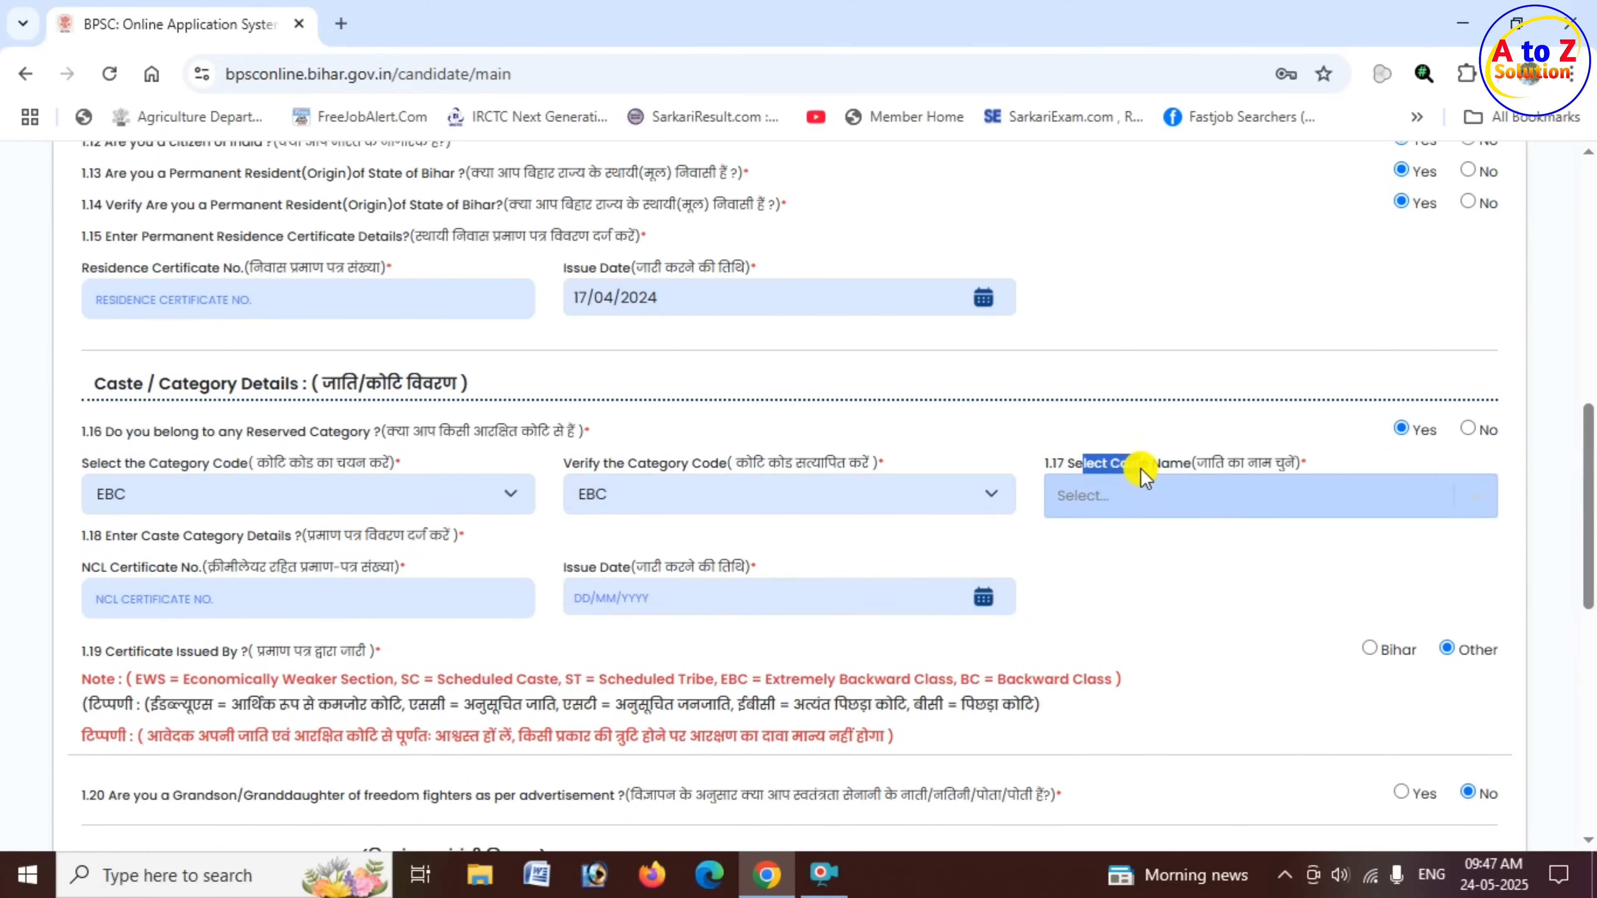
click(1162, 498)
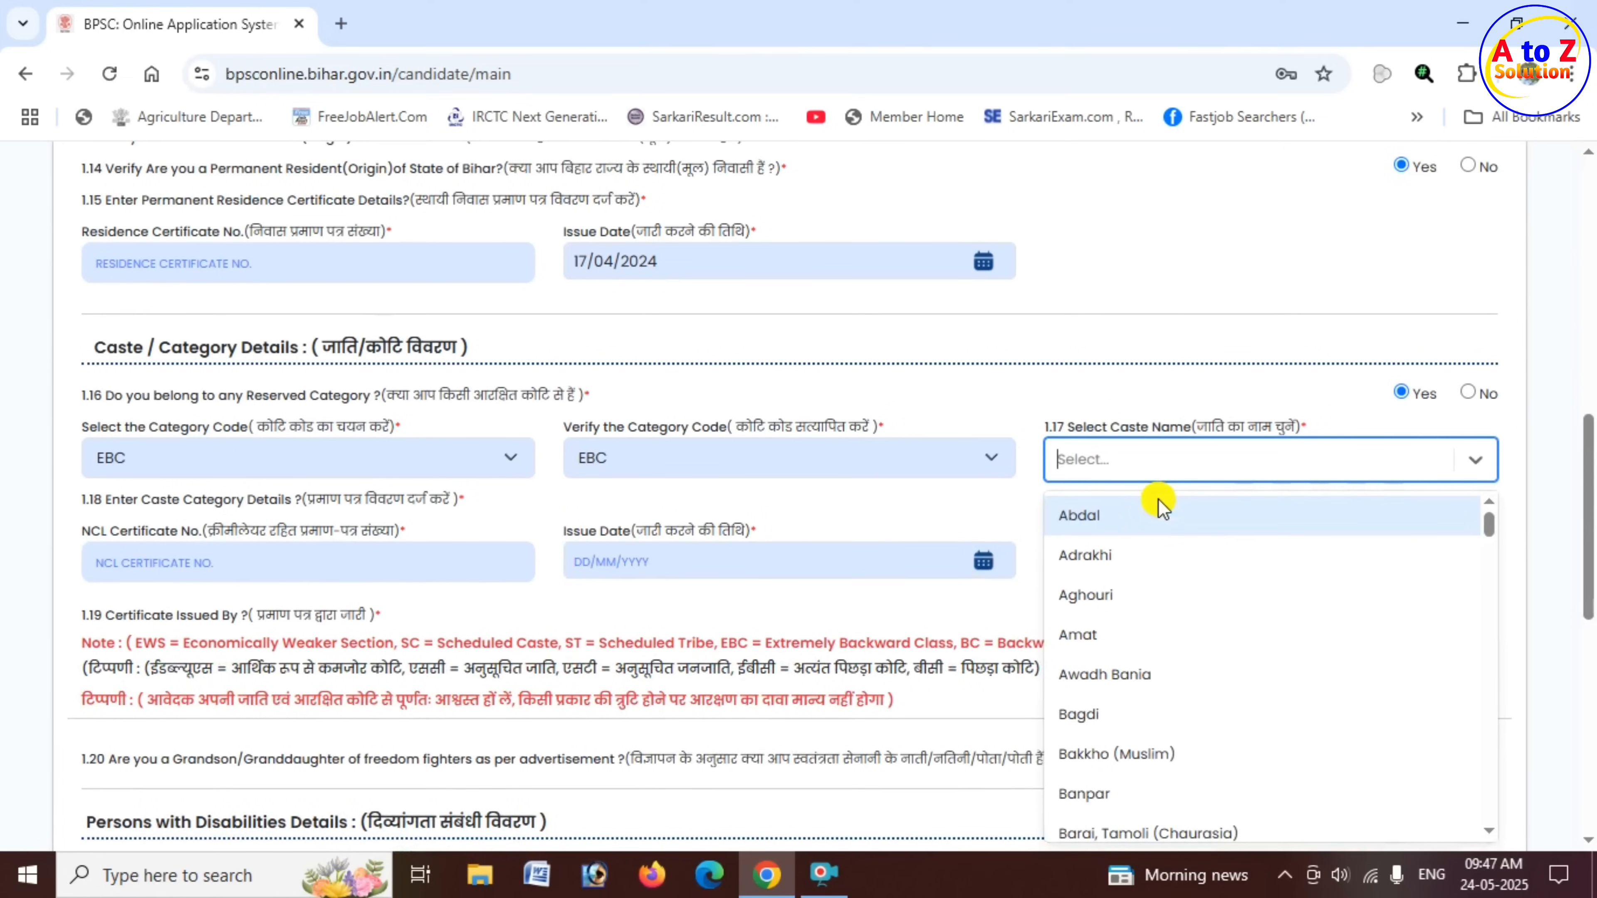
text(DANGI)
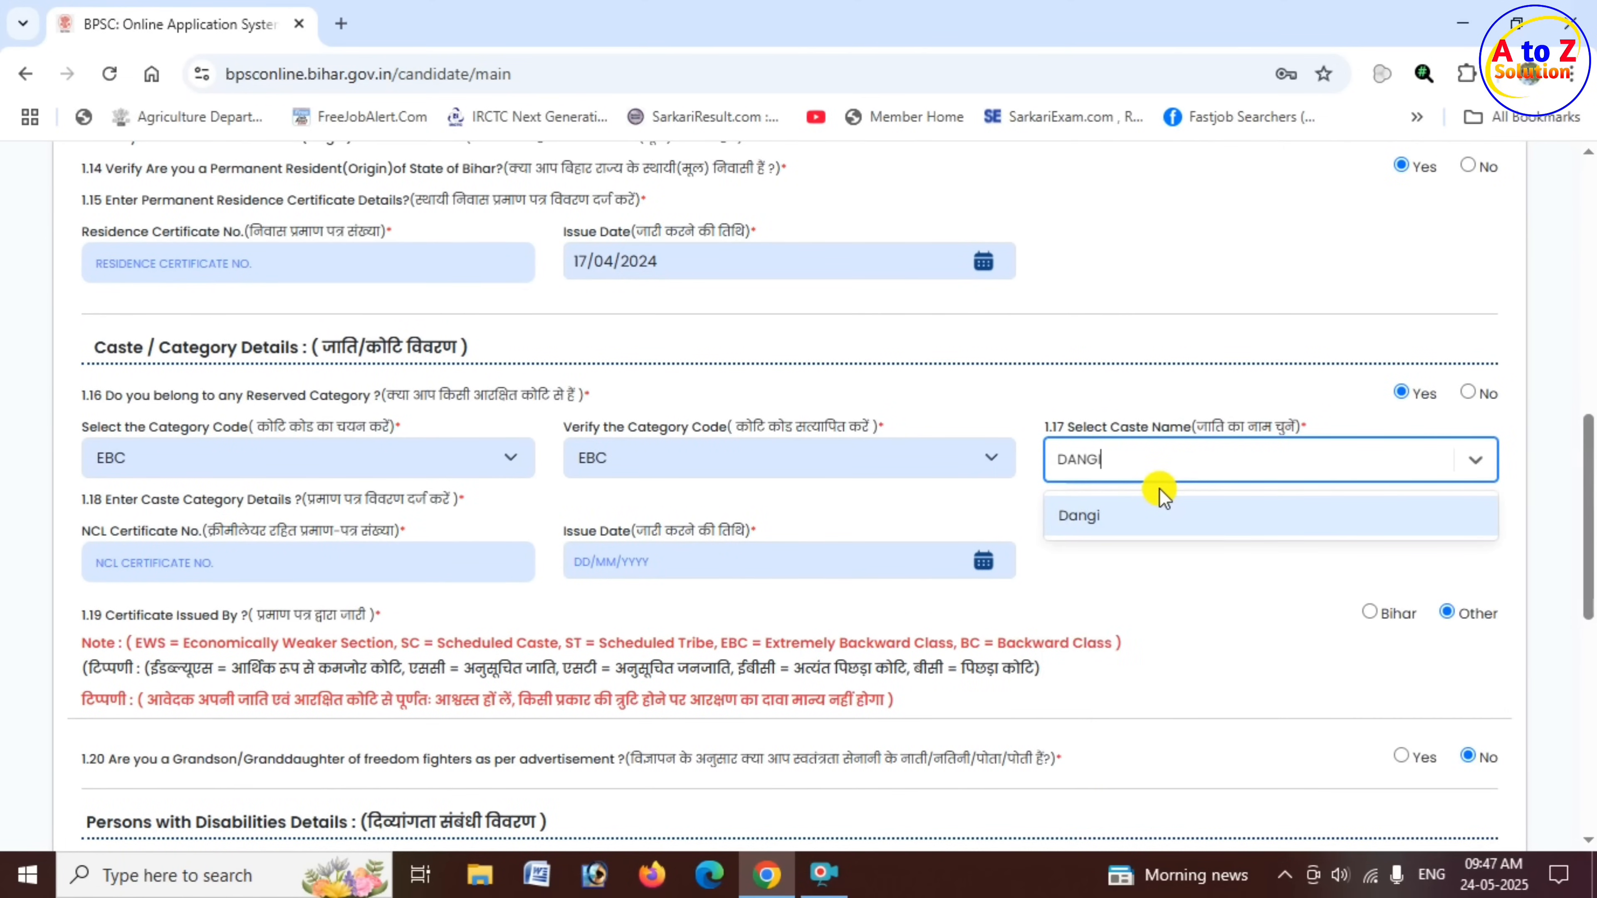
click(1098, 527)
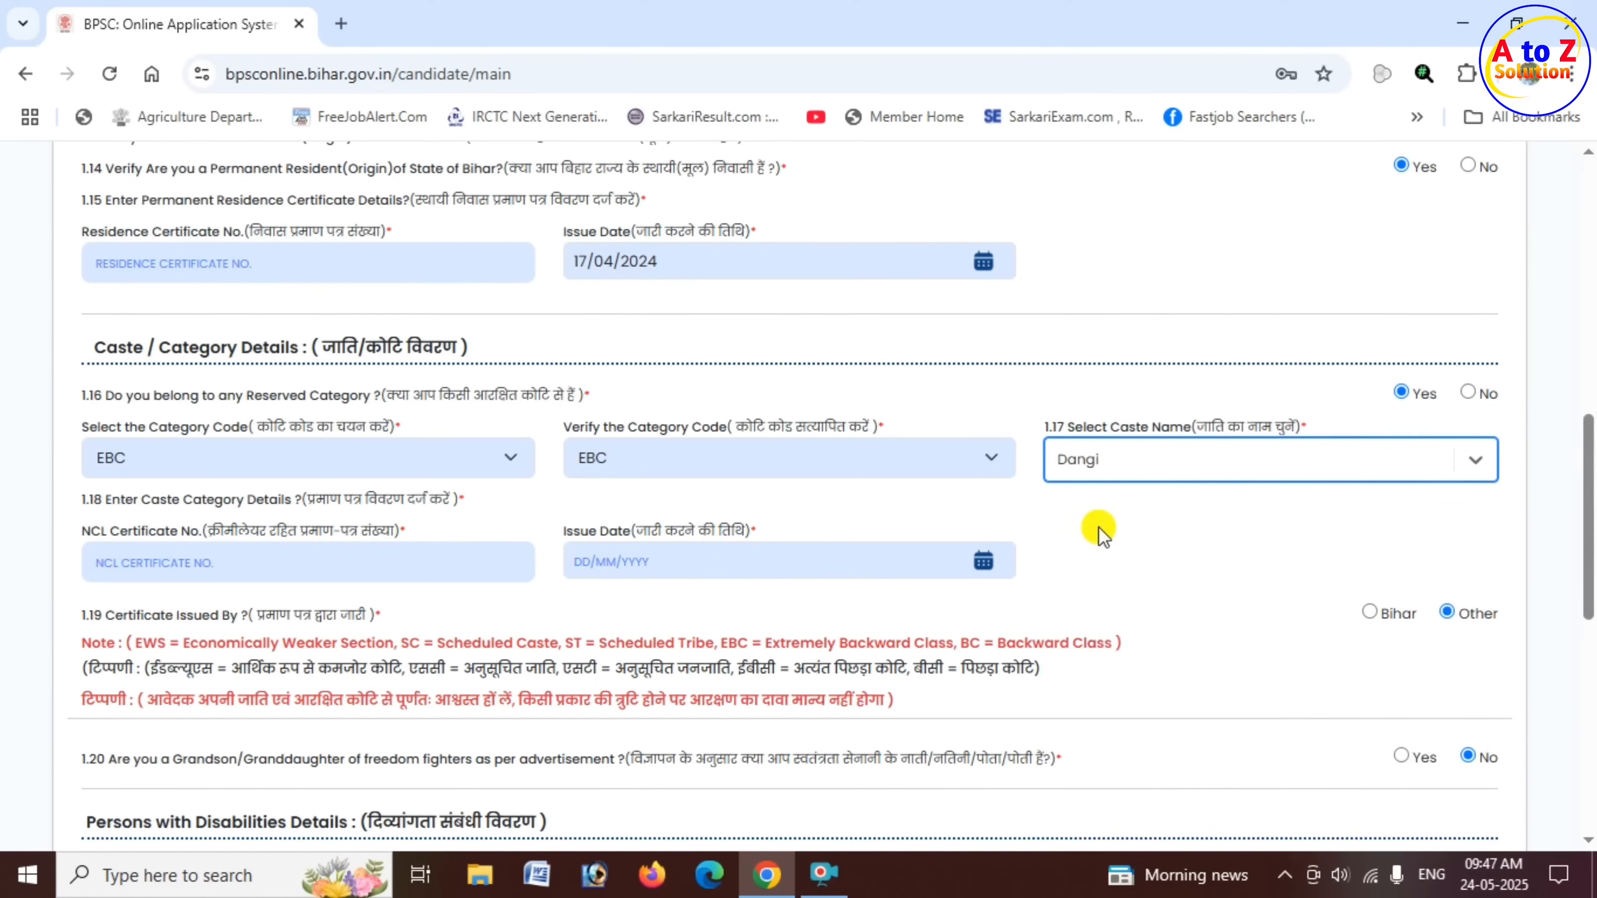
- Examine the NCL certificate number and issue date fields together with the category note to see which certificate details each category needs
click(110, 537)
drag(107, 537, 202, 539)
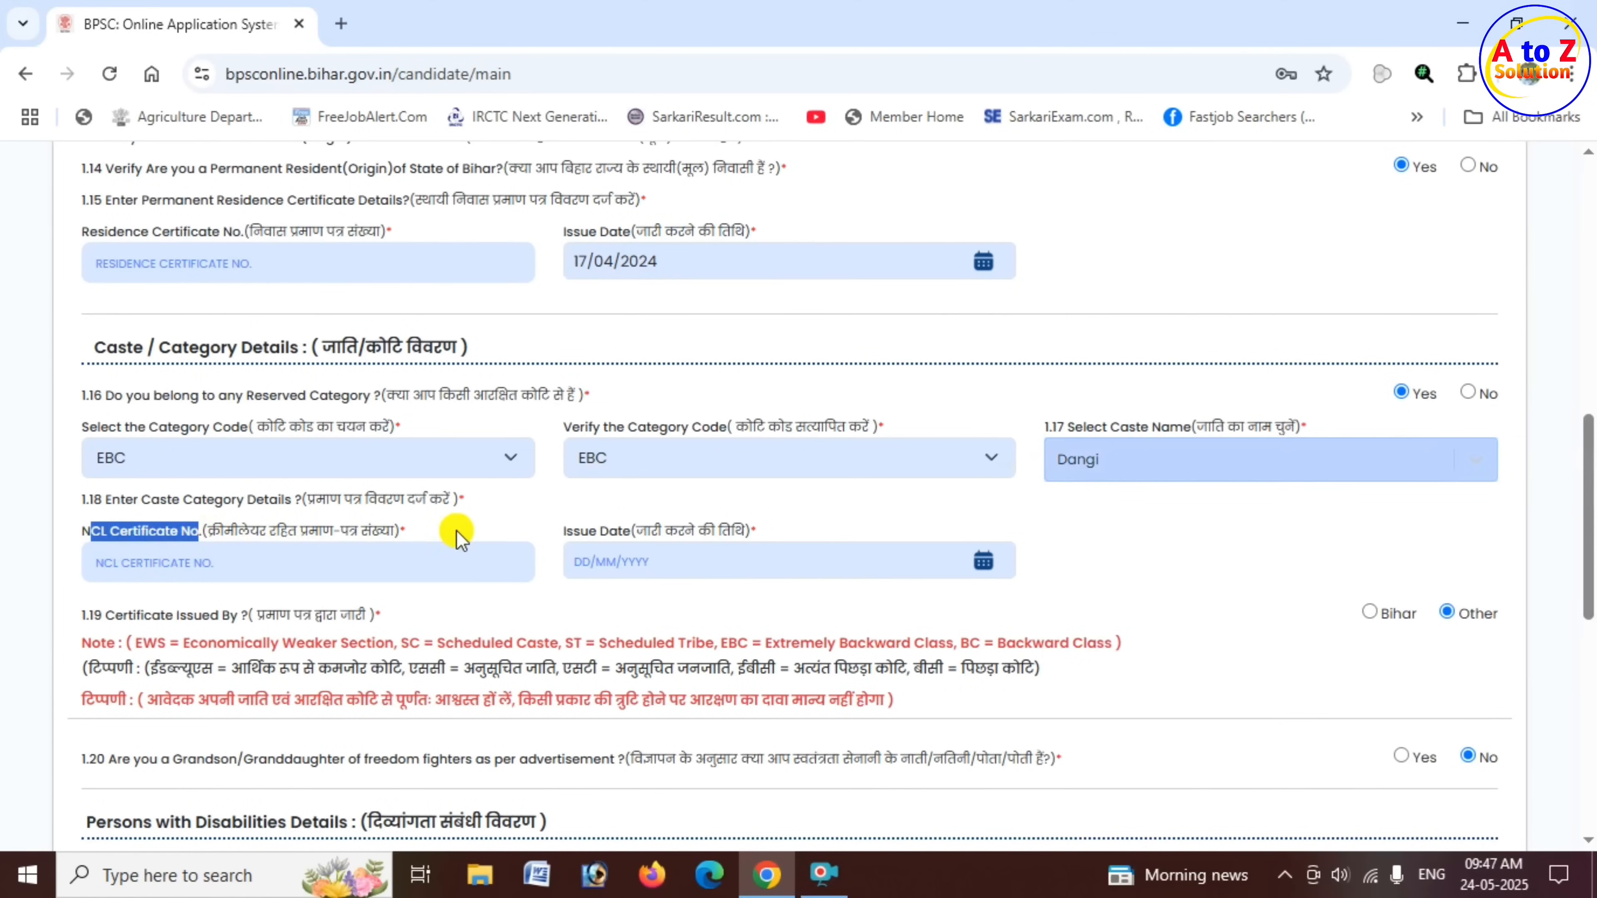
scroll(491, 548, up, 2)
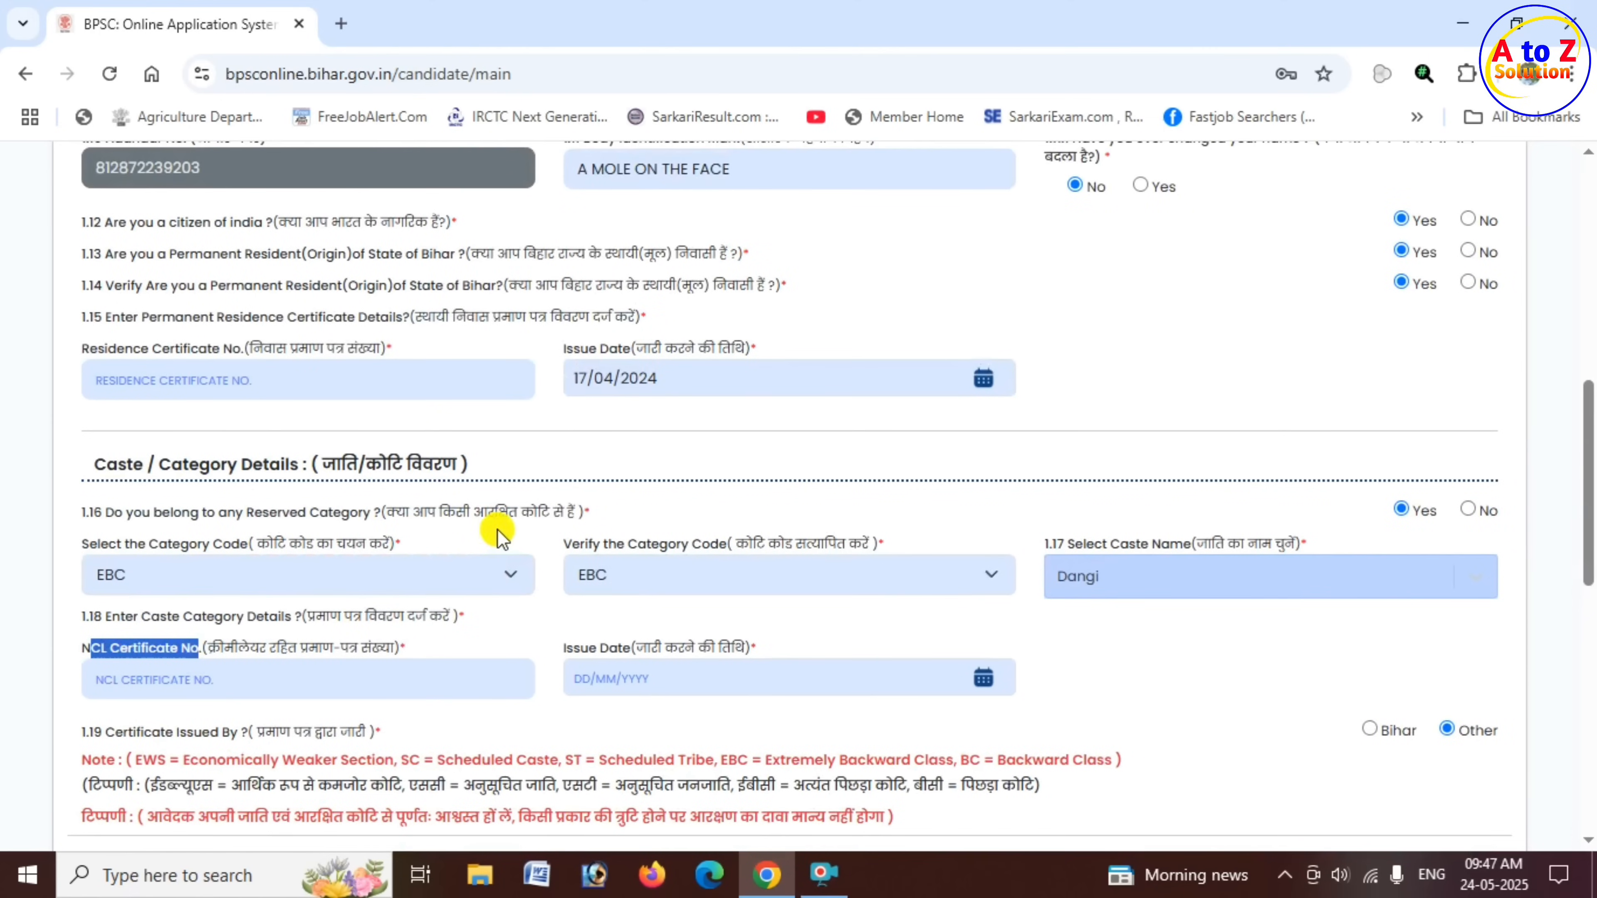
scroll(491, 543, down, 2)
drag(718, 643, 752, 645)
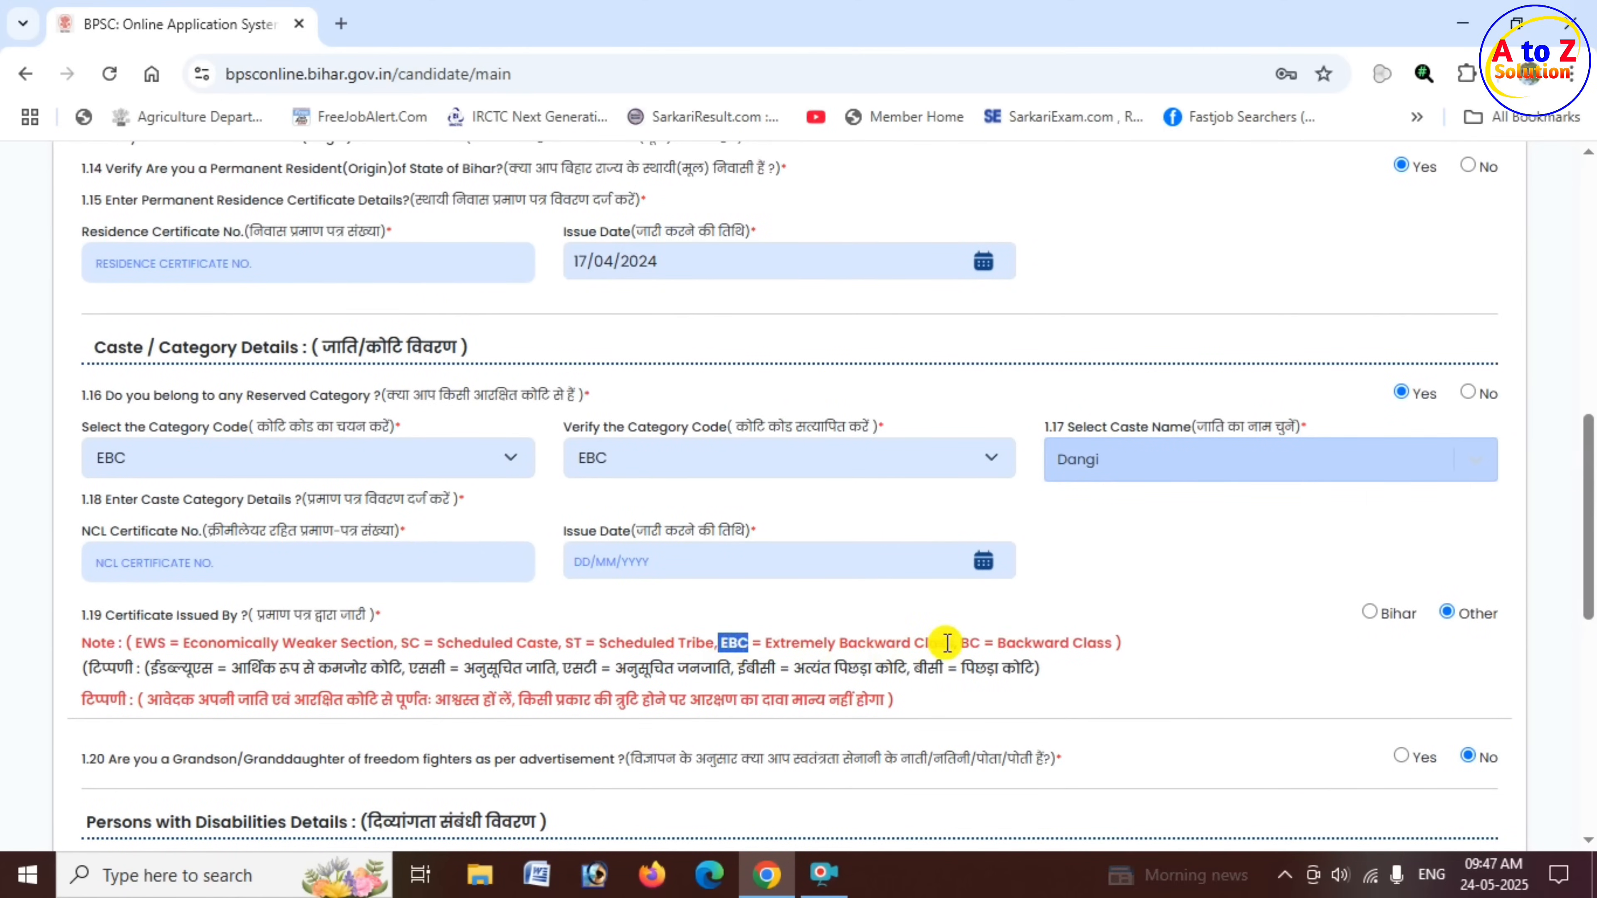
drag(960, 642, 982, 641)
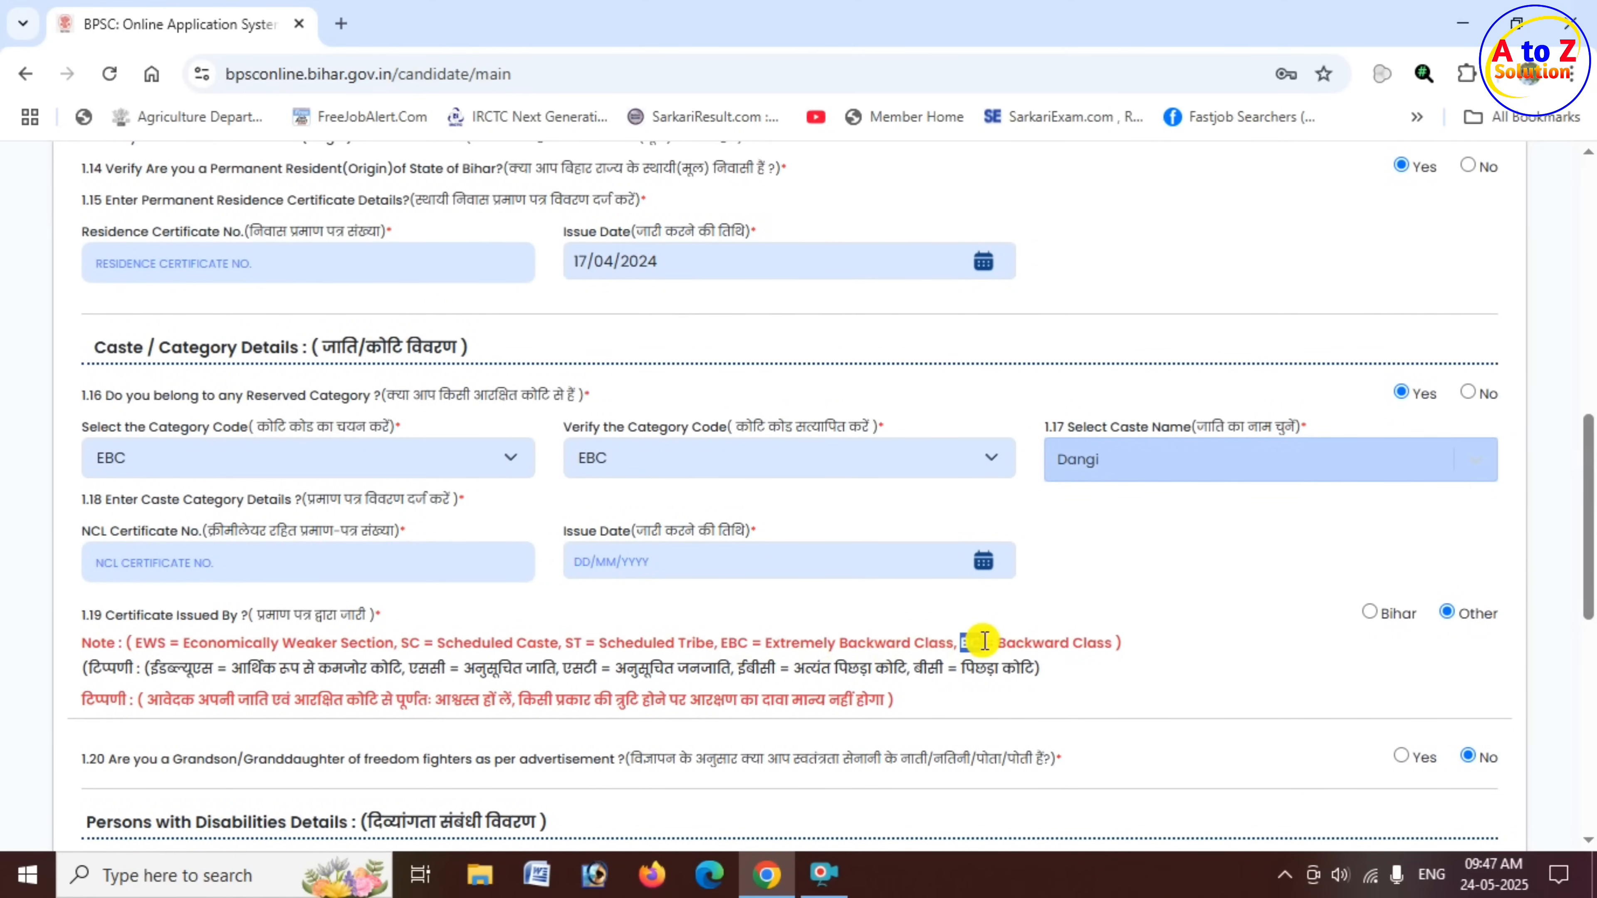
click(361, 560)
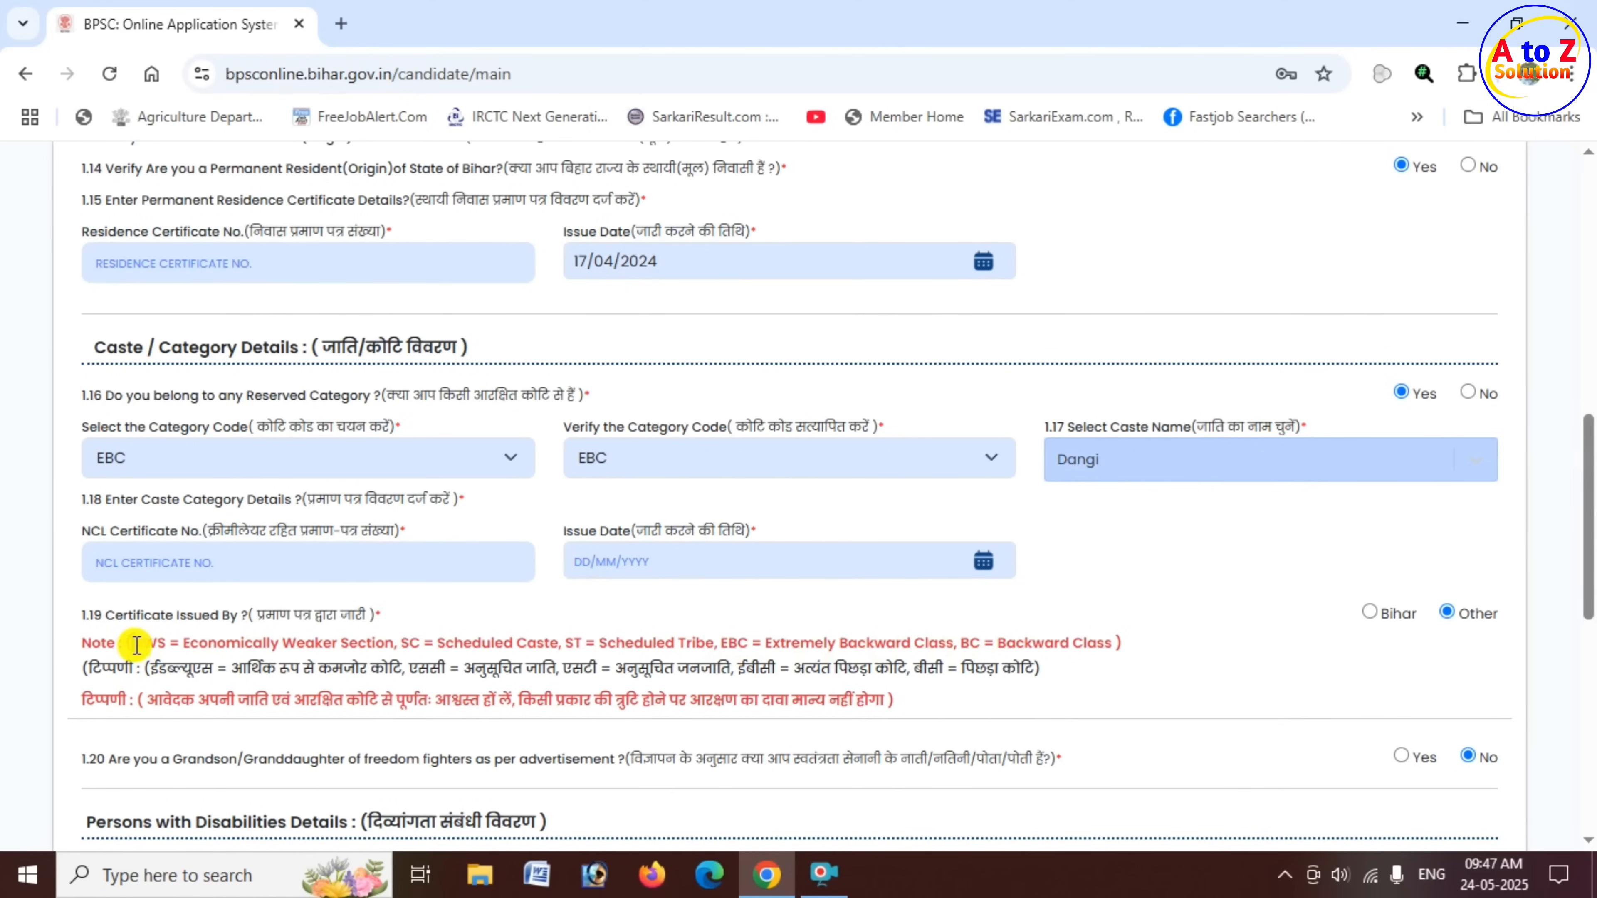
drag(133, 643, 168, 643)
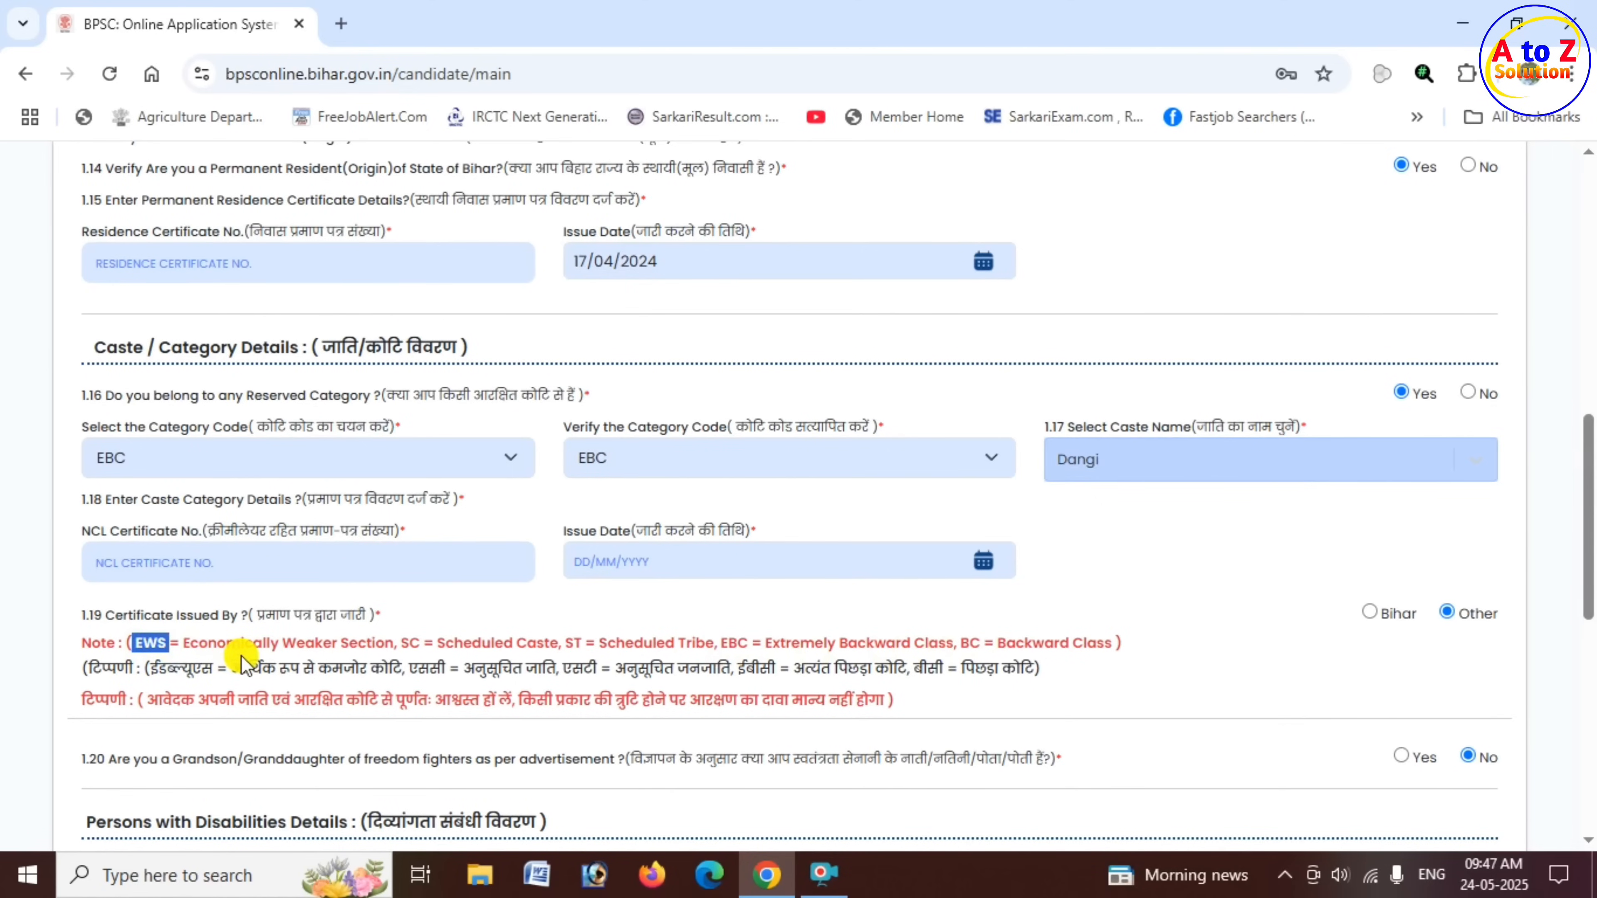
drag(409, 642, 692, 643)
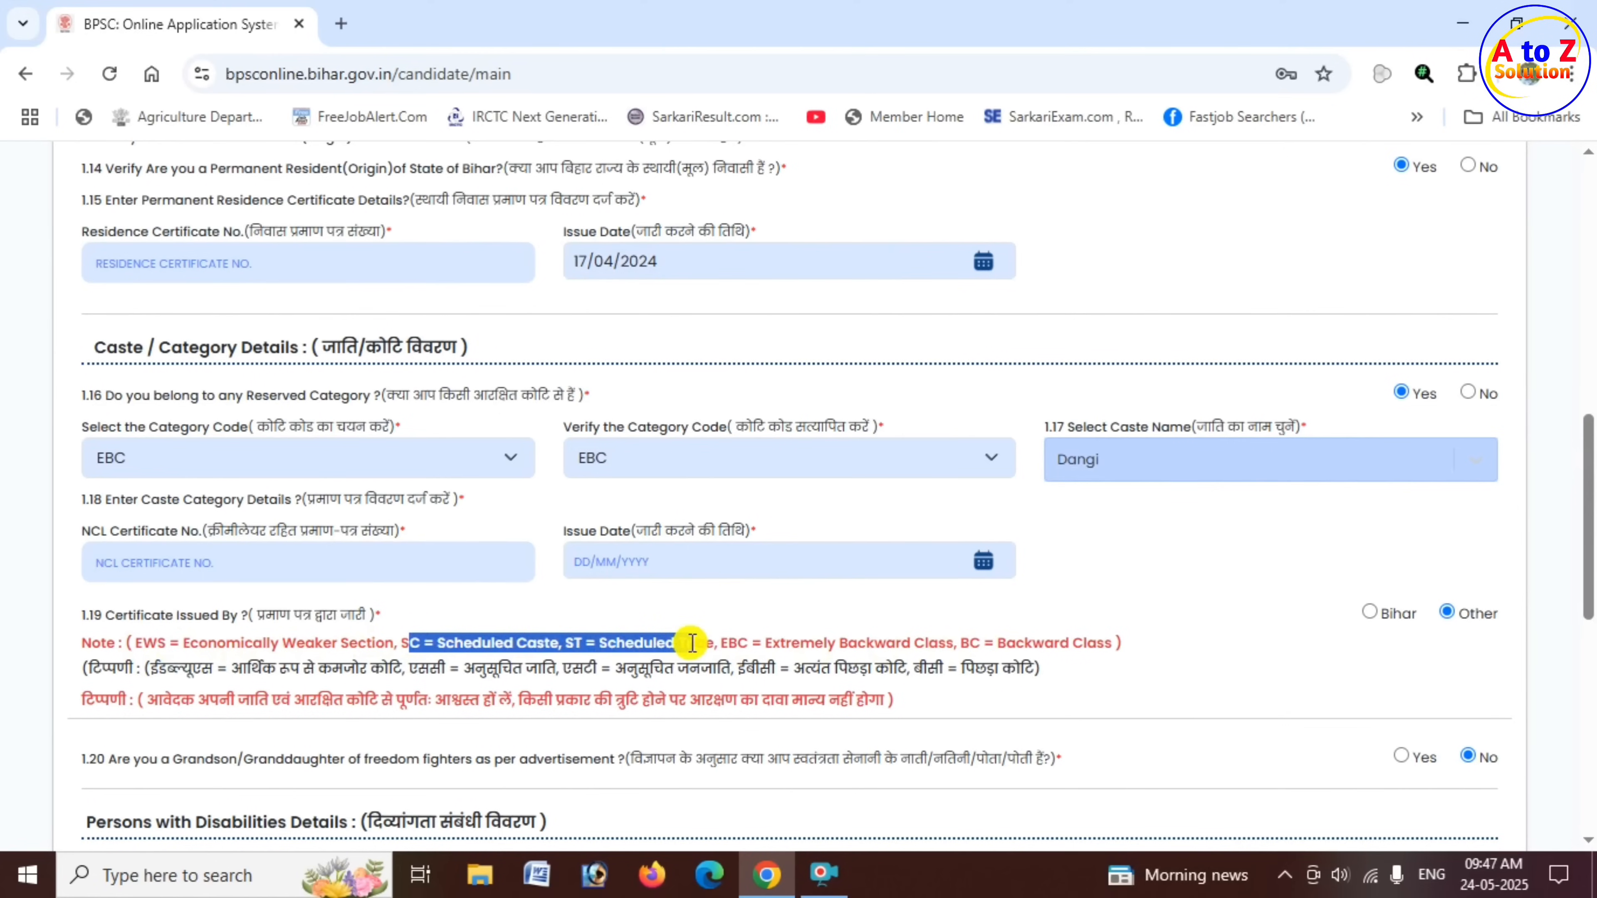
click(193, 564)
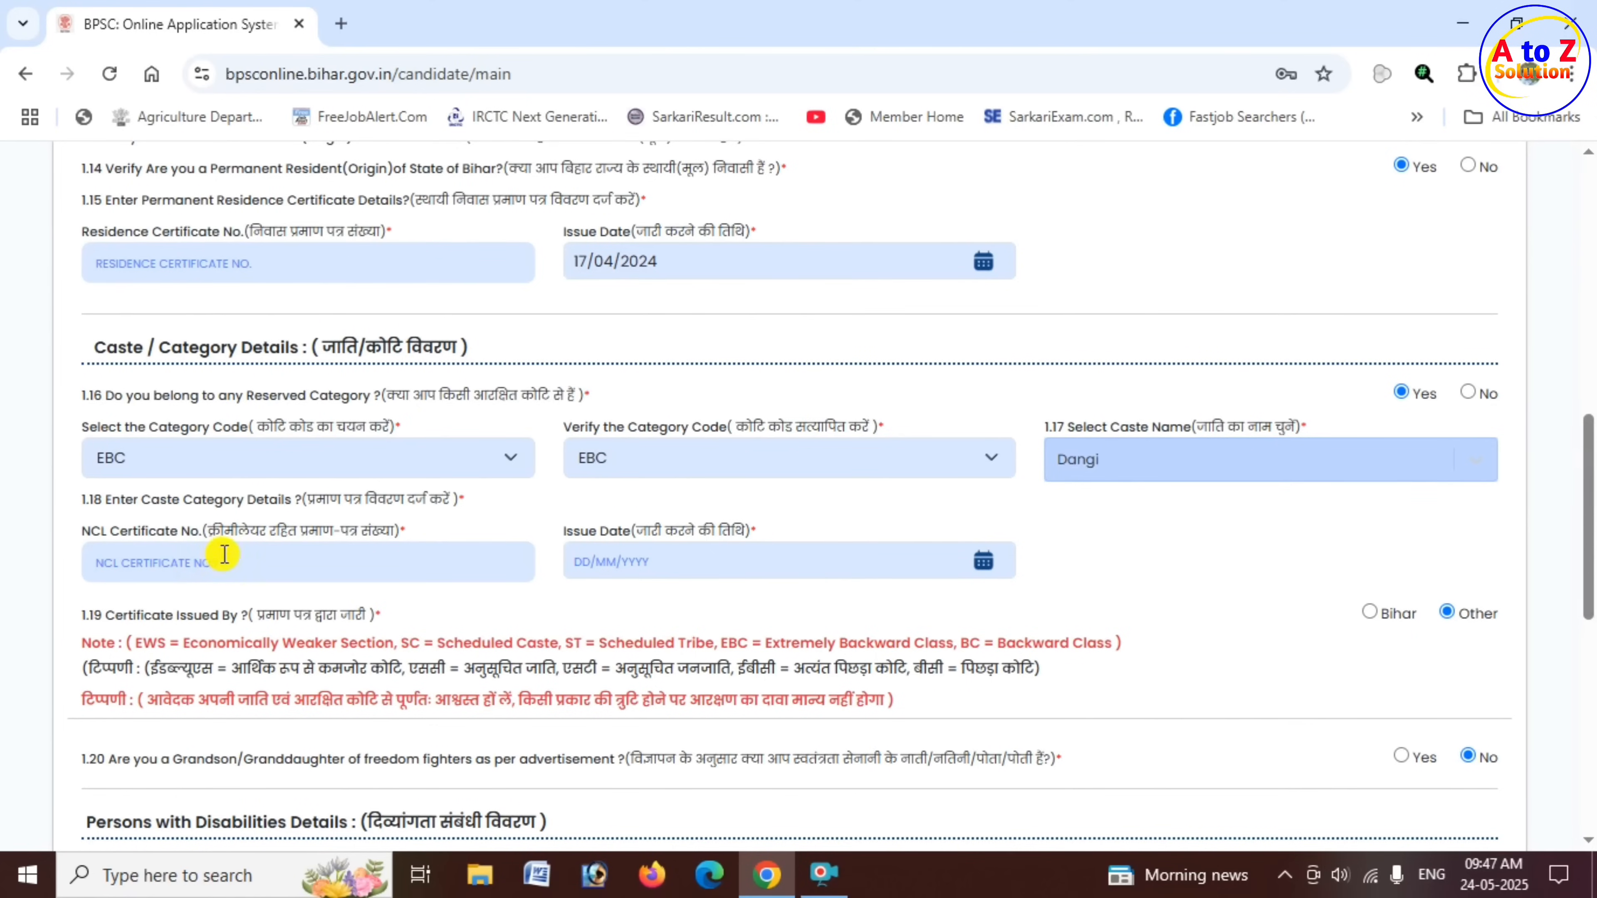
drag(609, 534, 737, 531)
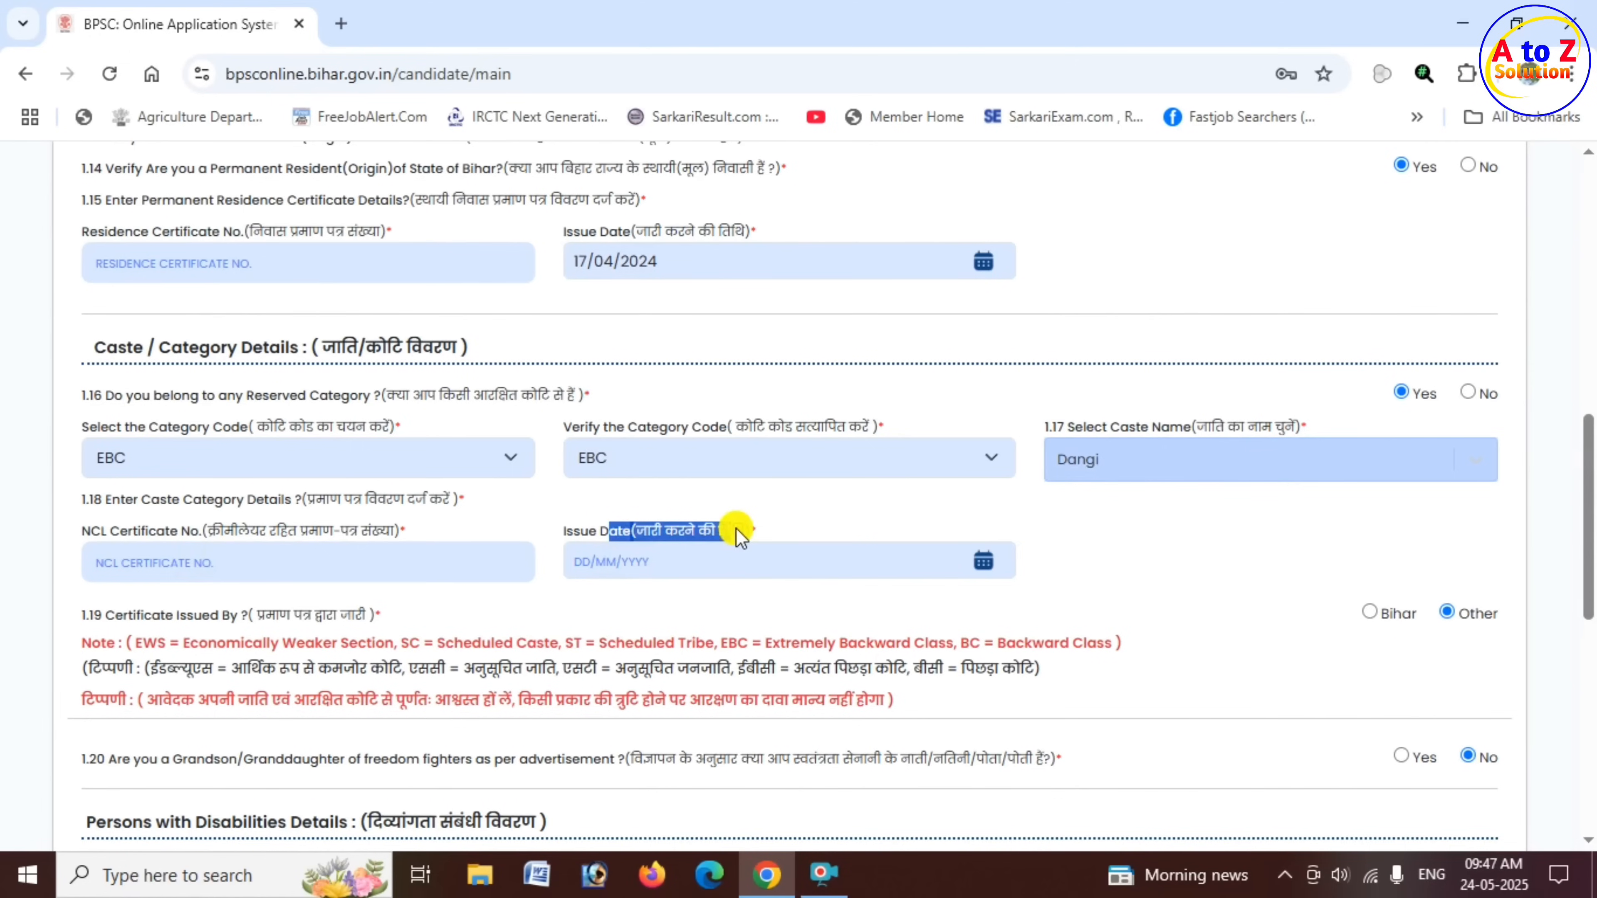
- Set the caste certificate's issuing authority to Bihar under Caste / Category Details
click(715, 559)
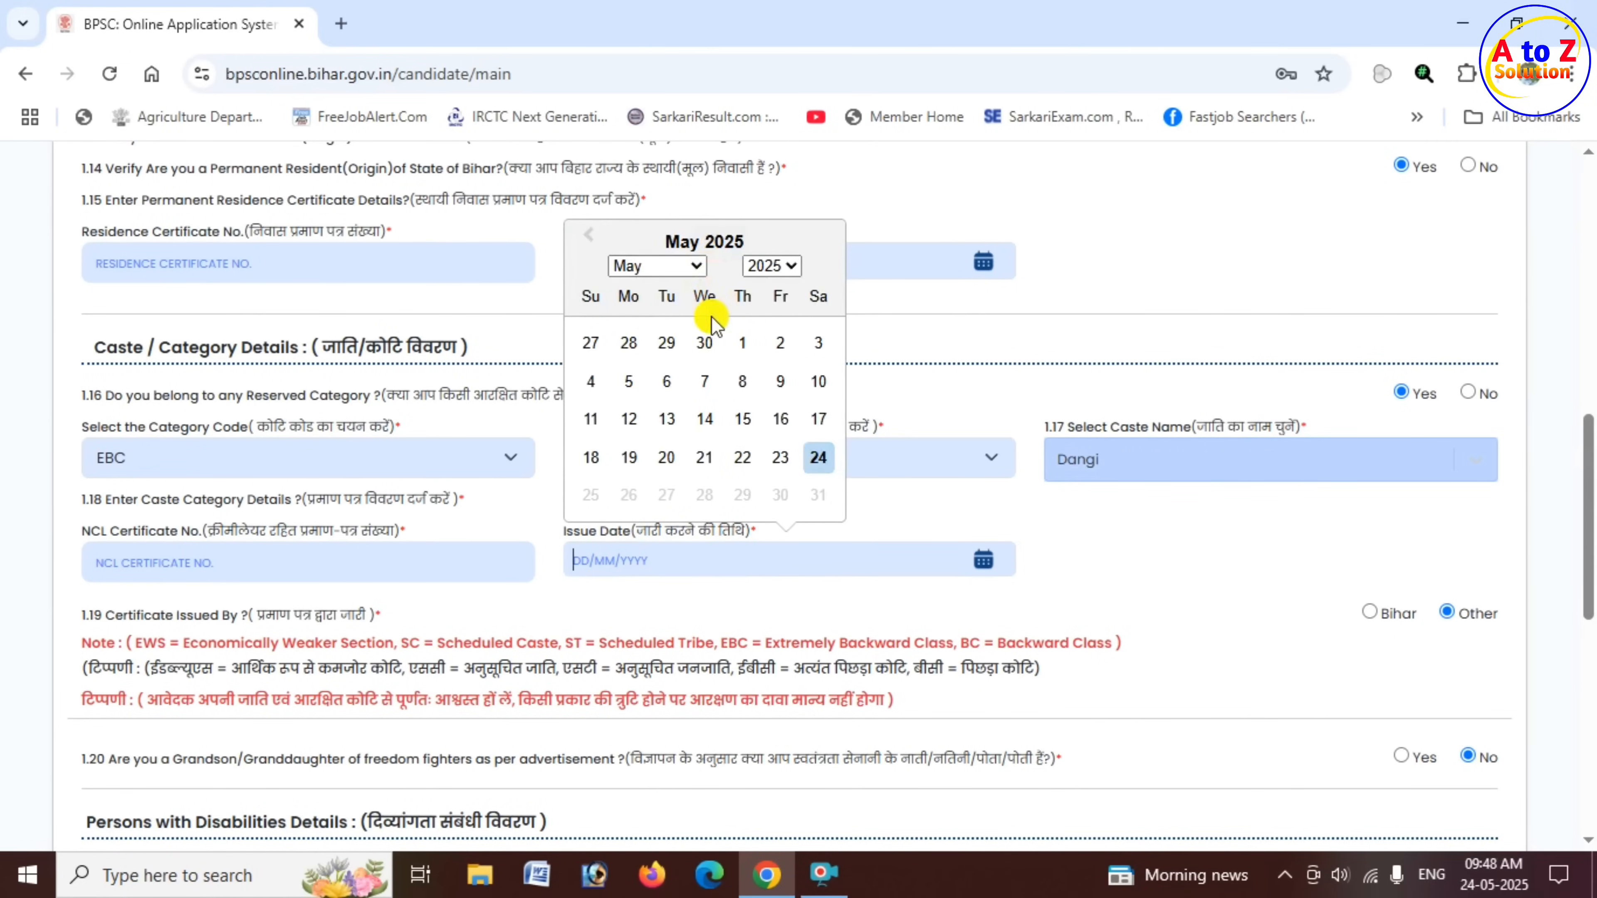
click(911, 507)
scroll(826, 573, down, 3)
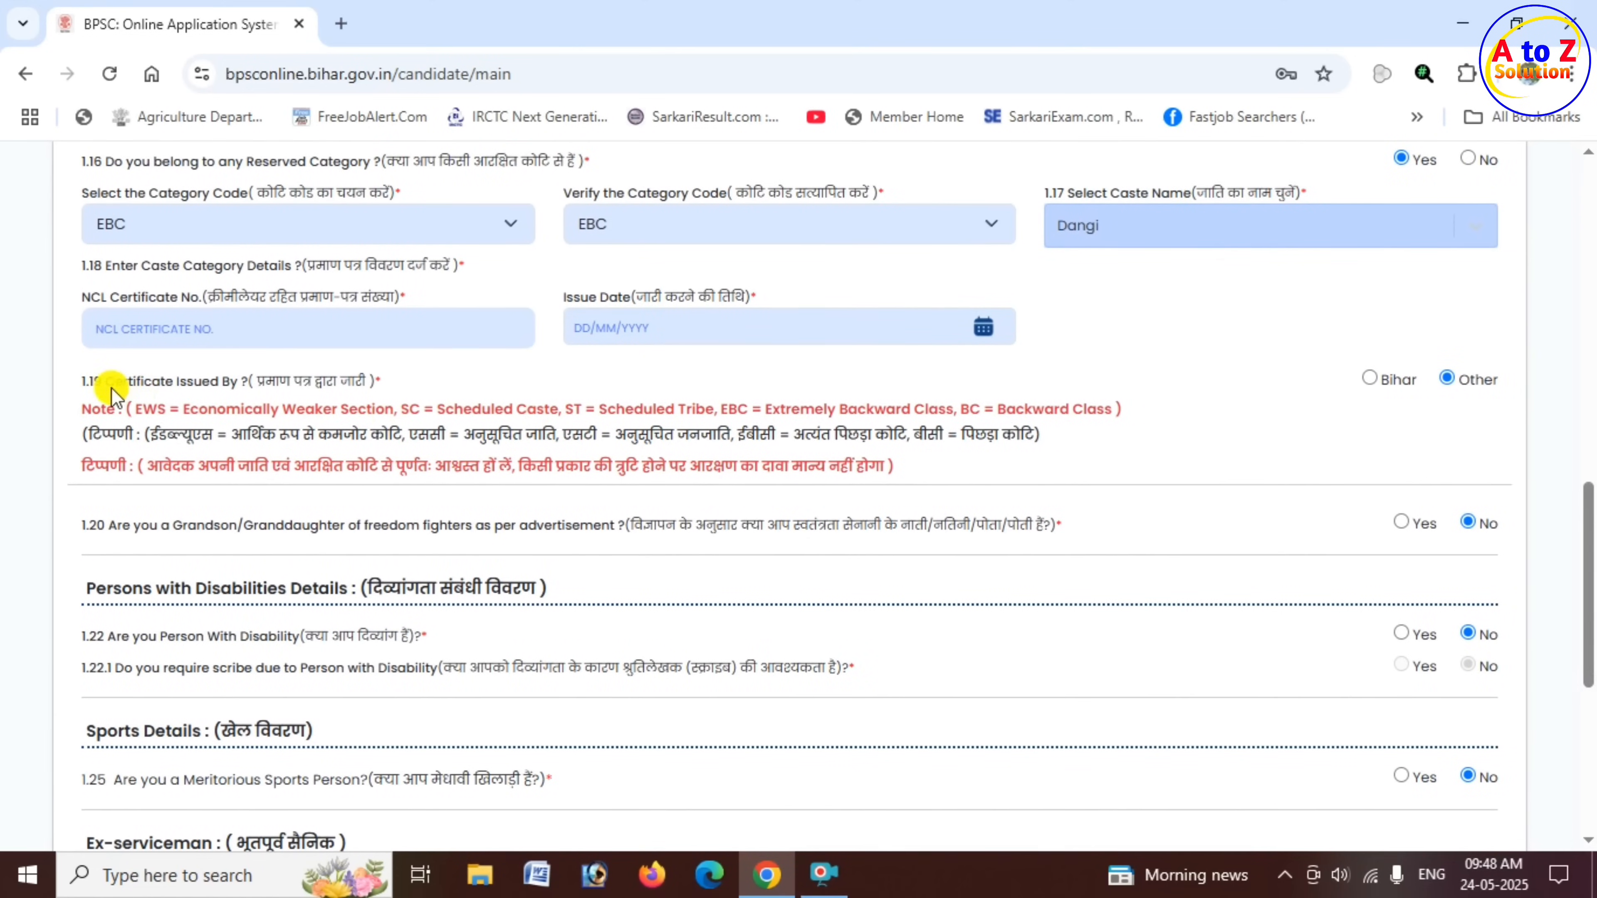
drag(115, 385, 224, 393)
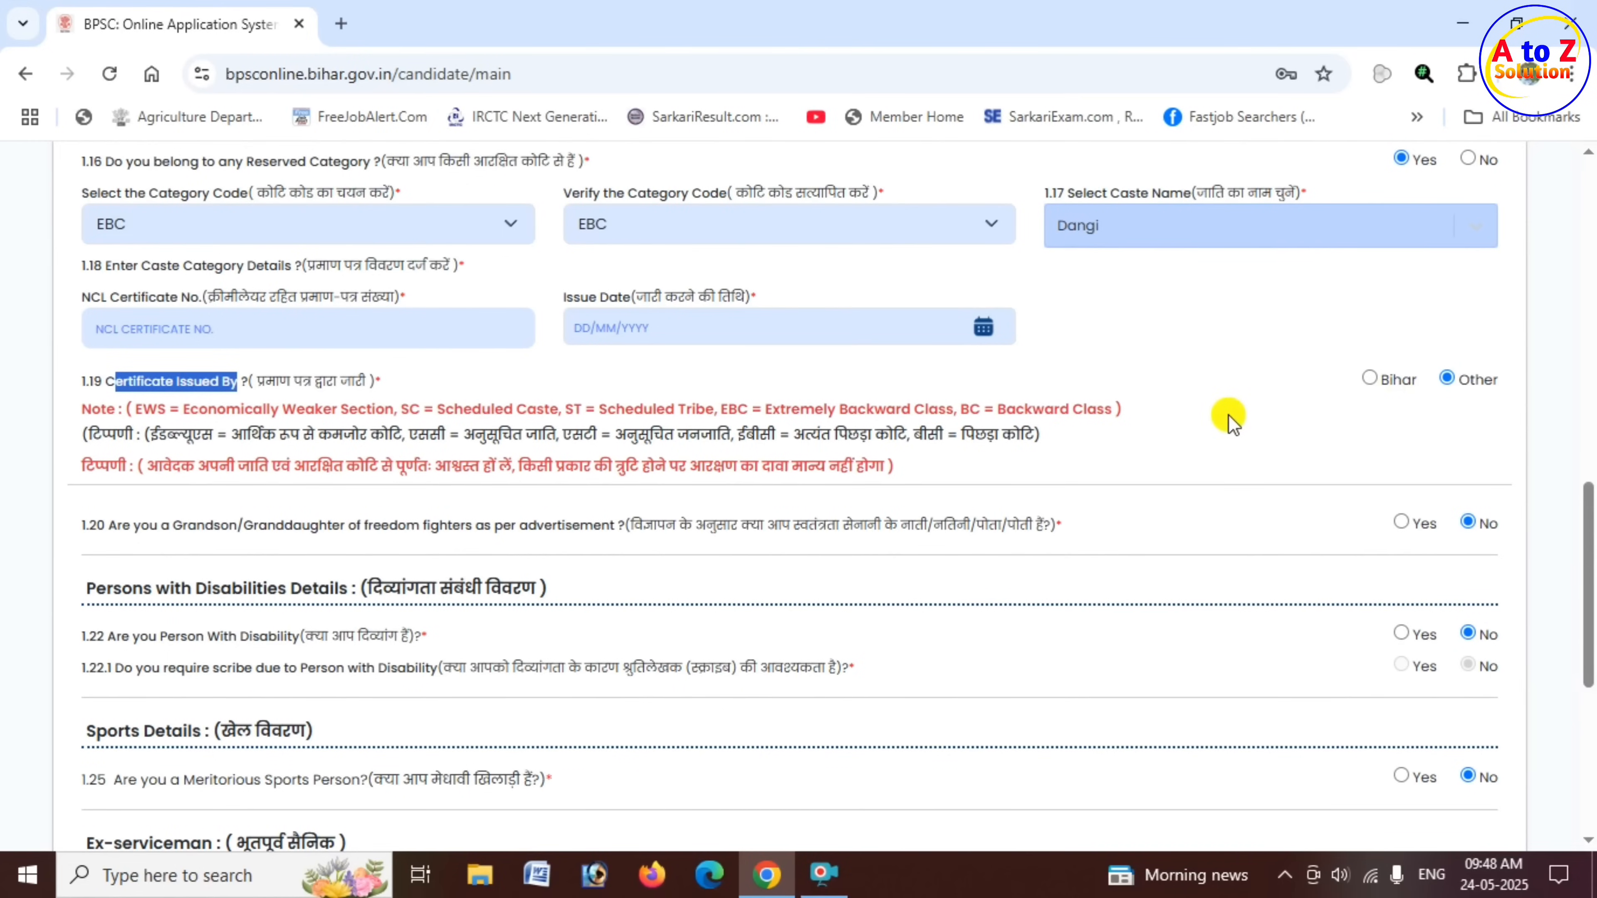
click(1372, 382)
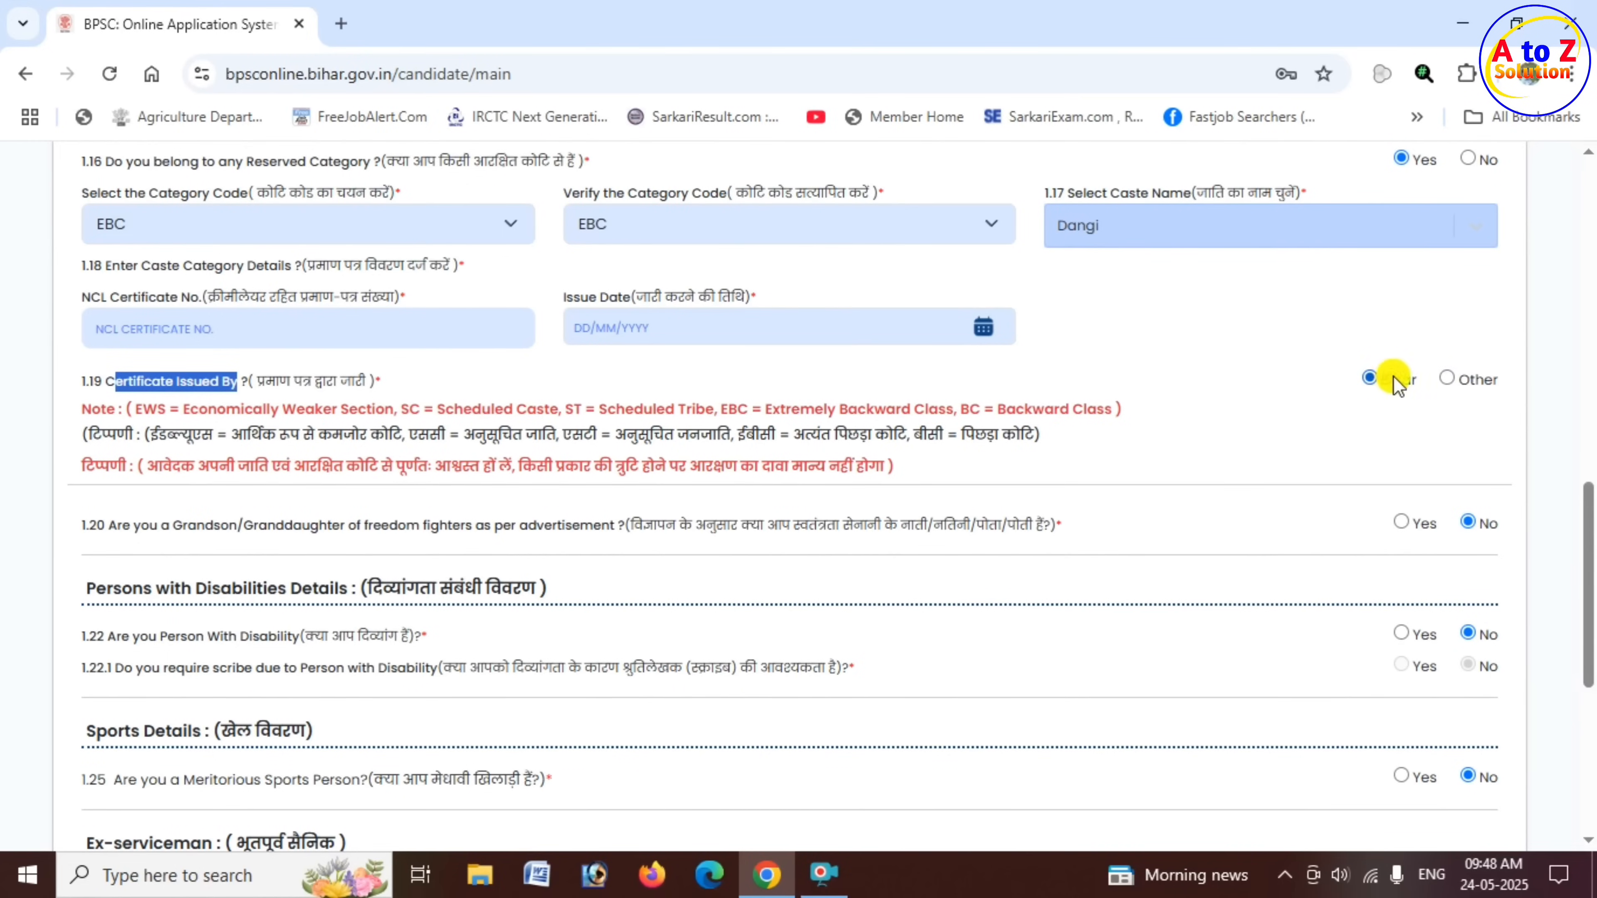
- Review question 1.20 about being a grandson or granddaughter of freedom fighters
scroll(1069, 453, down, 1)
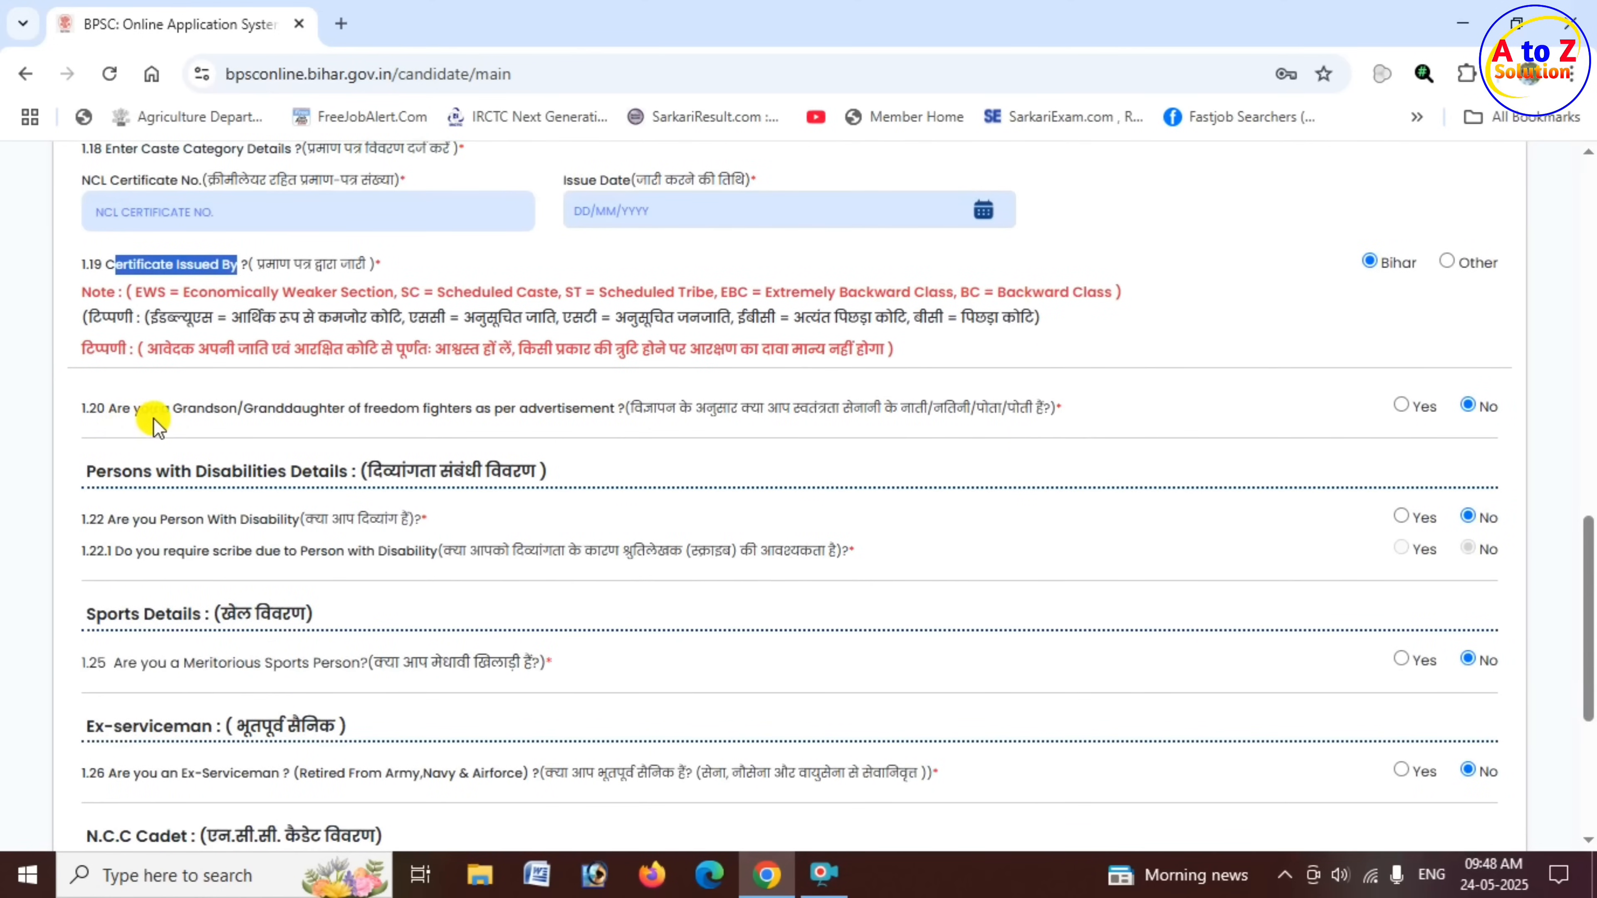
drag(205, 412, 626, 417)
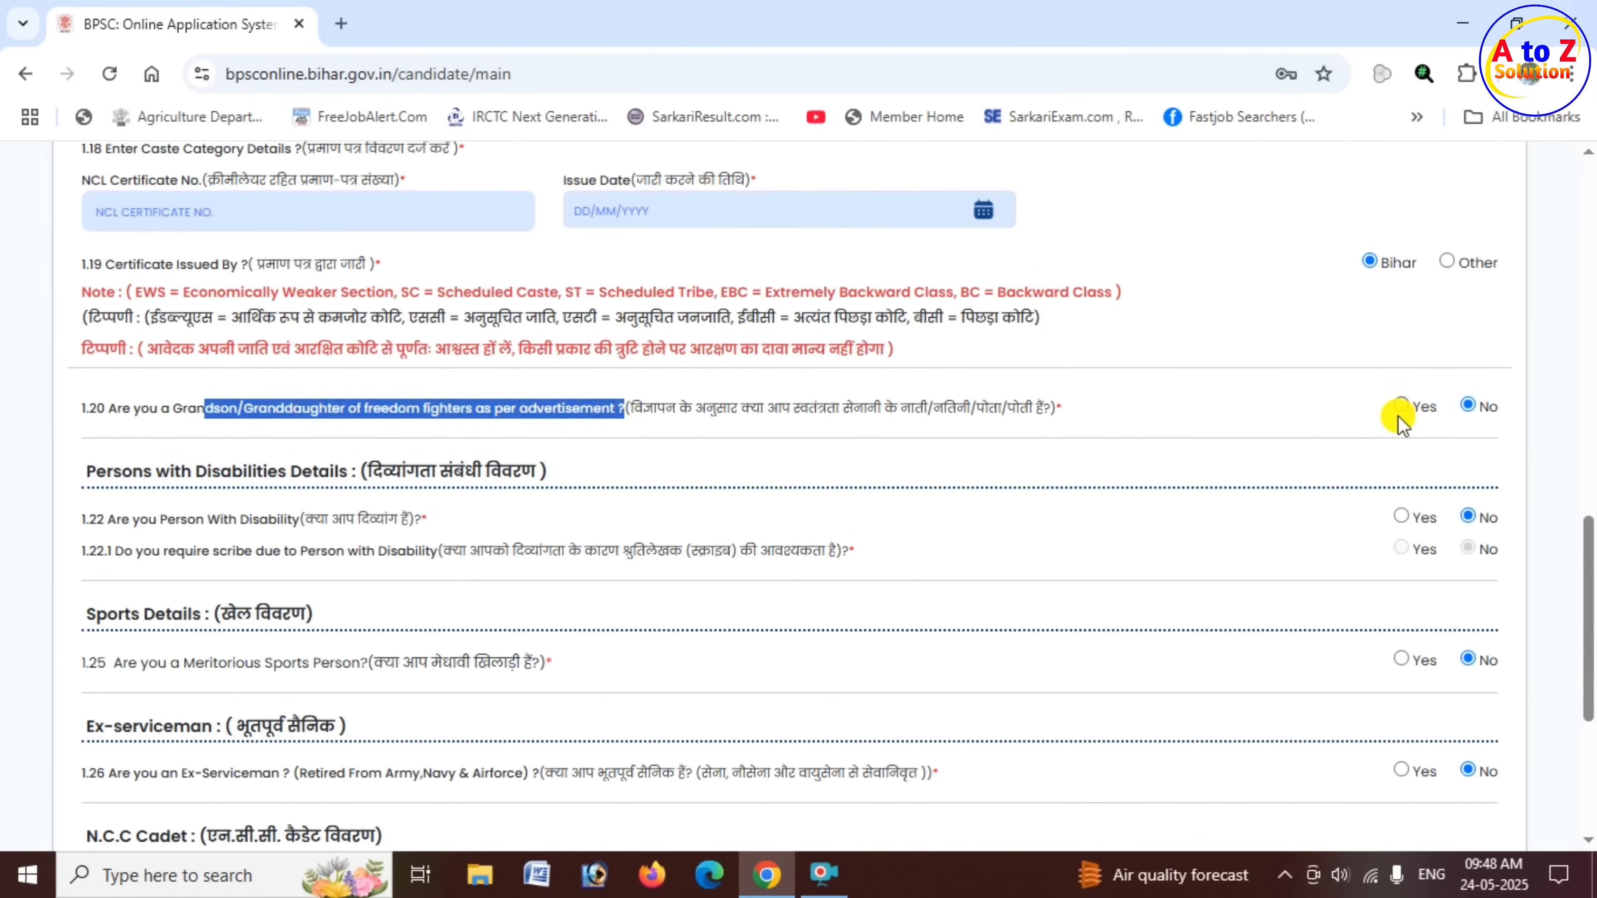
click(1062, 467)
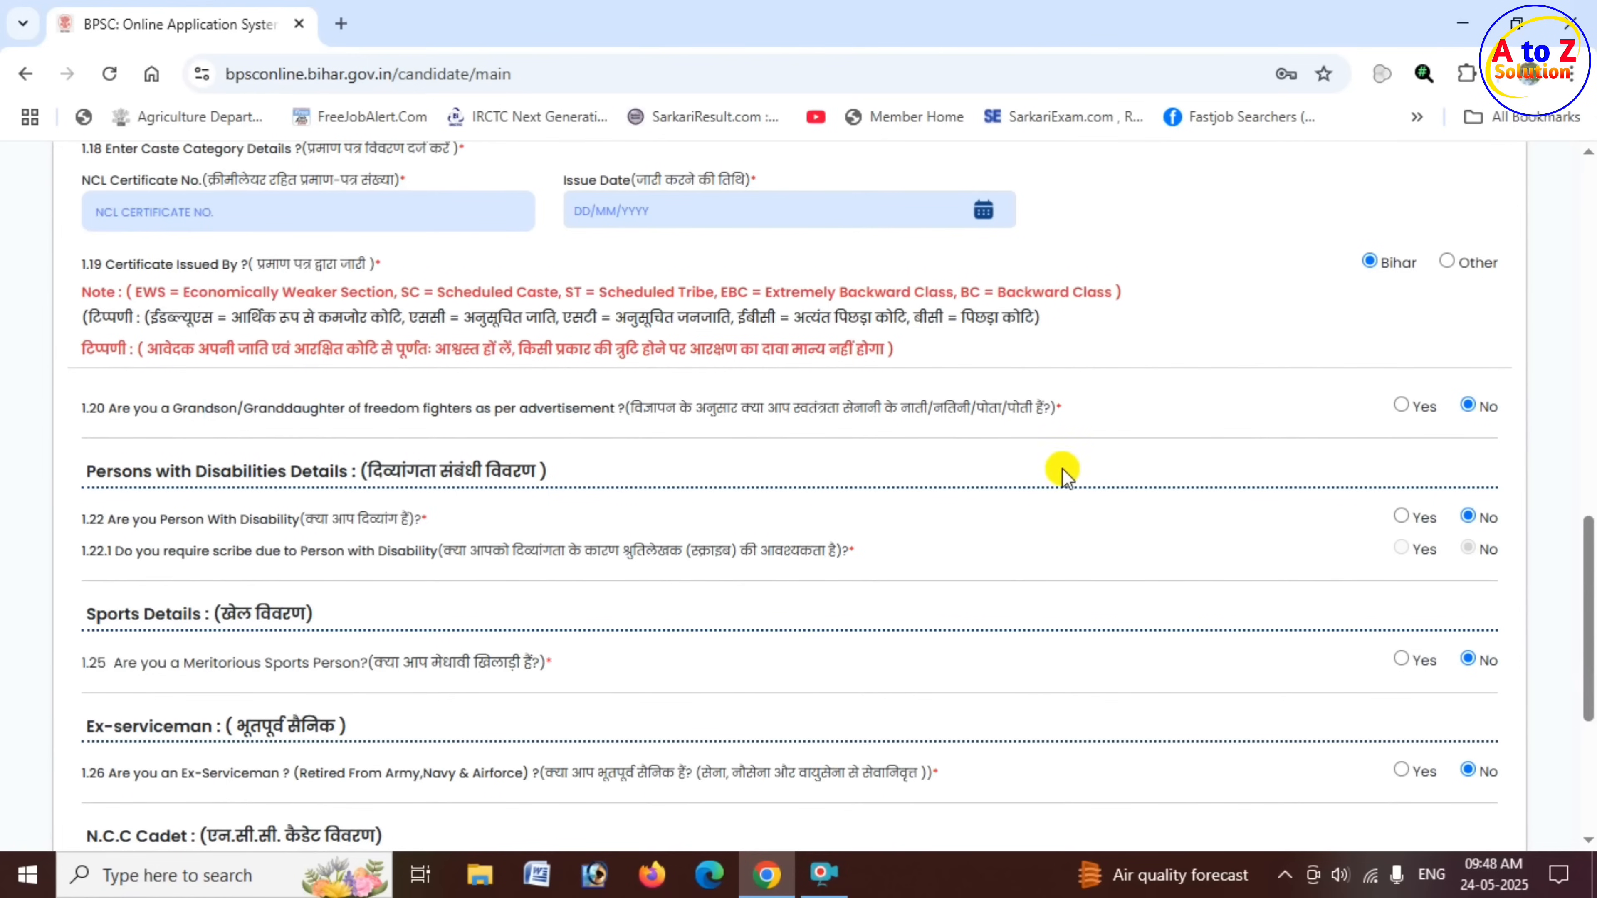
- Answer Yes to the person with disability question to inspect its certificate fields, and return the answer to No
drag(157, 472, 435, 480)
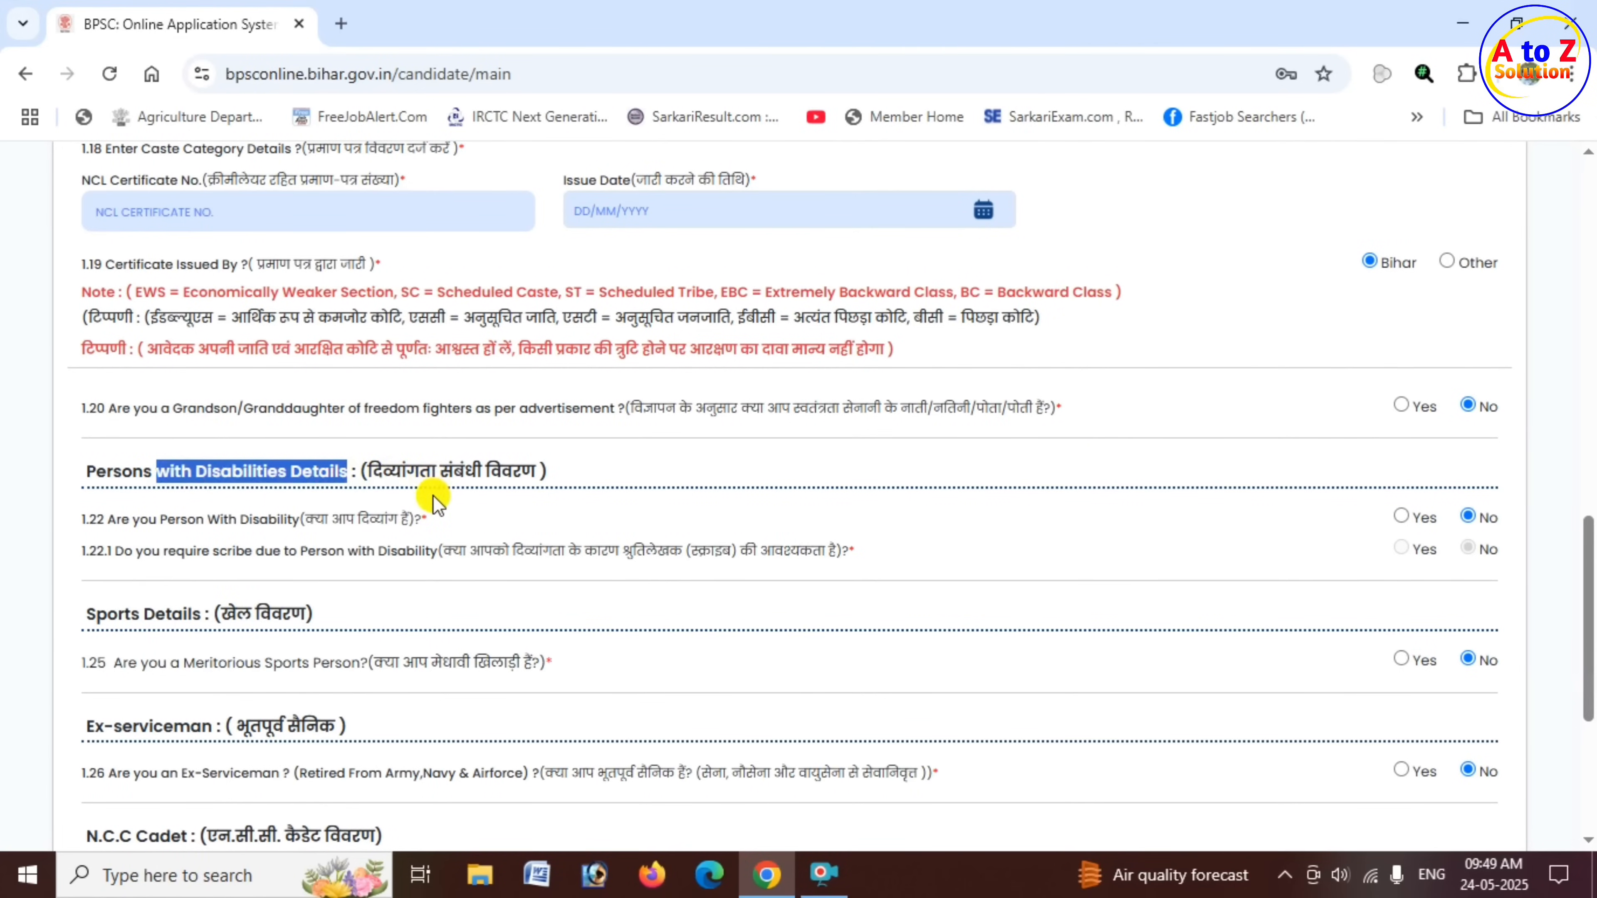
click(1402, 516)
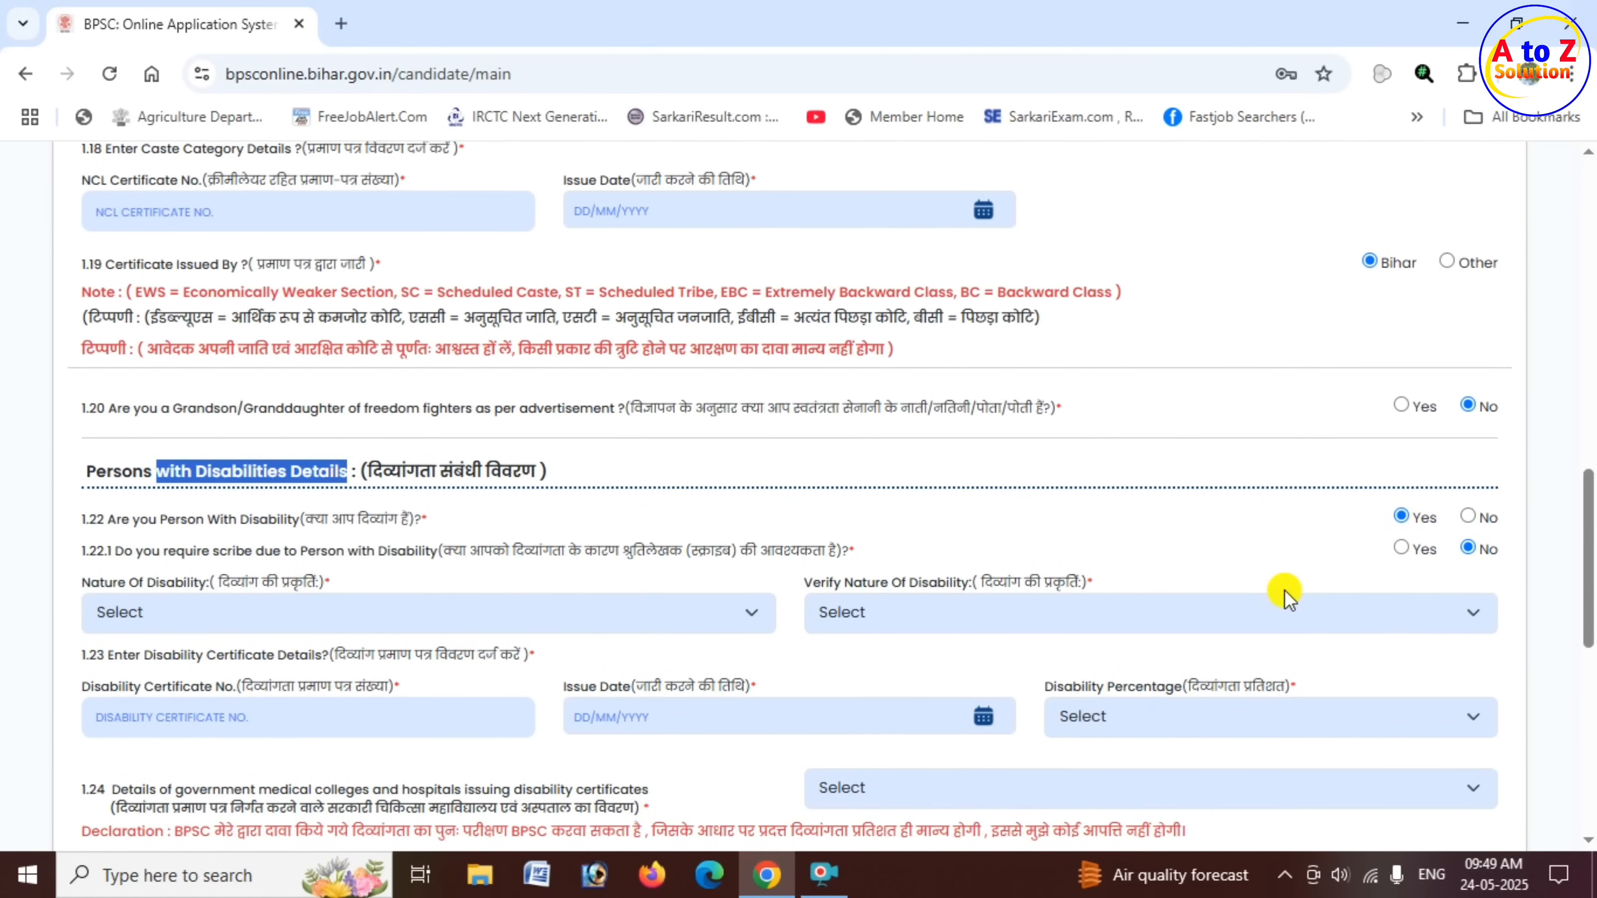
click(1468, 517)
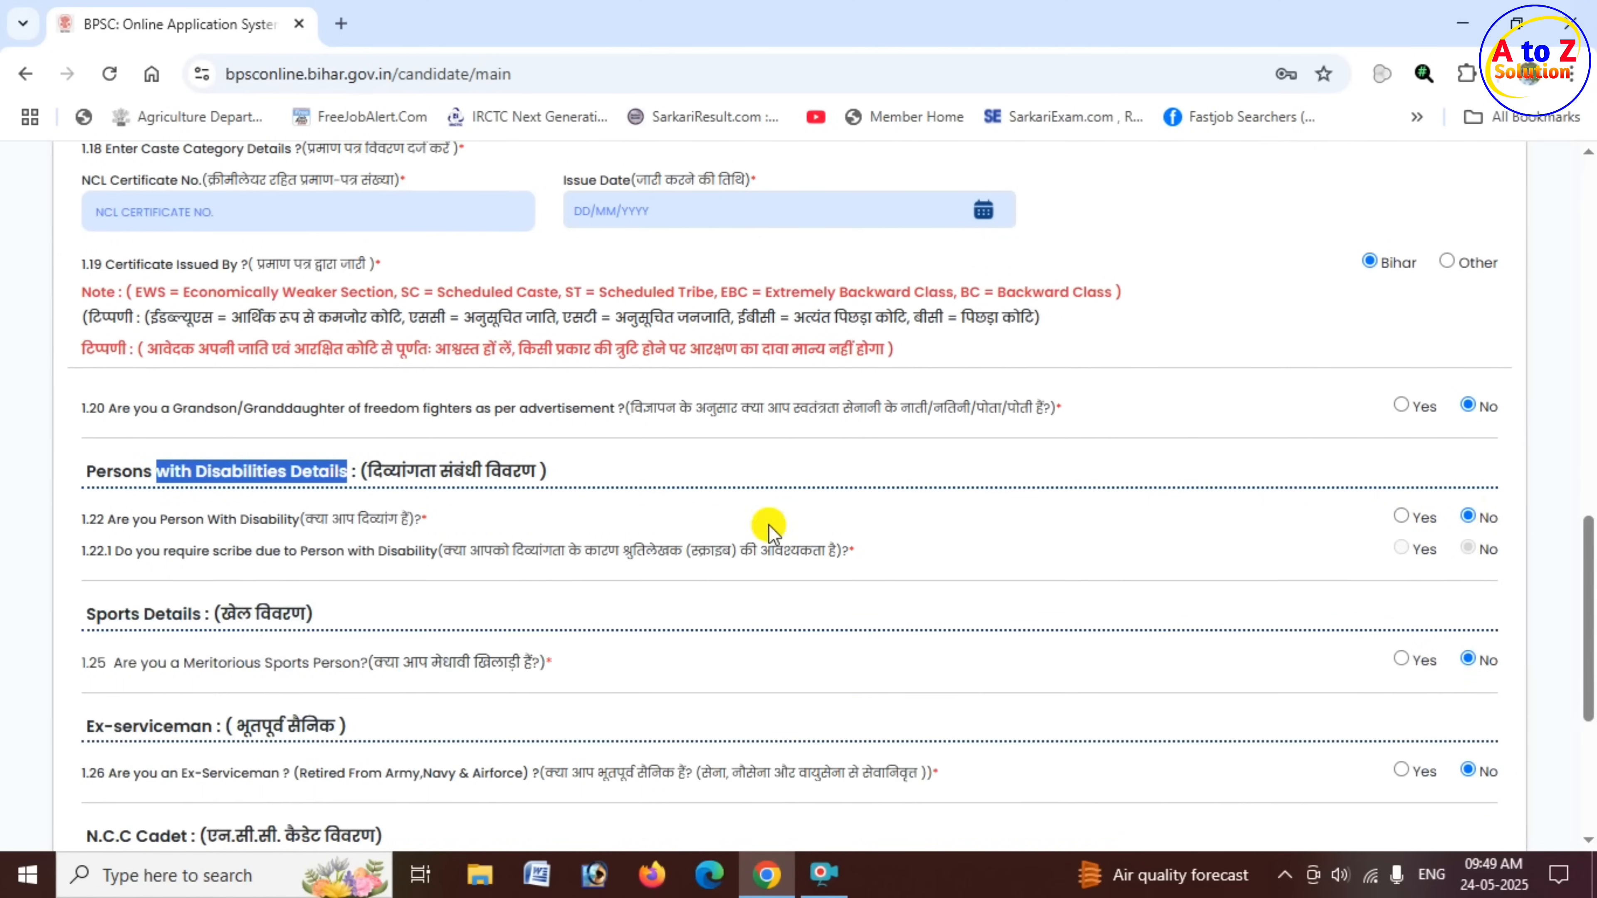
- Review the meritorious sports person and ex-serviceman questions of the personal information form
scroll(341, 556, down, 2)
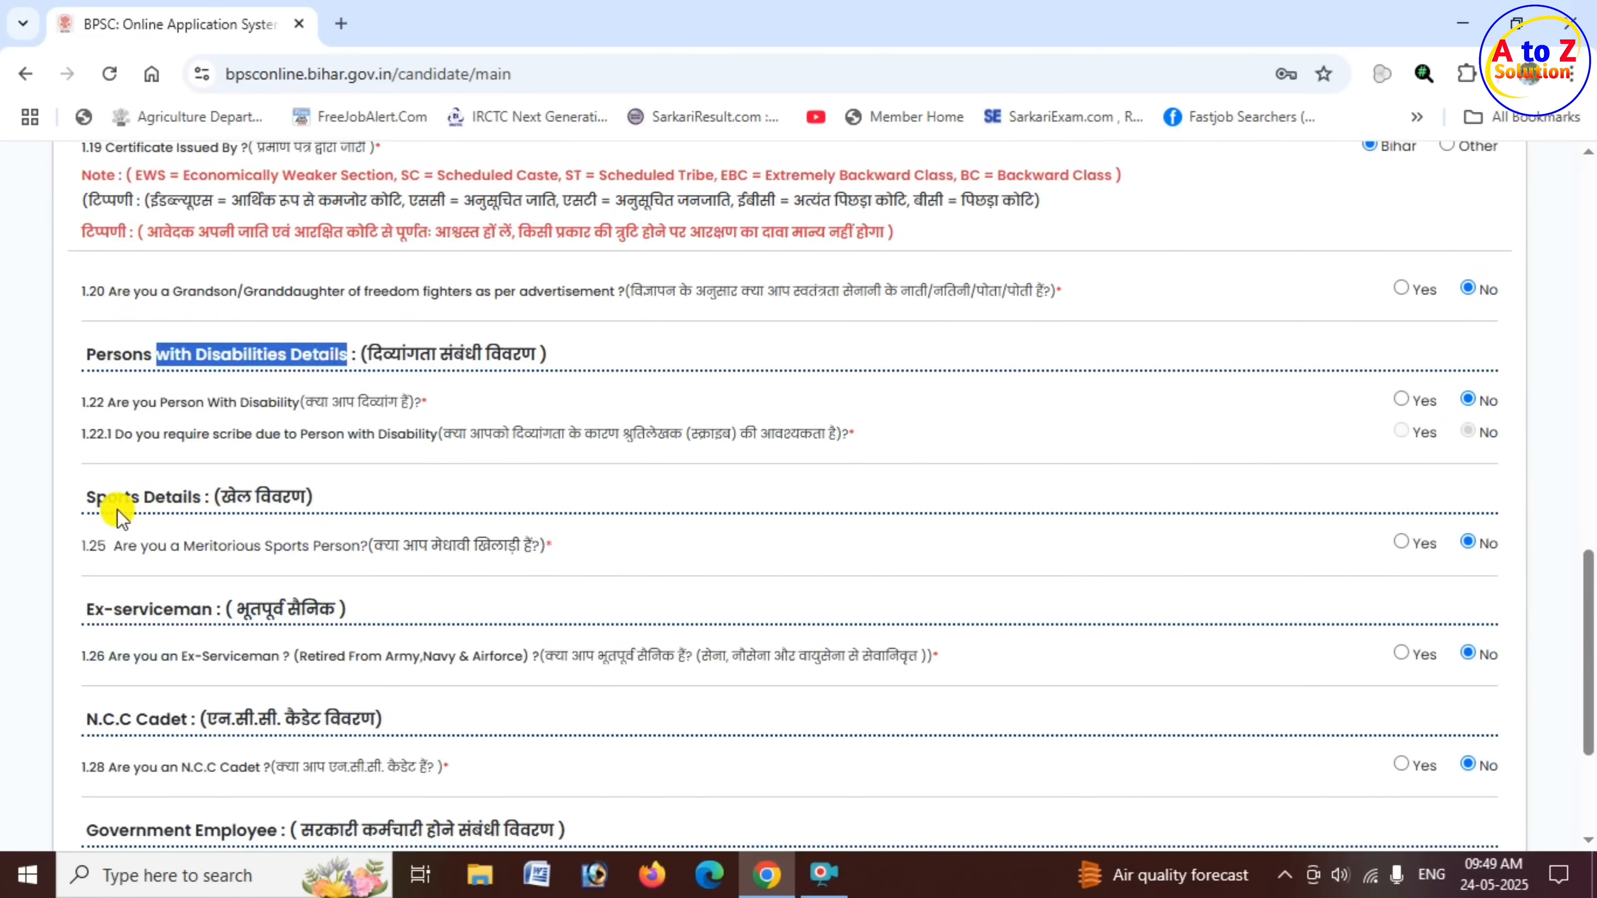
drag(96, 498, 211, 500)
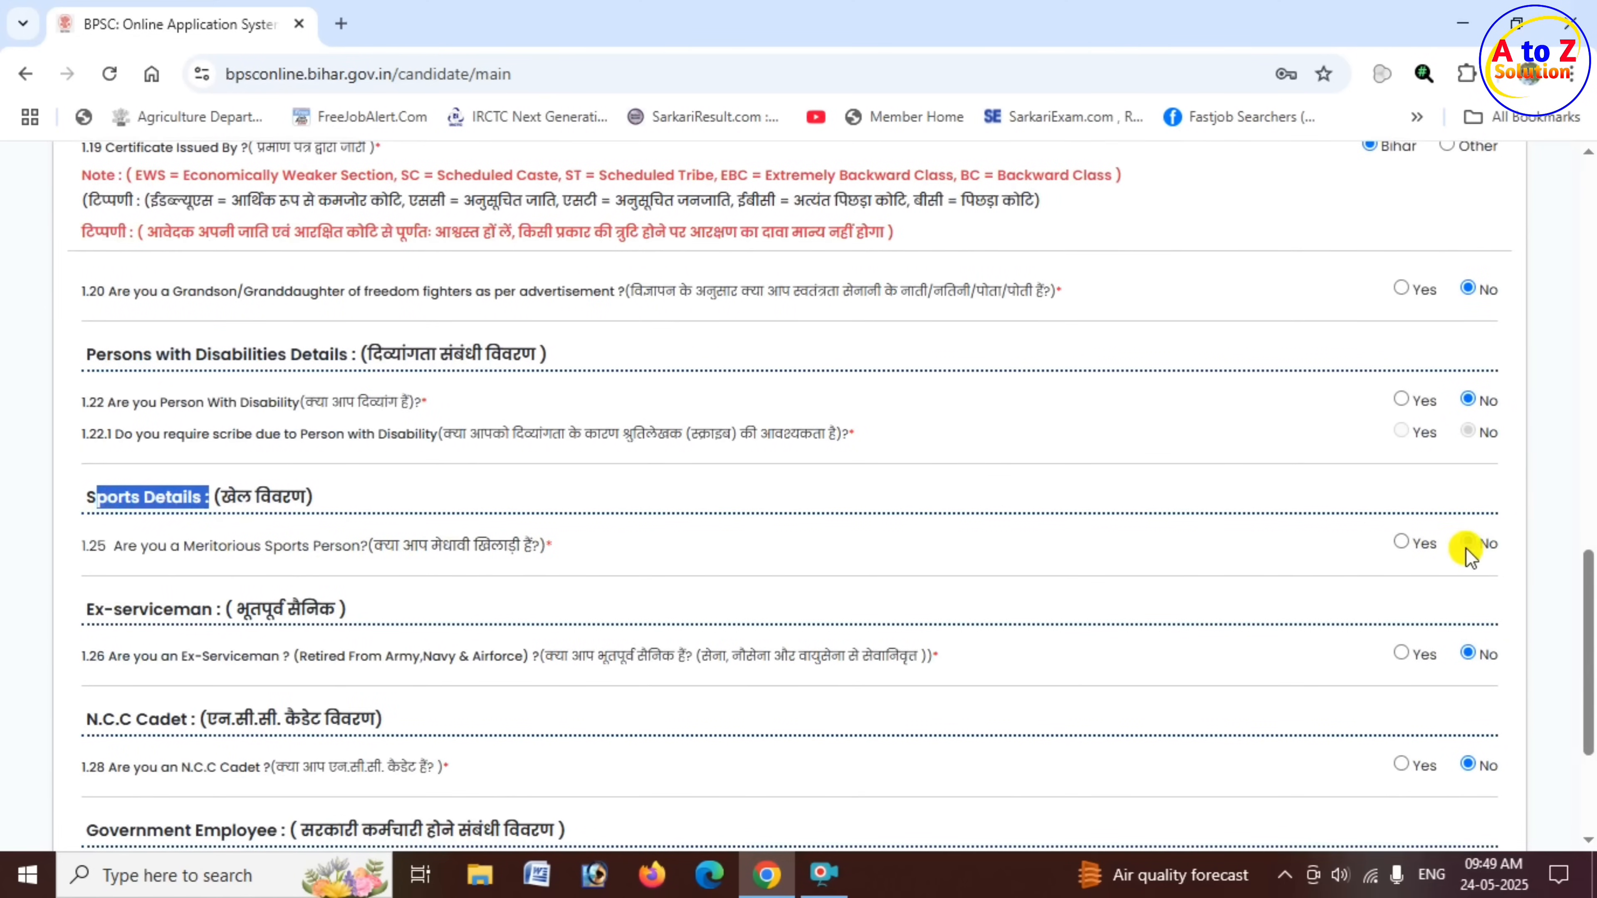
scroll(349, 559, down, 2)
drag(113, 493, 233, 493)
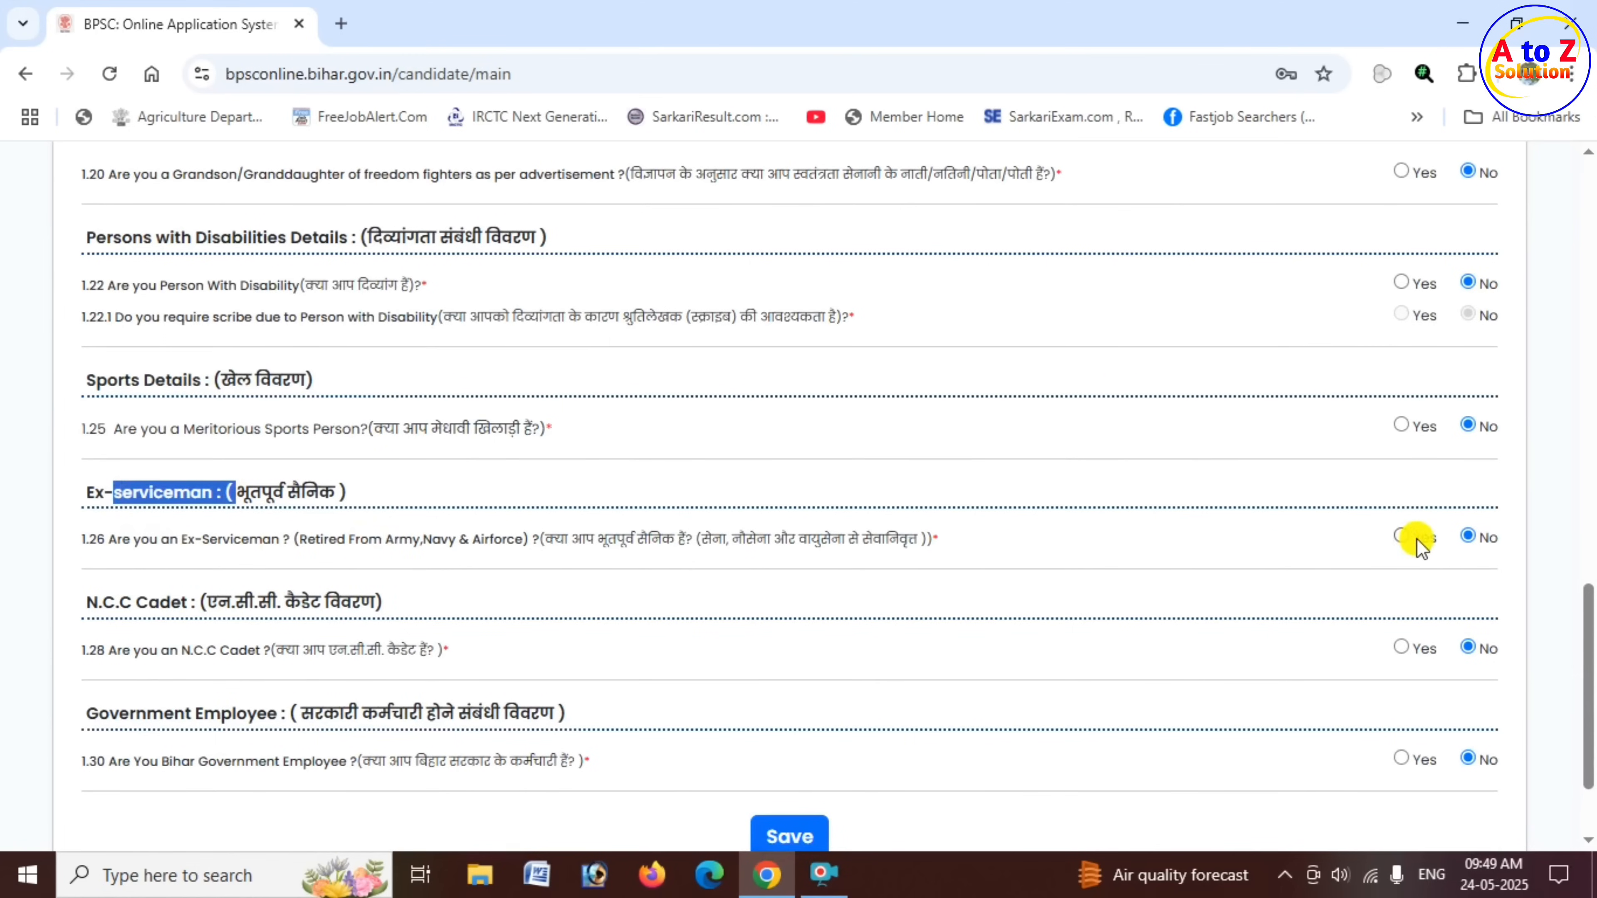
- Answer Yes to the N.C.C Cadet question to inspect its certificate and date fields, and return the answer to No
scroll(624, 570, down, 2)
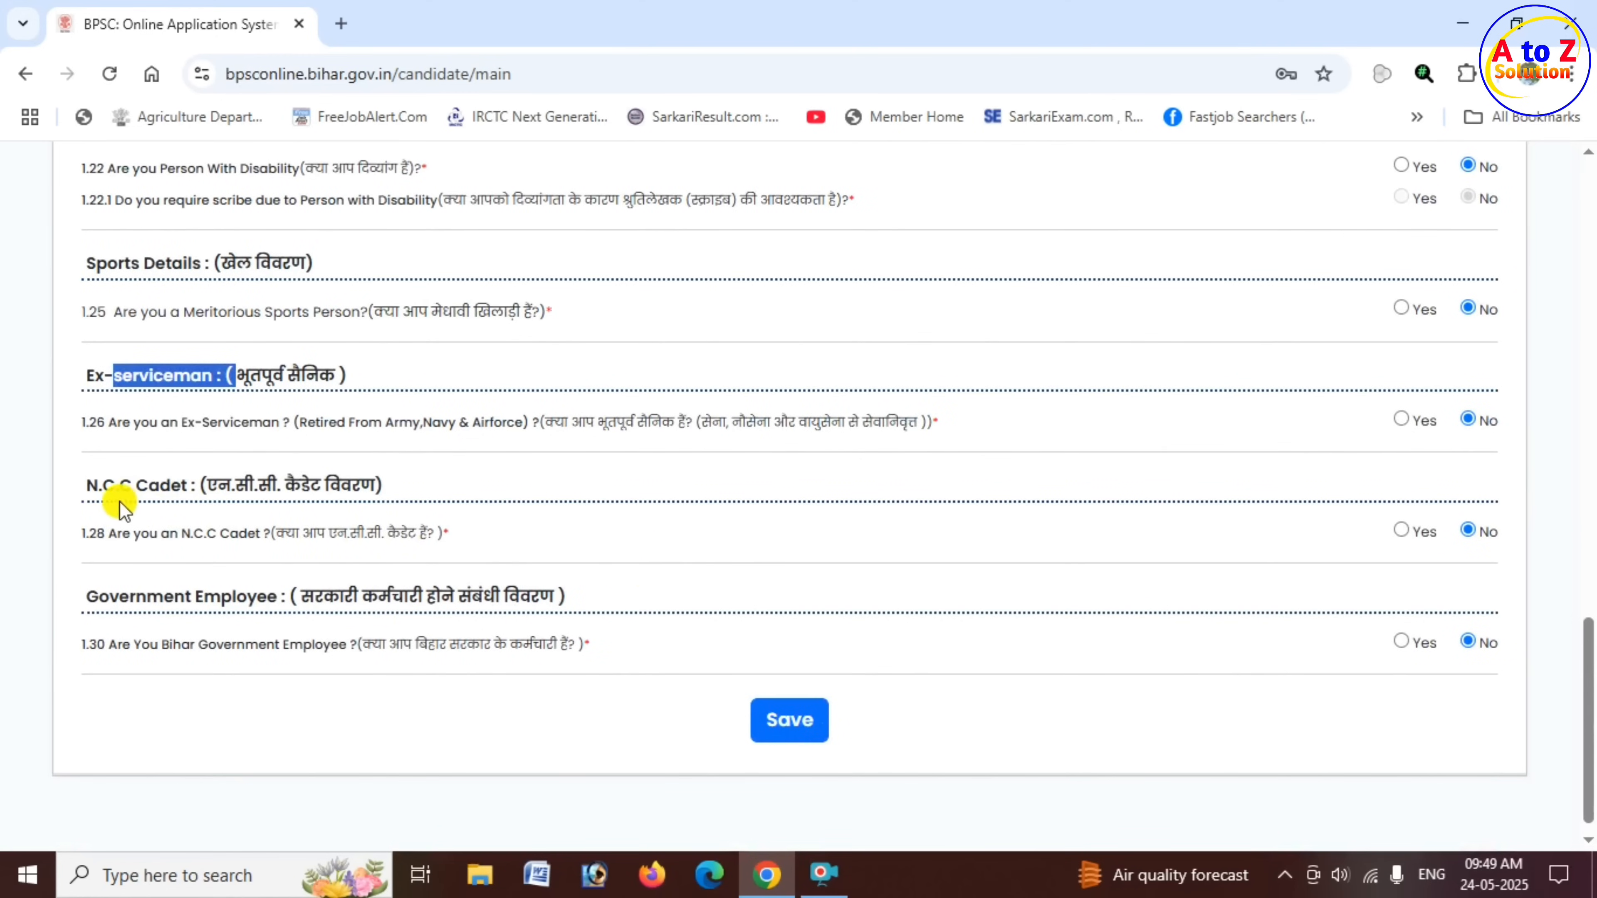
drag(115, 485, 200, 485)
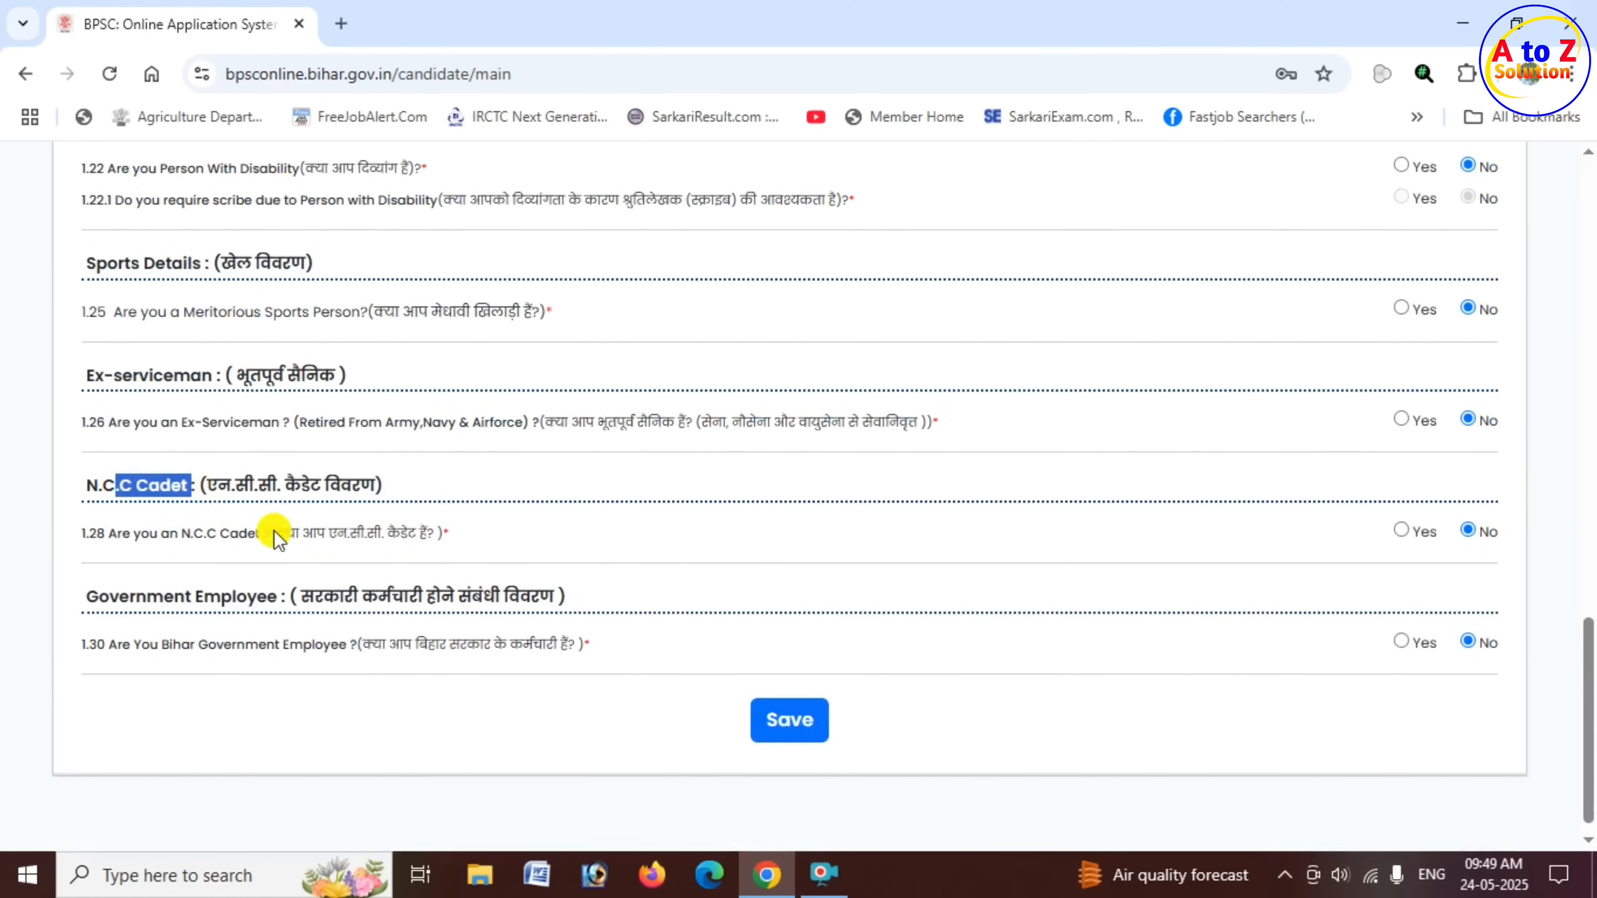
click(1403, 532)
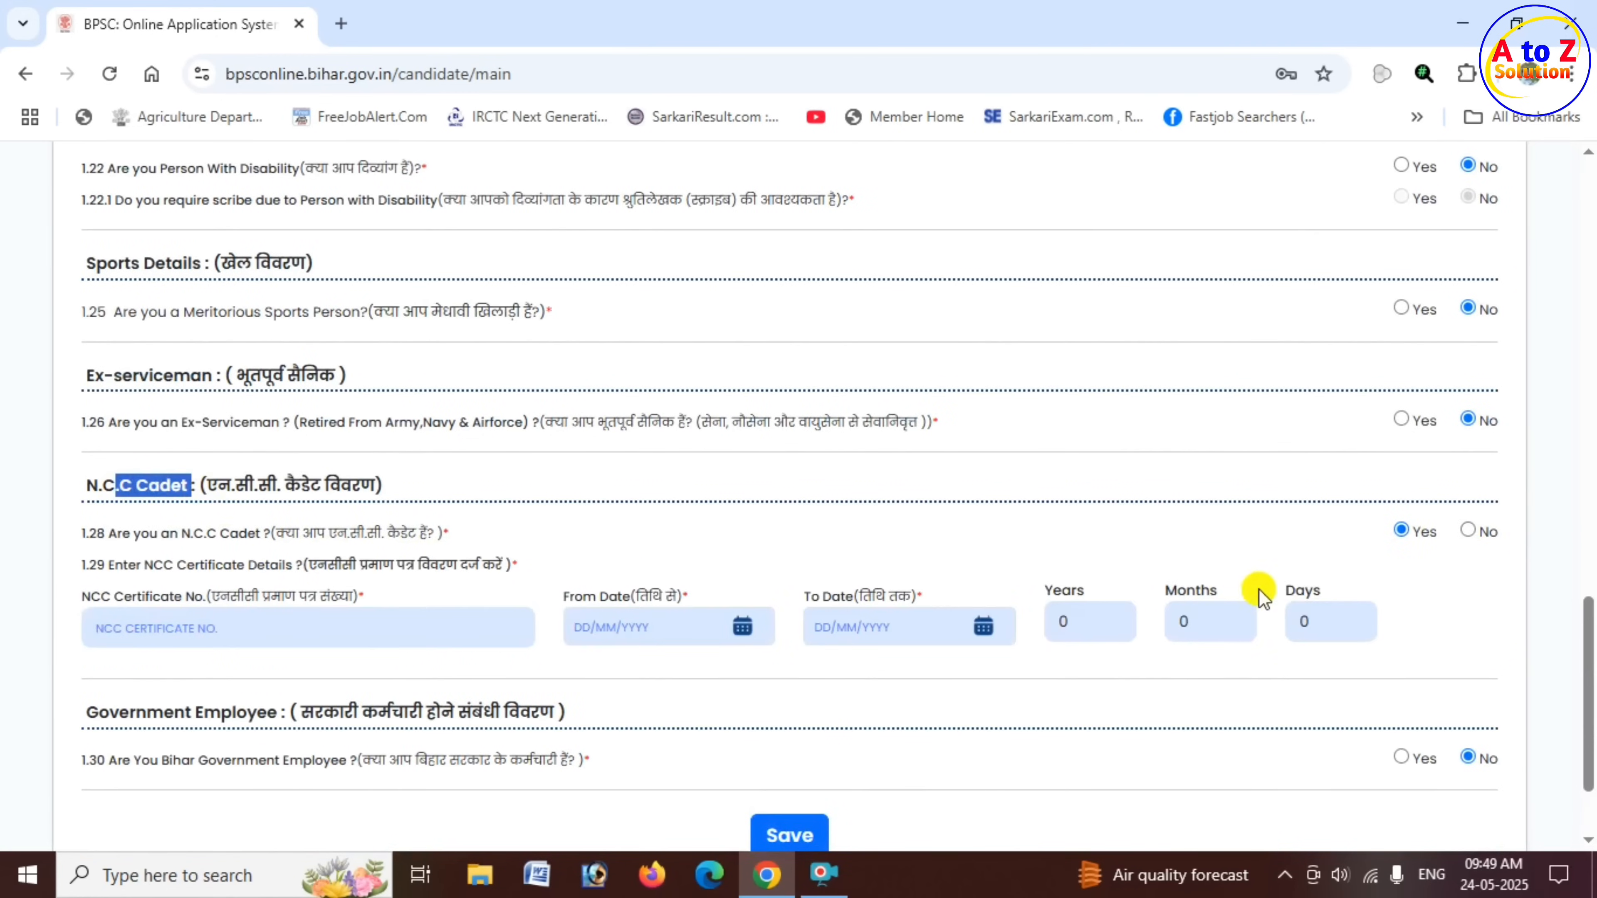
click(1470, 532)
- Answer Yes to the Bihar government employee question to inspect the designation, office and place fields, and return the answer to No
scroll(478, 576, down, 1)
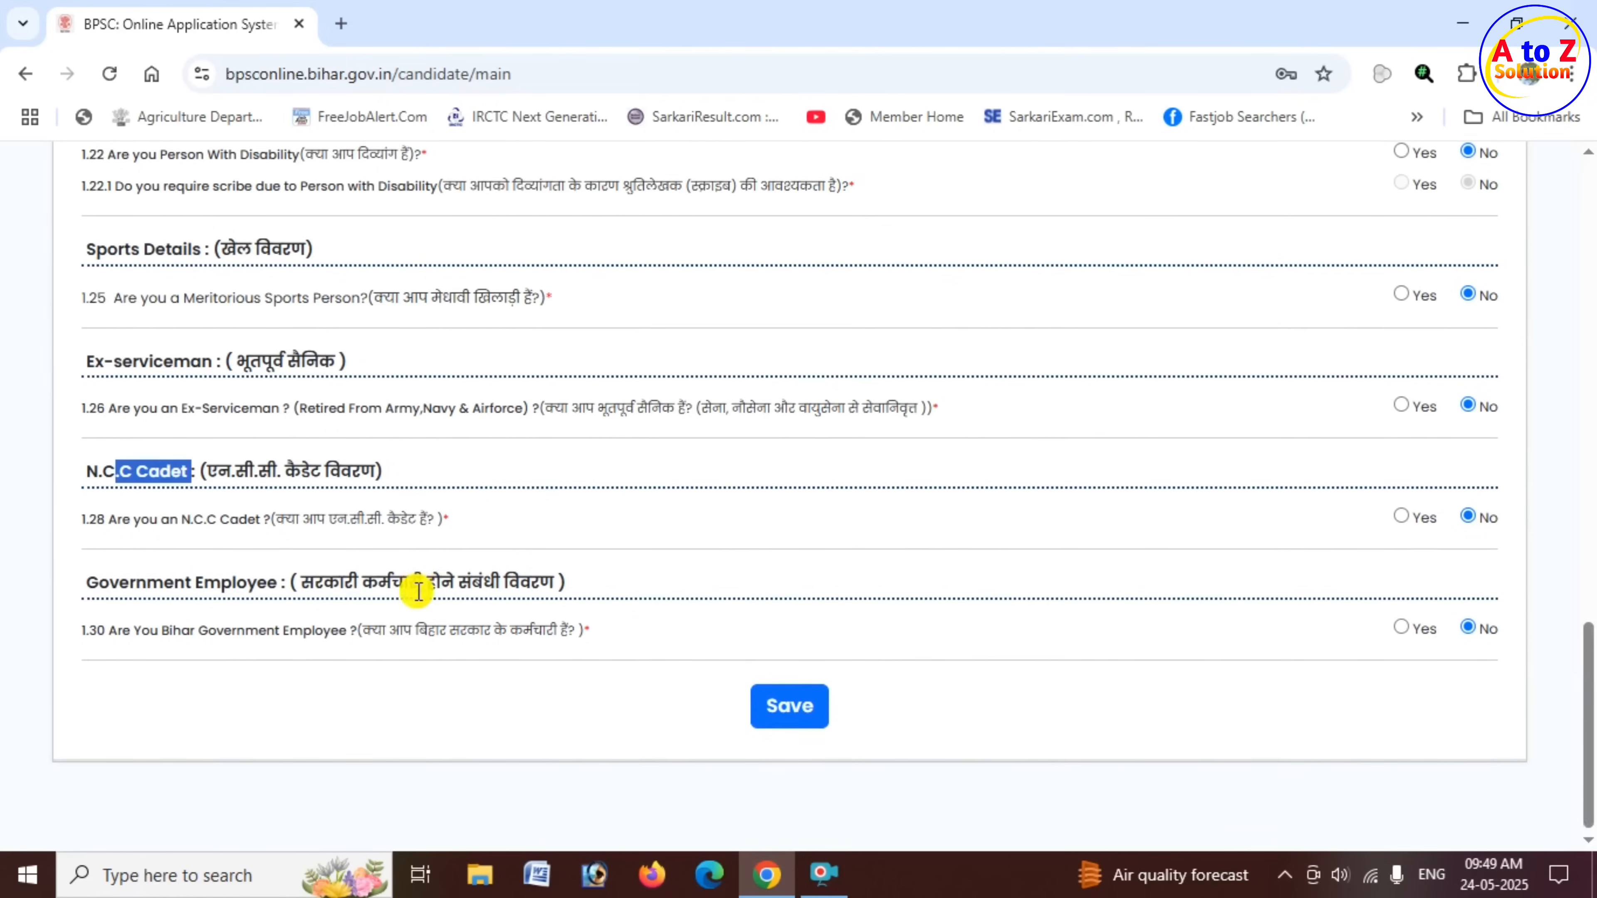
click(96, 575)
drag(96, 576, 556, 574)
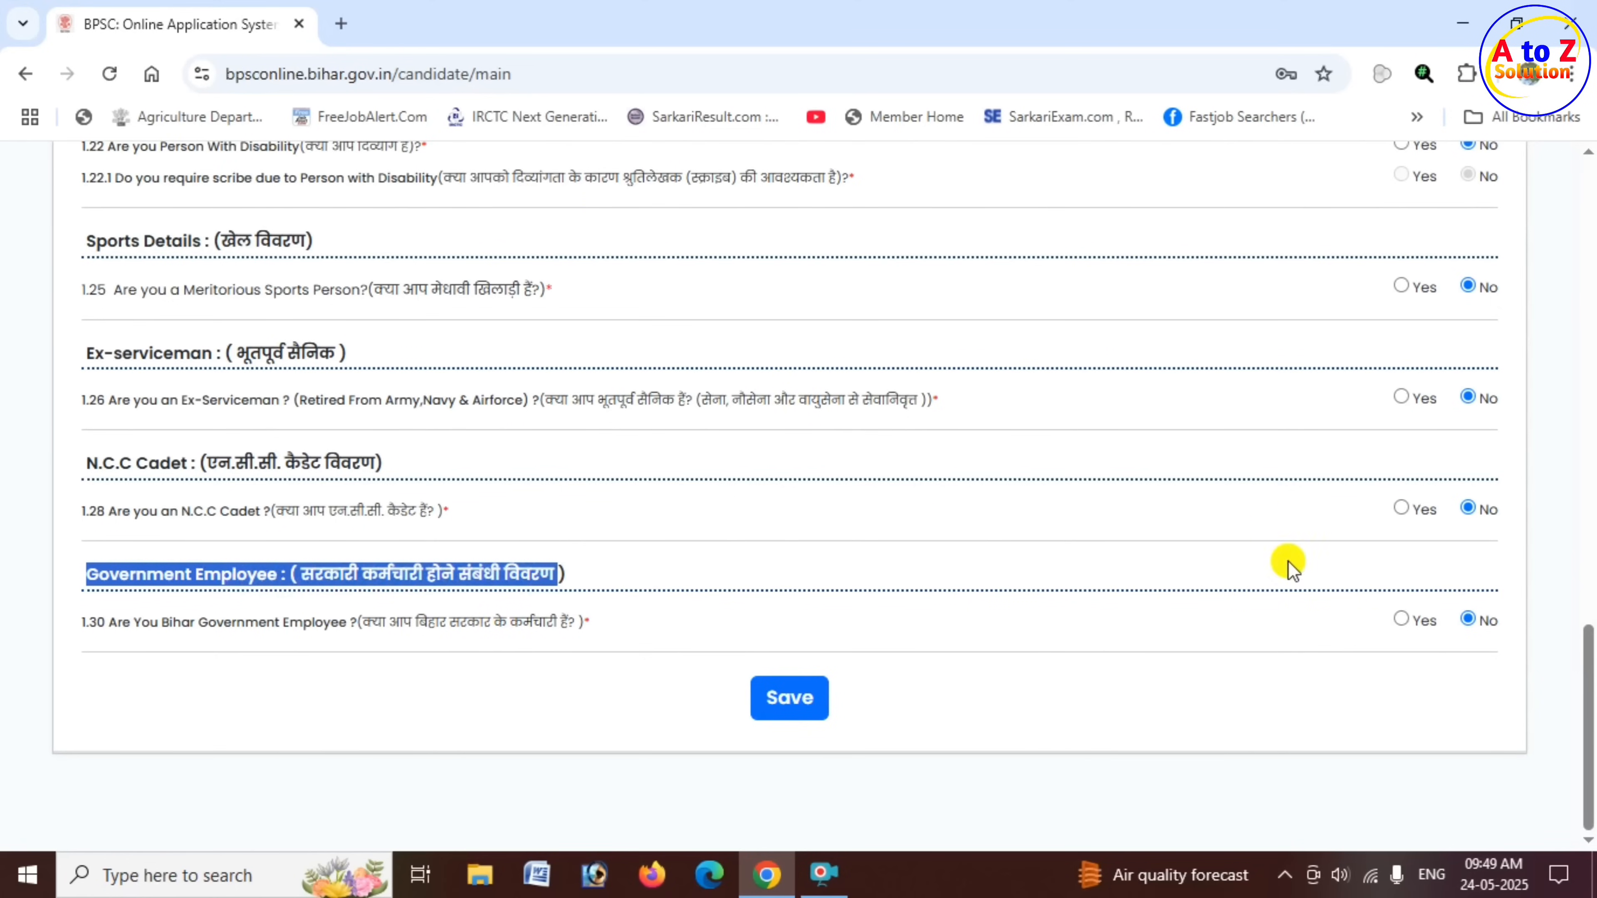
click(1401, 620)
scroll(607, 642, down, 3)
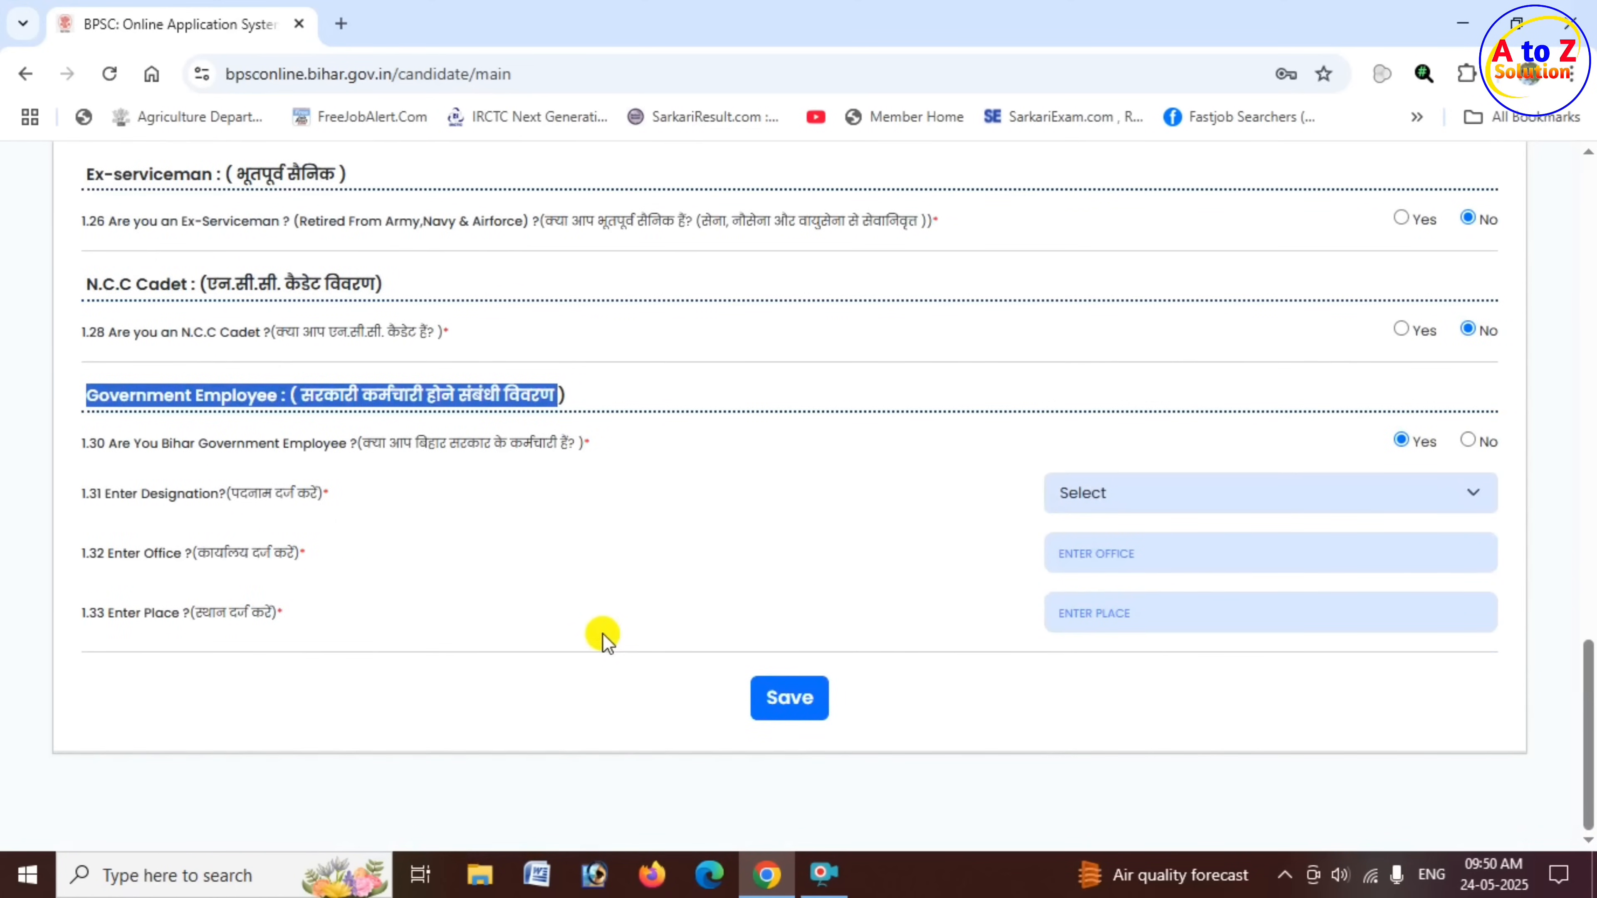
click(1473, 448)
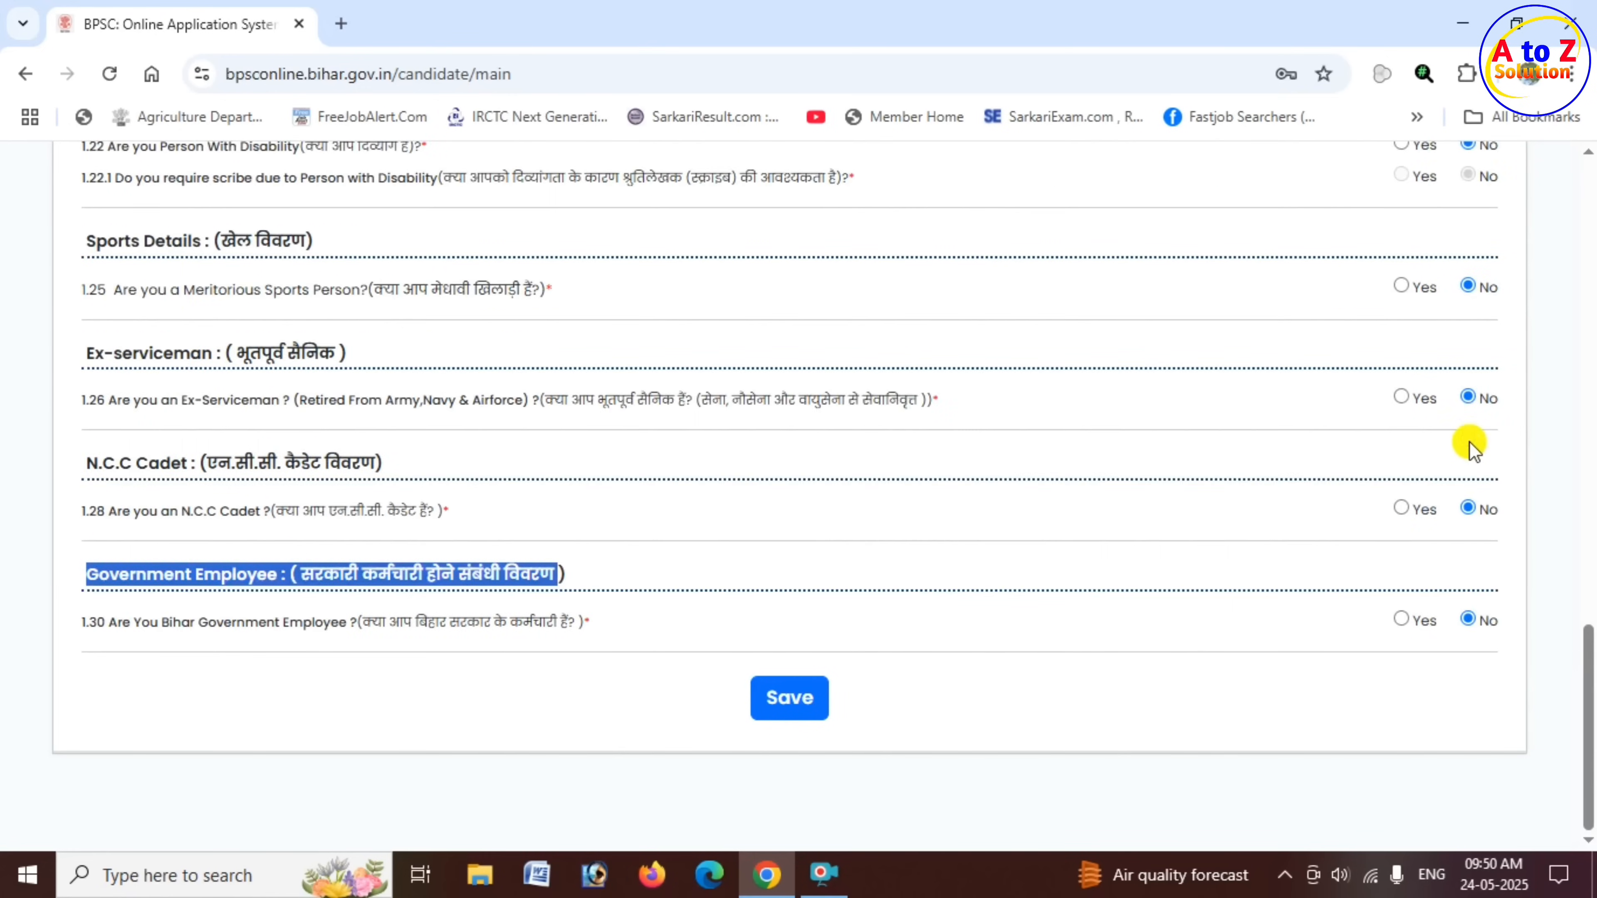
- Save the completed Personal Information and go to Step 2, Address Information
click(790, 716)
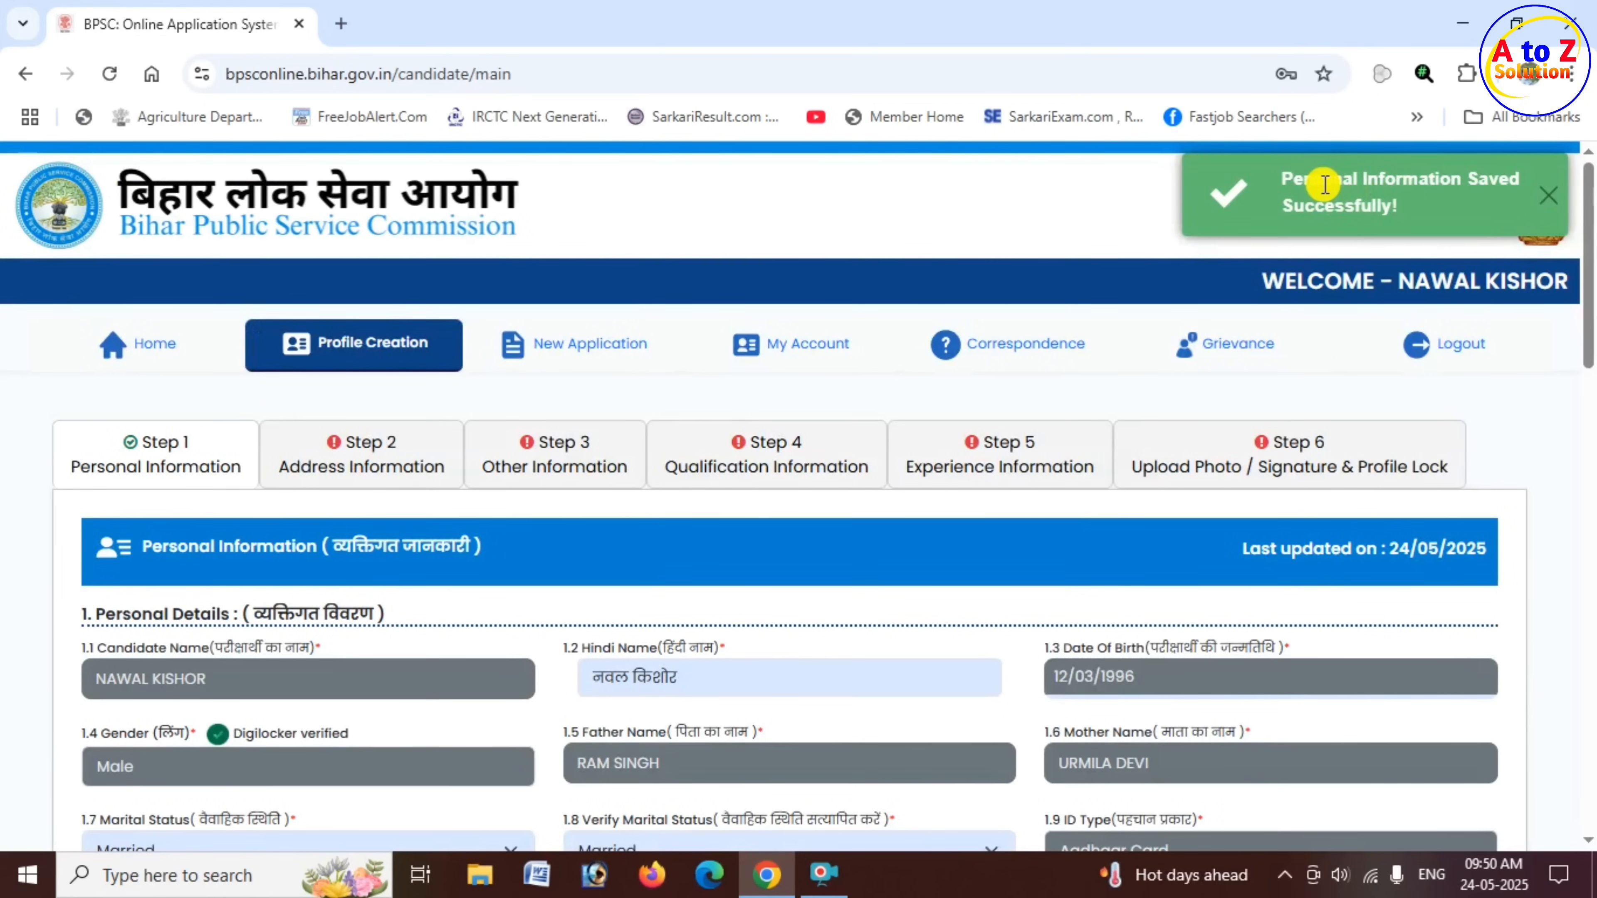
drag(1289, 183, 1459, 180)
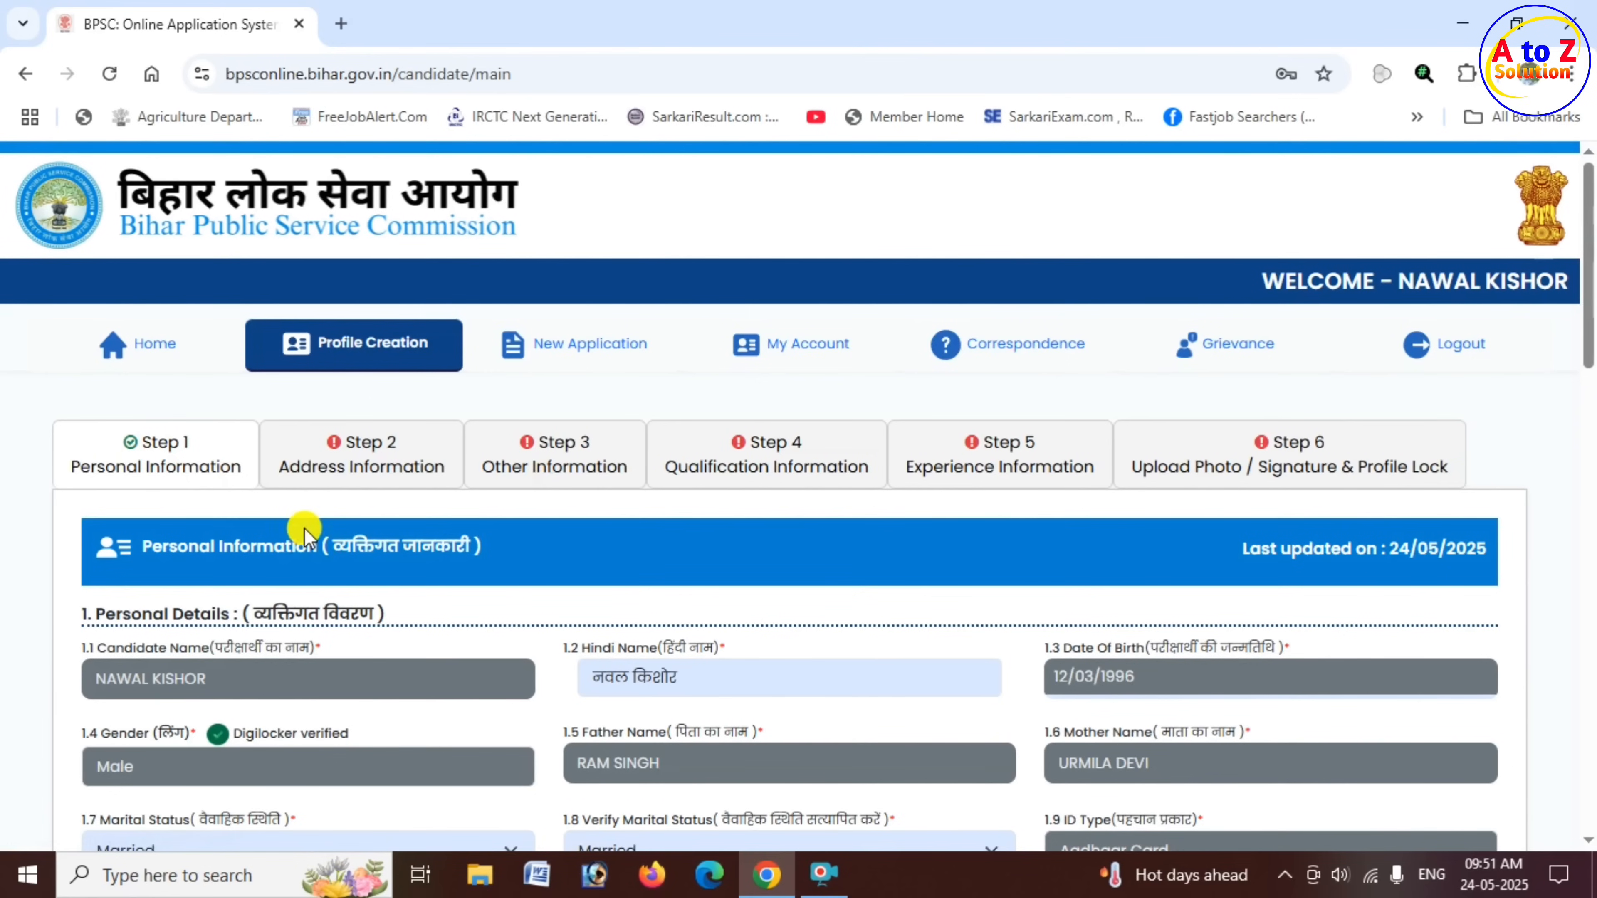
click(391, 468)
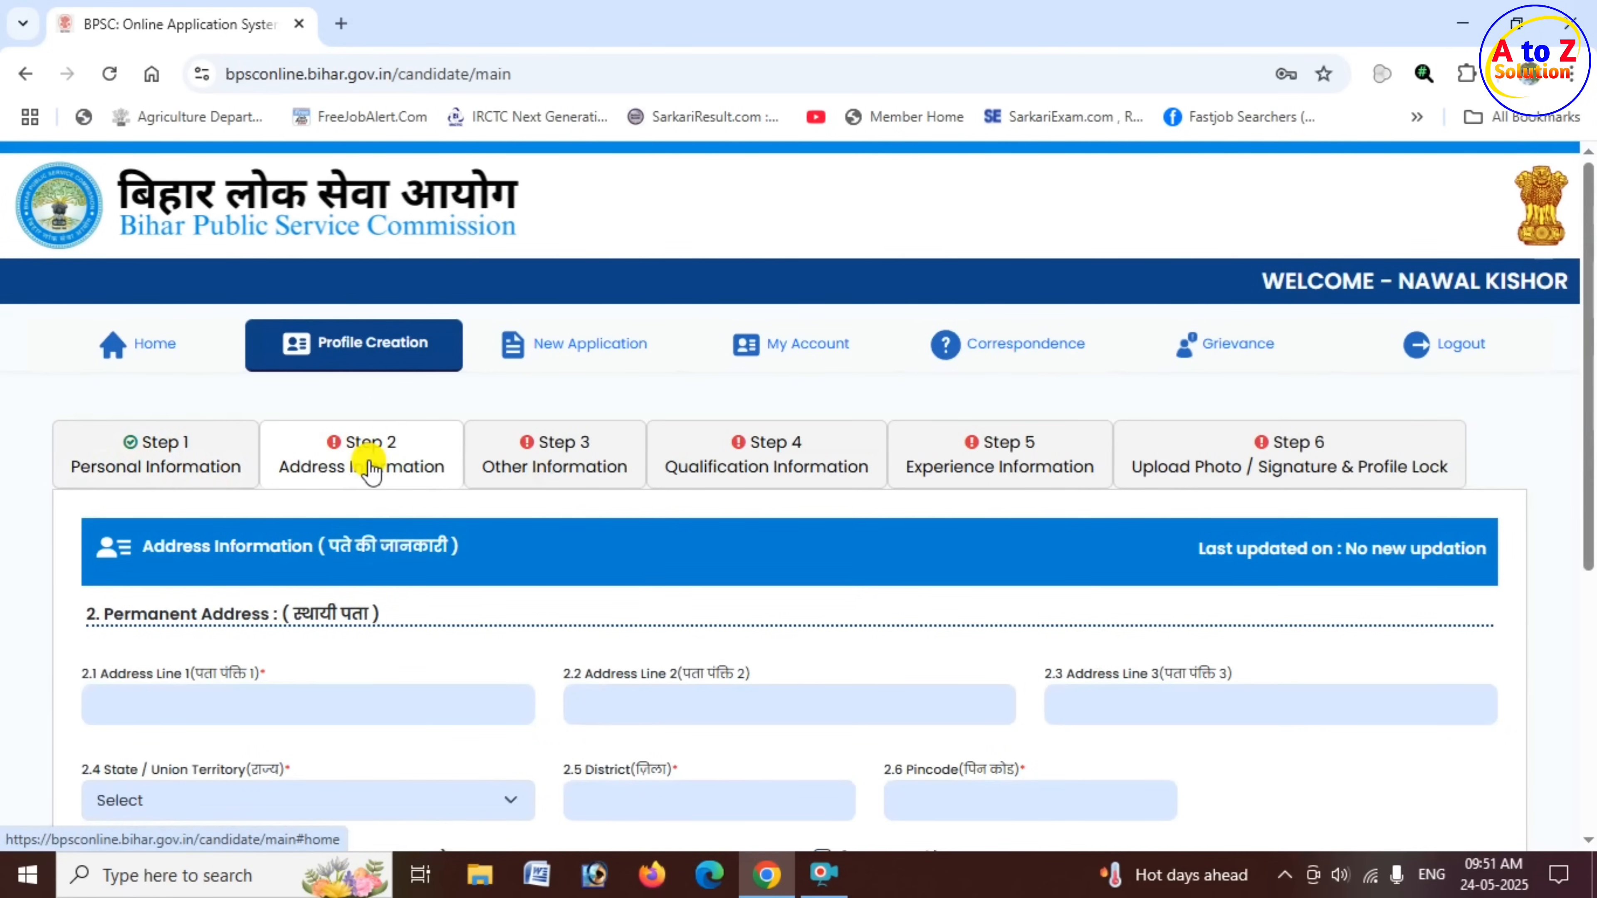
- Fill in the three Permanent Address lines with the candidate's village, post office and police station
scroll(370, 471, down, 3)
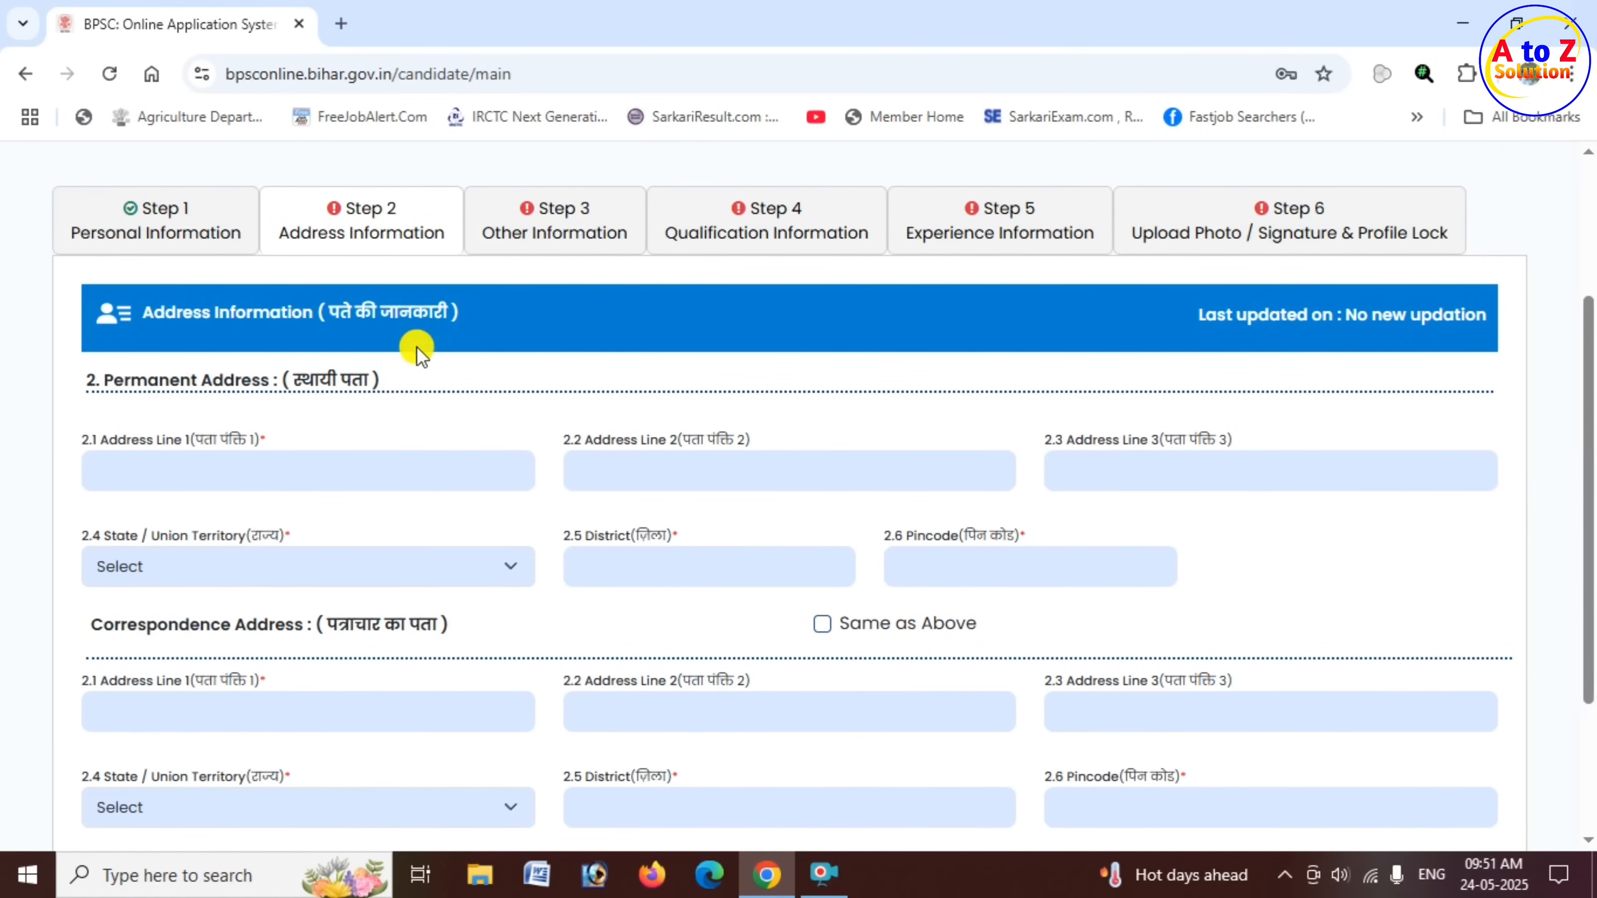
drag(148, 377, 253, 377)
click(191, 467)
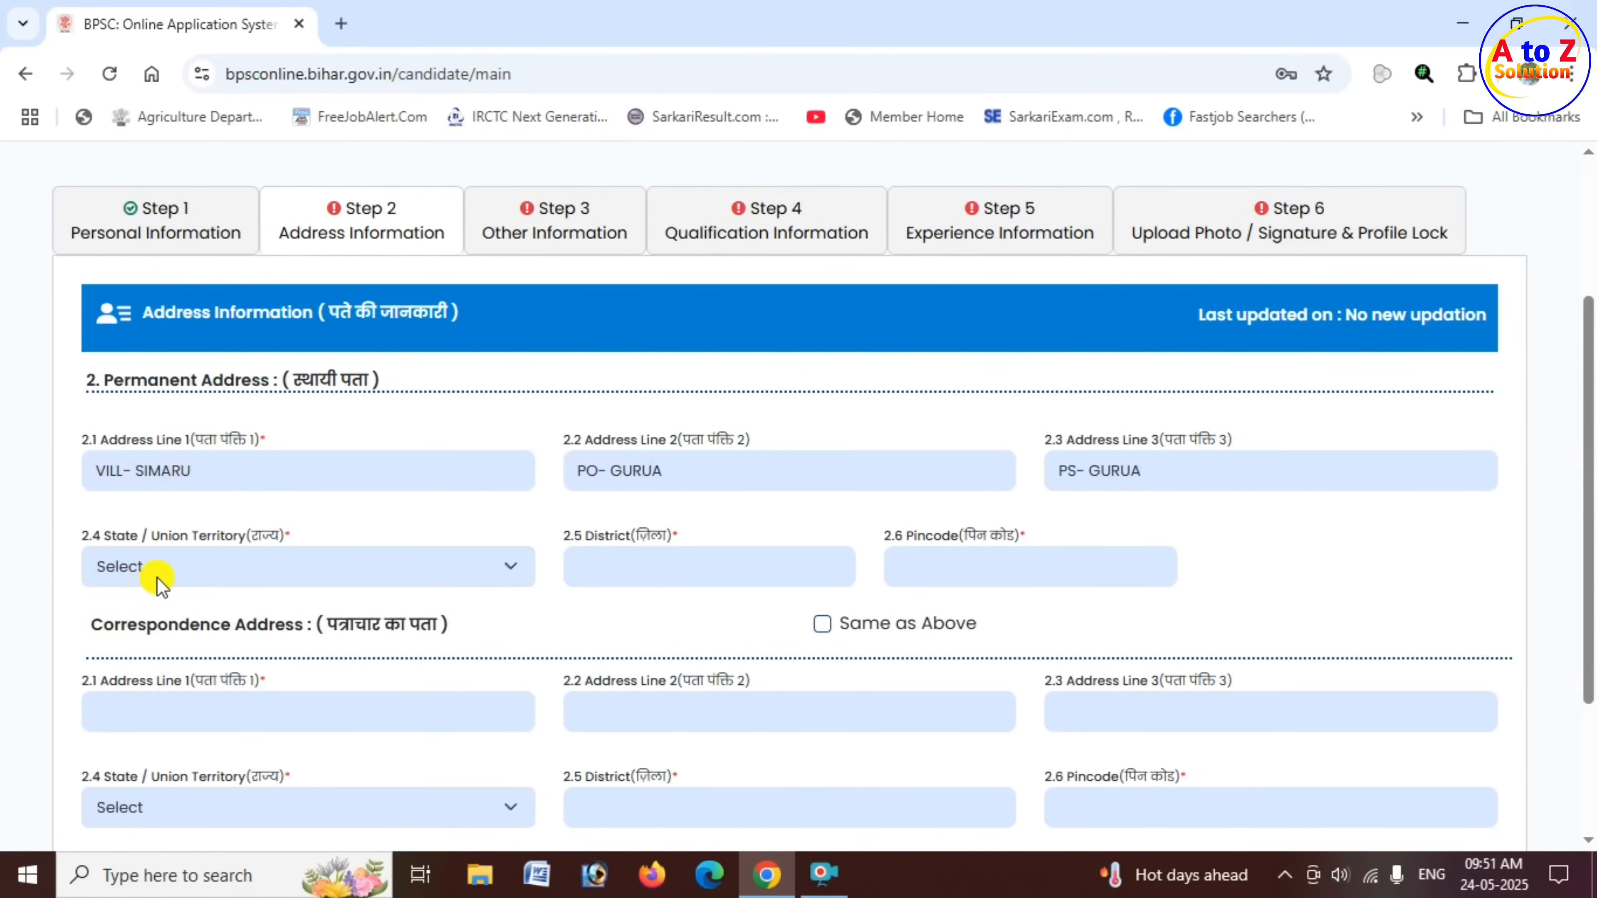
- Choose Bihar as the permanent address's state, select the candidate's district and enter the pincode
click(276, 568)
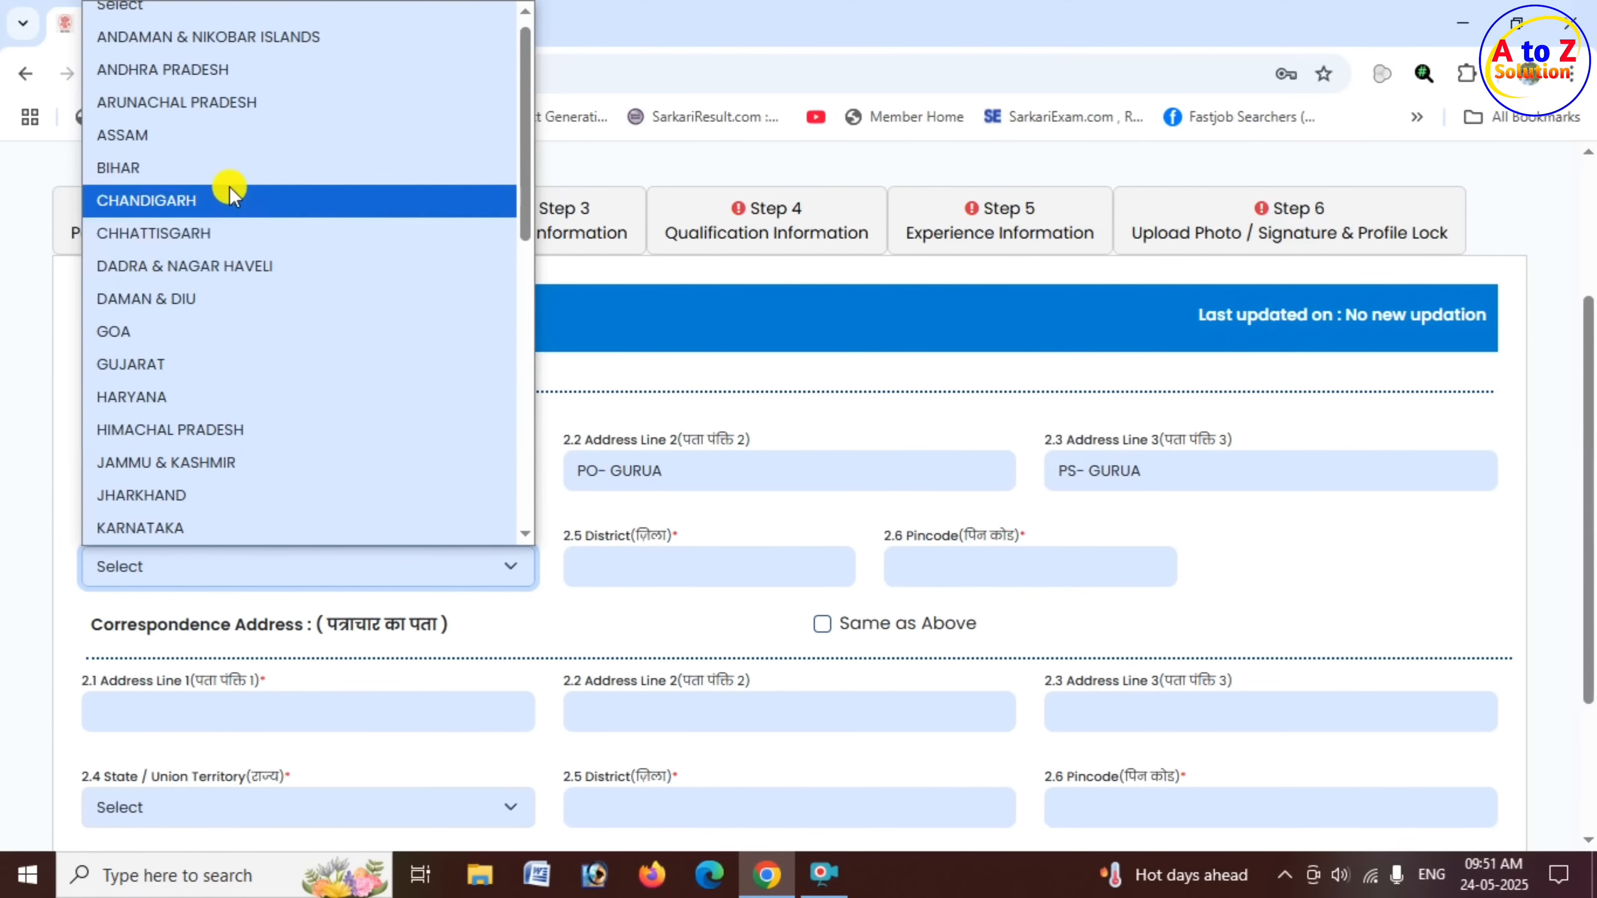
click(226, 171)
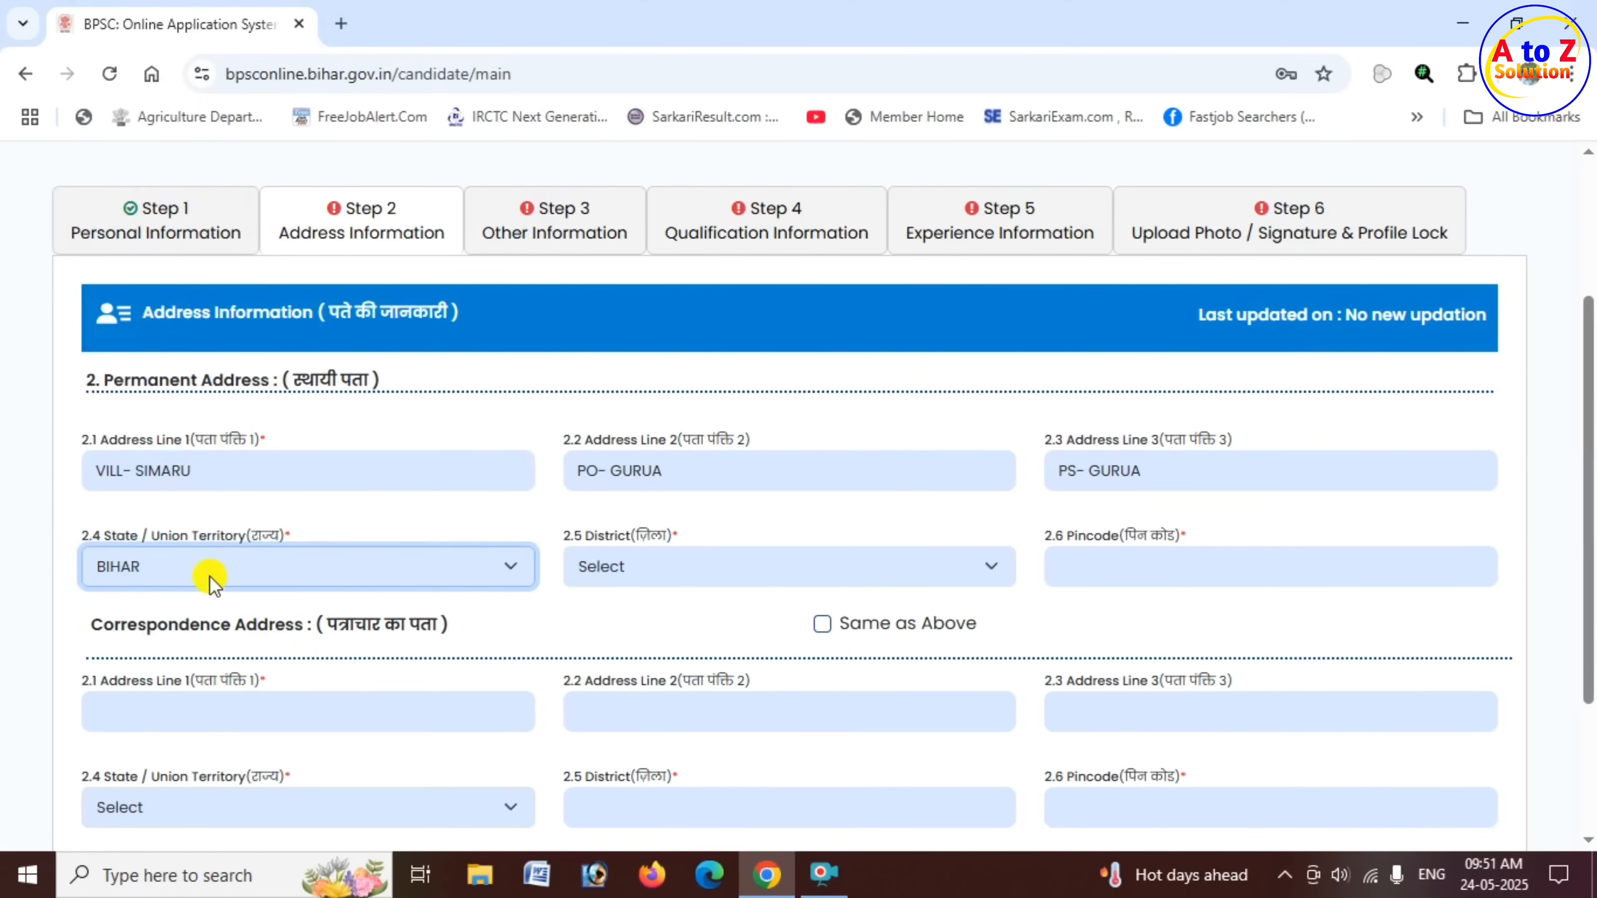
click(634, 569)
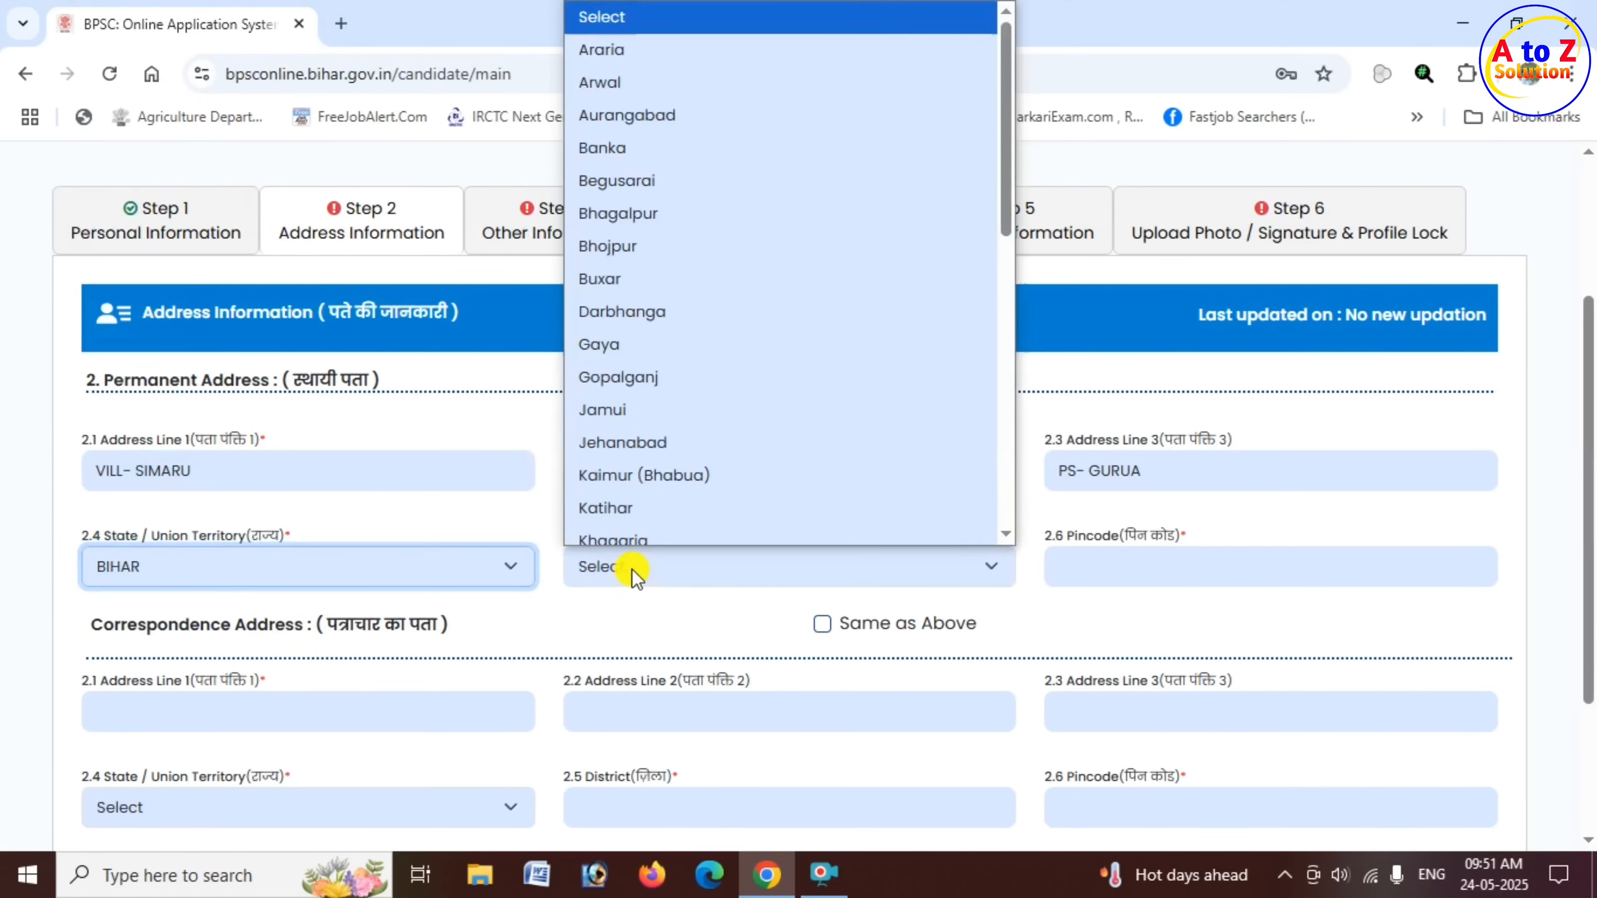
click(625, 333)
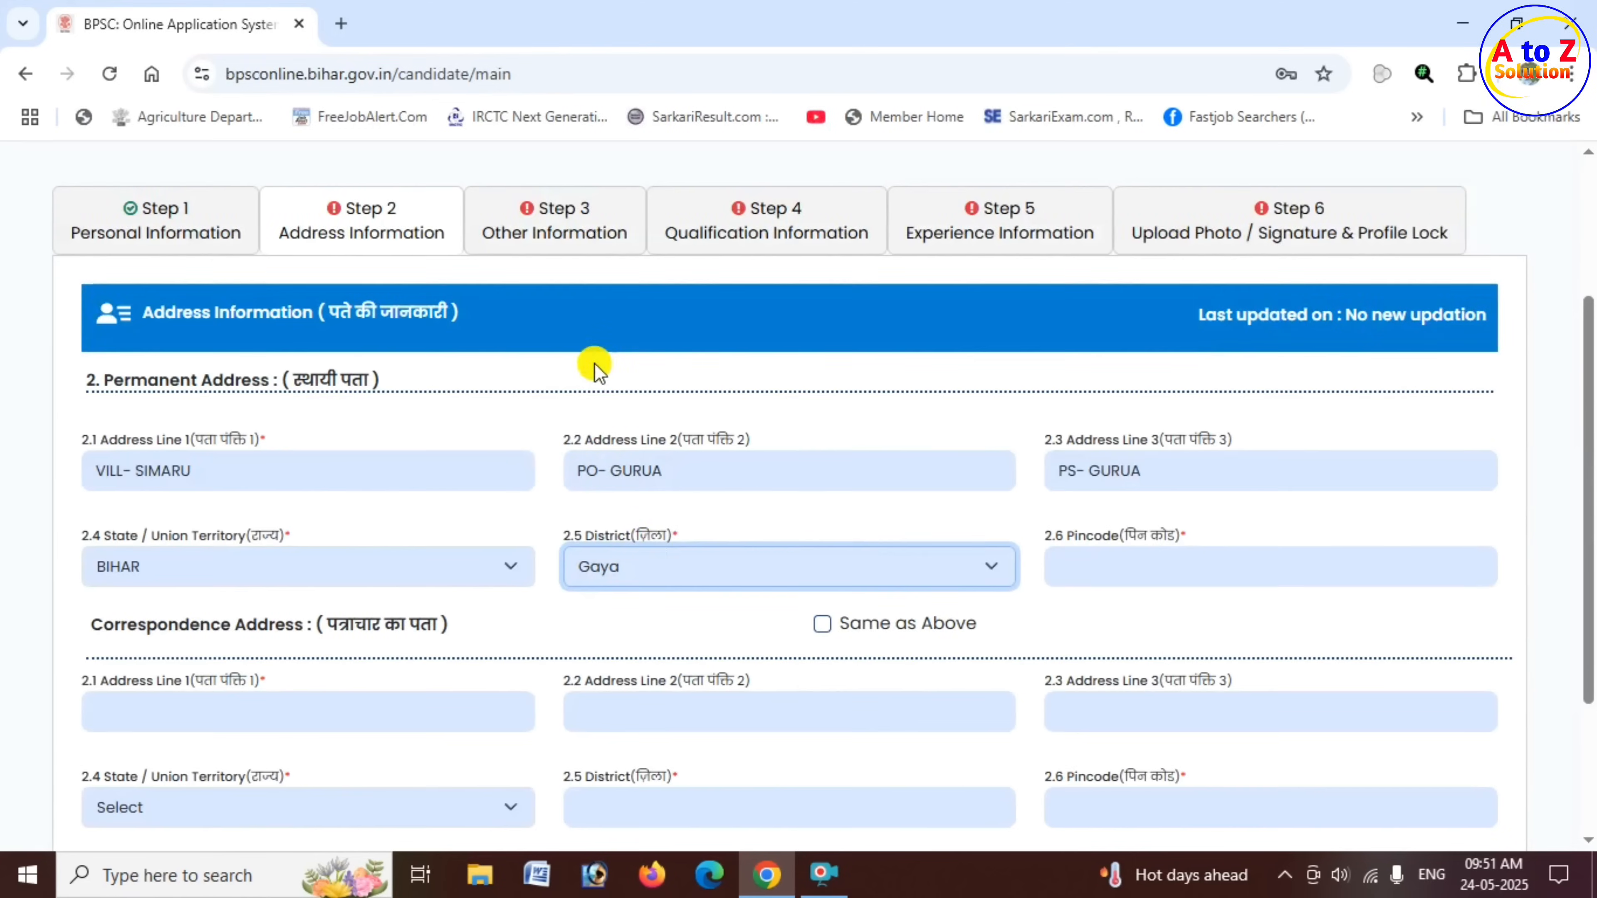
click(1111, 564)
text(824205)
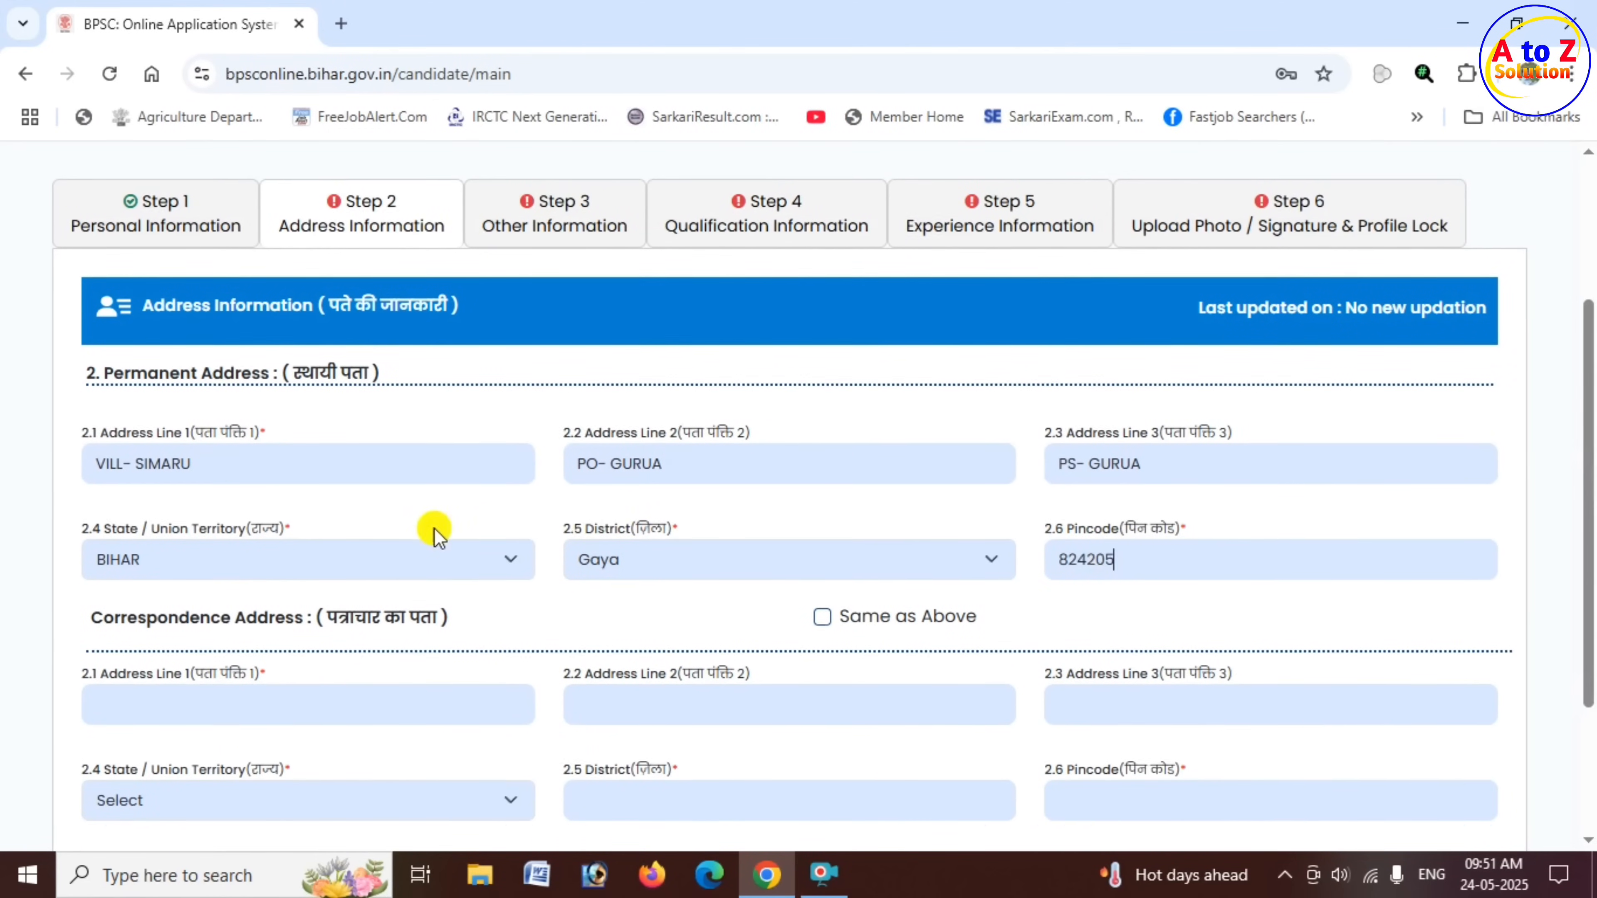
- Copy the permanent address into the Correspondence Address using Same as Above, and save the Address Information
scroll(431, 432, down, 2)
drag(168, 508, 290, 509)
drag(169, 263, 274, 269)
drag(200, 508, 337, 509)
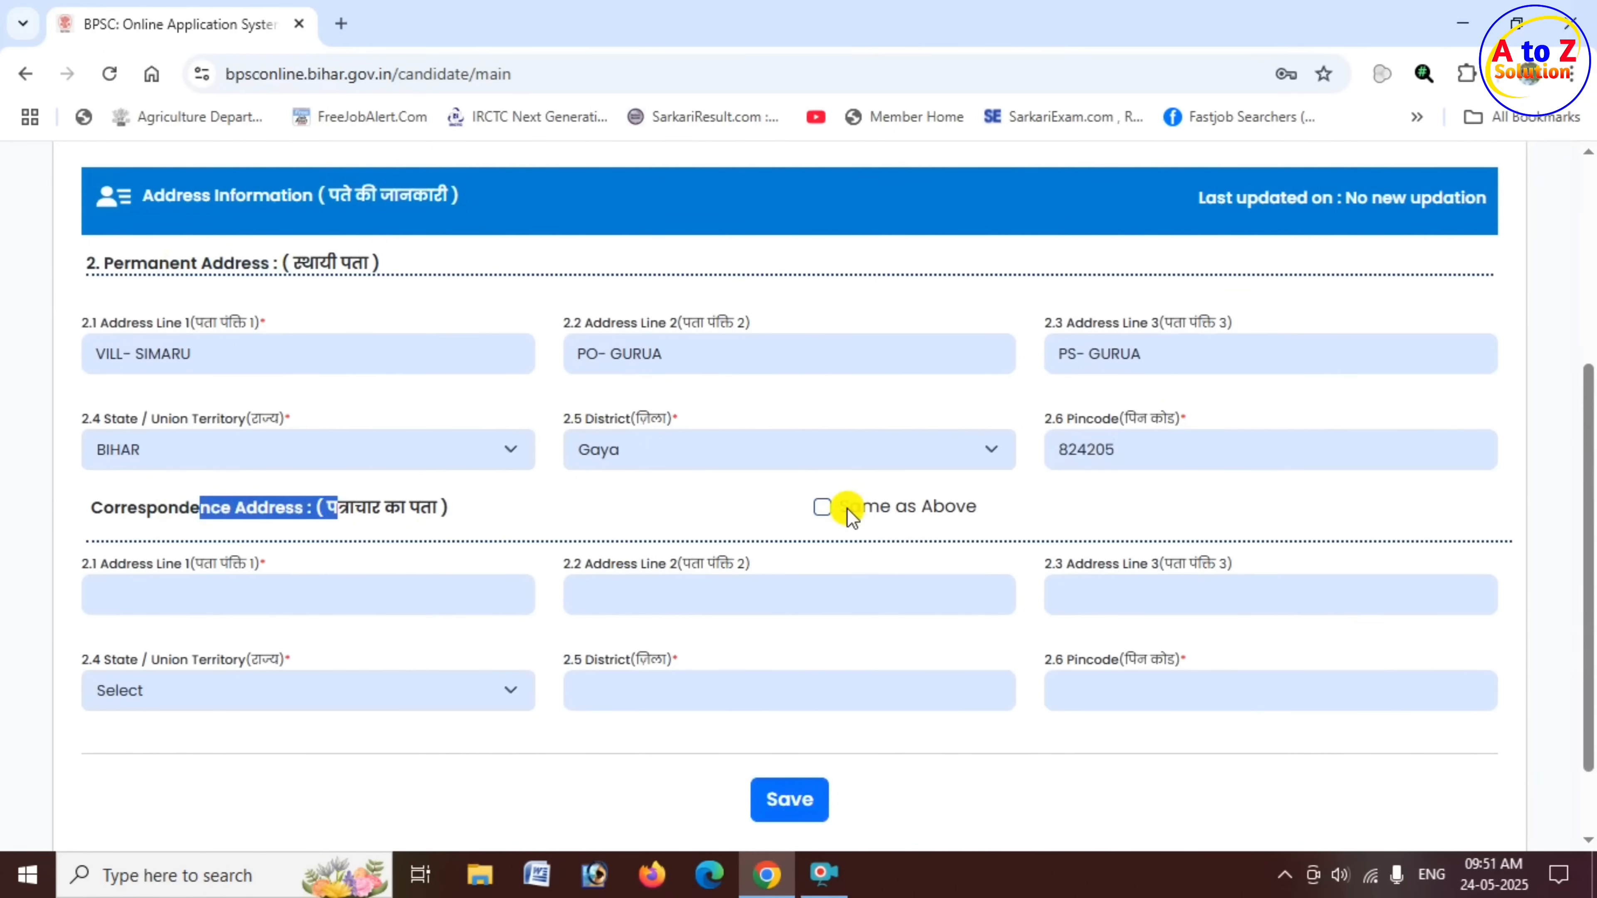
drag(848, 507, 978, 516)
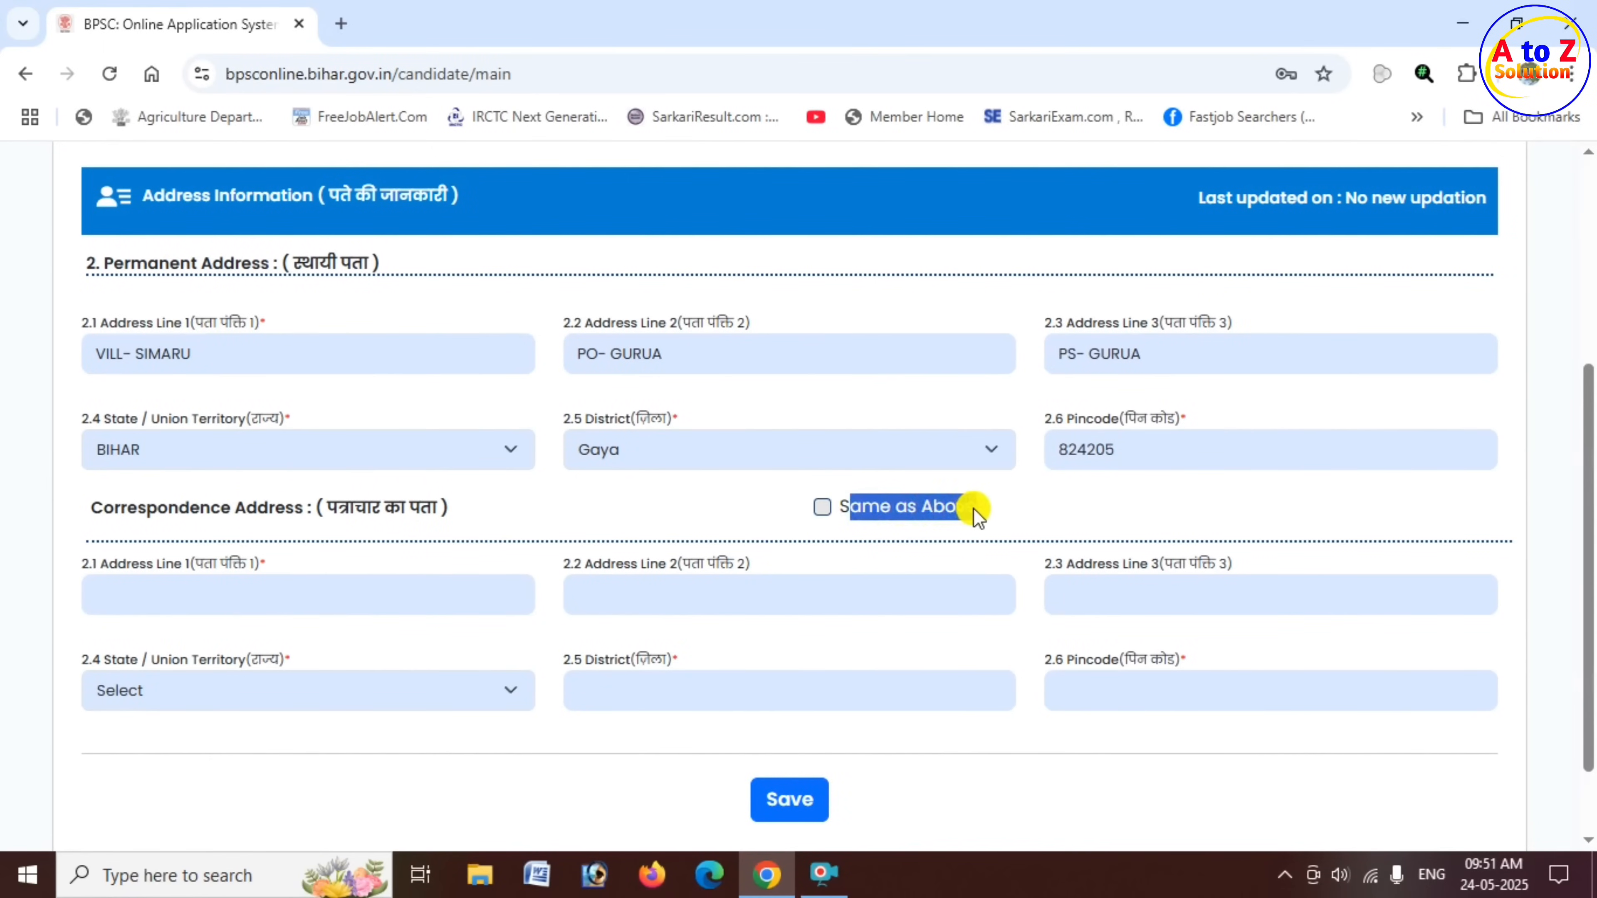
click(822, 507)
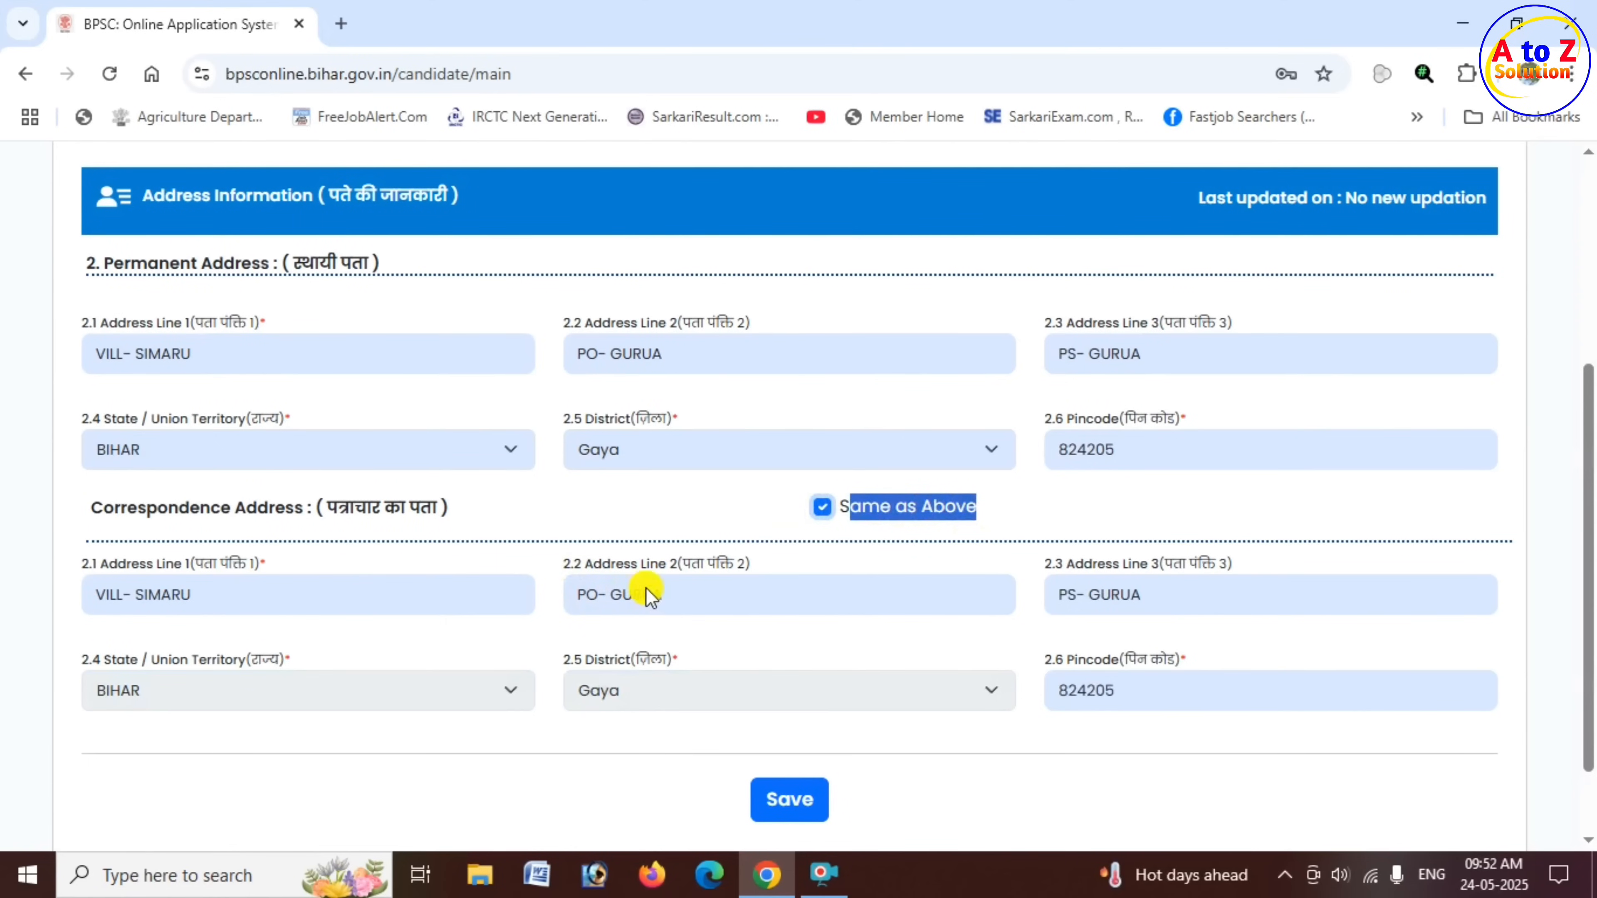
click(796, 805)
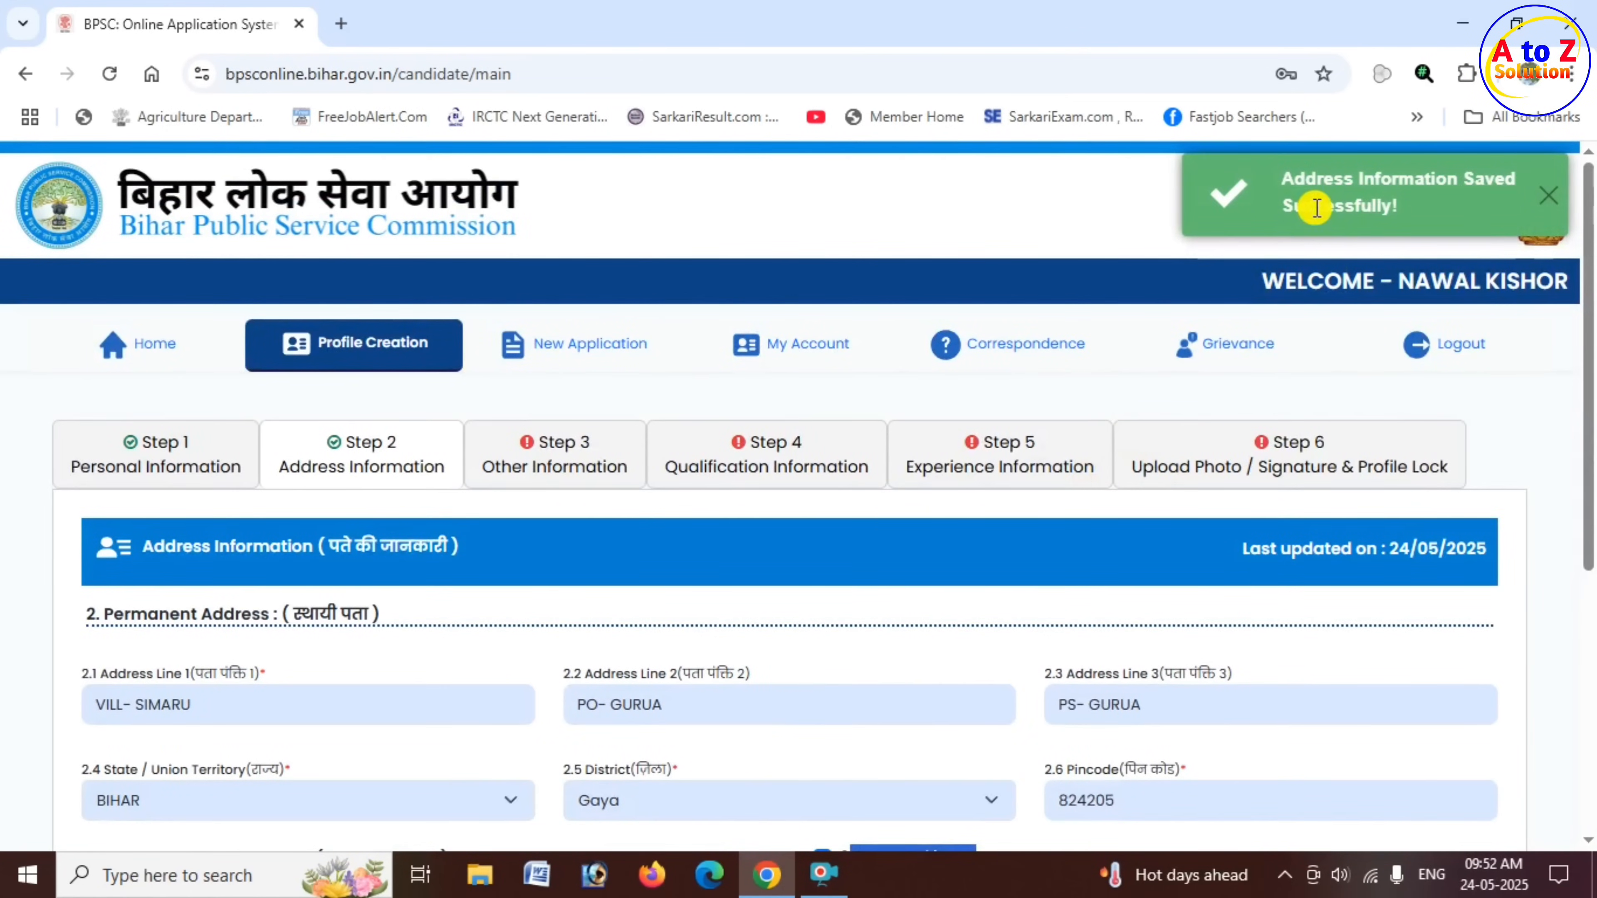
drag(1306, 178, 1488, 178)
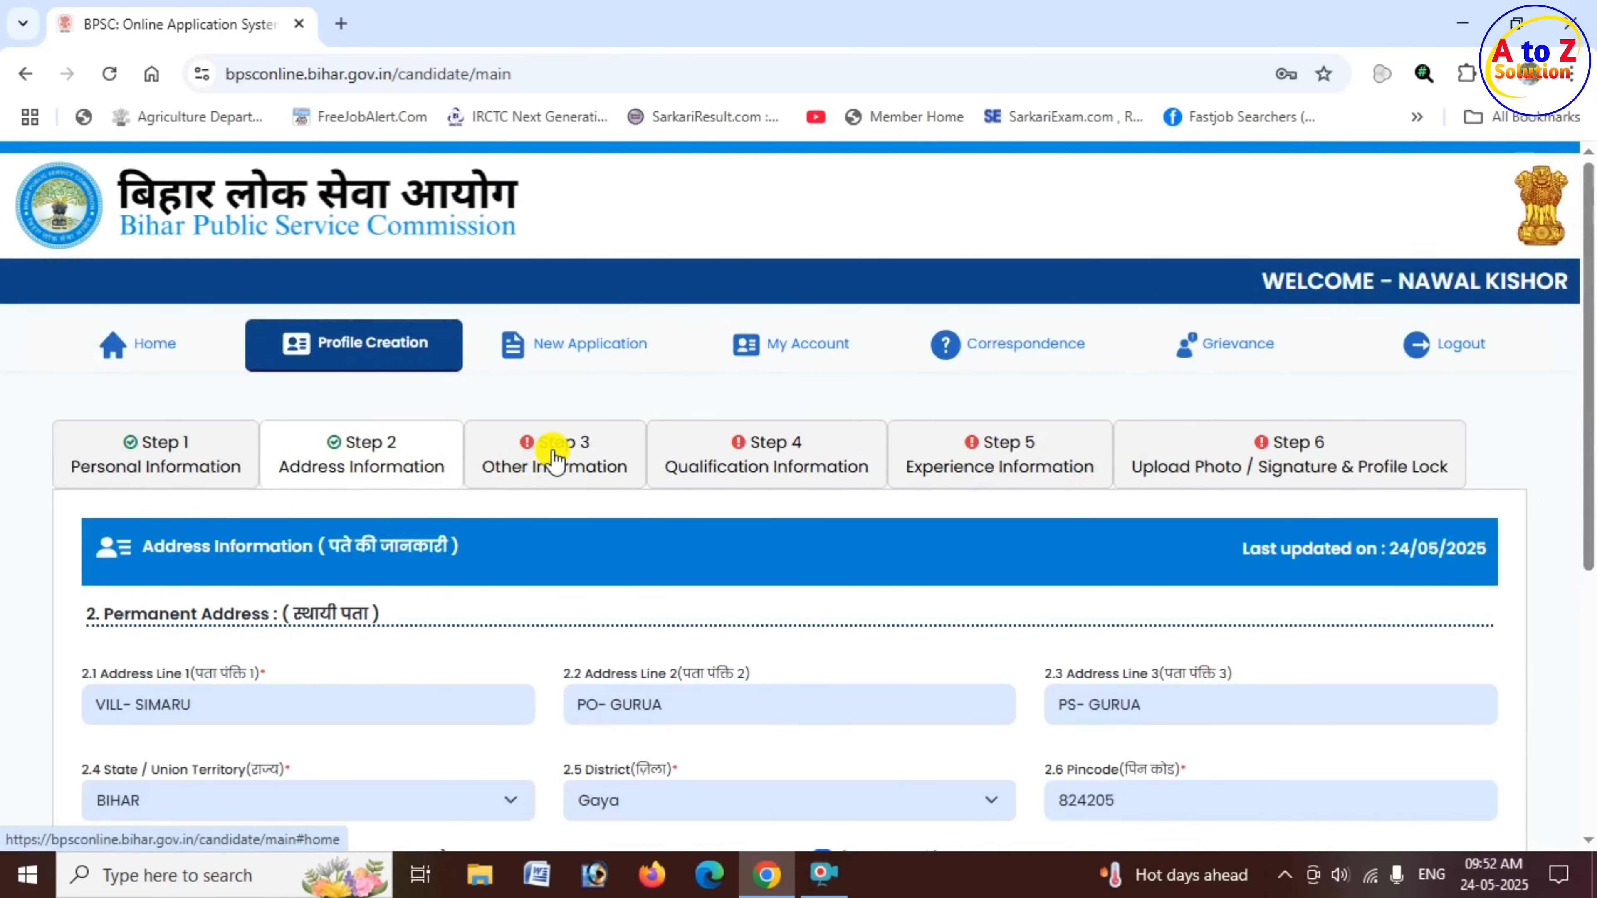
- Go to Step 3, Other Information, and answer No to whether any prosecution is pending in a court of law
click(581, 477)
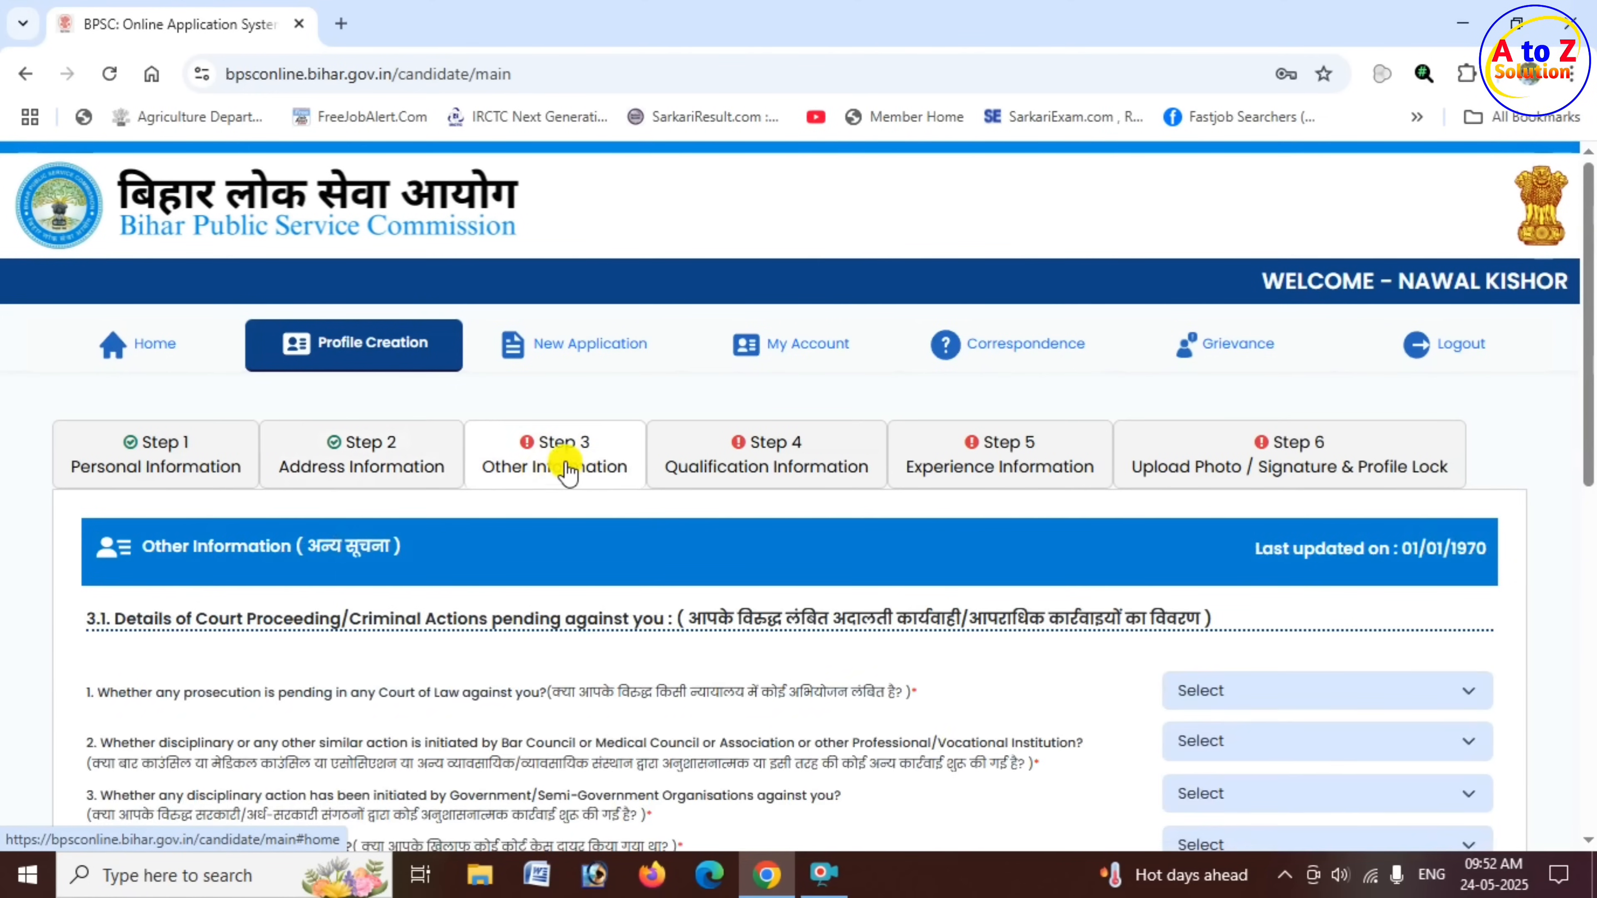
scroll(791, 361, down, 3)
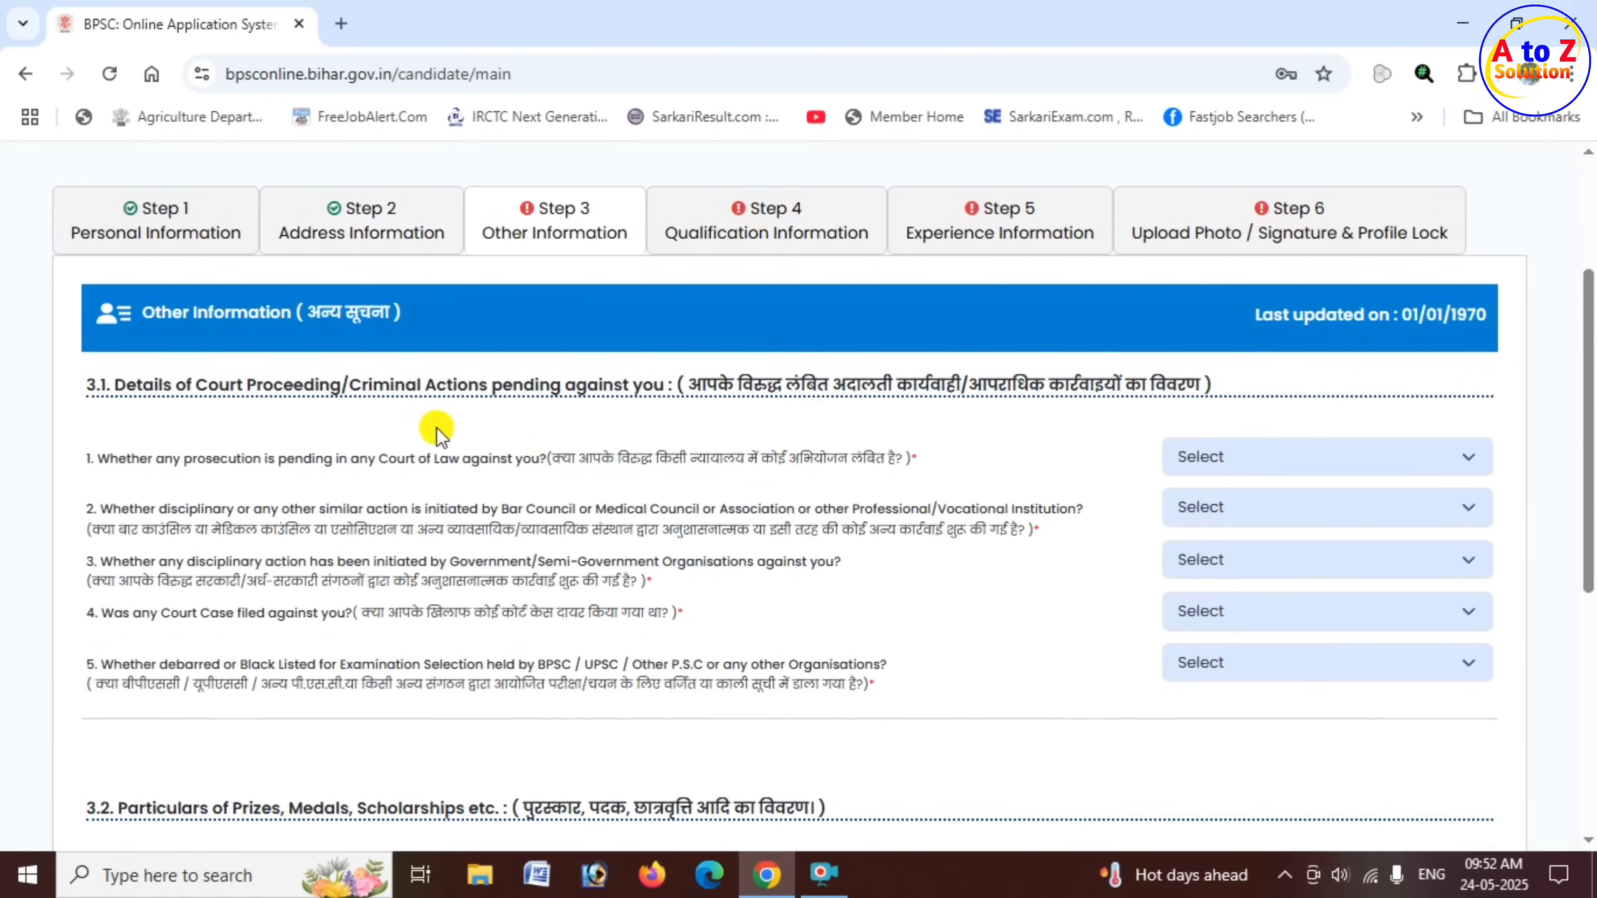
drag(146, 391, 660, 391)
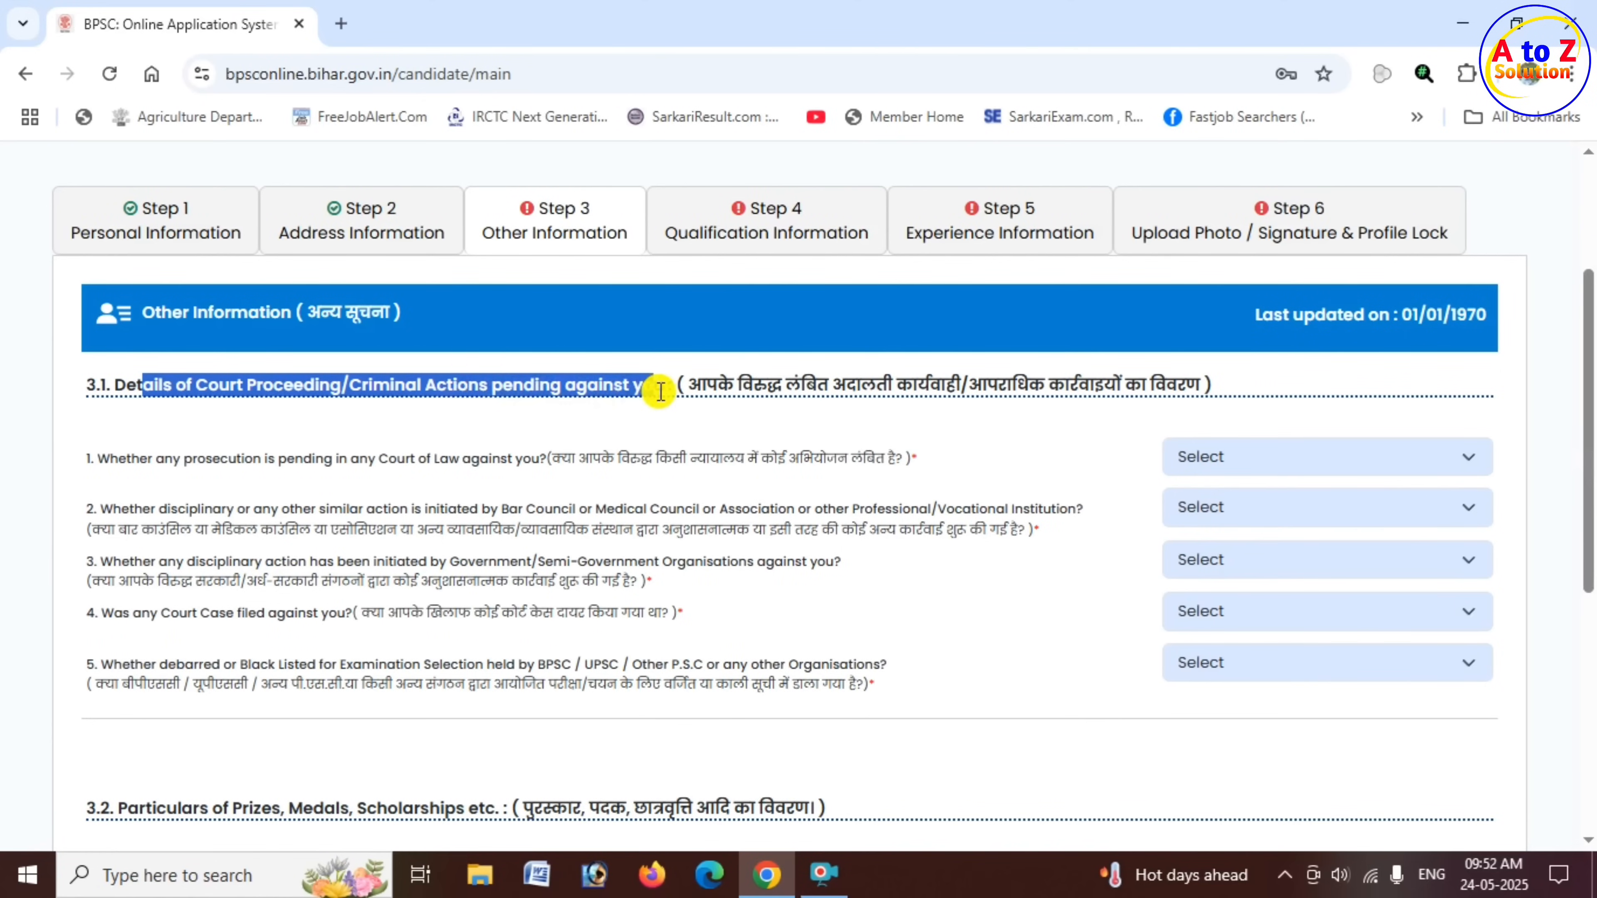
drag(660, 391, 662, 391)
click(1276, 458)
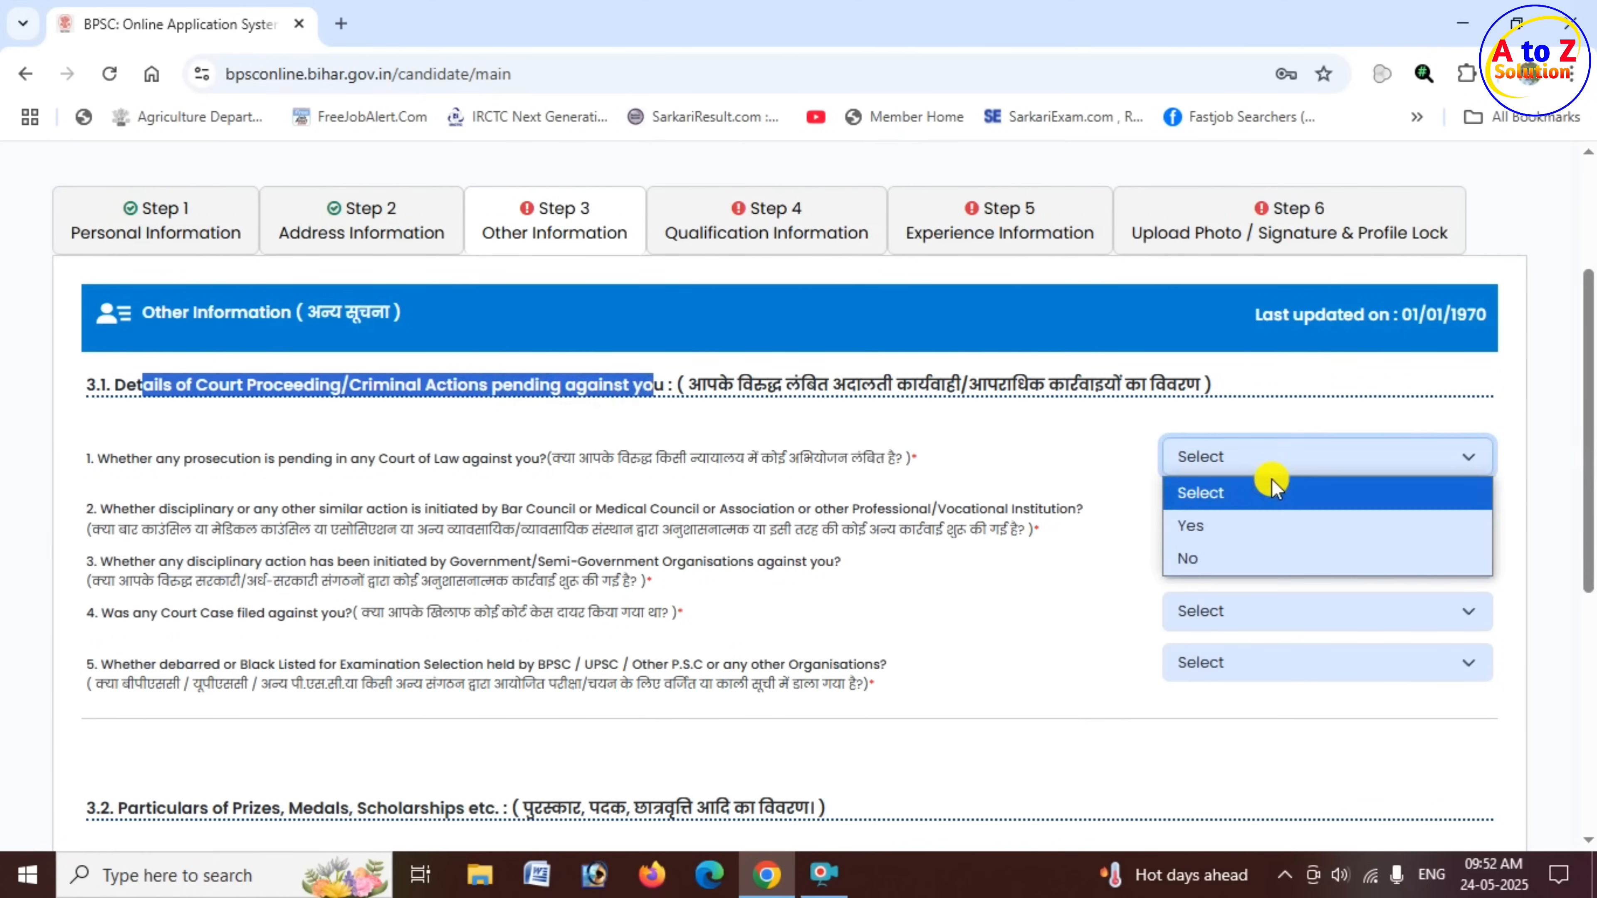
click(915, 514)
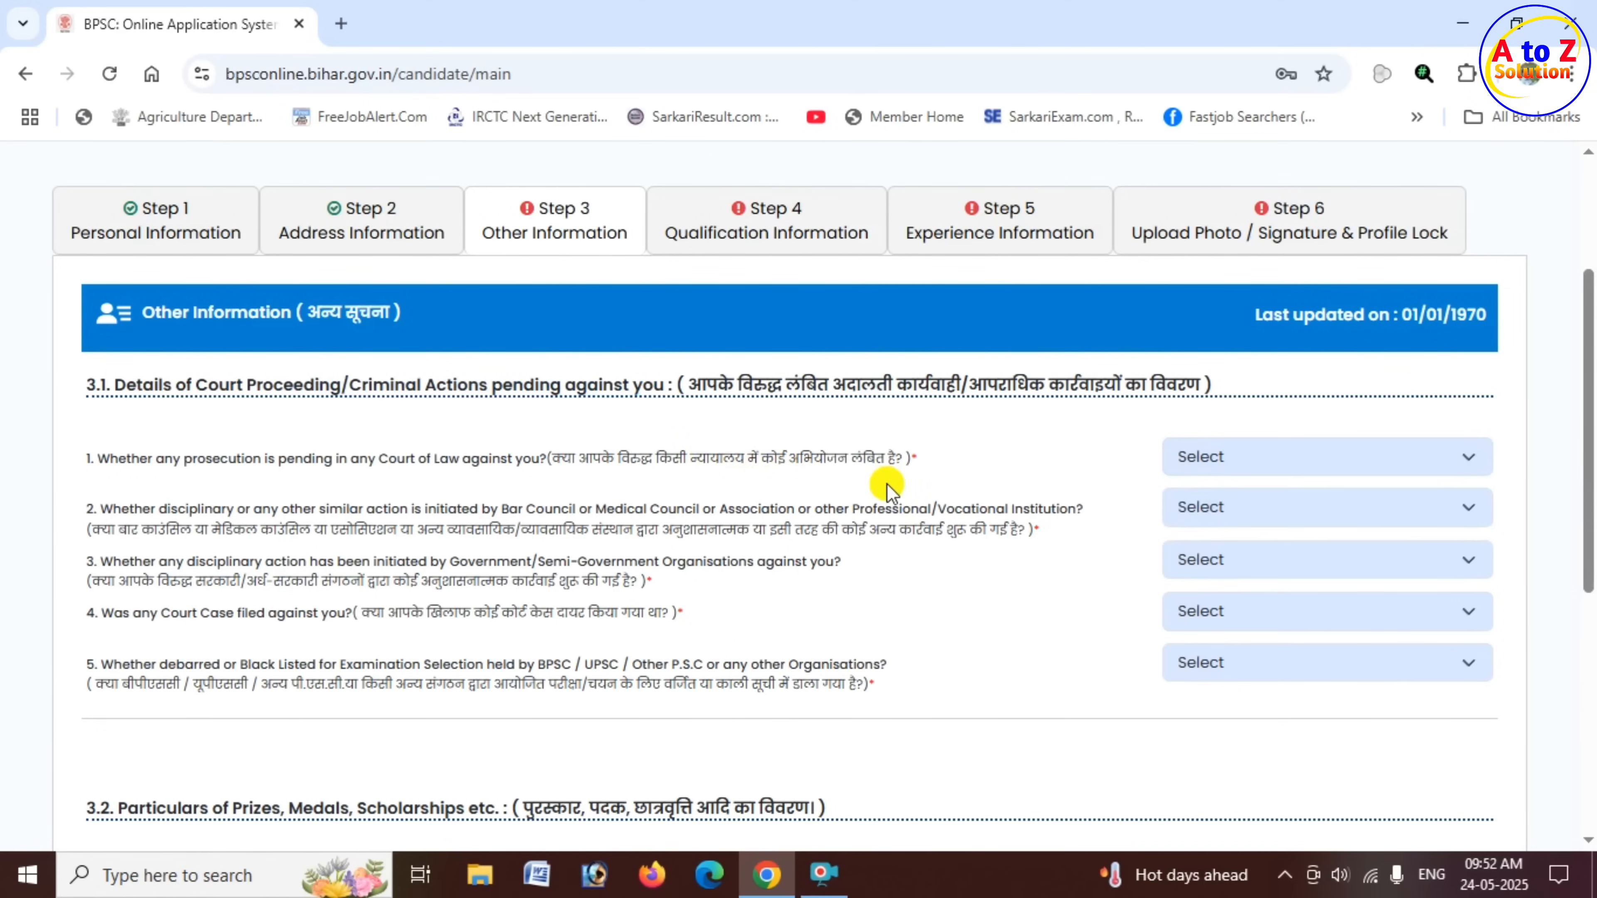
click(1264, 456)
click(1246, 511)
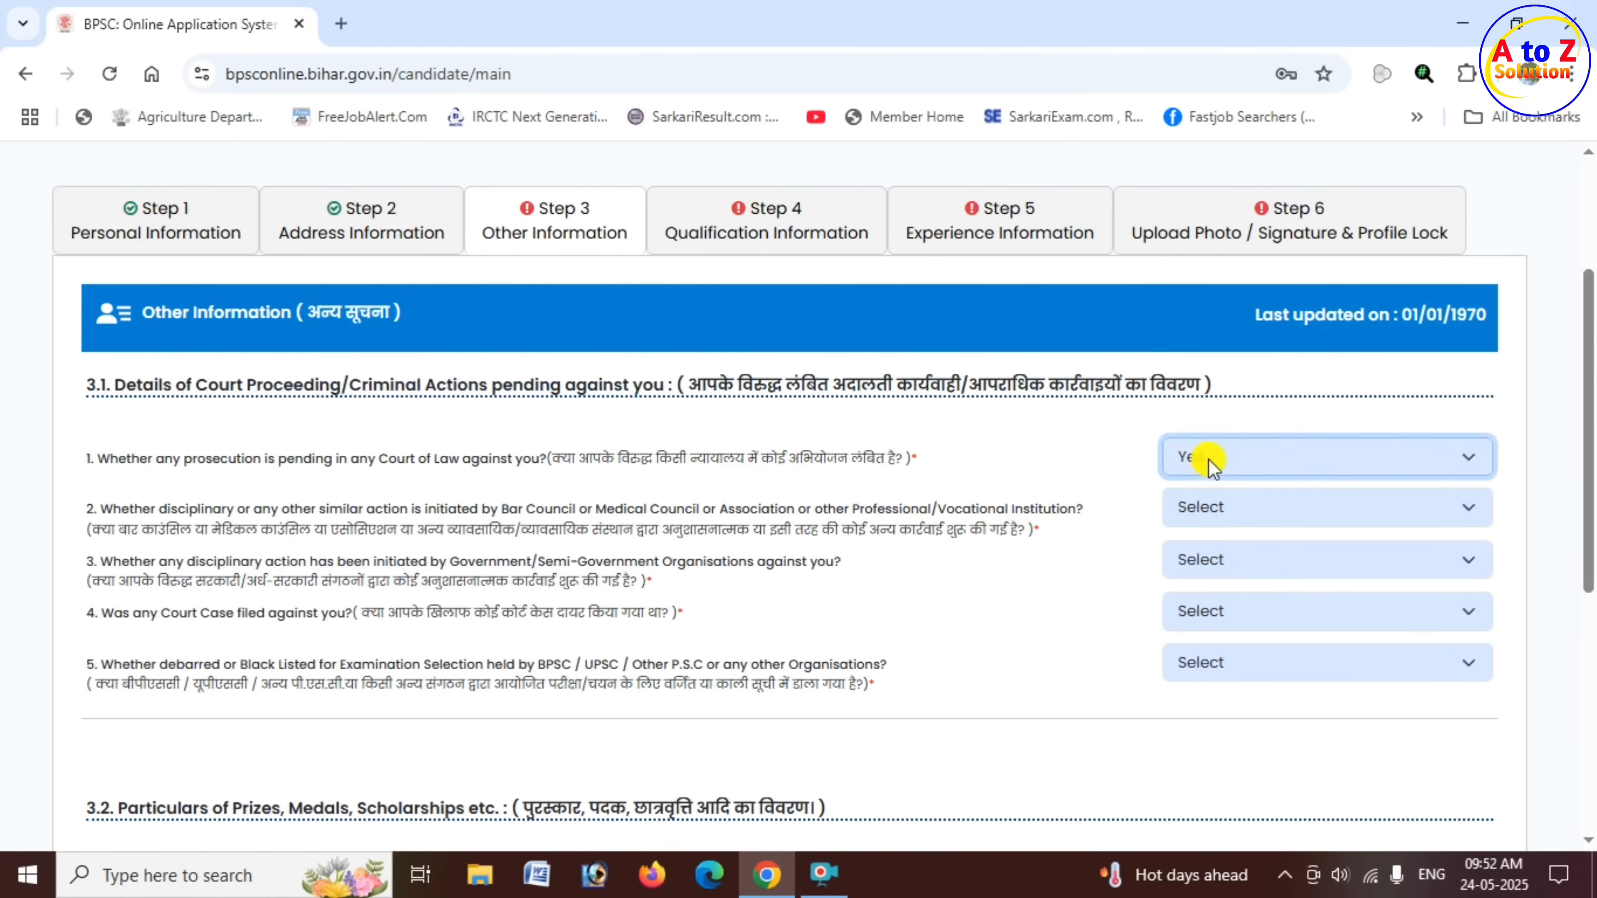
click(1205, 457)
click(1207, 560)
- Answer No to both disciplinary action questions, the court case question and the debarred or blacklisted question
click(1230, 512)
click(1222, 545)
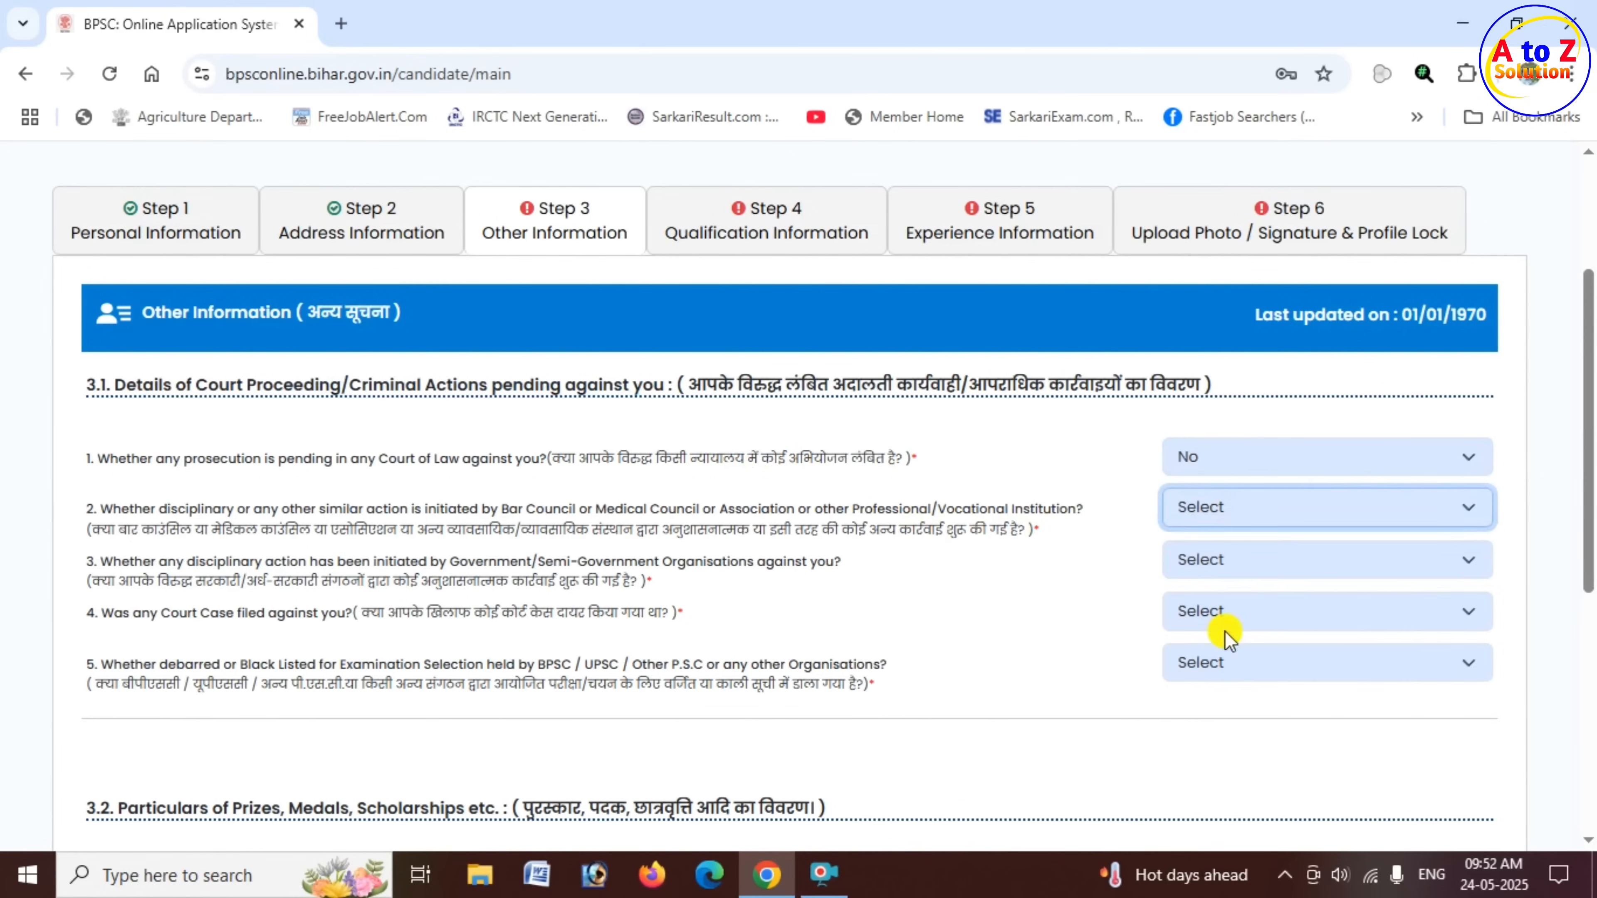
click(1223, 613)
click(1244, 509)
click(1210, 608)
click(1232, 559)
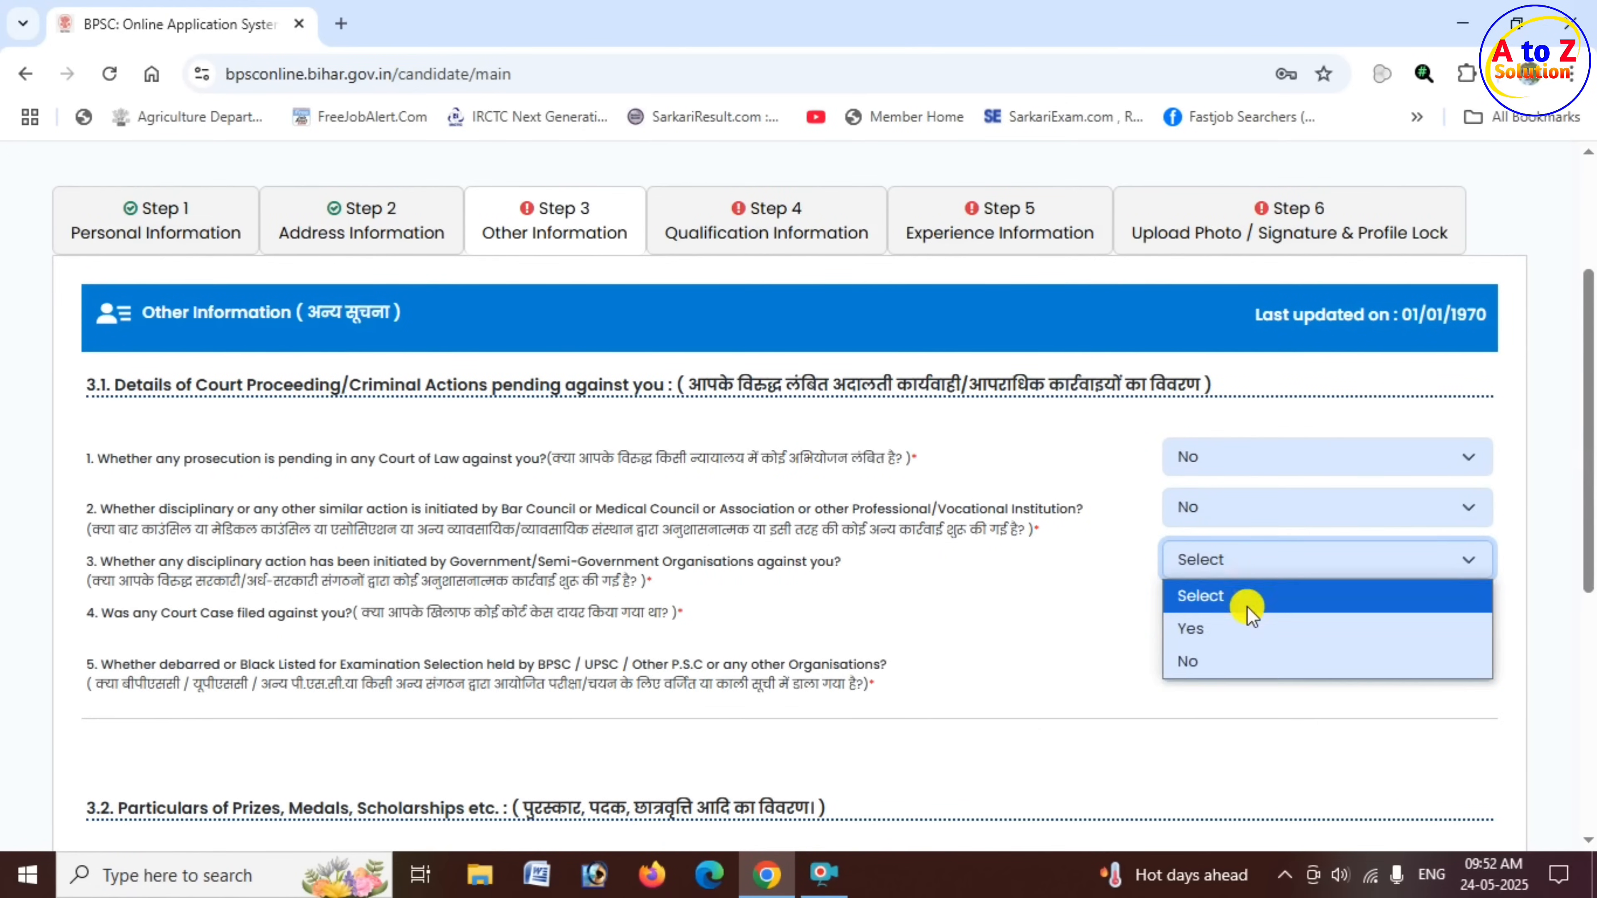
click(1210, 660)
click(1248, 613)
click(1223, 712)
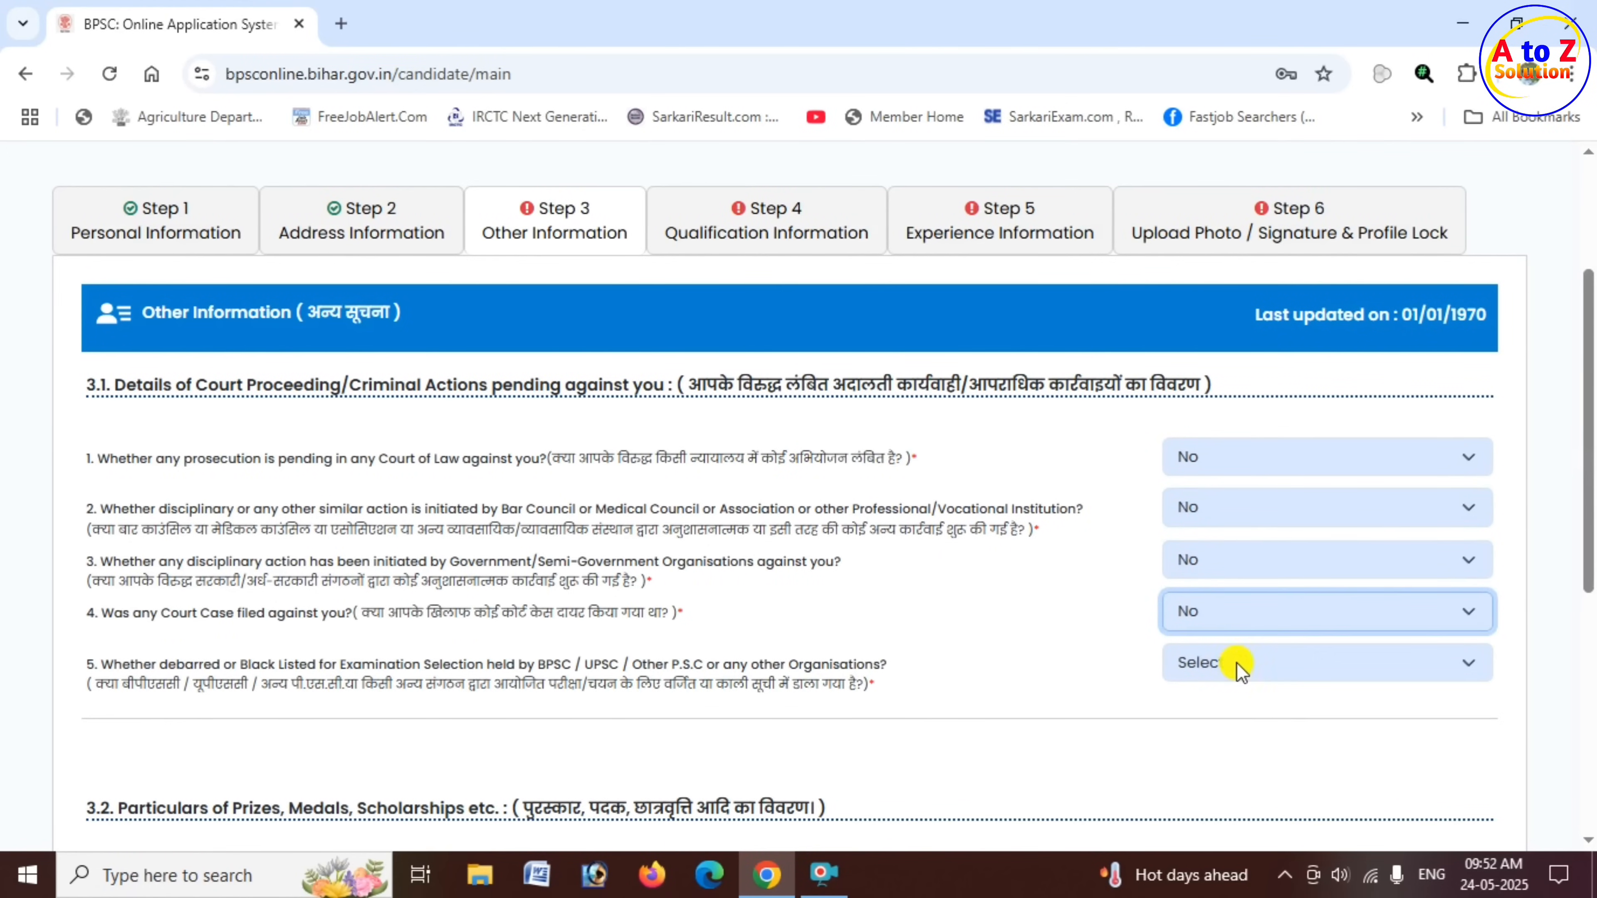
click(1229, 664)
click(1219, 752)
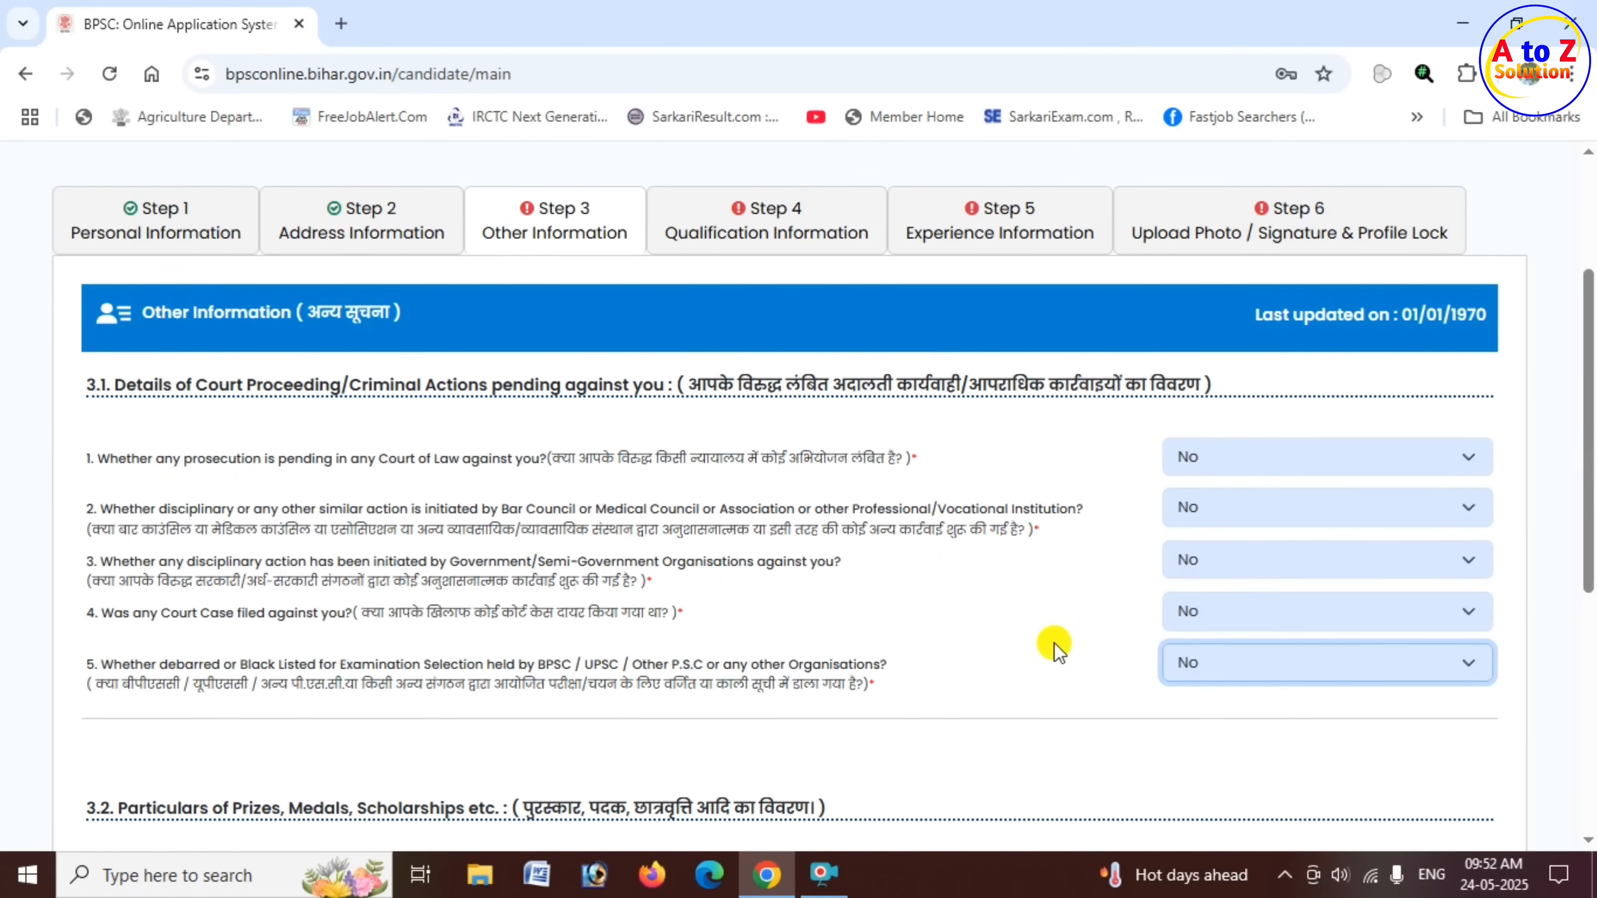
- Leave the optional Prizes, Medals and Scholarships fields blank and save the Other Information
scroll(899, 589, down, 3)
scroll(899, 589, down, 2)
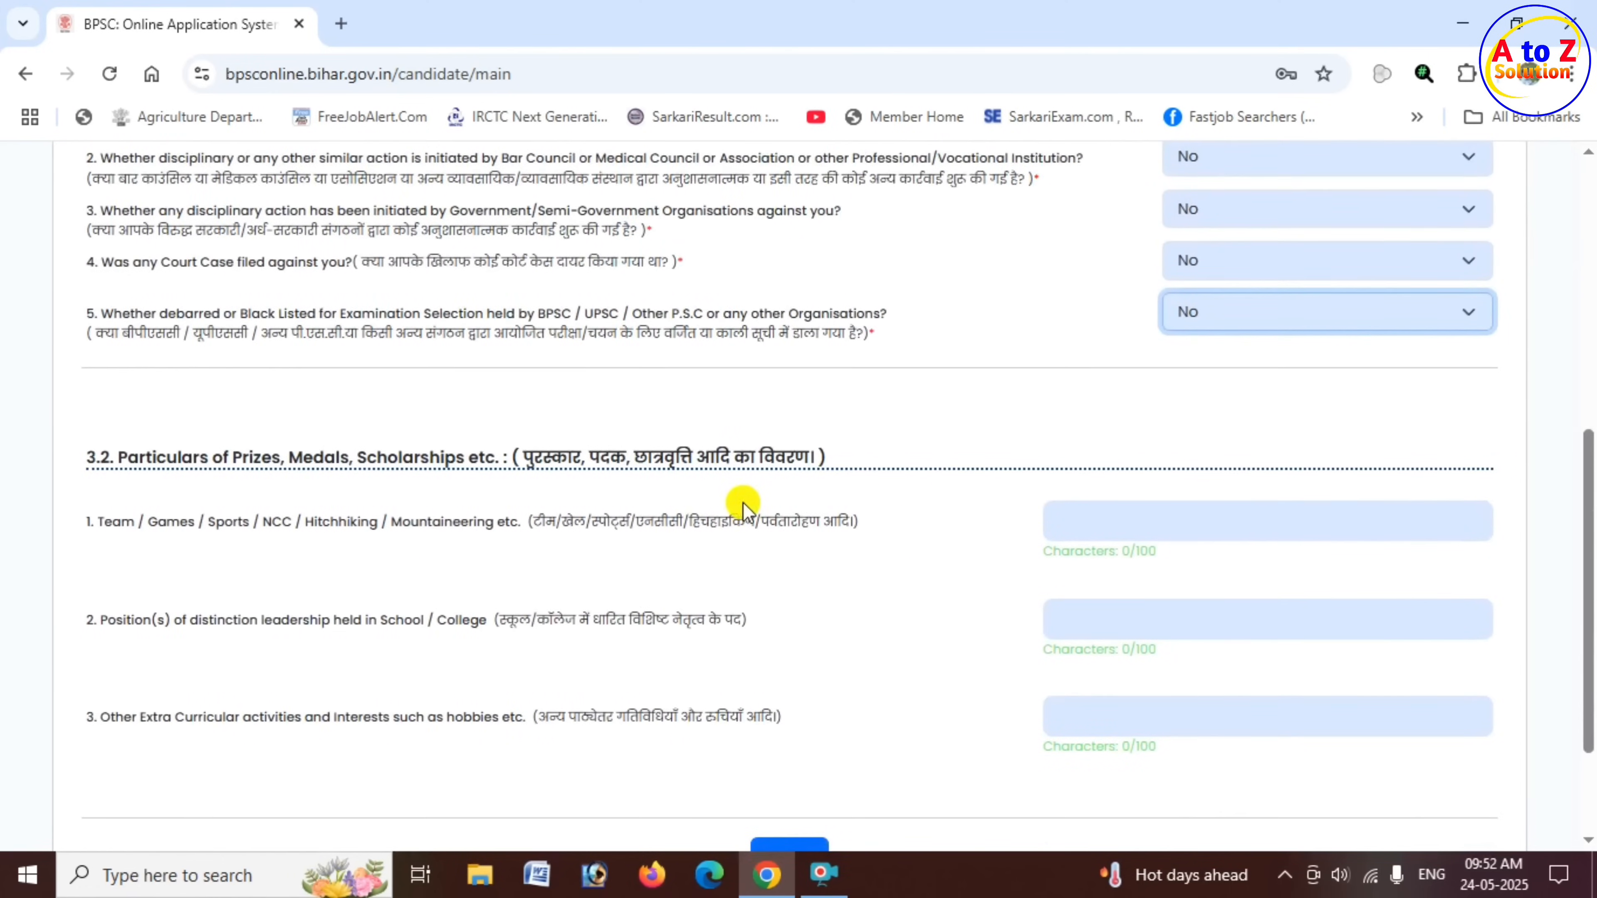
click(128, 464)
drag(119, 458, 523, 464)
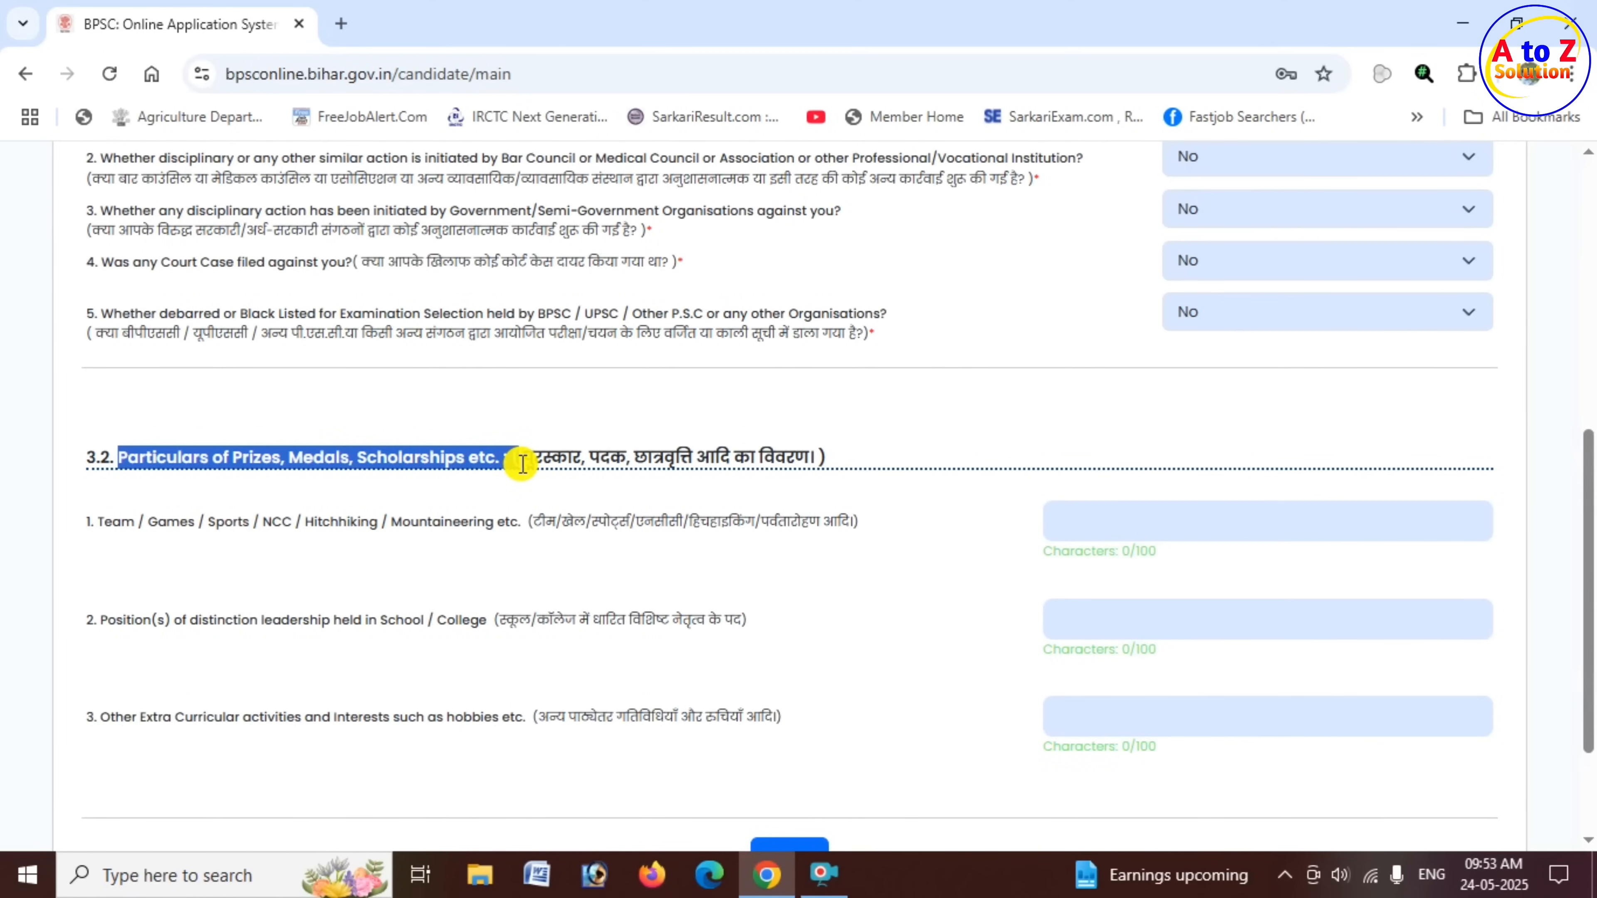
click(1085, 533)
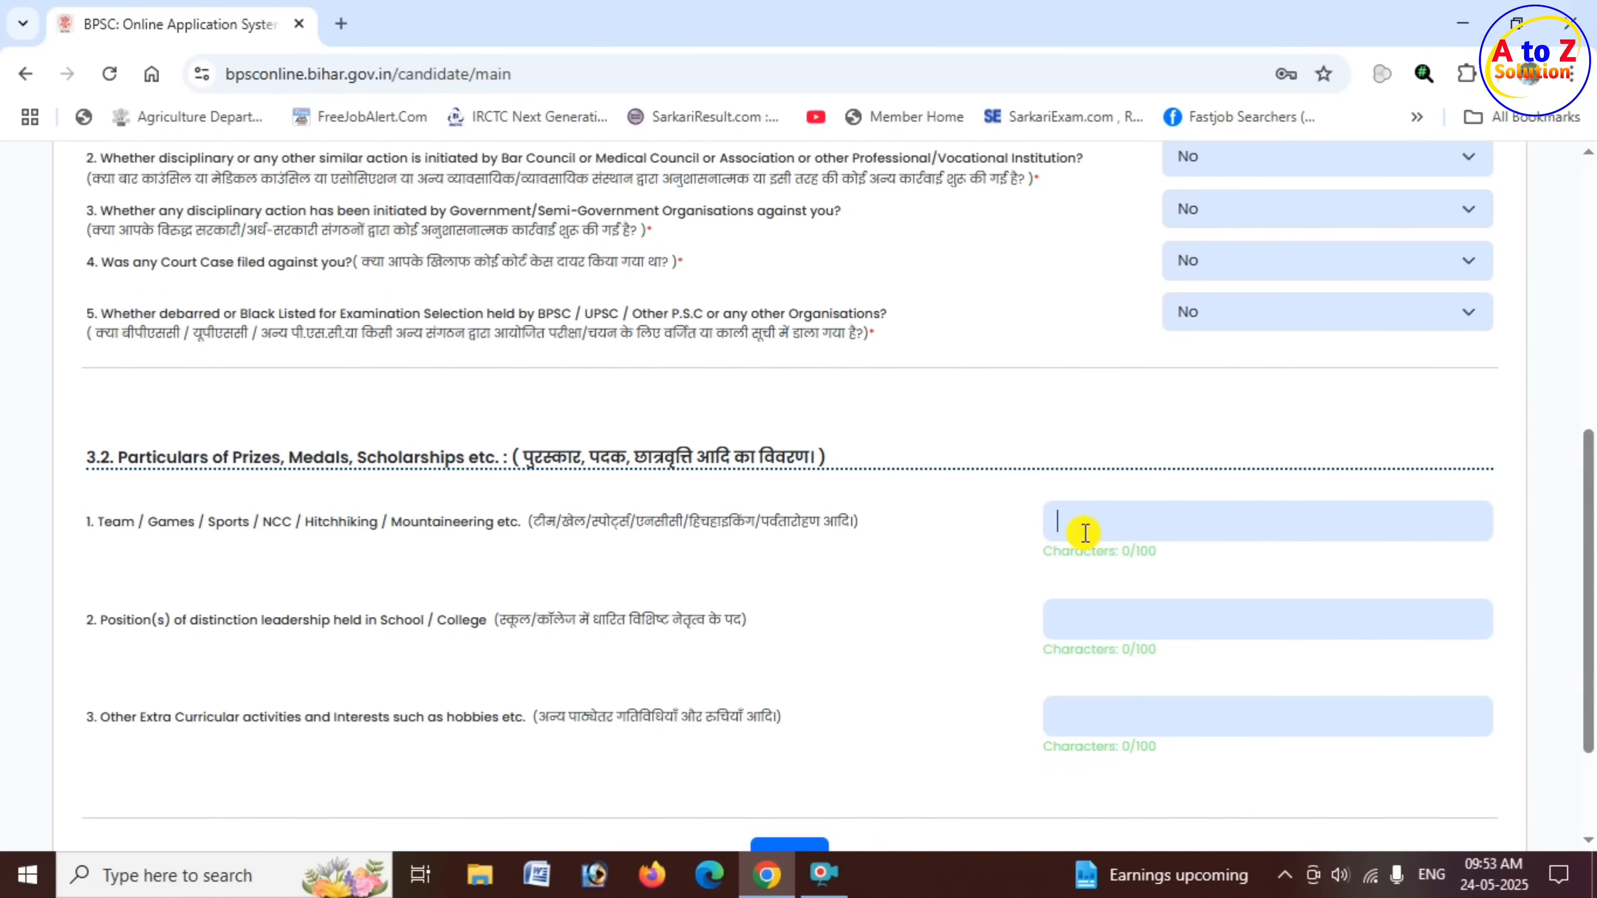
scroll(1062, 629, down, 3)
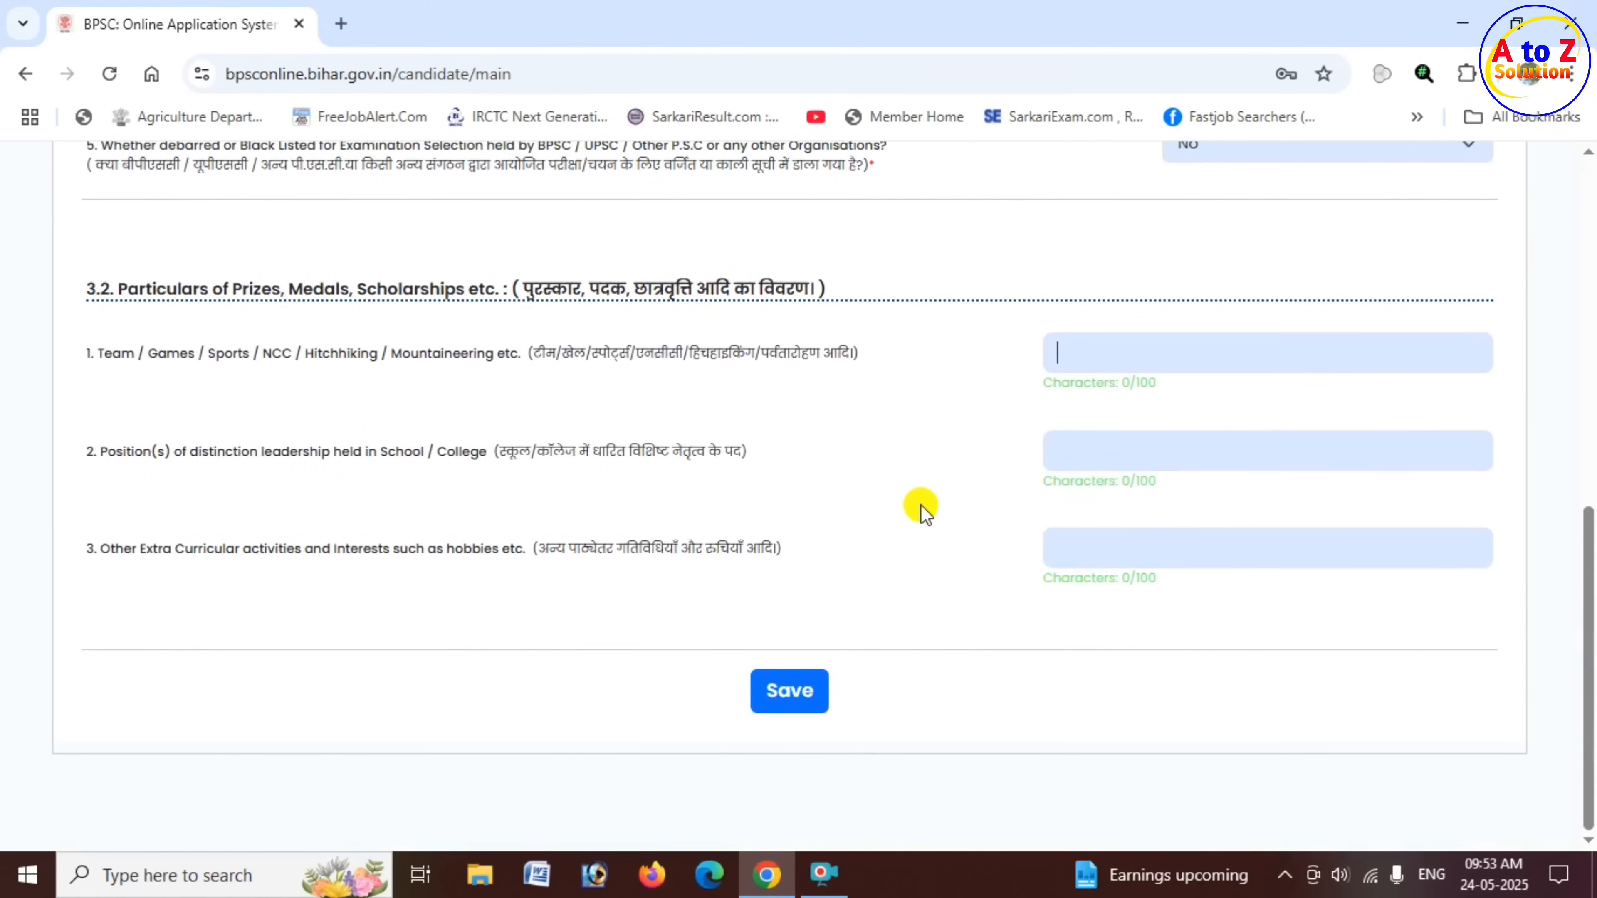
scroll(920, 506, up, 2)
scroll(905, 522, down, 2)
click(789, 692)
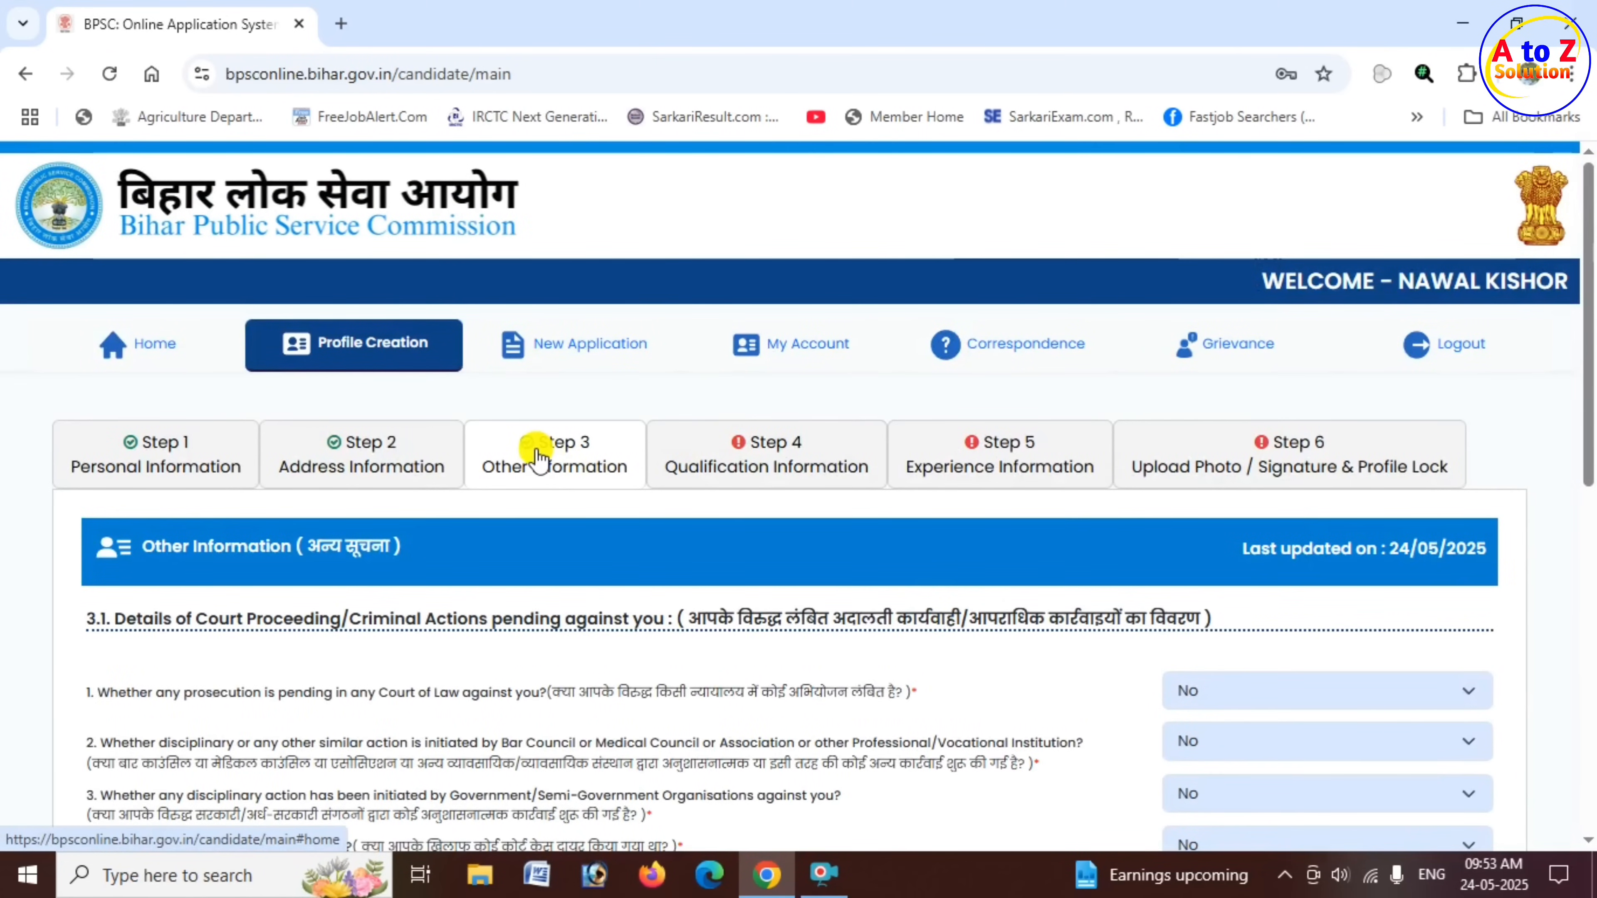
- Go to Step 4, Qualification Information, and choose 10th/Matric as the Qualification/Publication/Internship/Training type
click(767, 476)
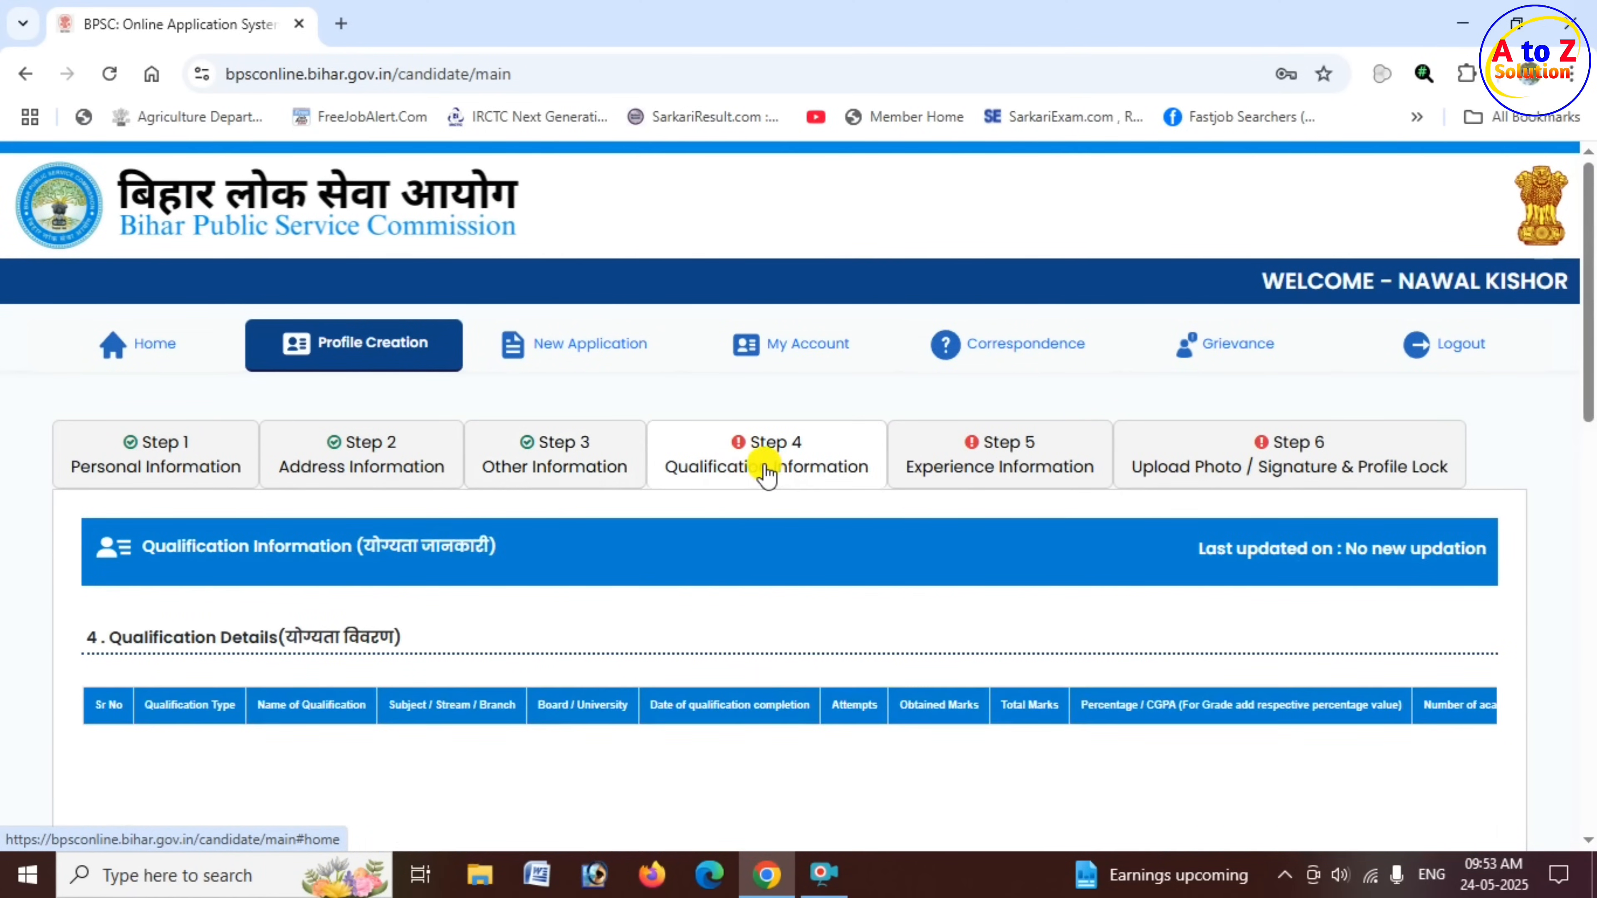
scroll(766, 476, down, 3)
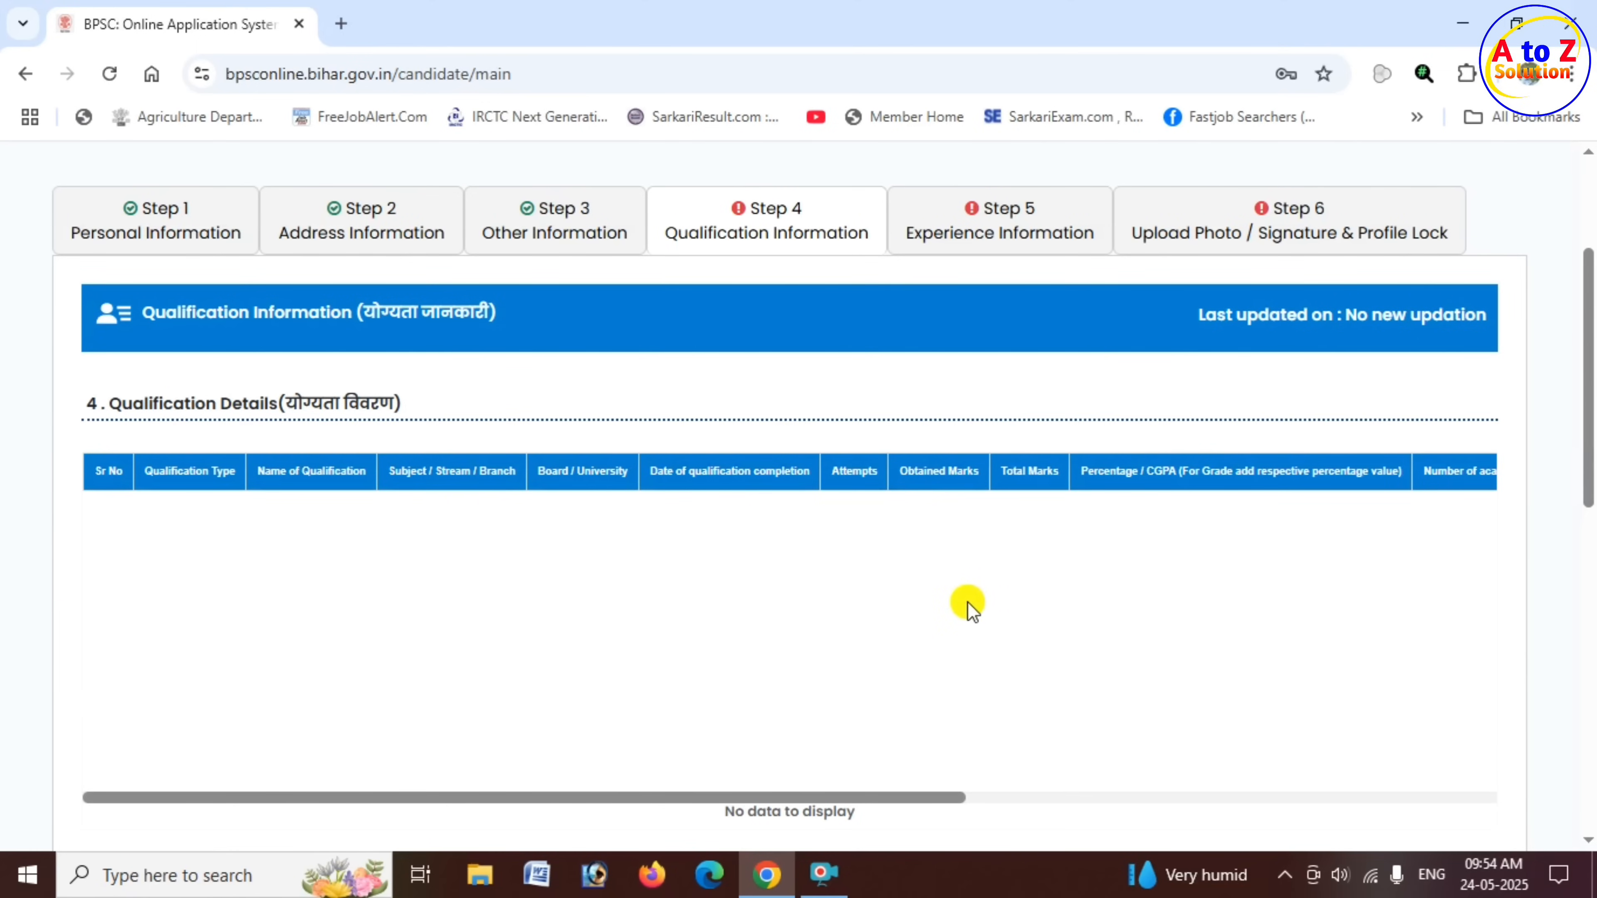
scroll(956, 601, down, 6)
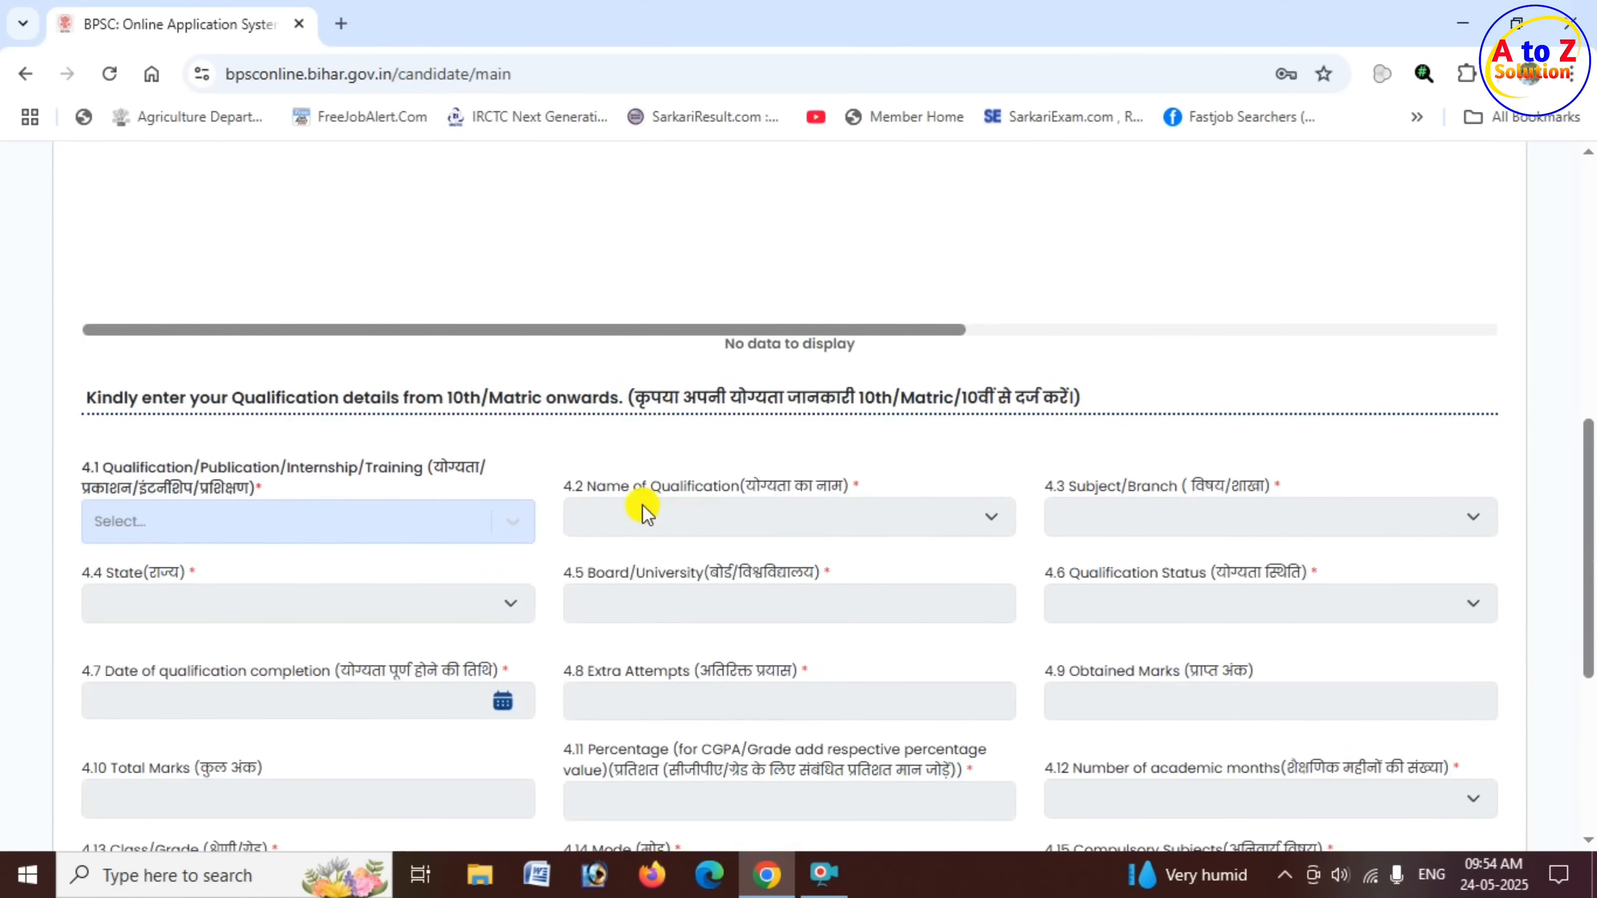
drag(221, 398, 525, 401)
scroll(659, 432, down, 3)
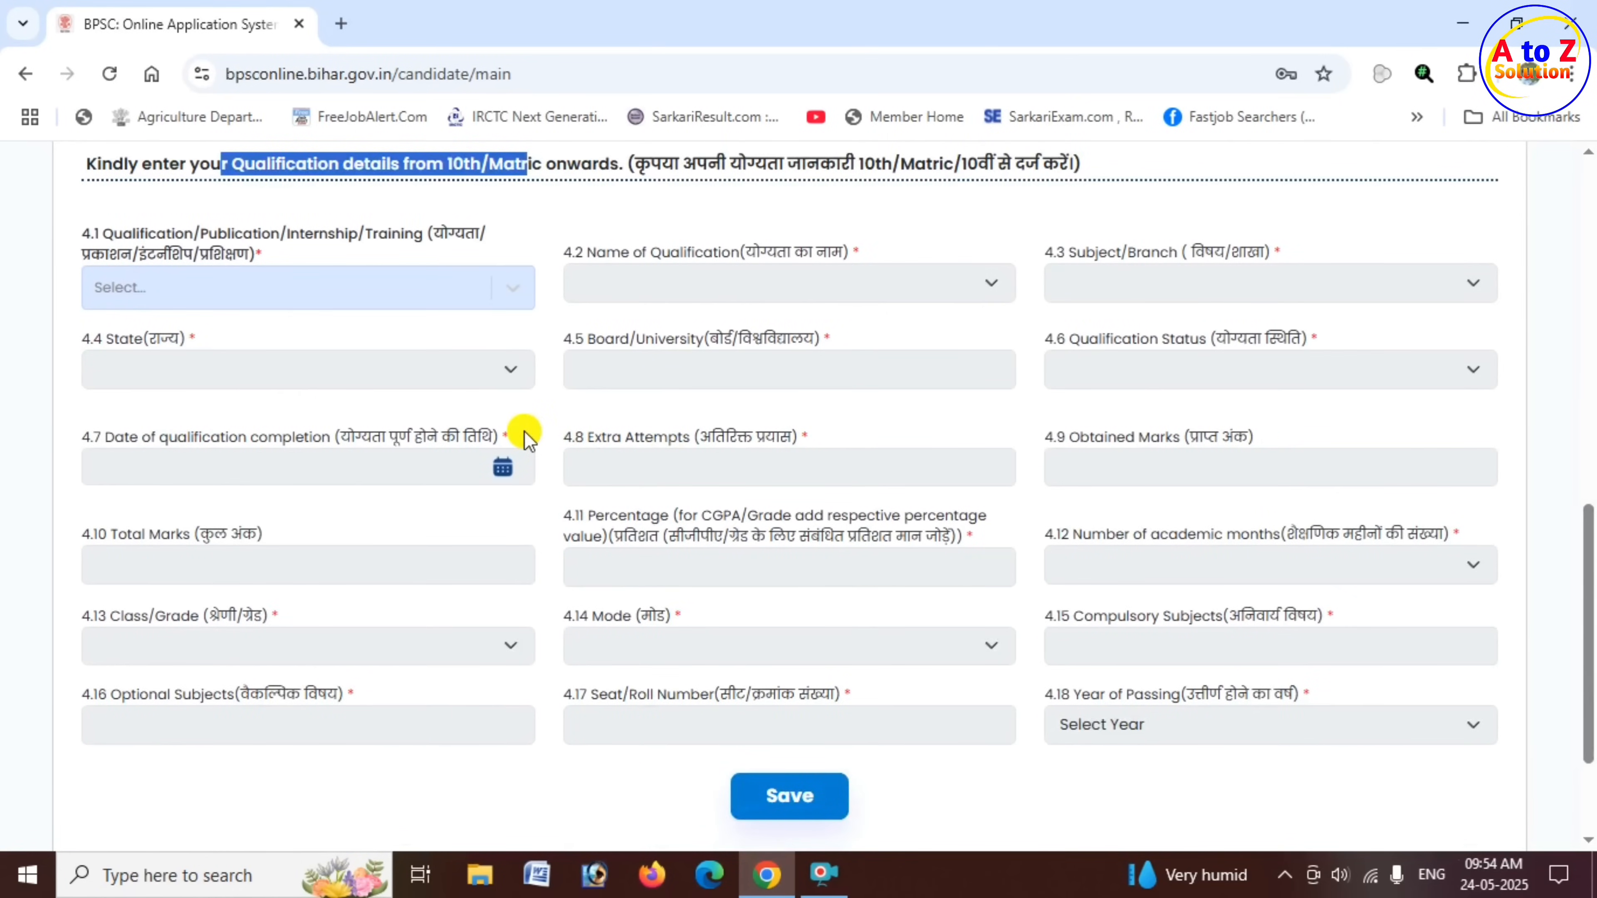
click(526, 334)
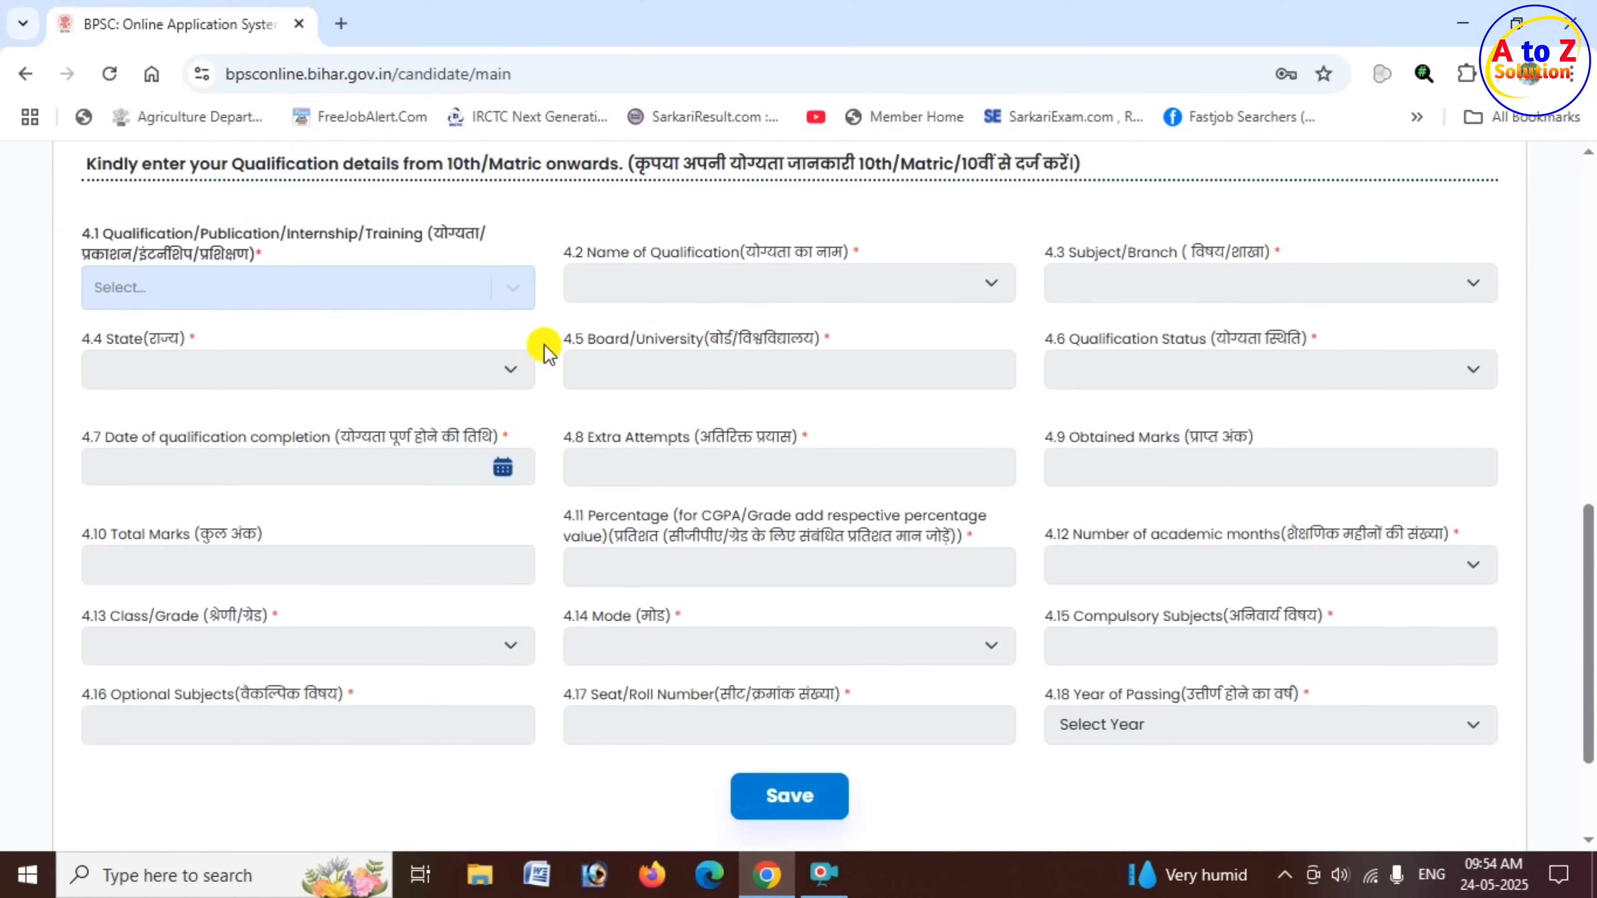
drag(176, 234, 449, 235)
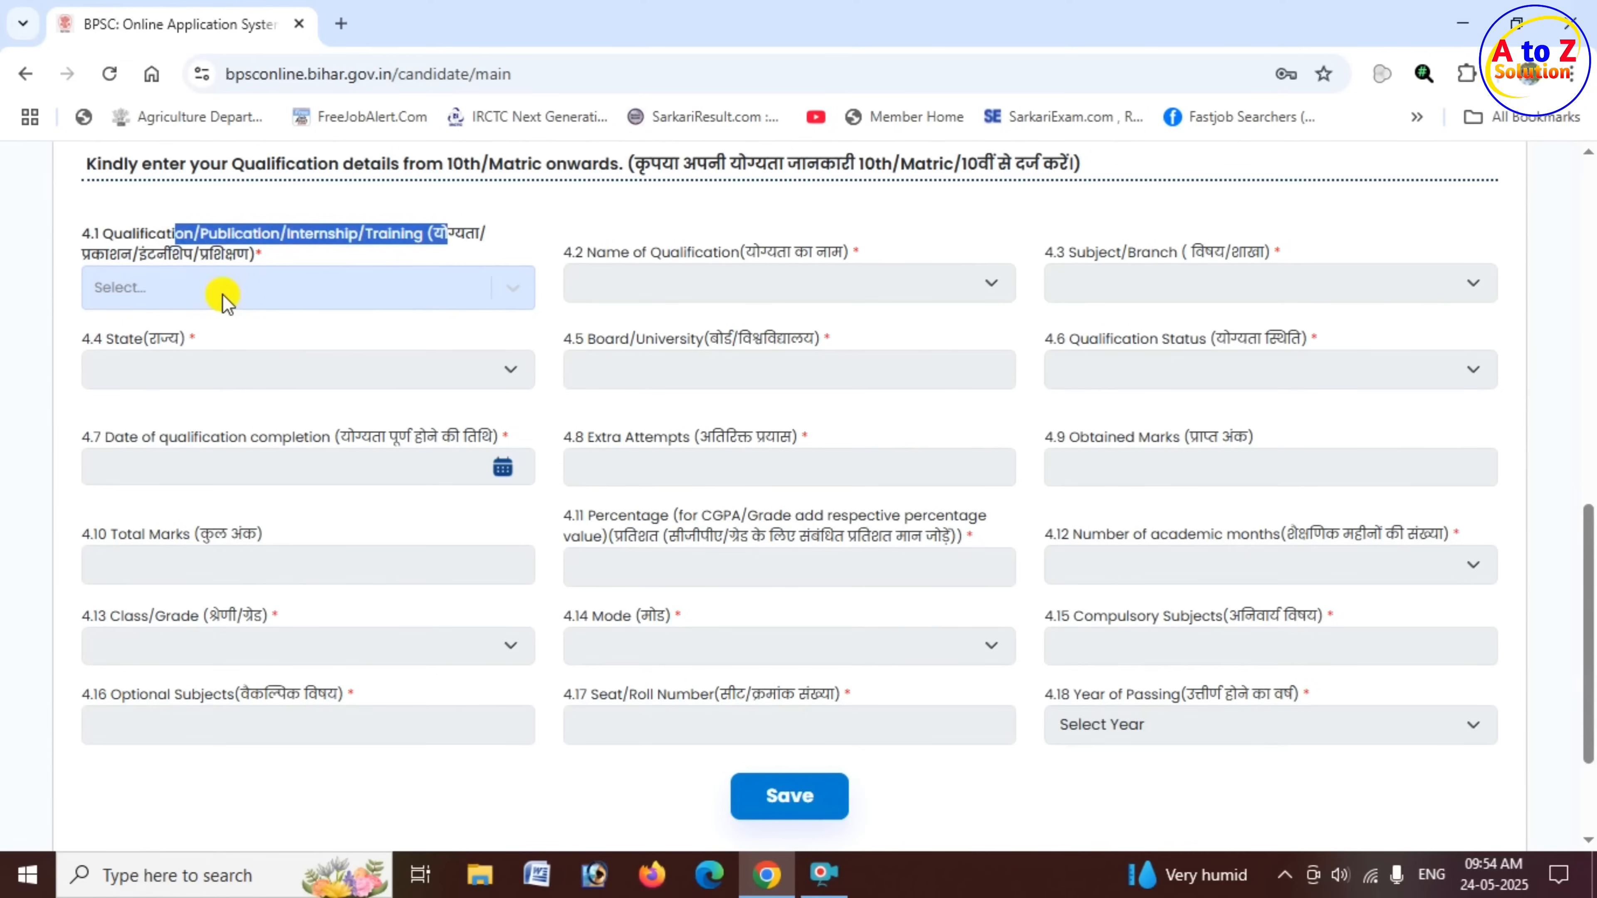
click(232, 302)
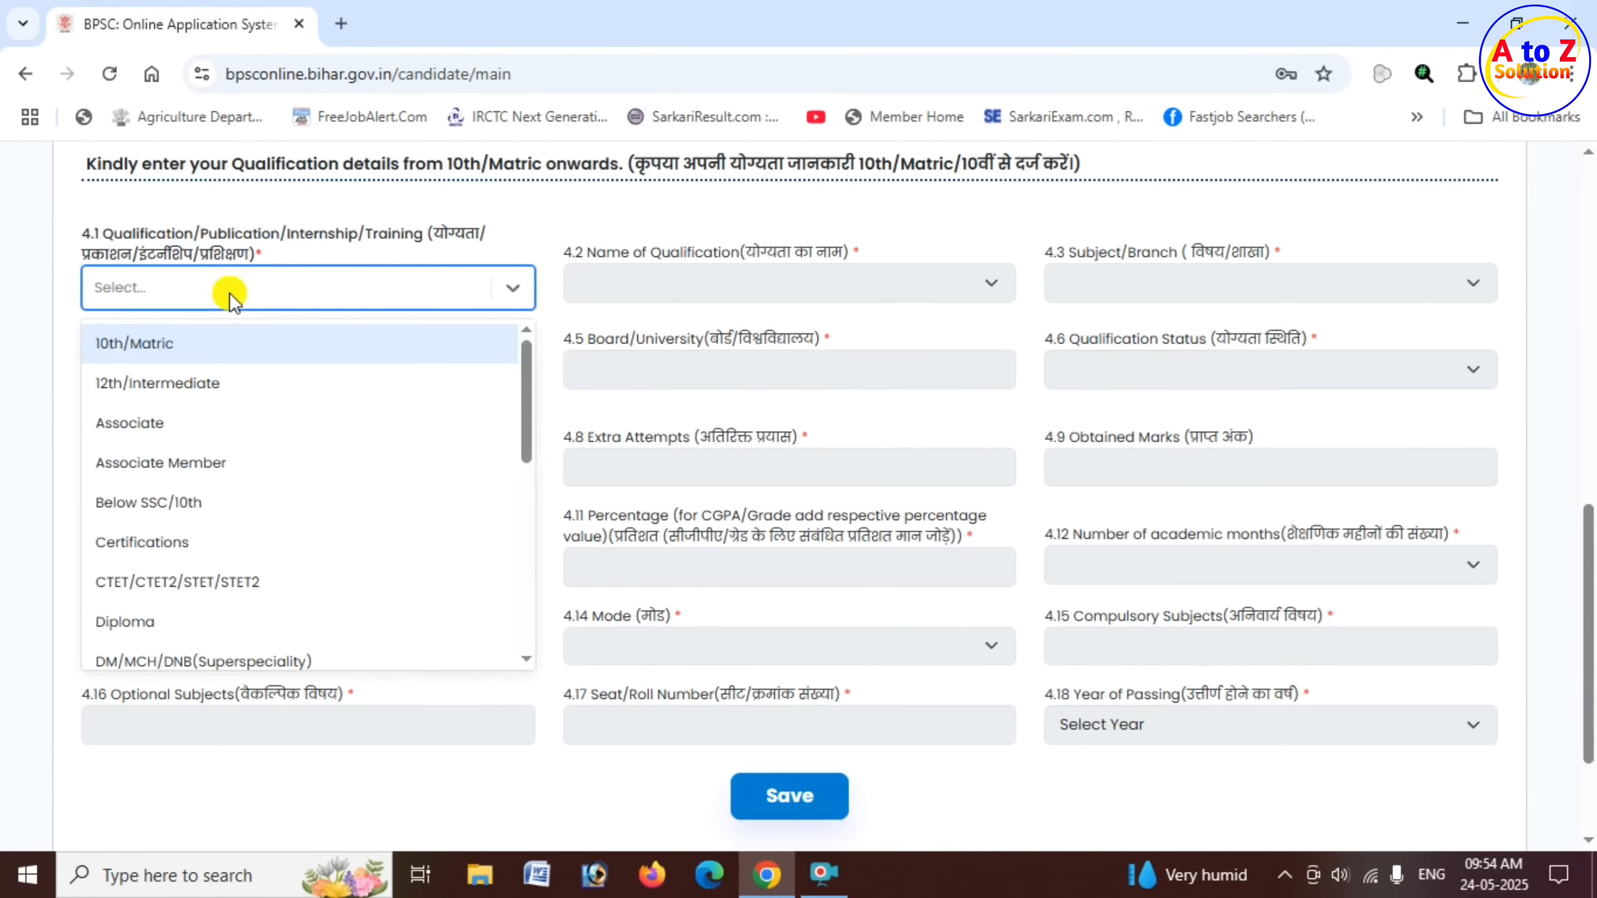
click(198, 352)
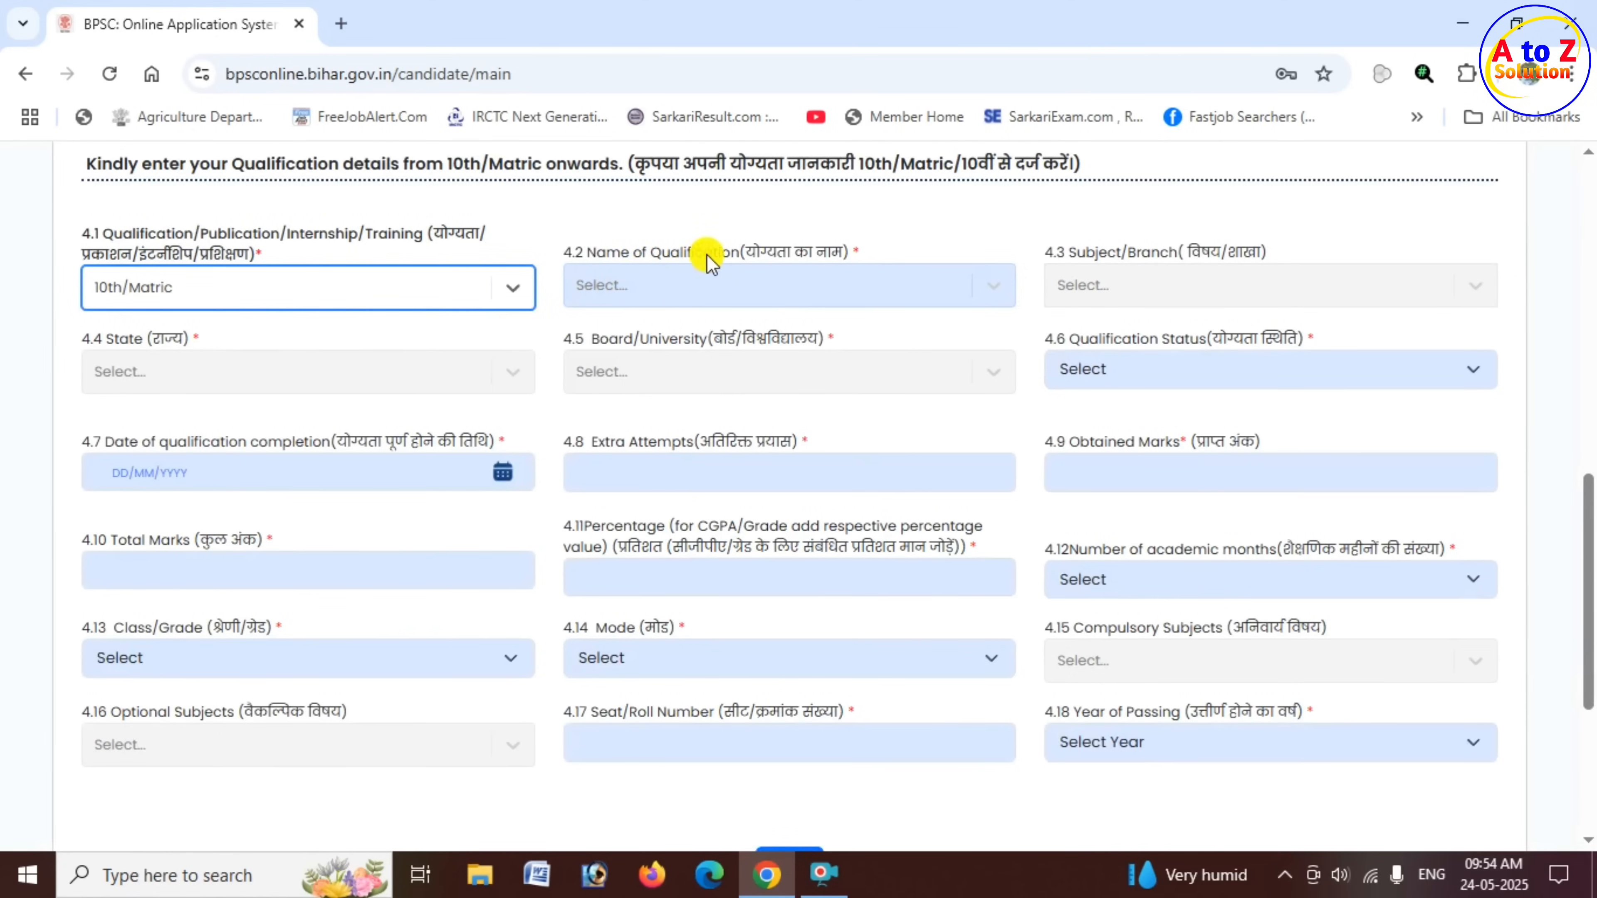
- Choose 10th/Matric as the Name of Qualification and try to open the Subject/Branch choices
drag(631, 251, 739, 296)
click(738, 296)
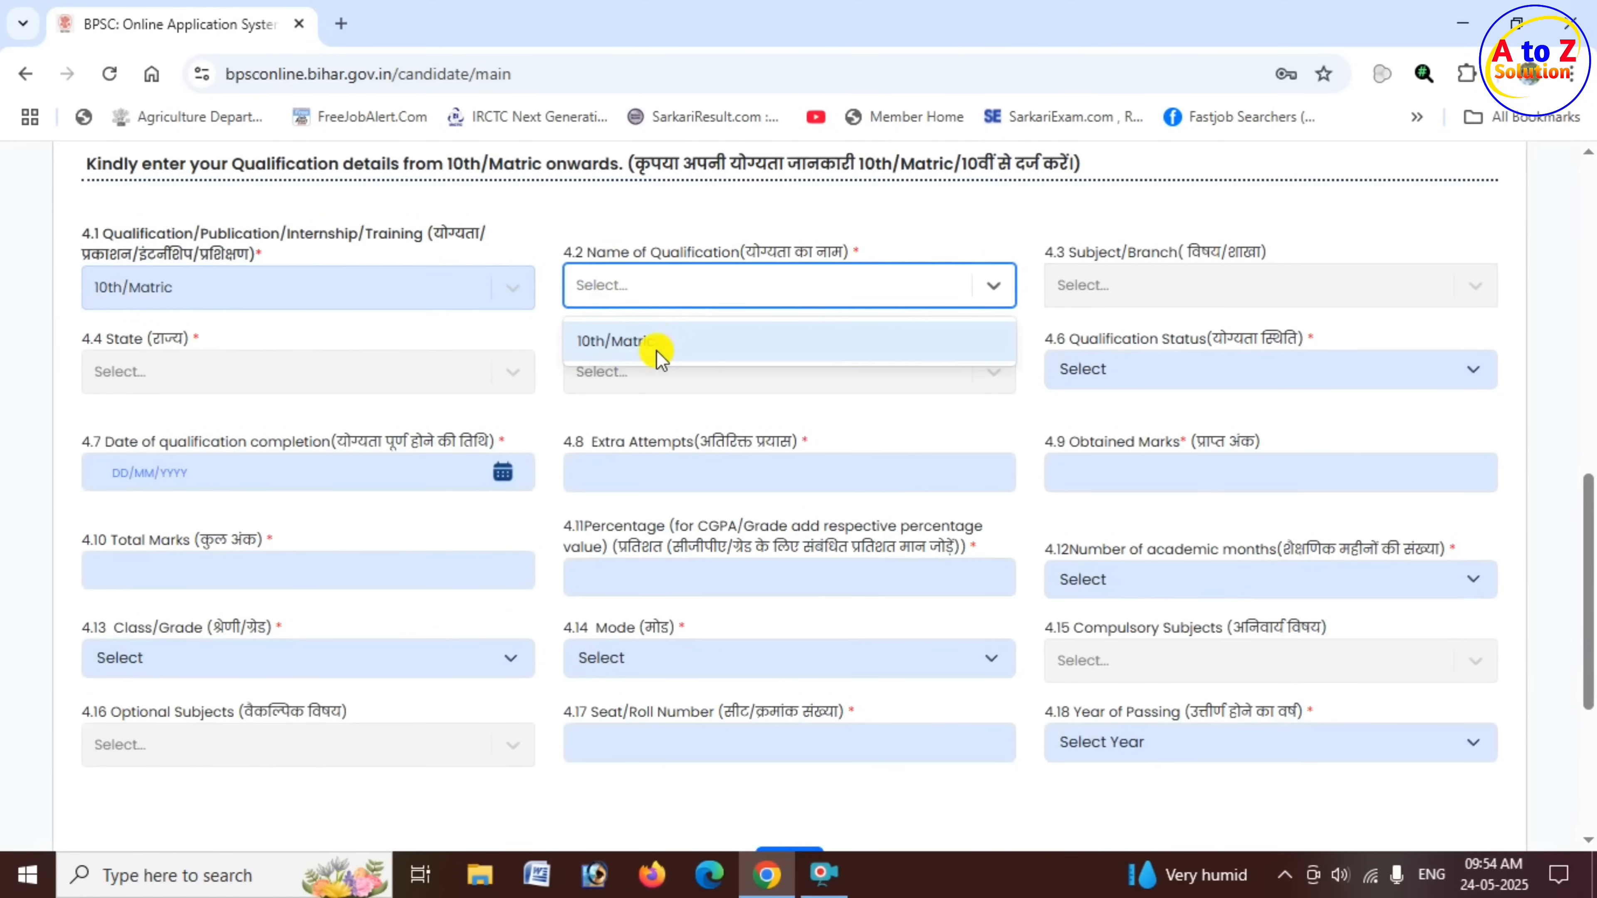
click(642, 346)
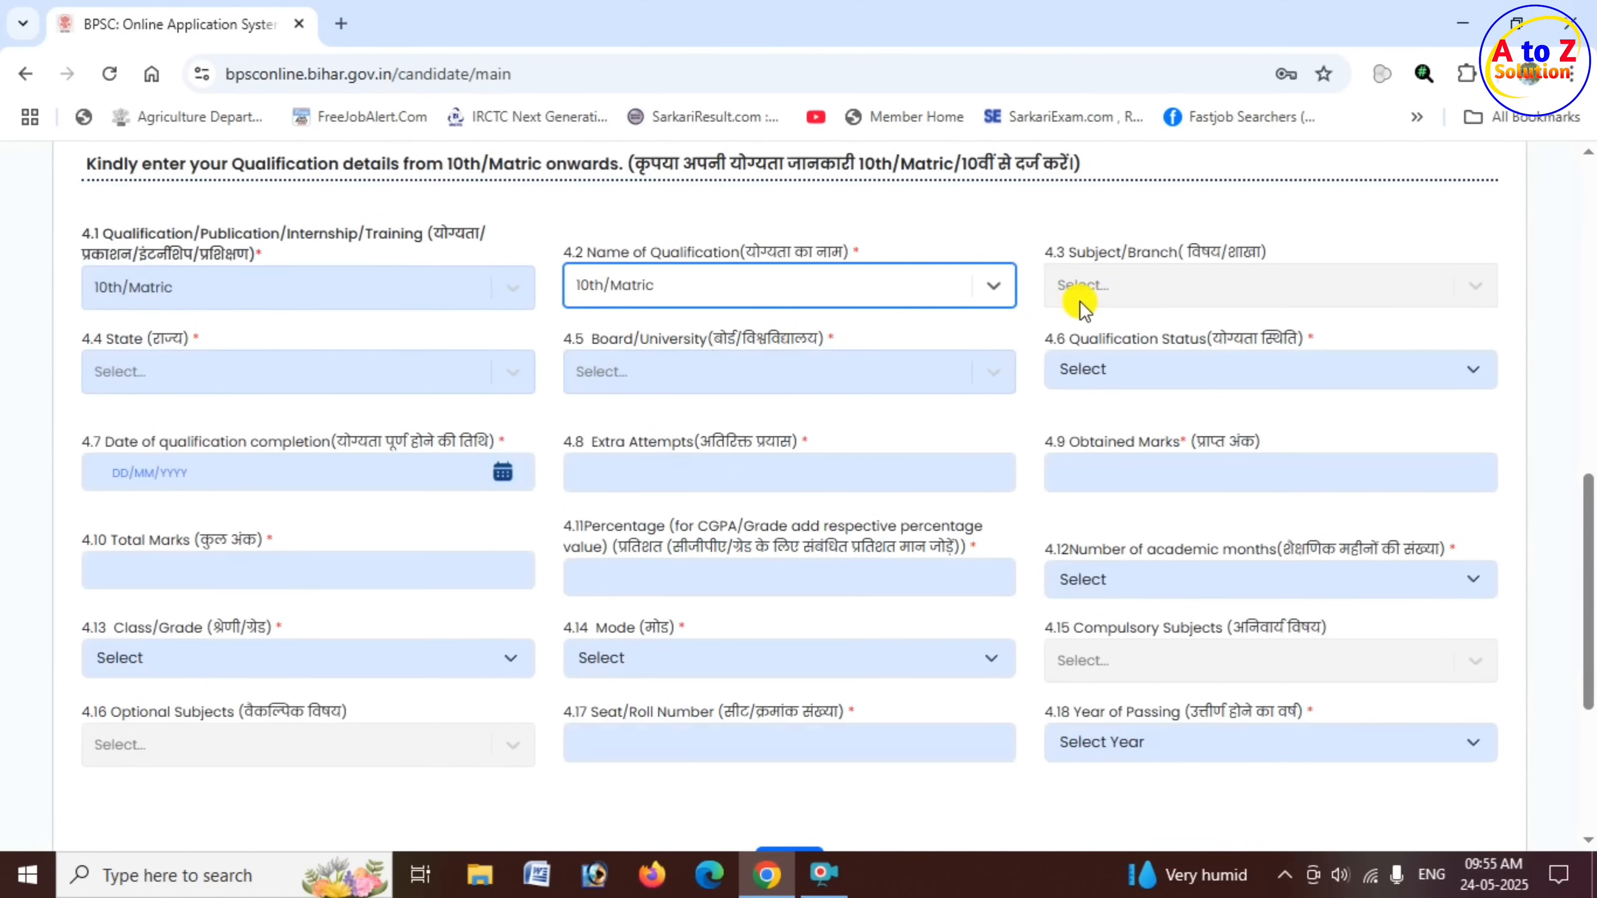
drag(1067, 252, 1158, 261)
click(1141, 289)
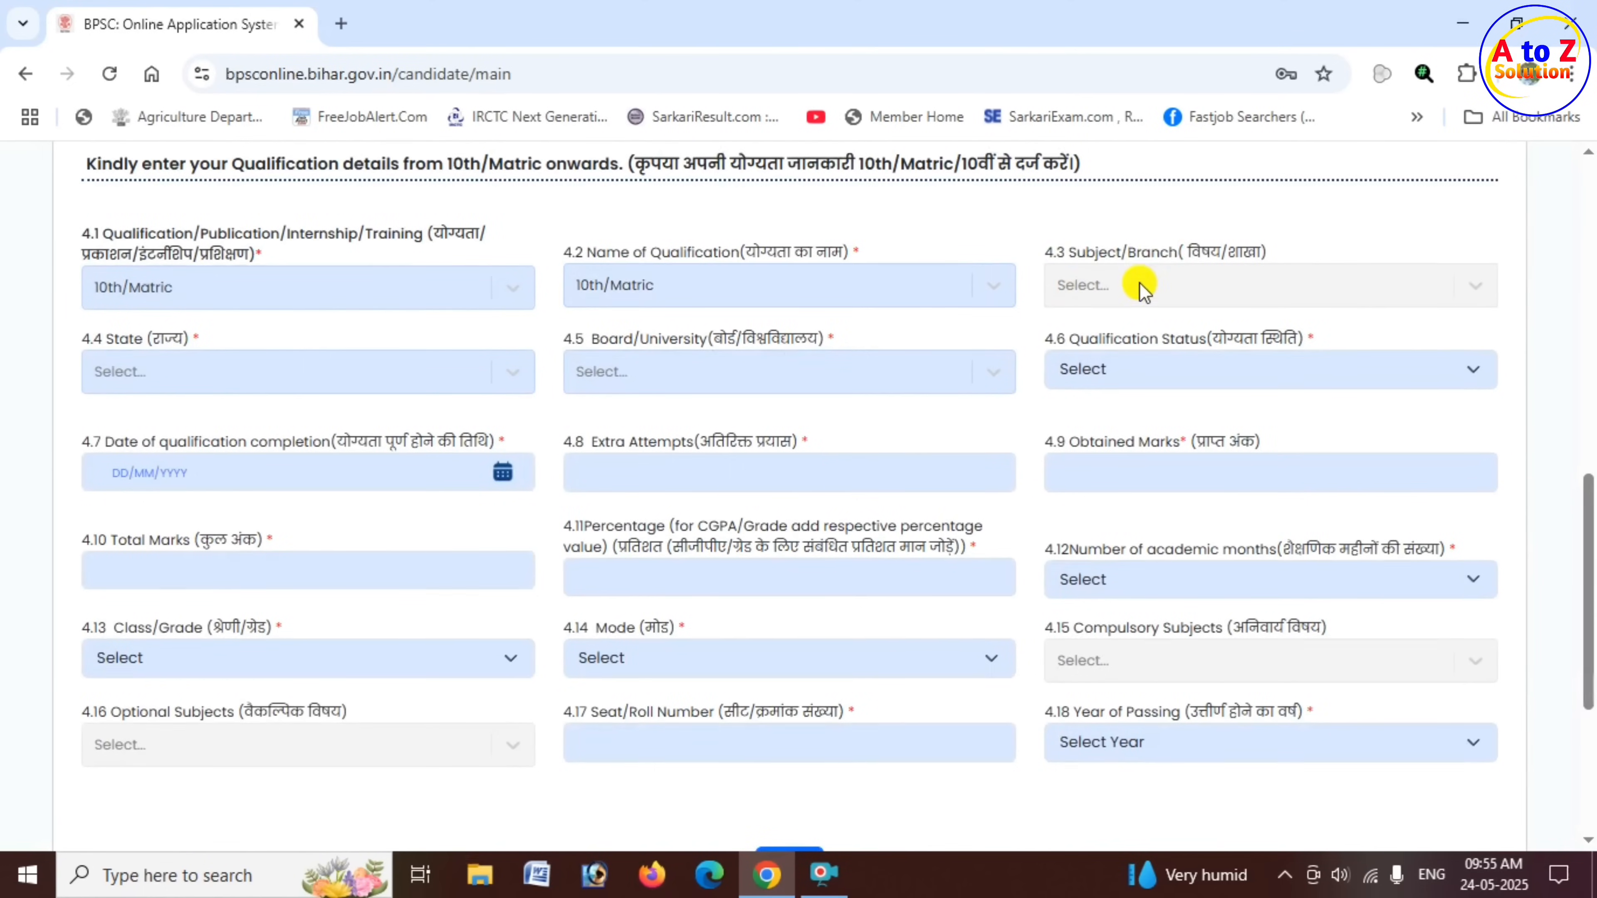
double_click(1141, 290)
click(1138, 285)
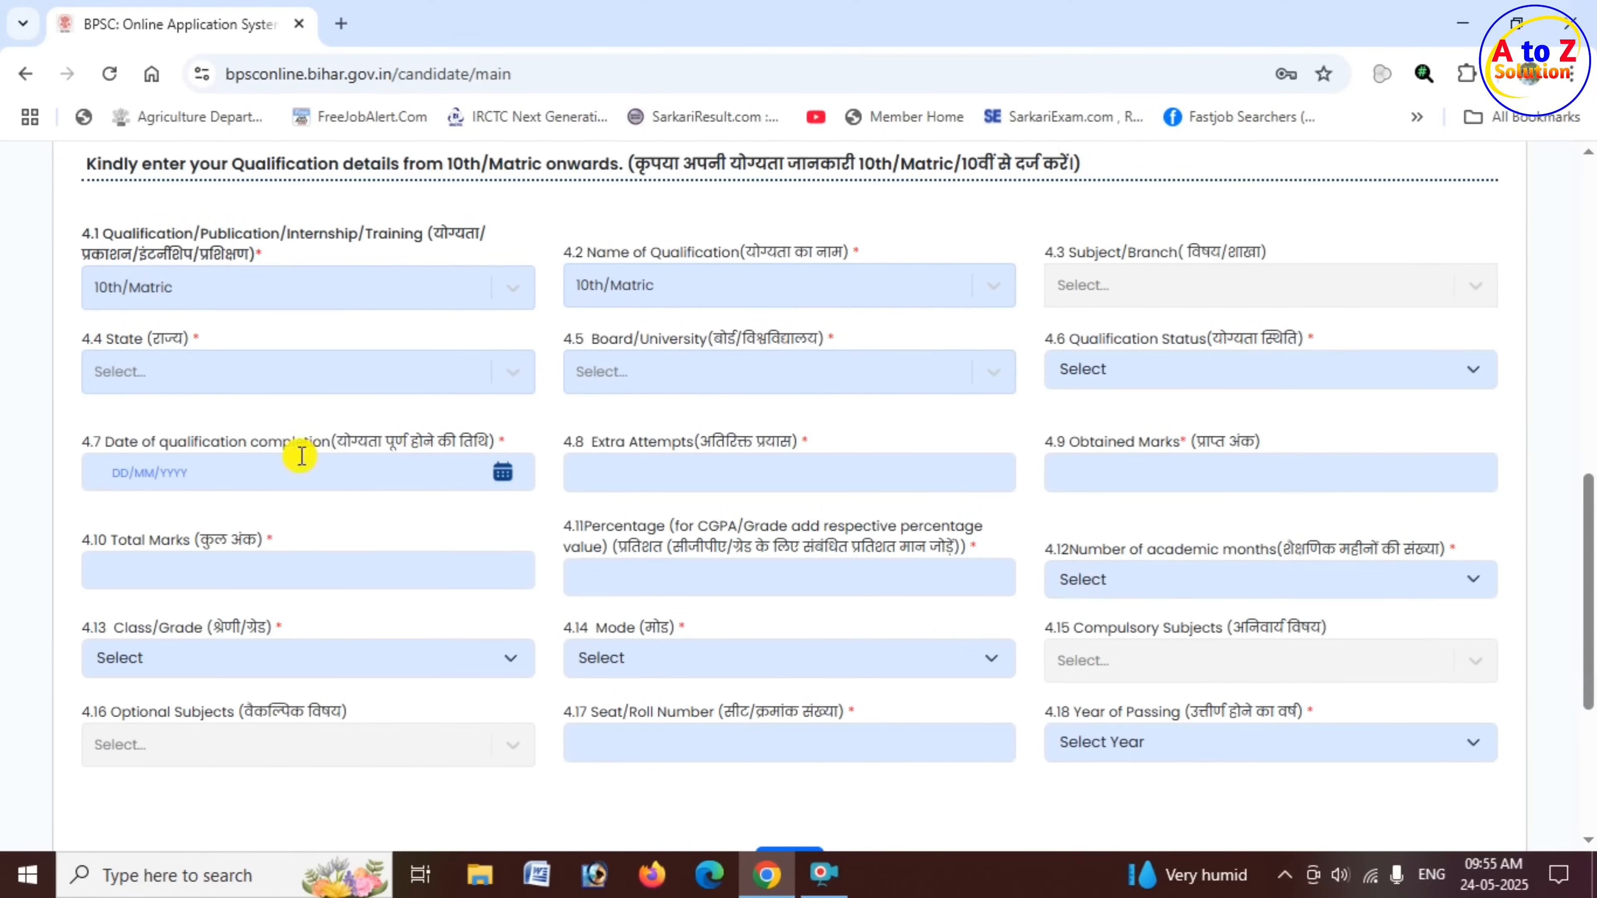
- Set the matric qualification's state to BIHAR and its Board/University to B.S.E.B
drag(87, 342, 170, 344)
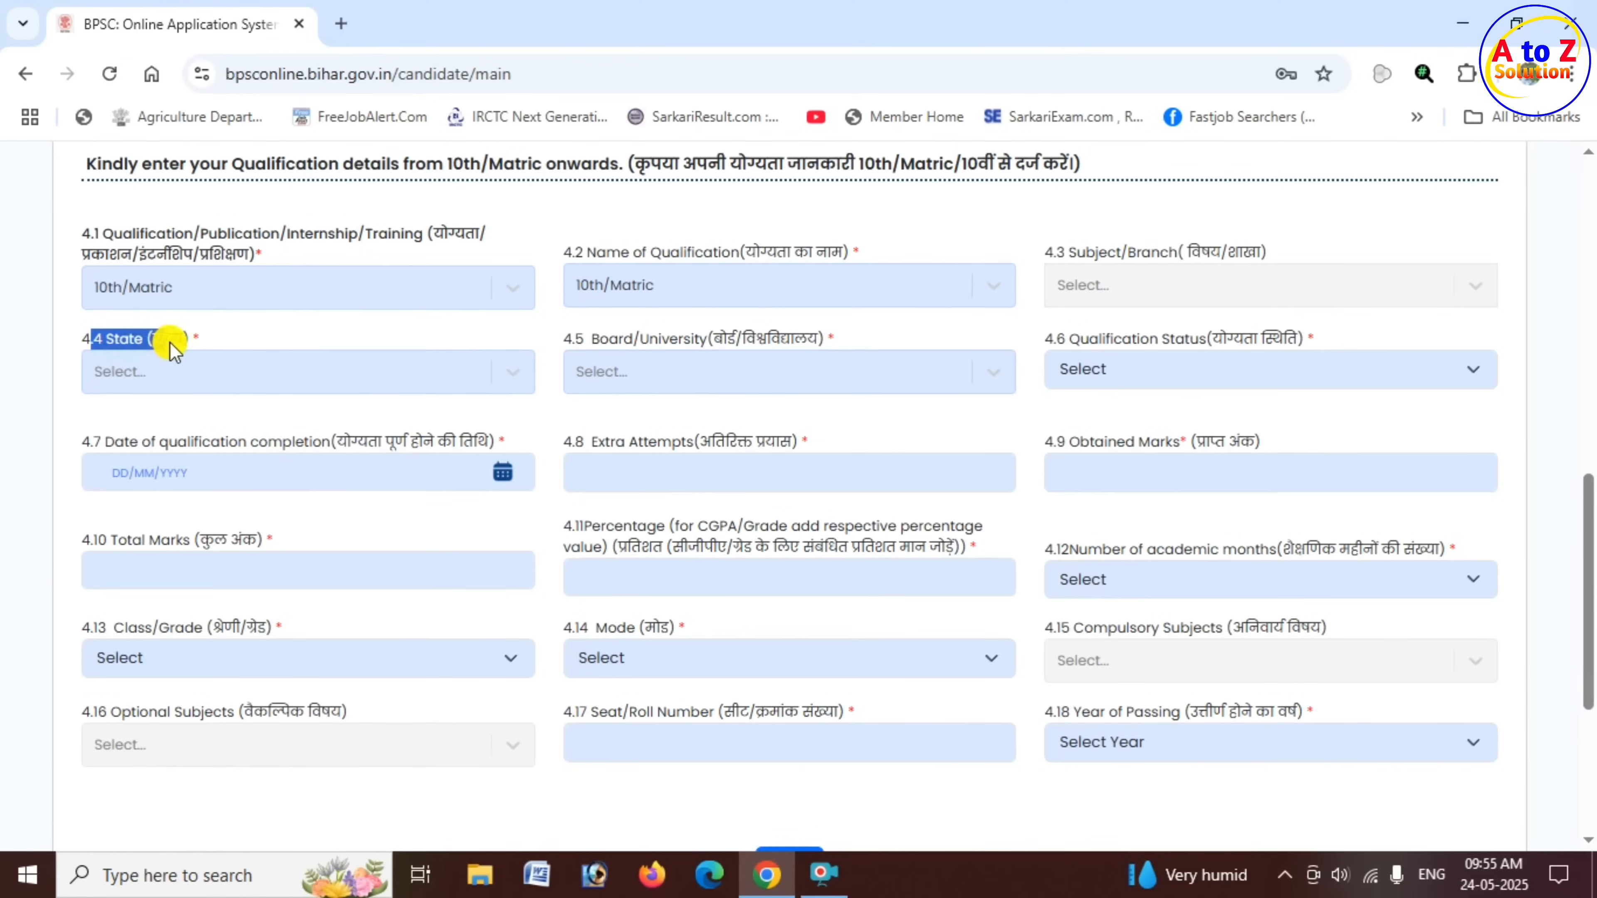
click(280, 380)
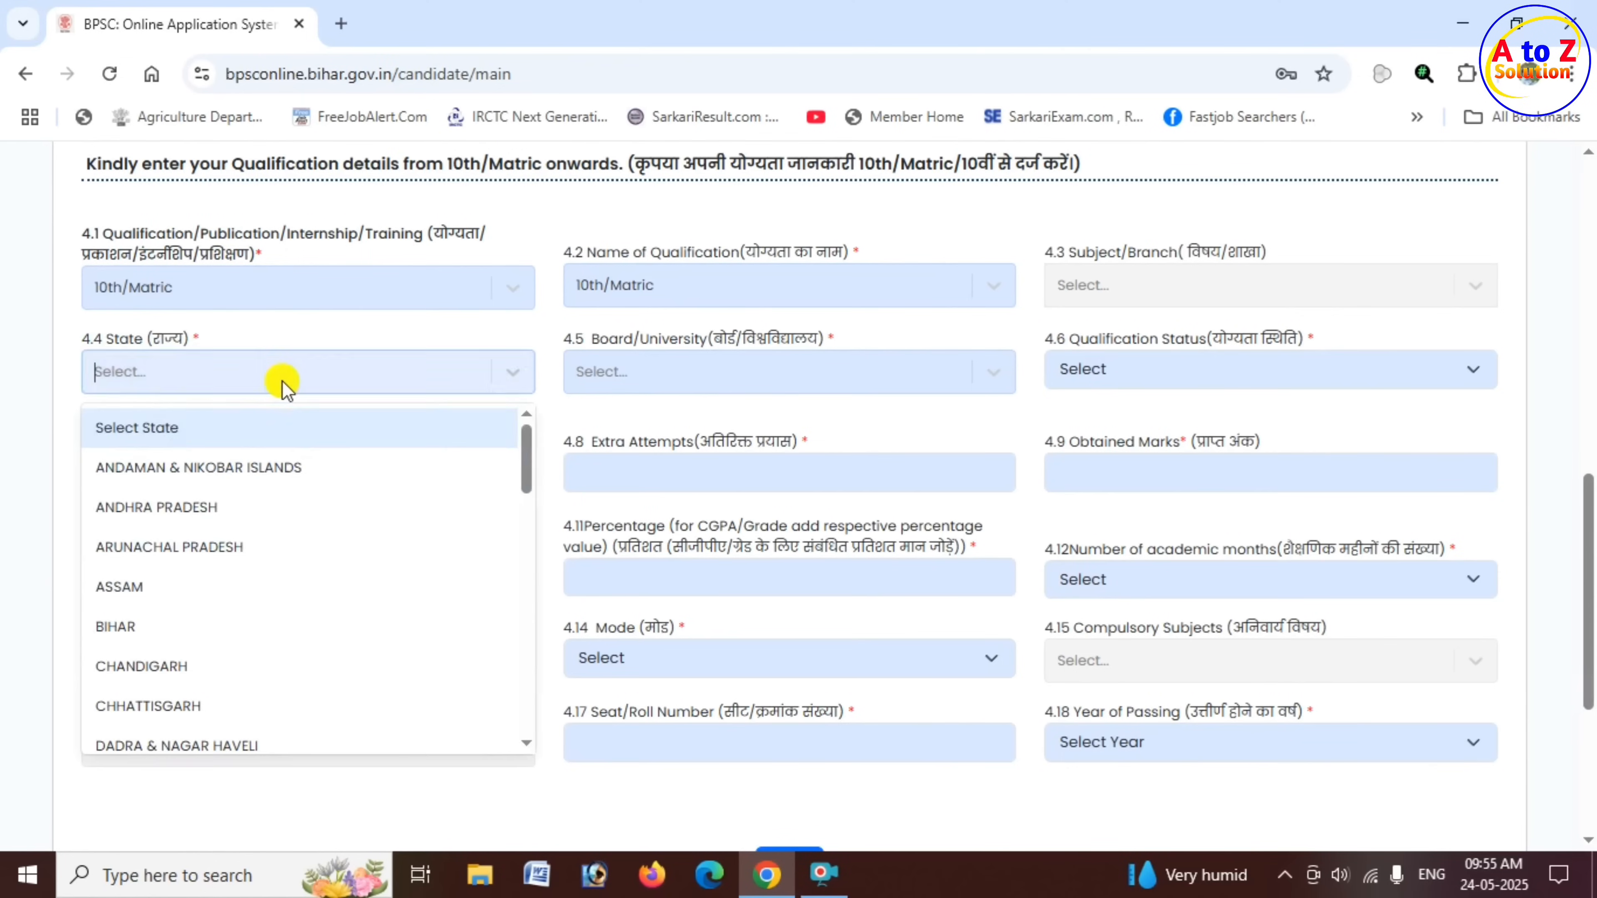
click(185, 624)
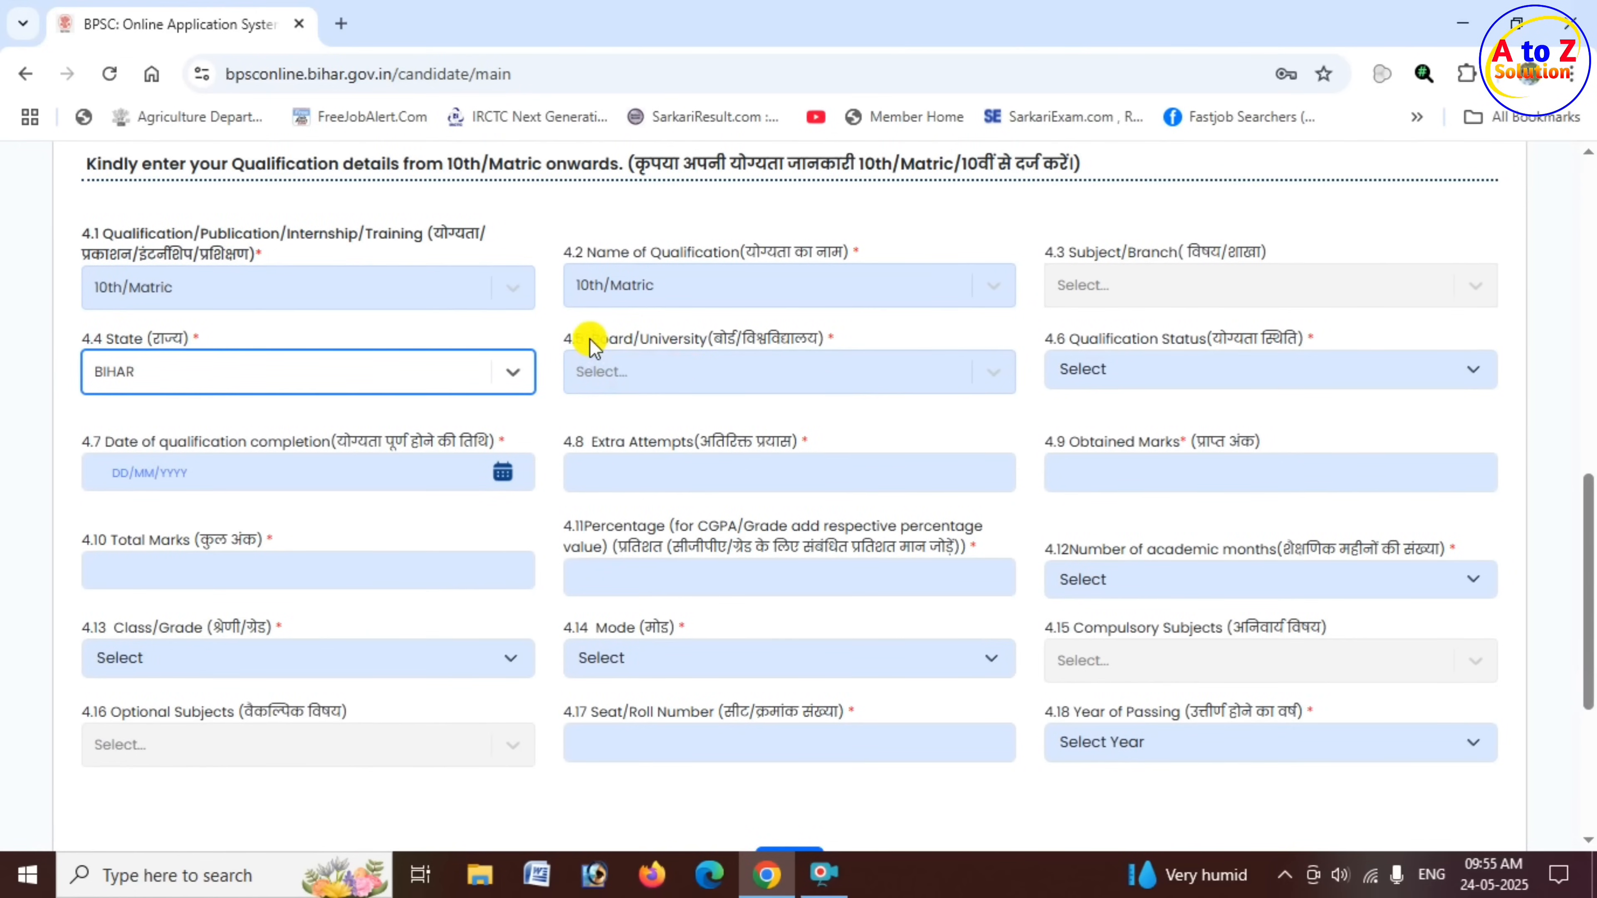
drag(581, 345, 728, 344)
click(723, 380)
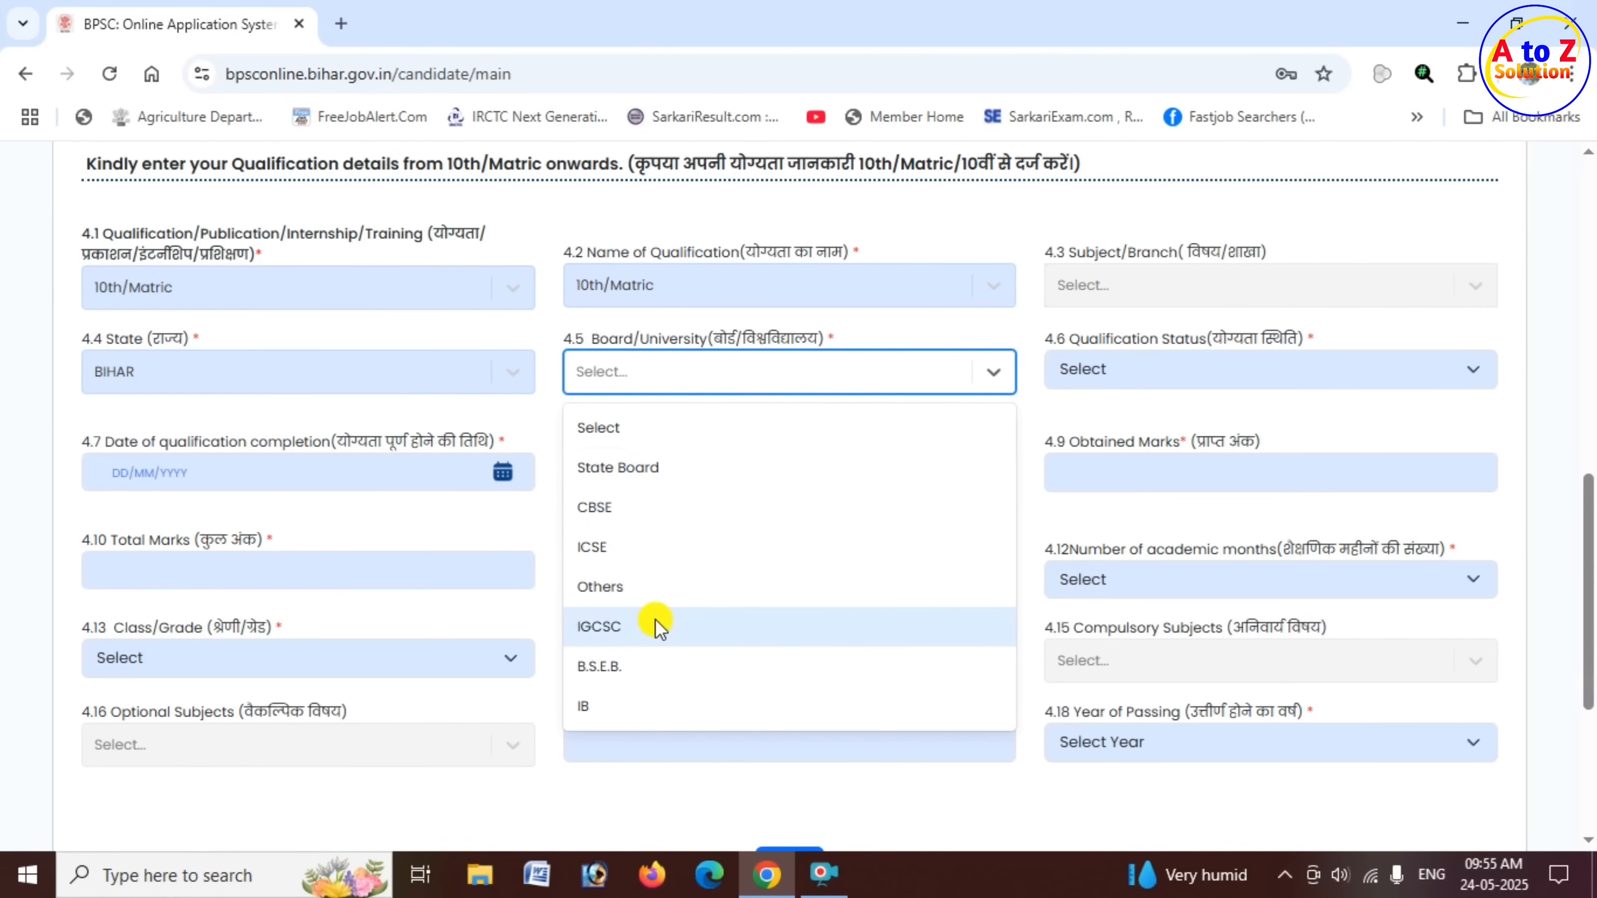
click(644, 668)
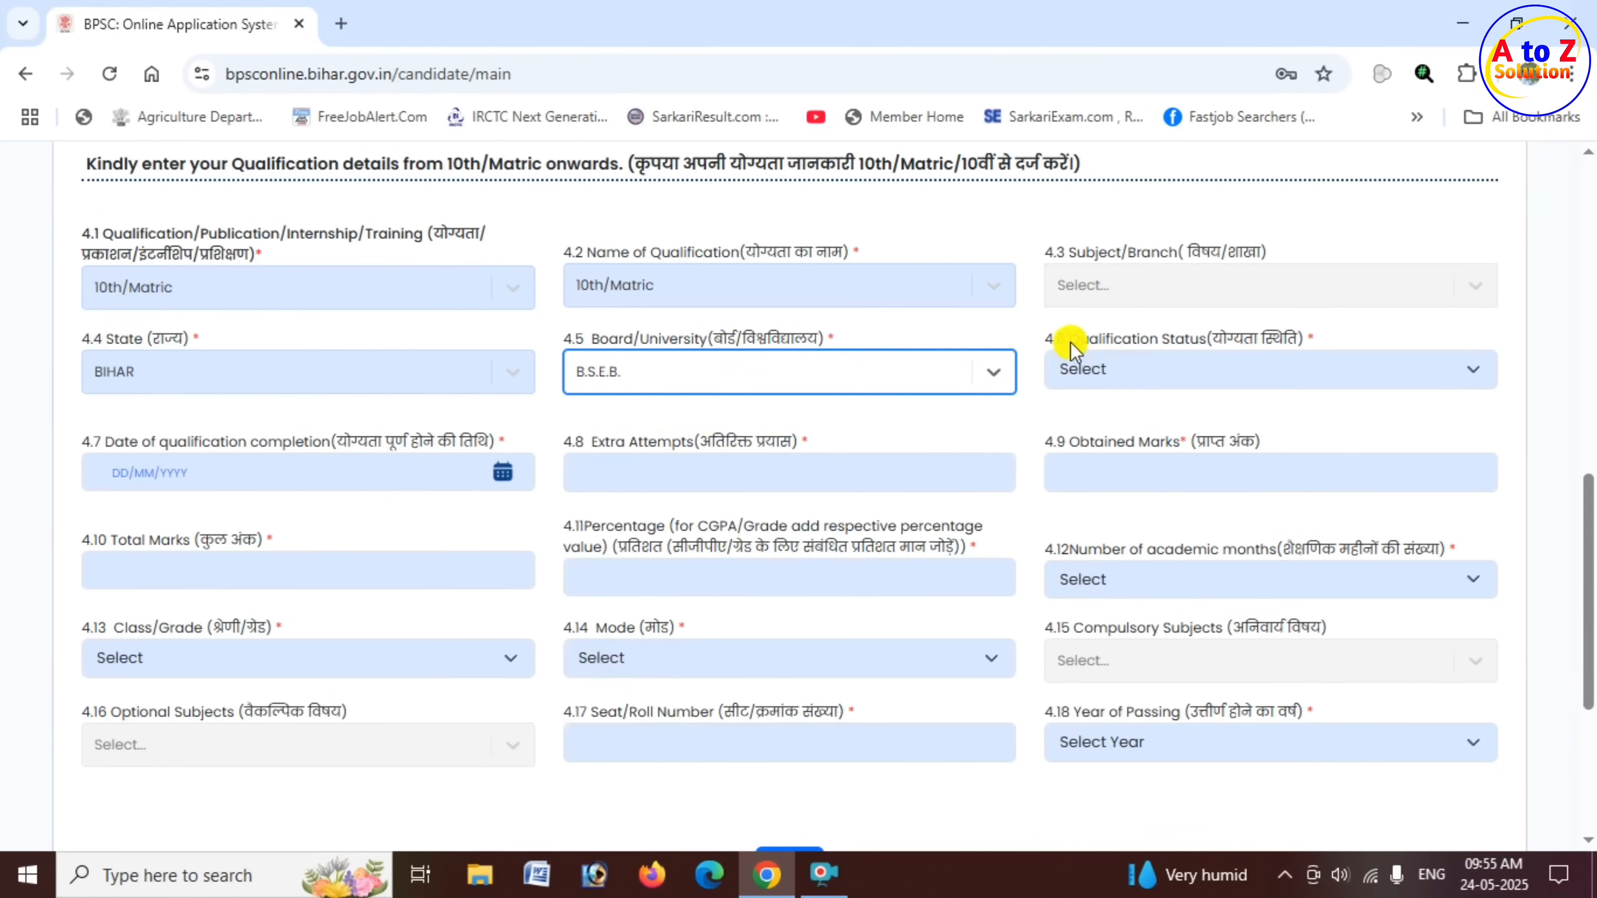
- Set the matric entry's Qualification Status to Passed/Qualified
drag(1070, 338, 1226, 337)
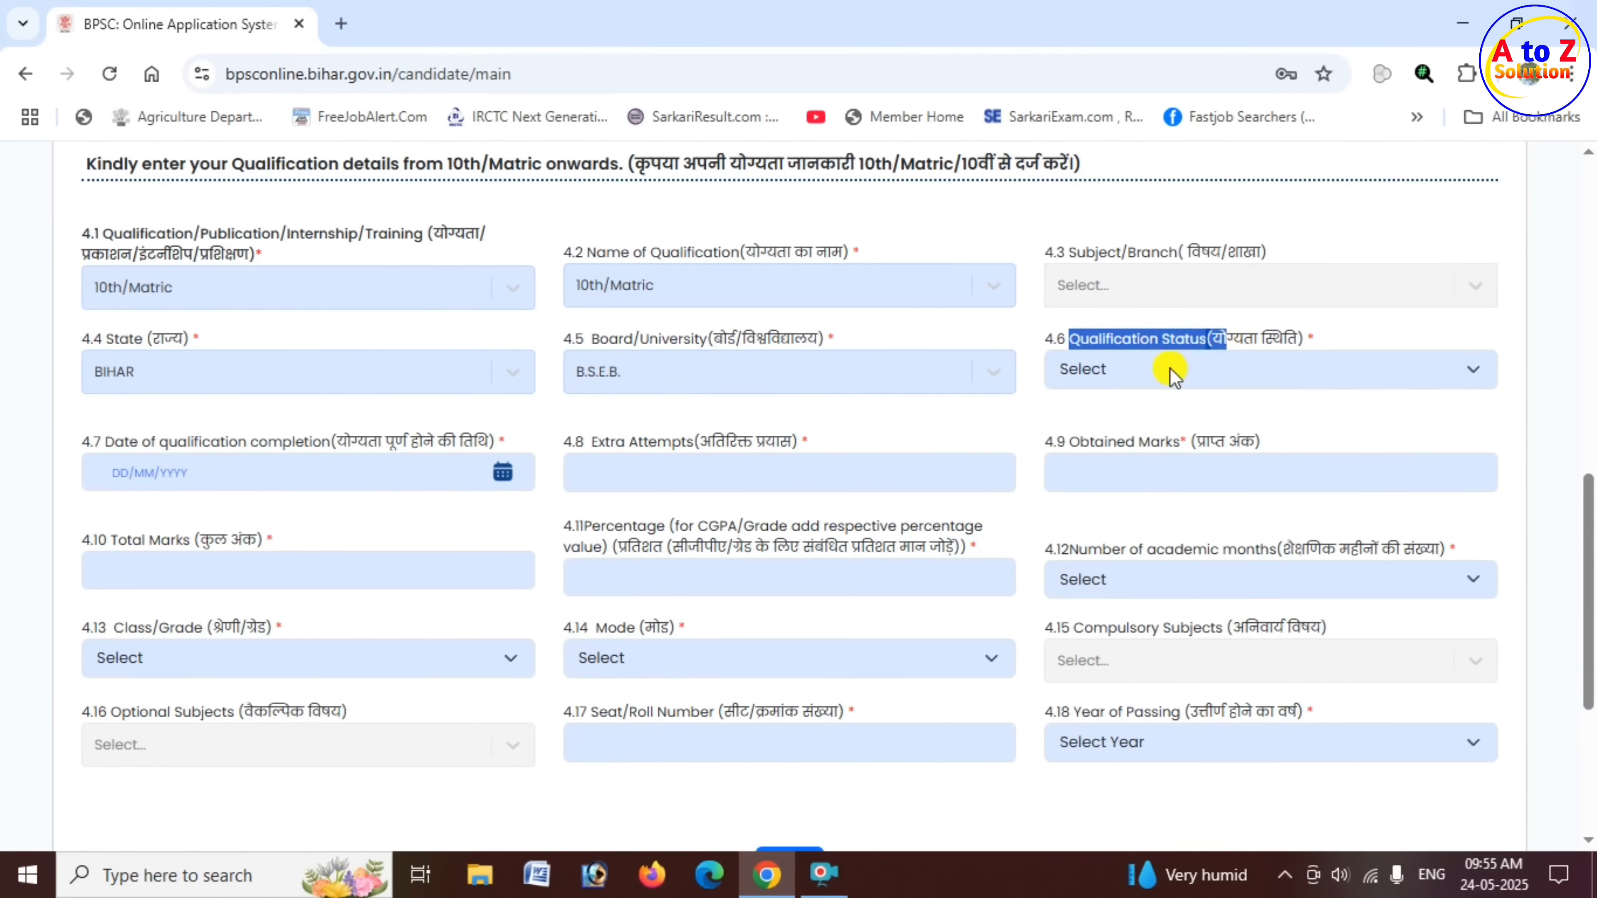
click(1129, 376)
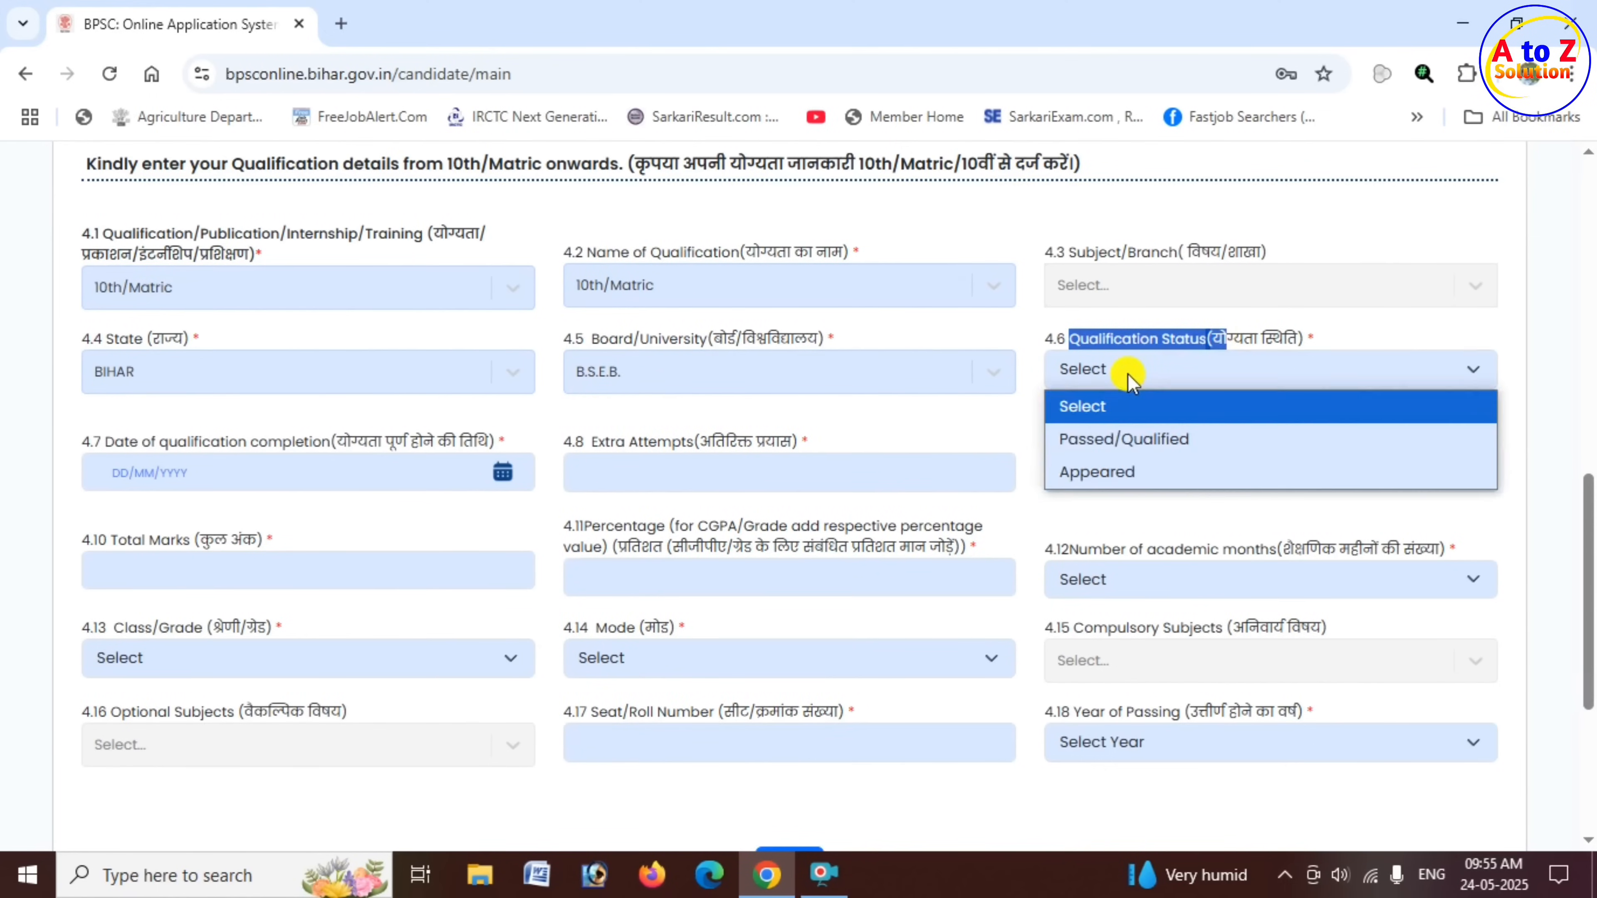
click(1130, 440)
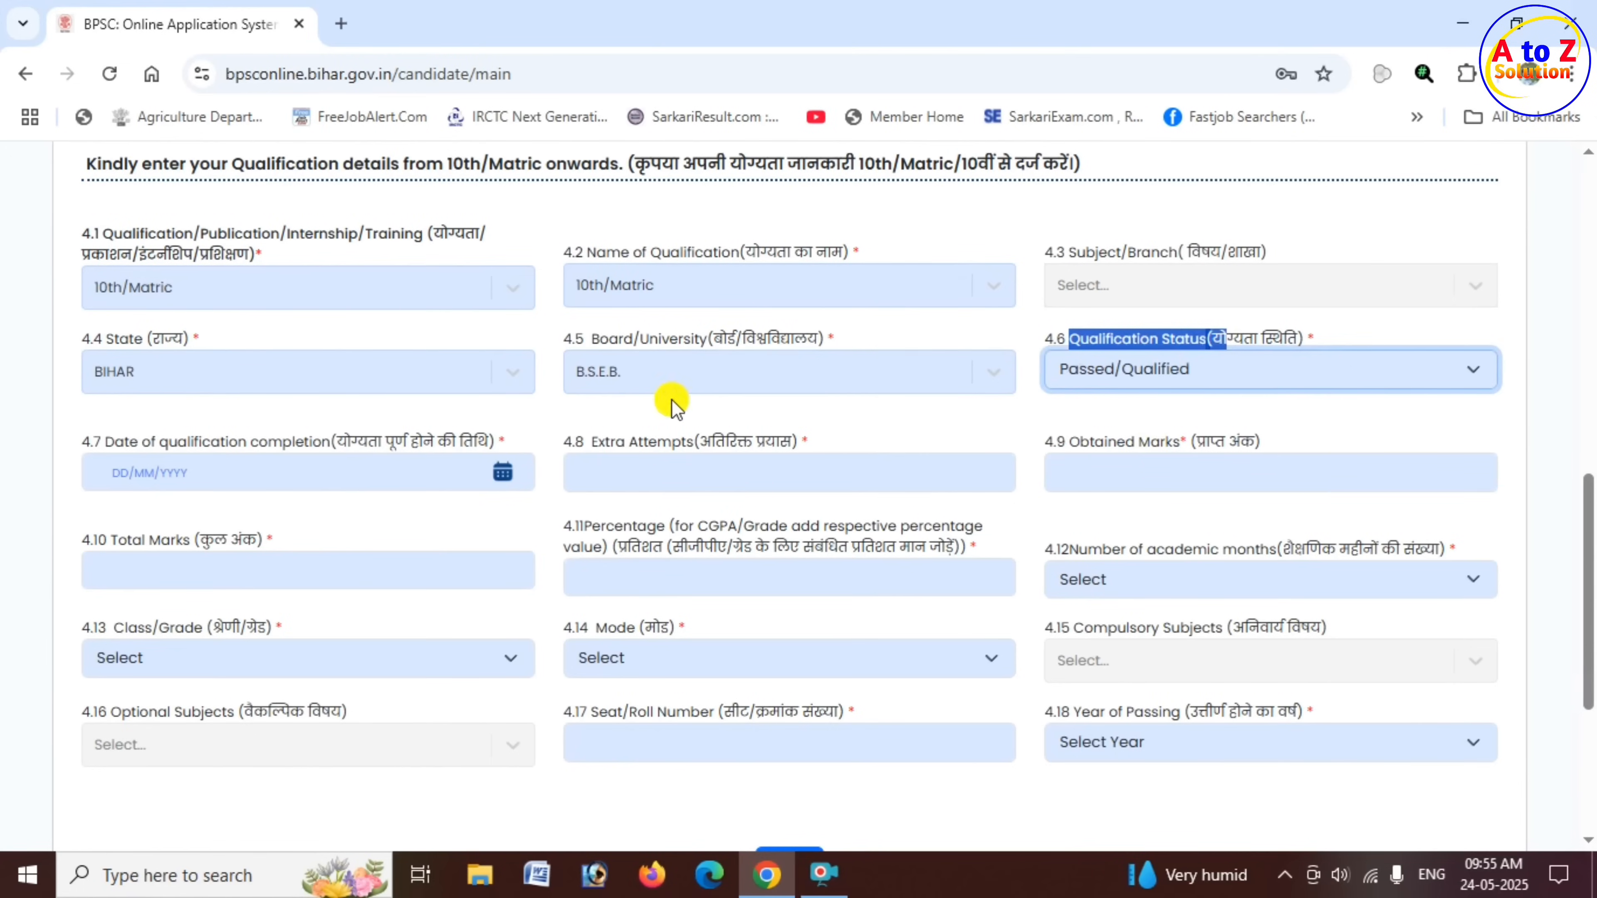
- Set the matric entry's Date of qualification completion to 12/06/2012
drag(114, 442, 333, 454)
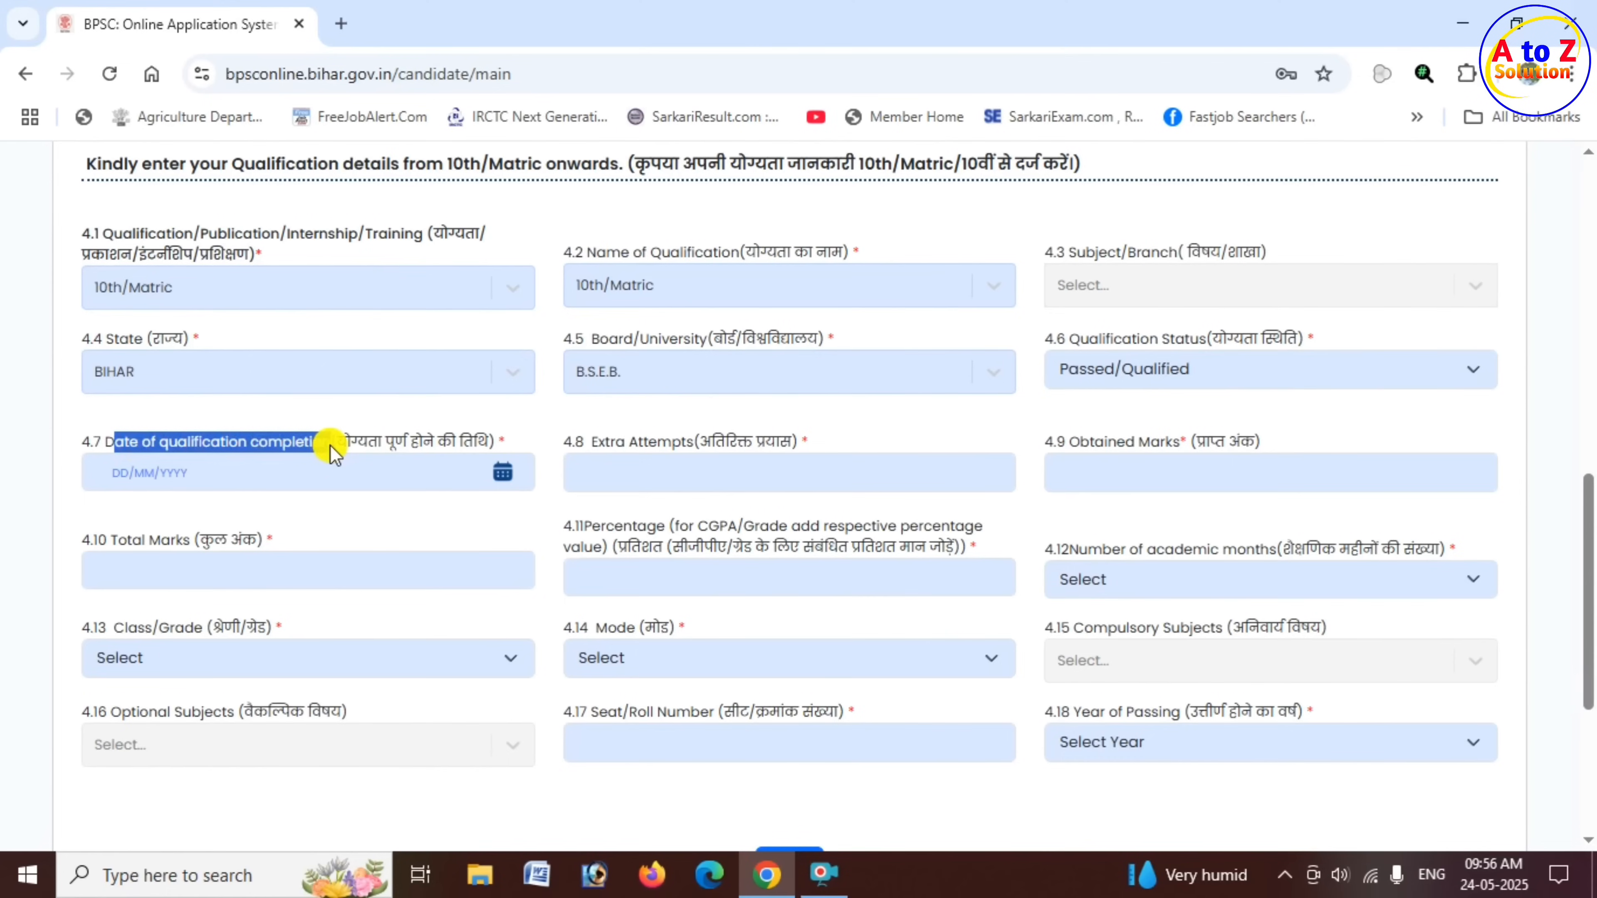
drag(333, 454, 363, 491)
click(365, 477)
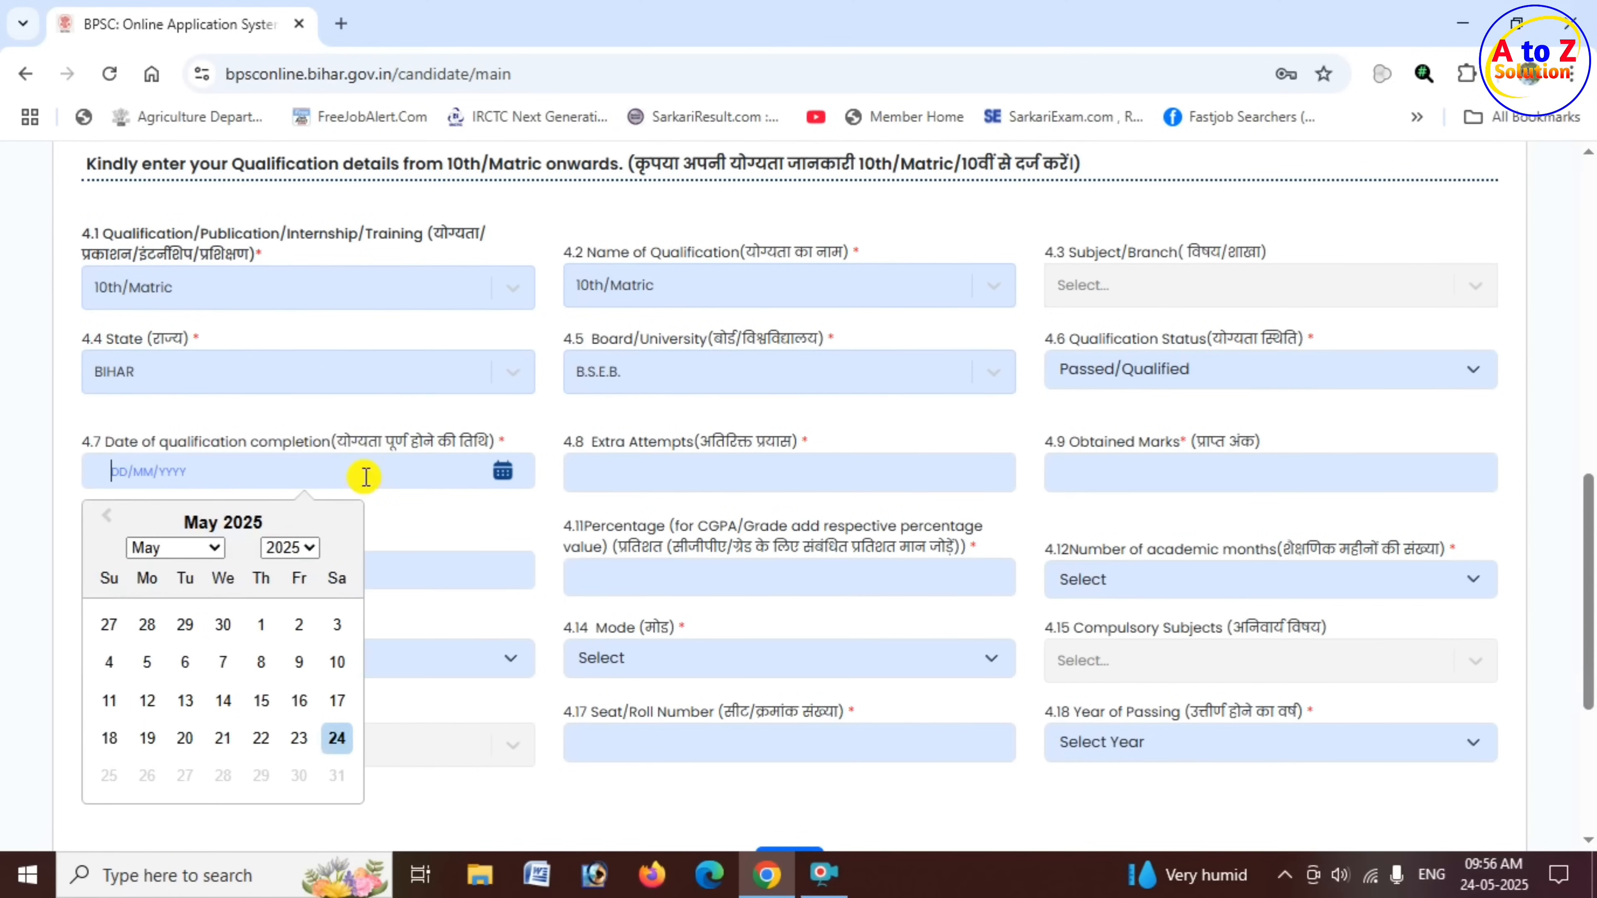
click(286, 551)
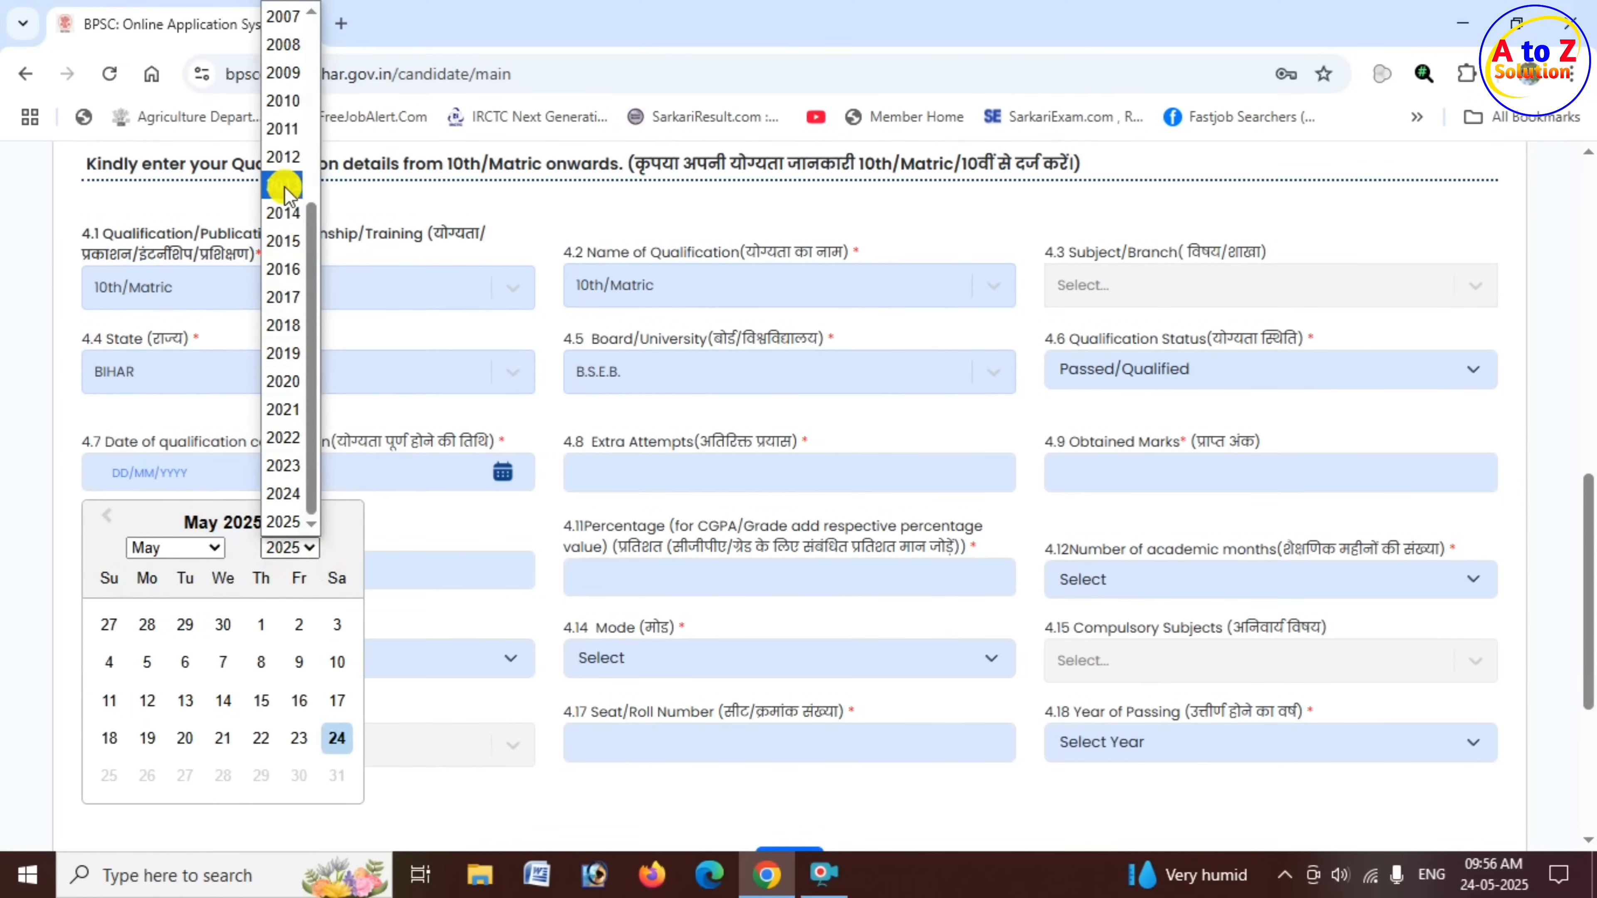
click(294, 158)
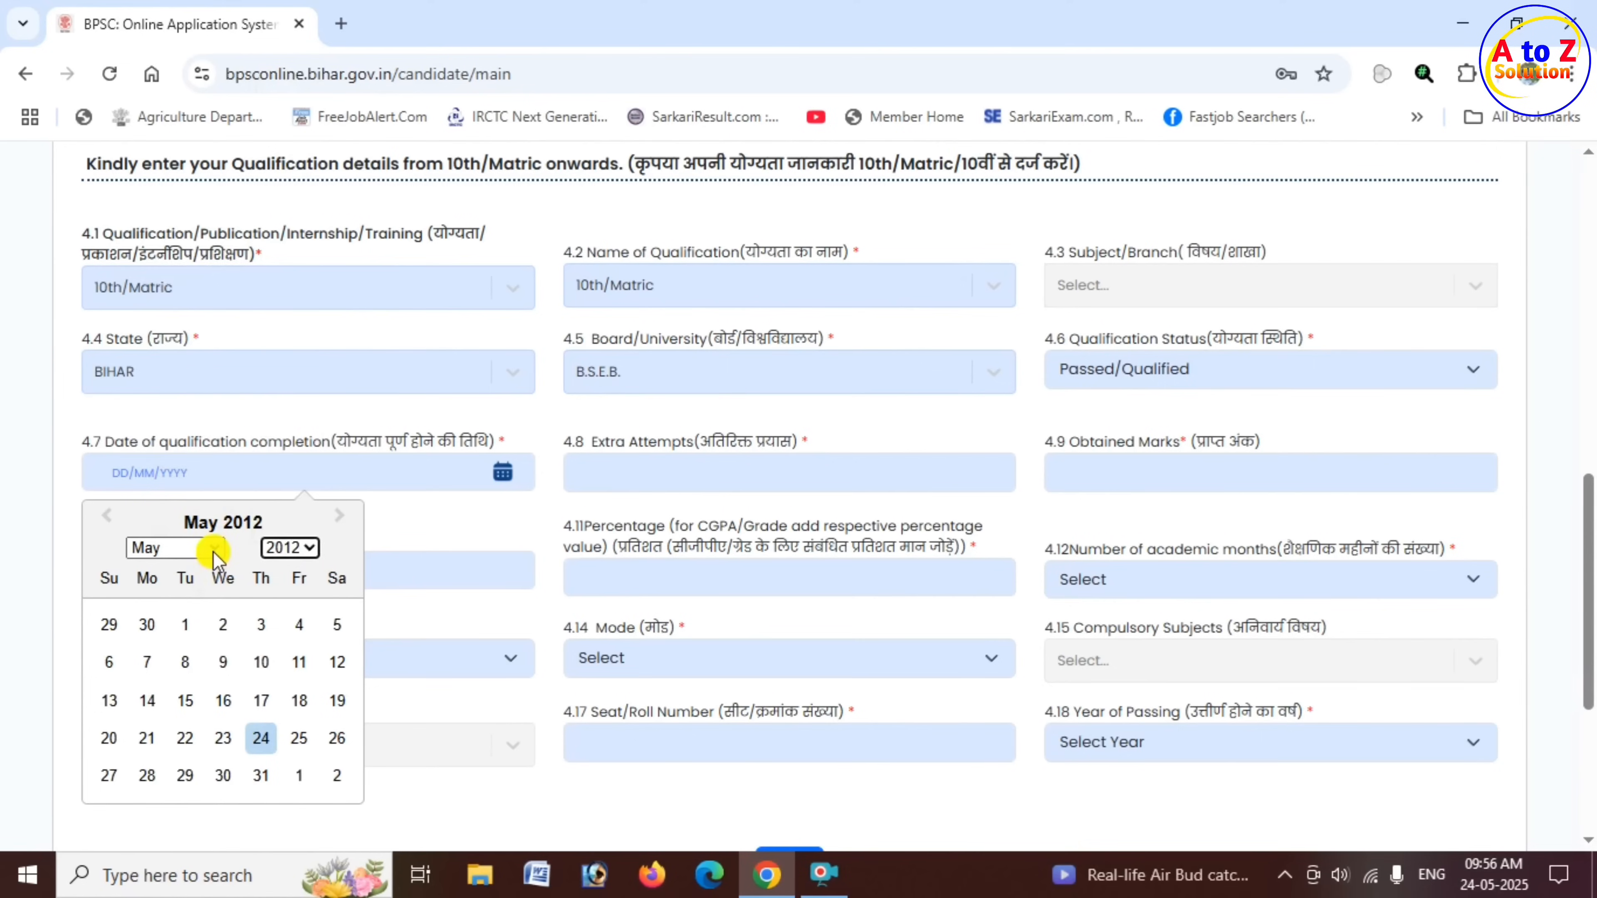
click(214, 549)
click(179, 351)
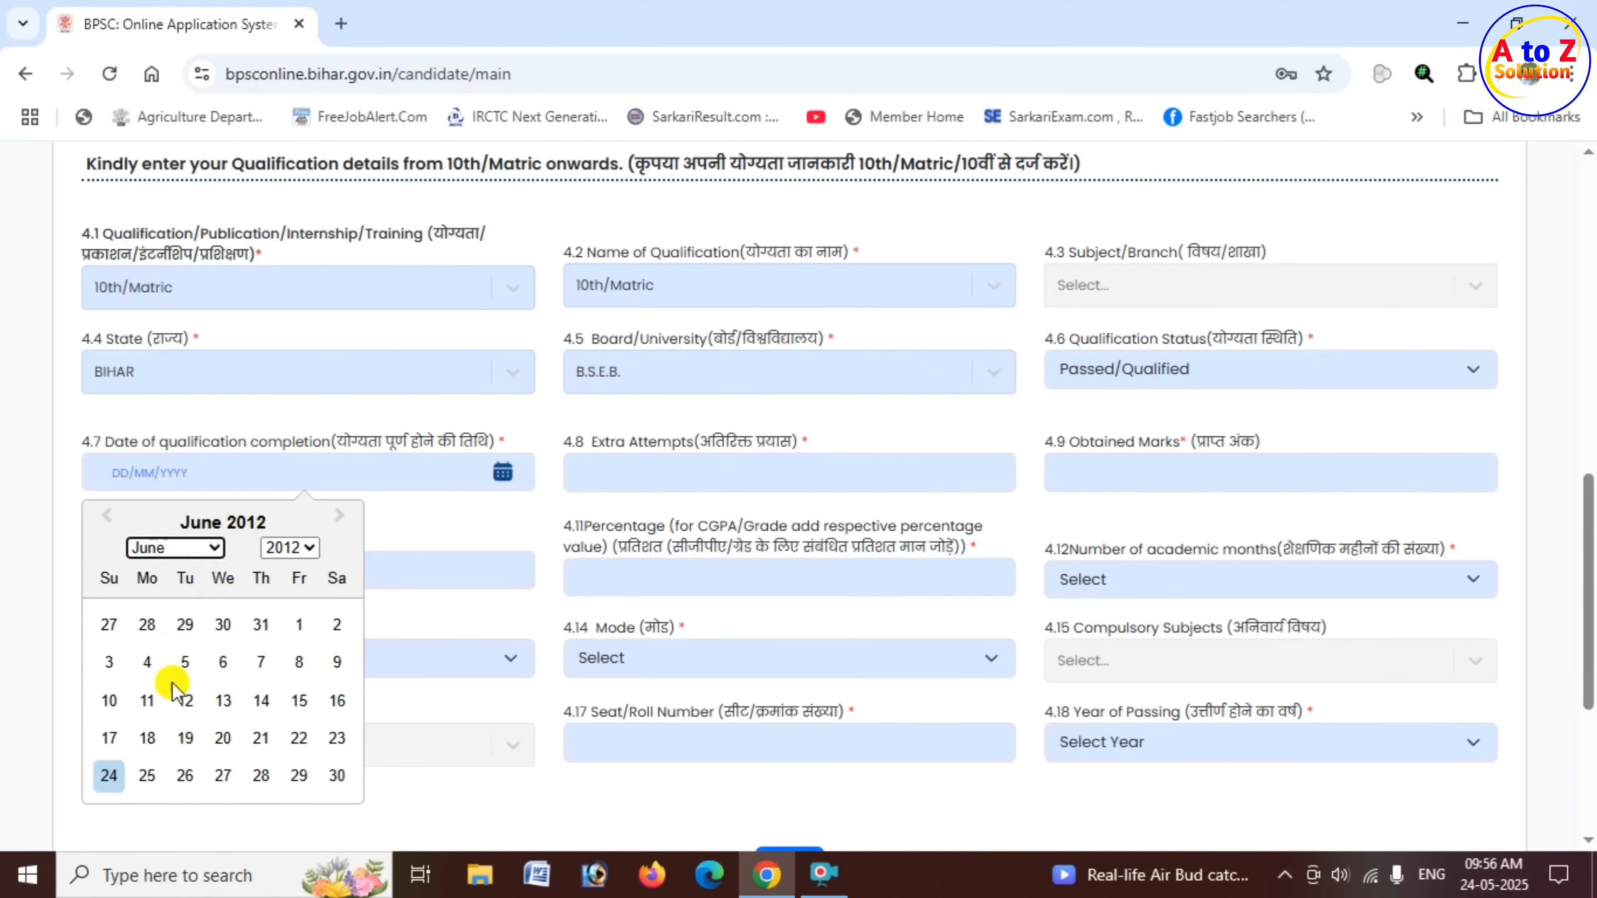
click(185, 700)
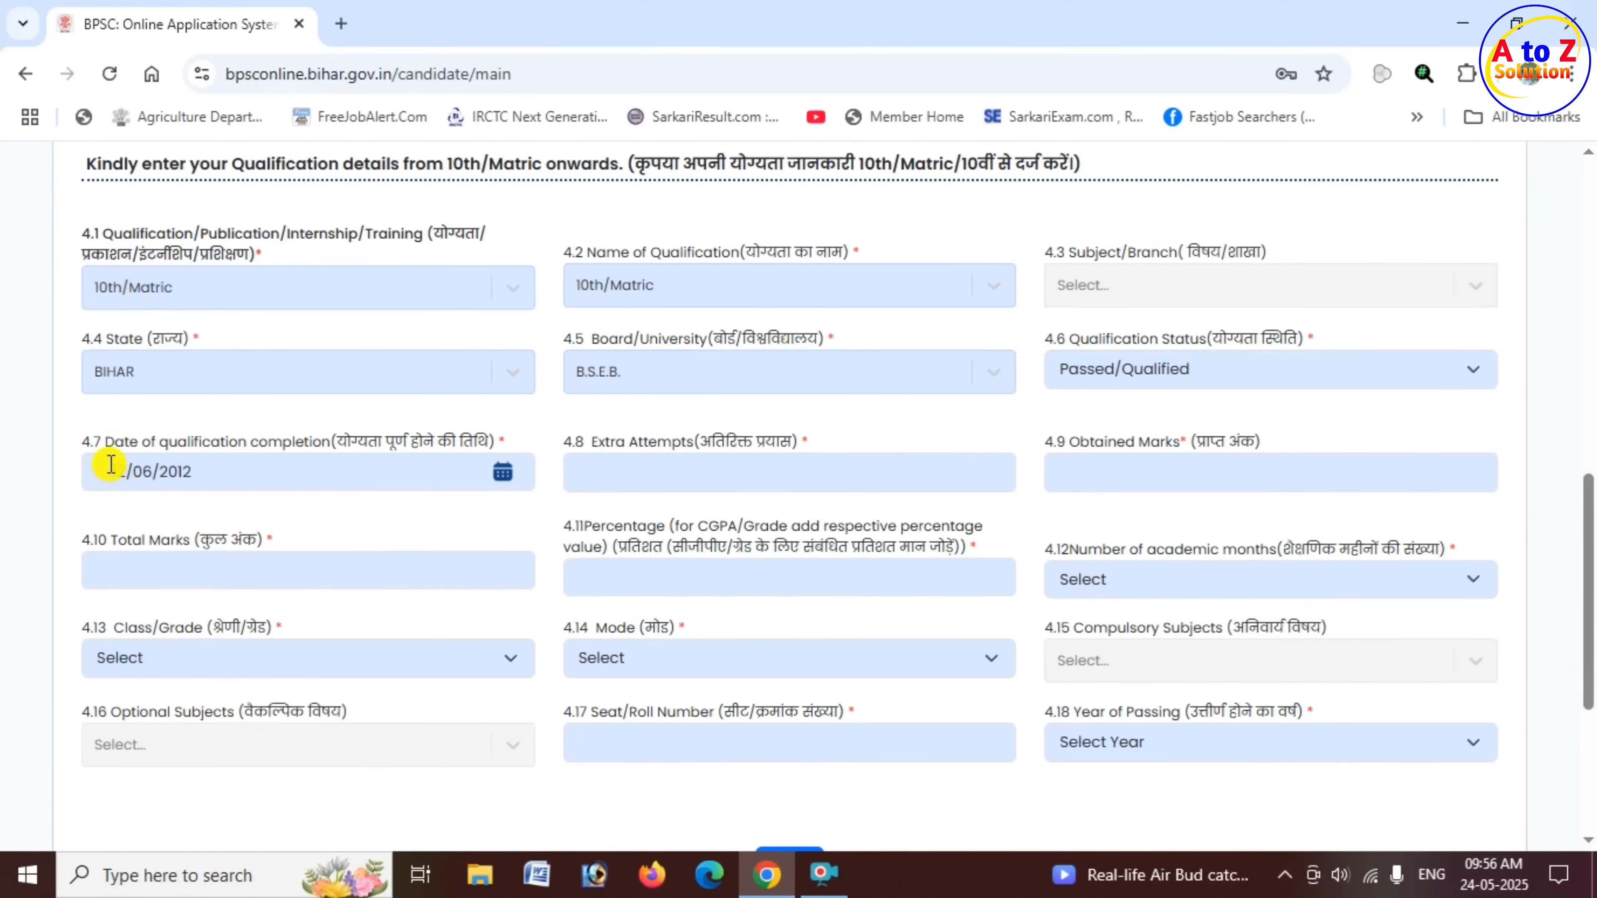
drag(102, 440, 330, 440)
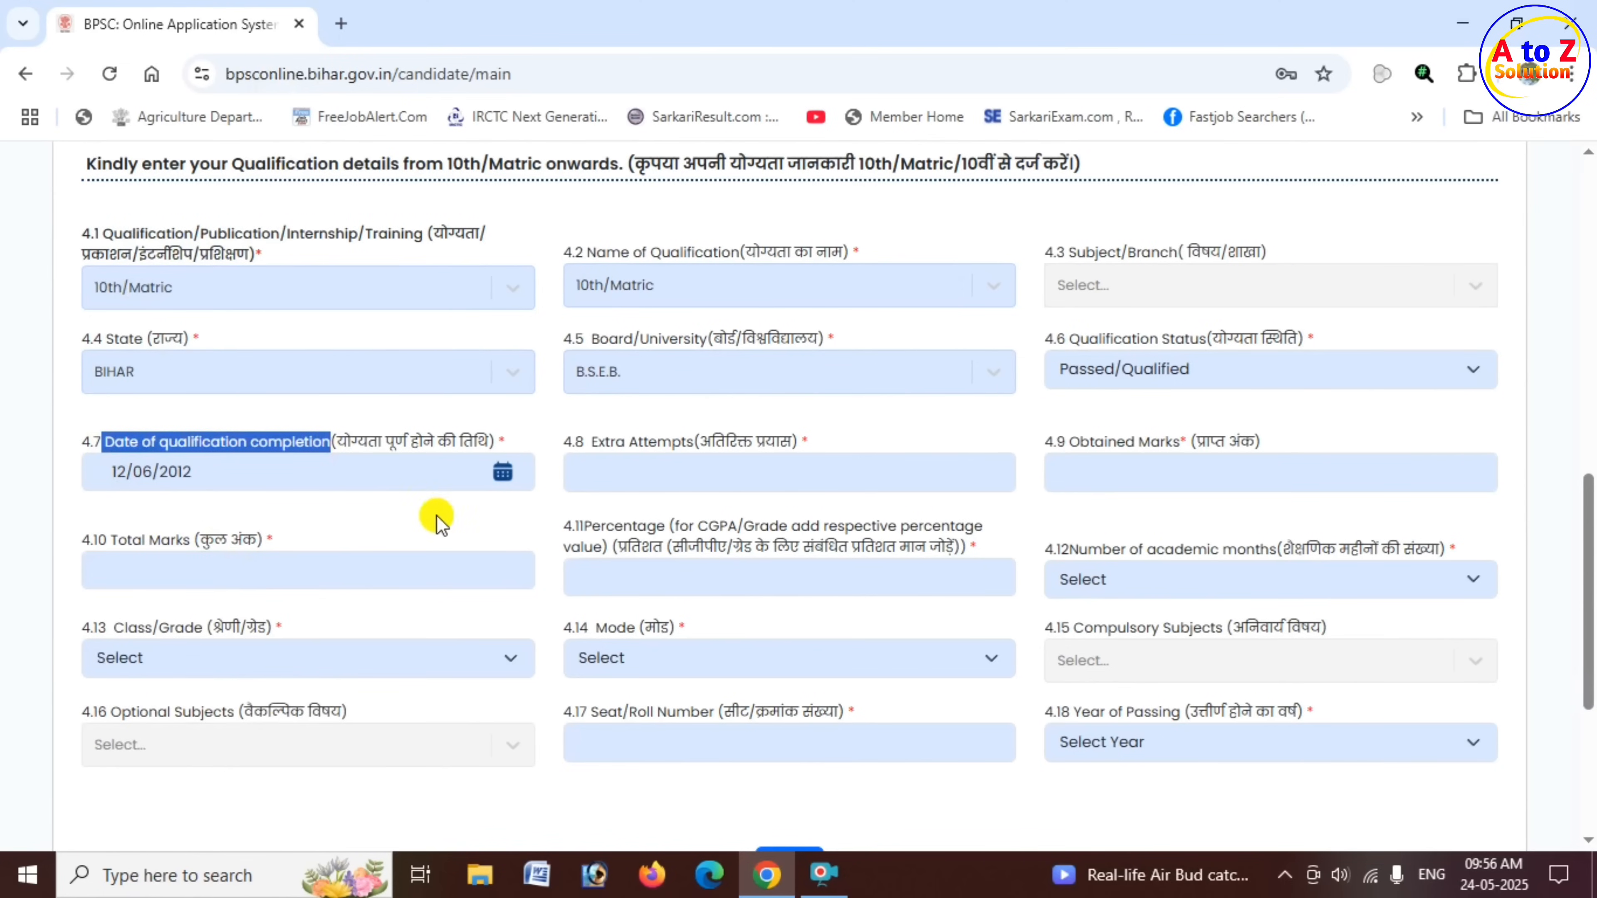
- Set the number of Extra Attempts for the matric qualification to 1
drag(592, 440, 699, 444)
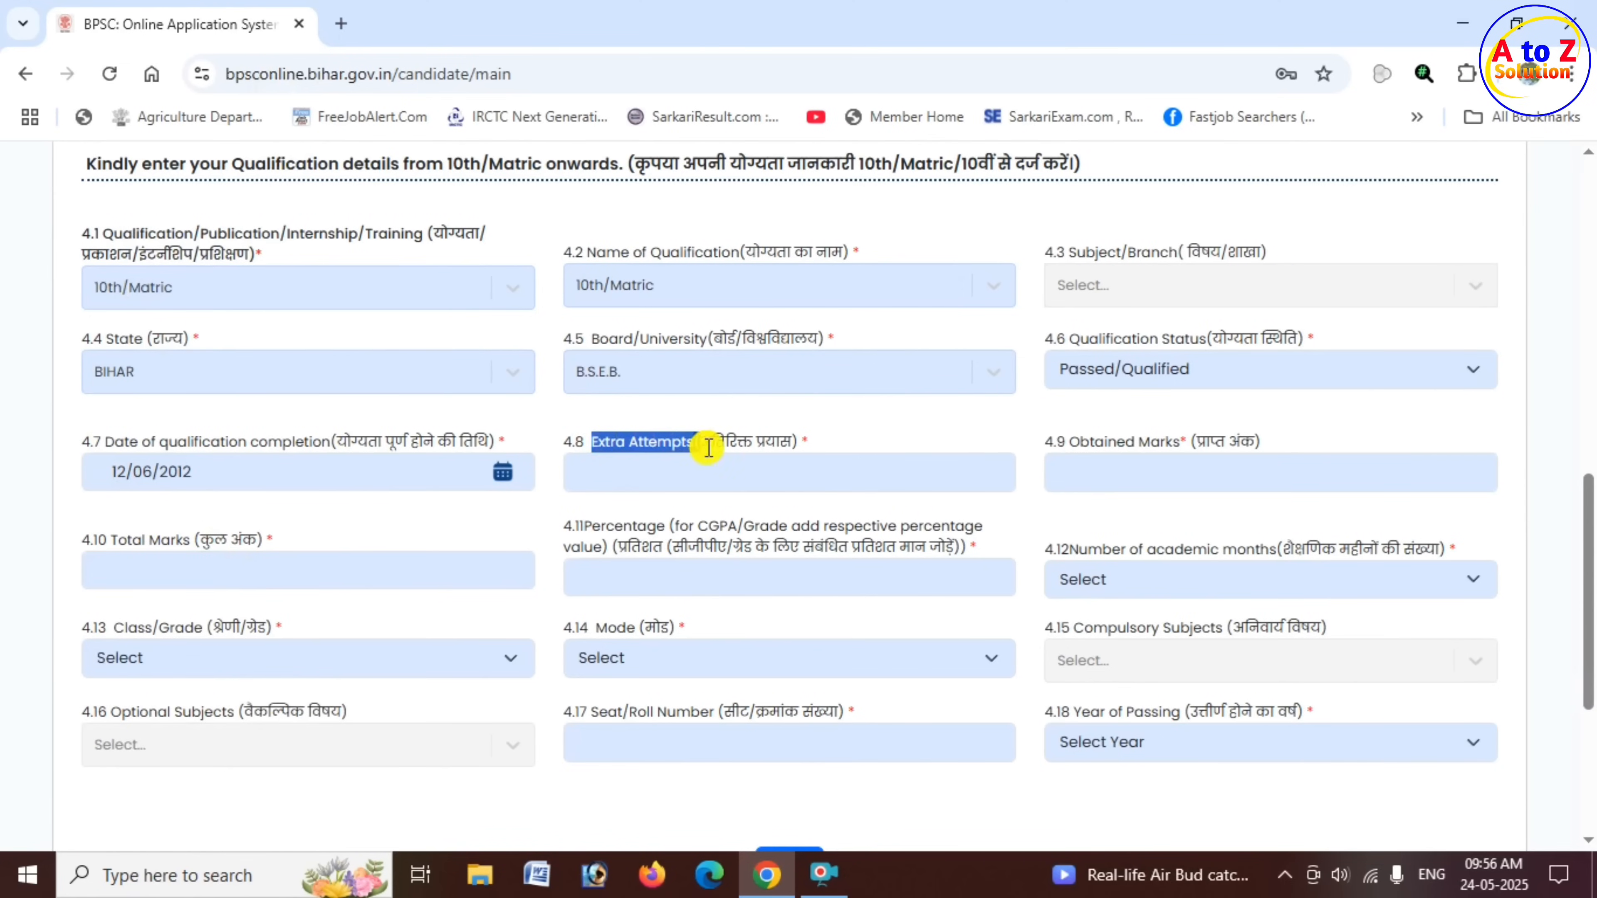
click(730, 473)
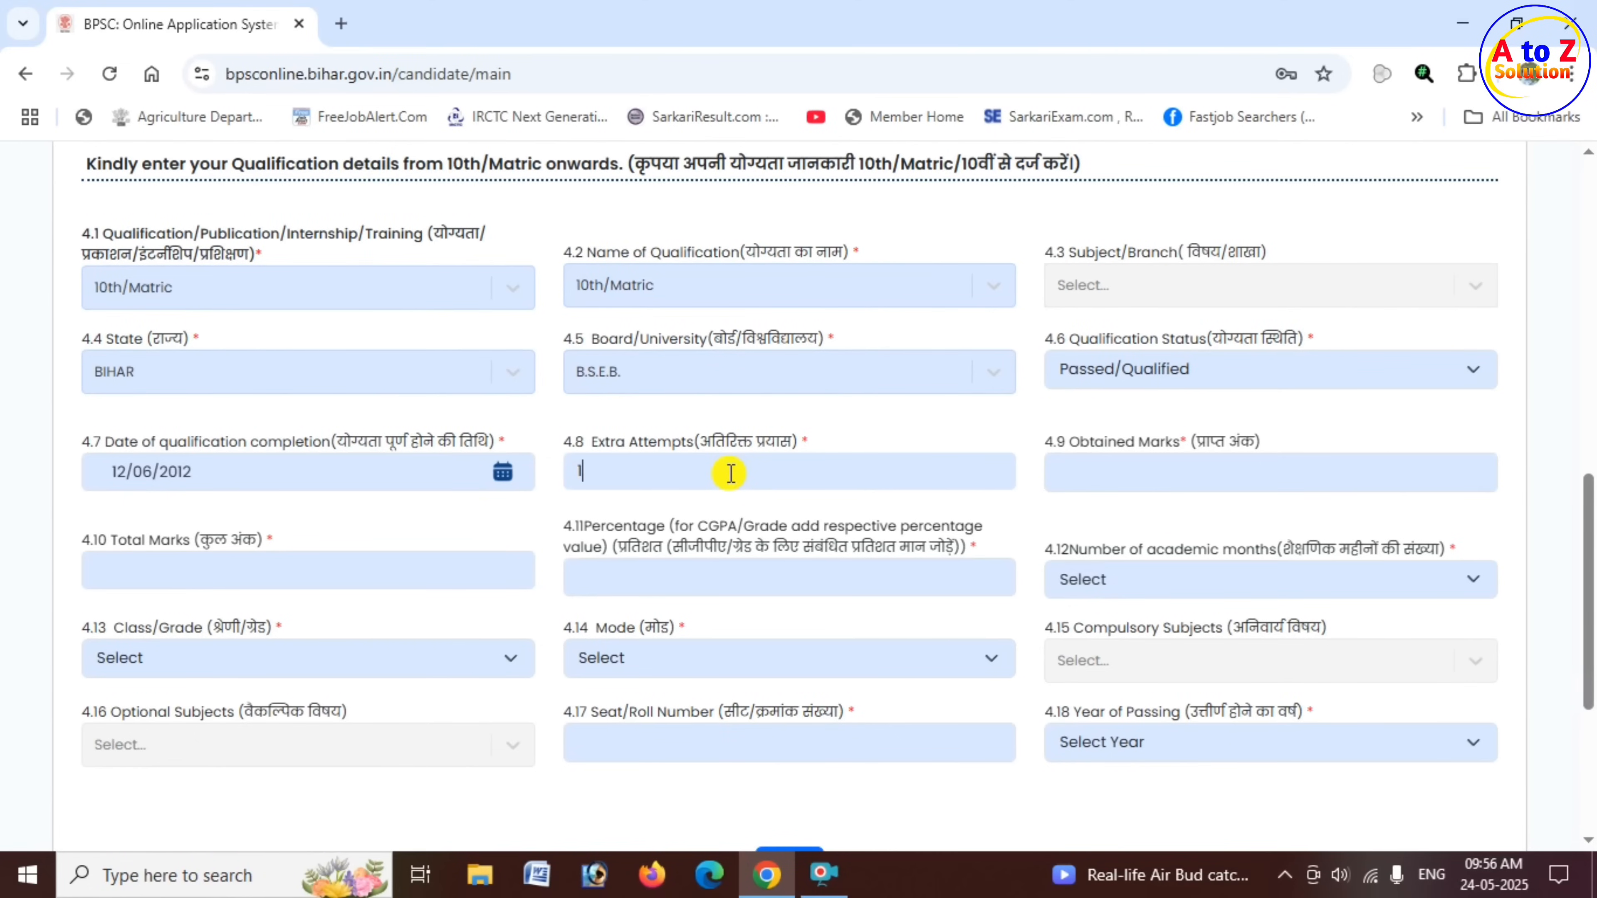
key(BackSpace)
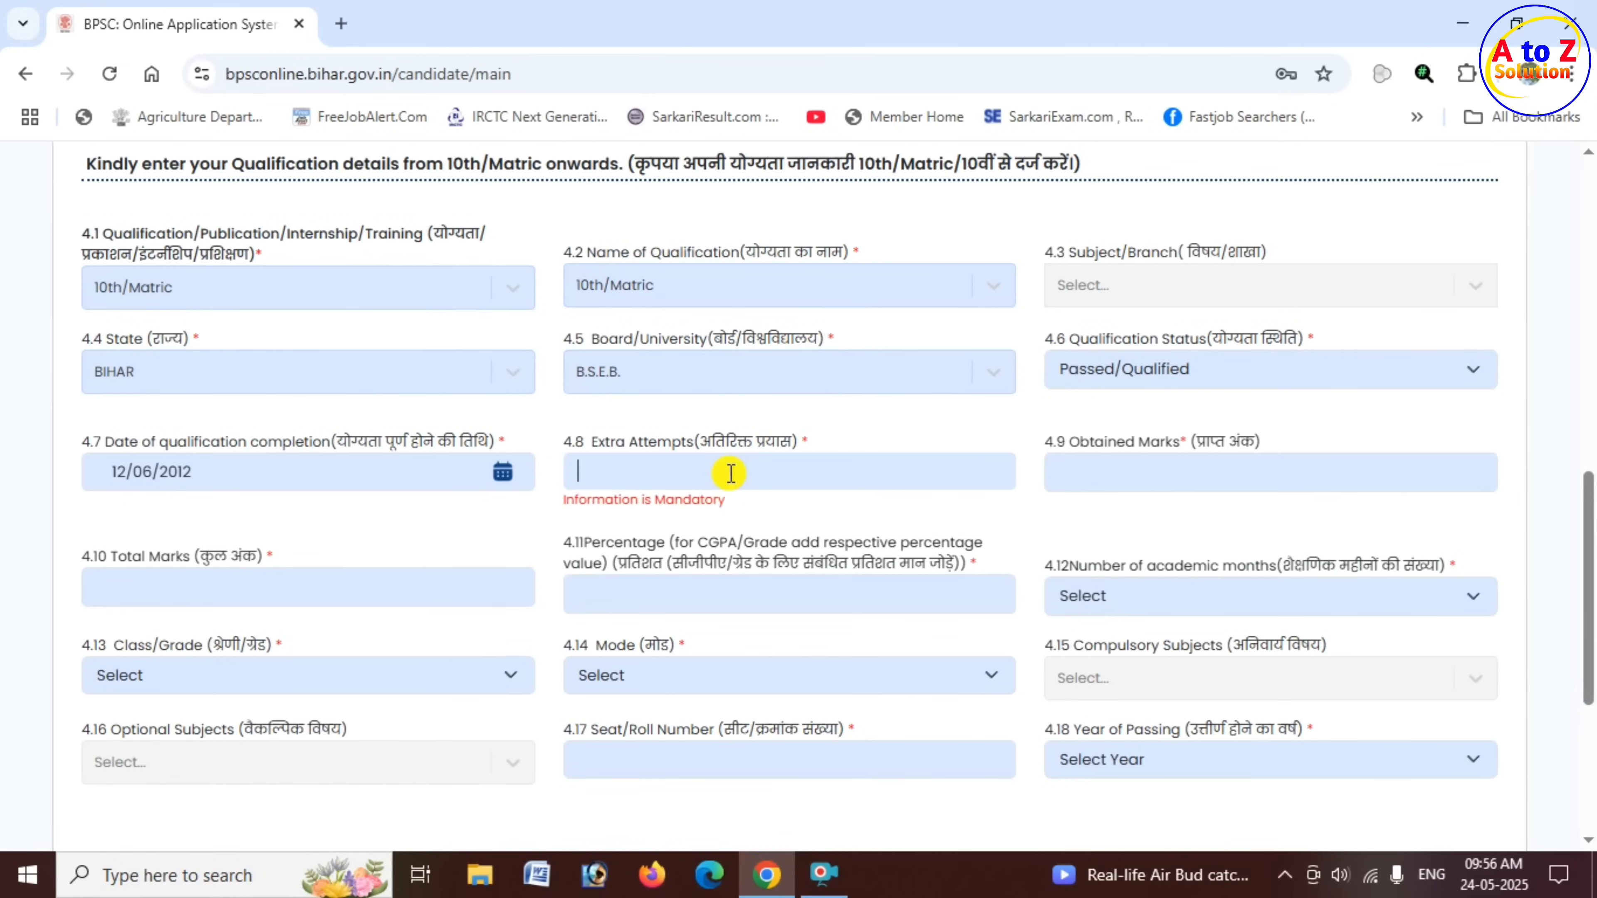
text(2)
key(BackSpace)
text(1)
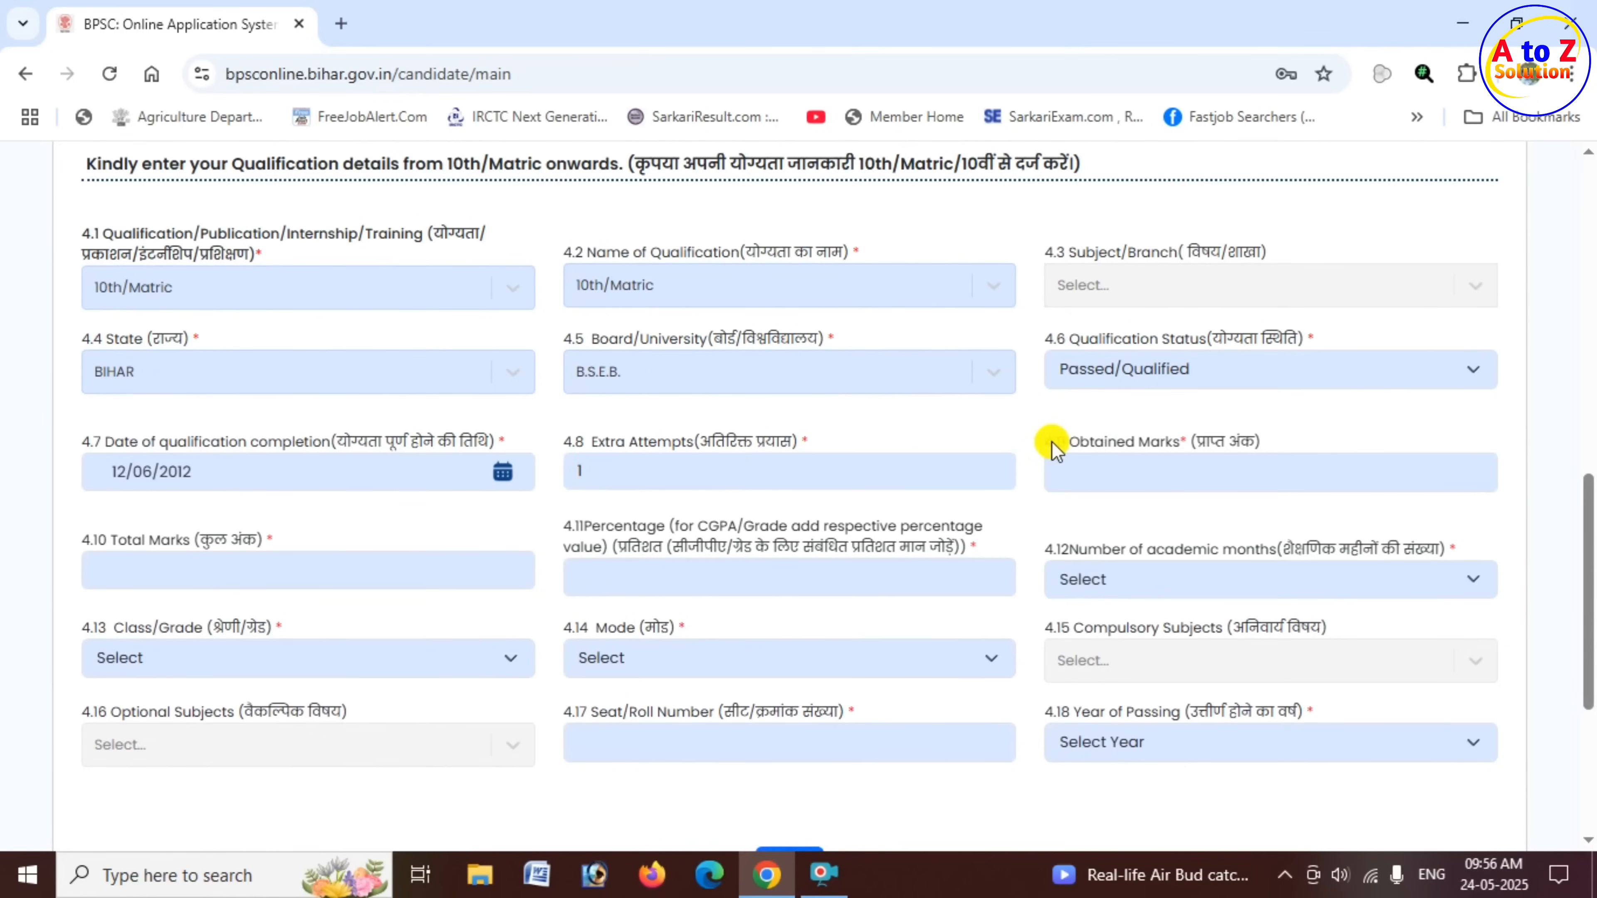
- Fill in the matric marks with 360 Obtained Marks, 500 Total Marks and a Percentage of 60
drag(1069, 442, 1190, 443)
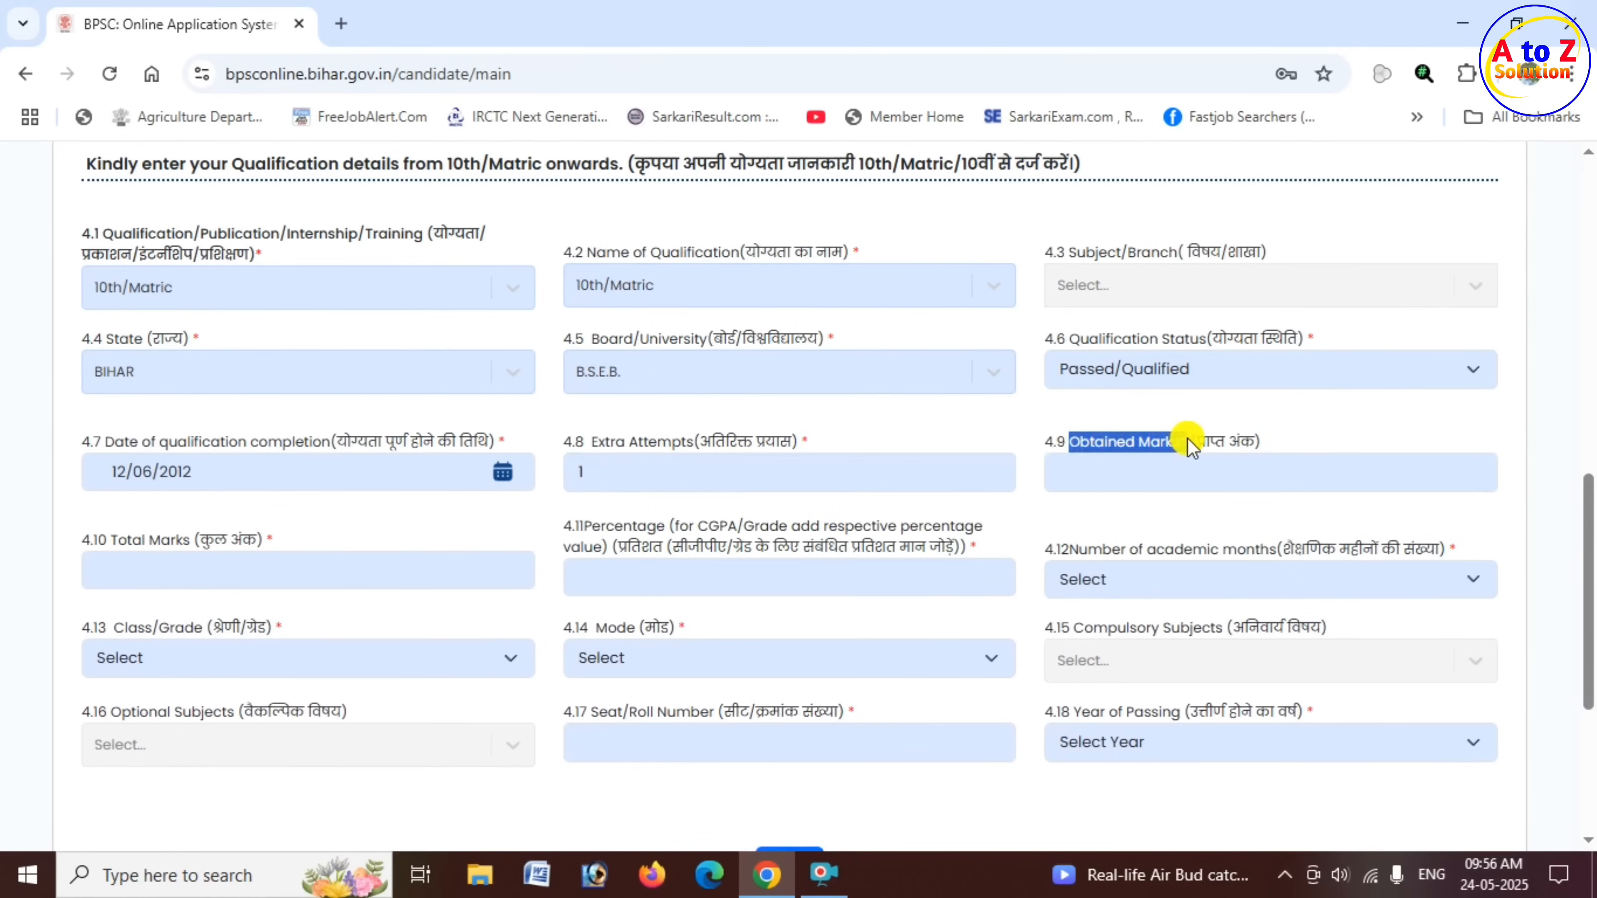
click(1079, 469)
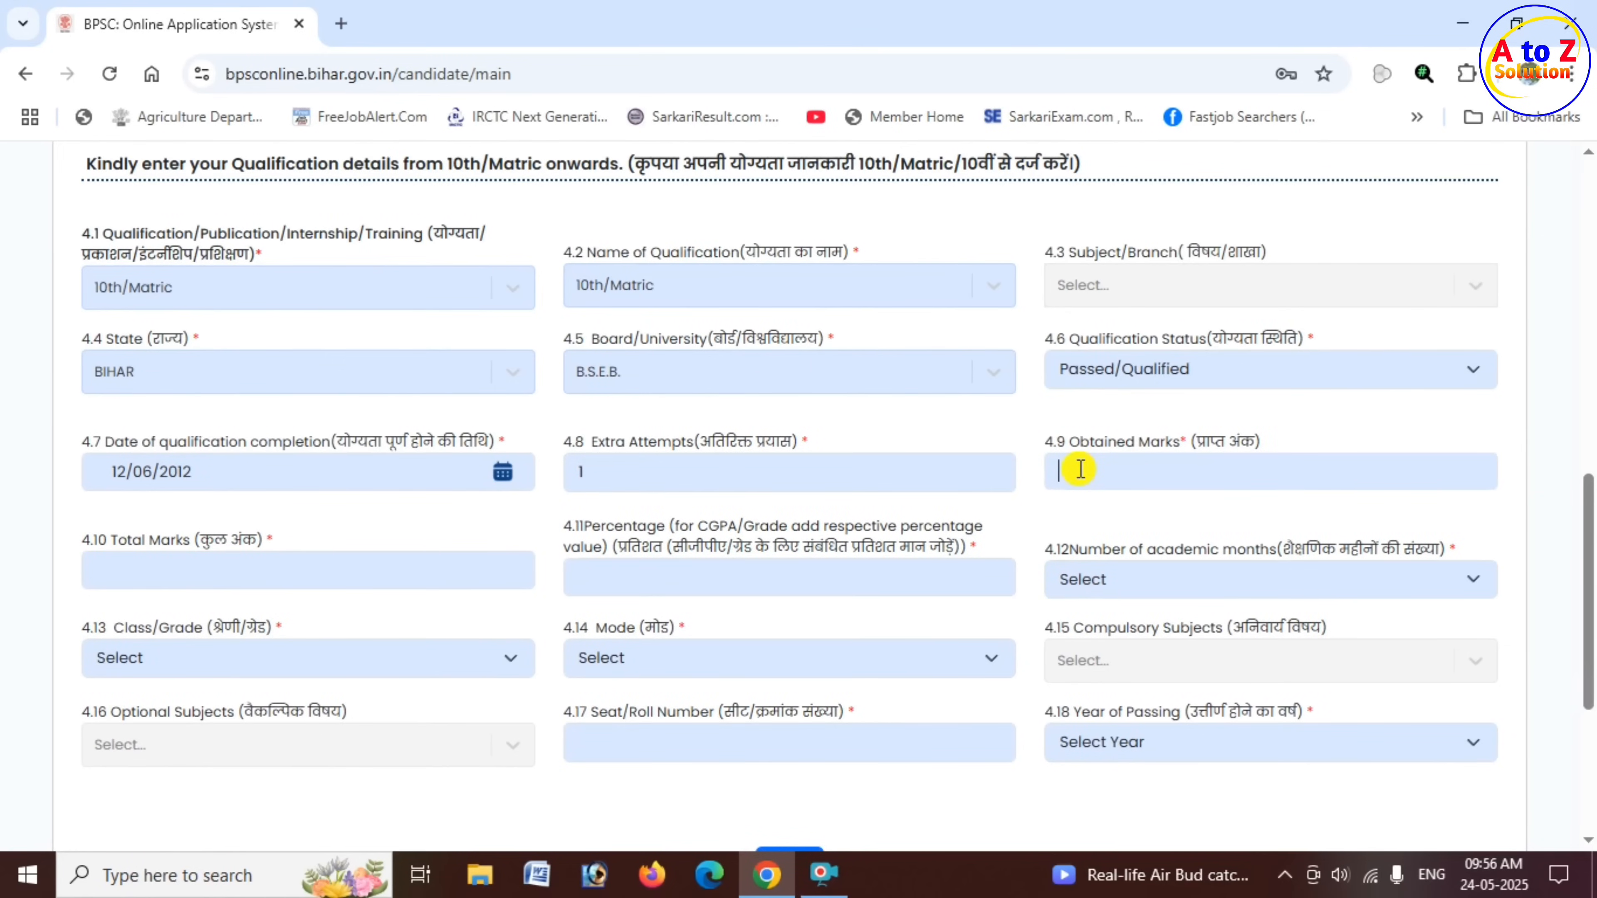
text(360)
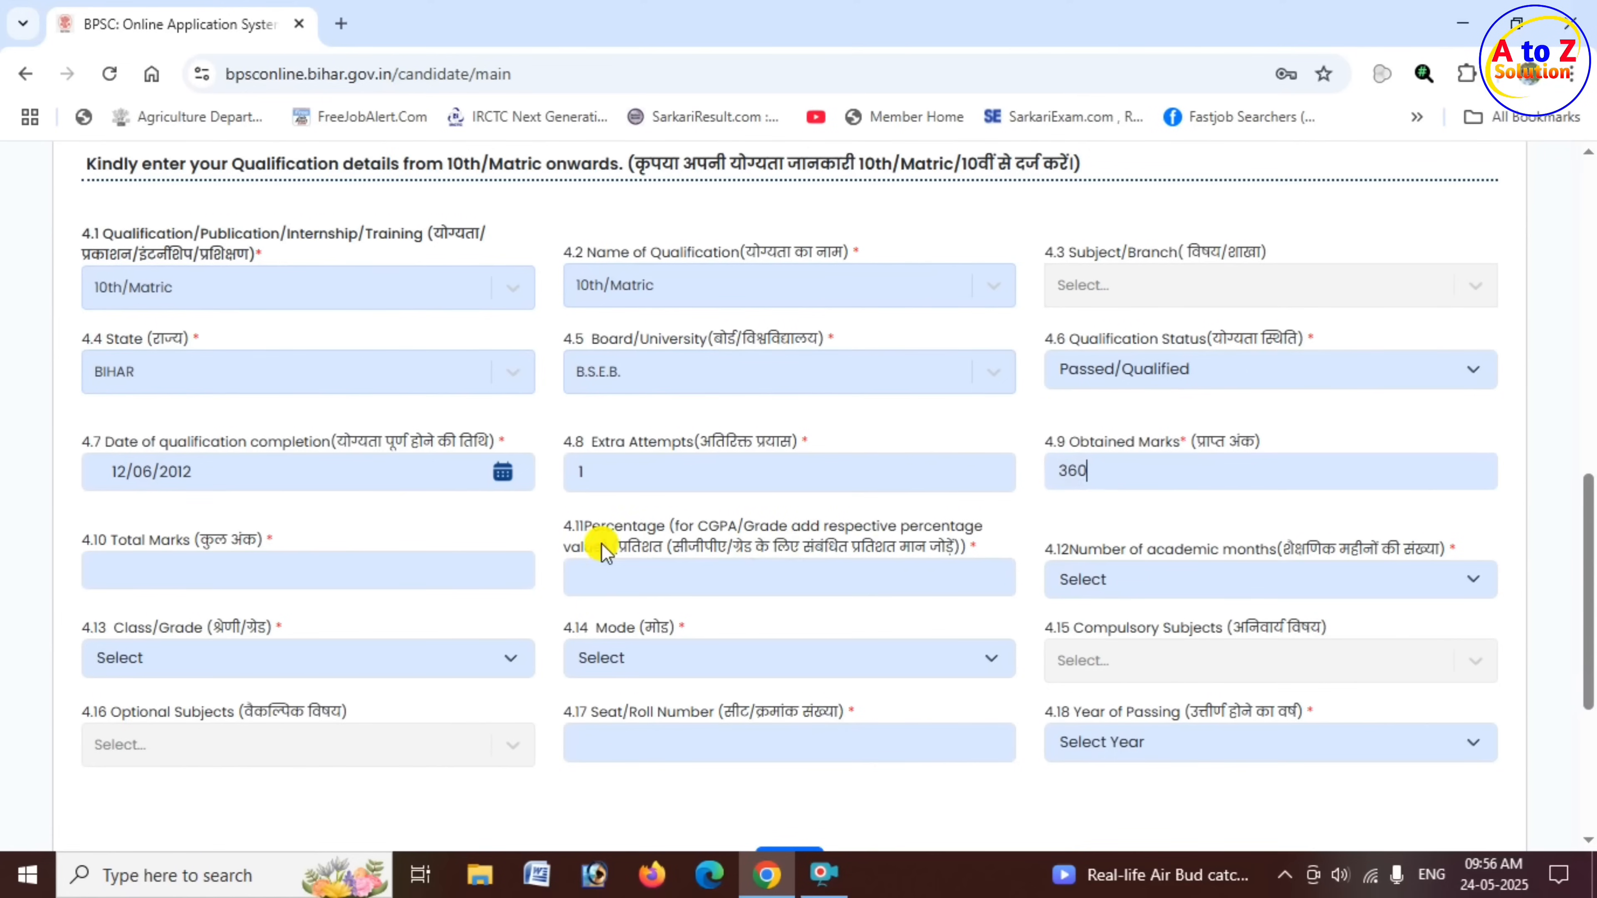
click(249, 569)
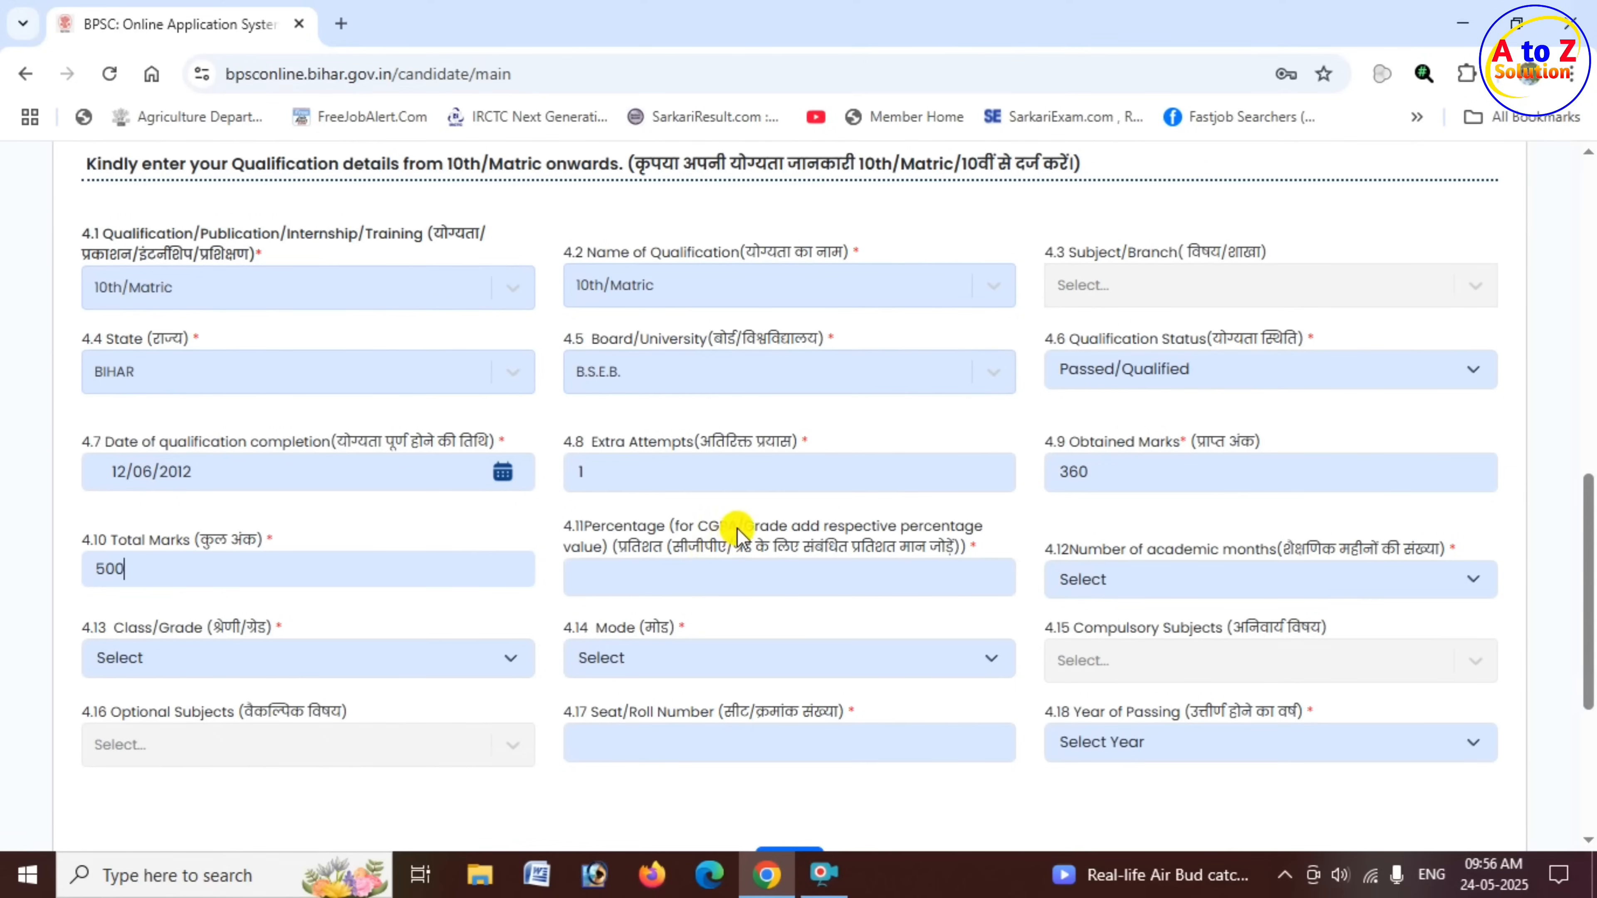
click(664, 580)
text(60)
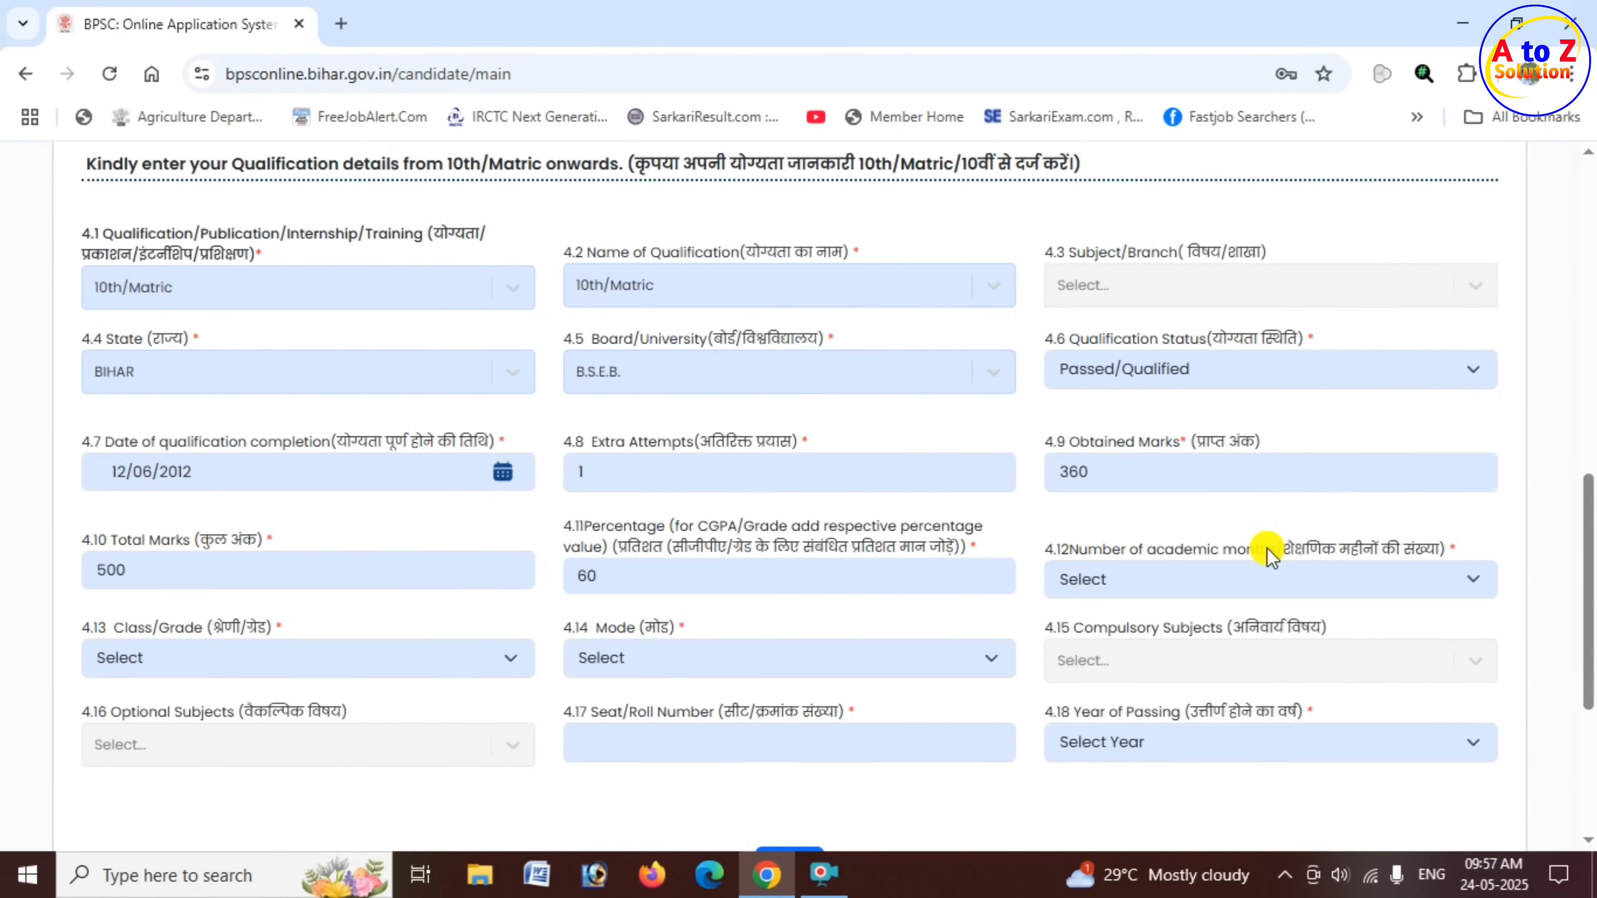
- Set the matric entry's Number of academic months to 12
click(1210, 580)
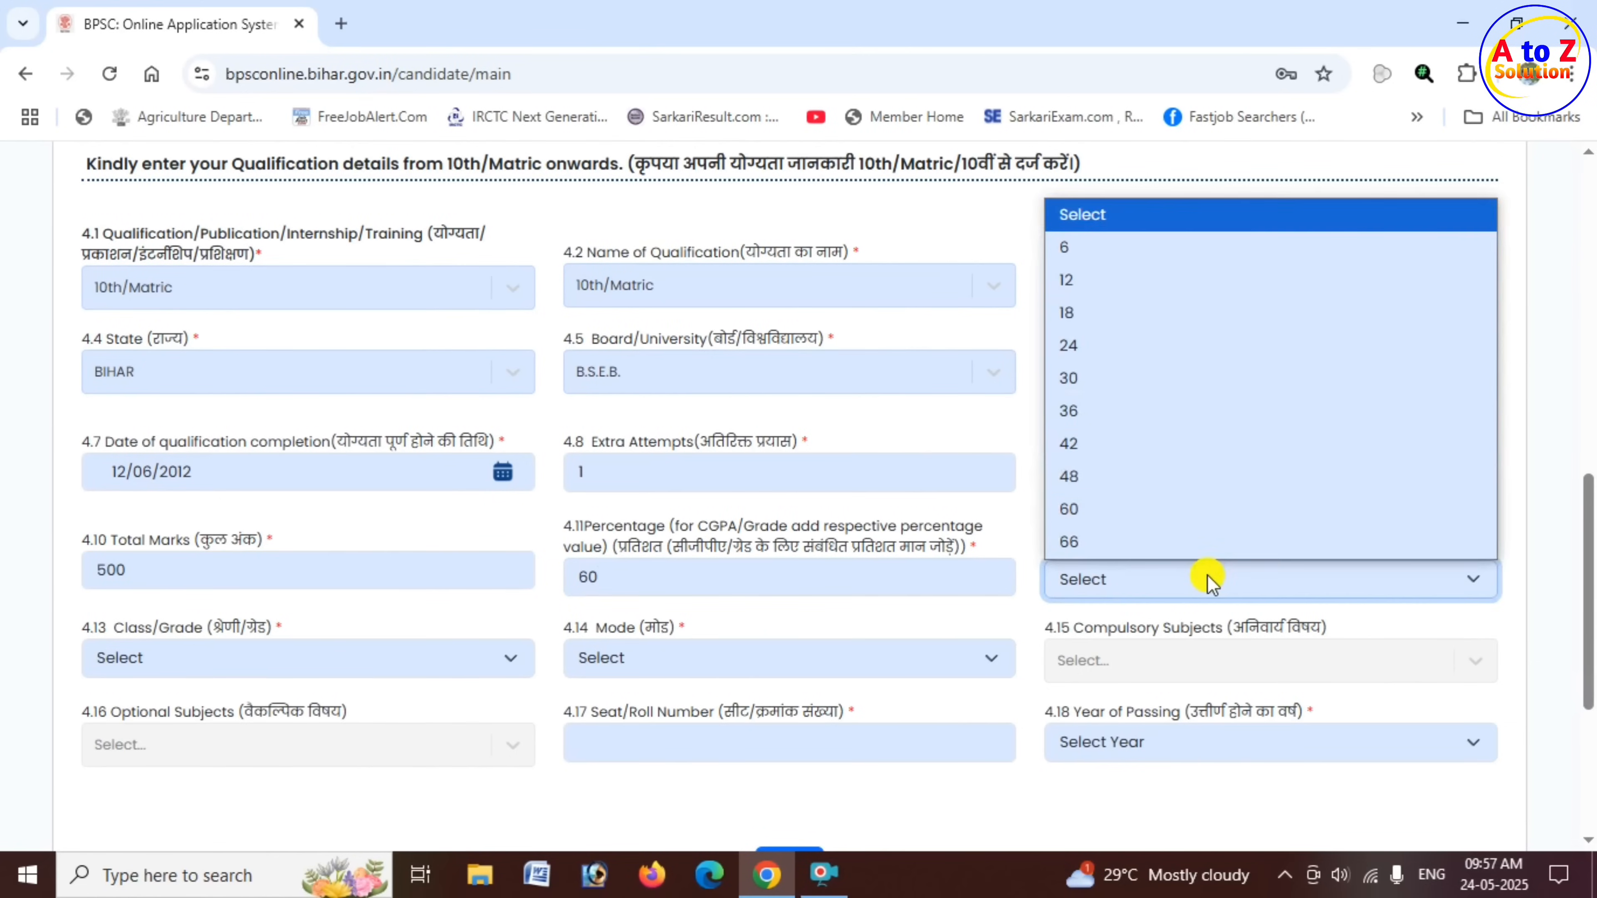
click(1104, 280)
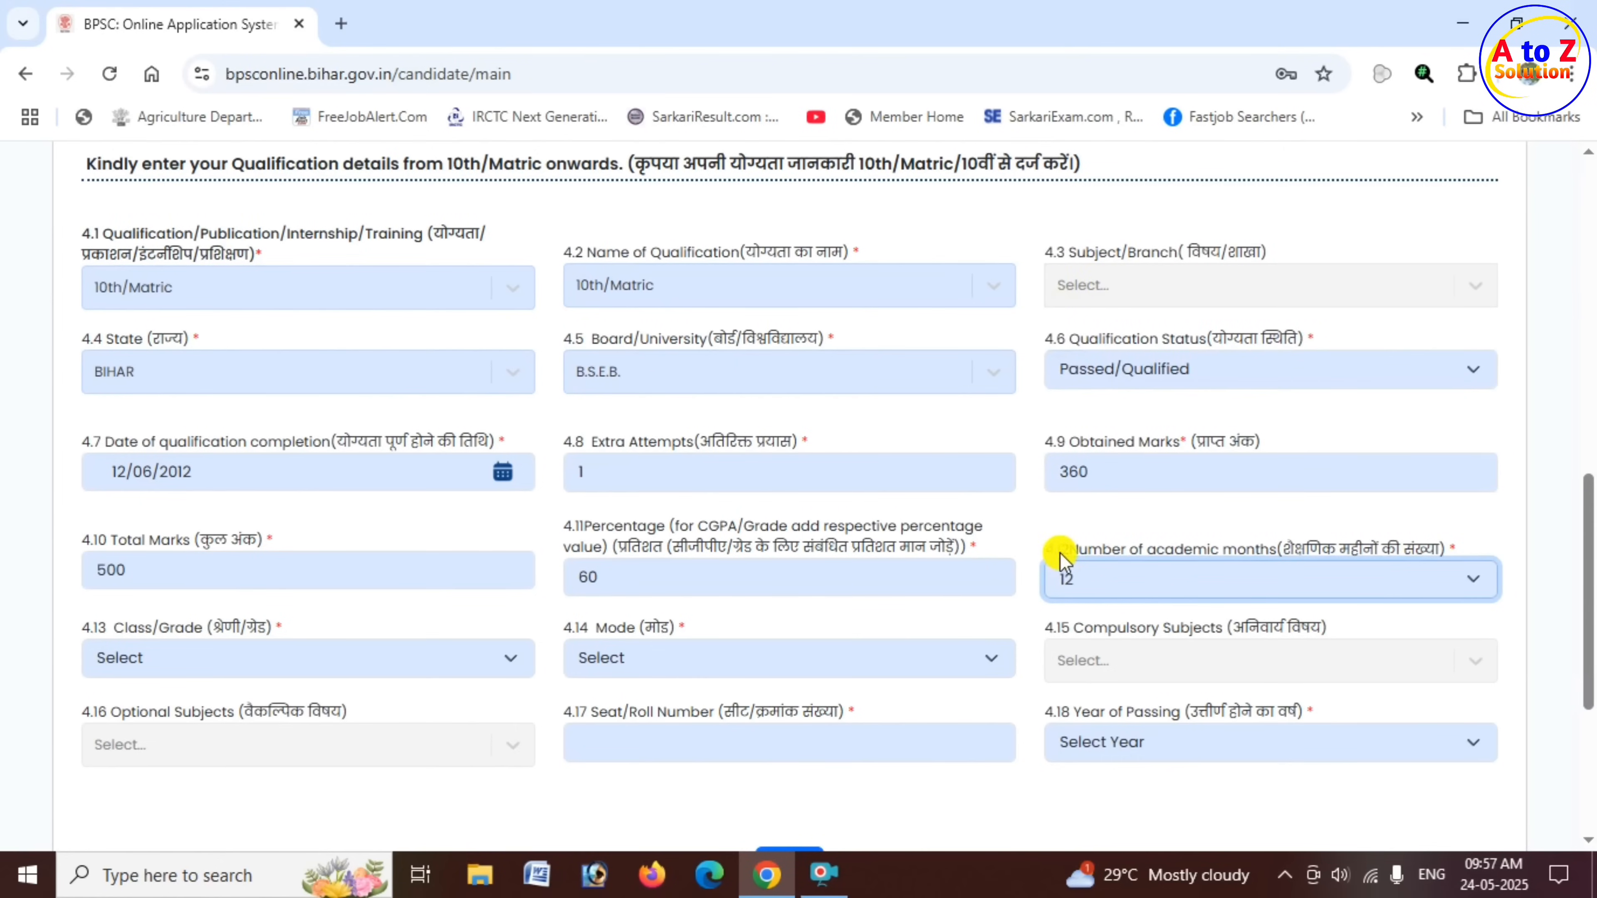
drag(1061, 549, 1260, 550)
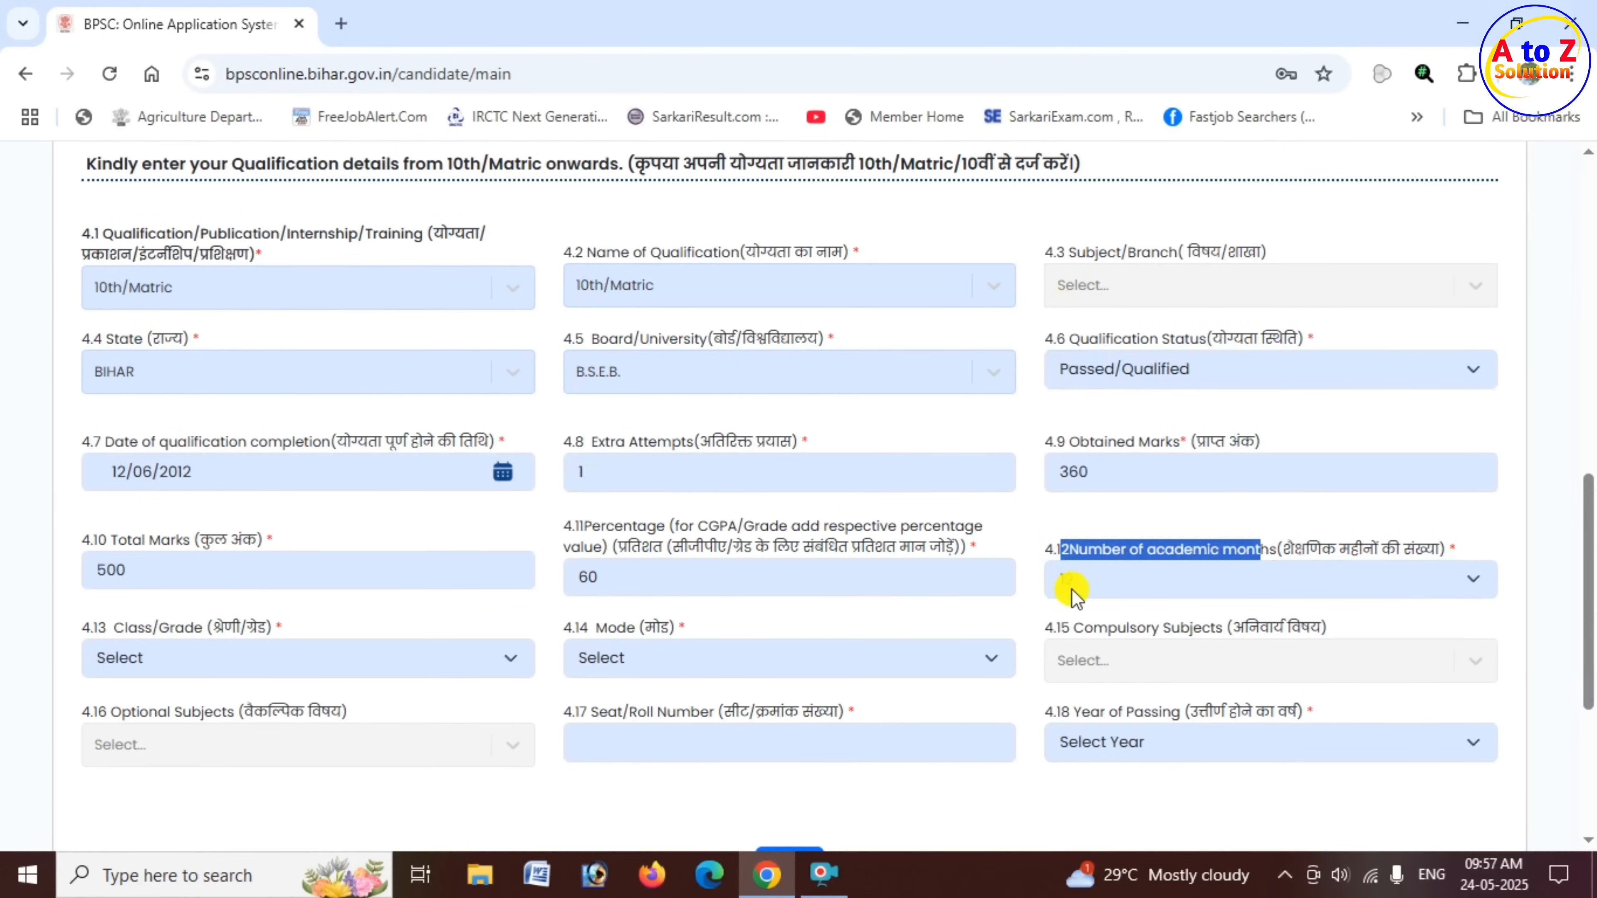
- Set the matric entry's Class/Grade to First Division and its Mode to Traditional / Regular
scroll(236, 521, down, 3)
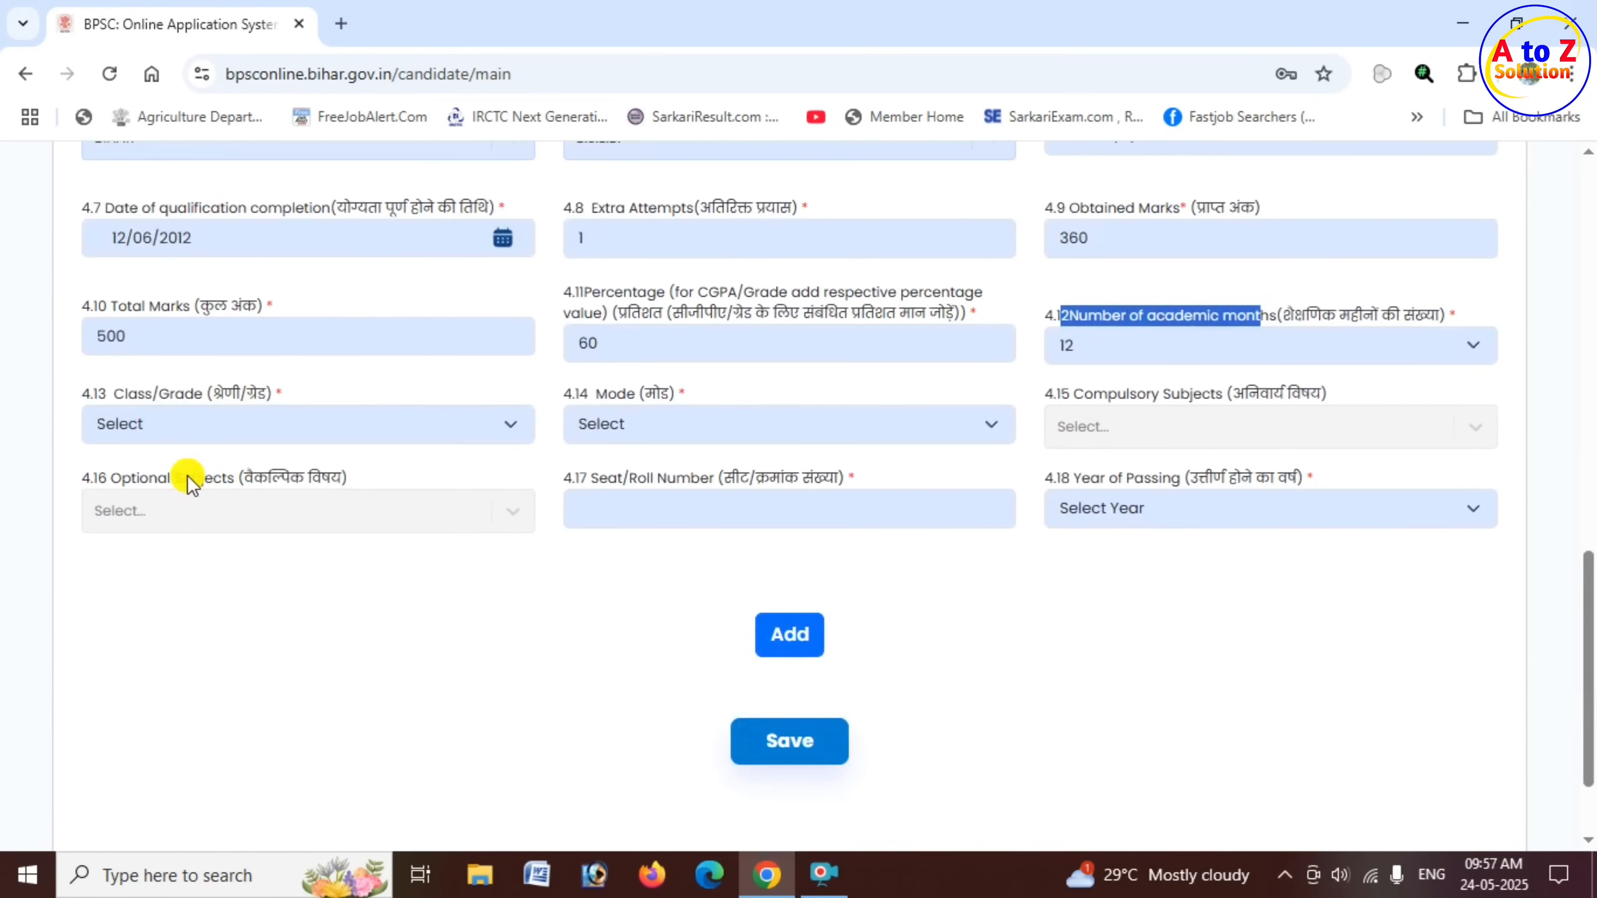
drag(114, 392, 199, 393)
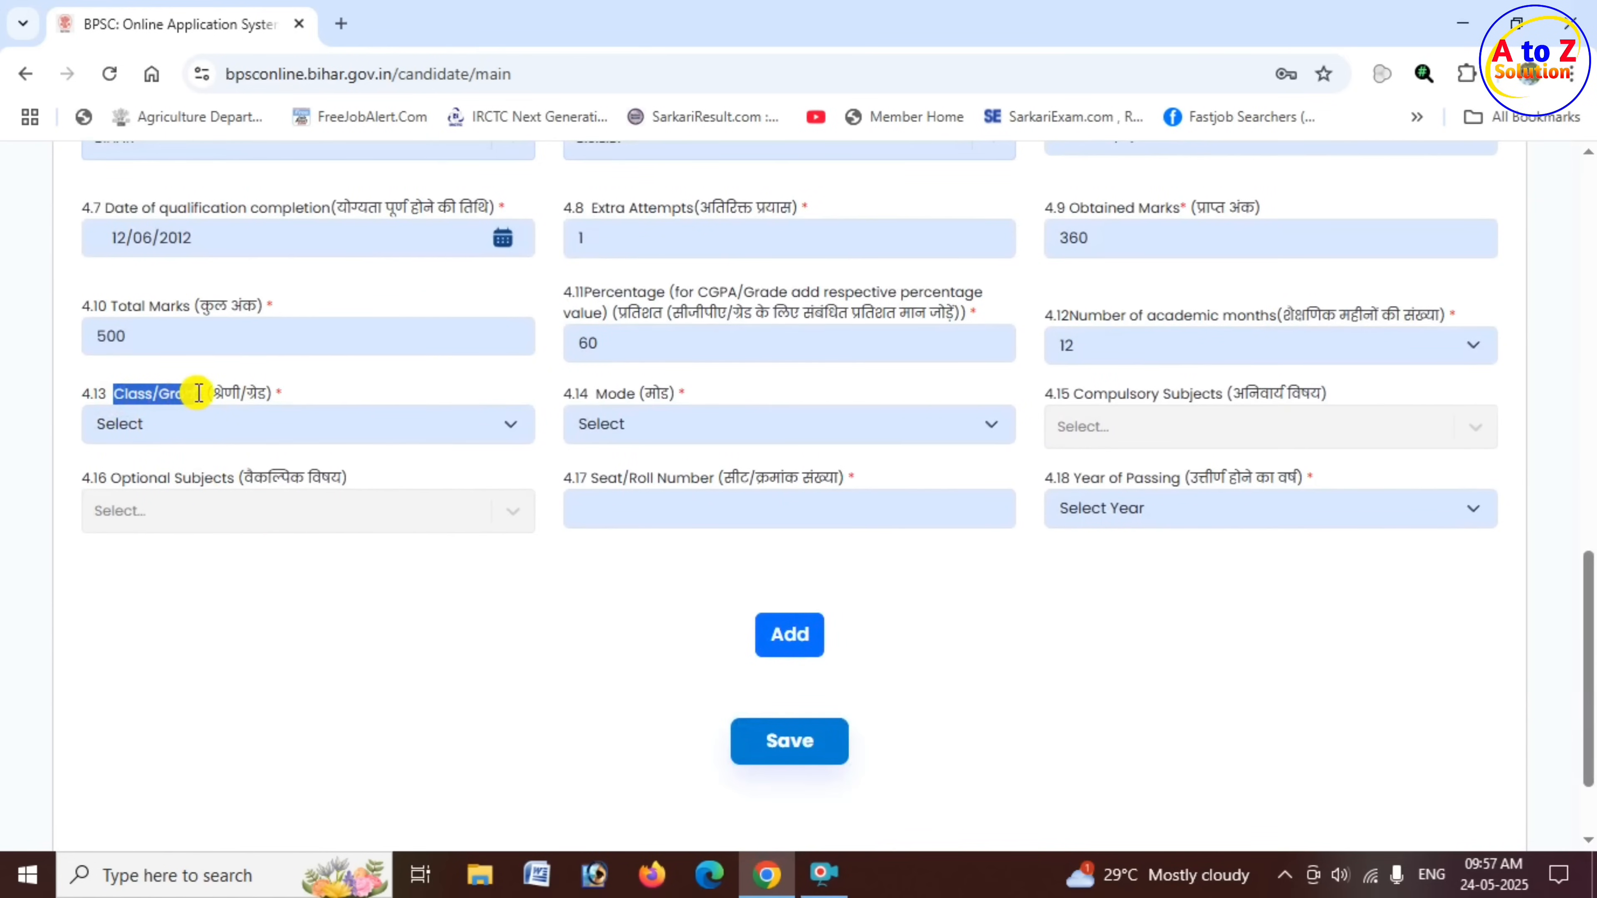
click(196, 434)
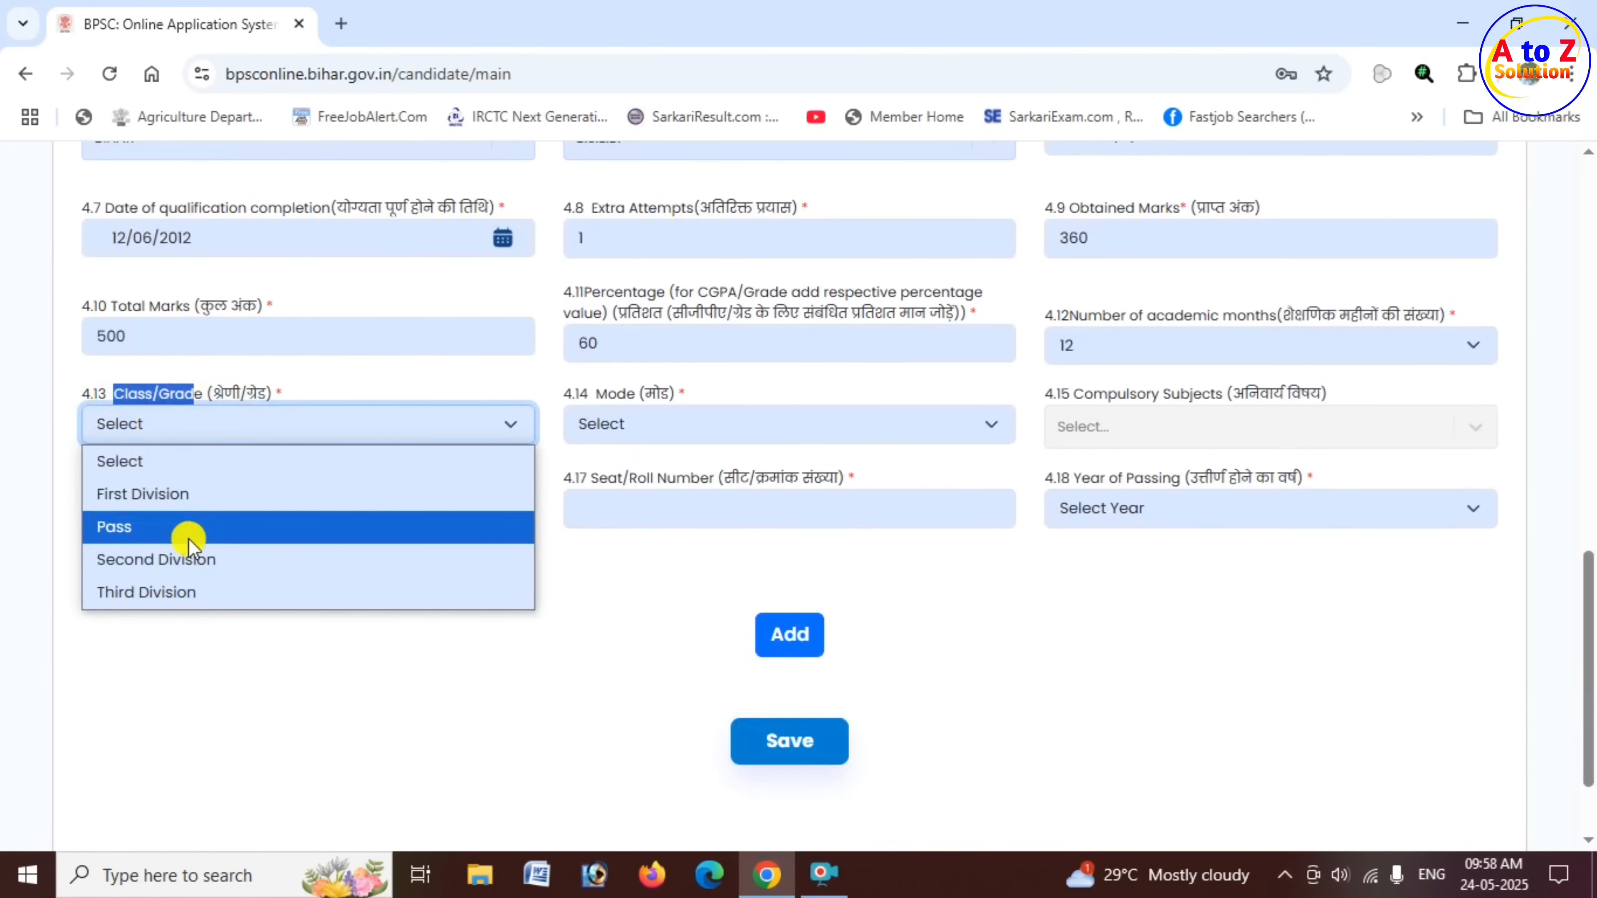
click(192, 500)
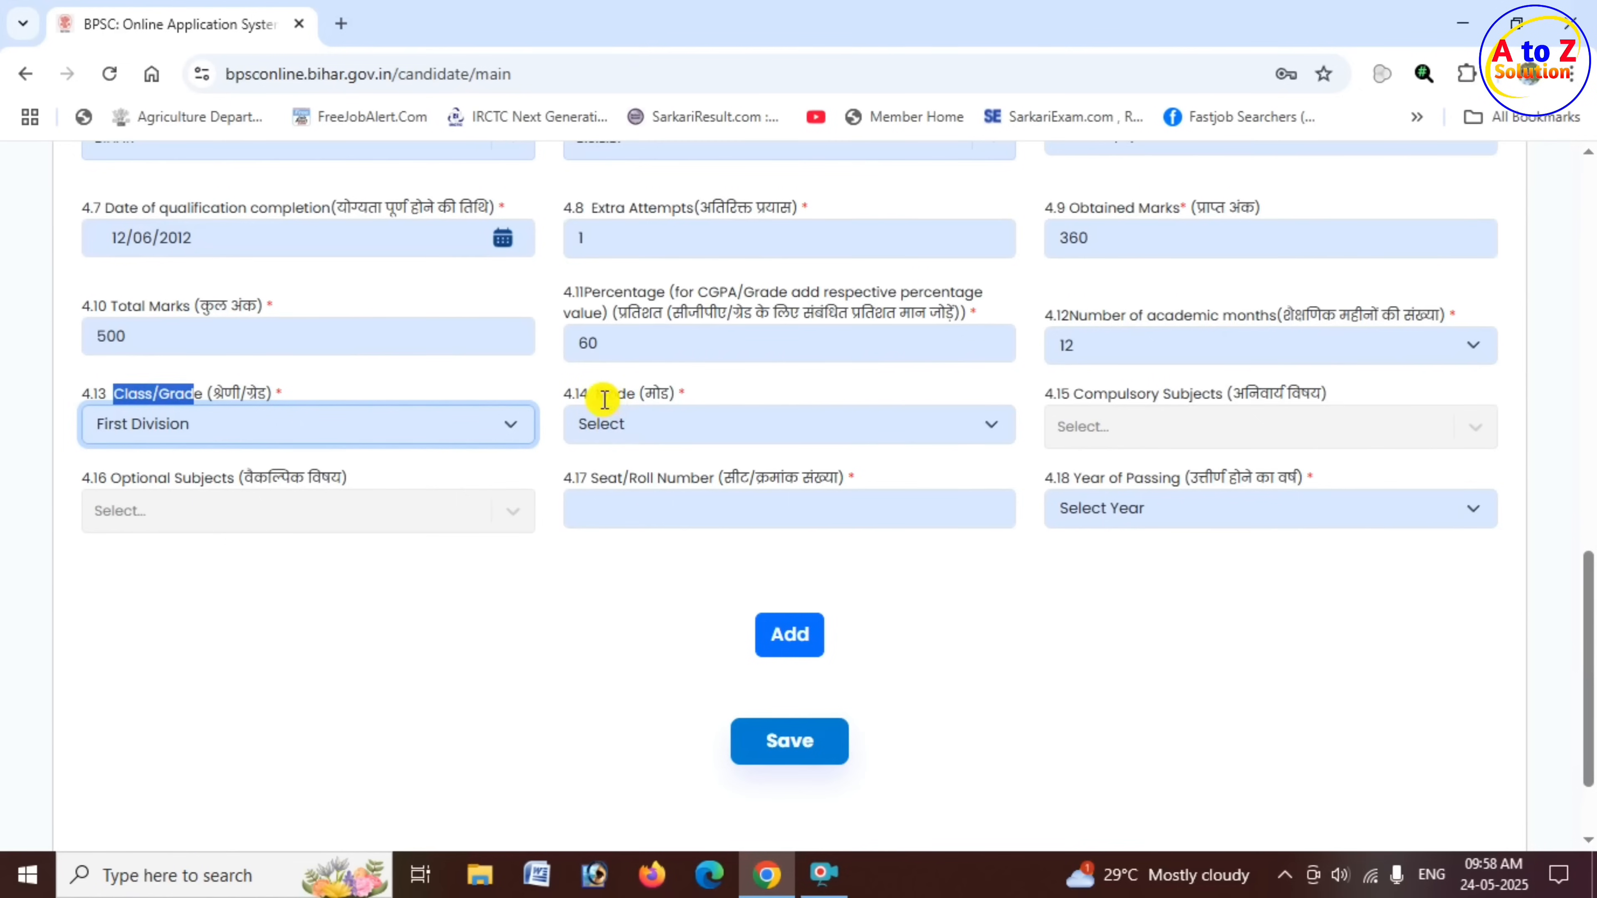
drag(607, 395, 676, 396)
click(692, 425)
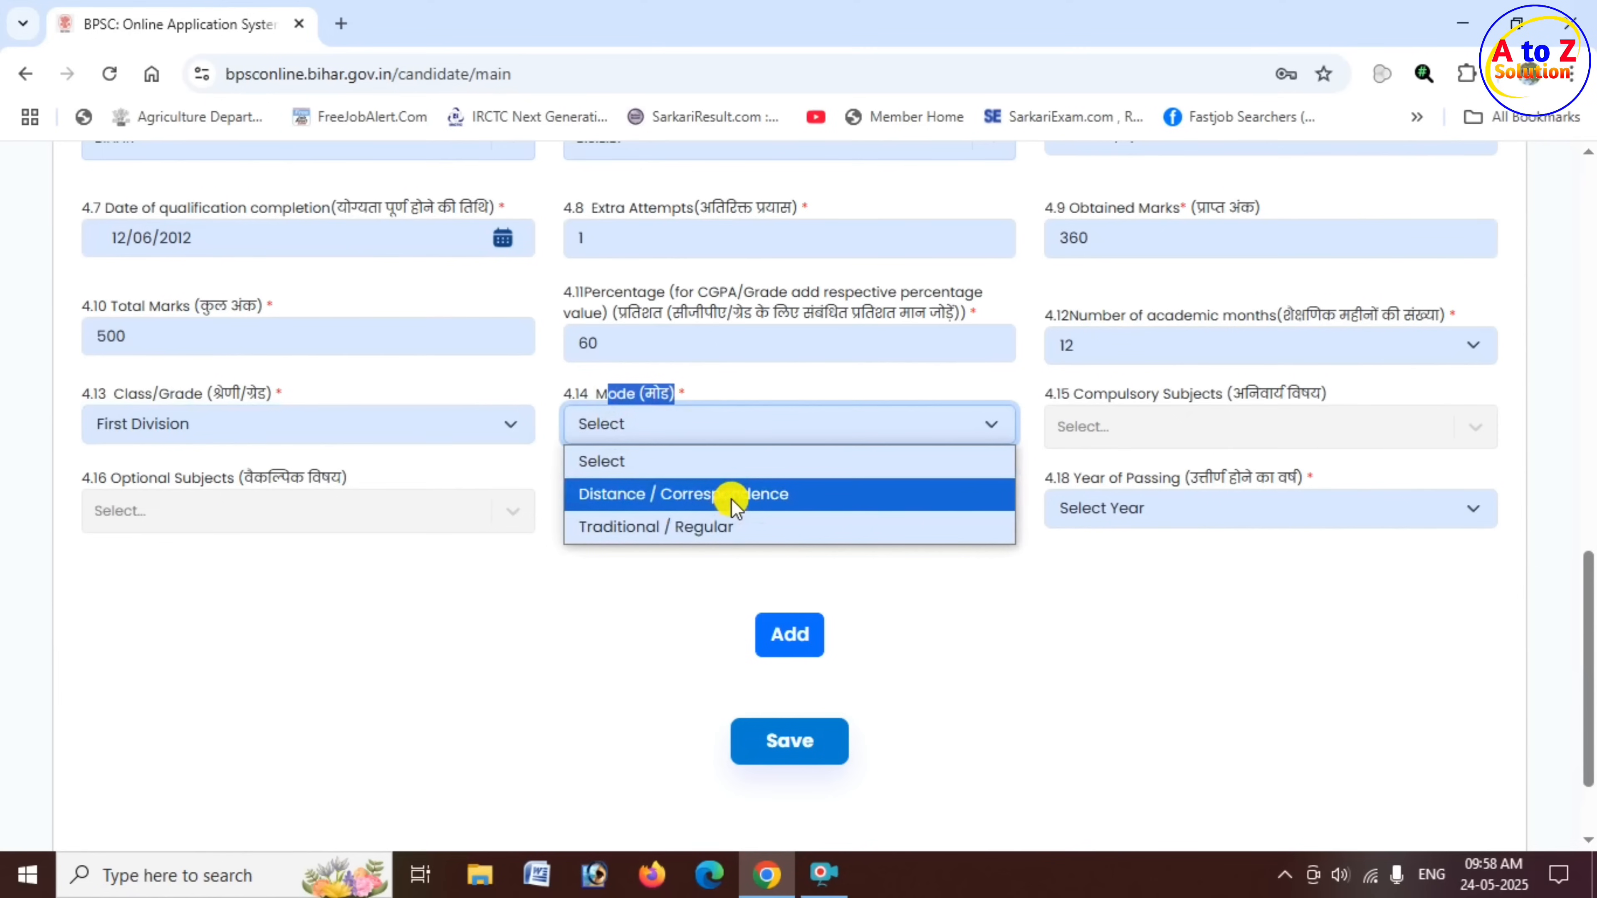
click(712, 529)
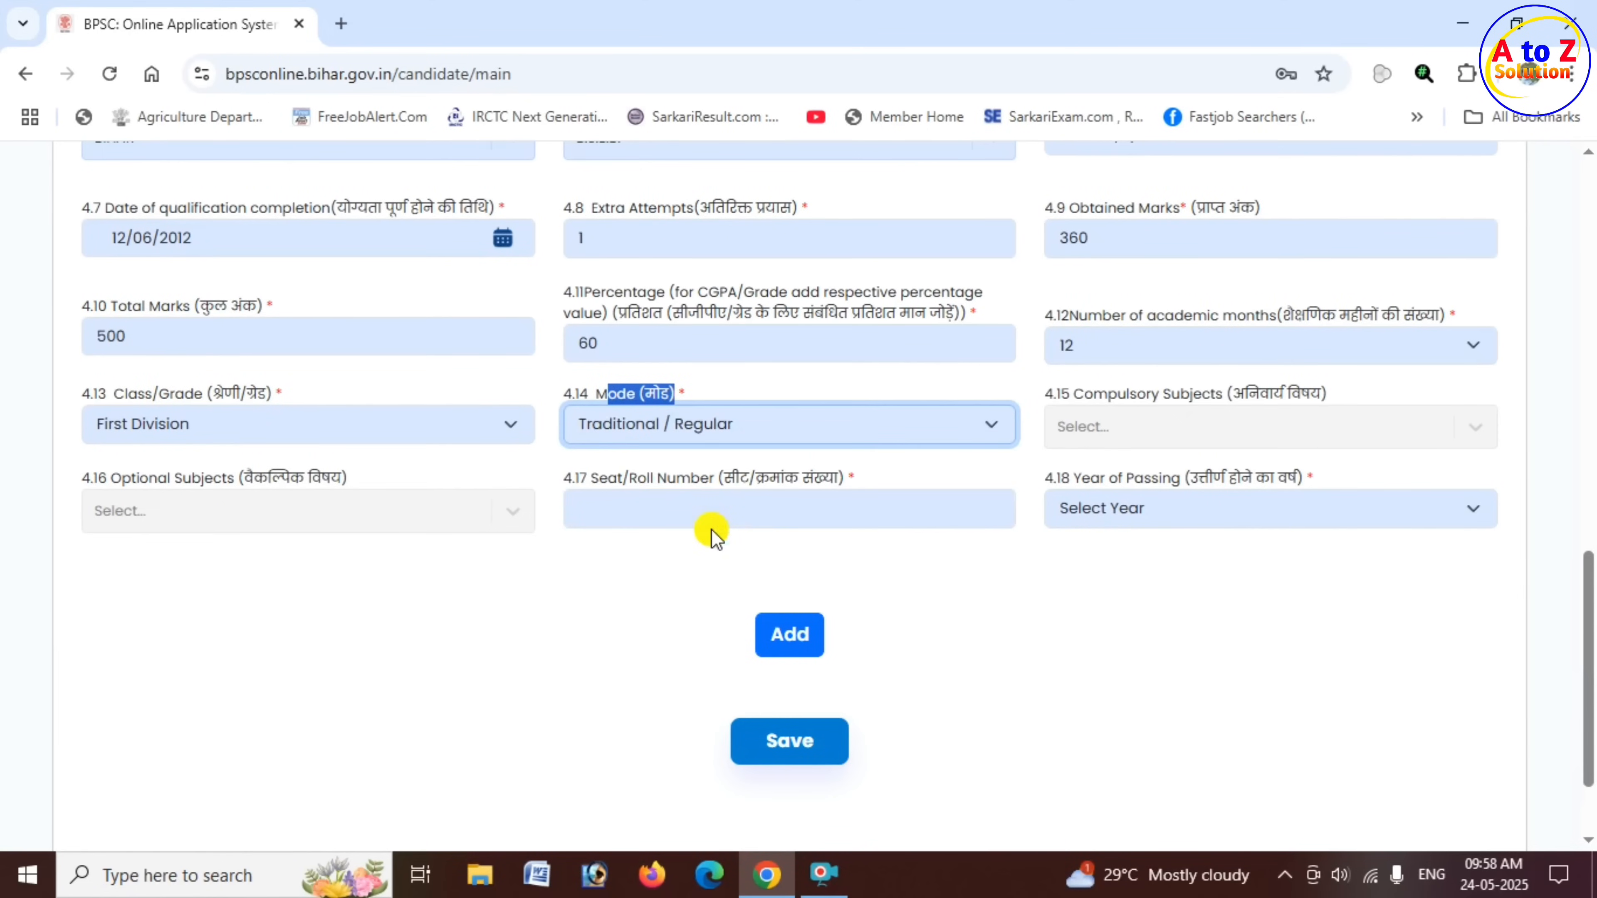
- Try to open the Compulsory Subjects choices, and fill in the matric Seat/Roll Number
drag(1082, 393, 1222, 397)
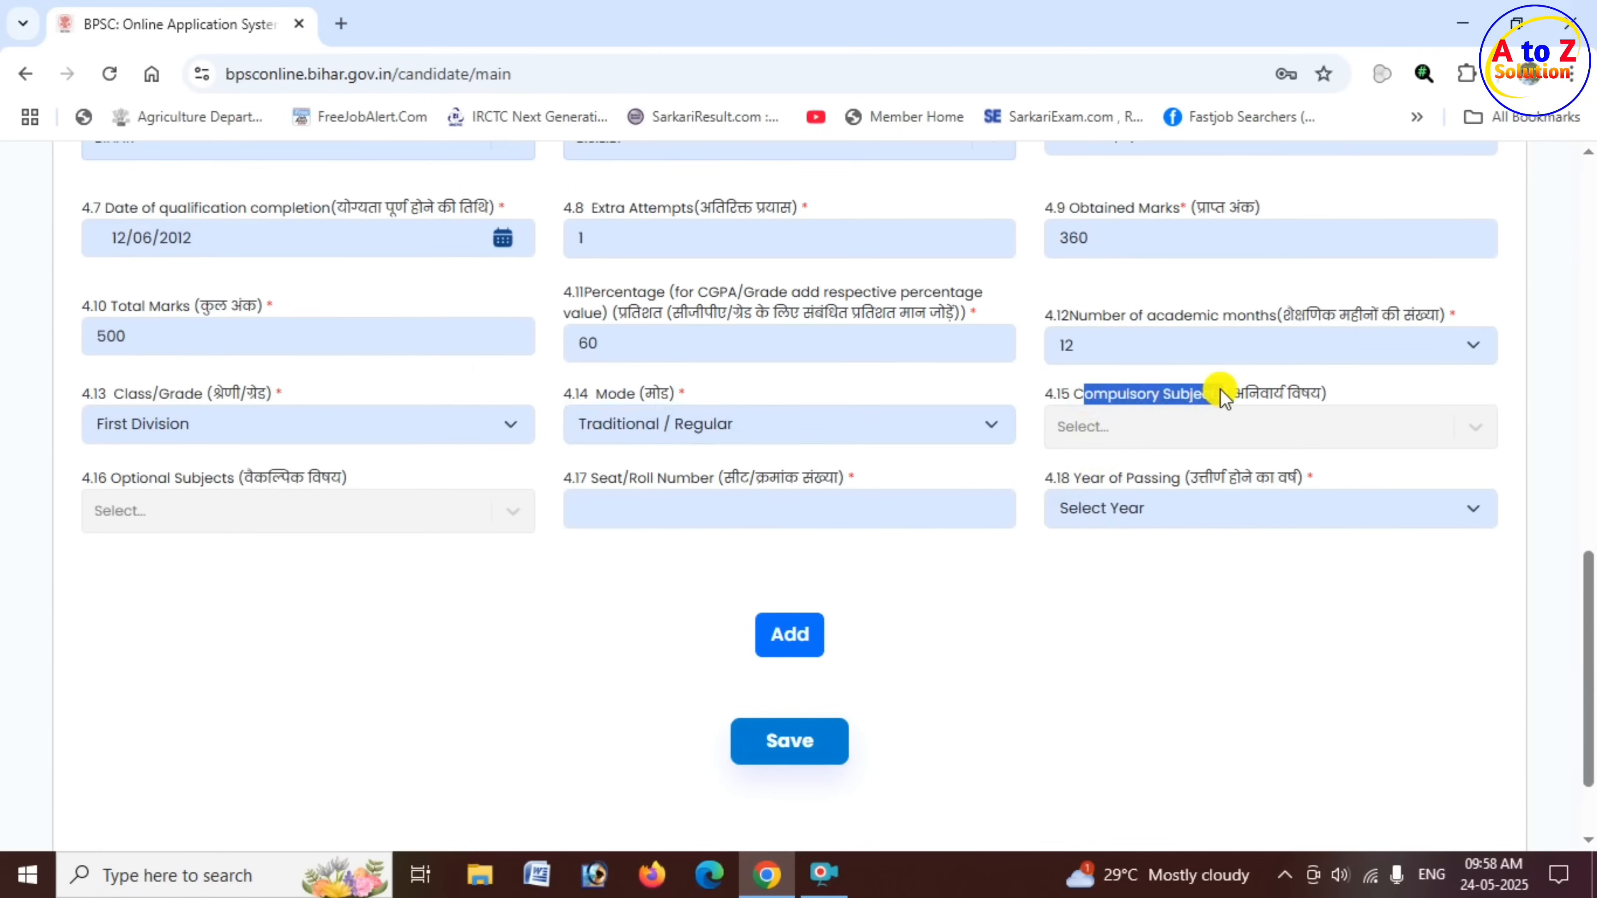
click(1194, 420)
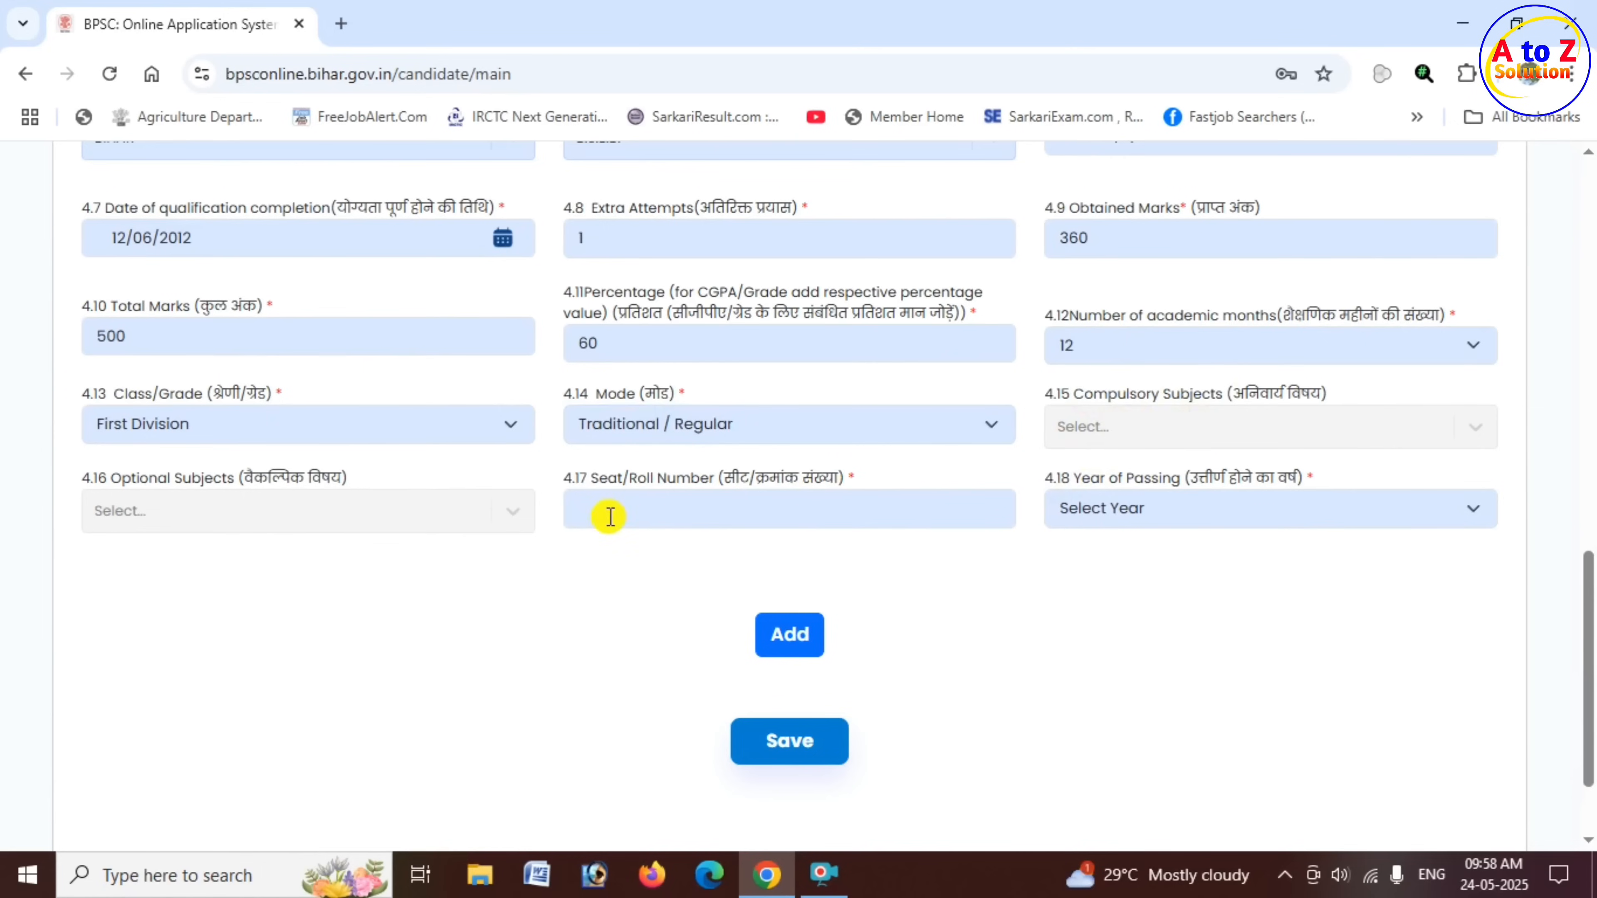
click(622, 509)
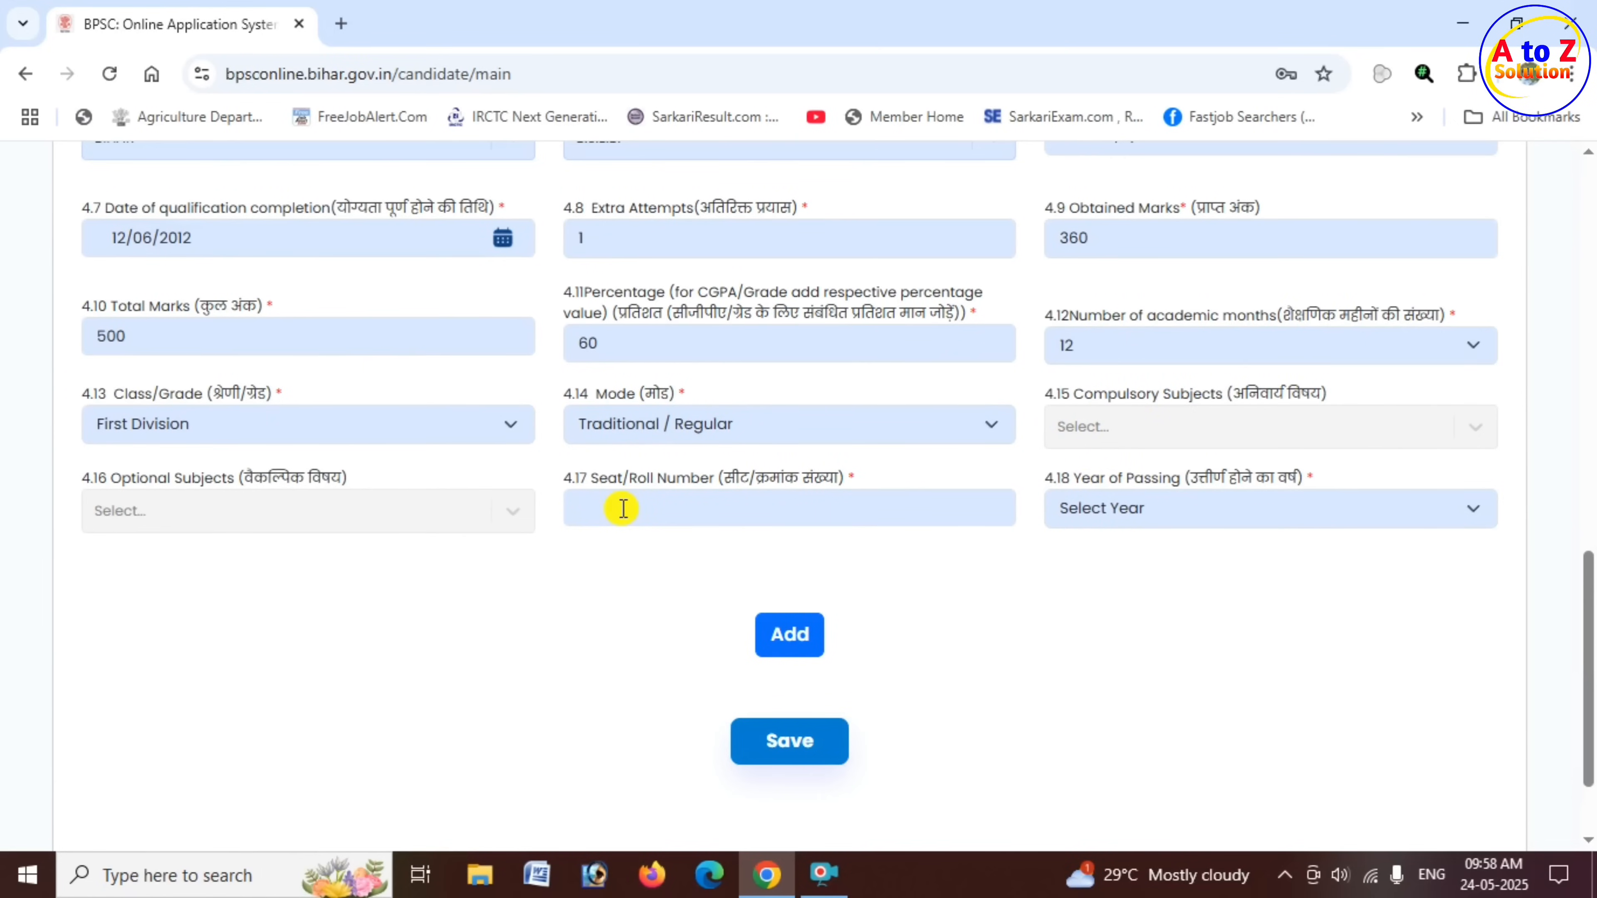
text(023)
- Set the Year of Passing to 2012 and add the matric entry to the Qualification Details table
drag(1073, 483, 1230, 485)
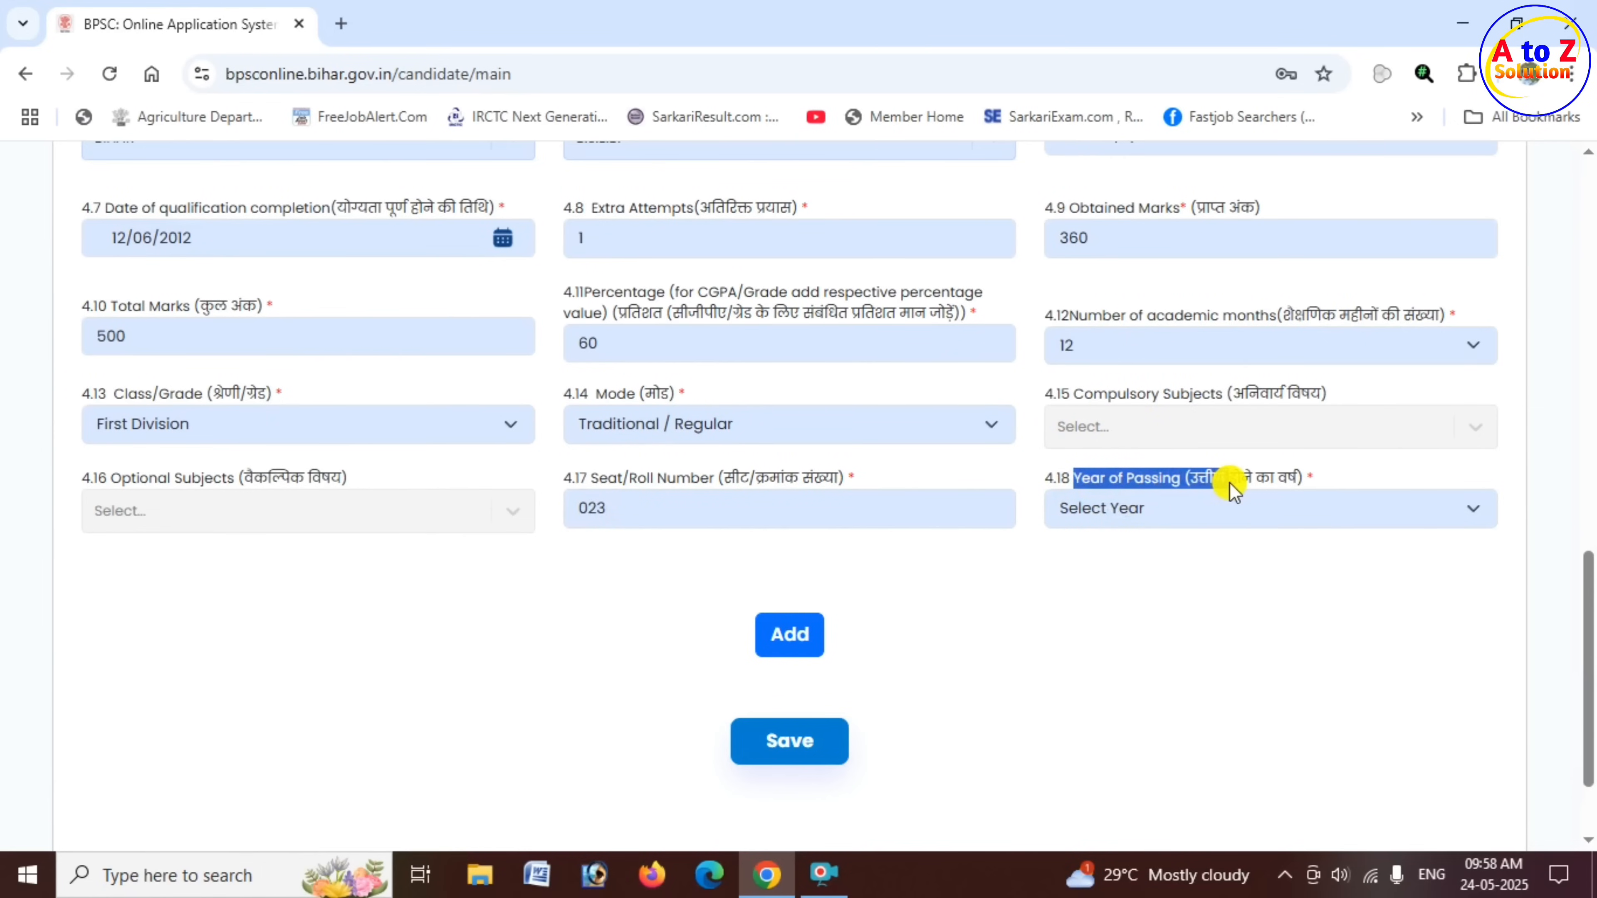
click(1194, 508)
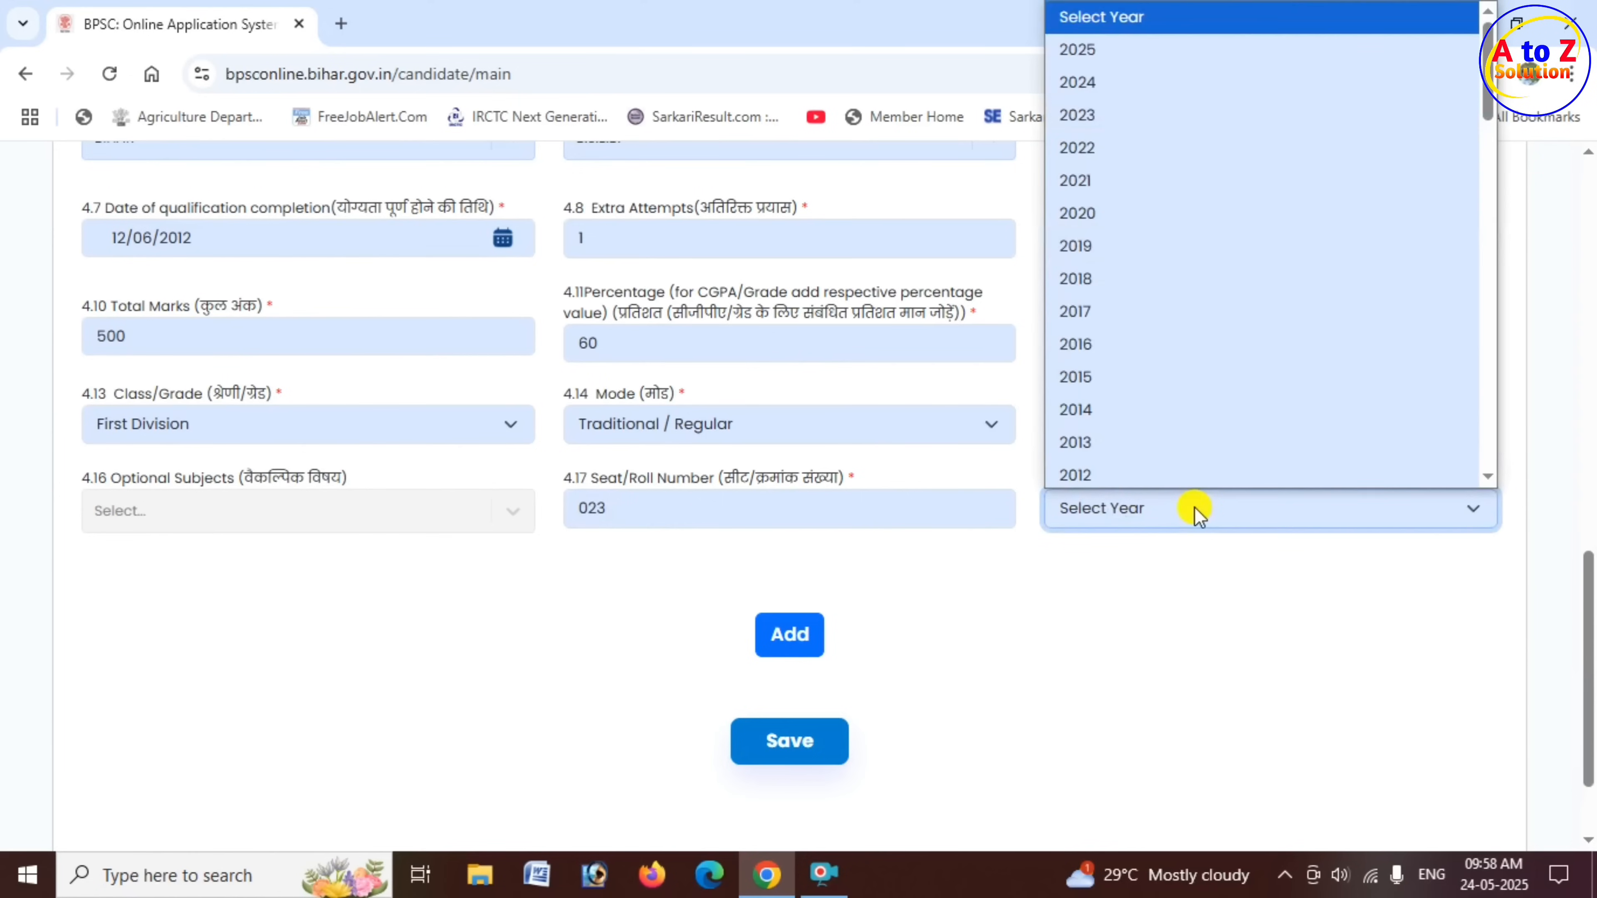
click(1143, 467)
click(1079, 601)
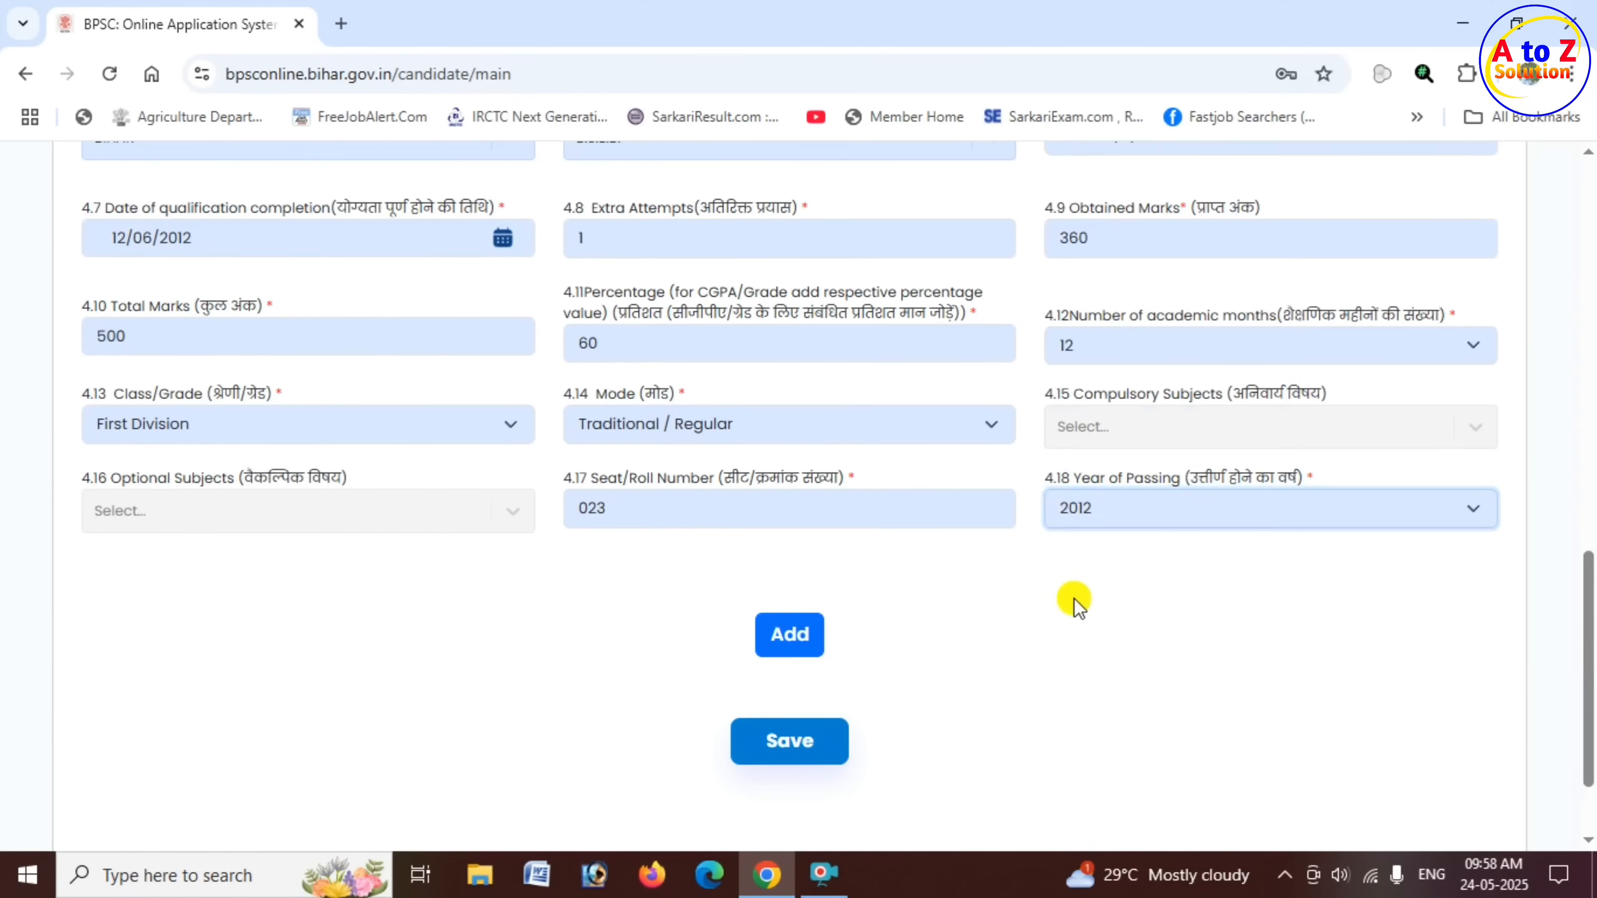
click(789, 636)
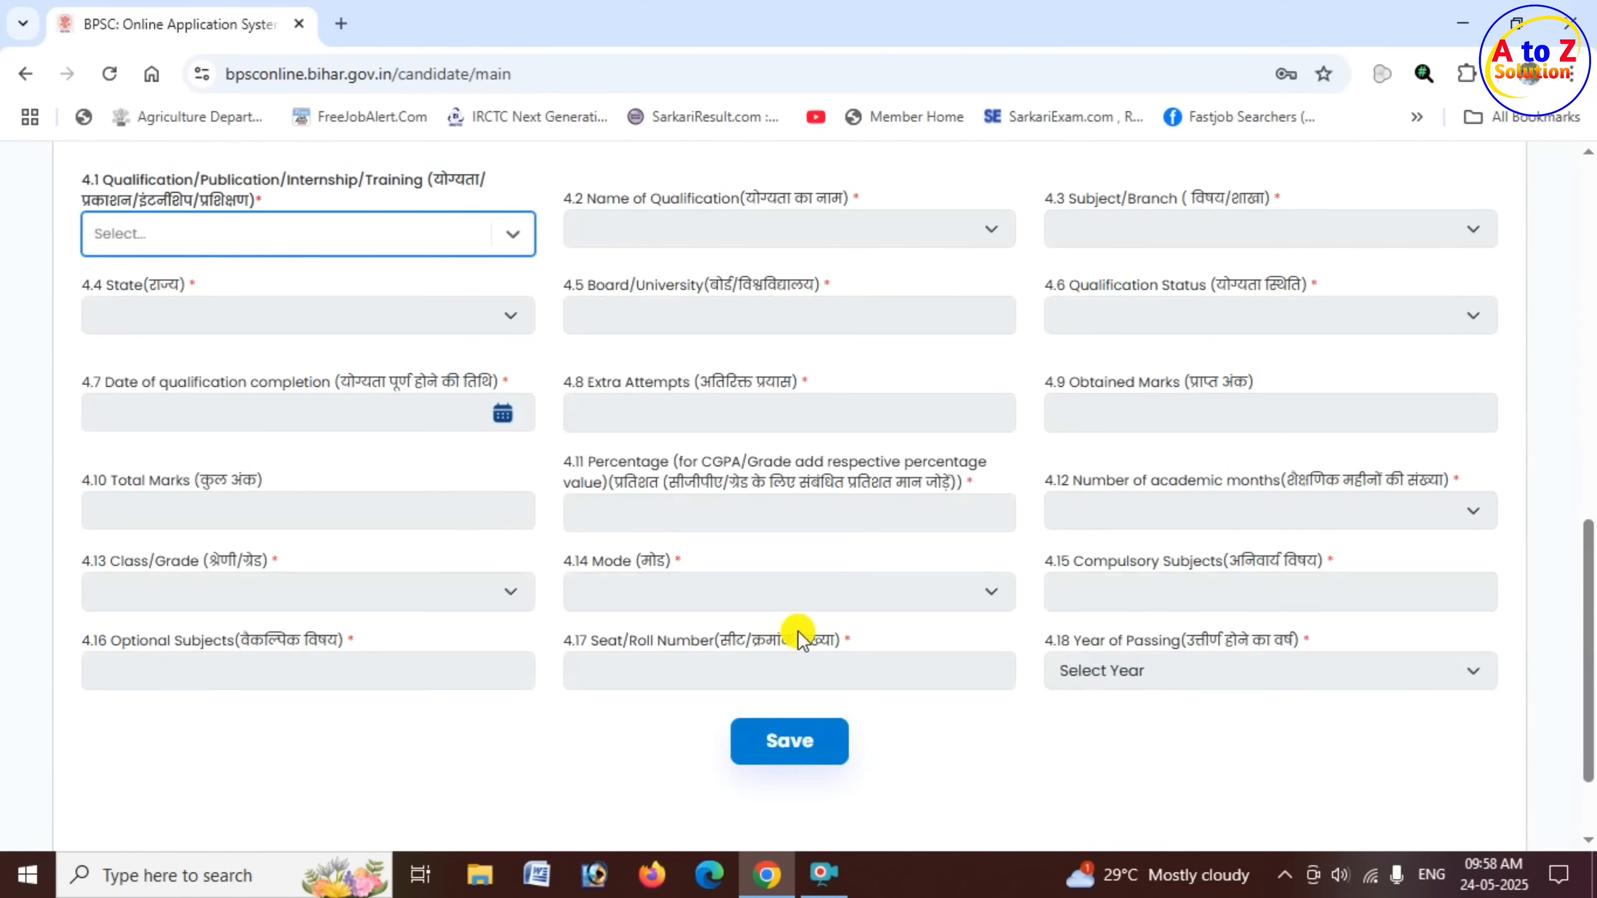
scroll(778, 604, up, 5)
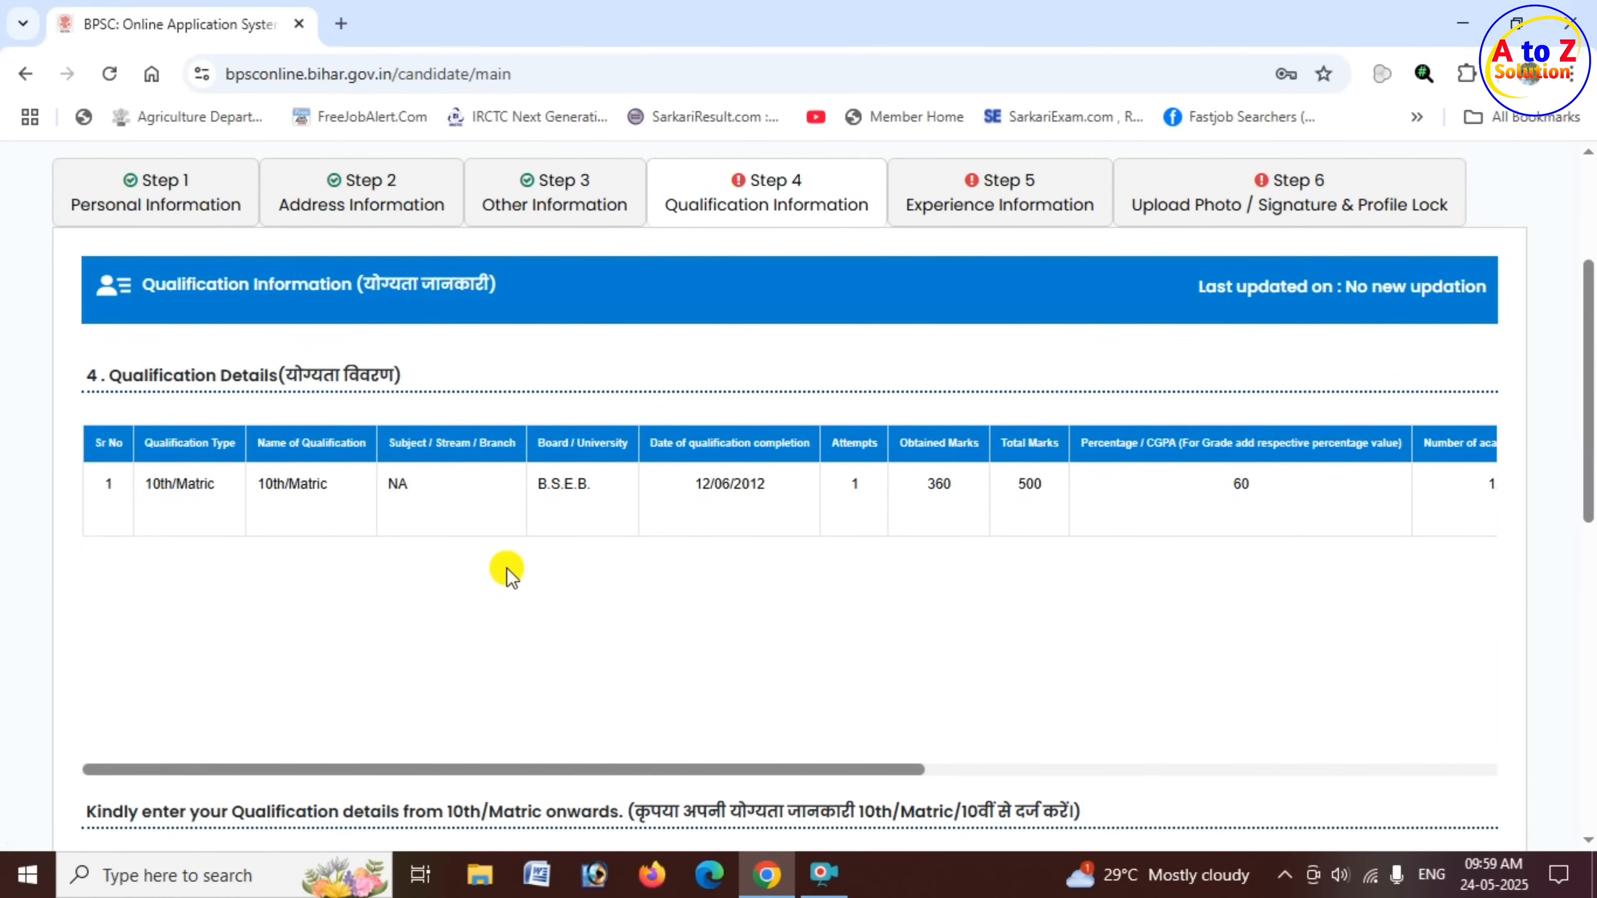
drag(476, 767, 1164, 767)
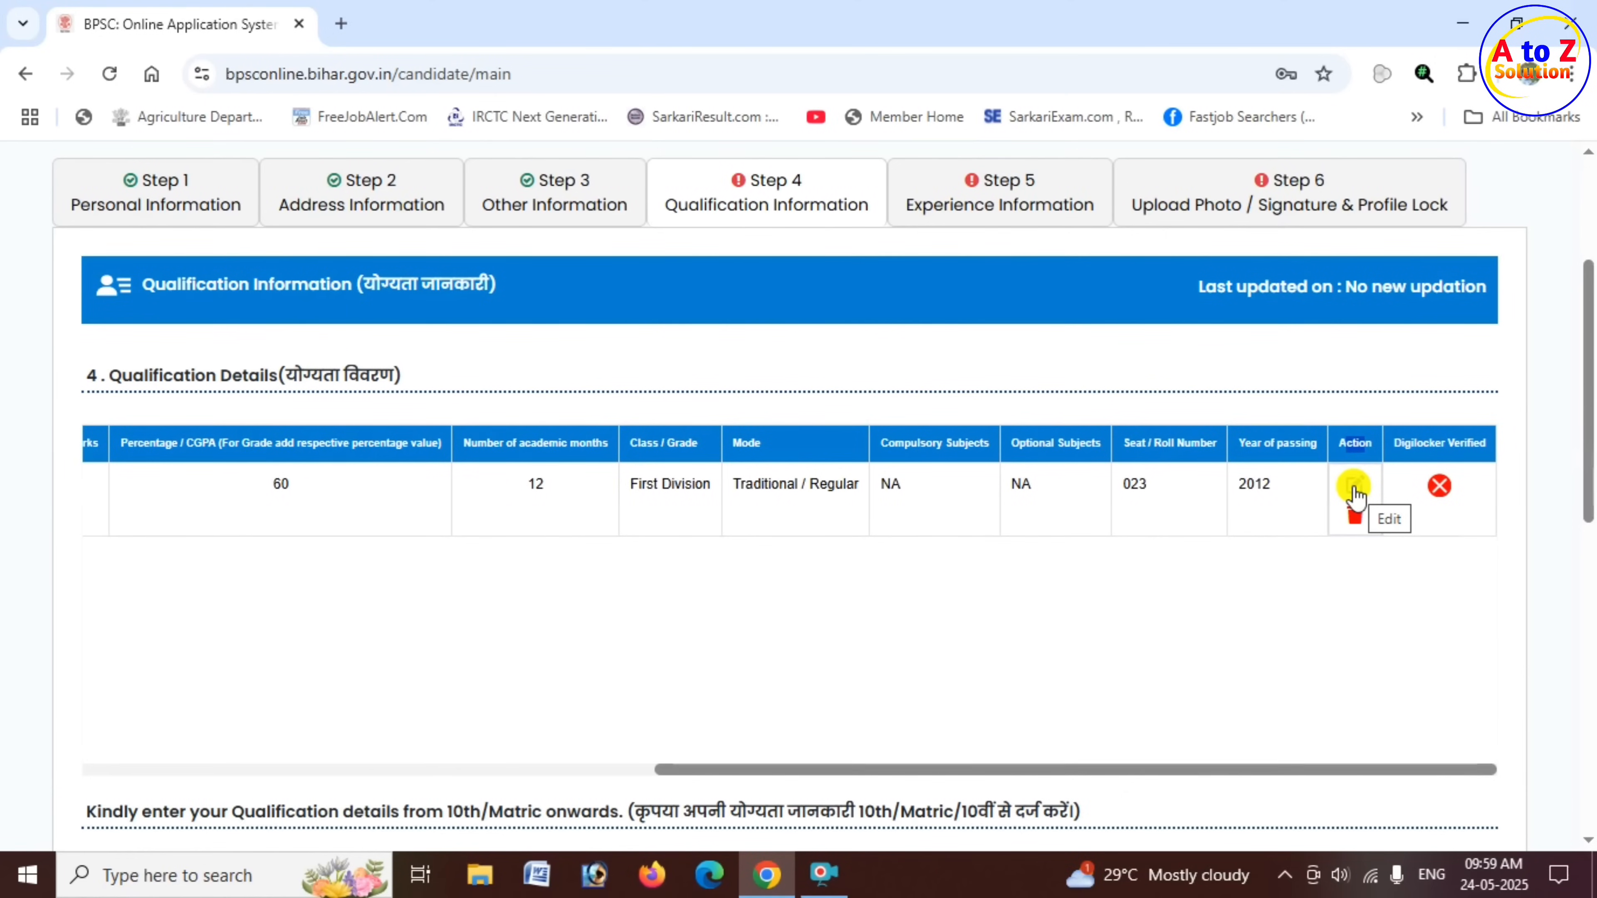
scroll(919, 606, down, 6)
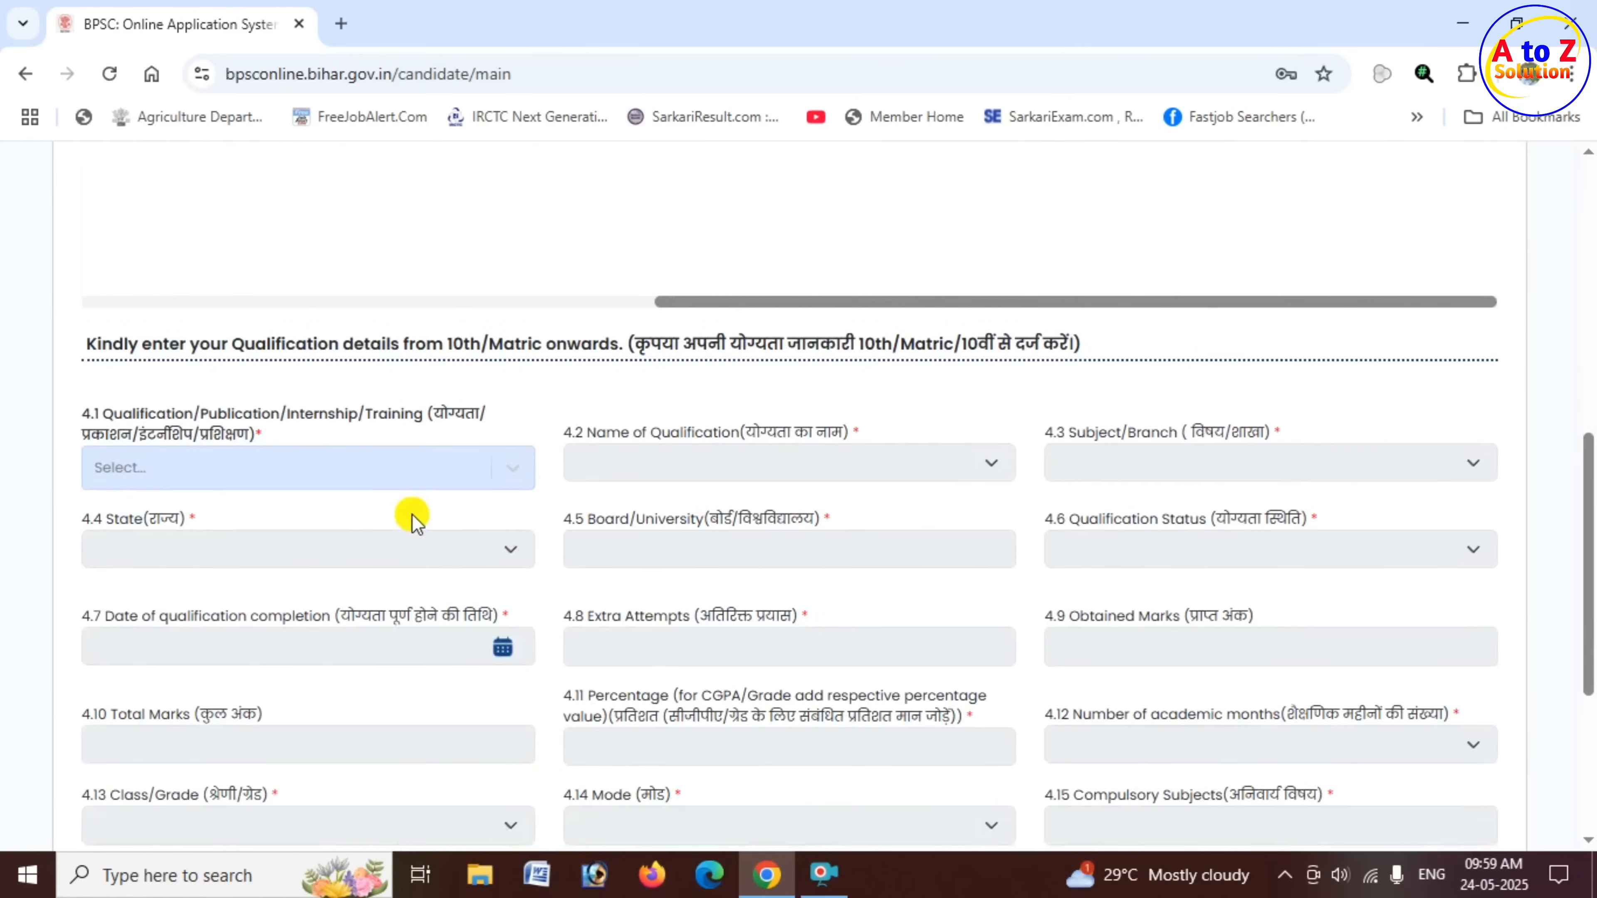
- Choose 12th/Intermediate as the qualification type for the next entry and look over its remaining fields
click(265, 476)
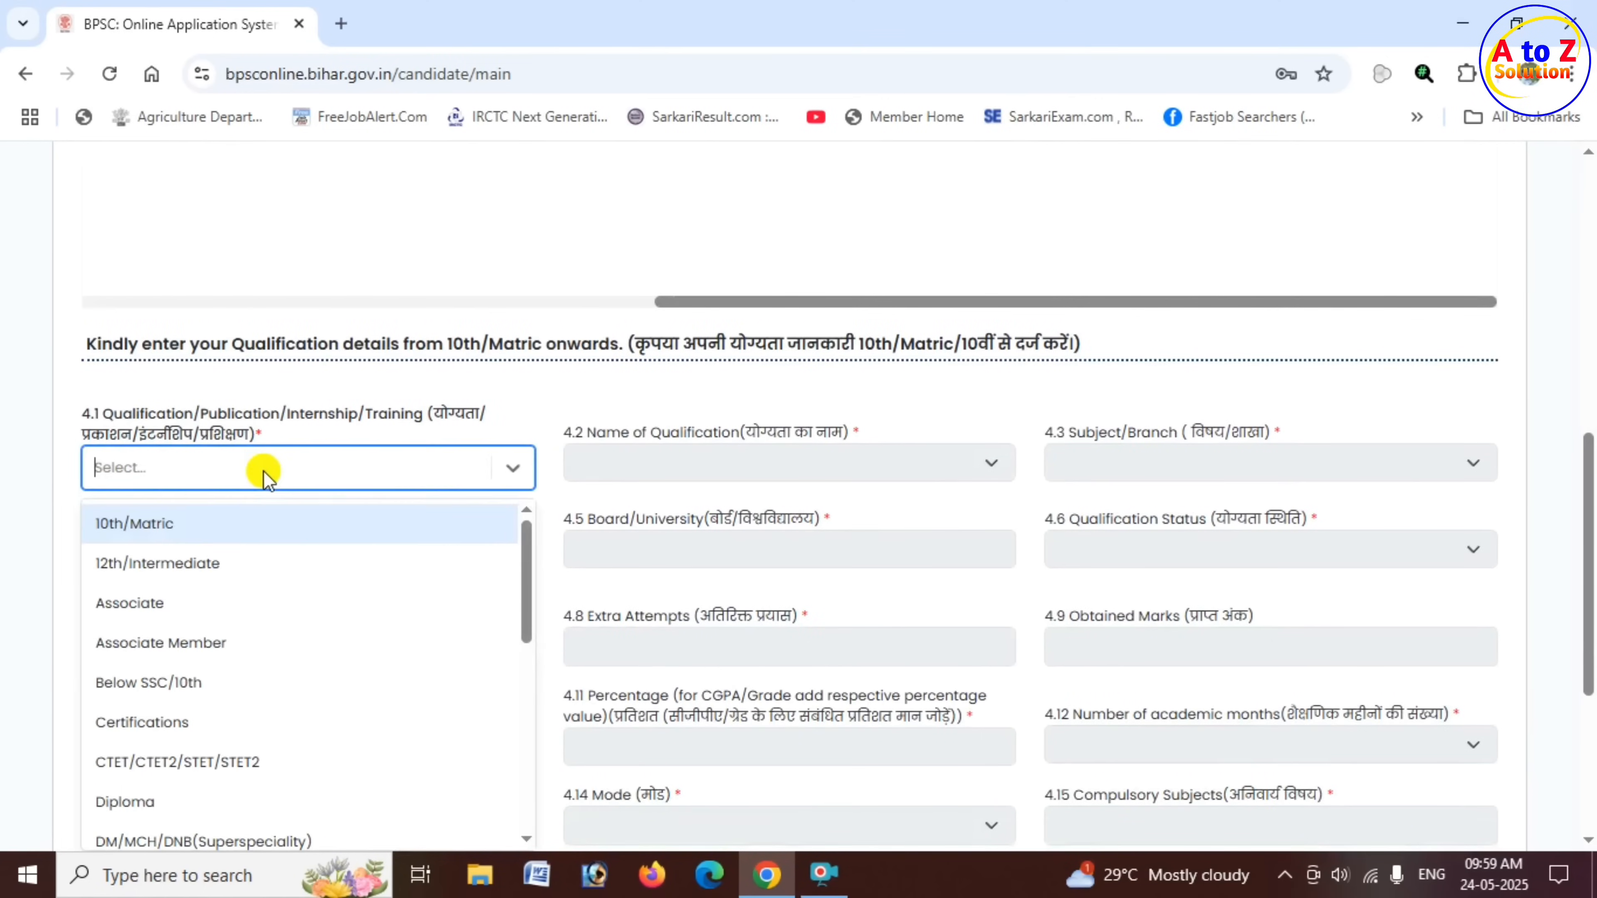
click(228, 566)
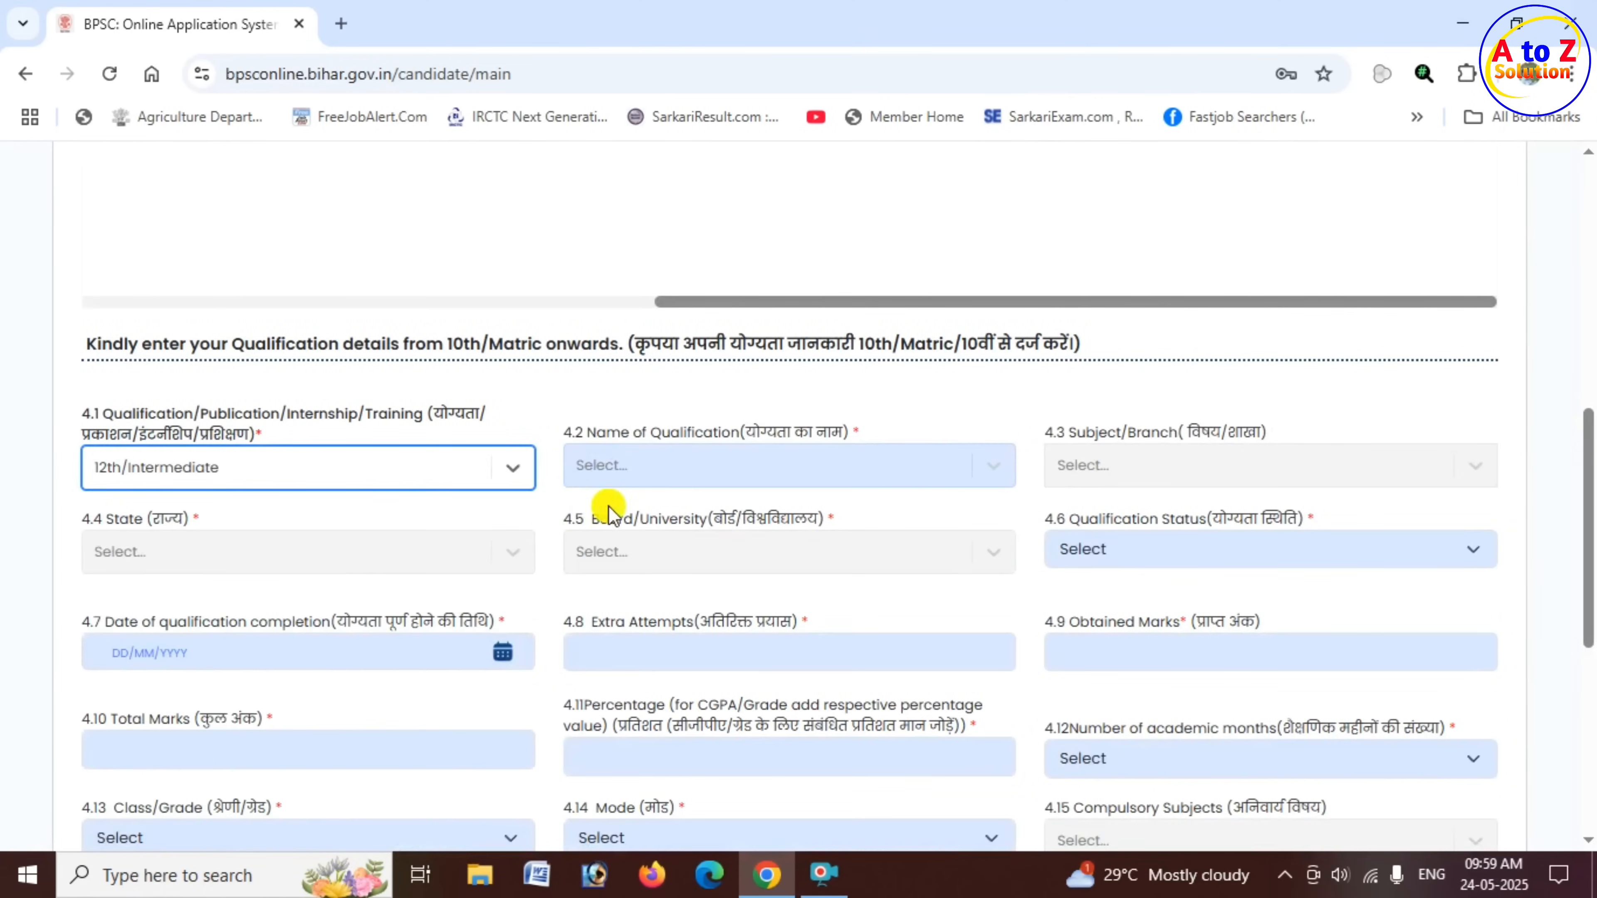
scroll(1124, 448, down, 2)
scroll(635, 522, down, 5)
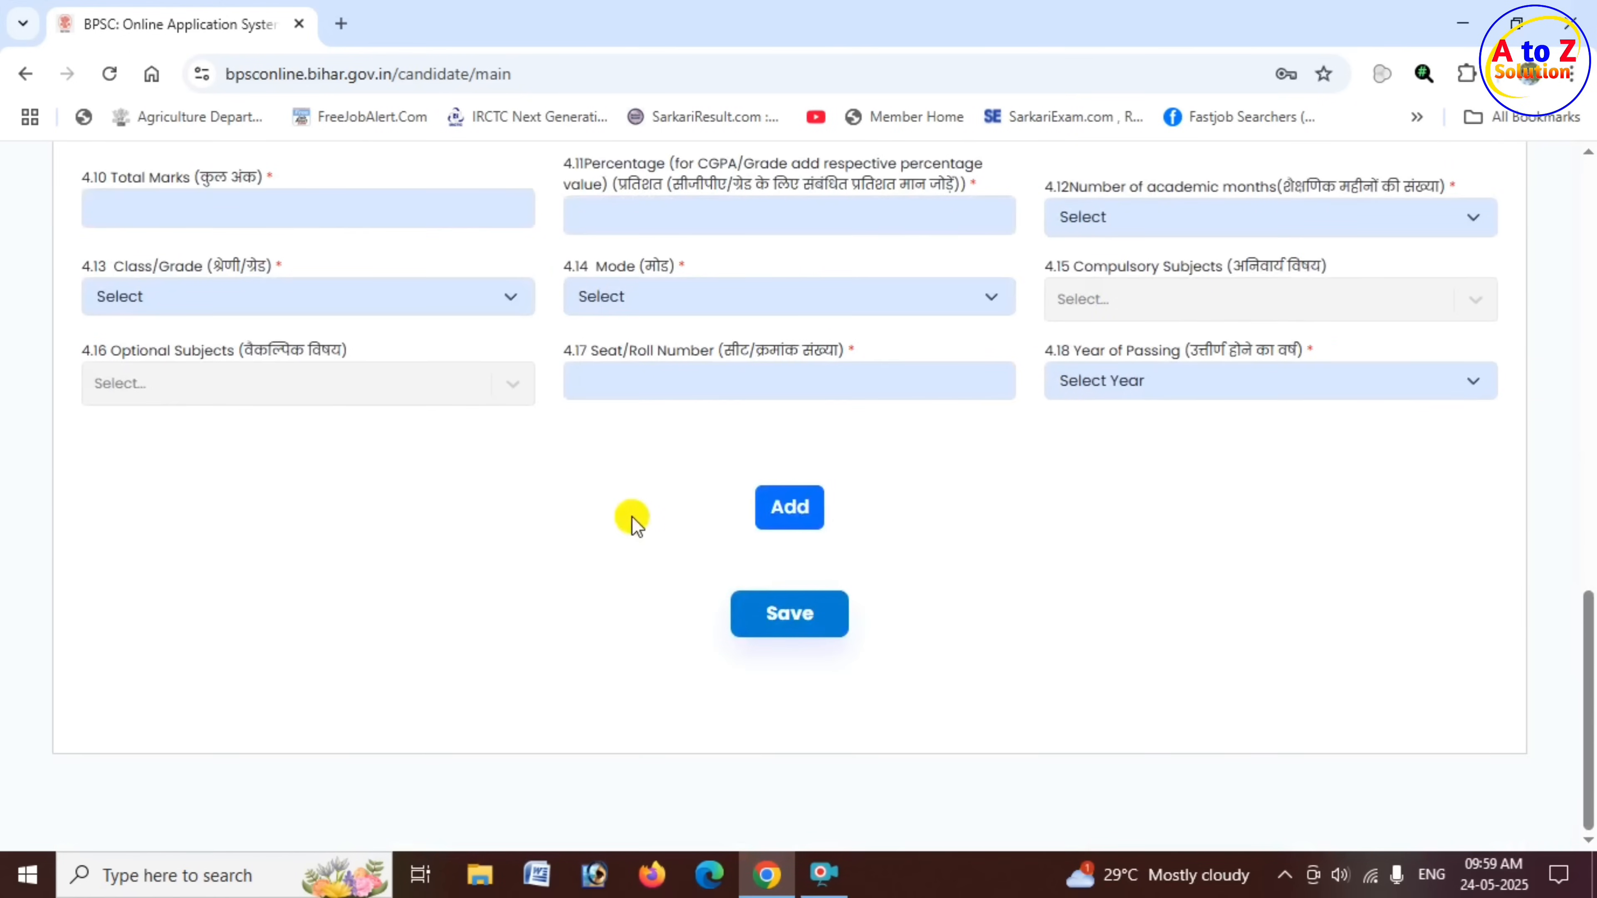
scroll(630, 519, up, 12)
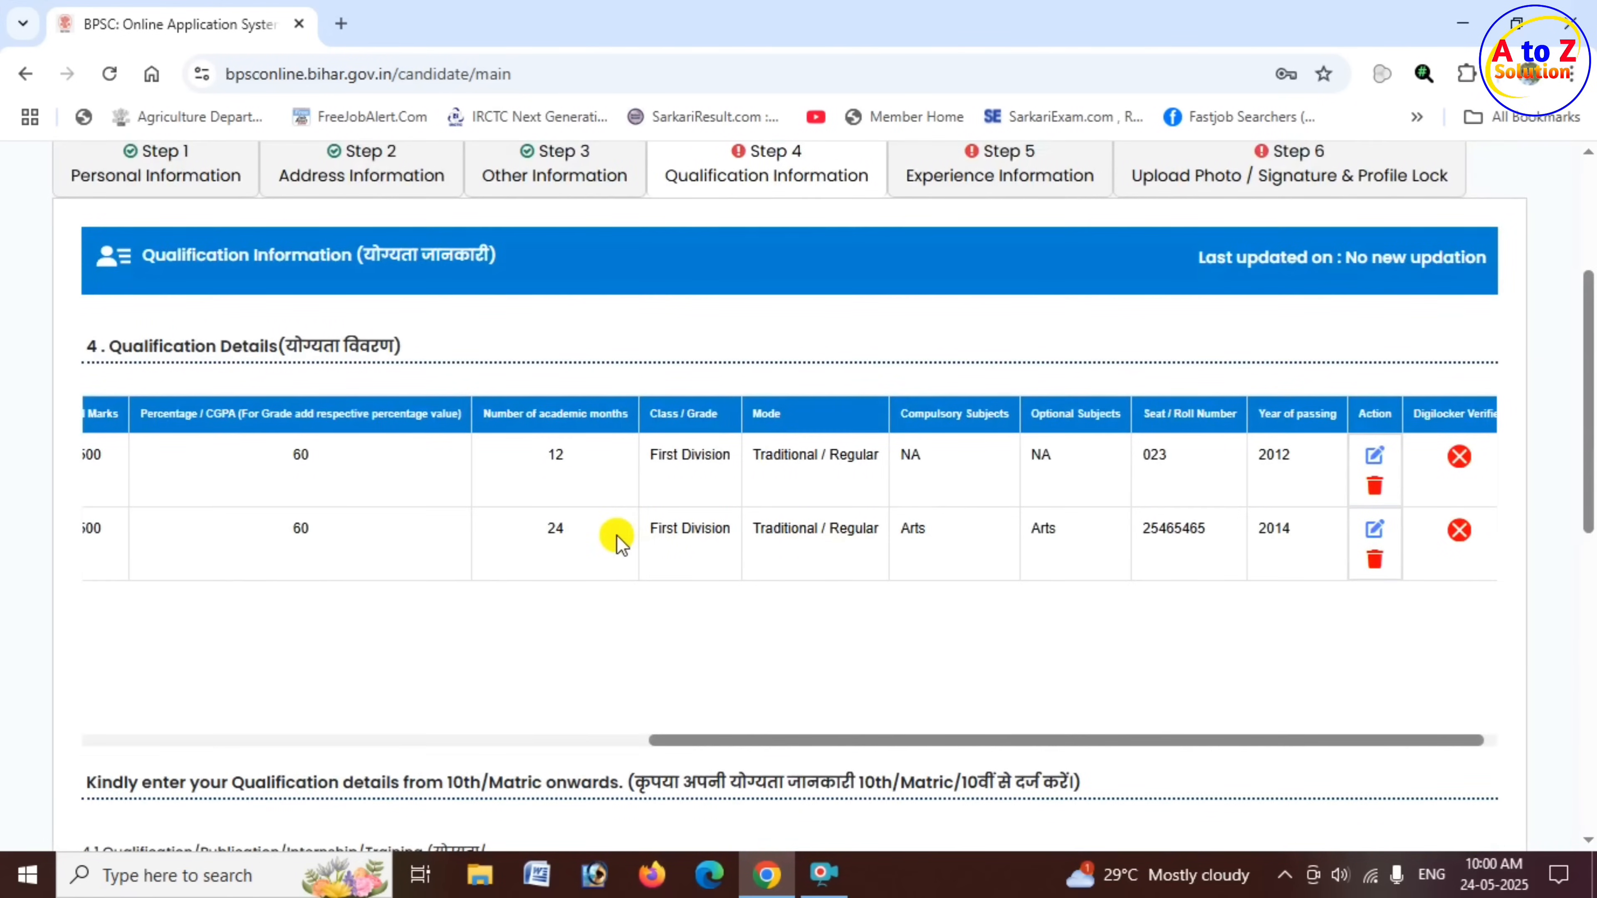
- Open the qualification type choices for a further entry and browse the levels beyond 12th/Intermediate
scroll(634, 456, down, 7)
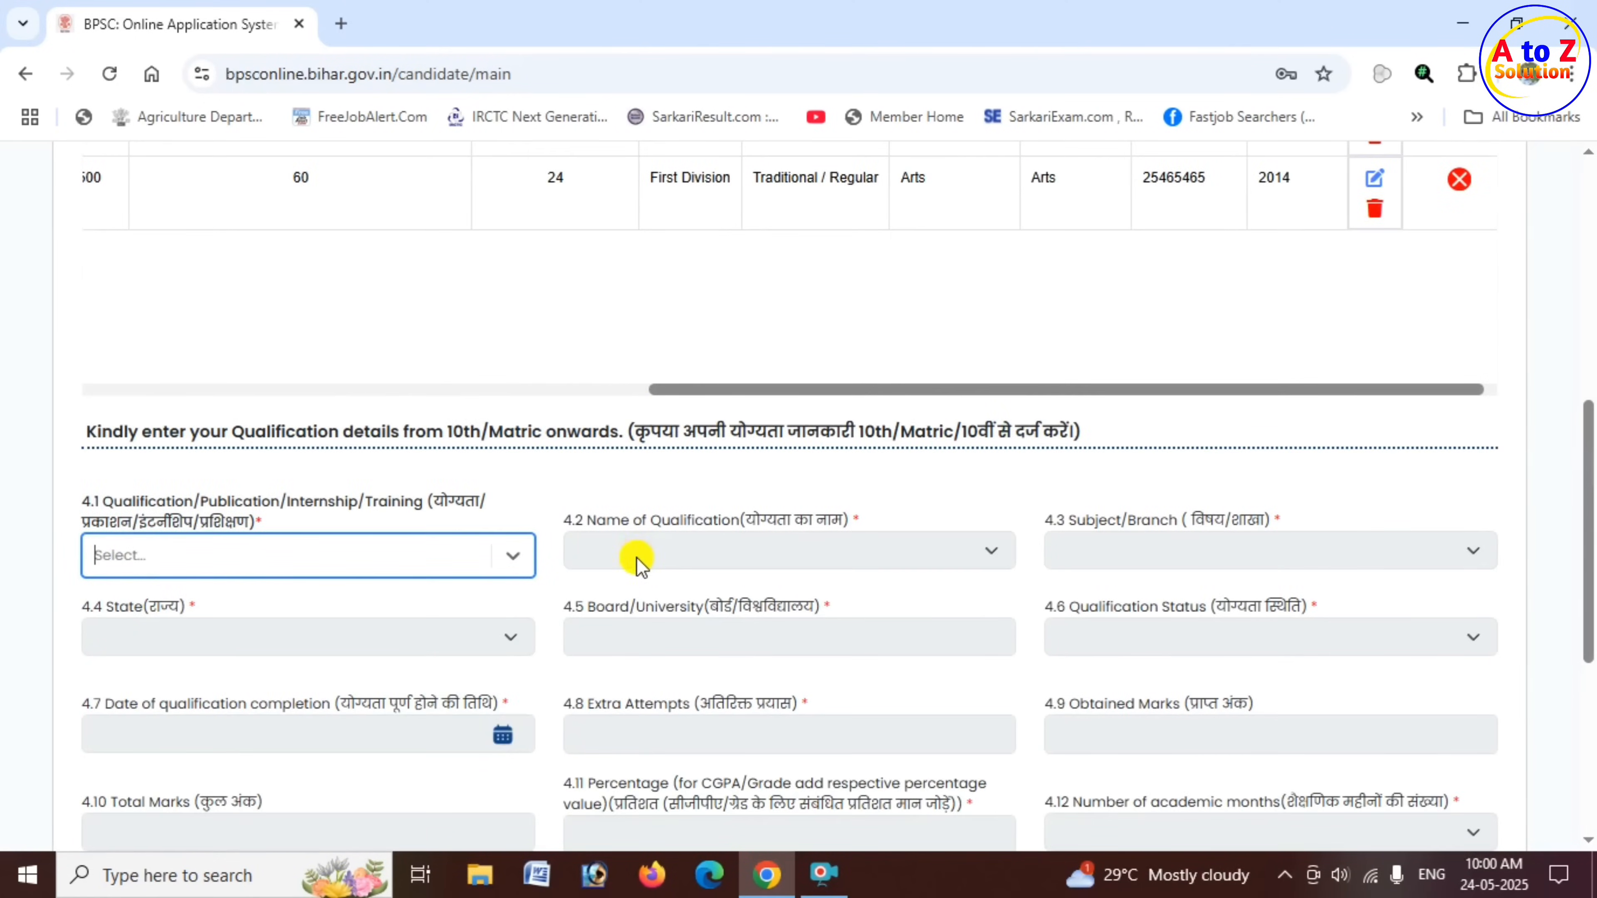
scroll(634, 456, down, 2)
click(414, 323)
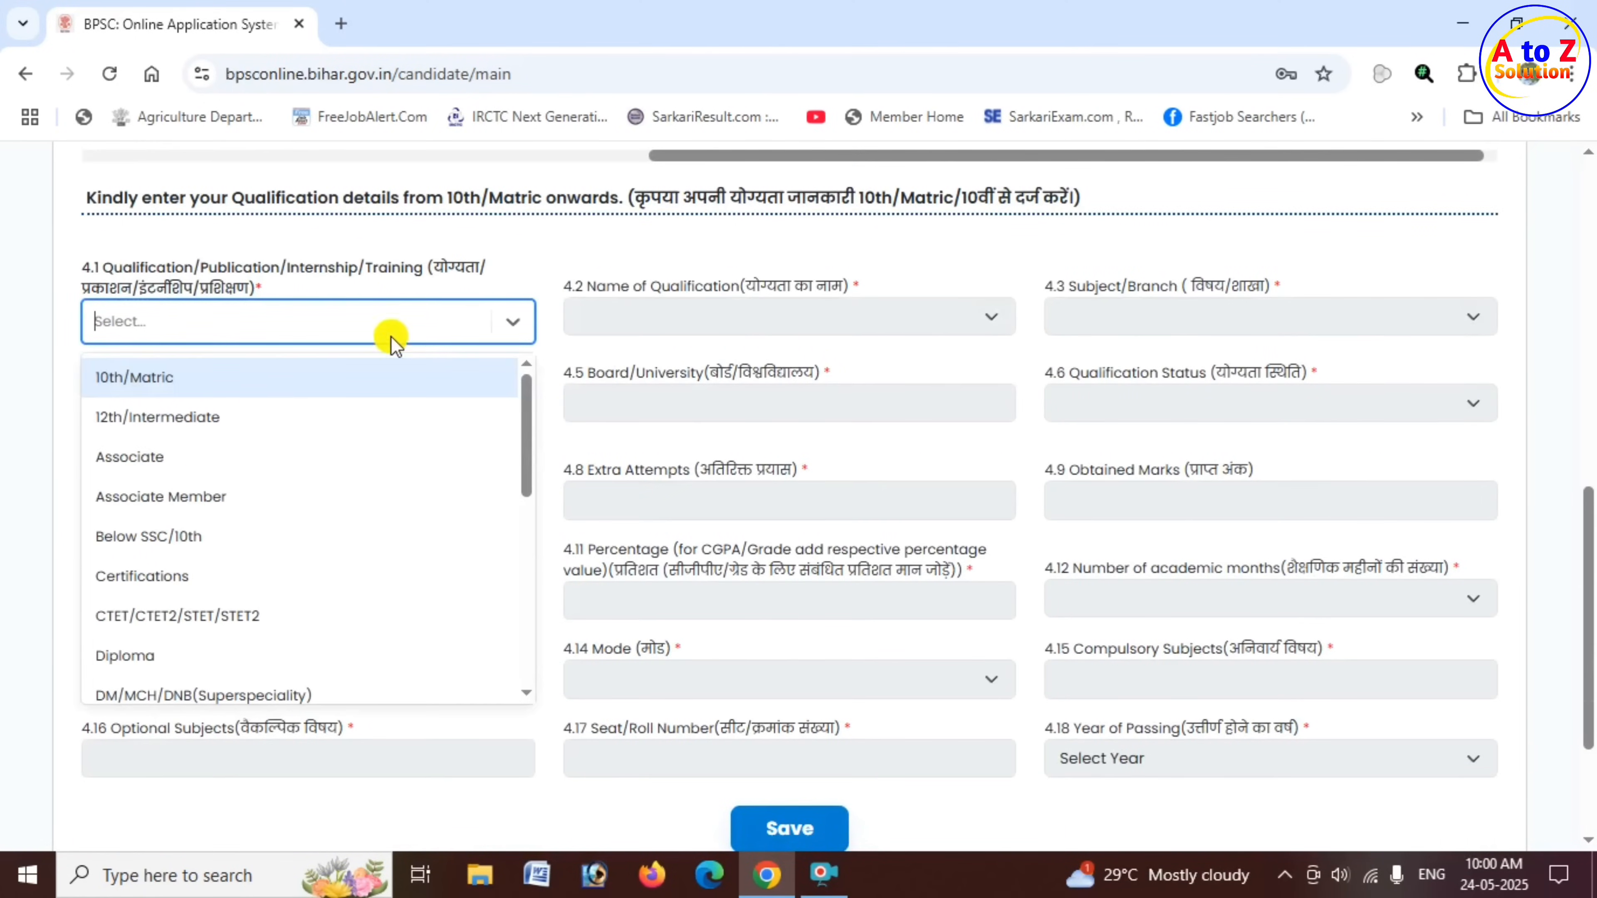
scroll(293, 591, down, 4)
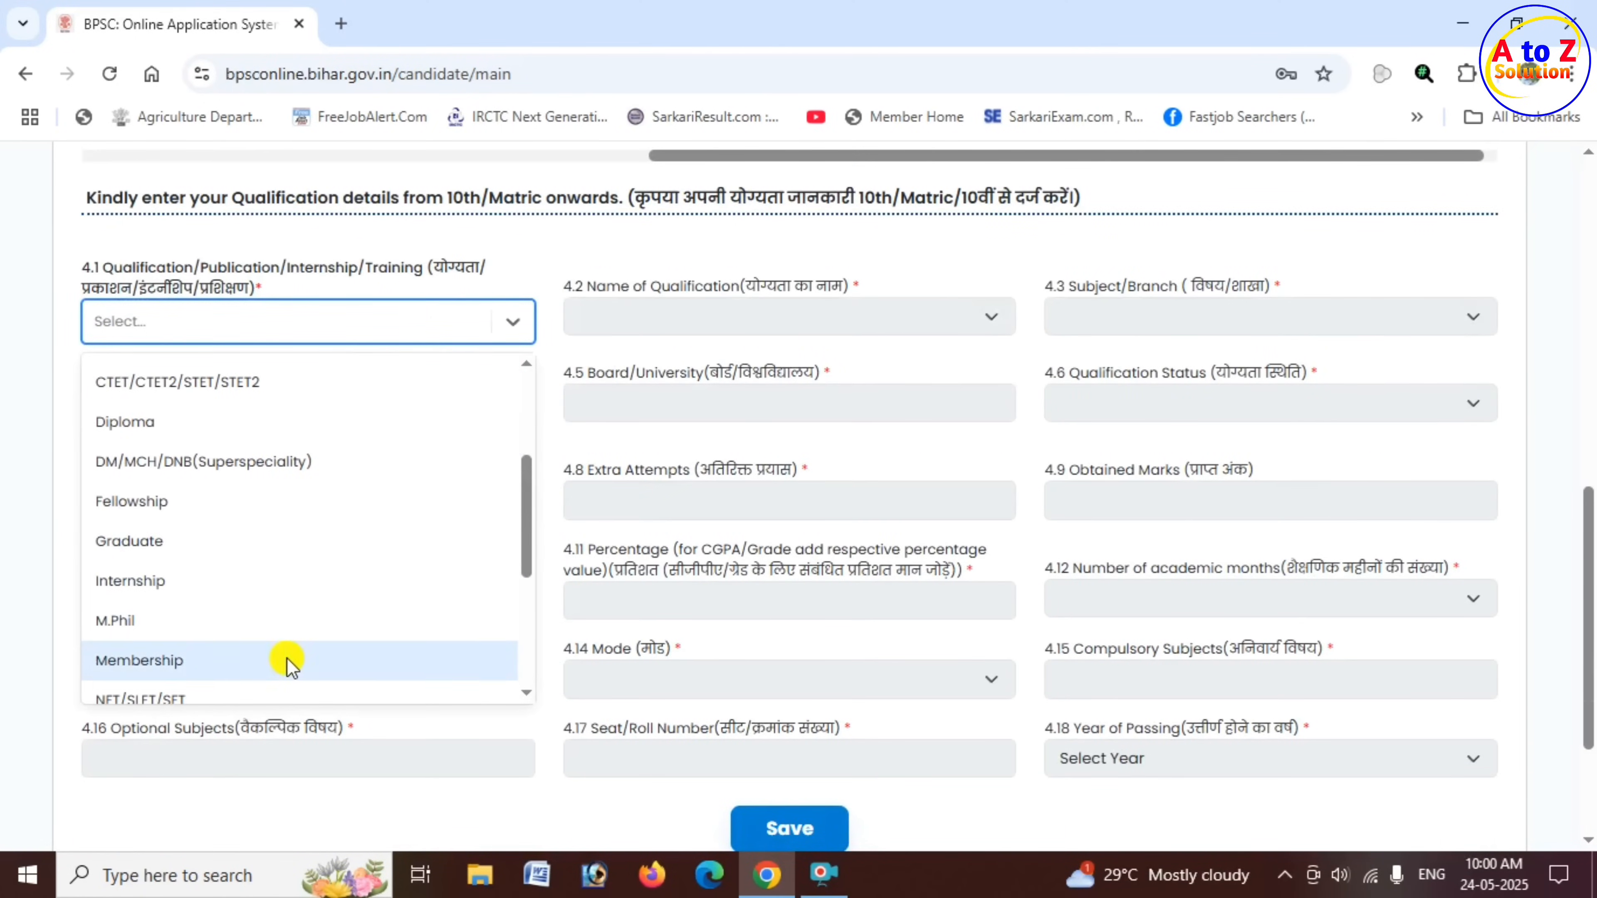
scroll(293, 661, down, 3)
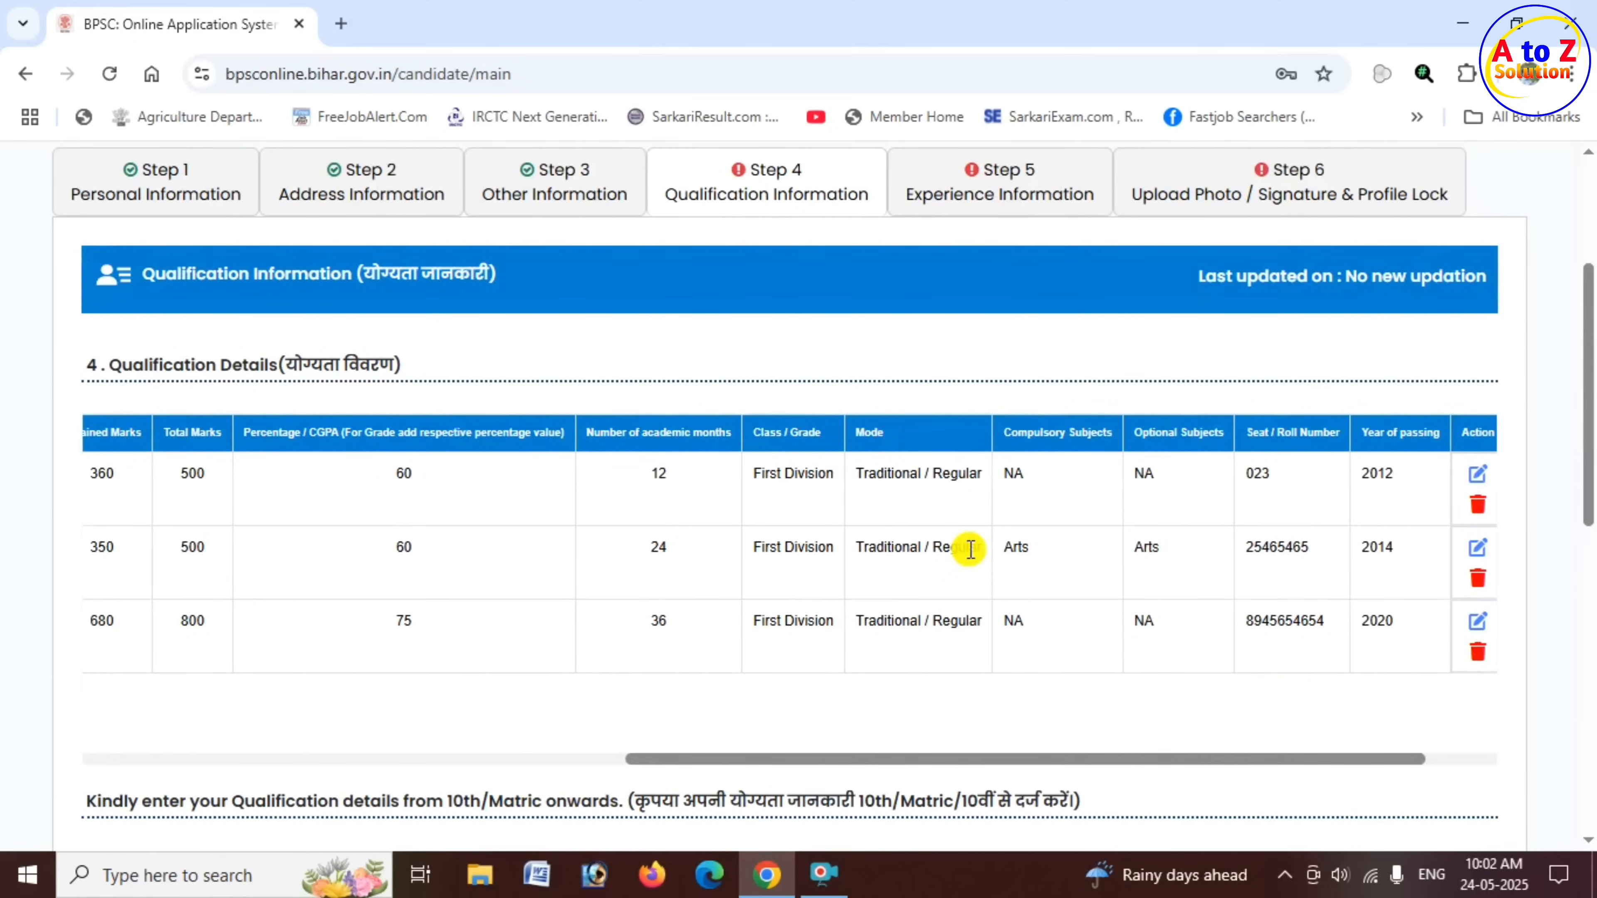
- Save the Qualification Information and confirm the save
scroll(912, 549, down, 10)
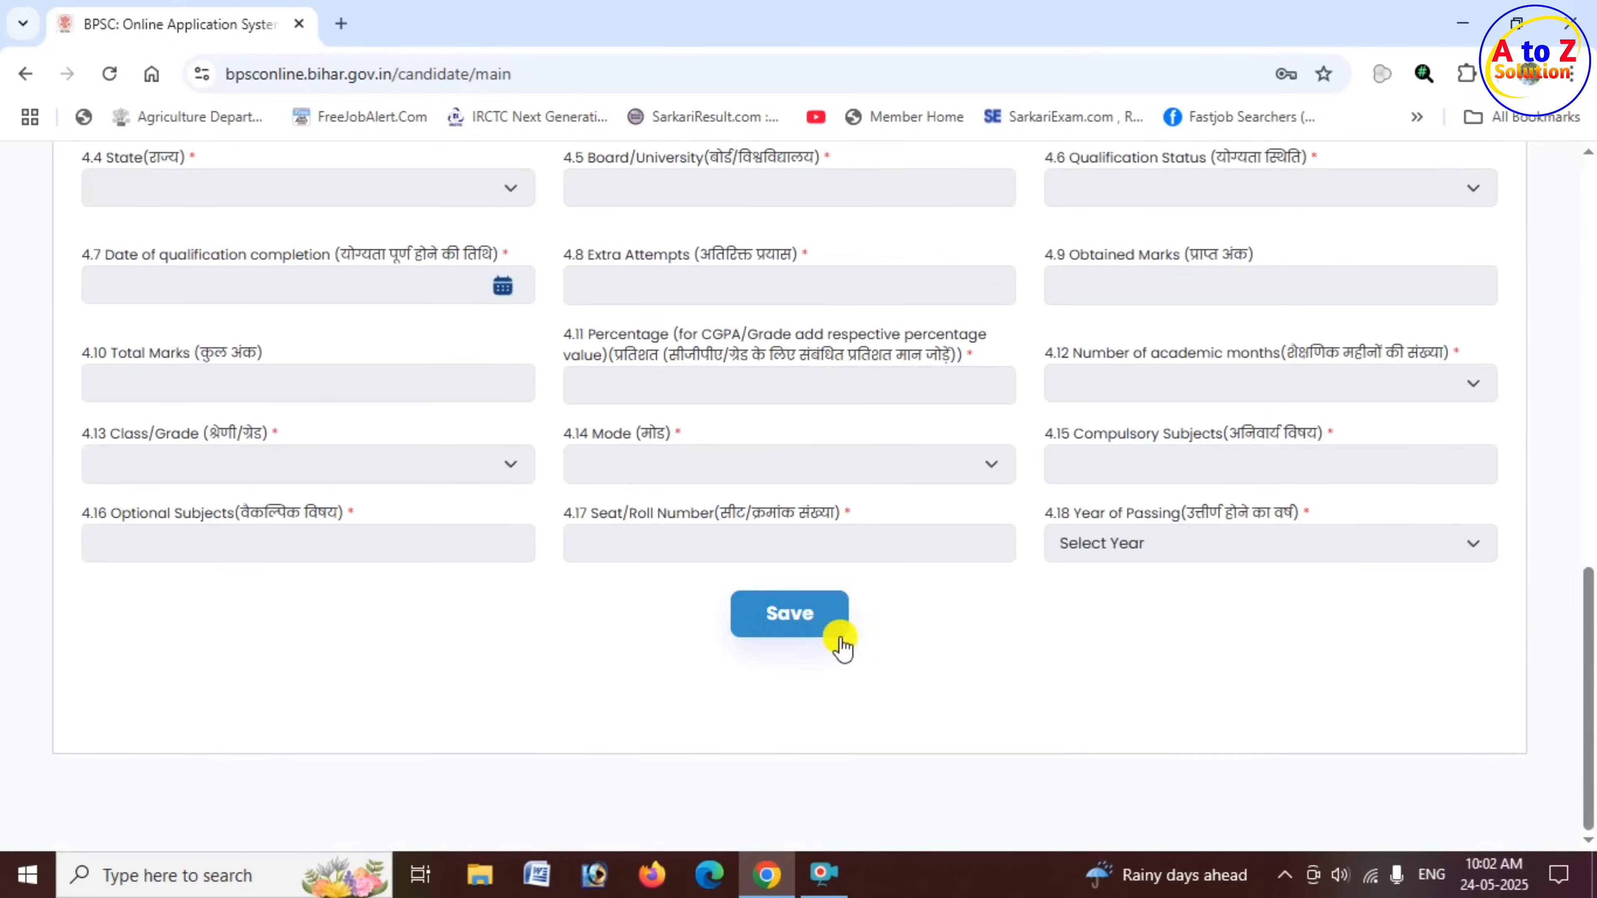
click(793, 620)
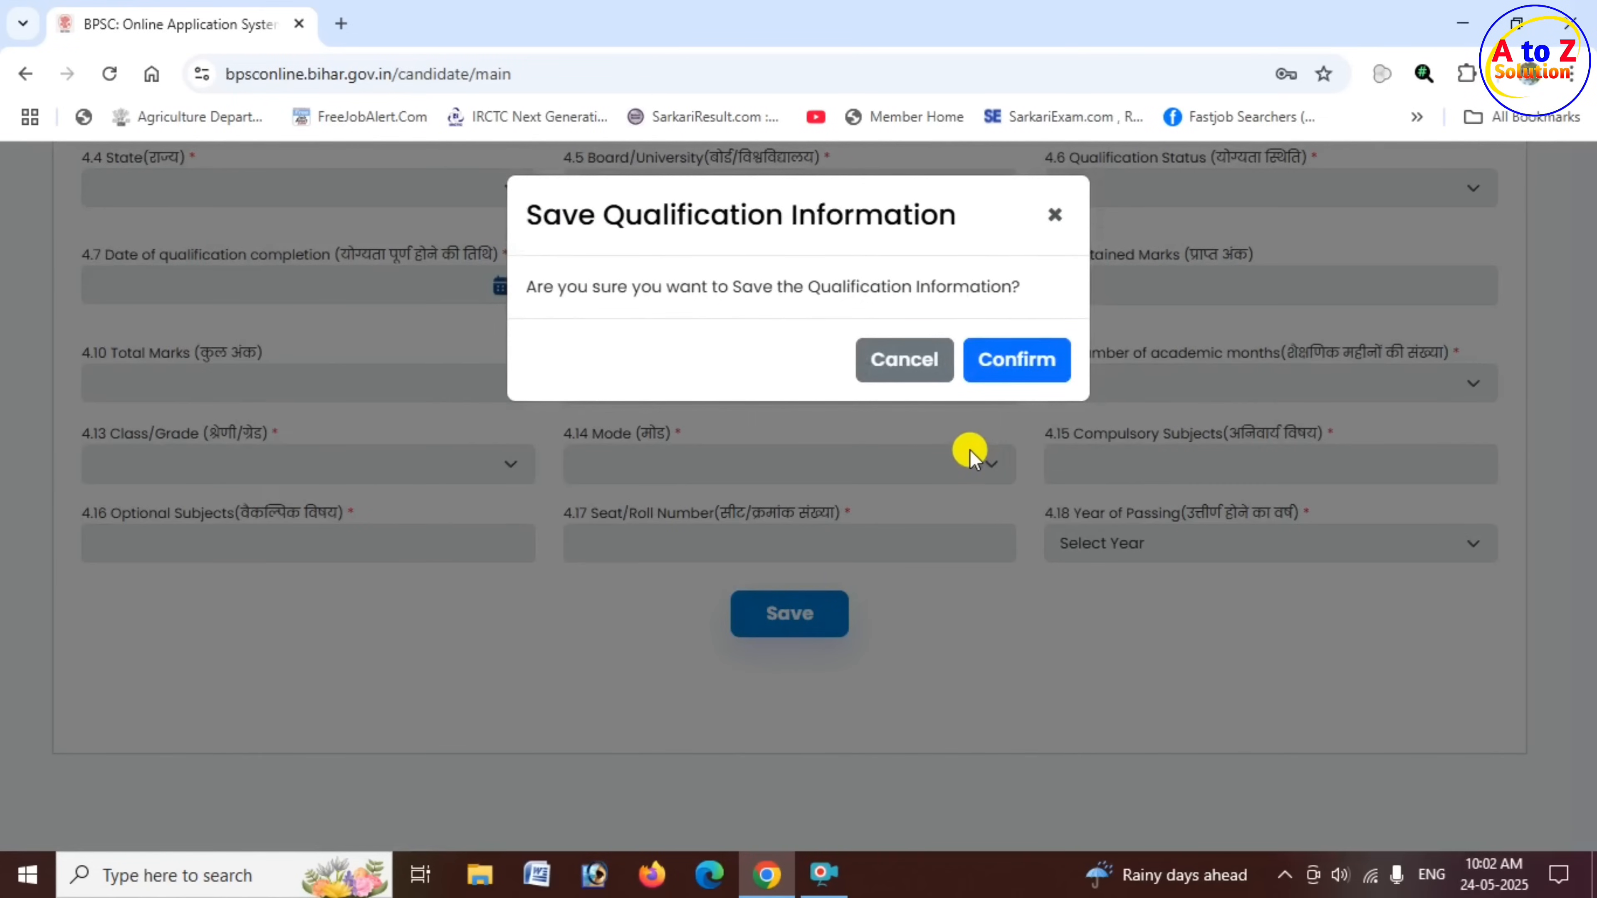
drag(577, 215, 926, 207)
click(1040, 362)
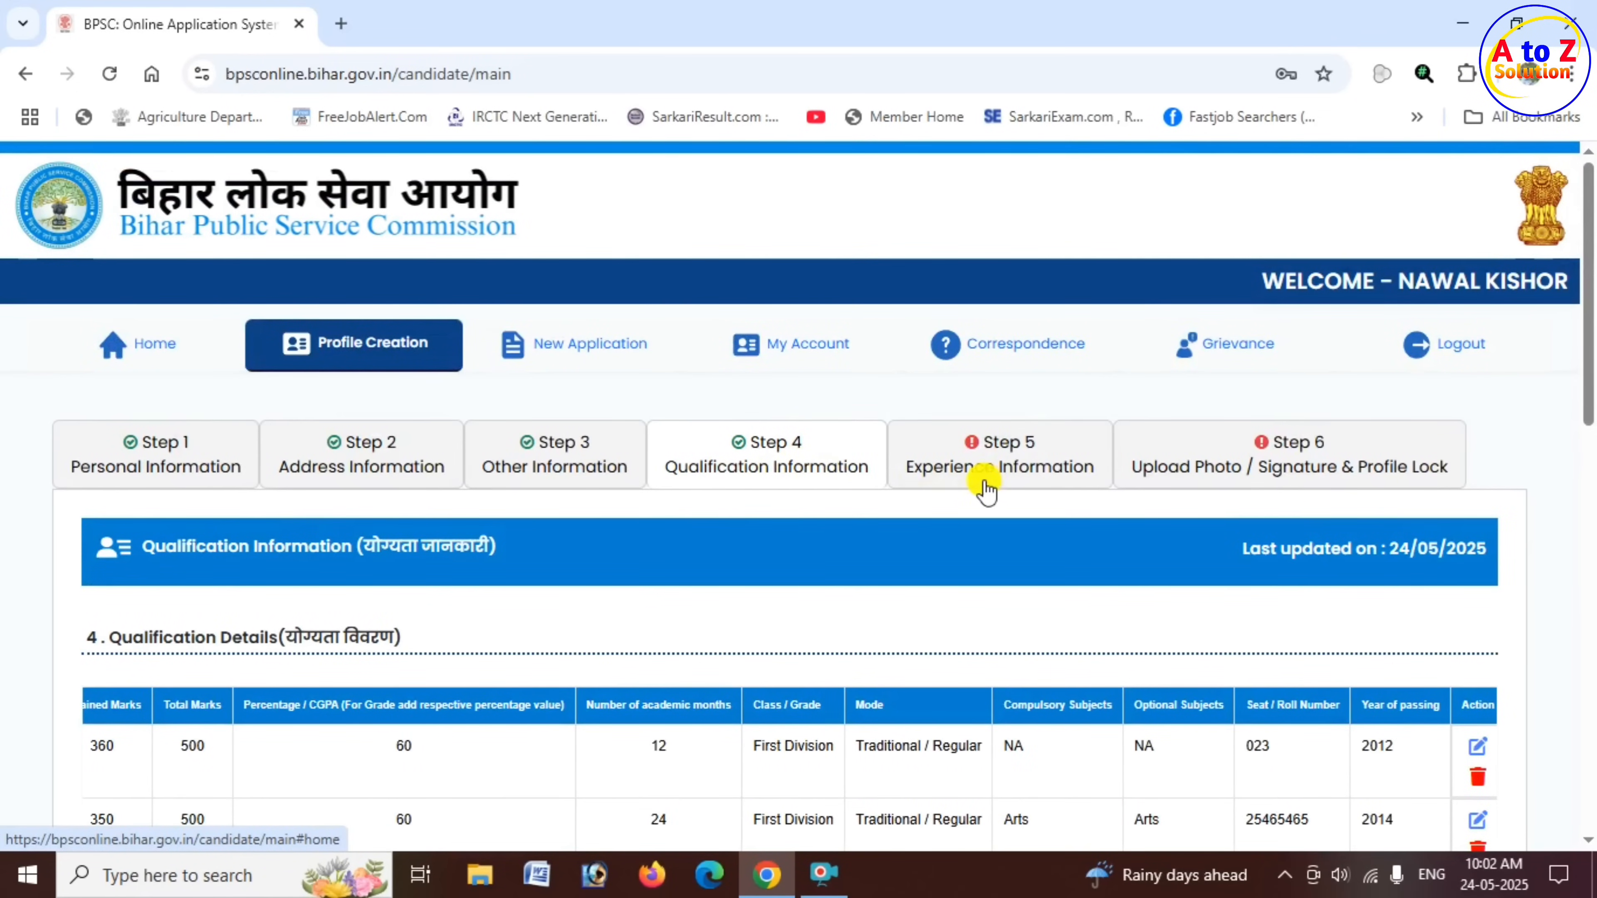
- Open Step 5 Experience Information and answer Yes to having experience to examine the employment fields
click(1014, 471)
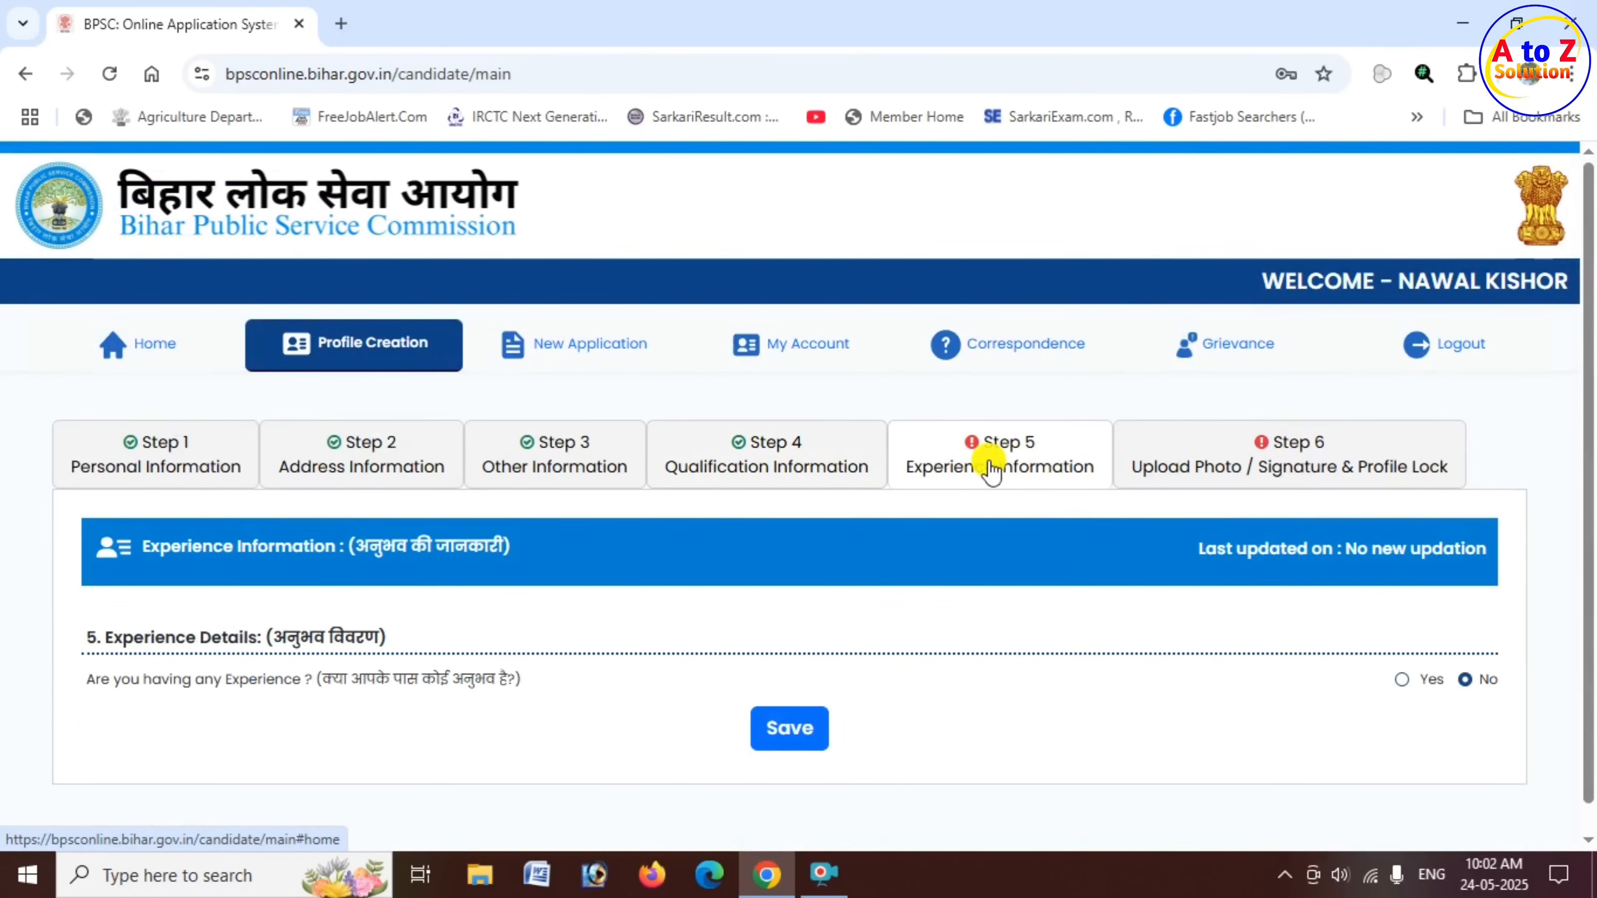
scroll(704, 507, down, 1)
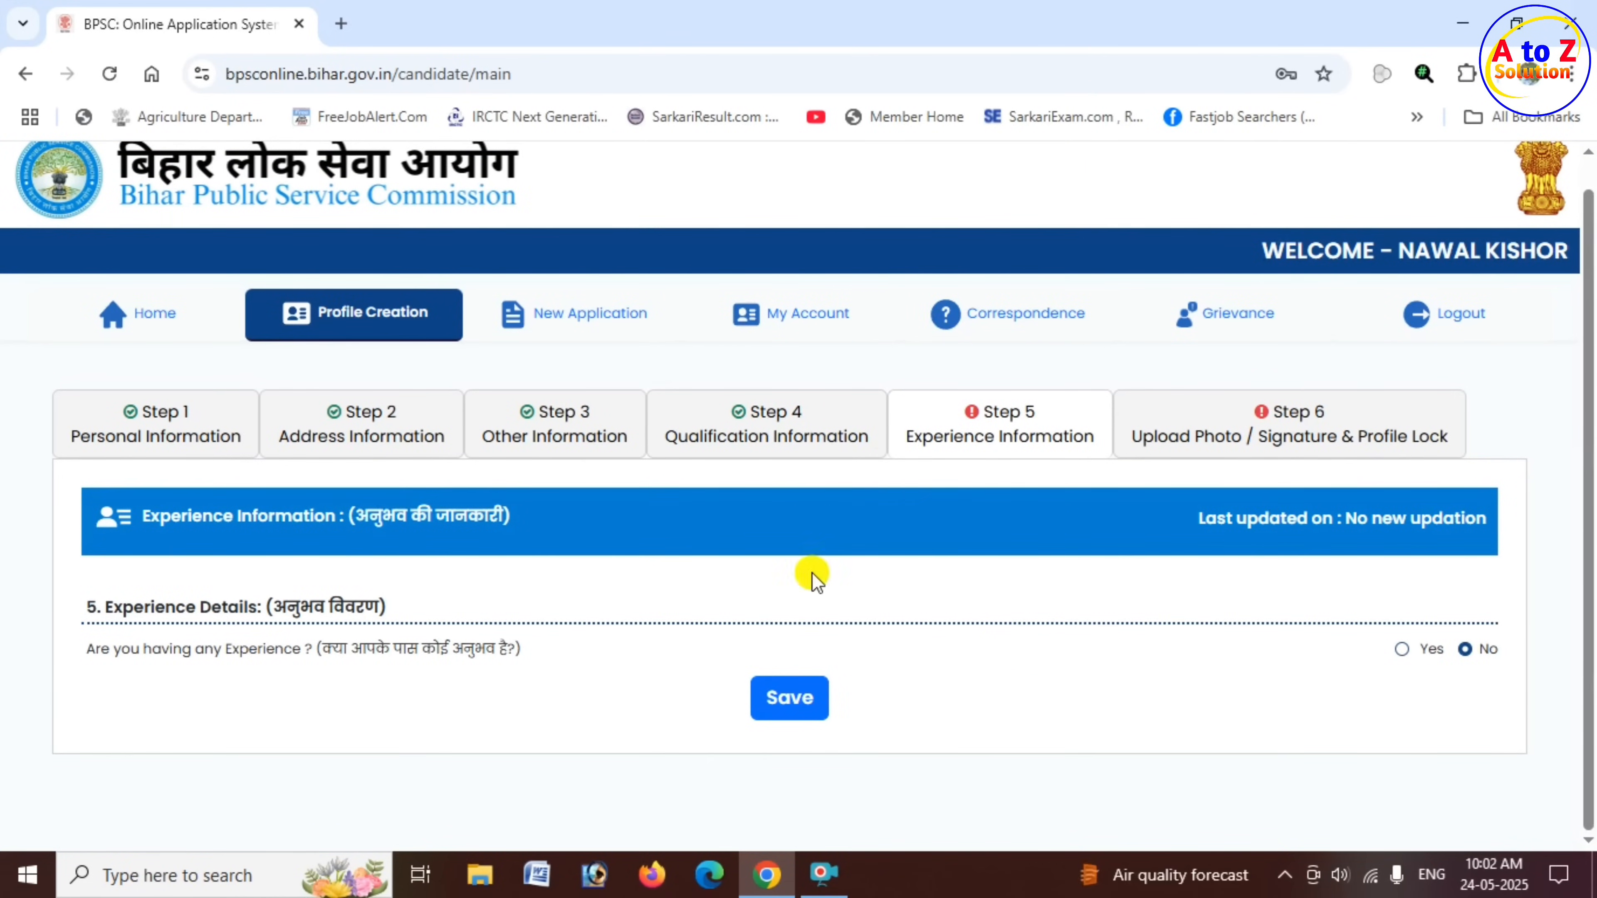
click(1401, 649)
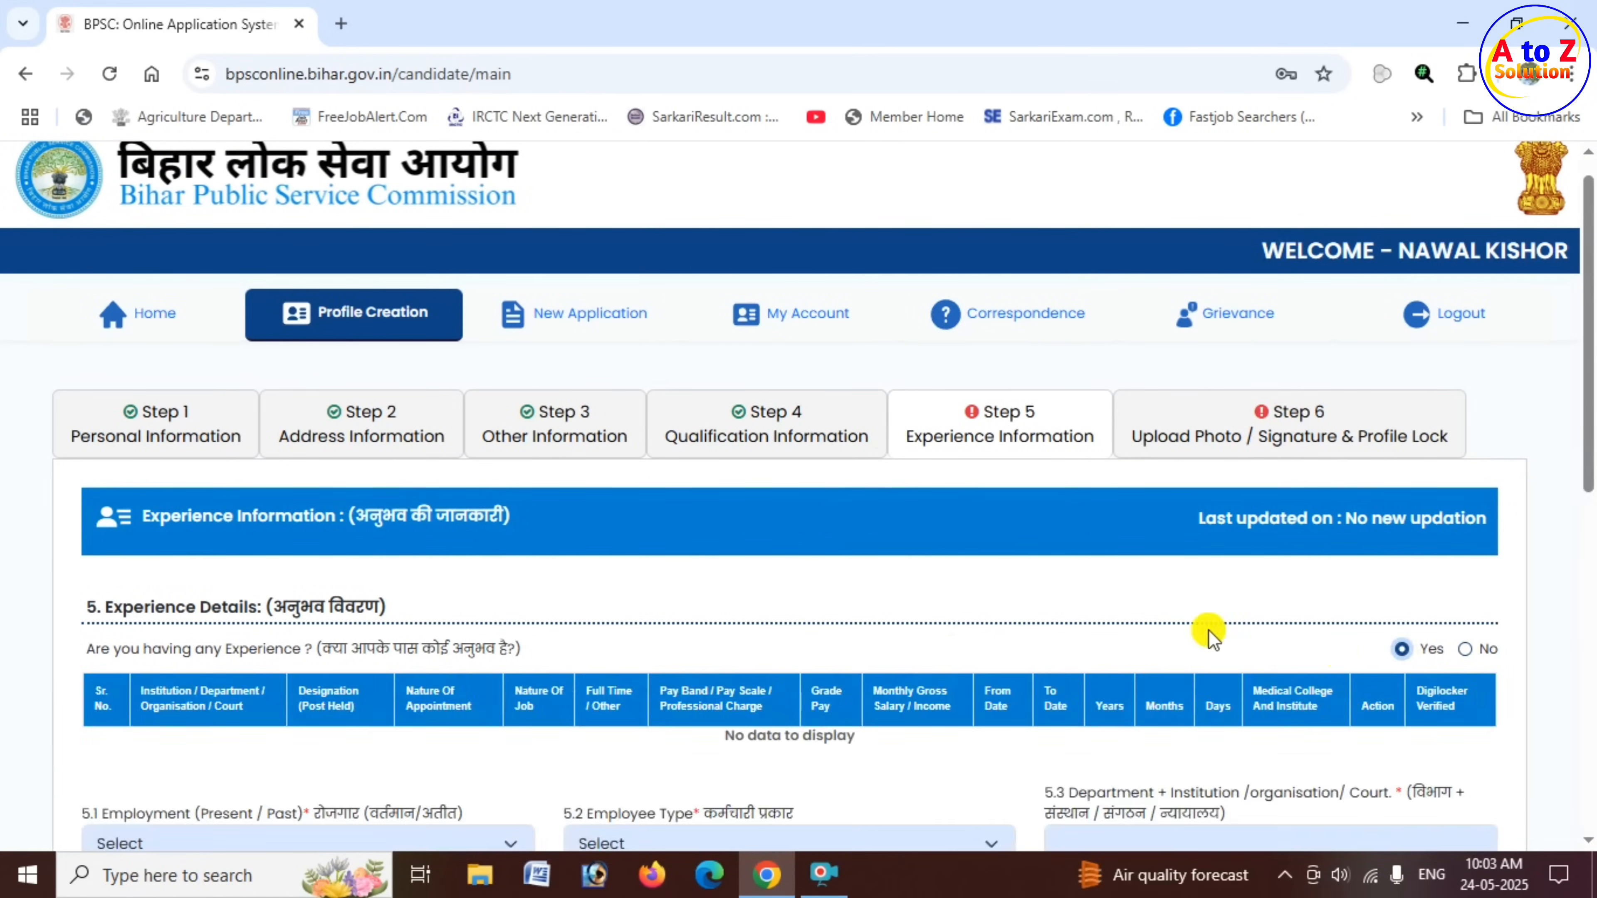
scroll(841, 591, down, 6)
scroll(841, 591, down, 4)
scroll(991, 553, up, 8)
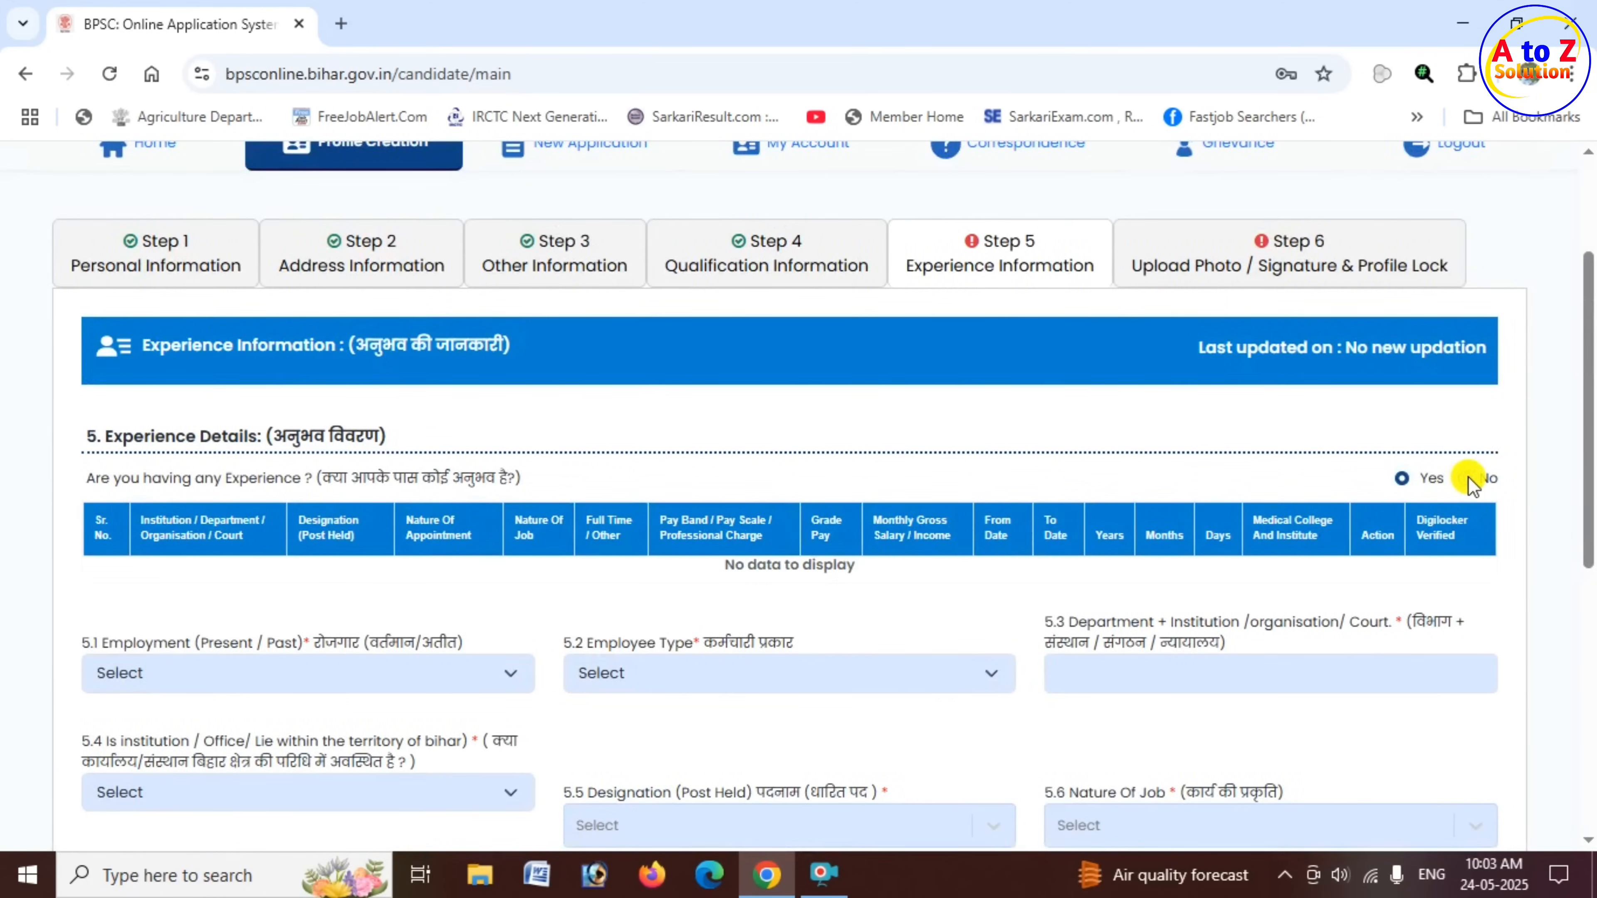
- Set the experience answer to No and save the Experience Information
click(1468, 479)
click(789, 697)
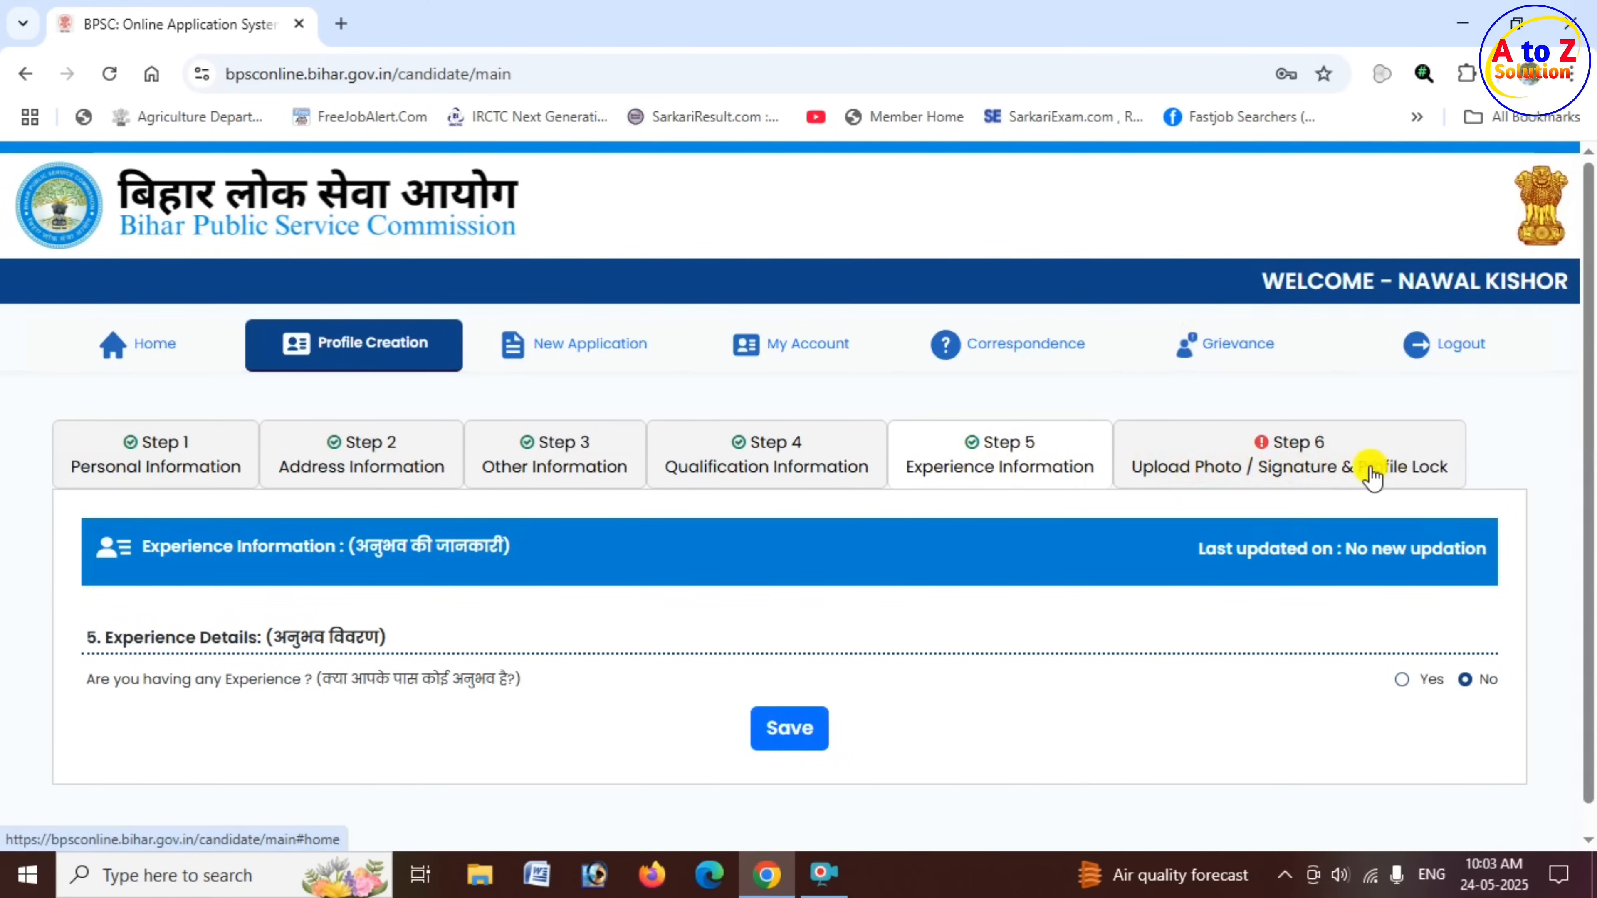
- Open Step 6 Upload Photo / Signature & Profile Lock and review the live photo capturing instructions
click(1301, 465)
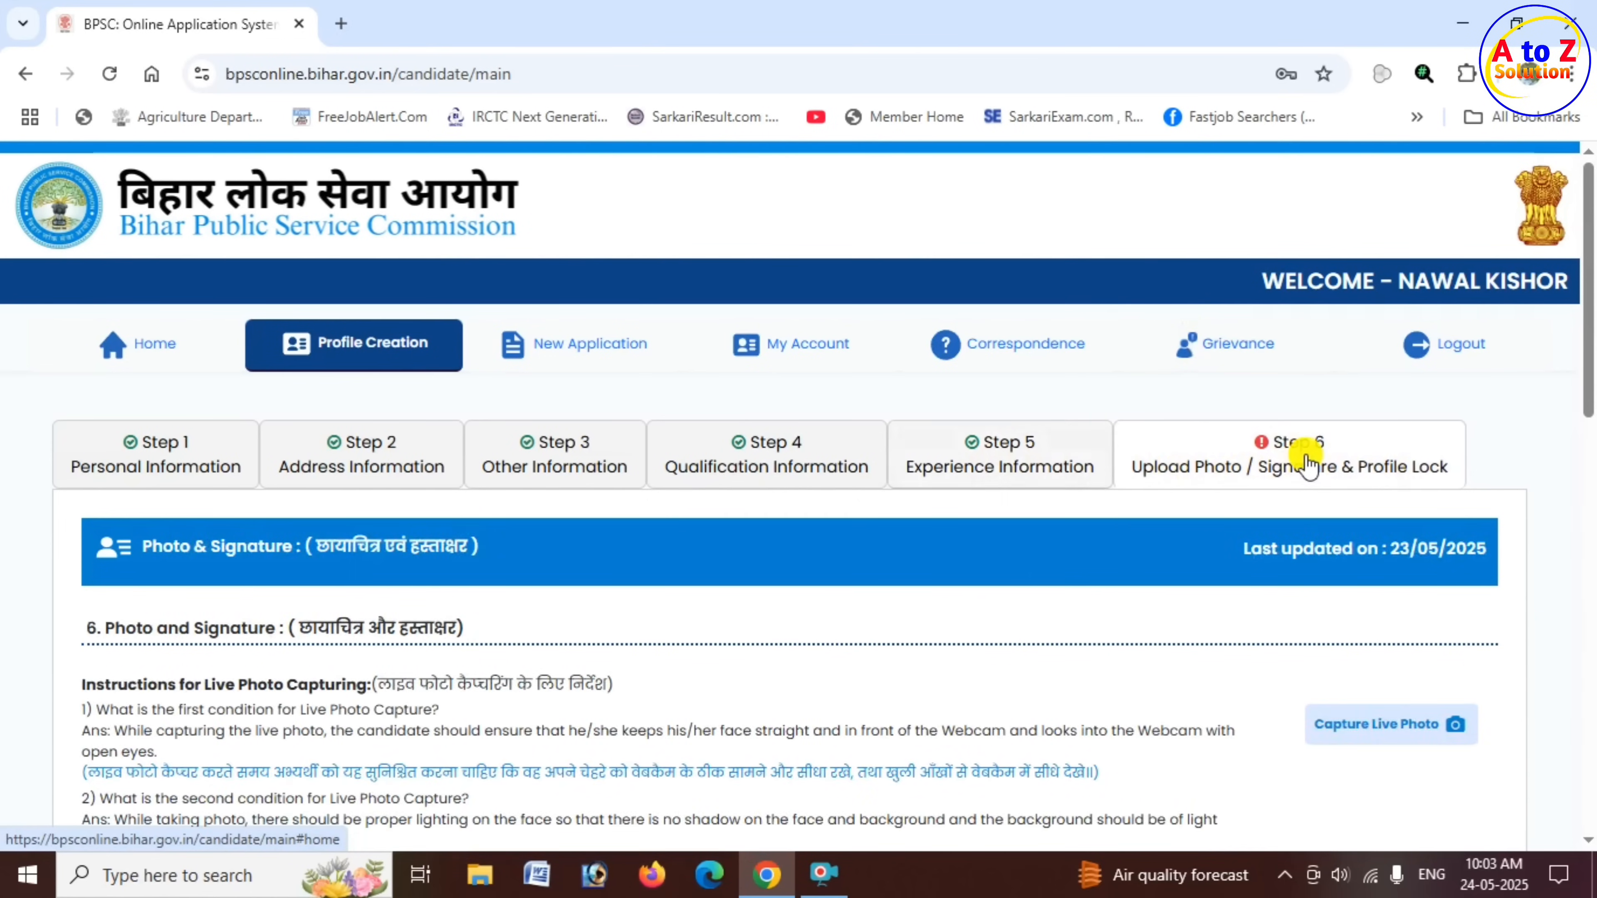
scroll(1075, 475, down, 3)
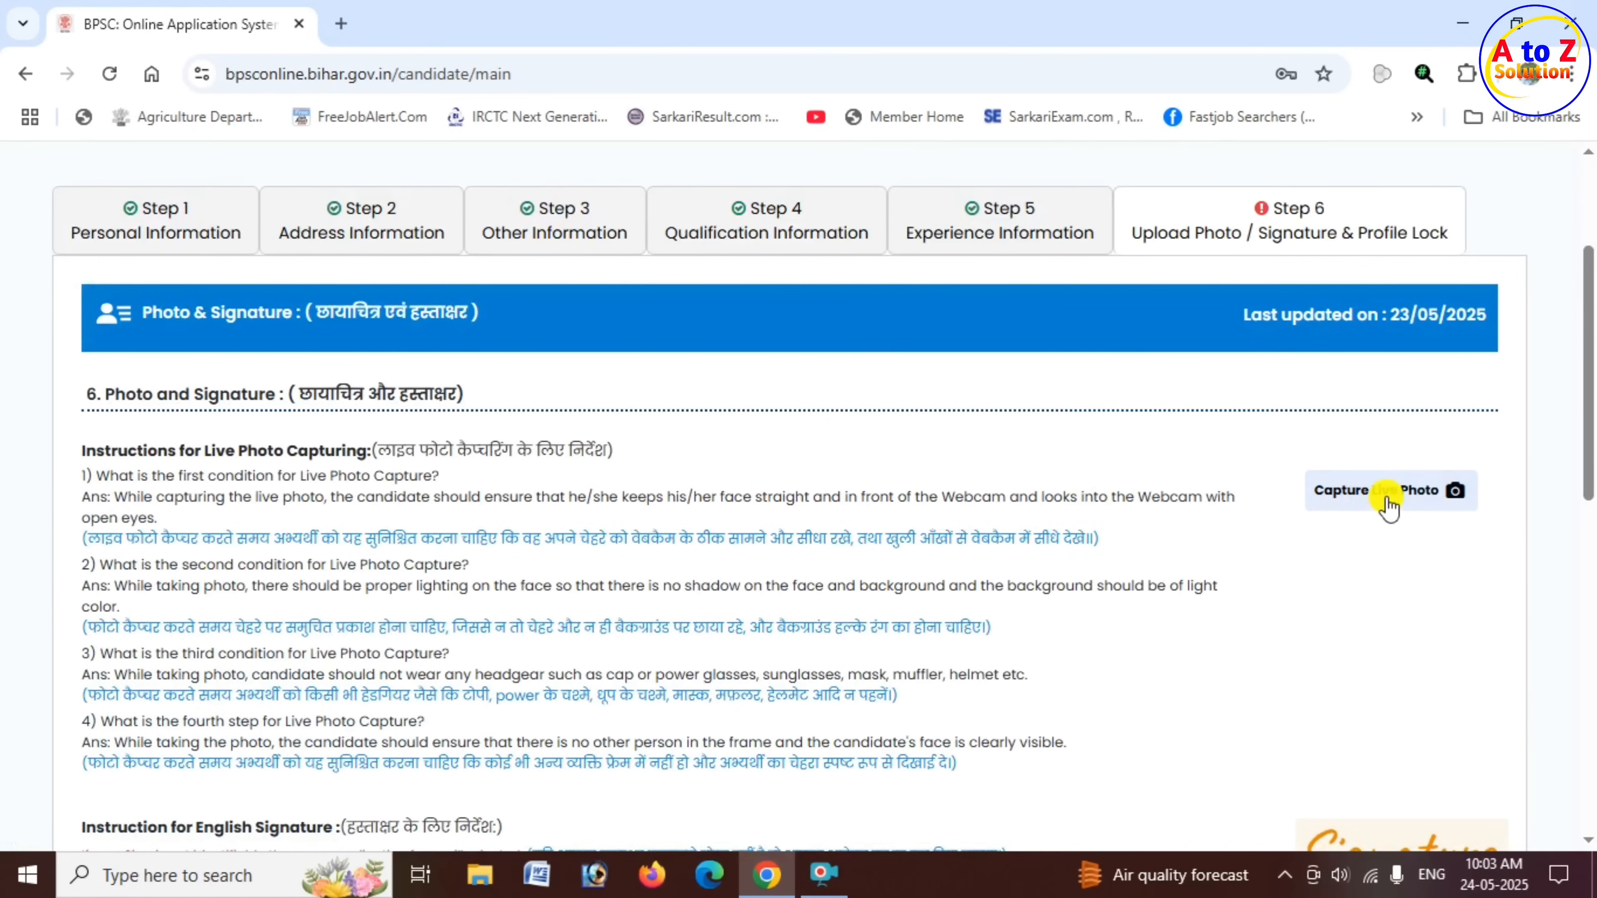
scroll(962, 433, down, 1)
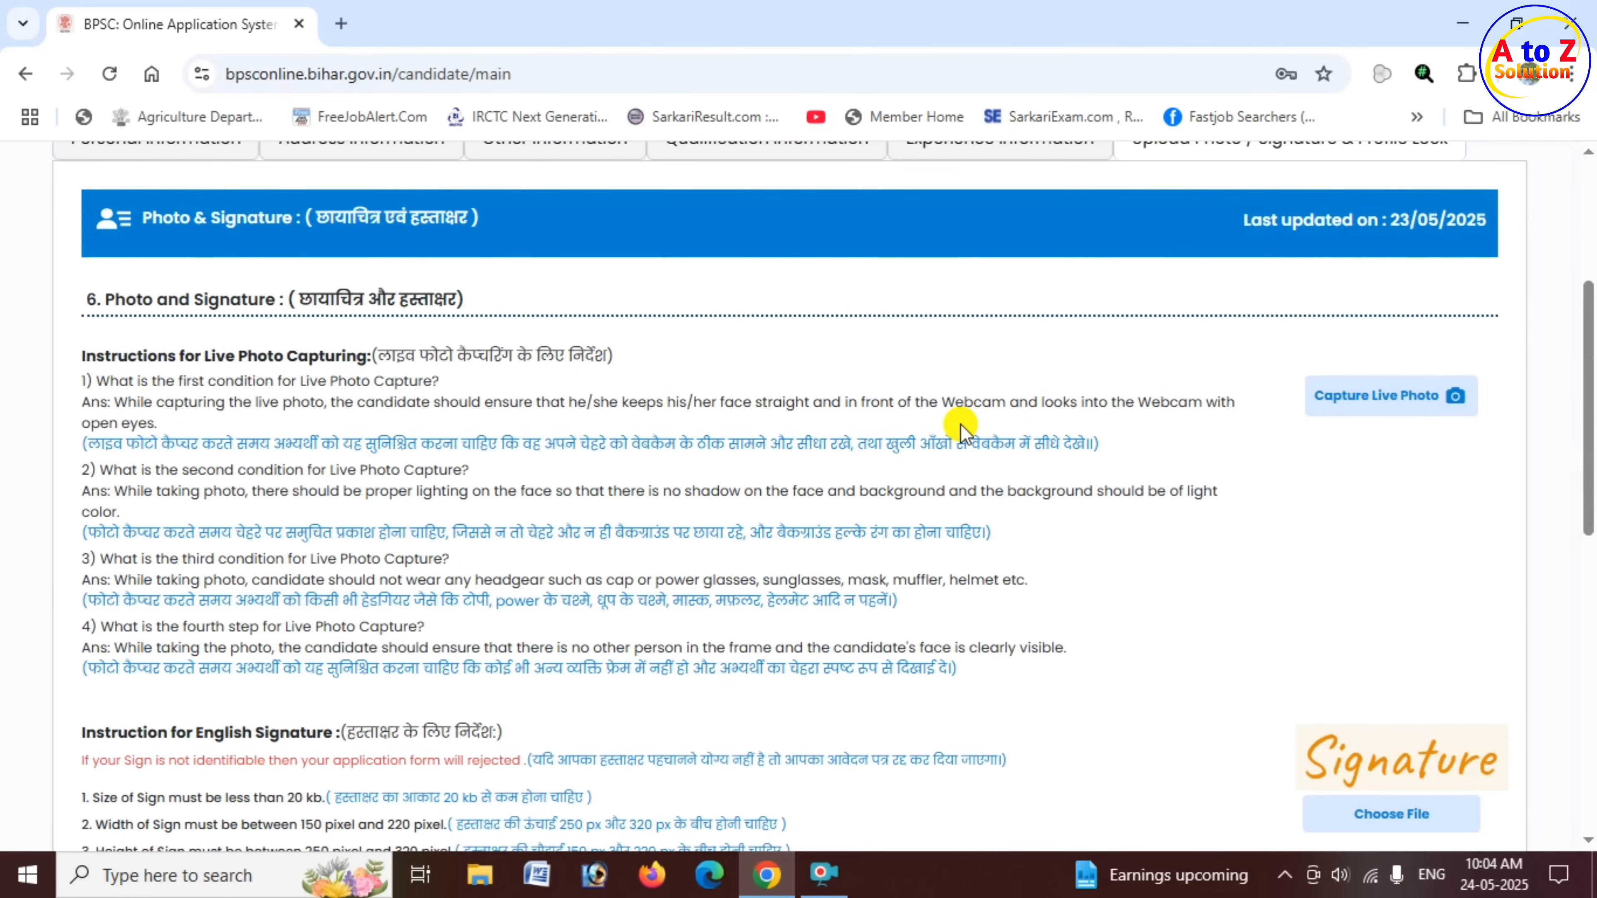
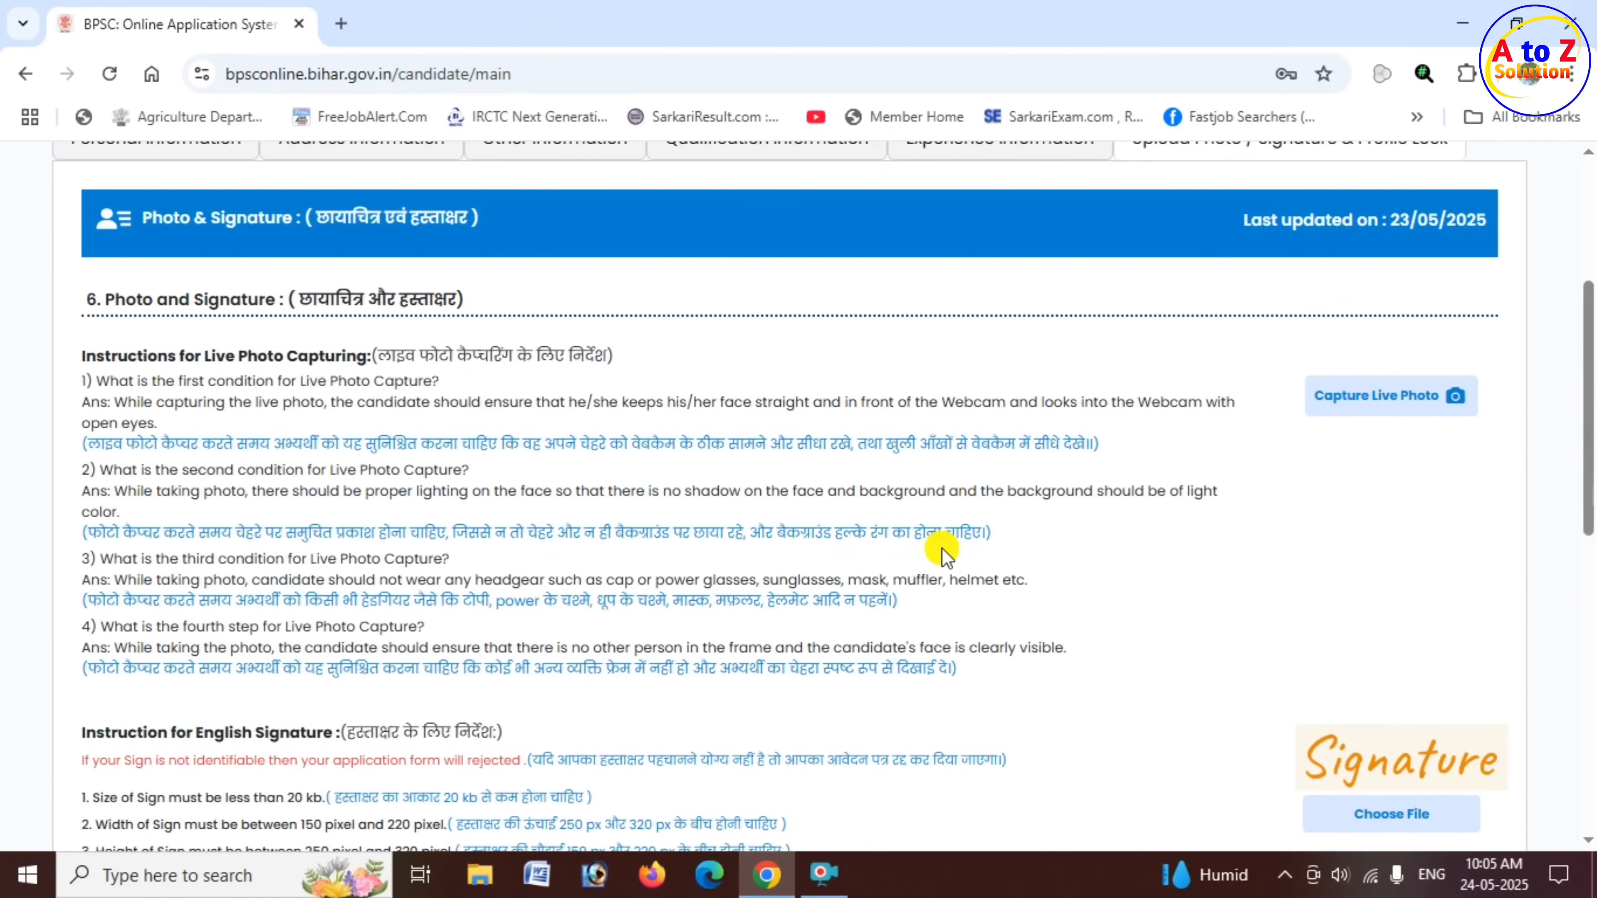
- Read the third and fourth live photo conditions on headgear, glasses and other persons in the frame
scroll(943, 553, down, 4)
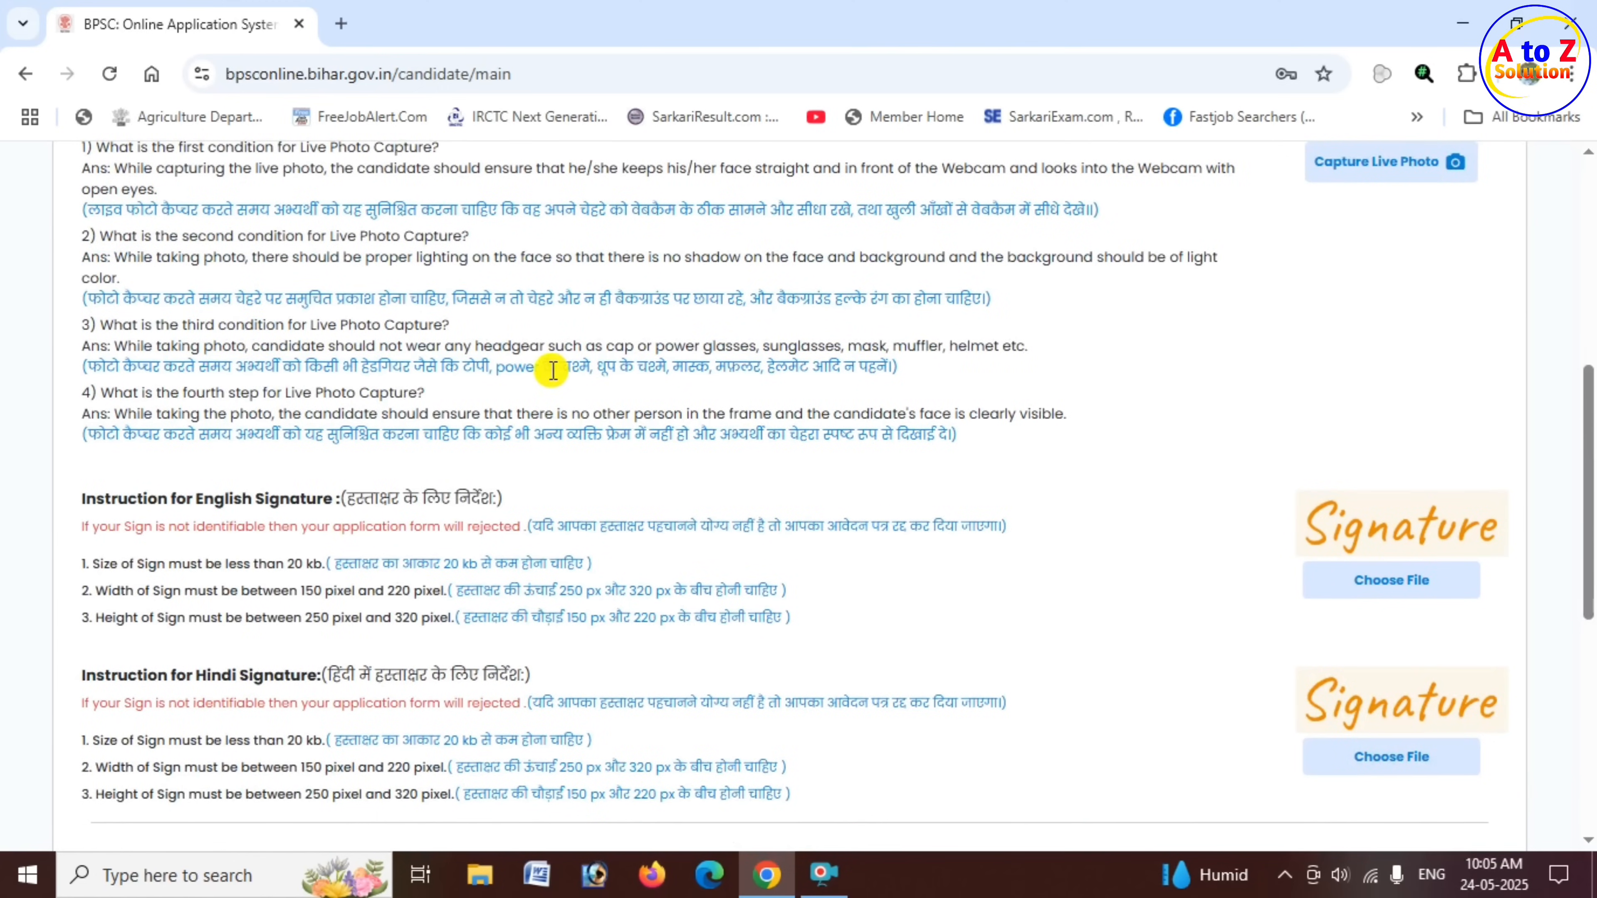
drag(548, 368, 893, 365)
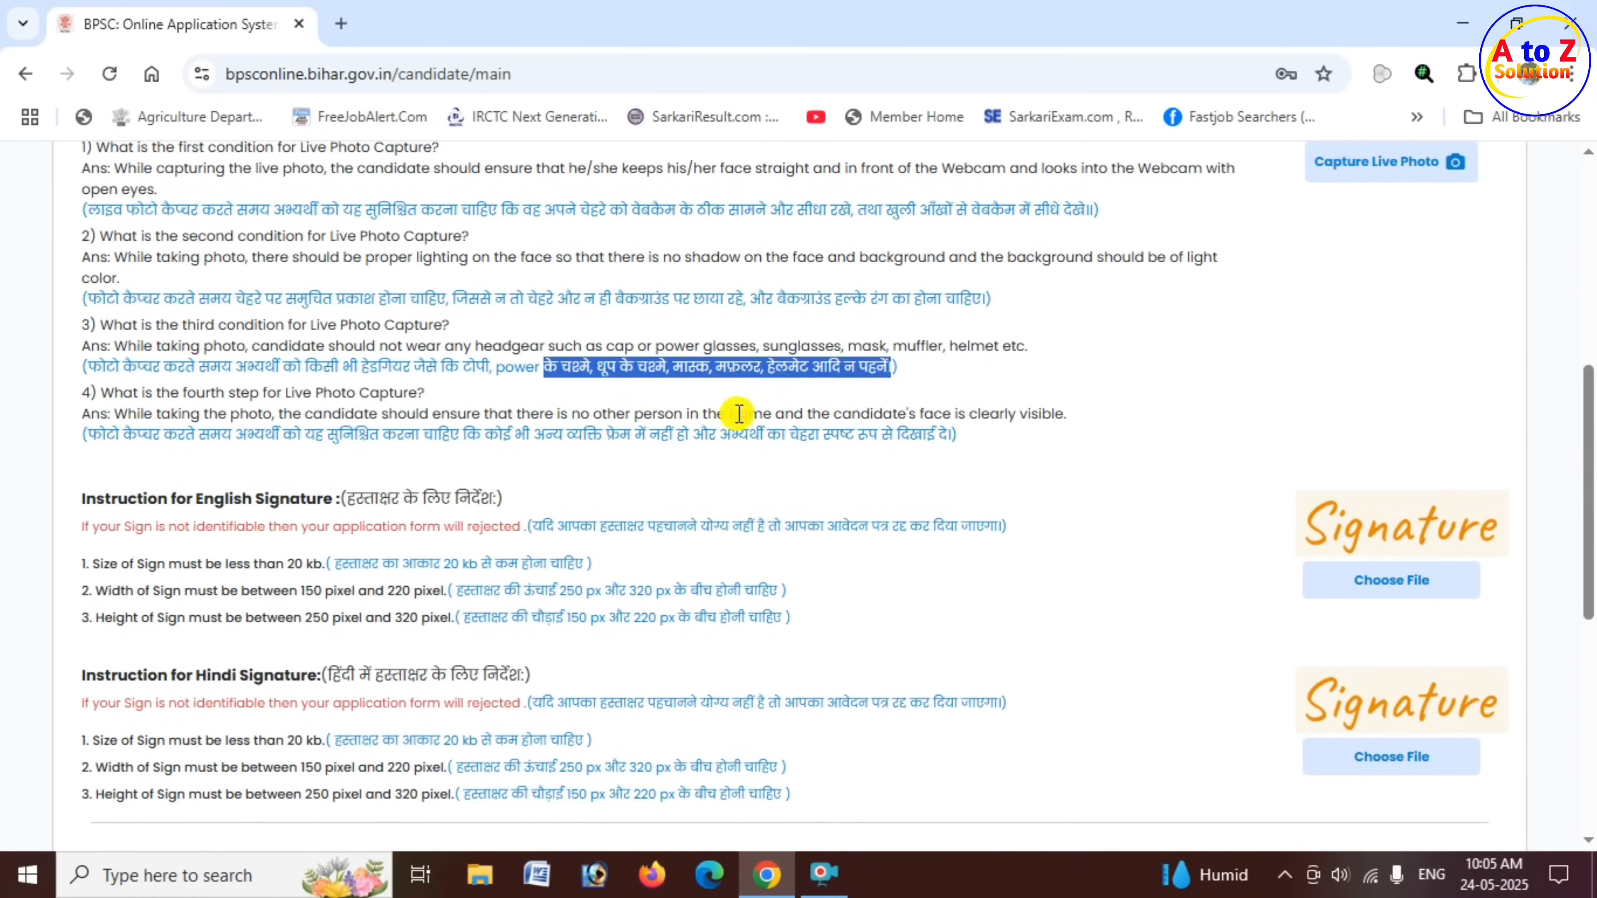
click(320, 439)
drag(320, 439, 533, 433)
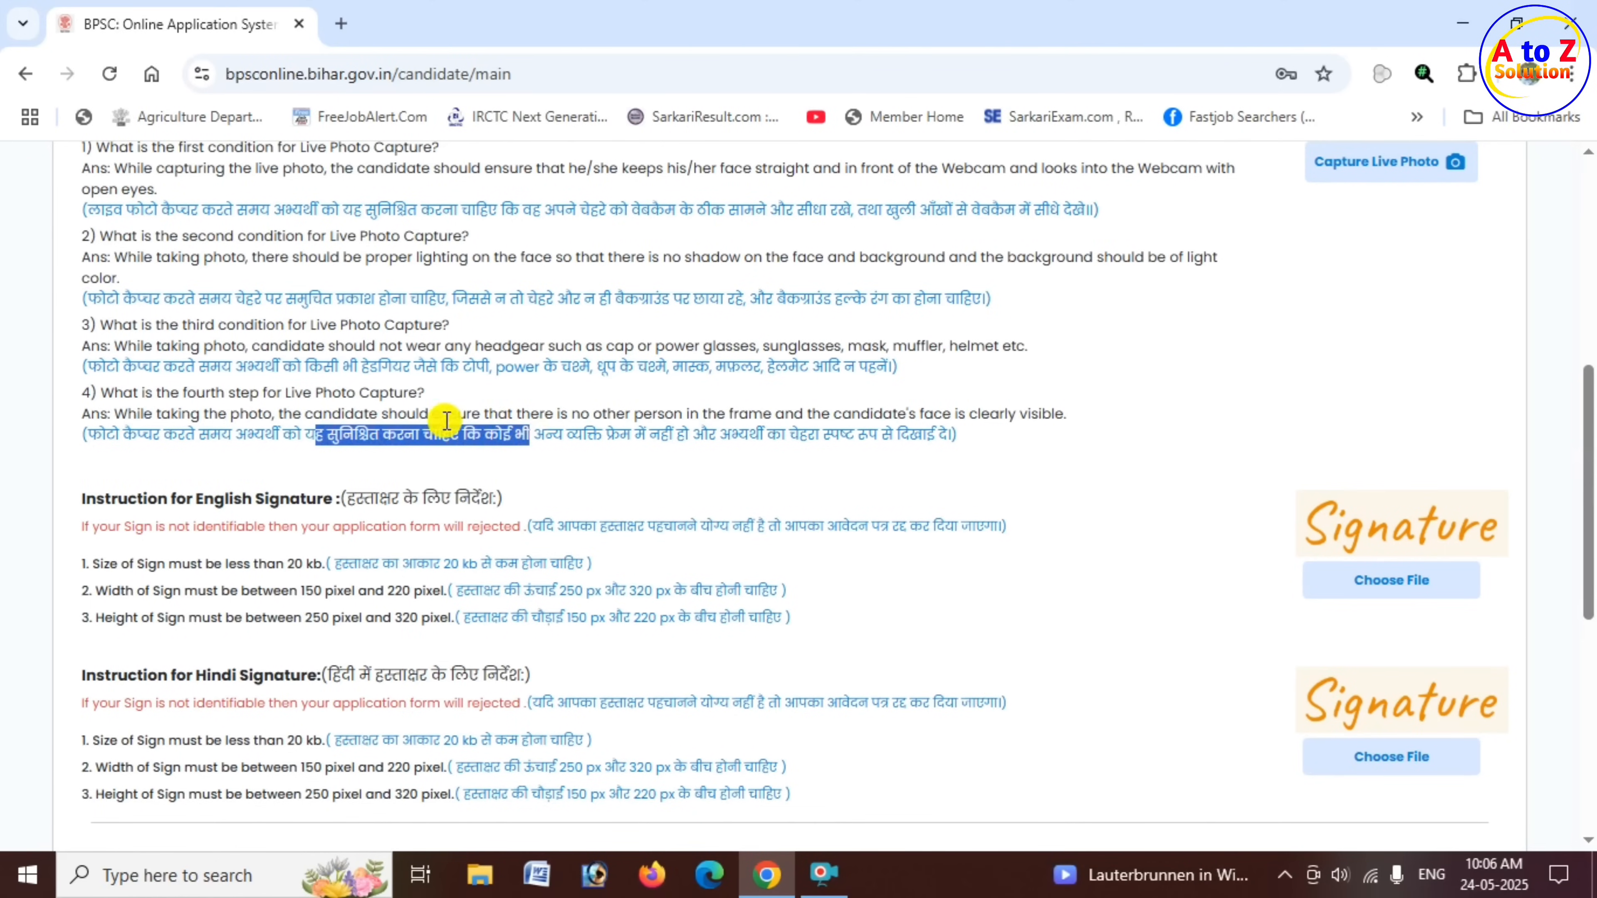
- Examine the English and Hindi signature instructions for the allowed file size, width and height
scroll(446, 420, down, 2)
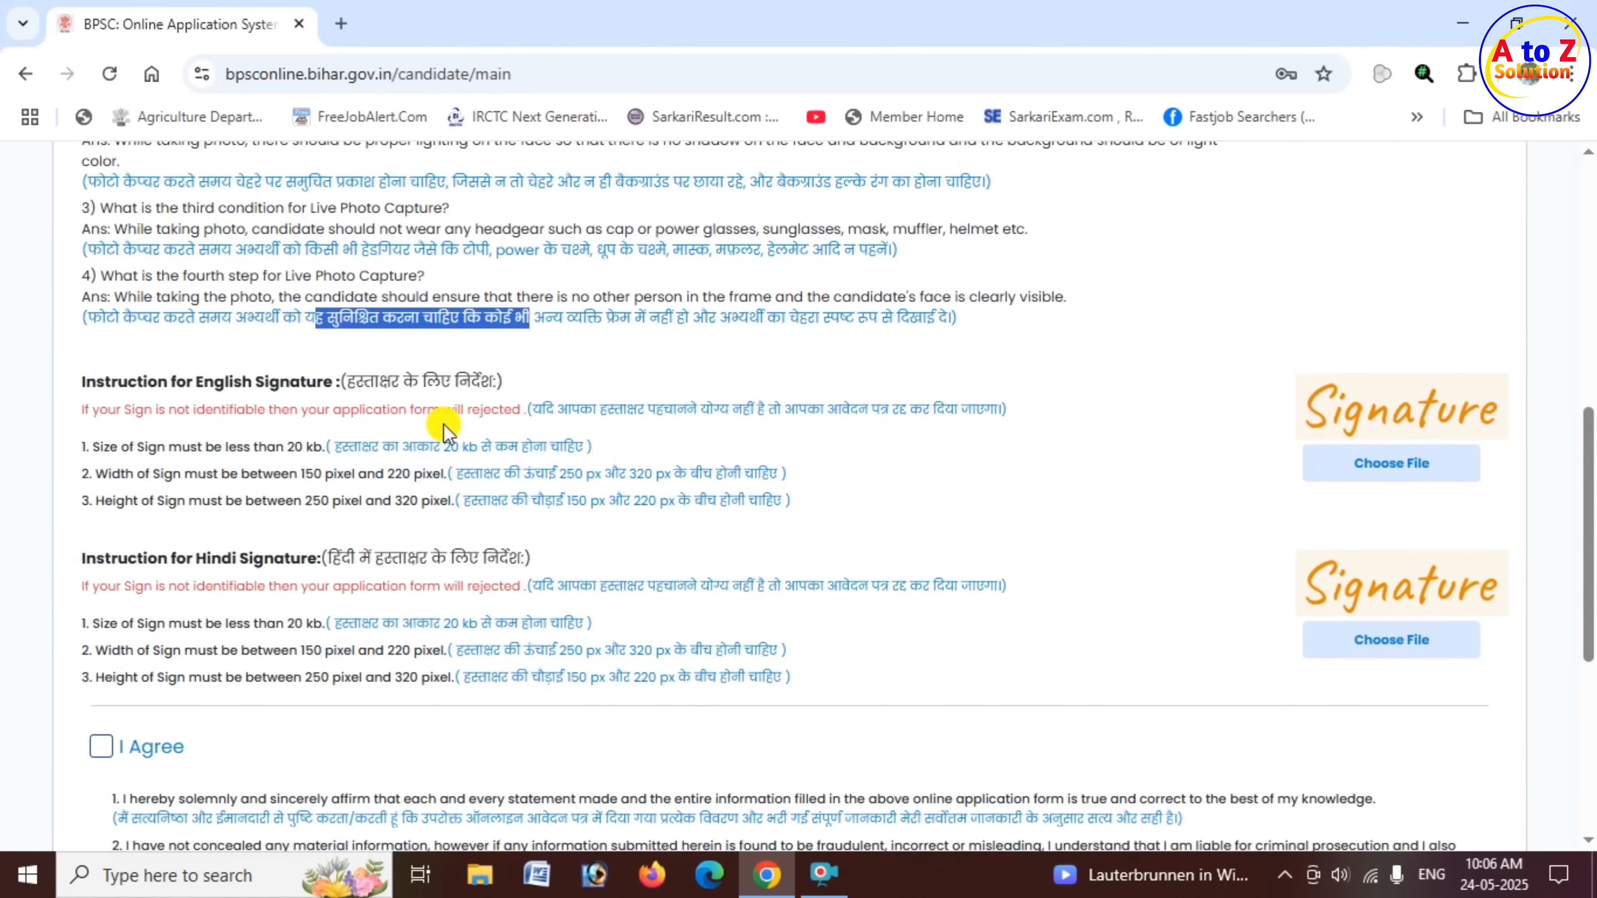
click(584, 376)
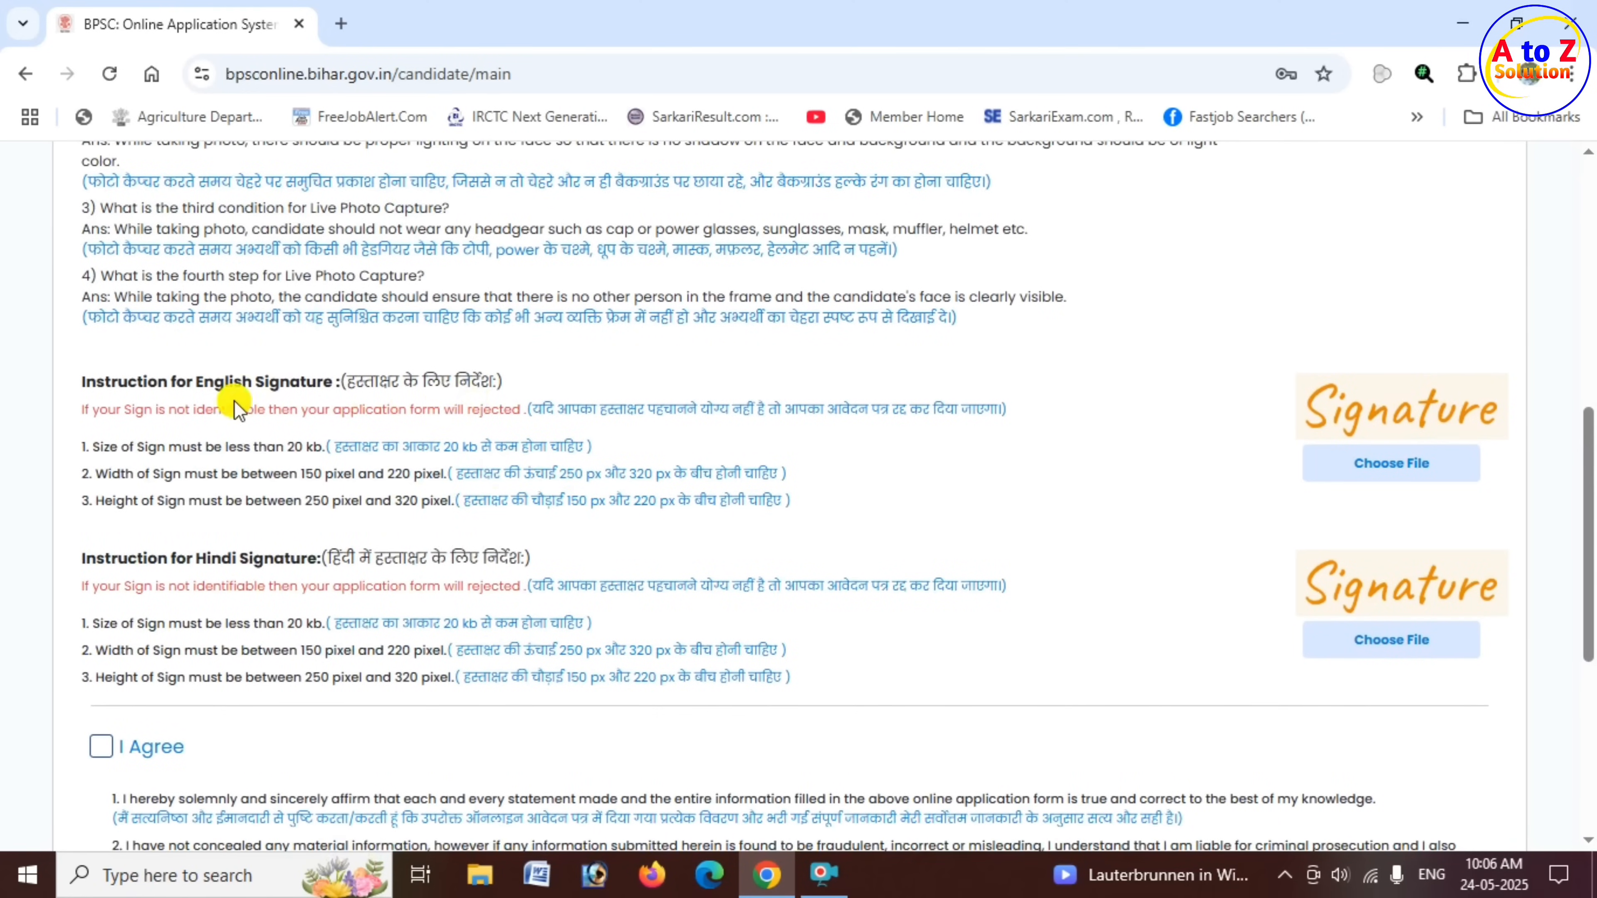
drag(195, 385, 343, 390)
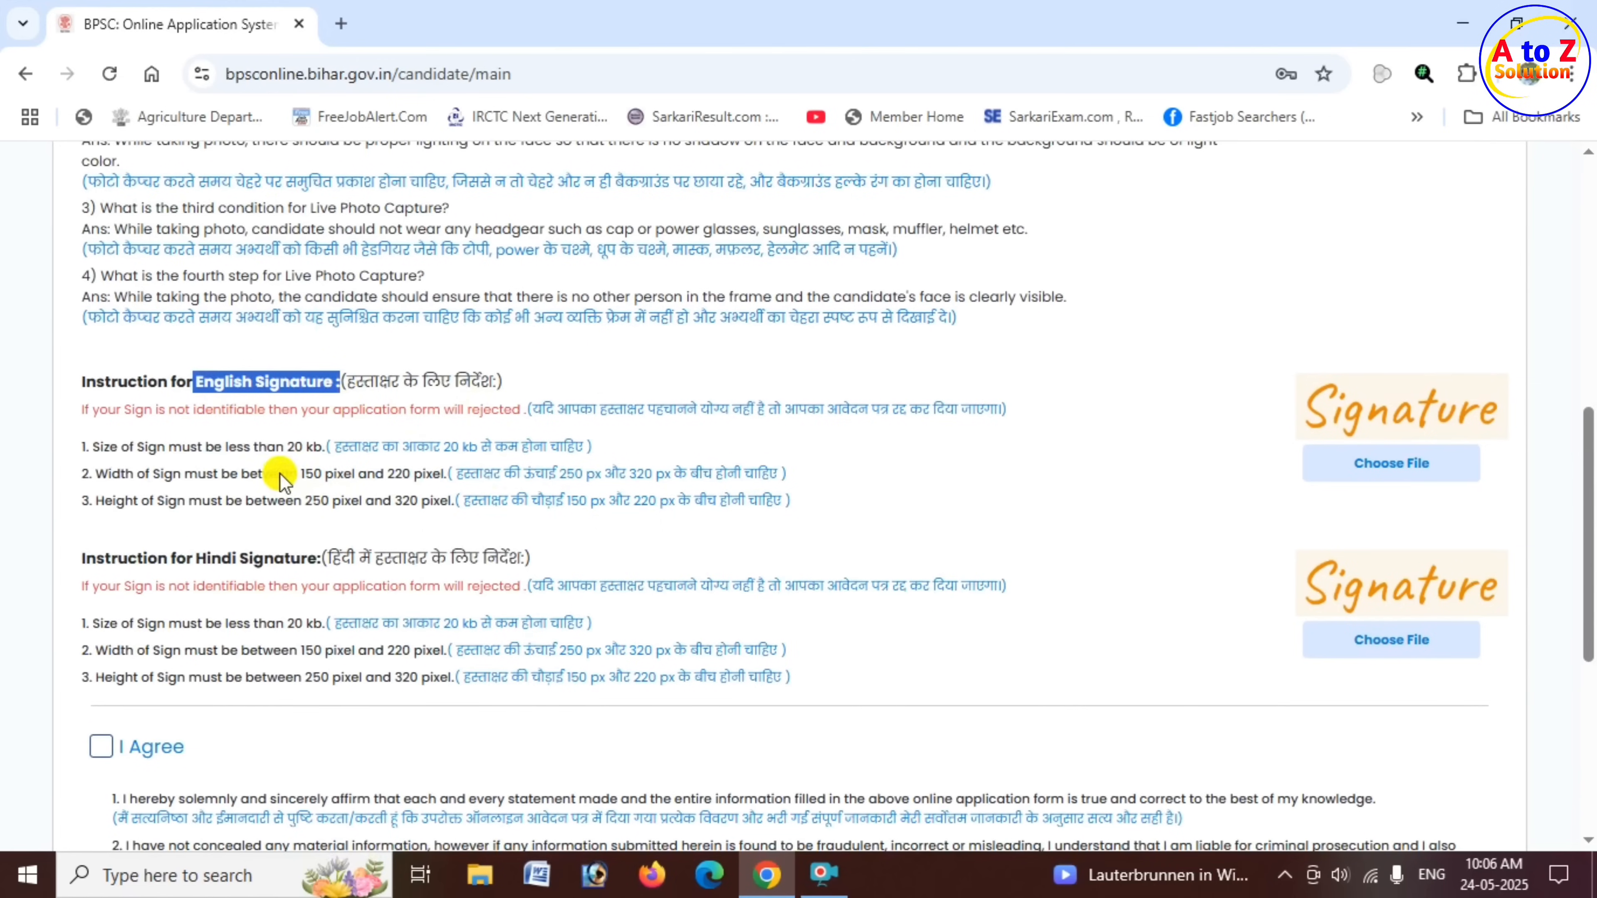
drag(278, 446, 305, 448)
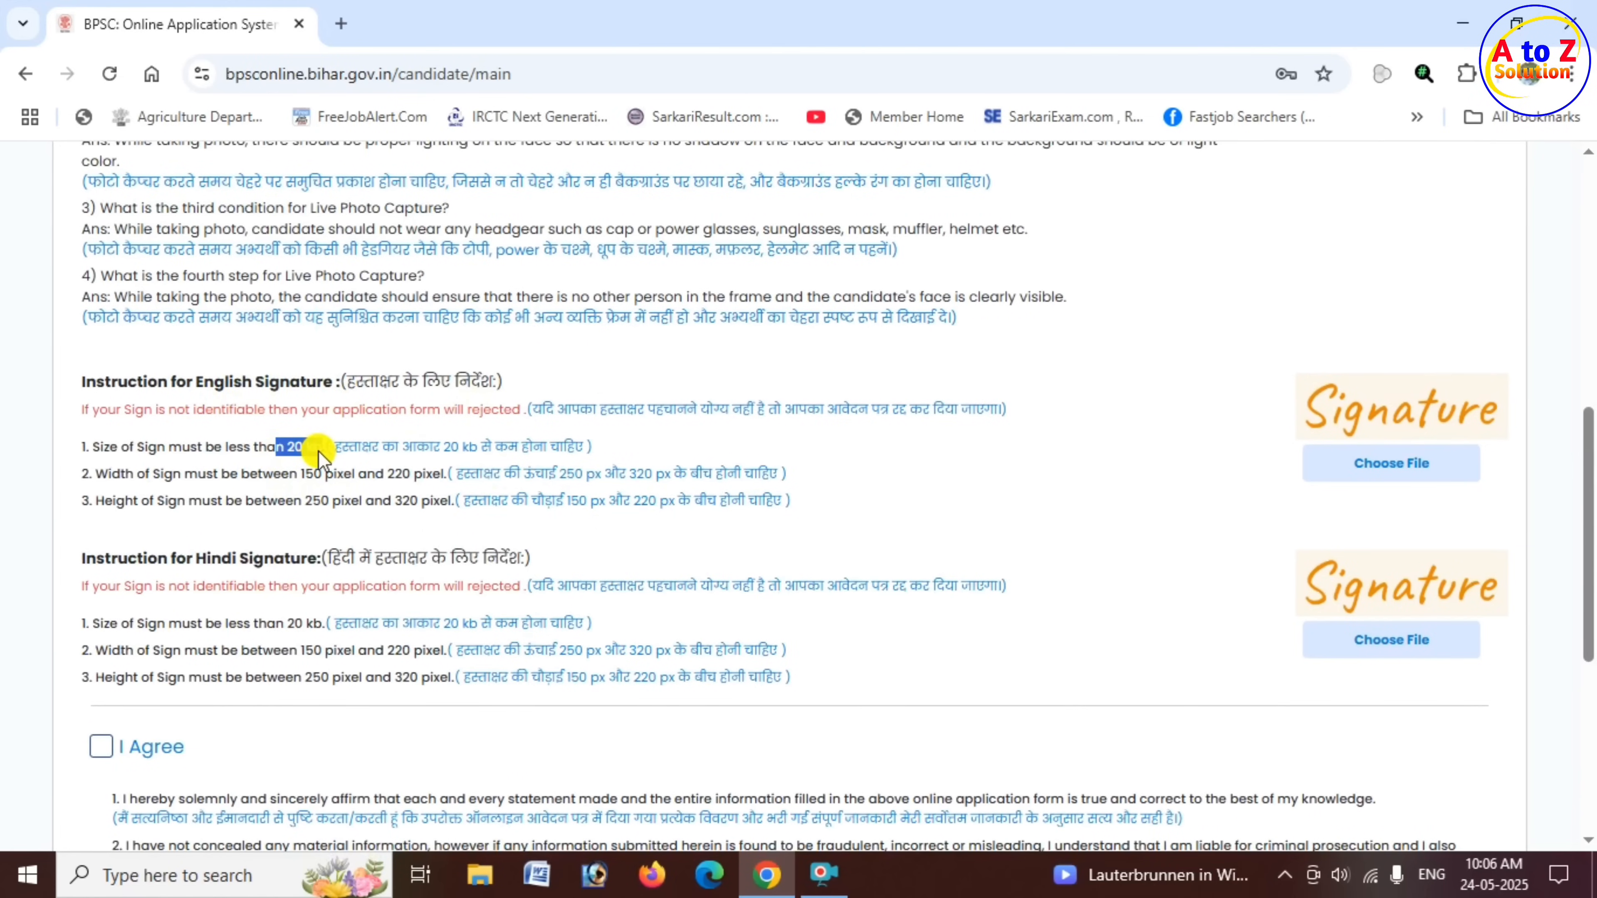
click(233, 493)
drag(108, 476, 450, 485)
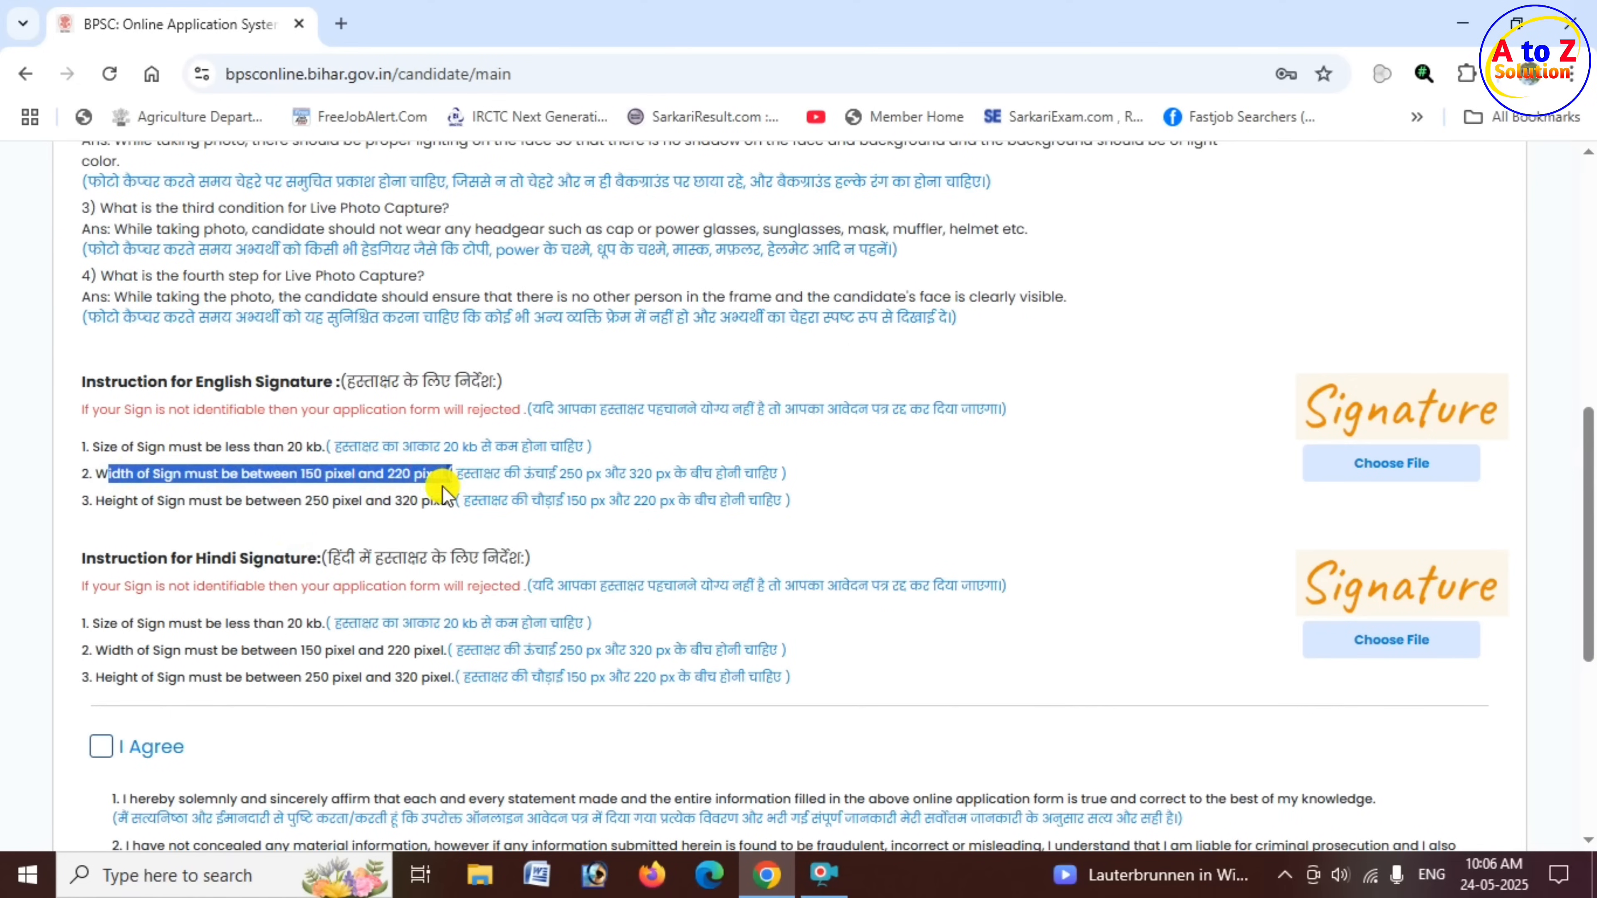
drag(202, 500, 456, 506)
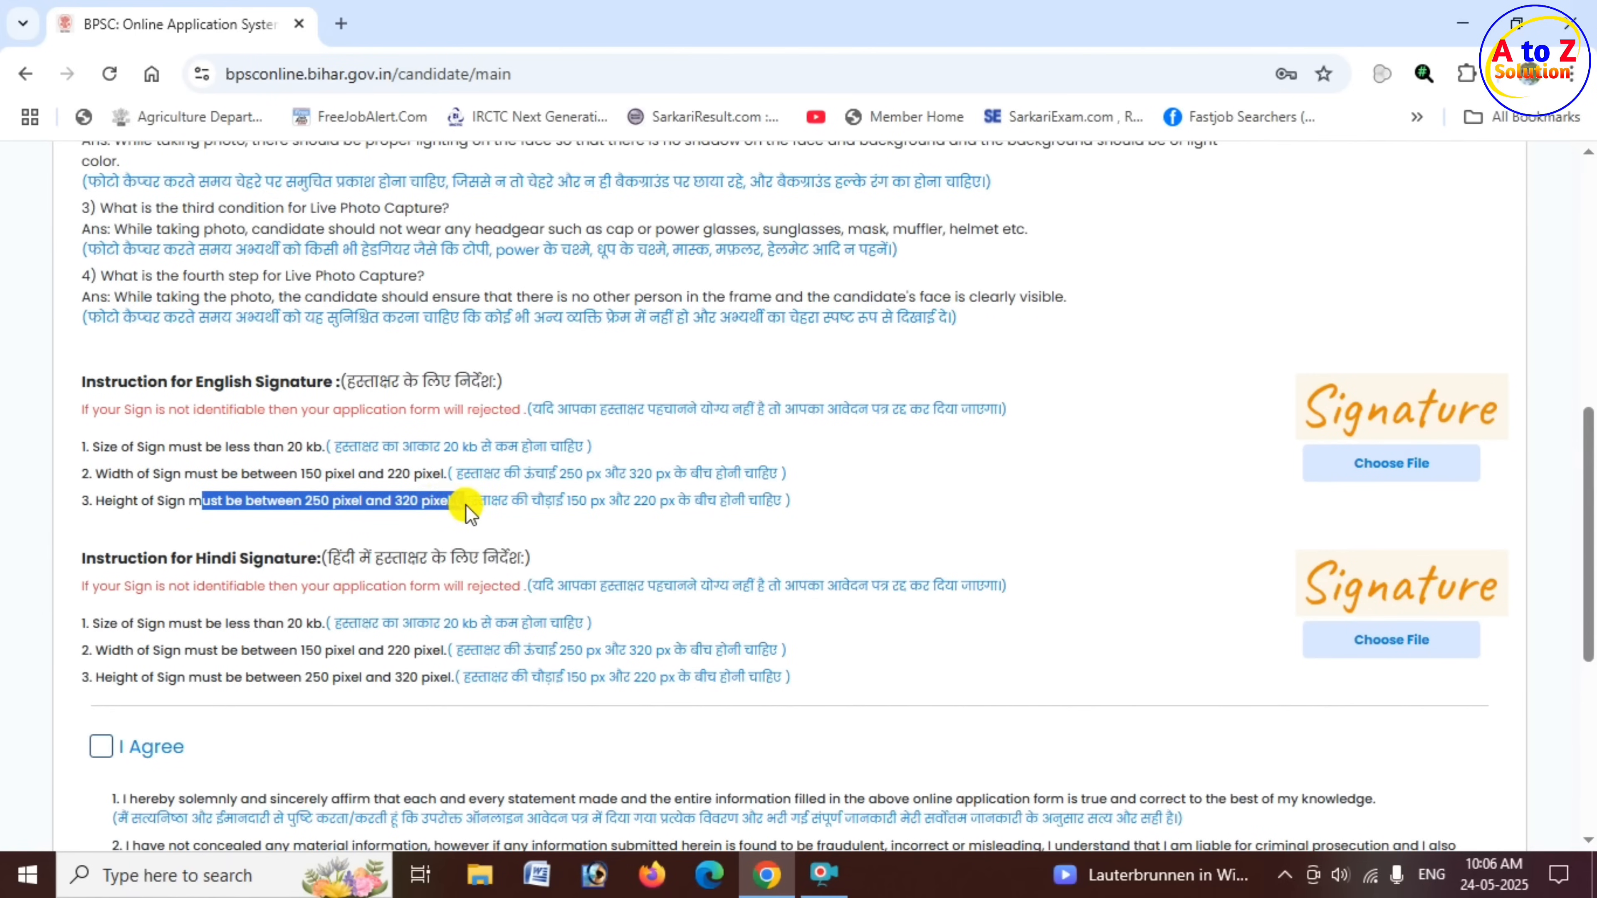
scroll(635, 509, down, 2)
mouse_move(136, 441)
mouse_down()
mouse_move(296, 451)
mouse_move(316, 469)
mouse_up()
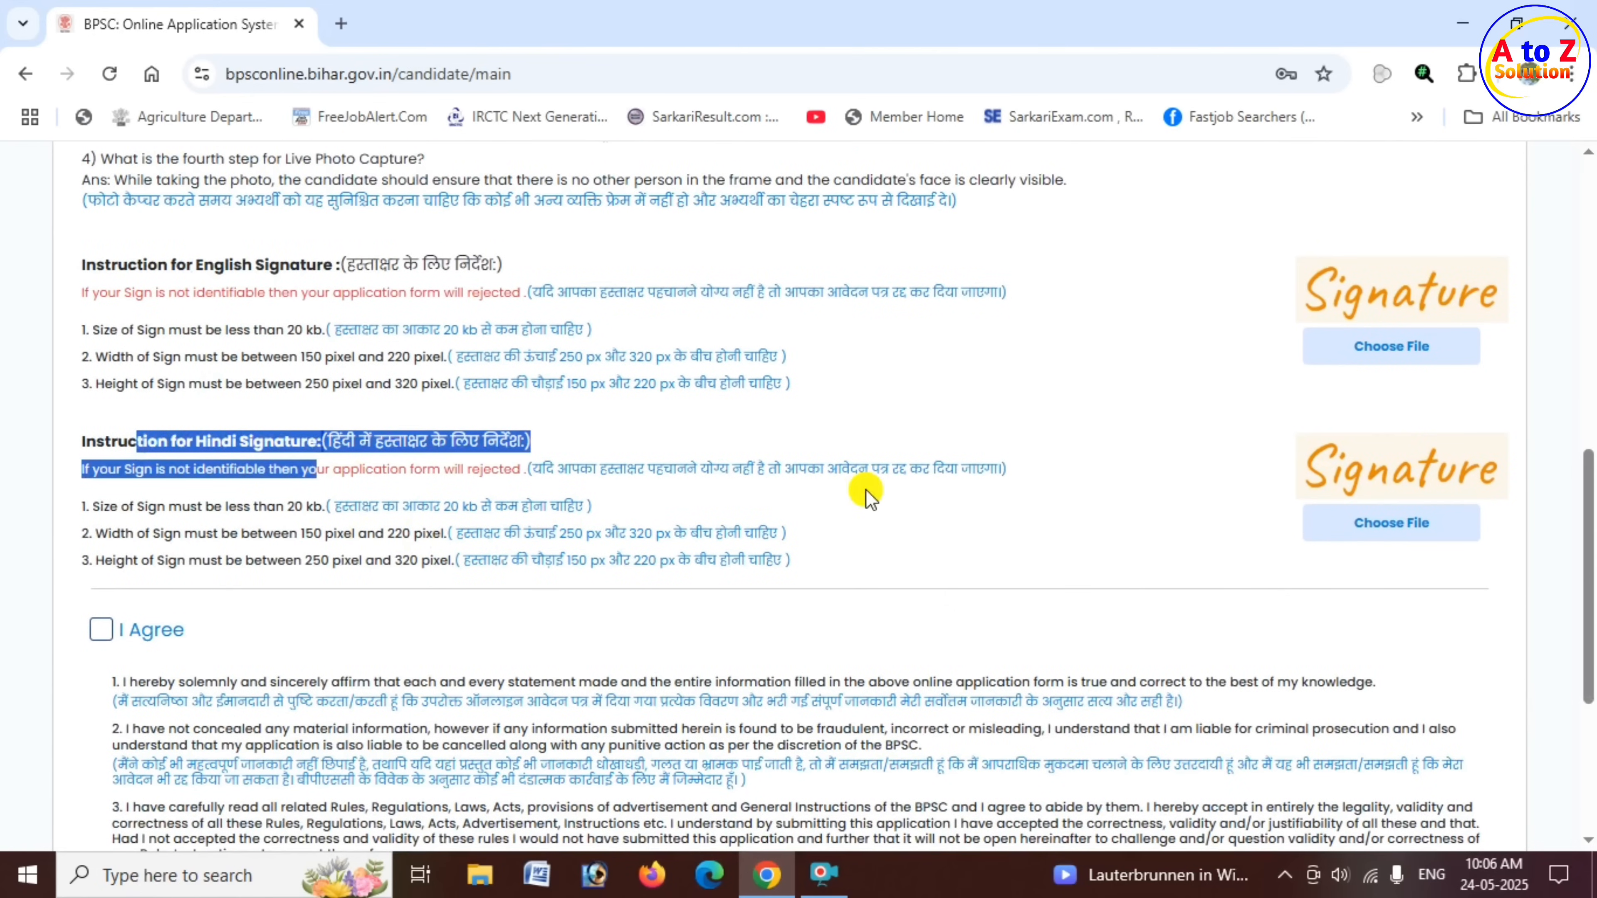
- Start the live photo capture for the candidate in the Photo and Signature section
scroll(869, 494, up, 2)
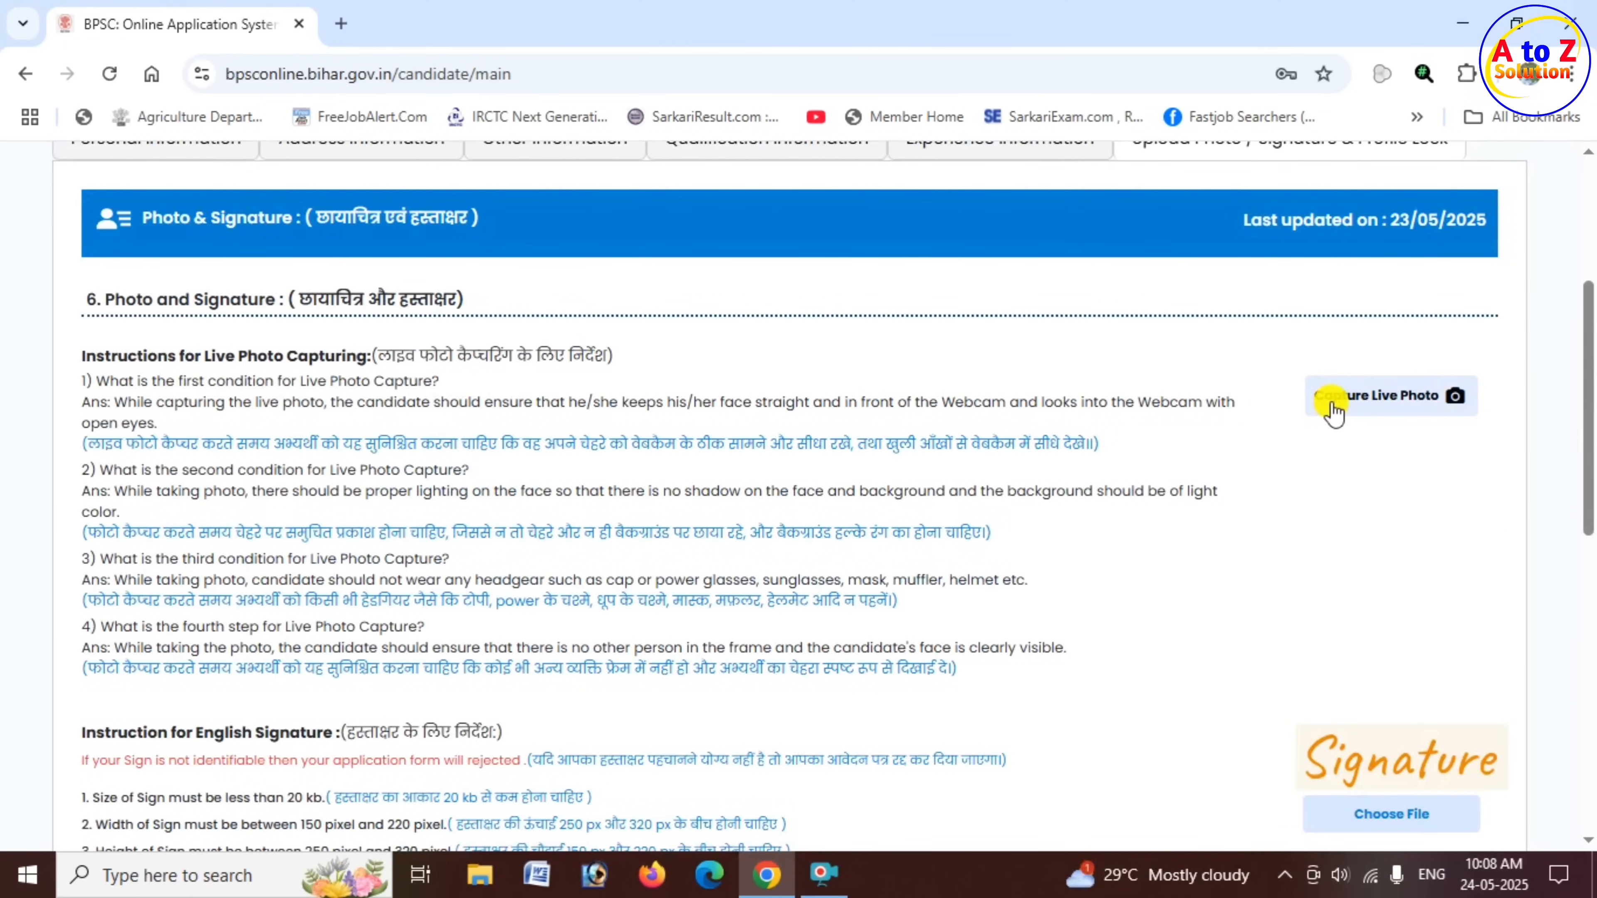
click(1386, 408)
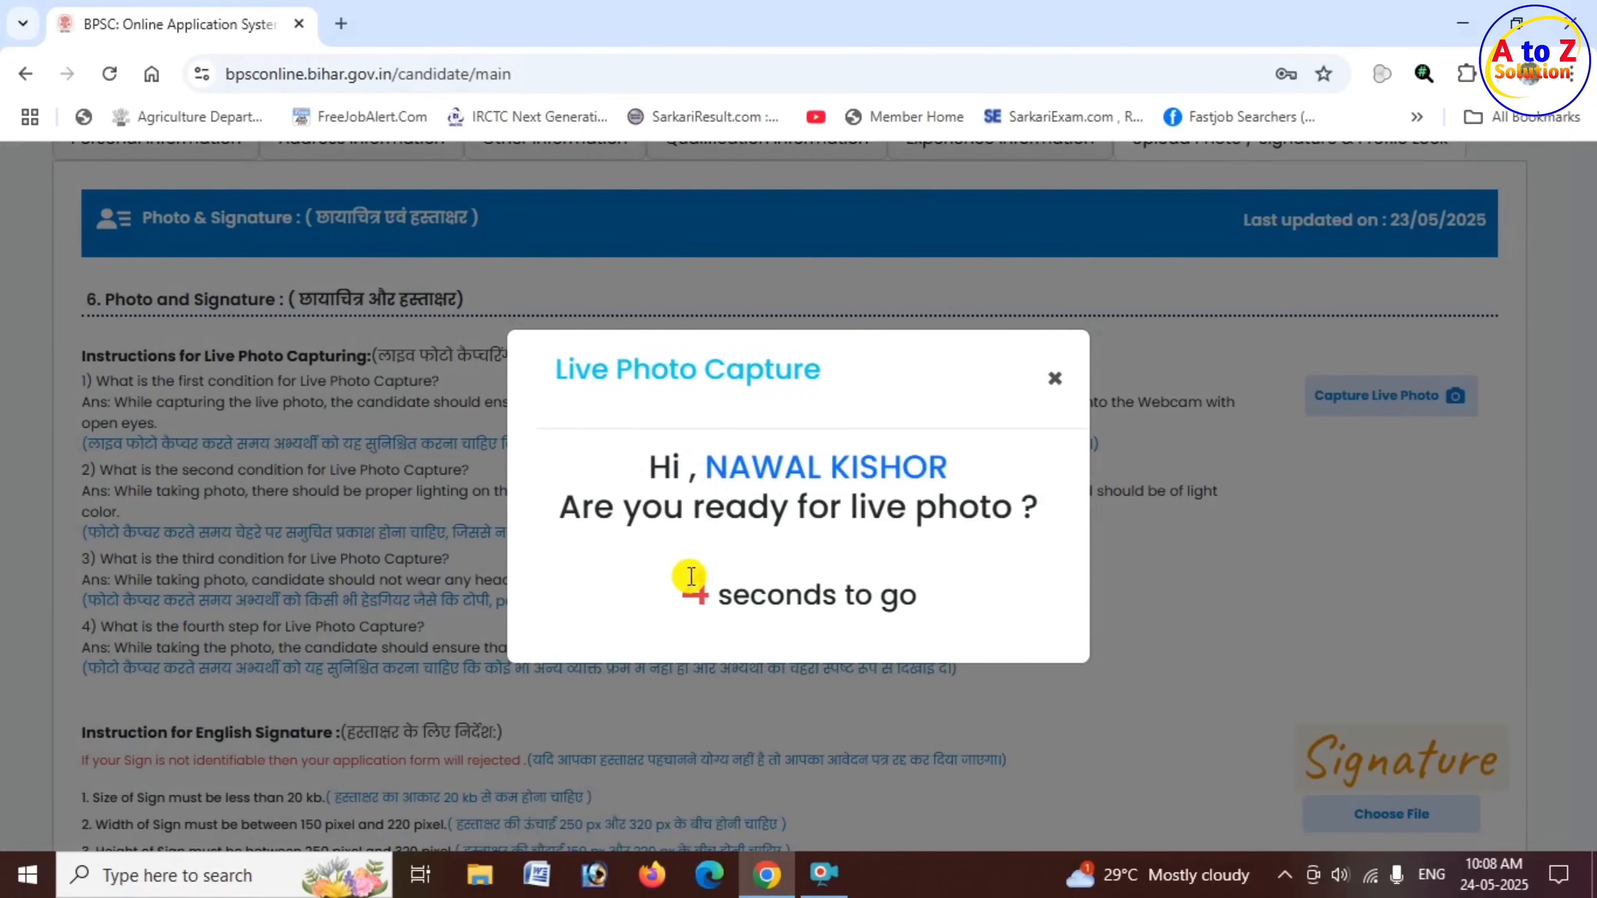
drag(684, 588, 933, 598)
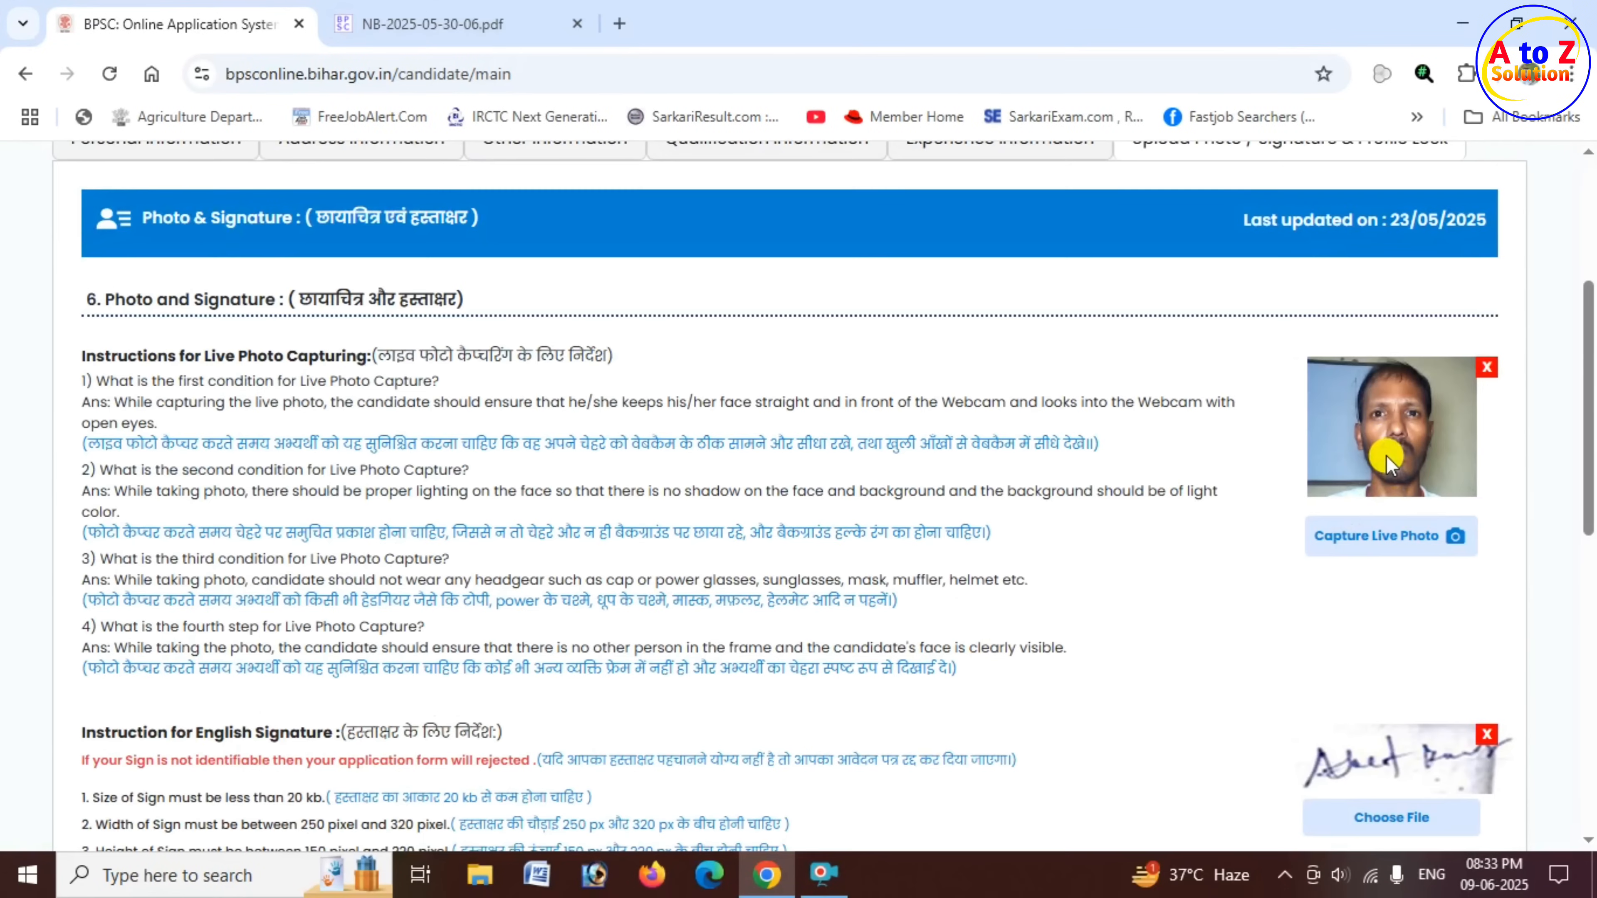
- Check the uploaded photo, signatures and ticked declaration, and submit and lock the profile, confirming the OTR entries
scroll(1264, 629, down, 5)
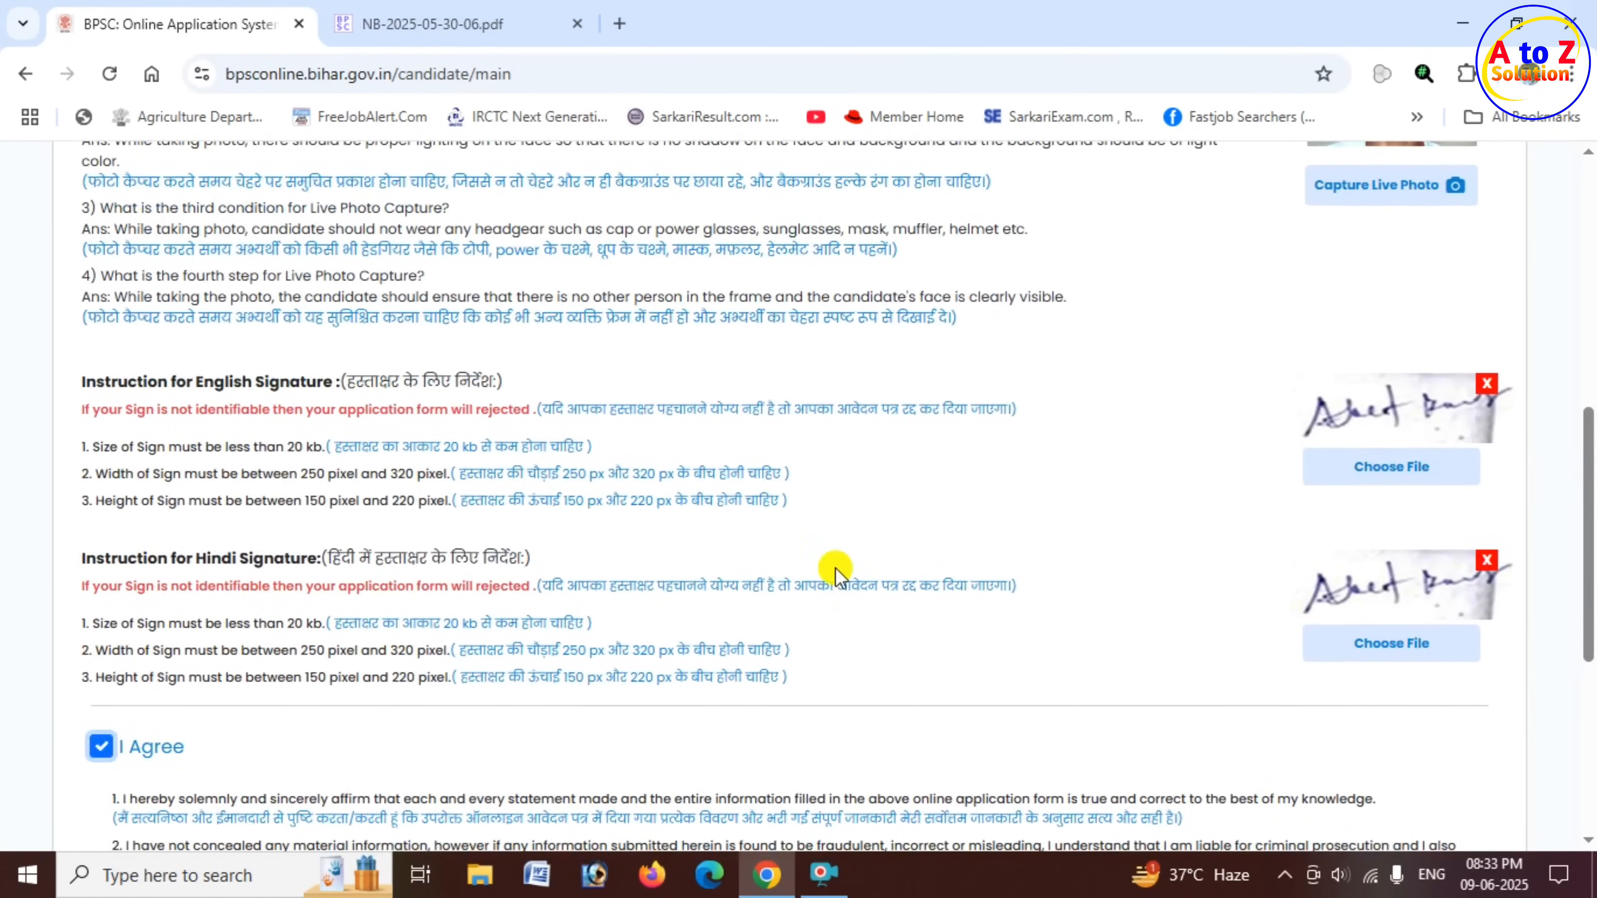
scroll(817, 572, down, 3)
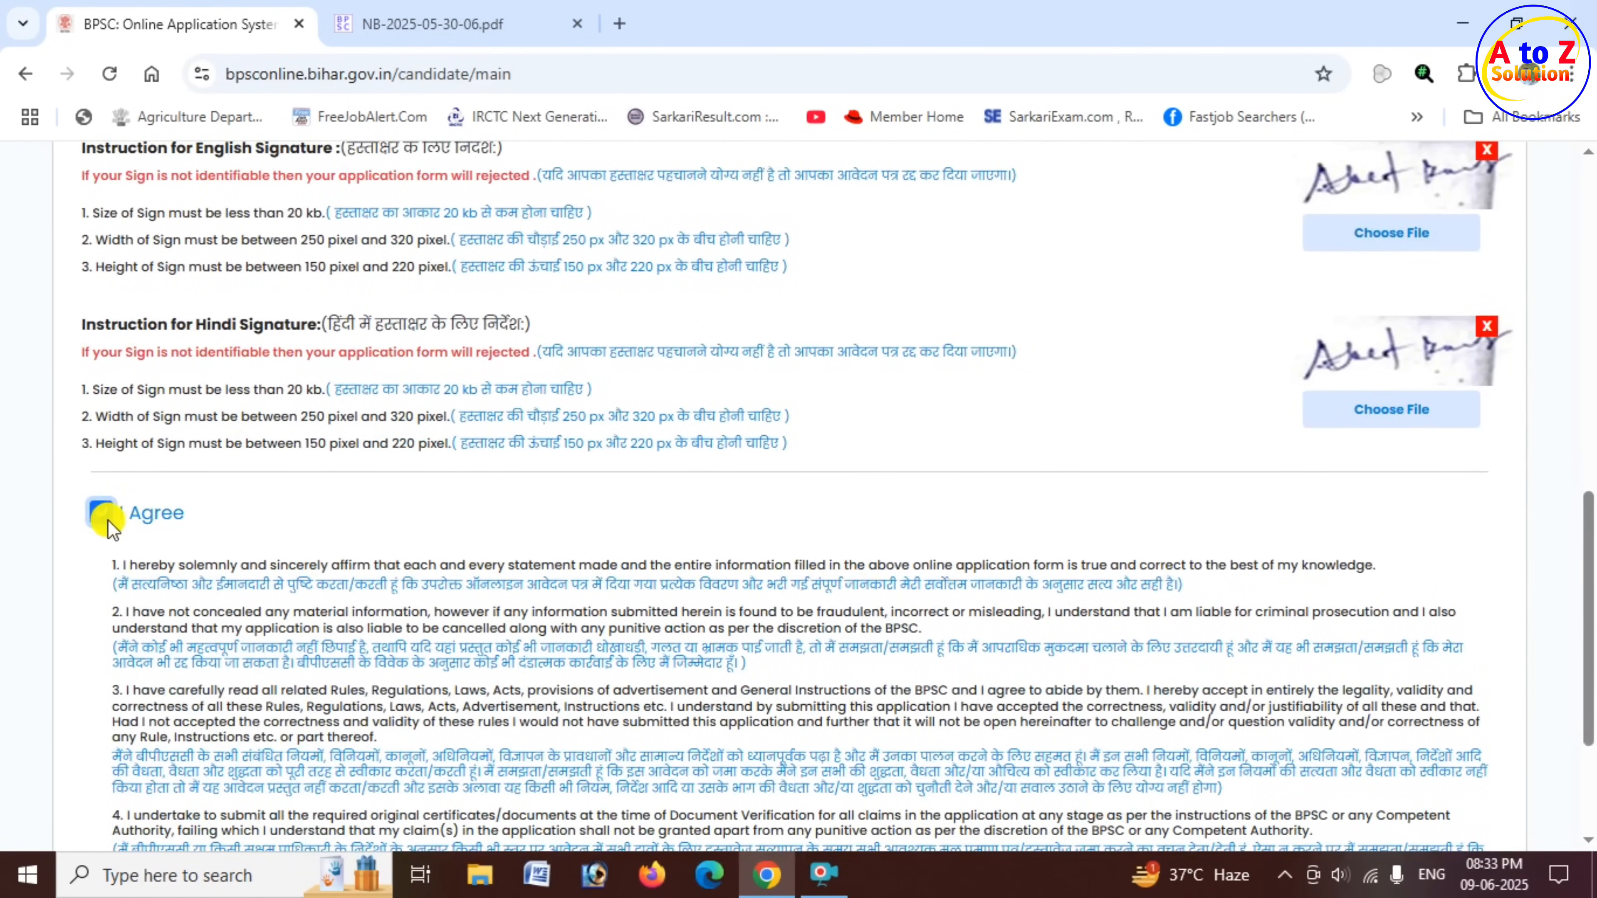
scroll(560, 499, down, 3)
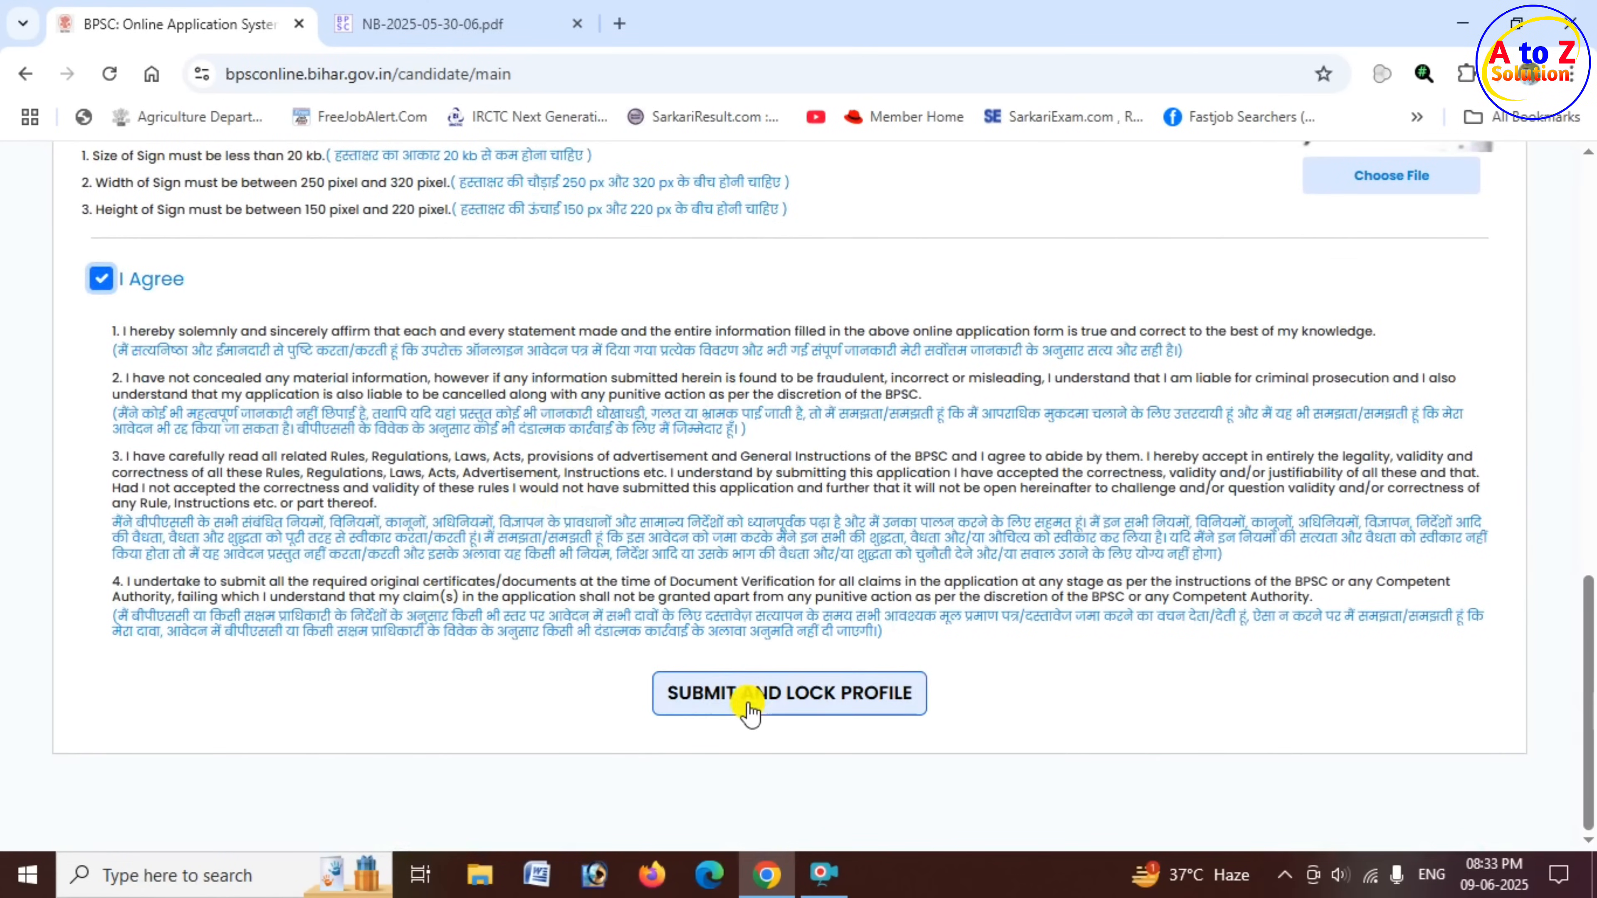
click(817, 703)
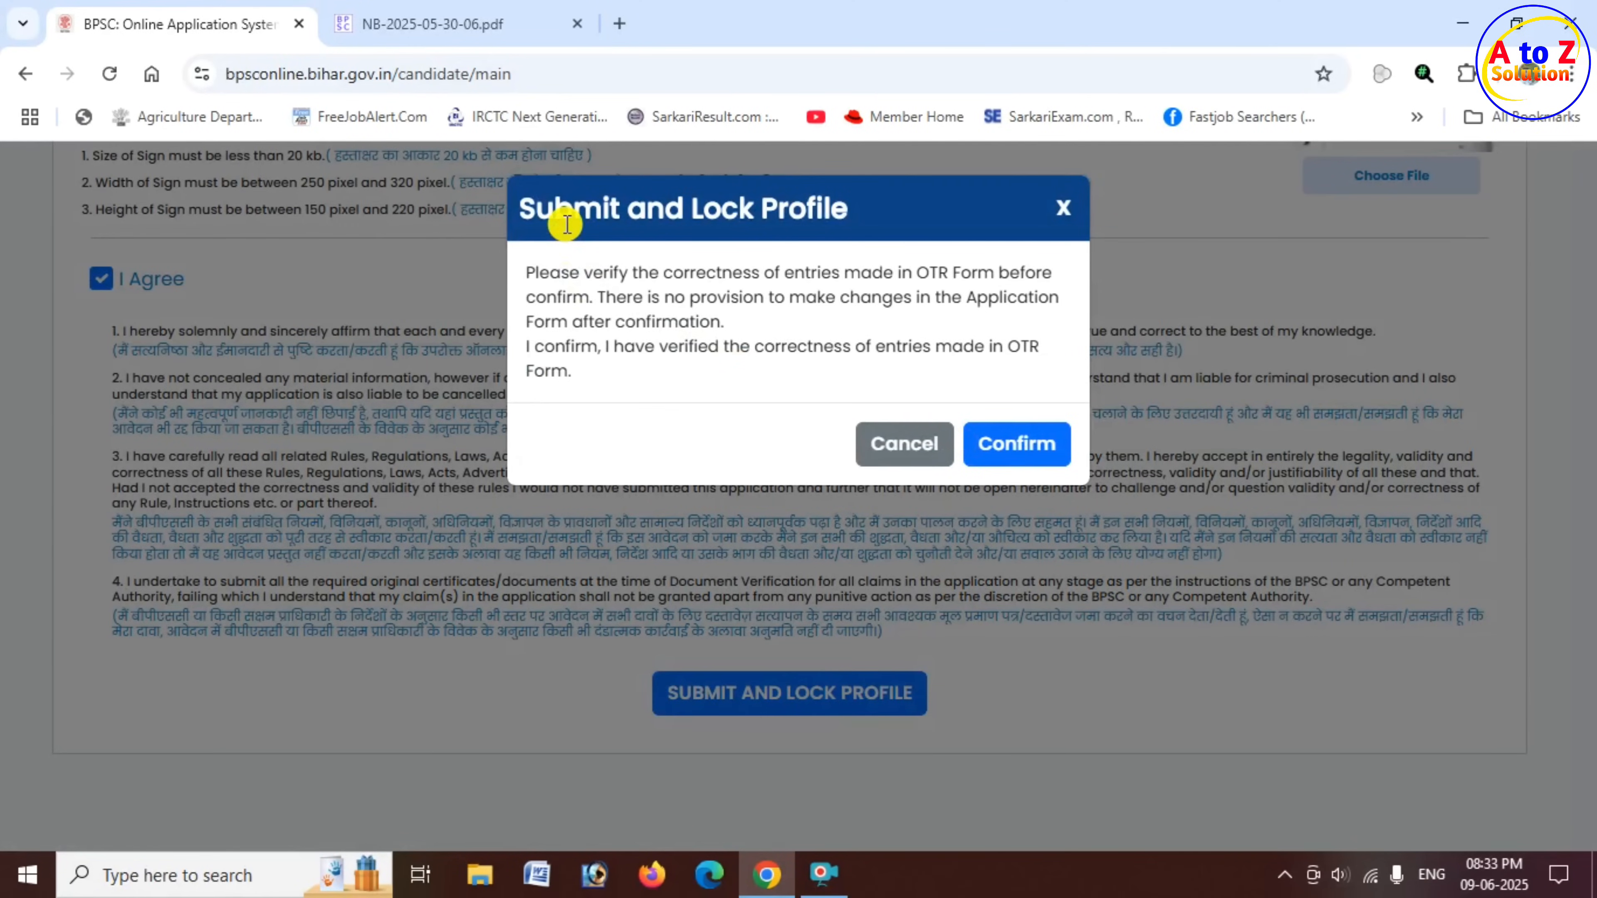
drag(572, 217, 833, 217)
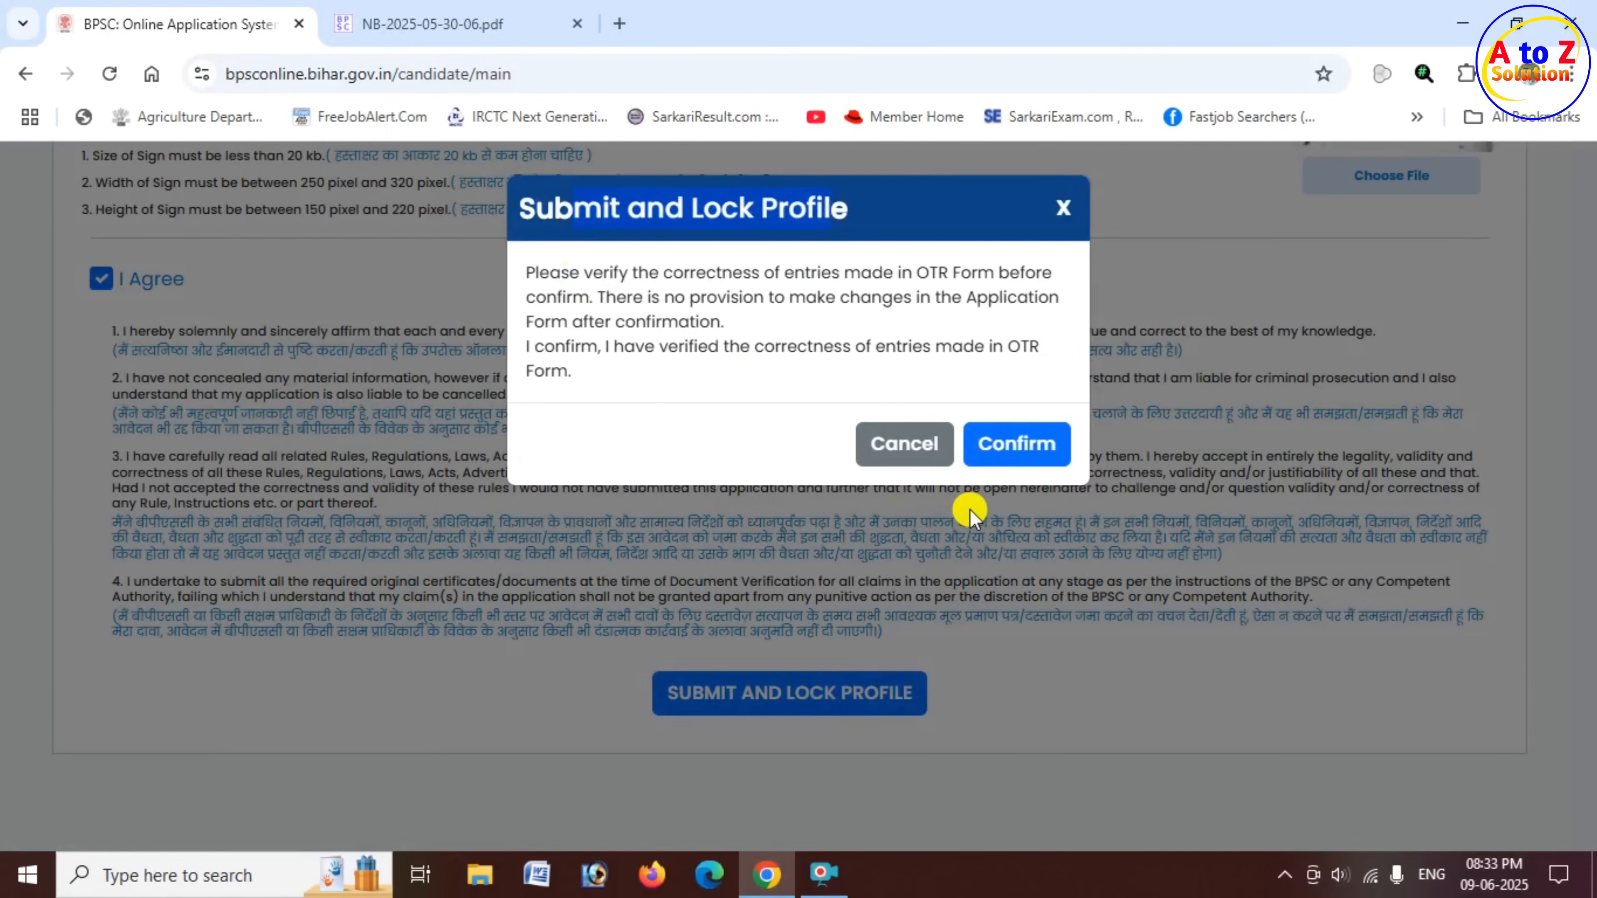
click(1033, 463)
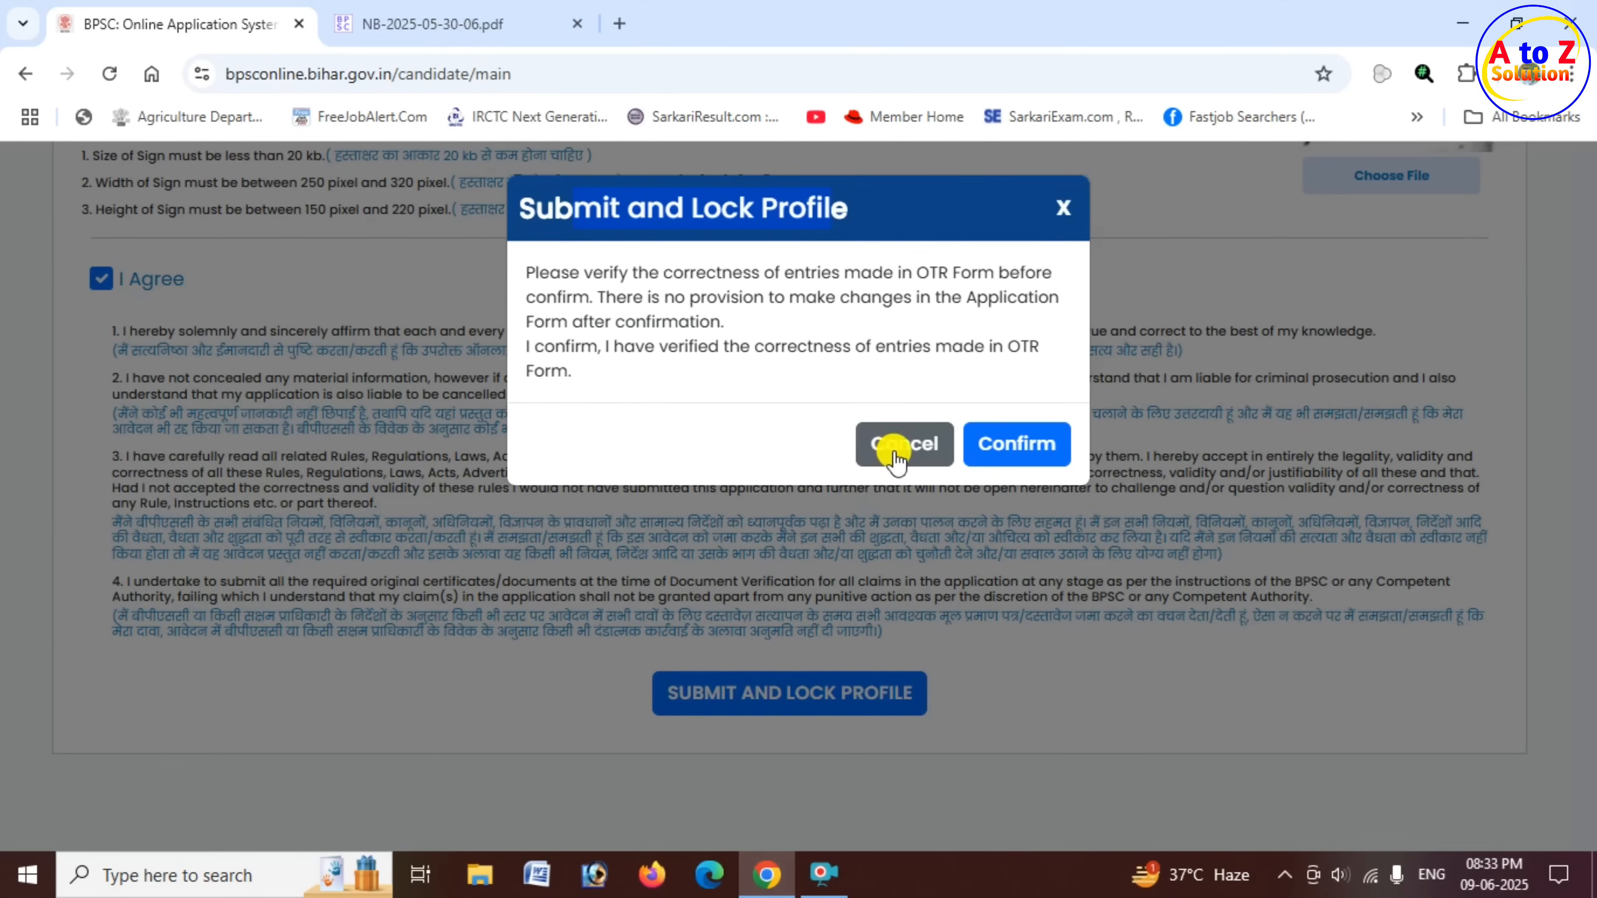
click(1024, 465)
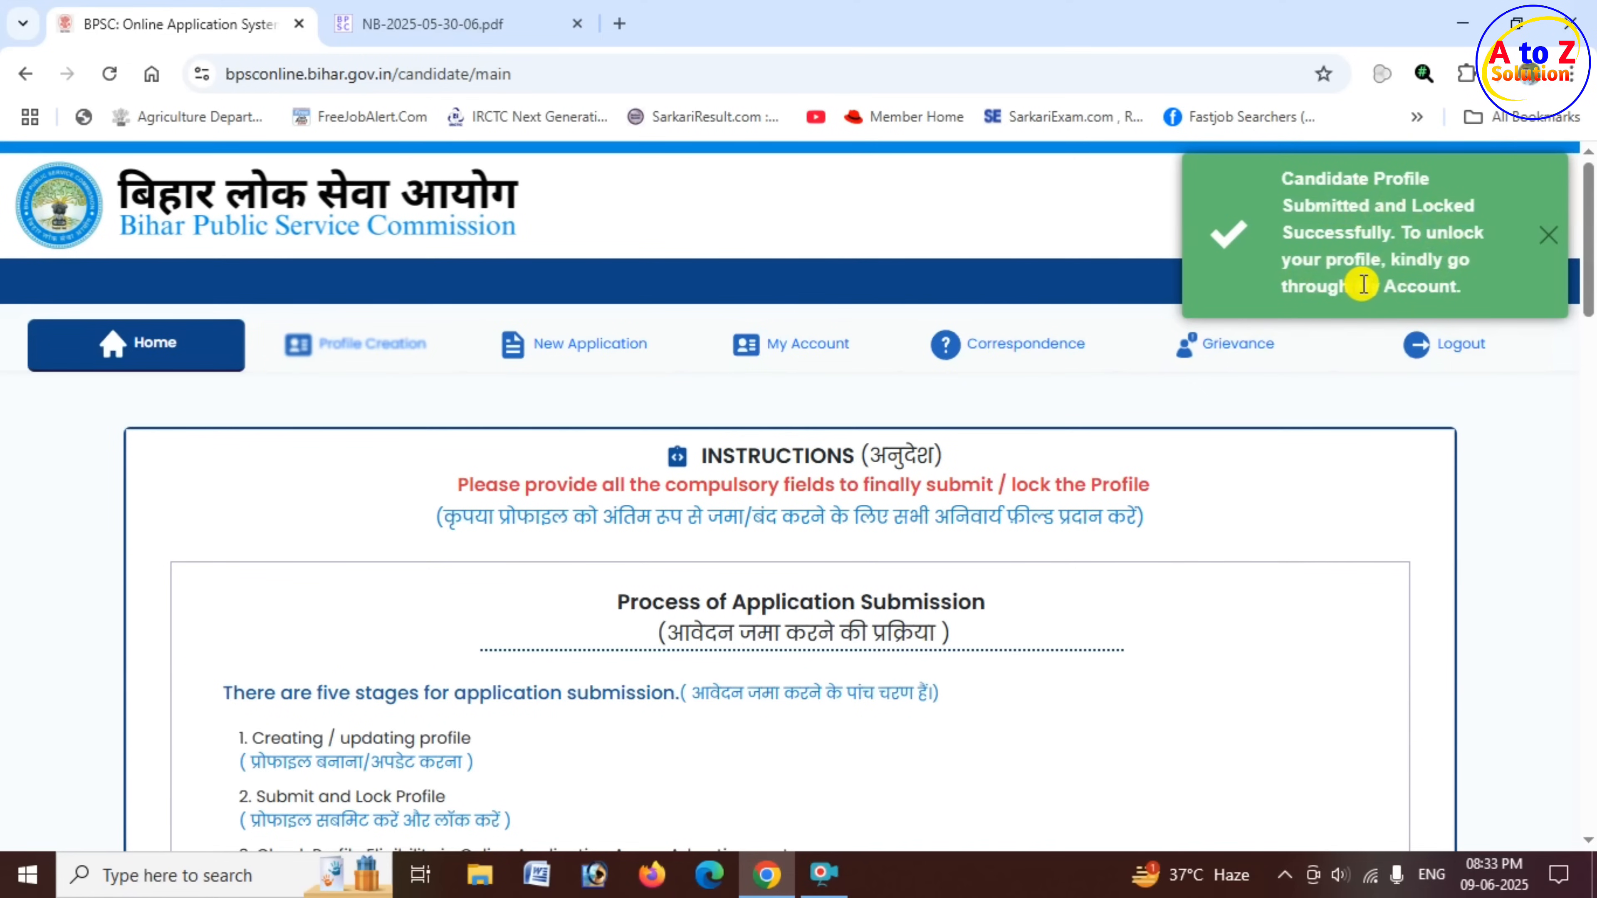
click(1550, 242)
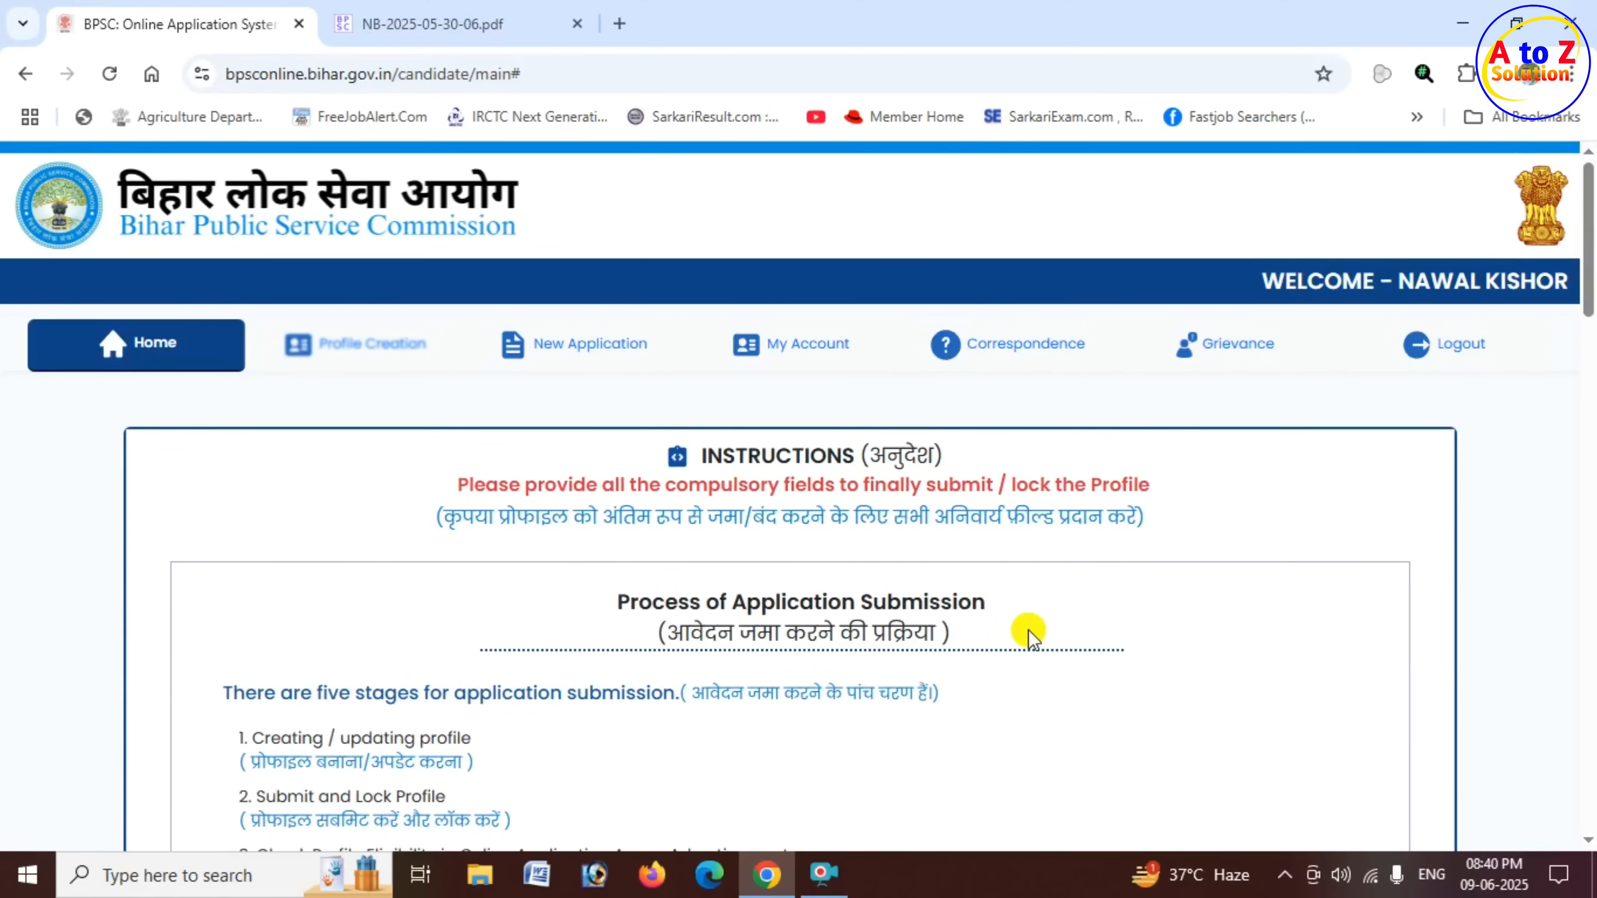
- Open the full candidate profile from My Account and review its details
click(806, 358)
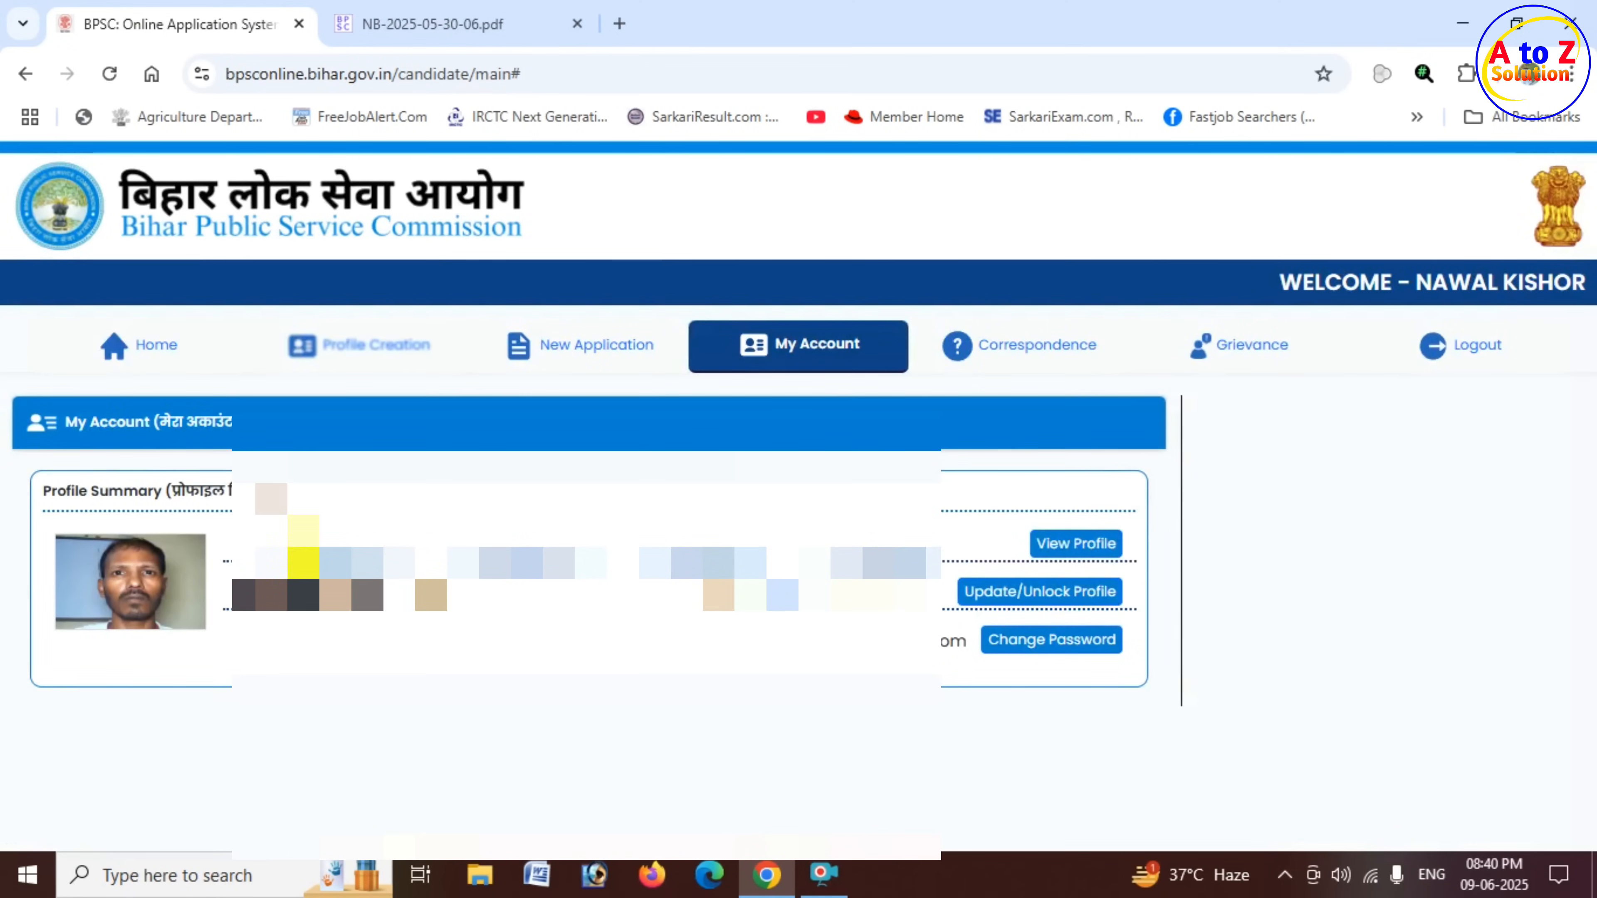
drag(81, 490, 318, 496)
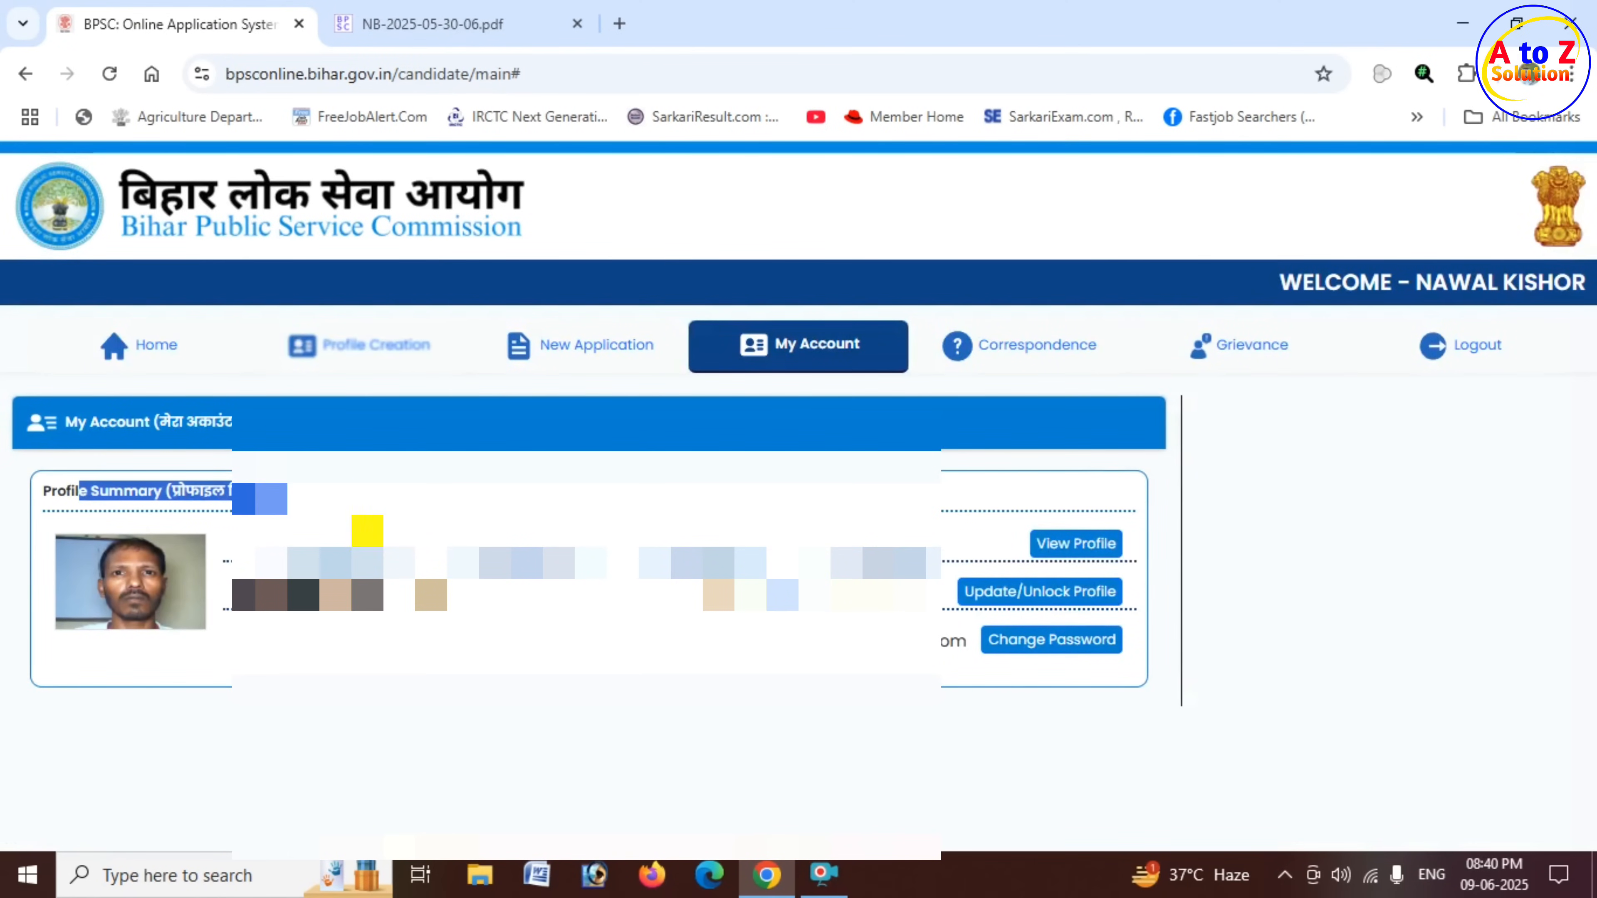
click(1062, 545)
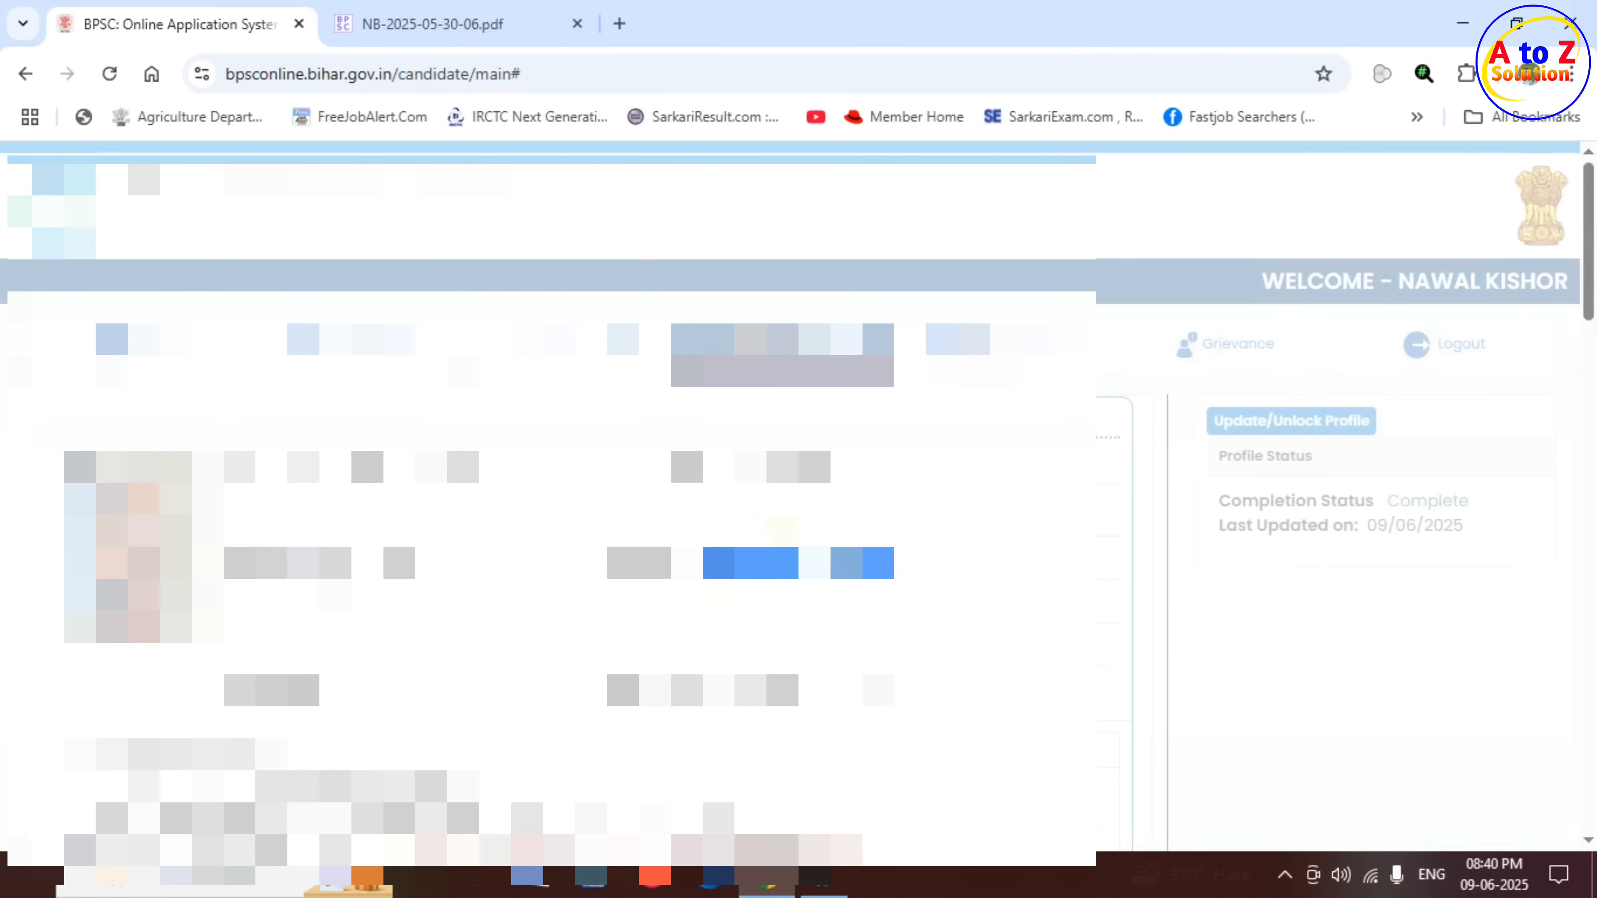
scroll(566, 503, down, 15)
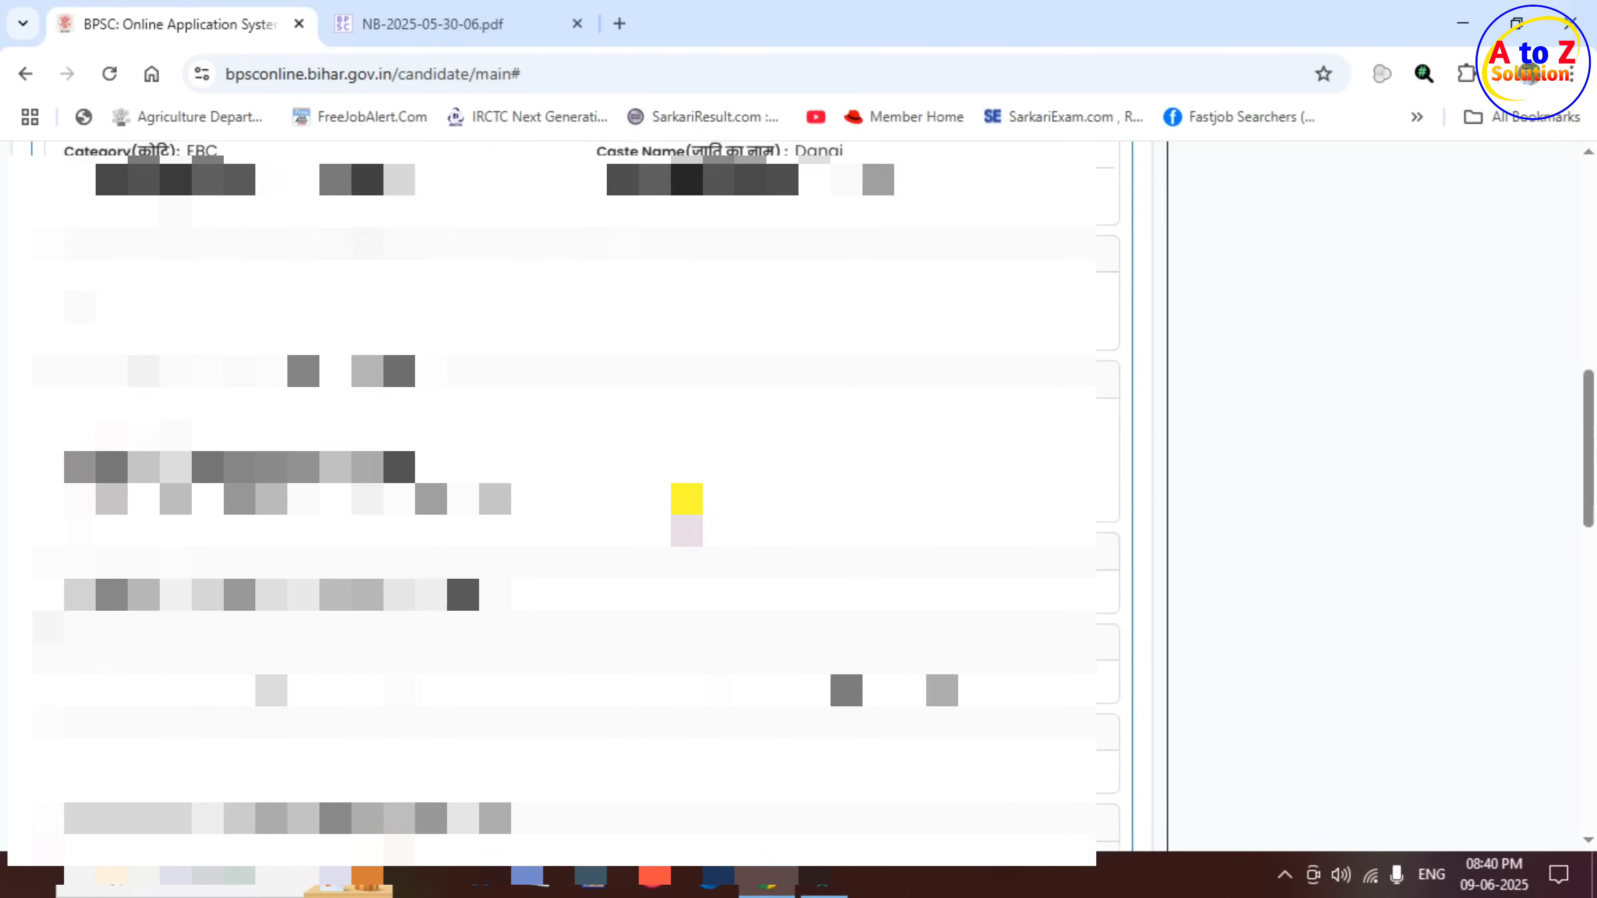
scroll(686, 498, down, 6)
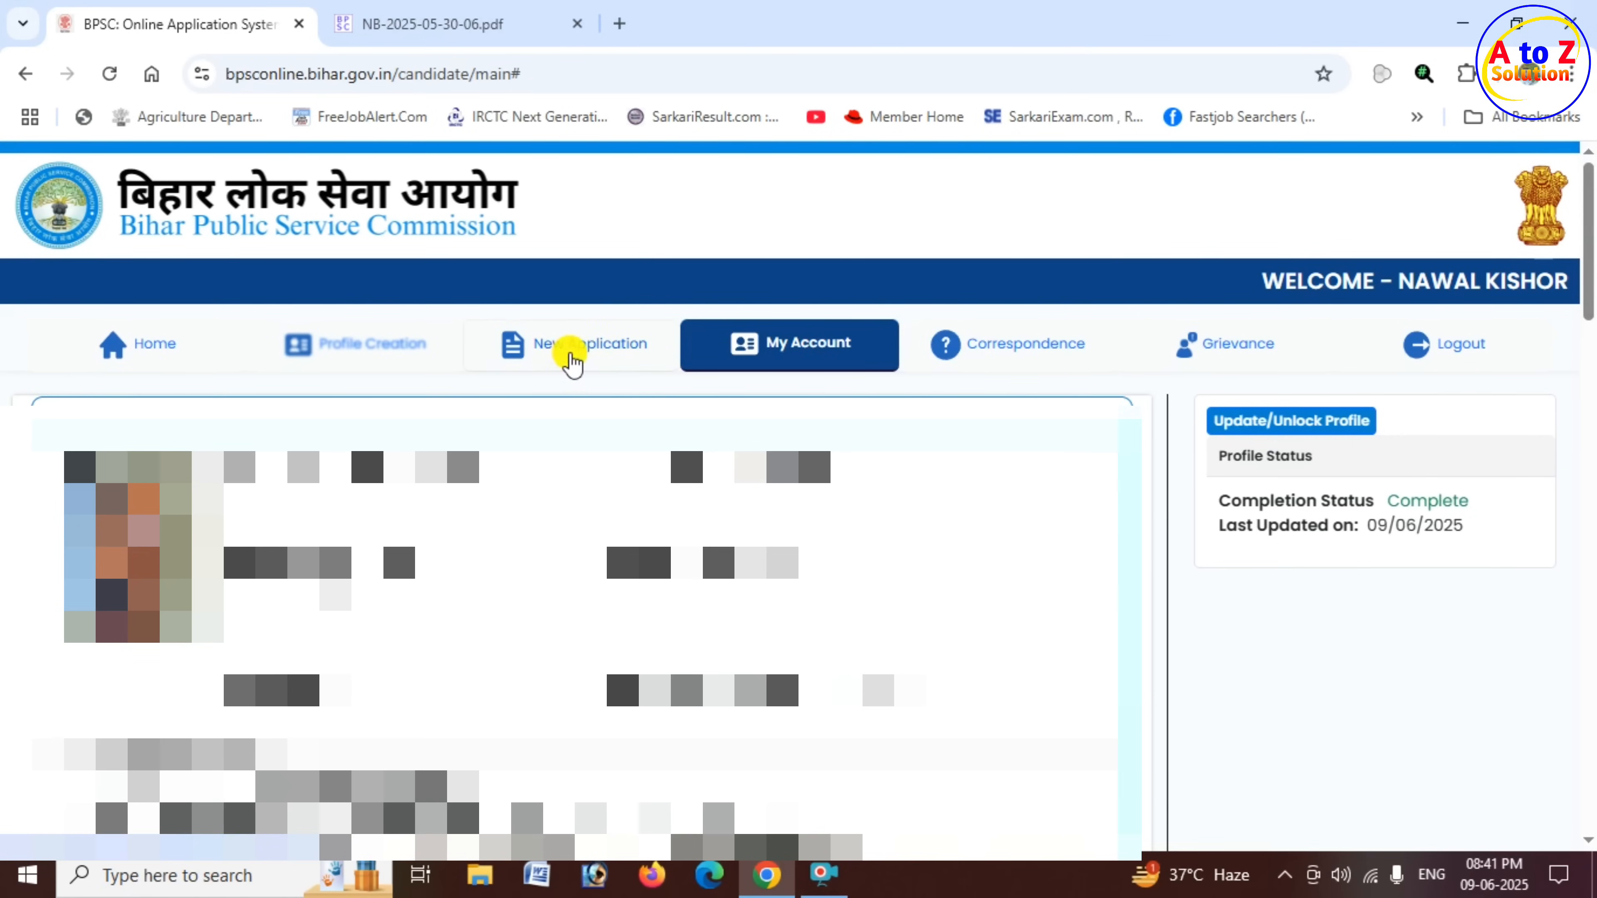
- Open the New Application entry for advertisement 71st CCE / 2025, Integrated 71st Combined (Preliminary) Competitive Examination
click(584, 353)
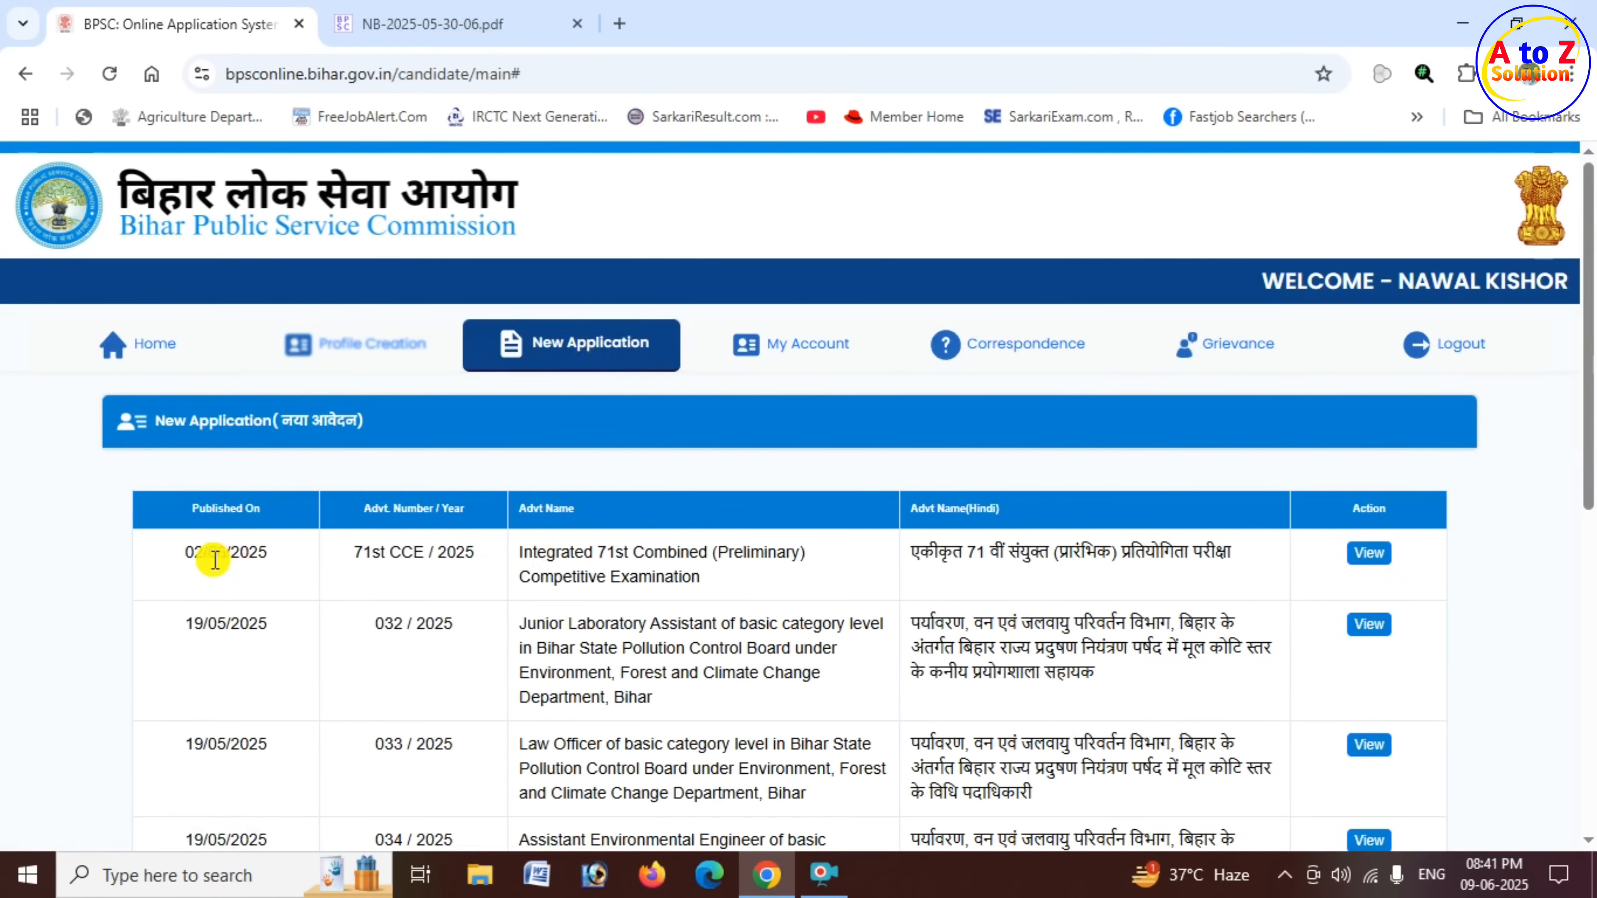
drag(356, 552, 508, 571)
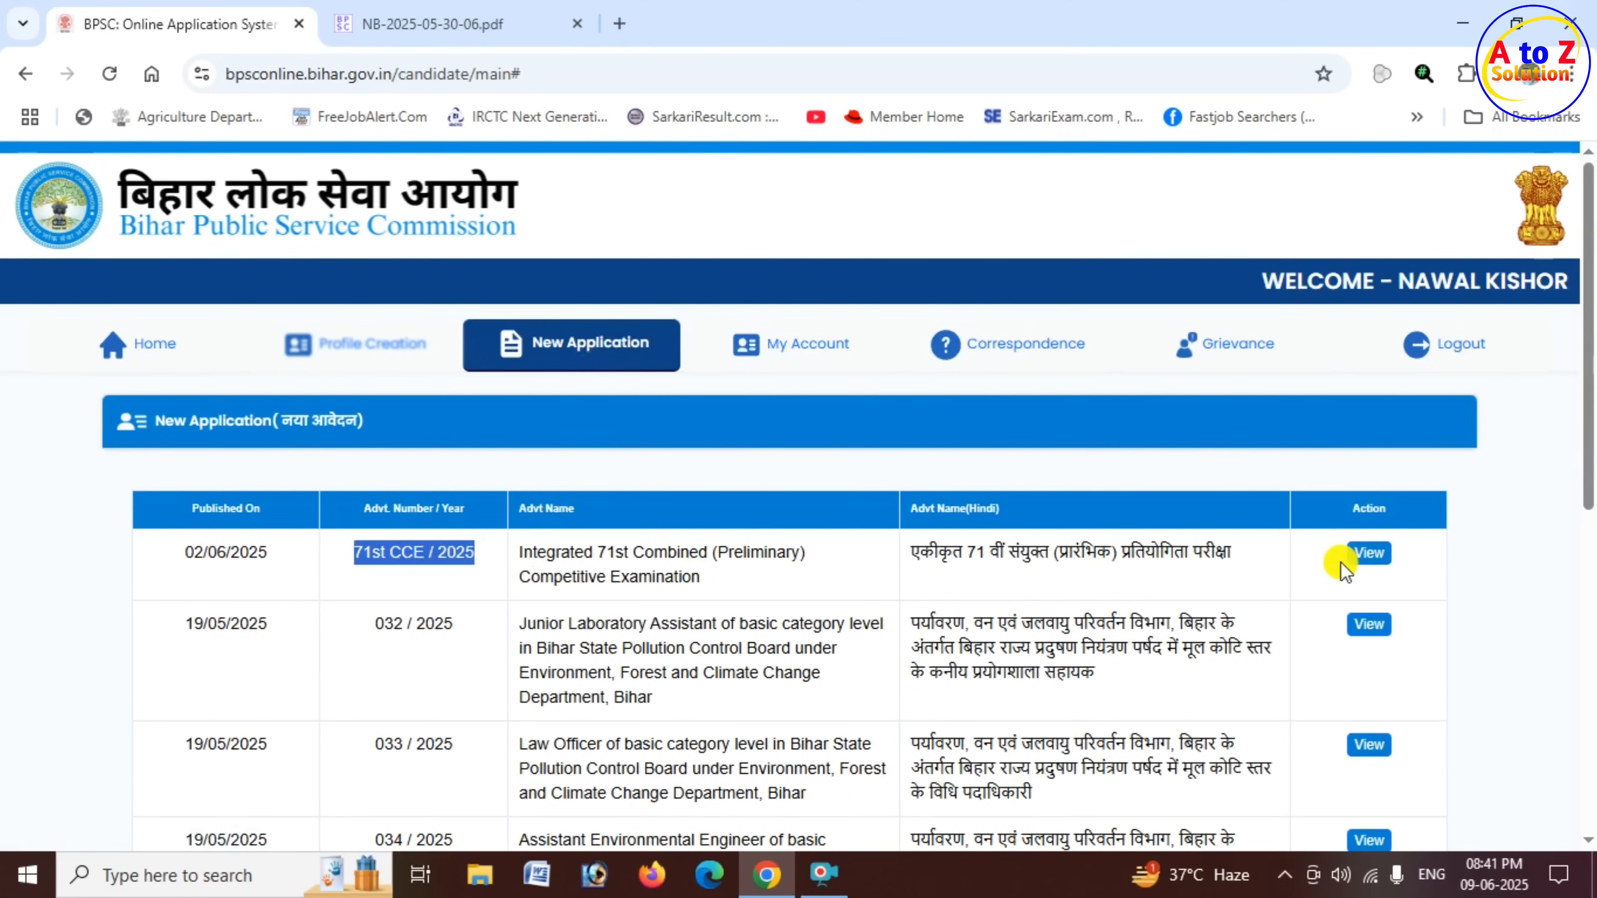
click(1371, 561)
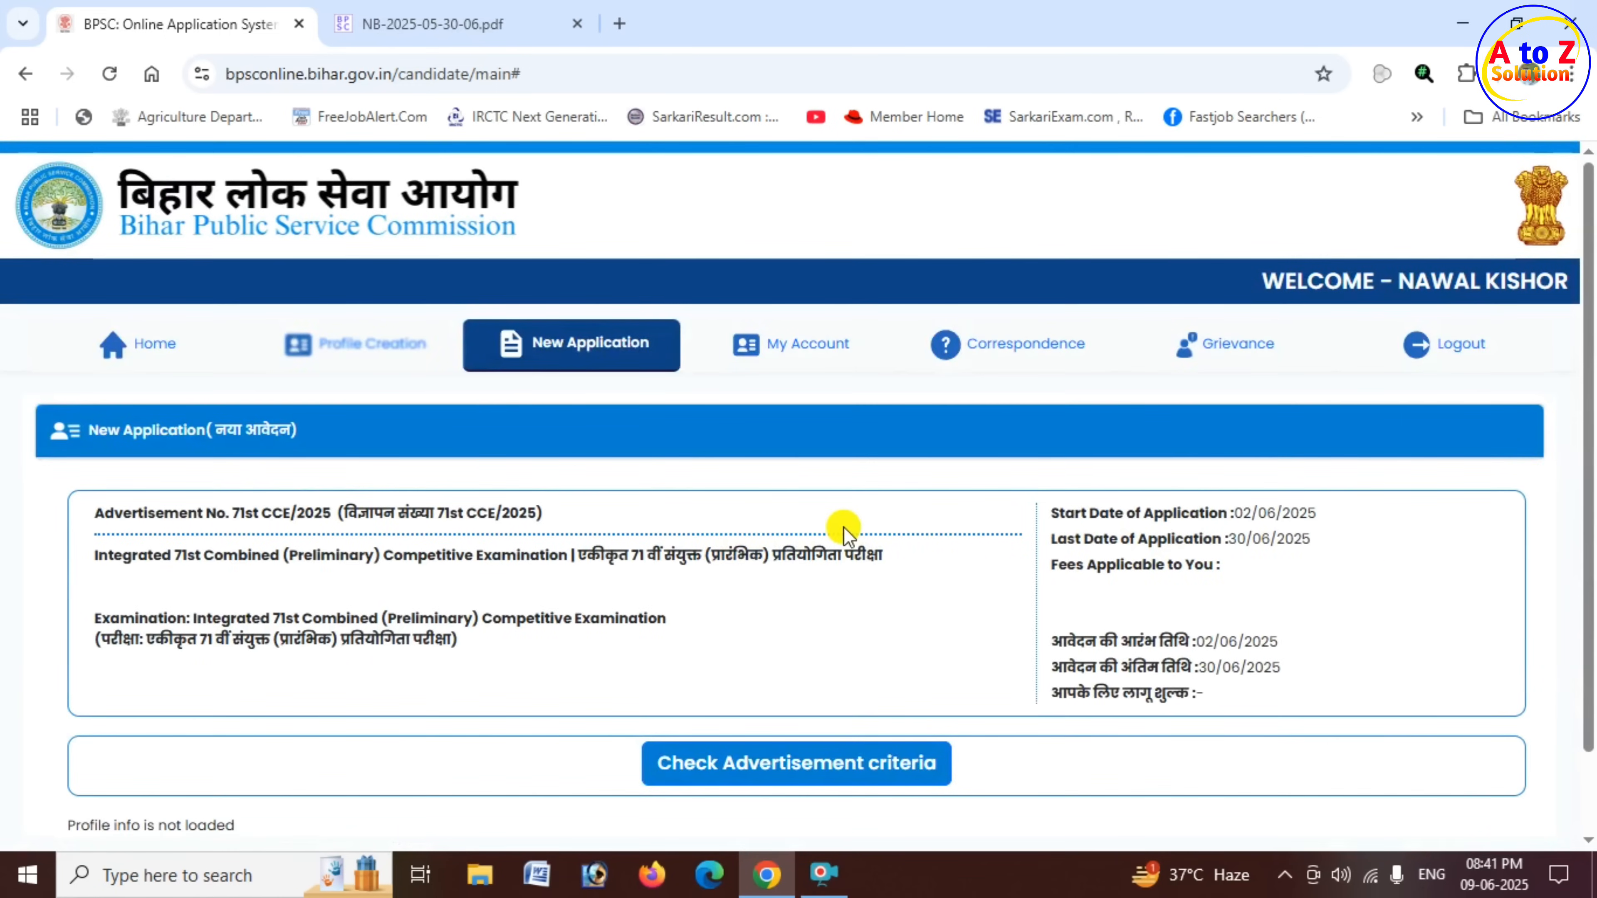
- Examine the 71st CCE/2025 advertisement's number, application start and last dates, and applicable fee
scroll(844, 531, down, 2)
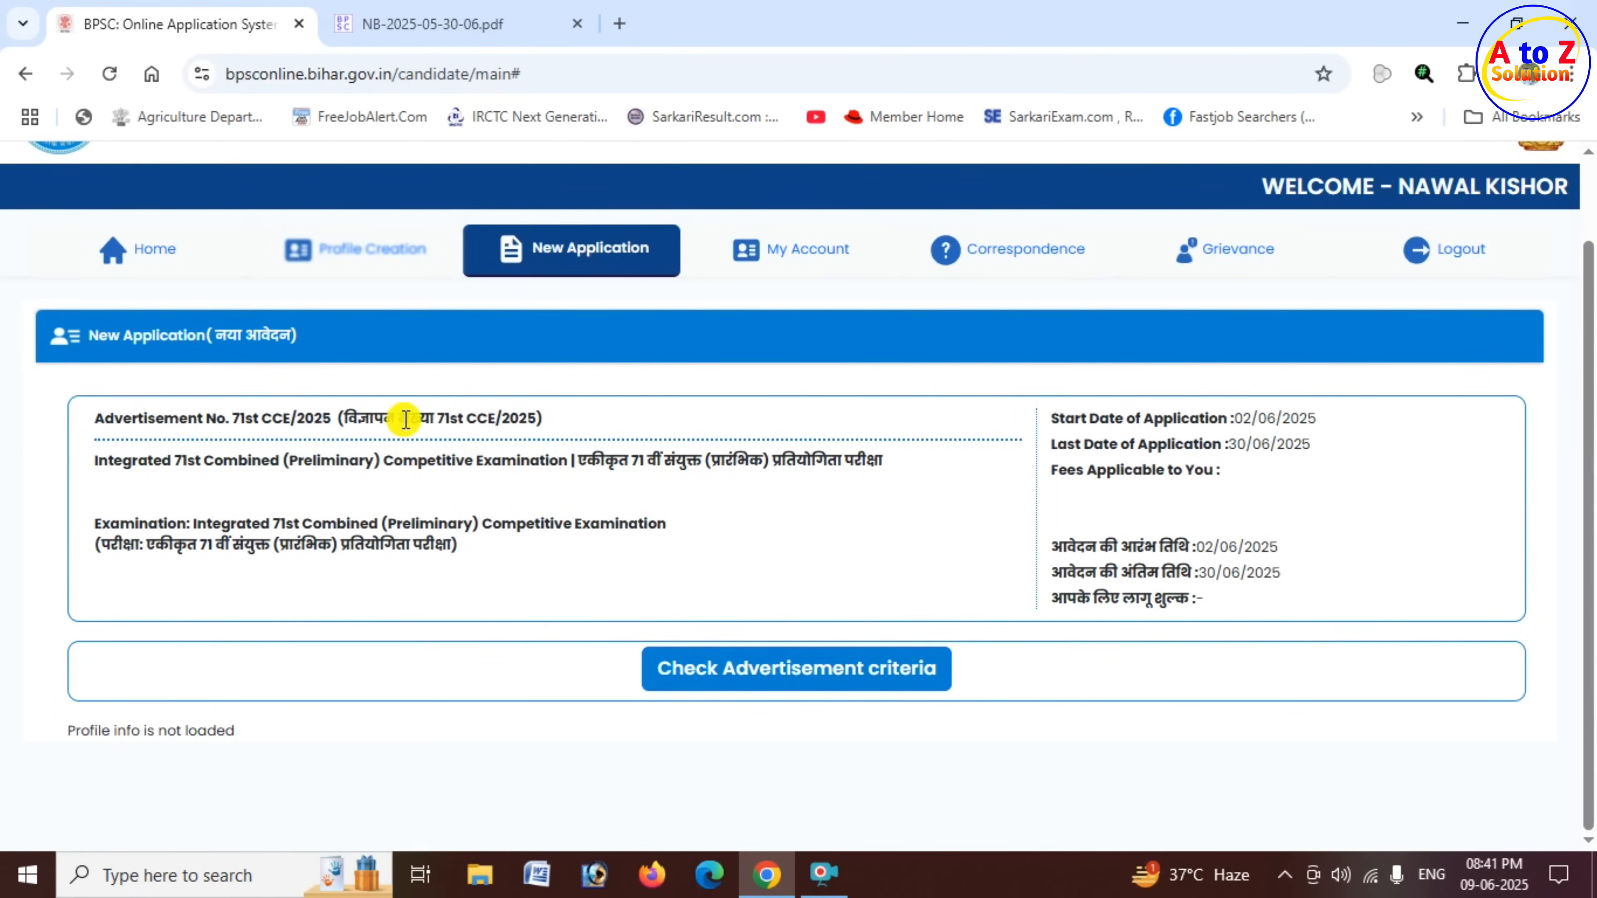
drag(405, 419, 512, 418)
click(1109, 434)
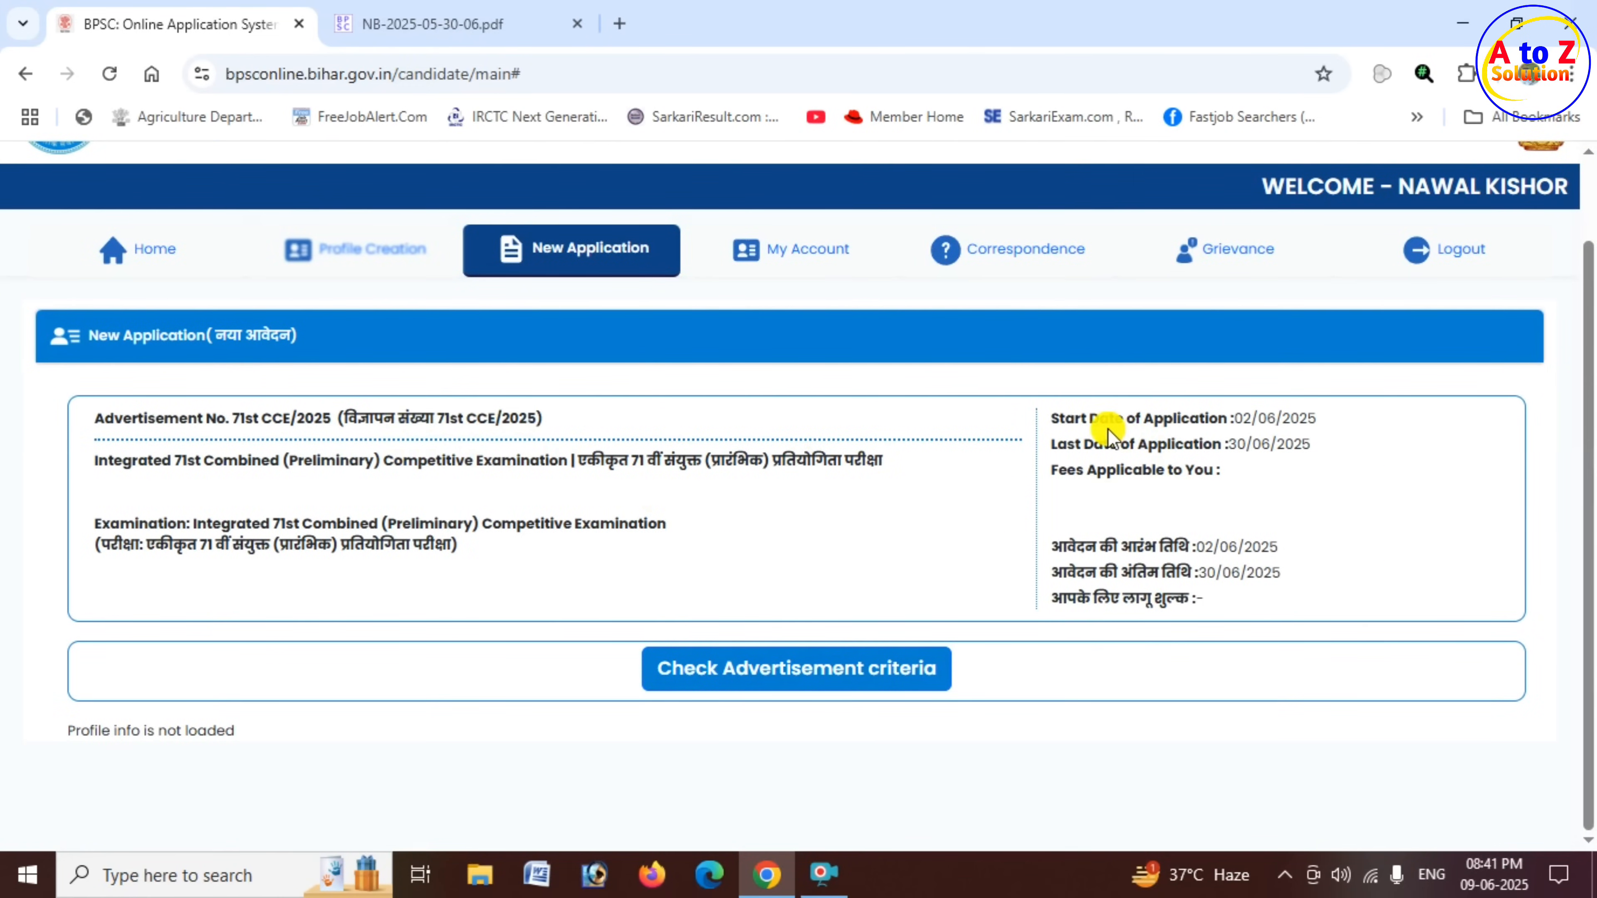
drag(1108, 428, 1168, 445)
drag(1154, 438, 1215, 442)
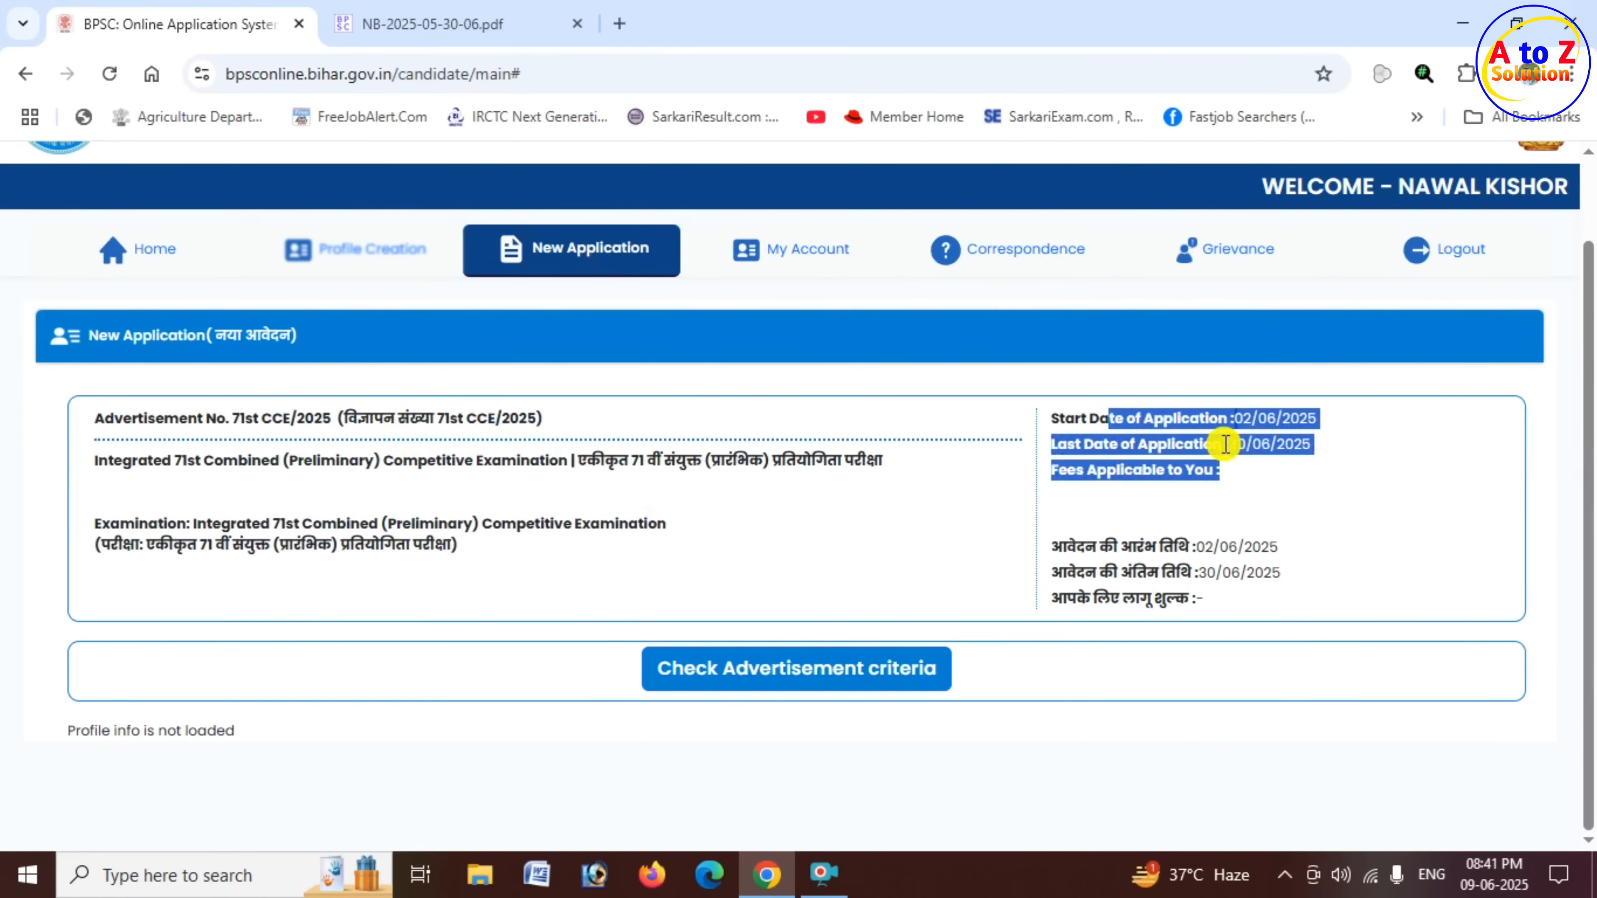
drag(1089, 419, 1276, 418)
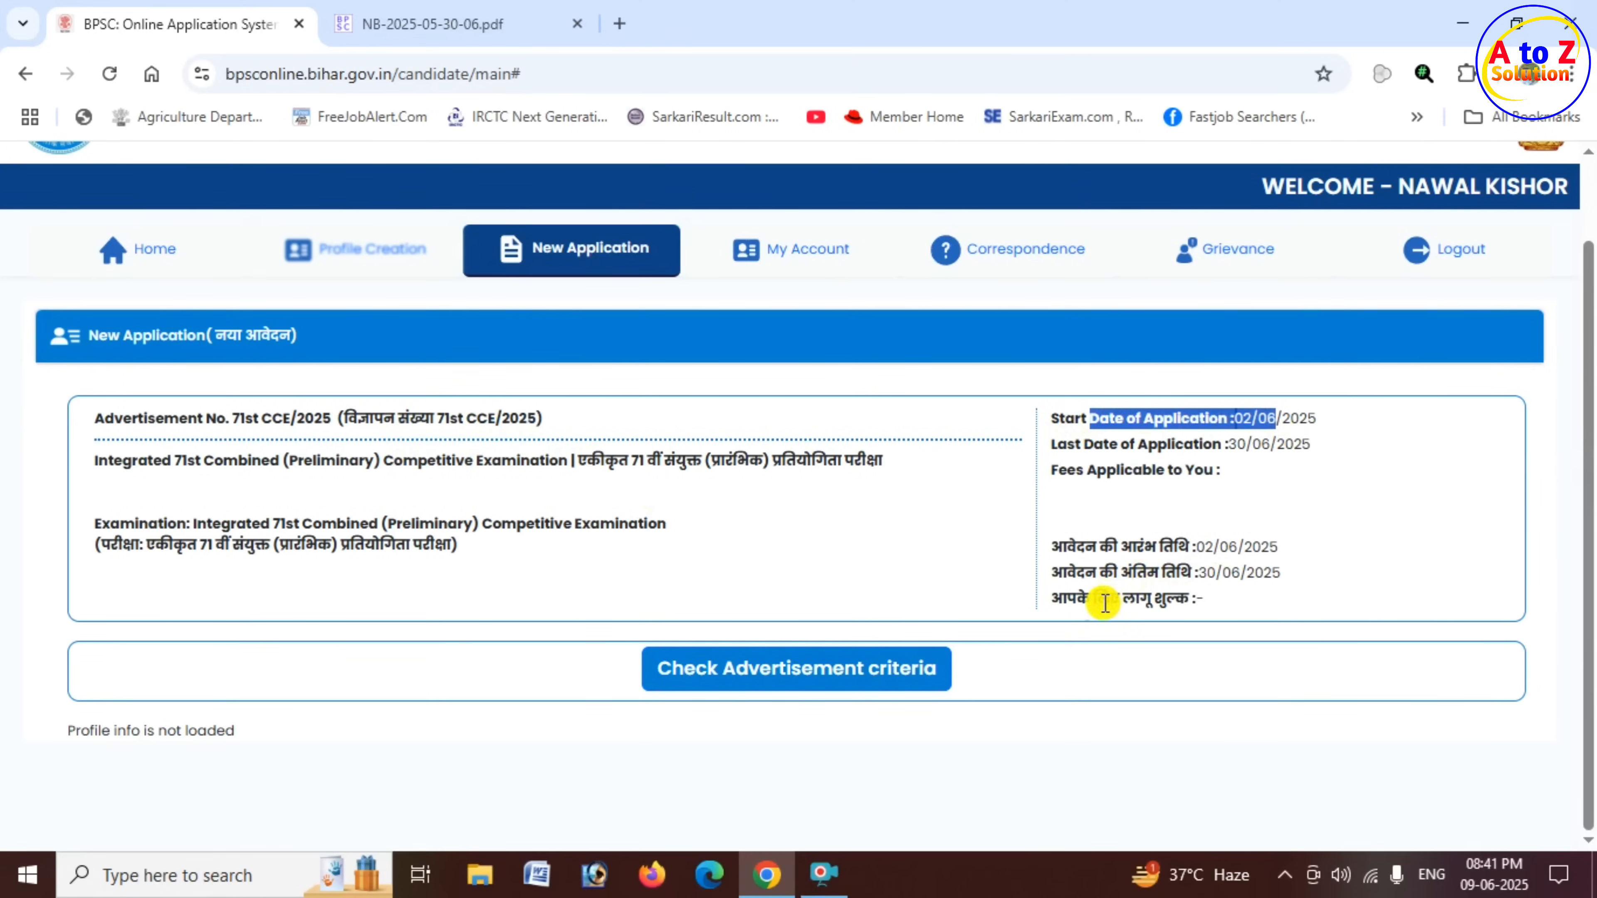
drag(1076, 598, 1216, 604)
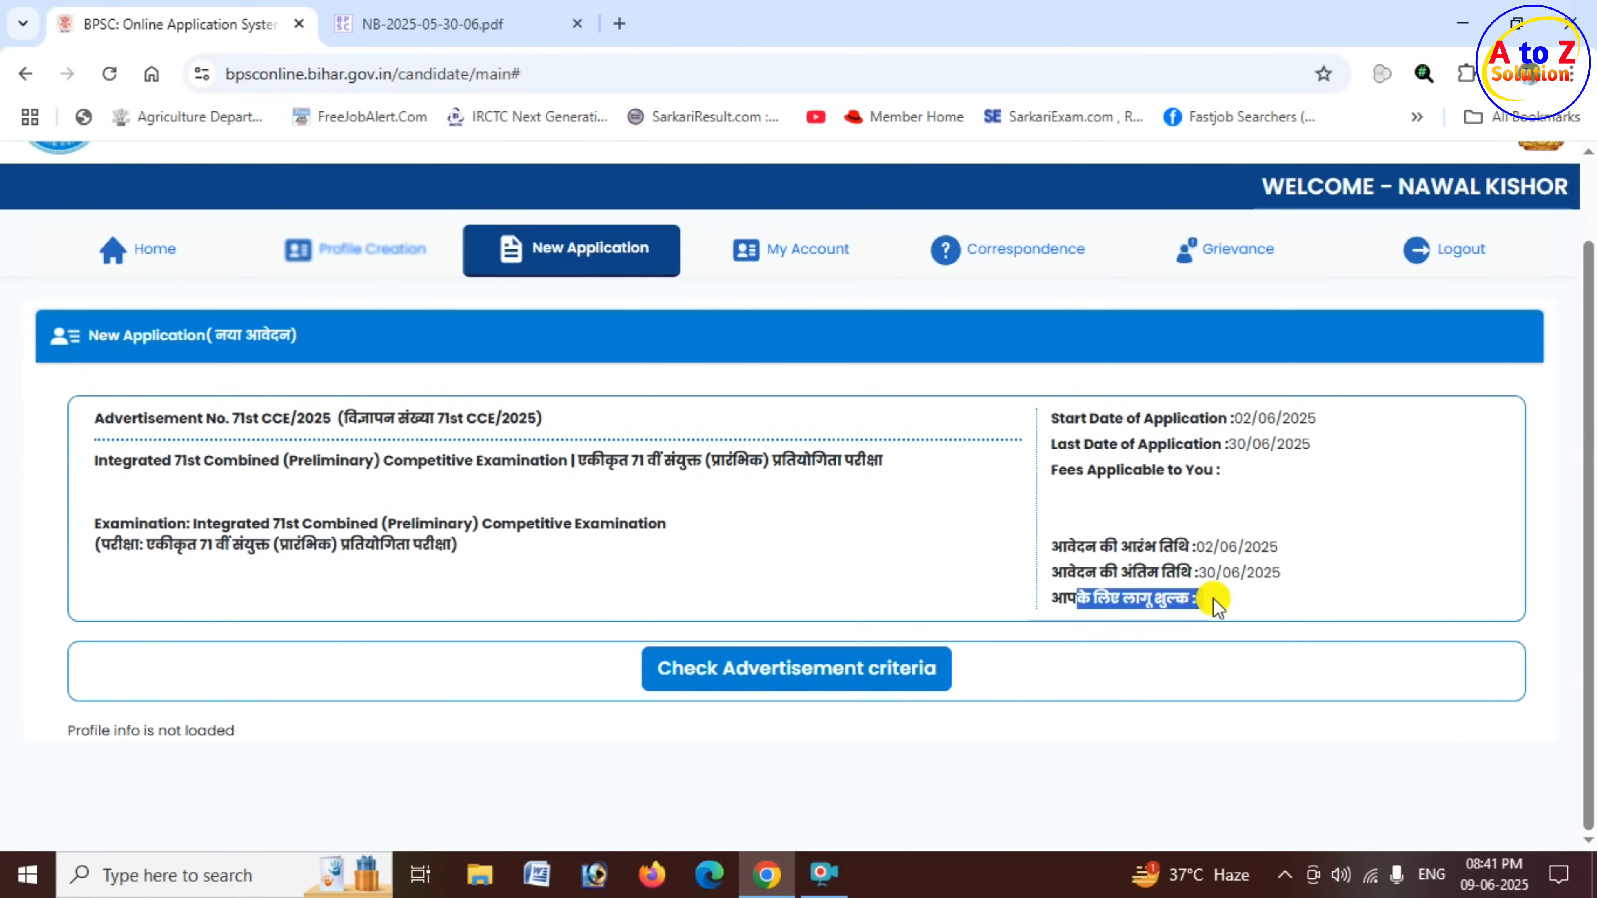
click(856, 566)
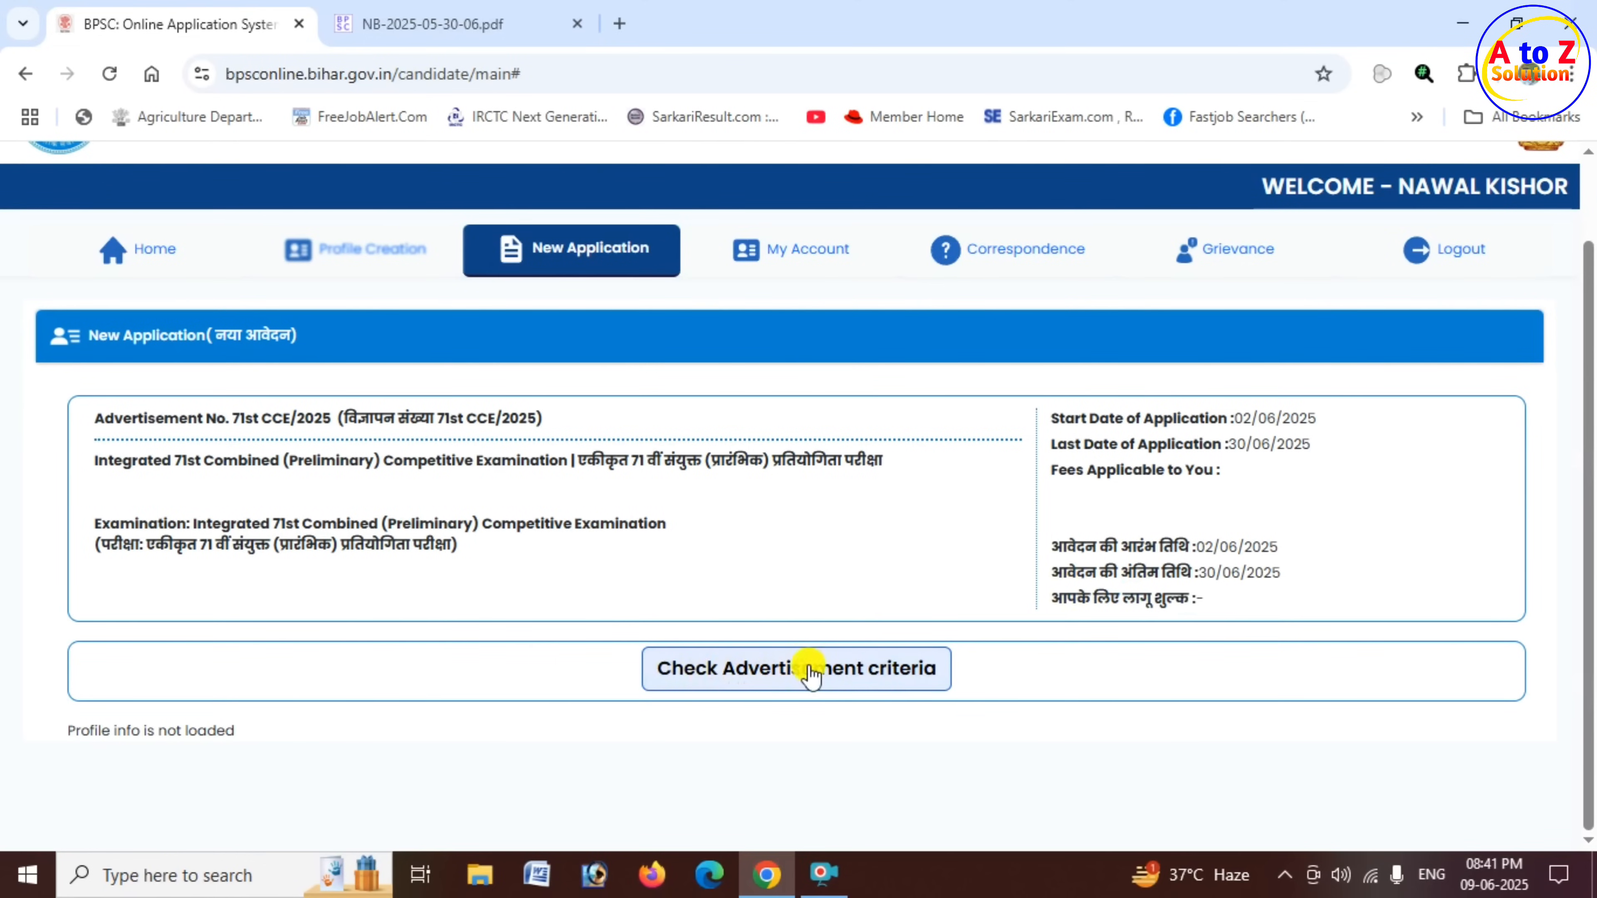
- Check the 71st CCE/2025 advertisement criteria and review the loaded application proforma through the qualification details table
click(789, 678)
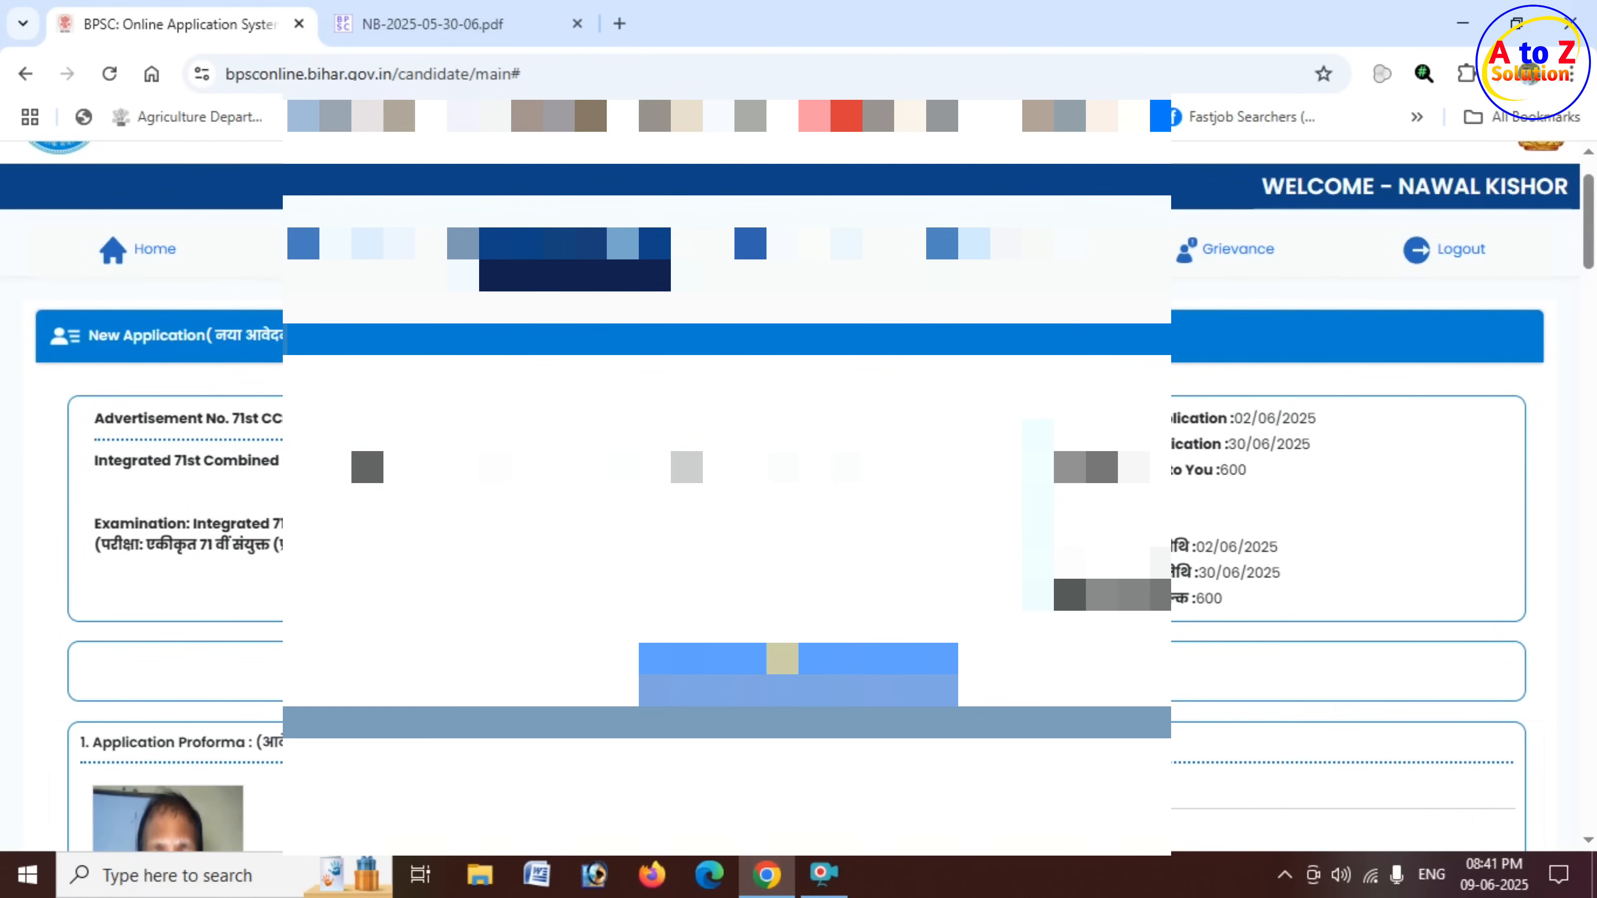
scroll(782, 659, down, 5)
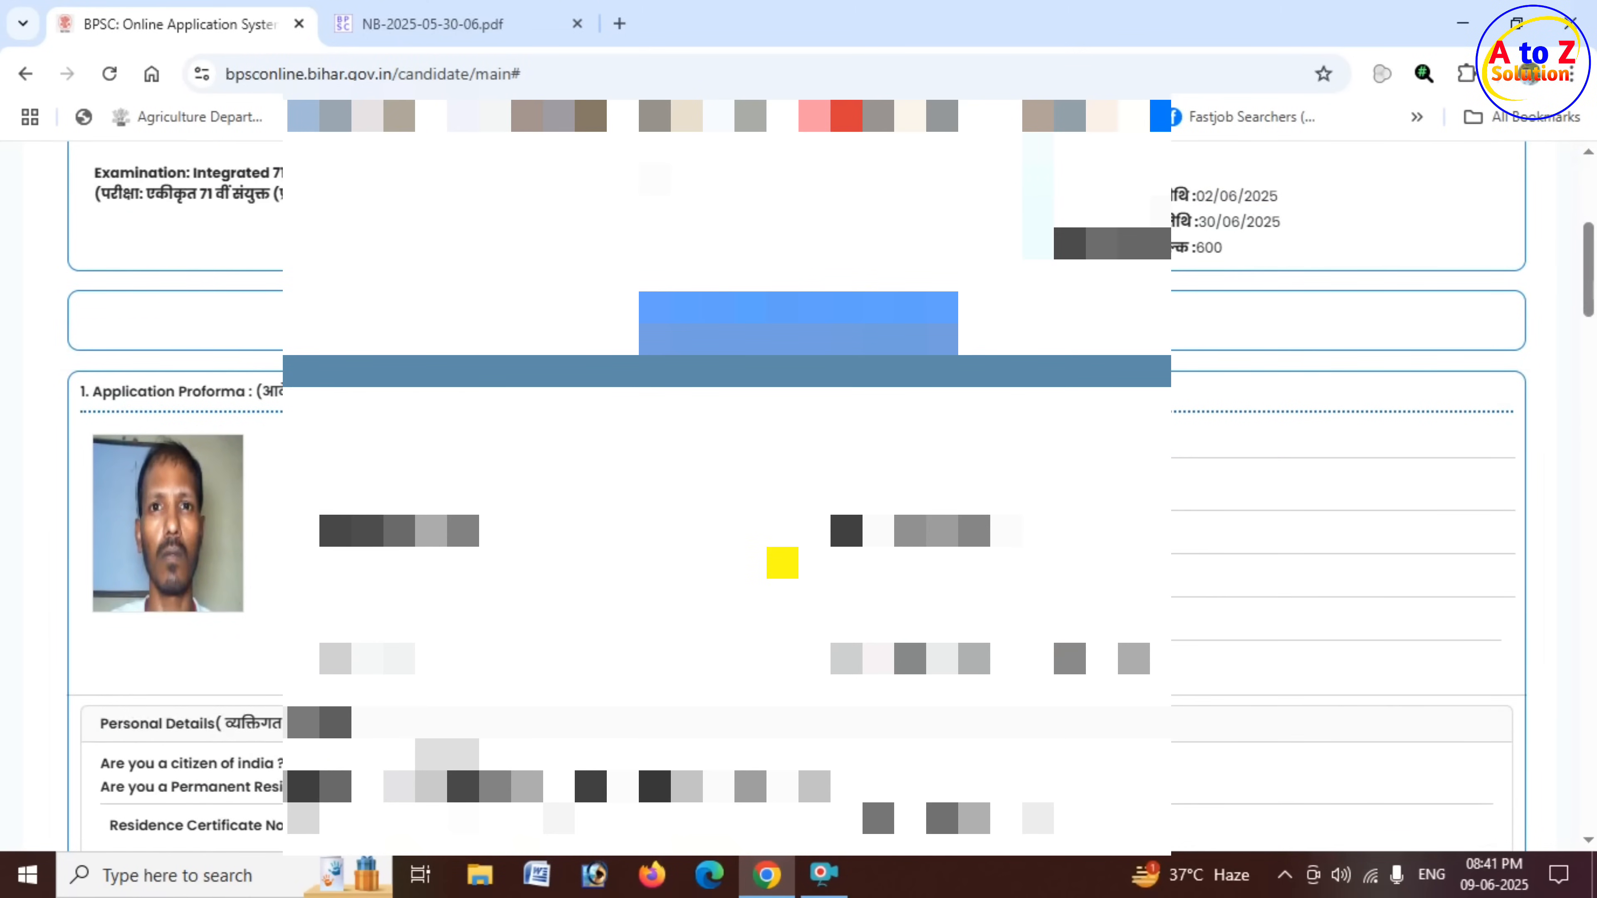
scroll(782, 562, down, 10)
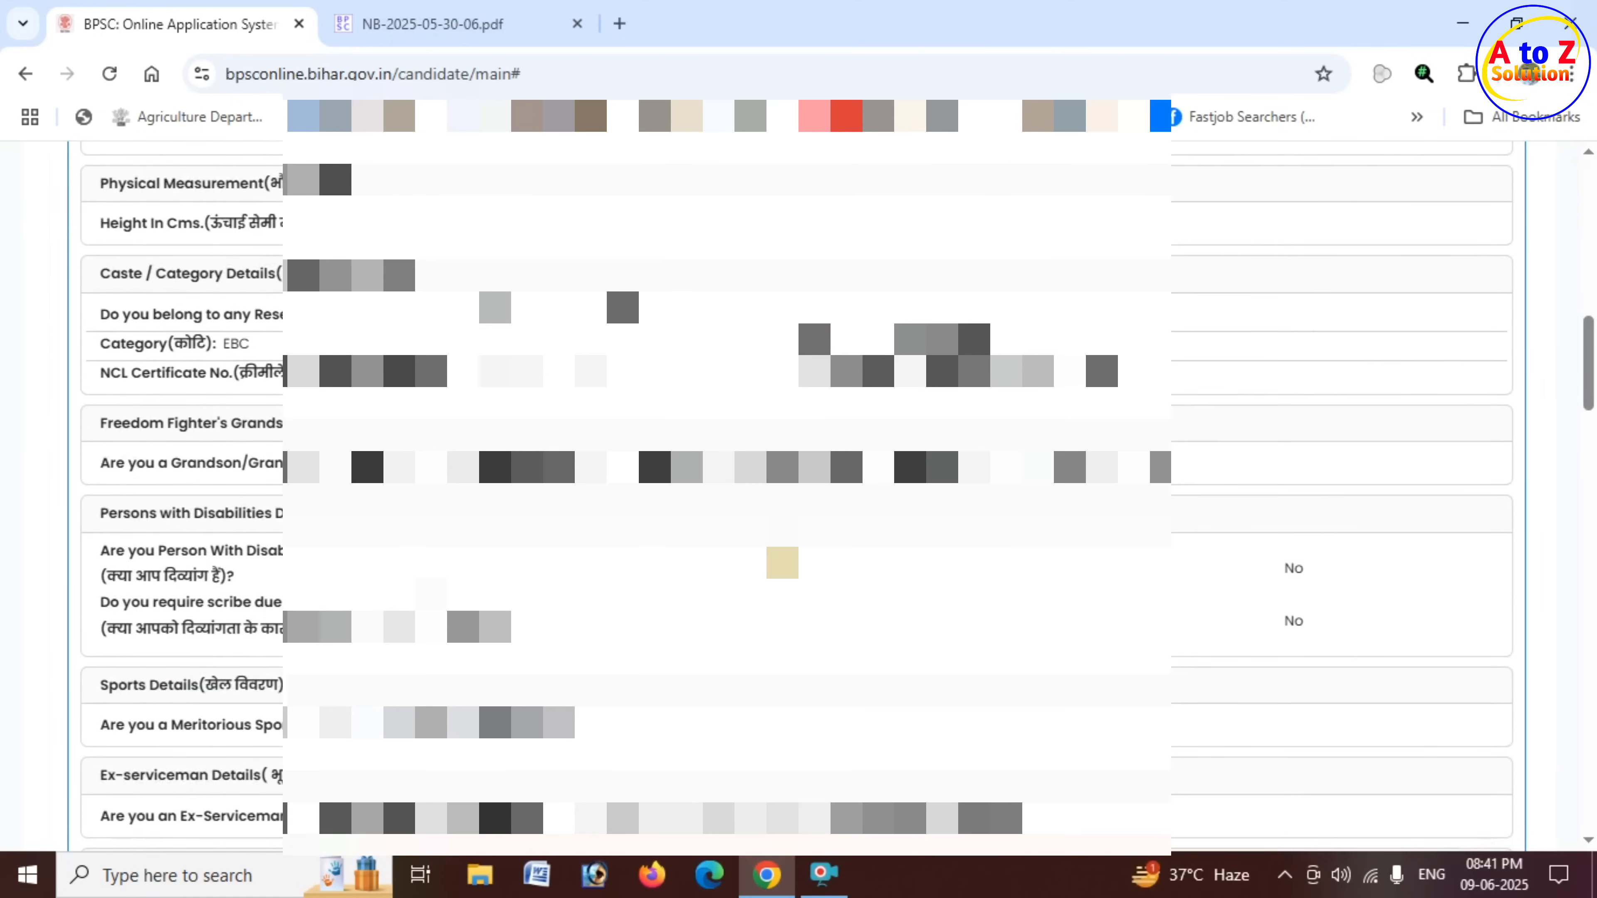
scroll(782, 562, down, 15)
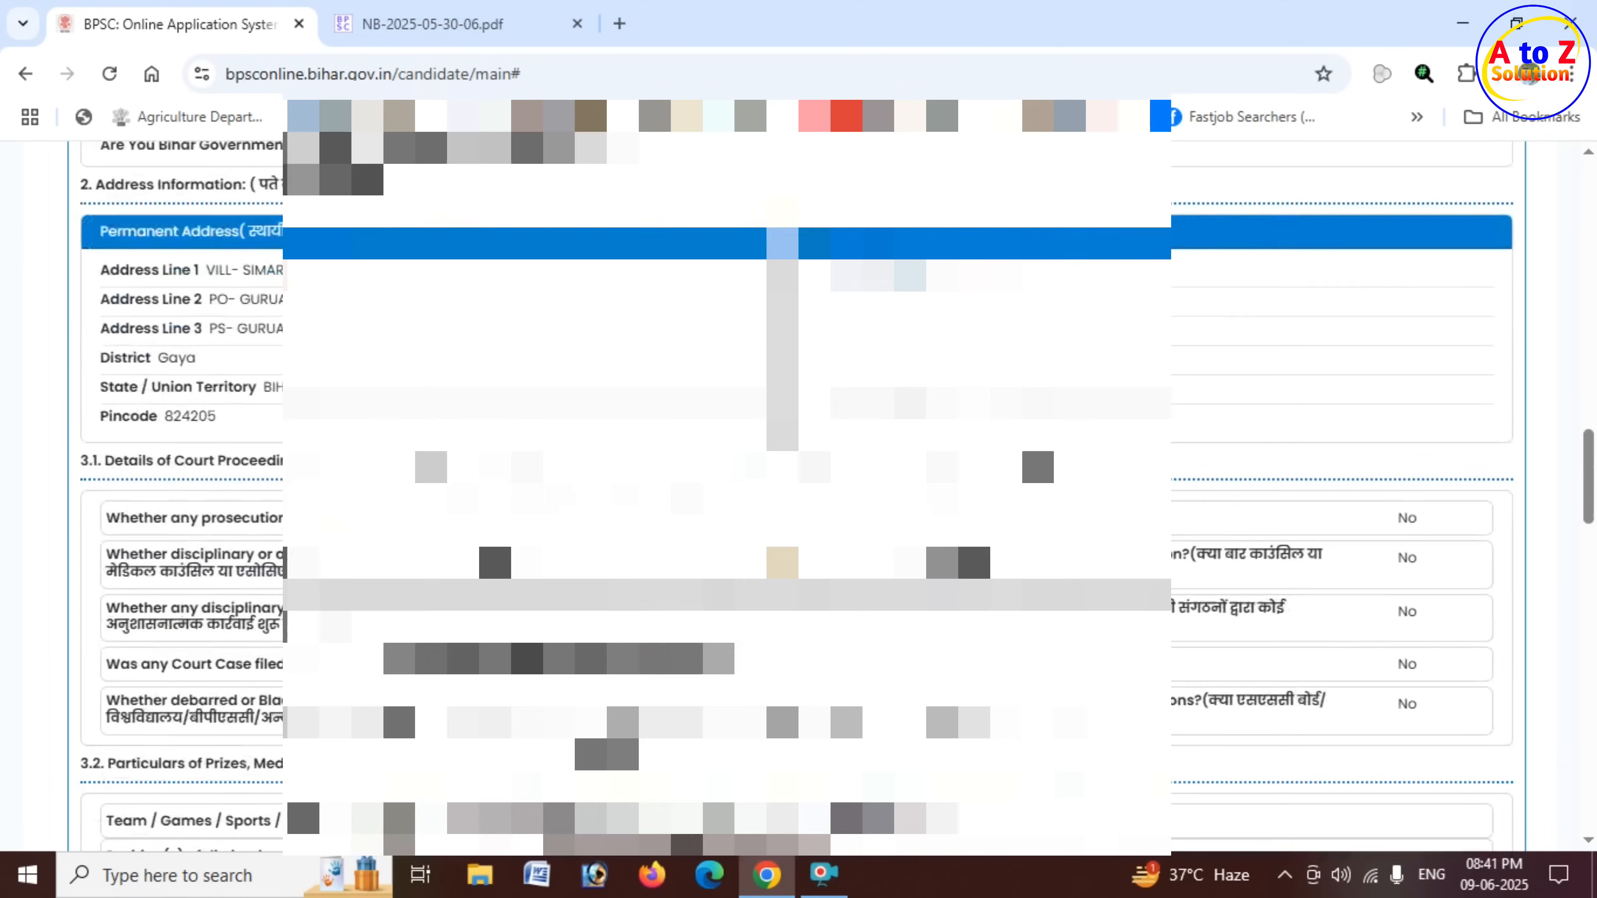
scroll(782, 562, down, 8)
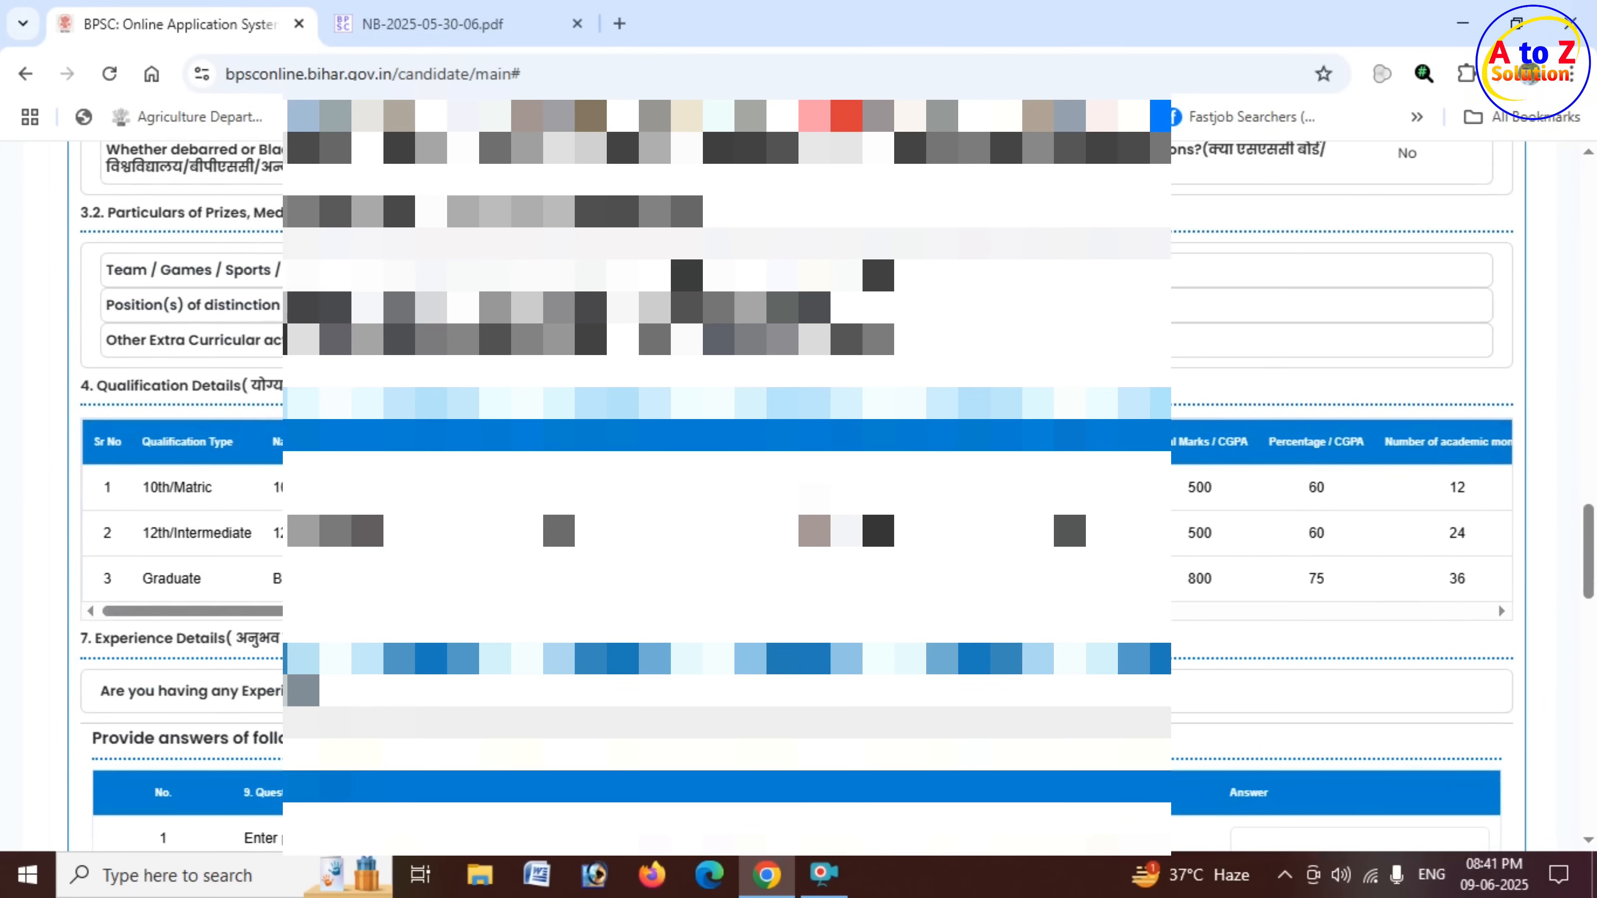
drag(741, 610, 877, 619)
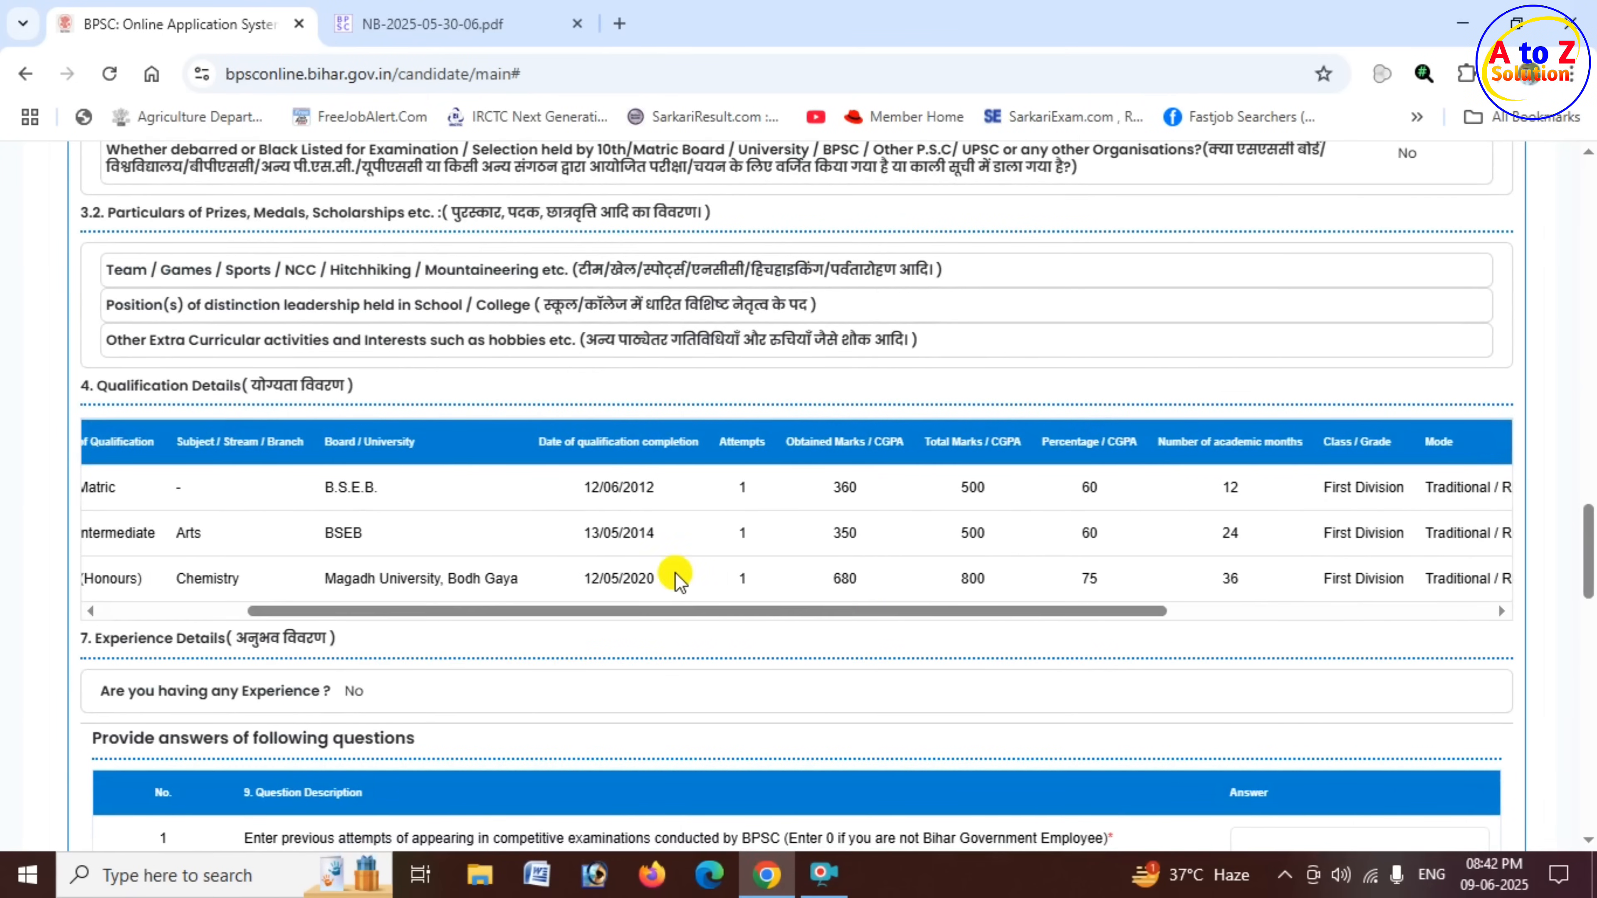
- Read question 1 about previous attempts in BPSC competitive examinations and answer it with 0
scroll(570, 421, down, 4)
scroll(570, 519, down, 5)
scroll(377, 440, up, 1)
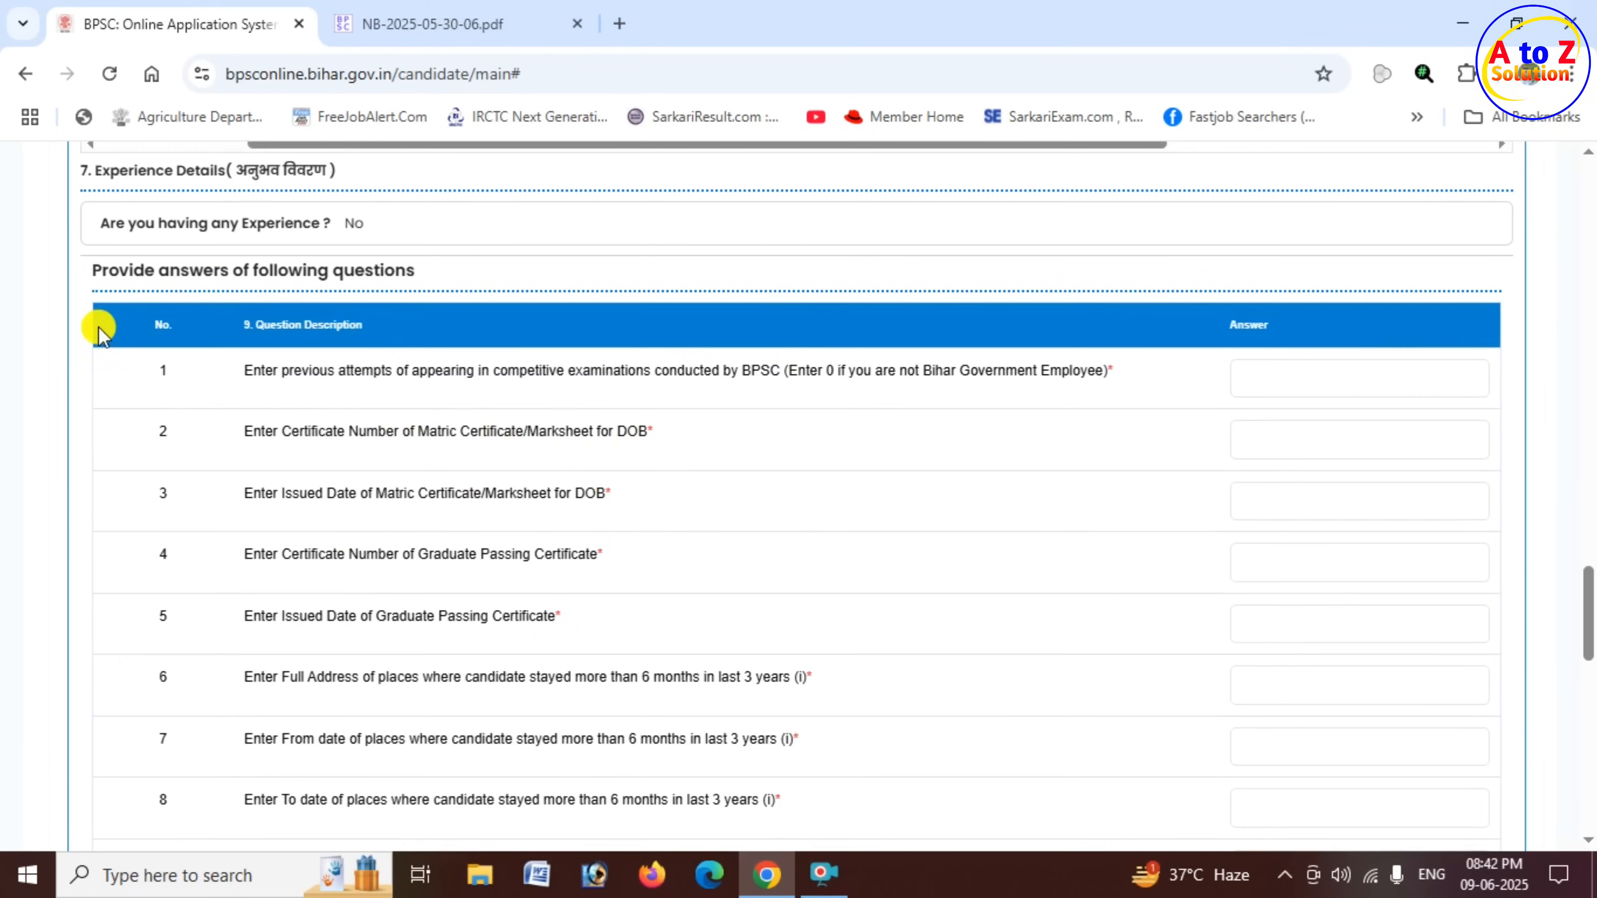
drag(102, 270, 418, 280)
drag(549, 372, 699, 368)
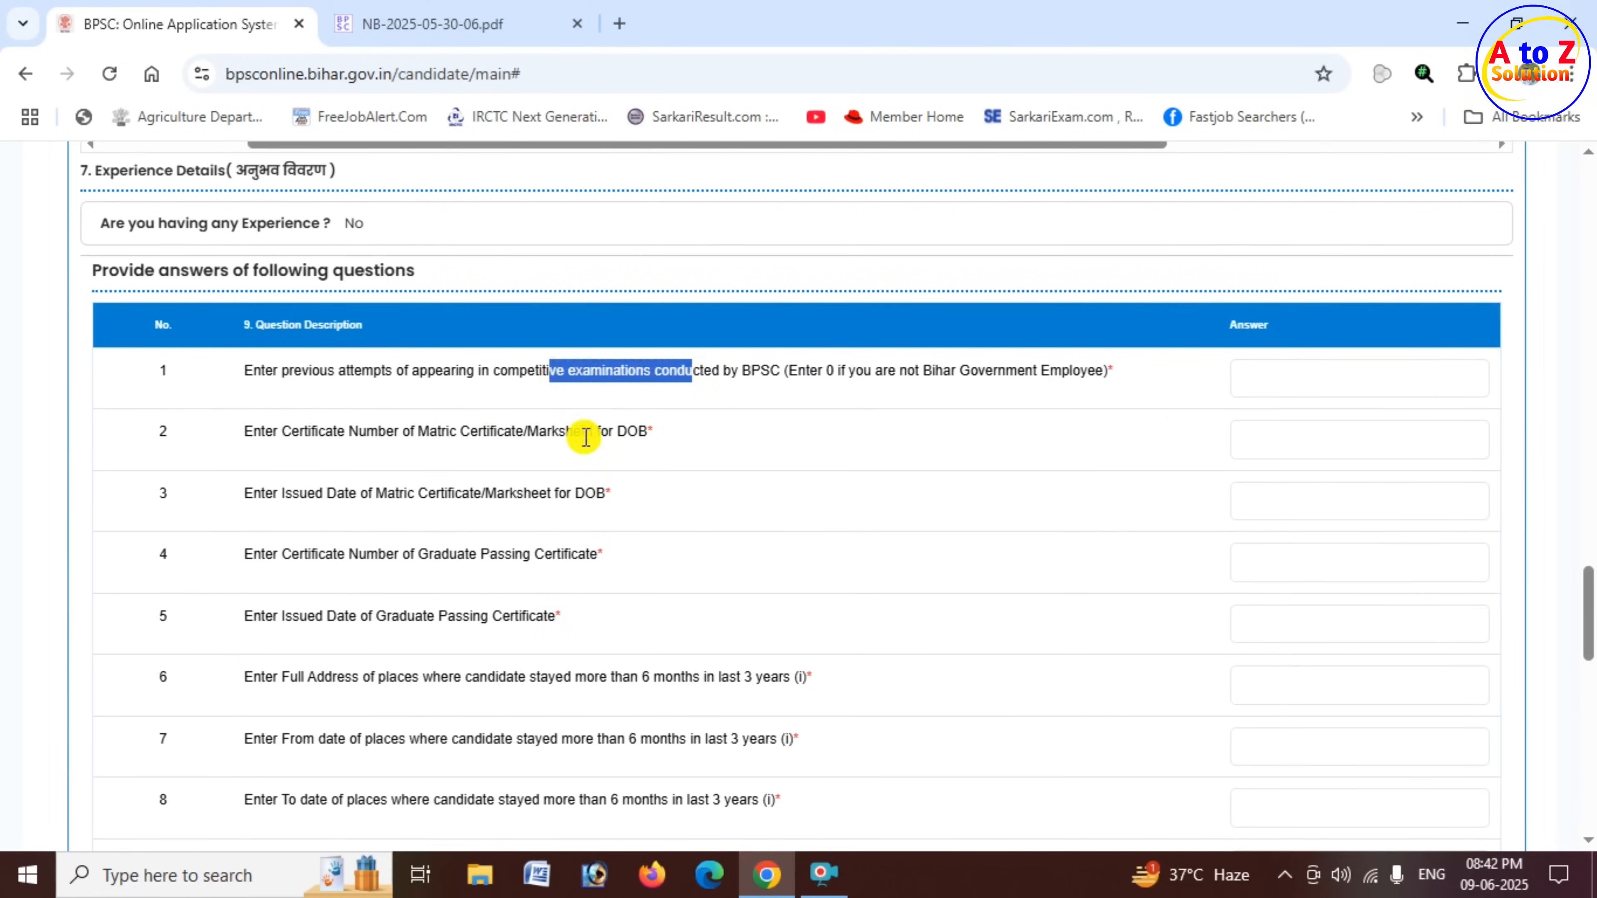
drag(581, 433, 702, 410)
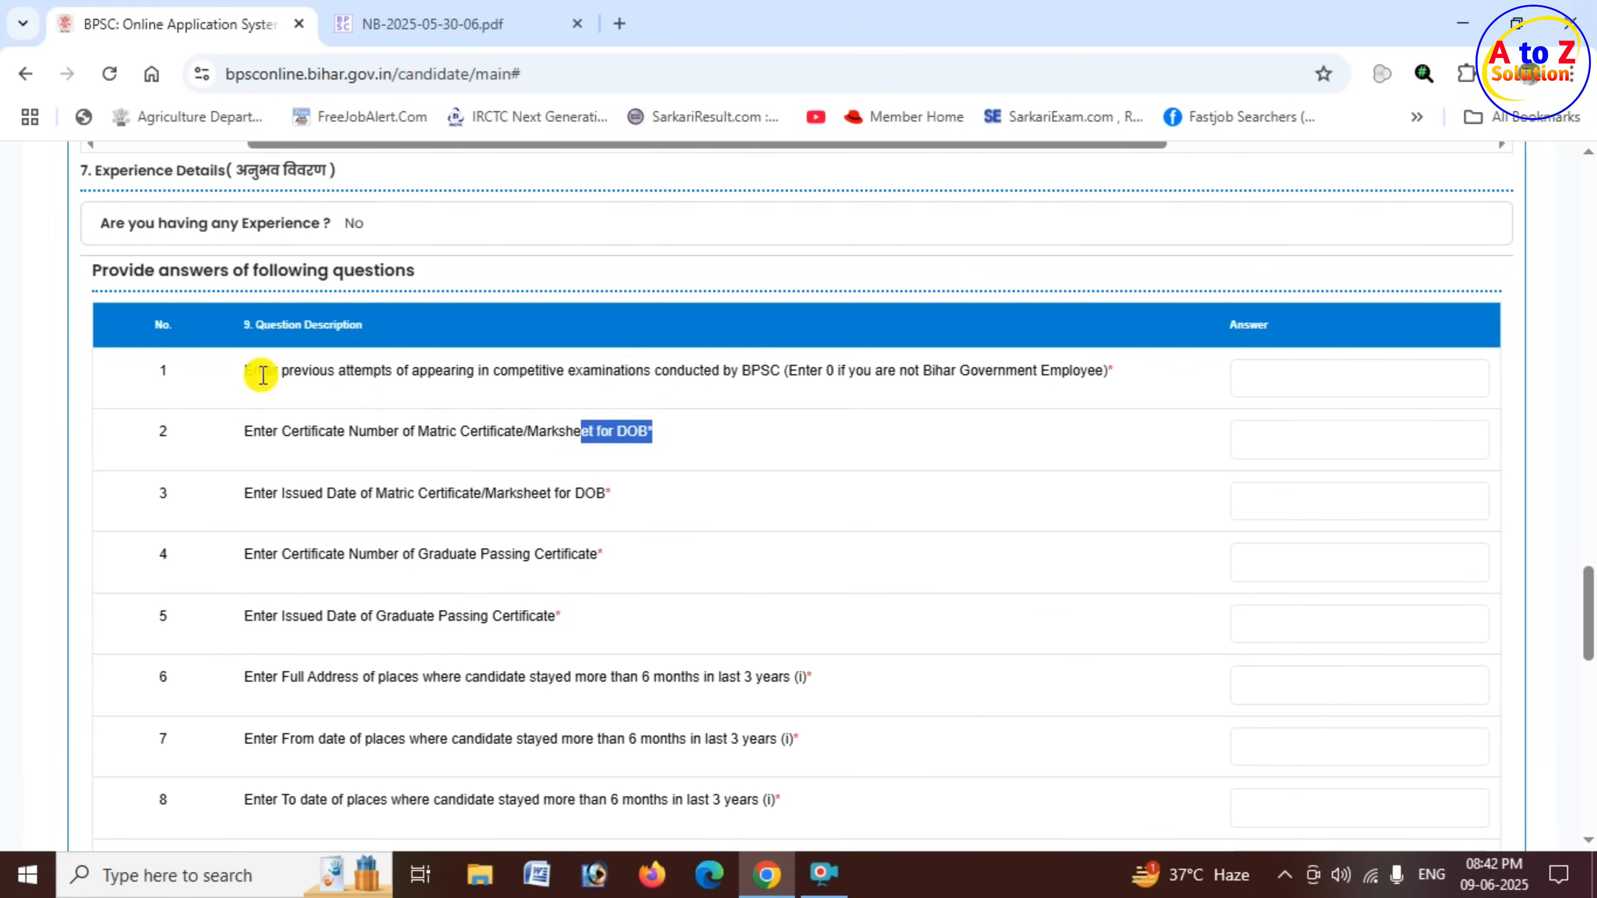
drag(244, 371, 778, 372)
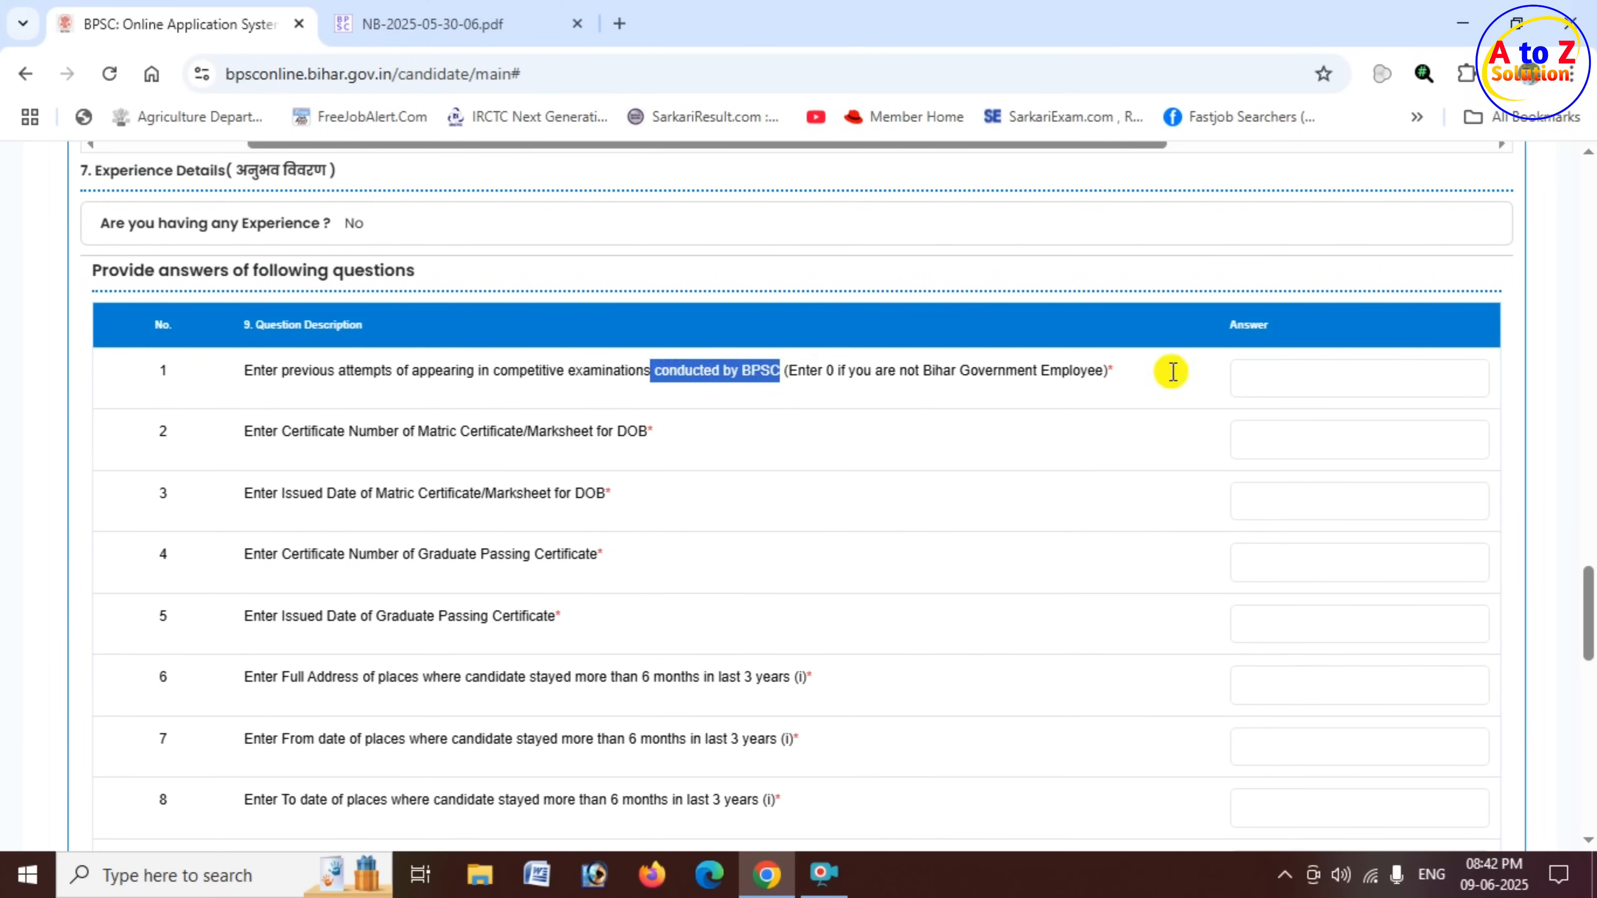
click(1362, 380)
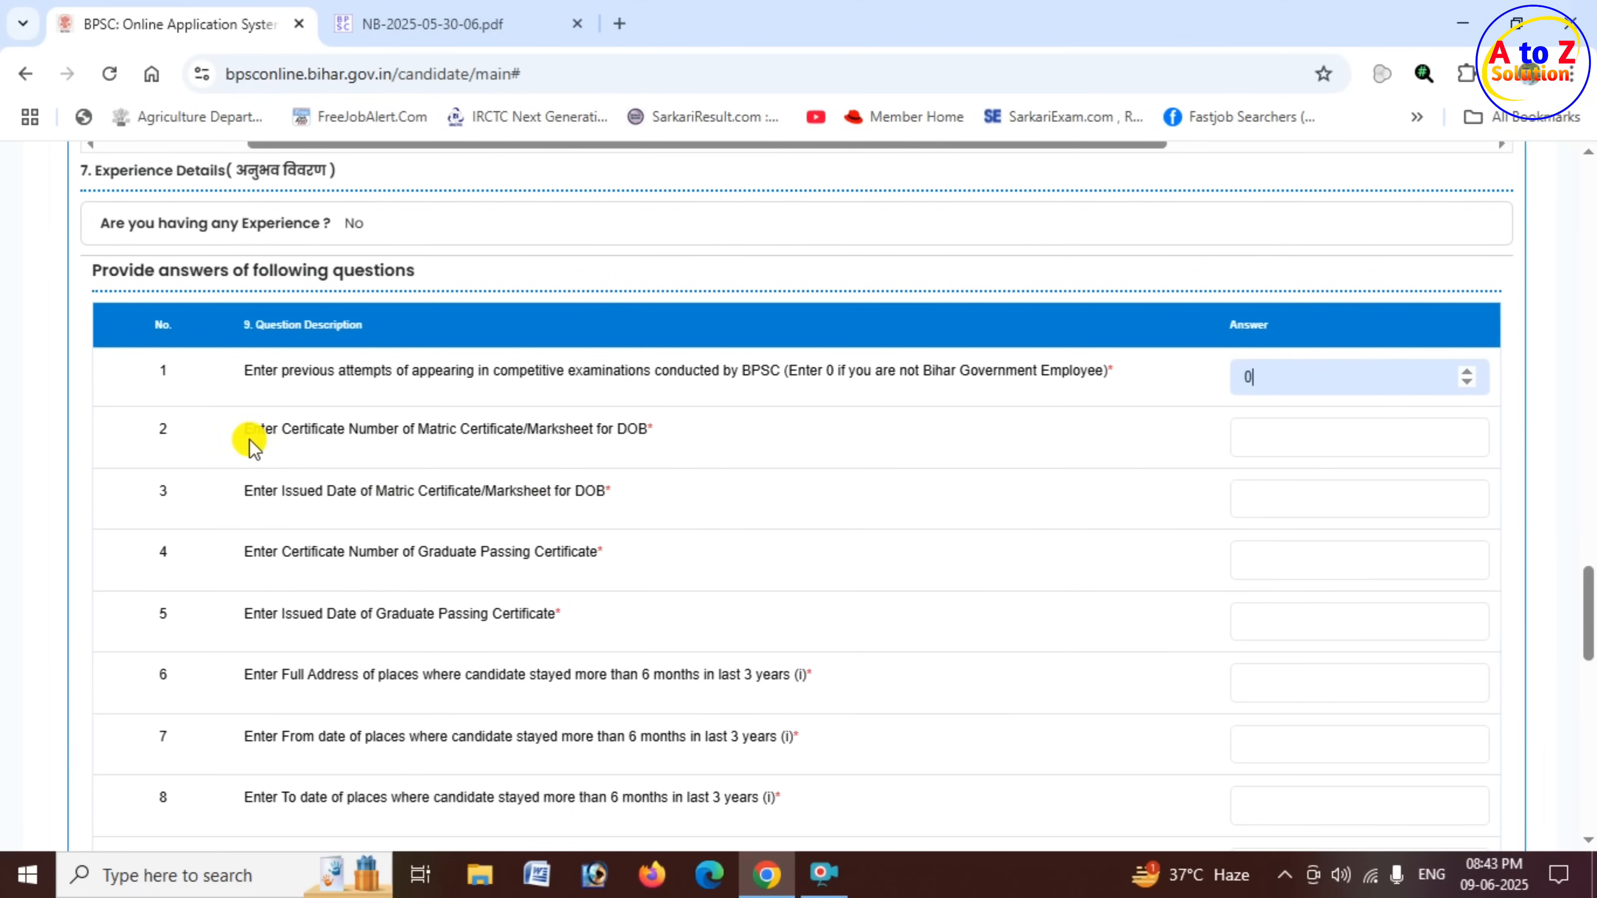
- Examine questions 2 to 5 on the certificate numbers and issue dates of the Matric and Graduate Passing certificates
drag(254, 430, 644, 438)
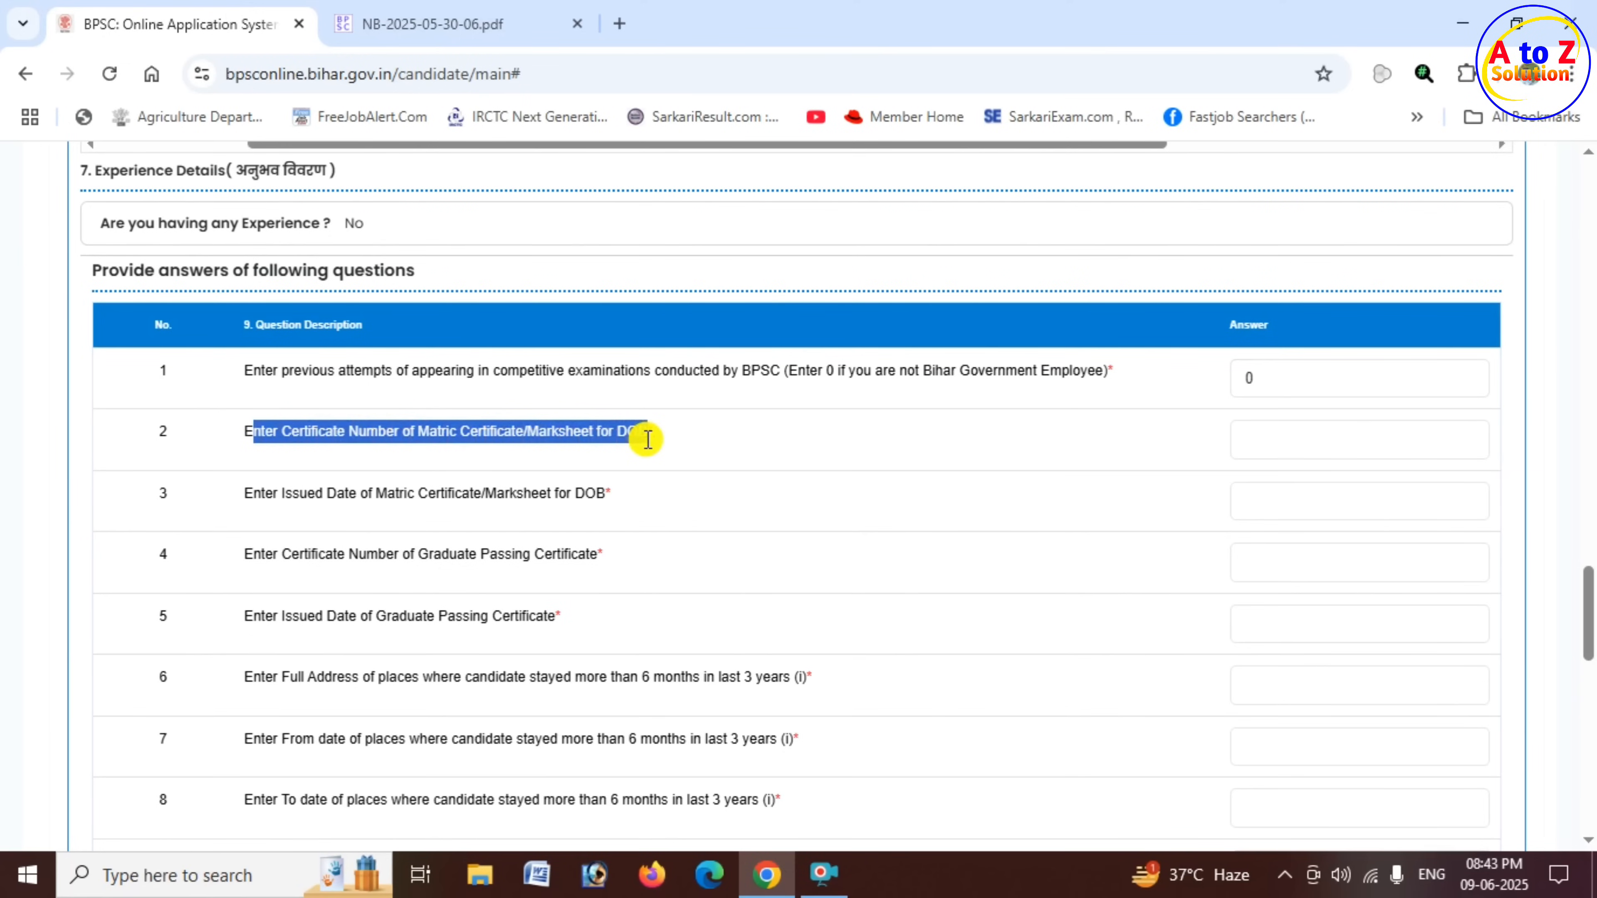
click(1303, 433)
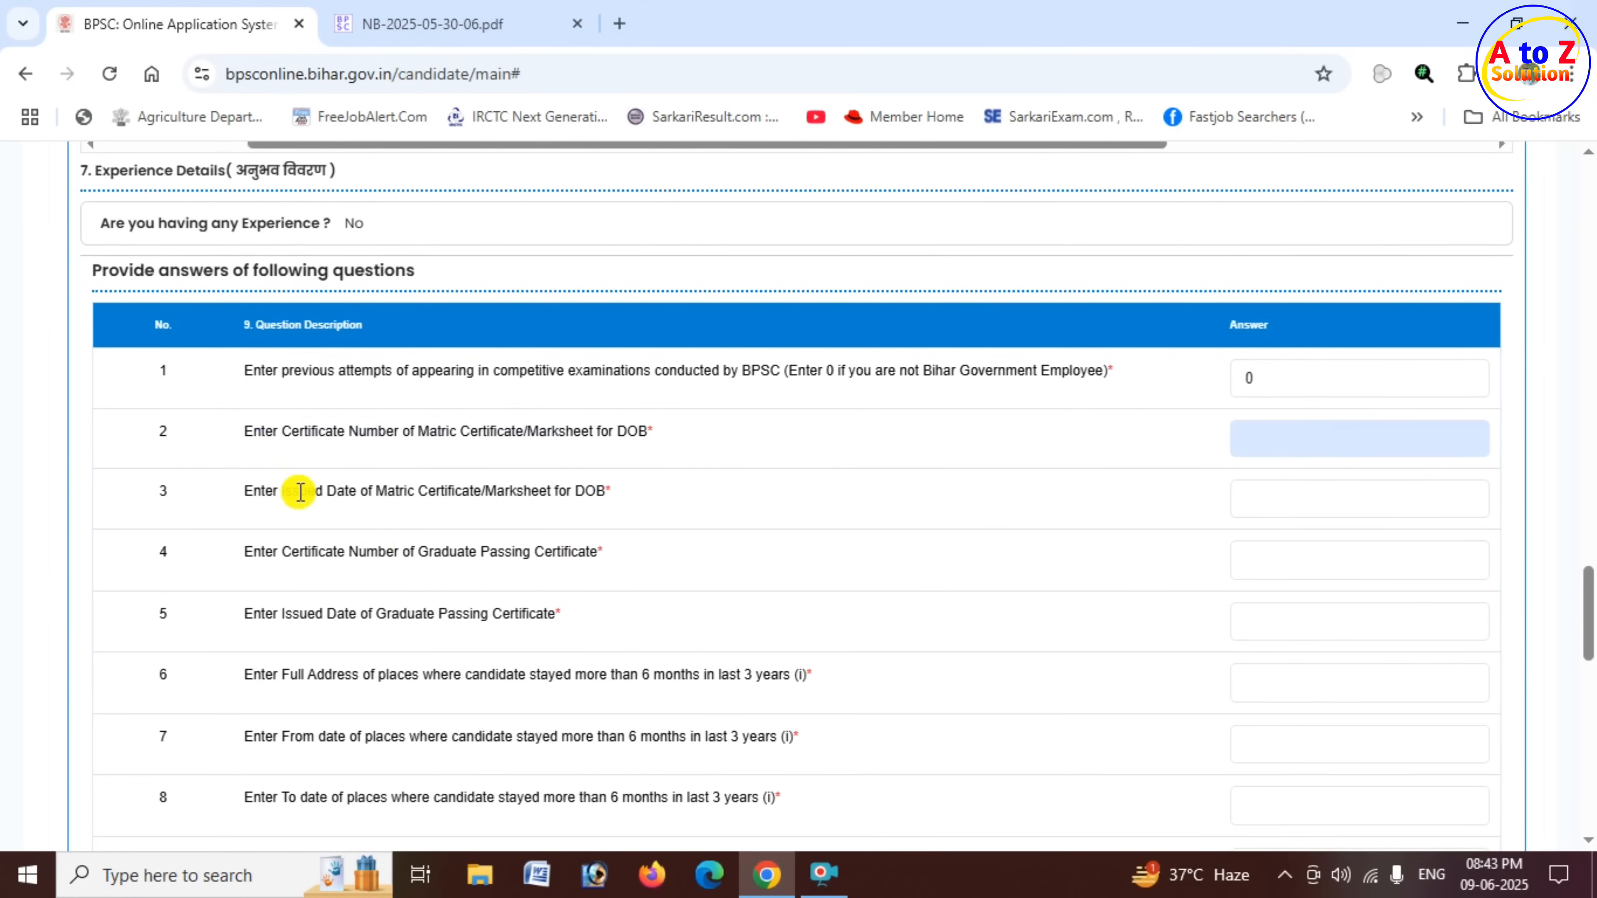
drag(300, 491, 556, 505)
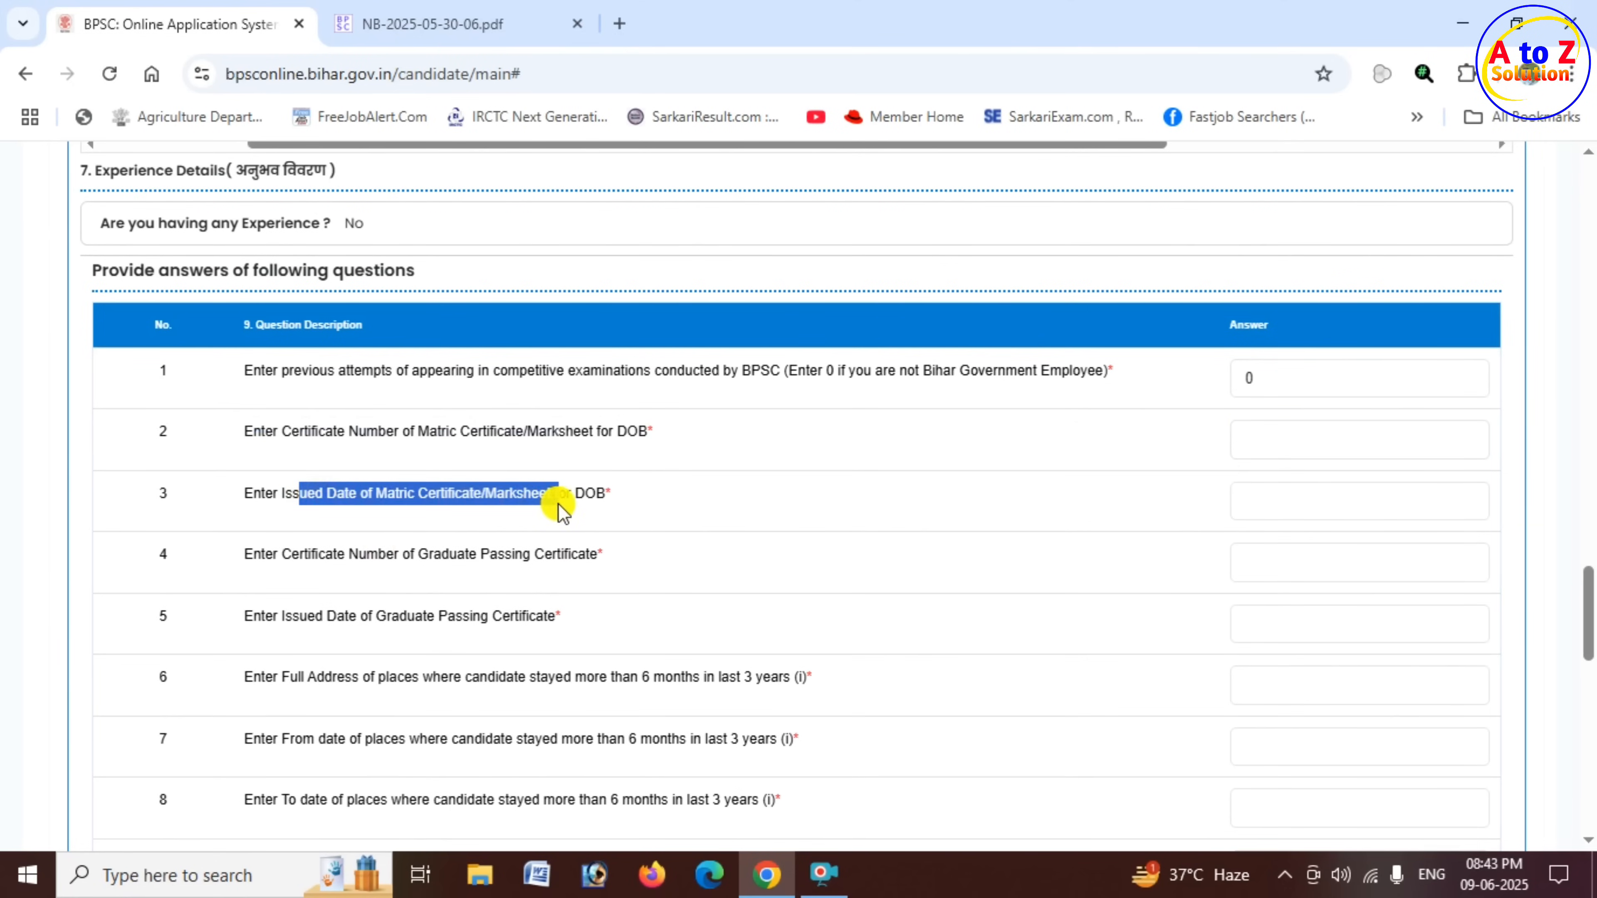
click(1298, 499)
scroll(748, 450, down, 4)
drag(246, 321, 617, 349)
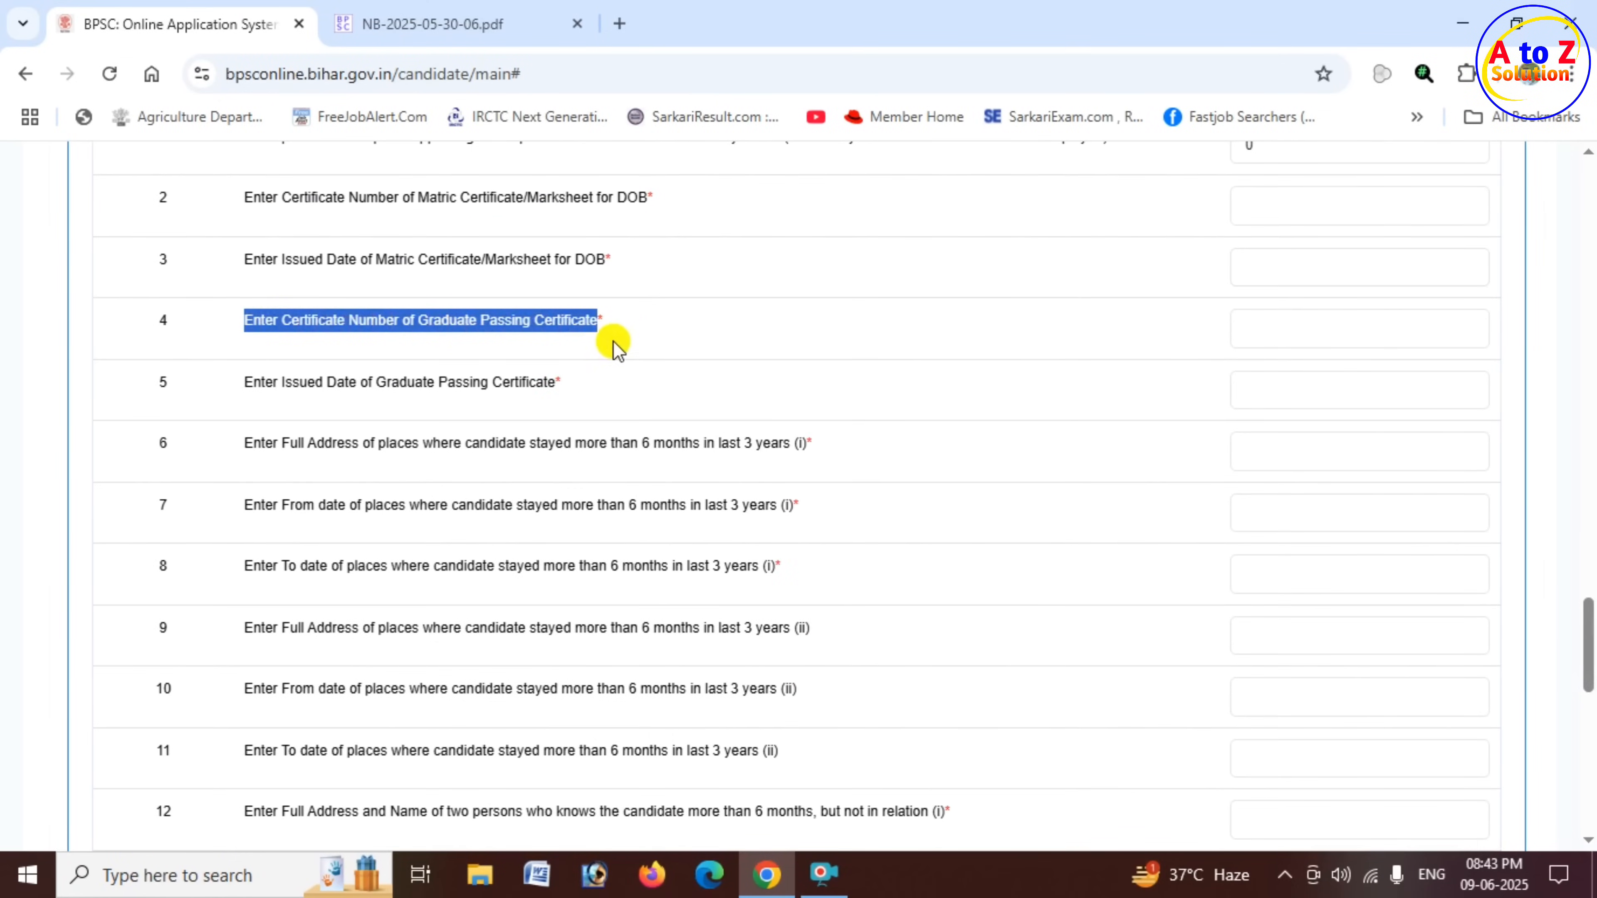
click(1290, 322)
click(489, 391)
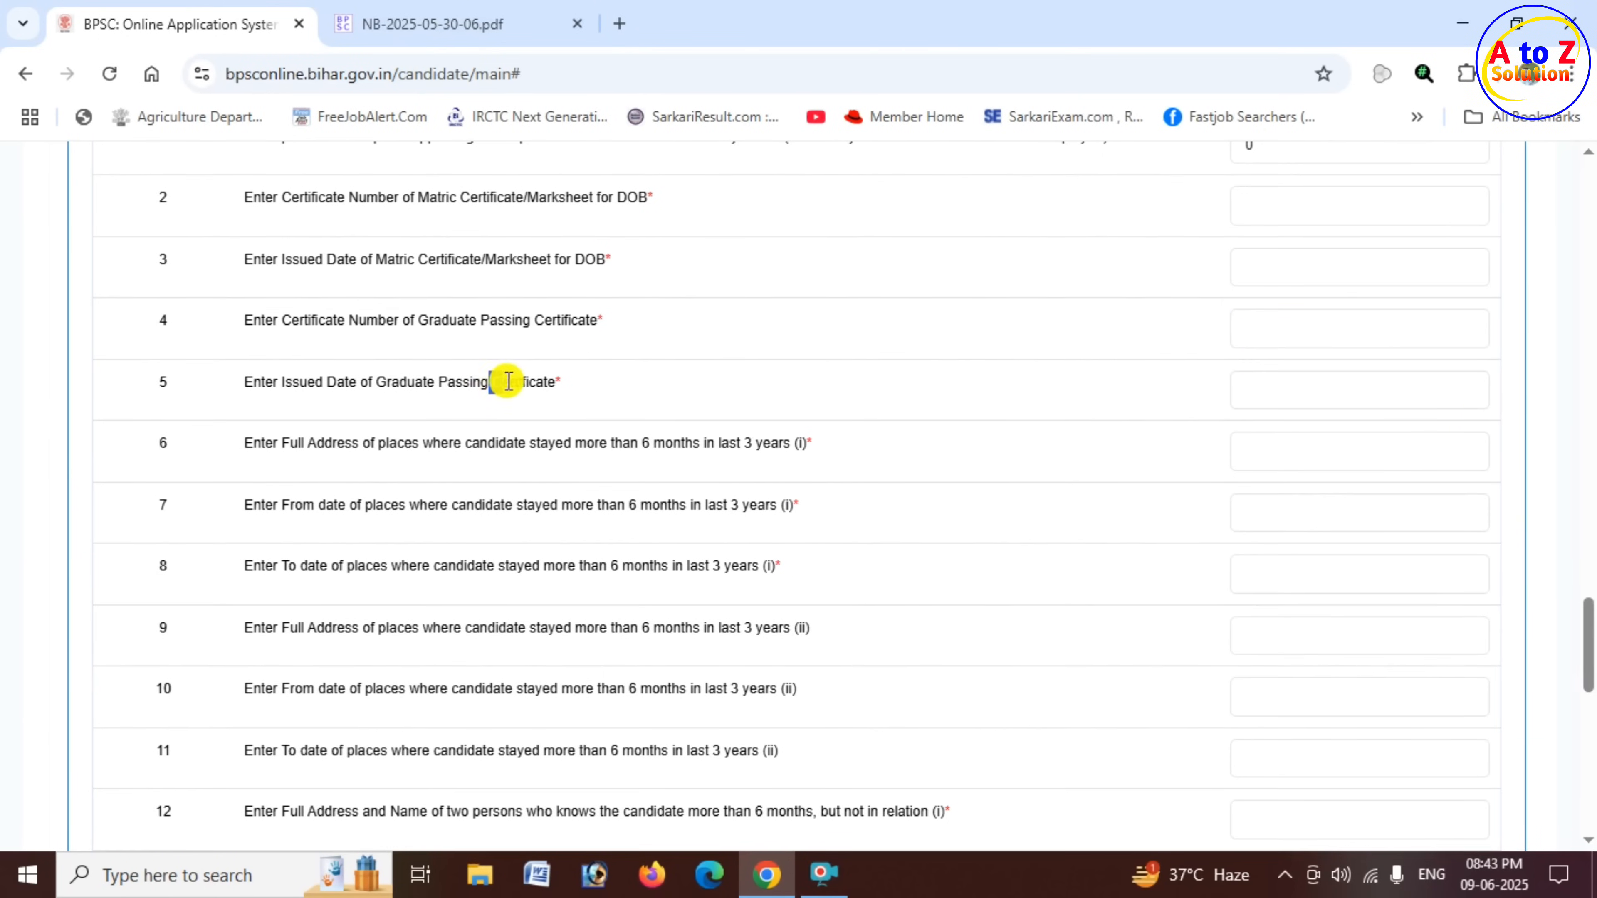
click(1313, 391)
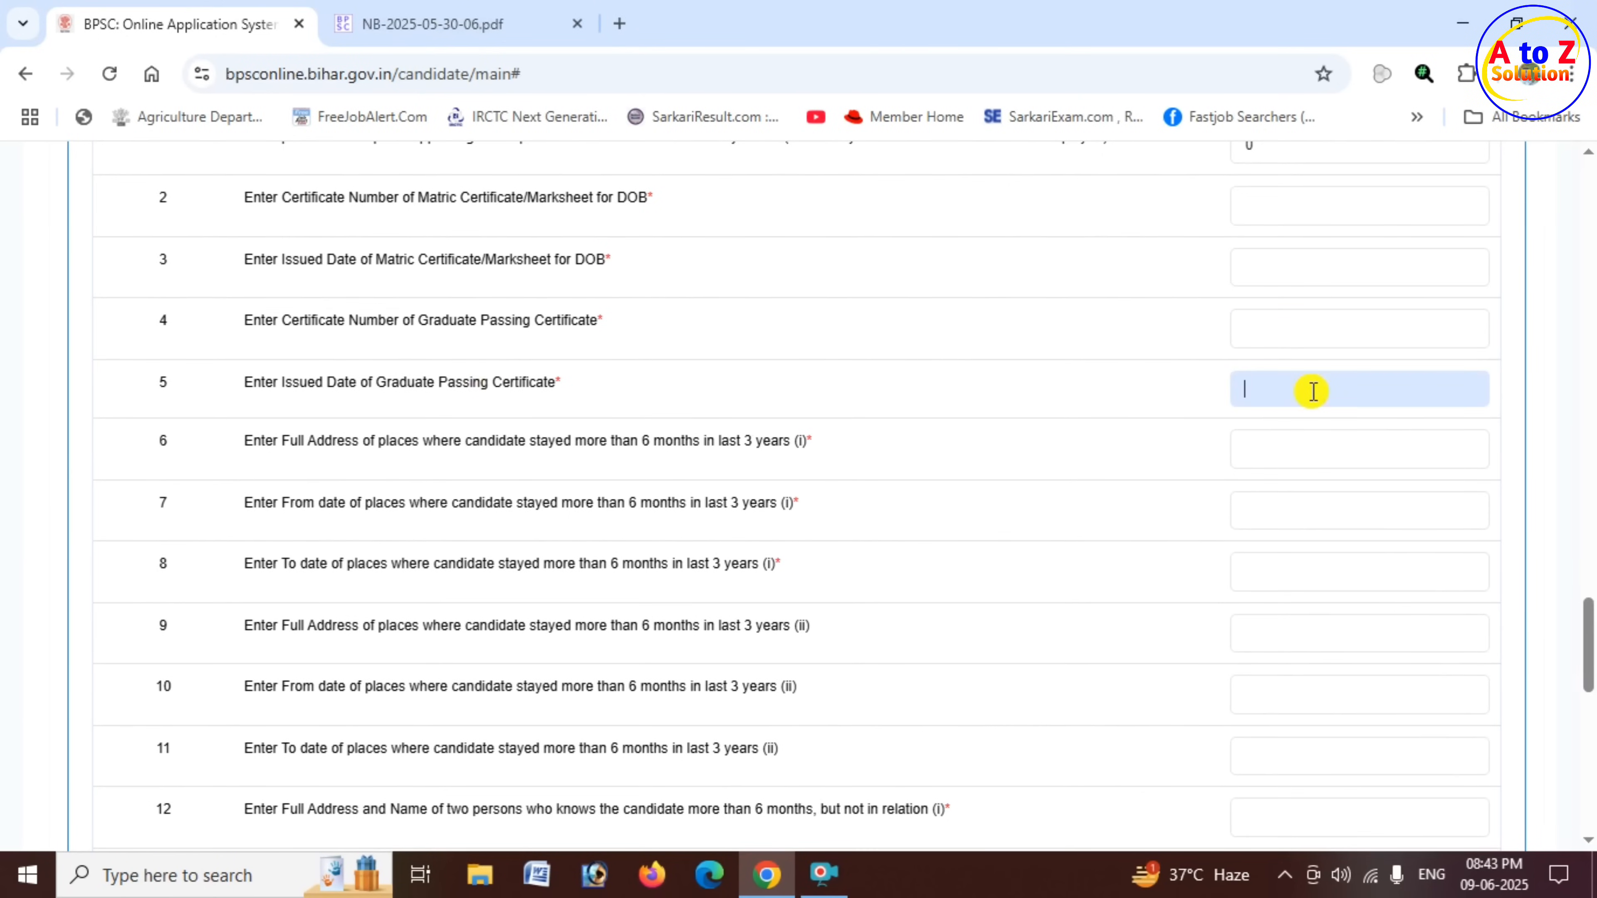
- Examine questions 6 to 11 on the addresses and from/to dates of places stayed more than 6 months in the last 3 years
scroll(1005, 403, down, 2)
drag(246, 326, 783, 334)
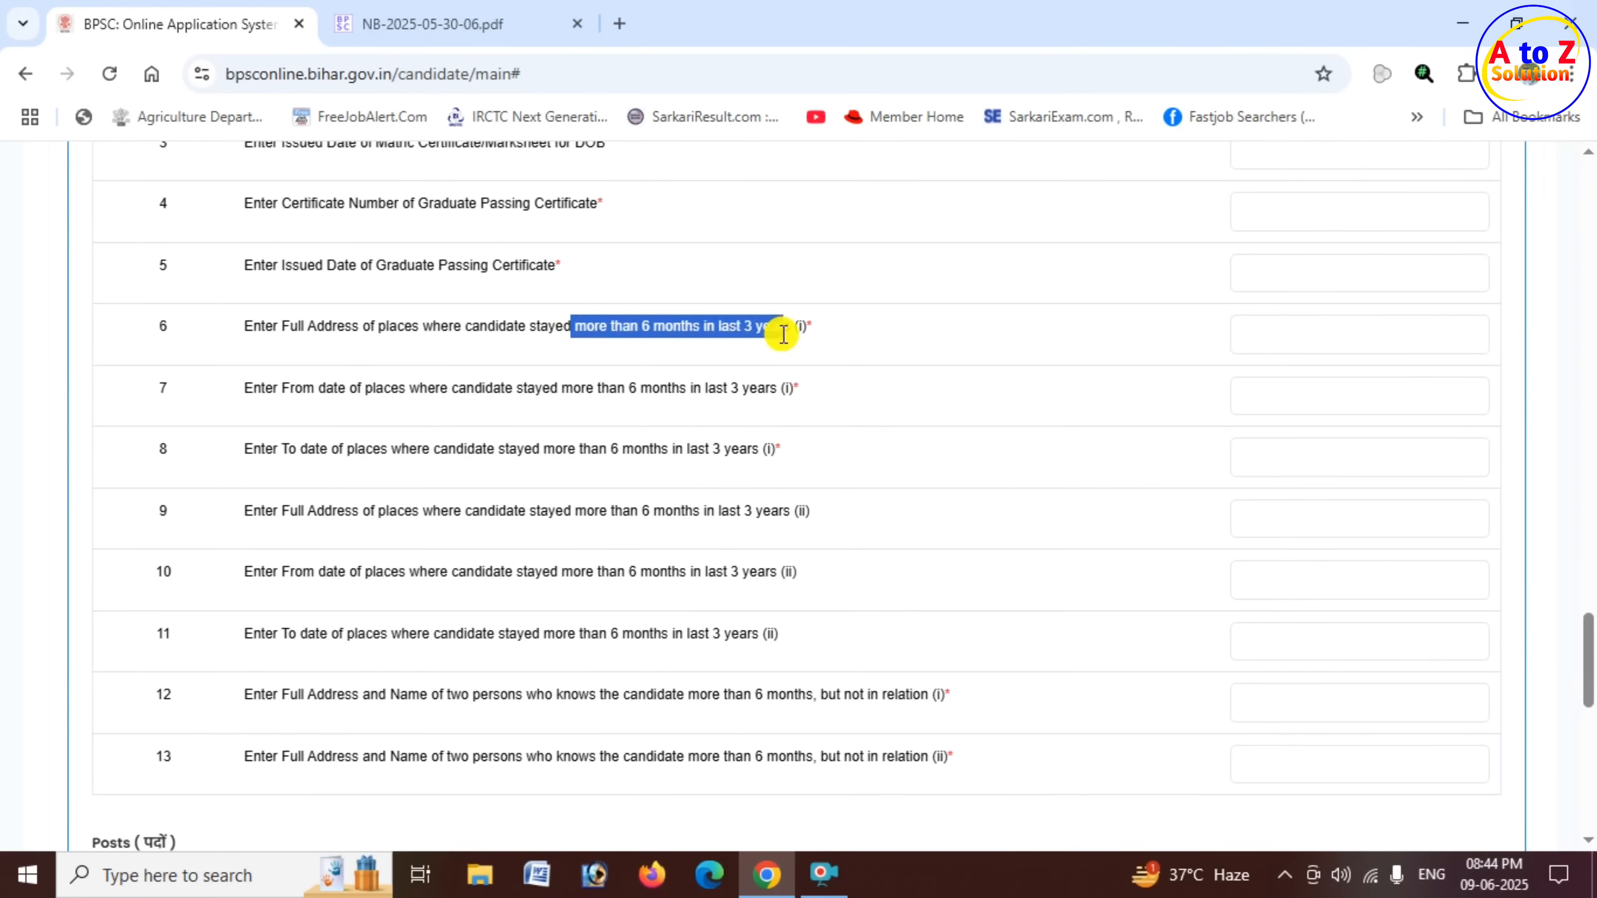
click(1299, 333)
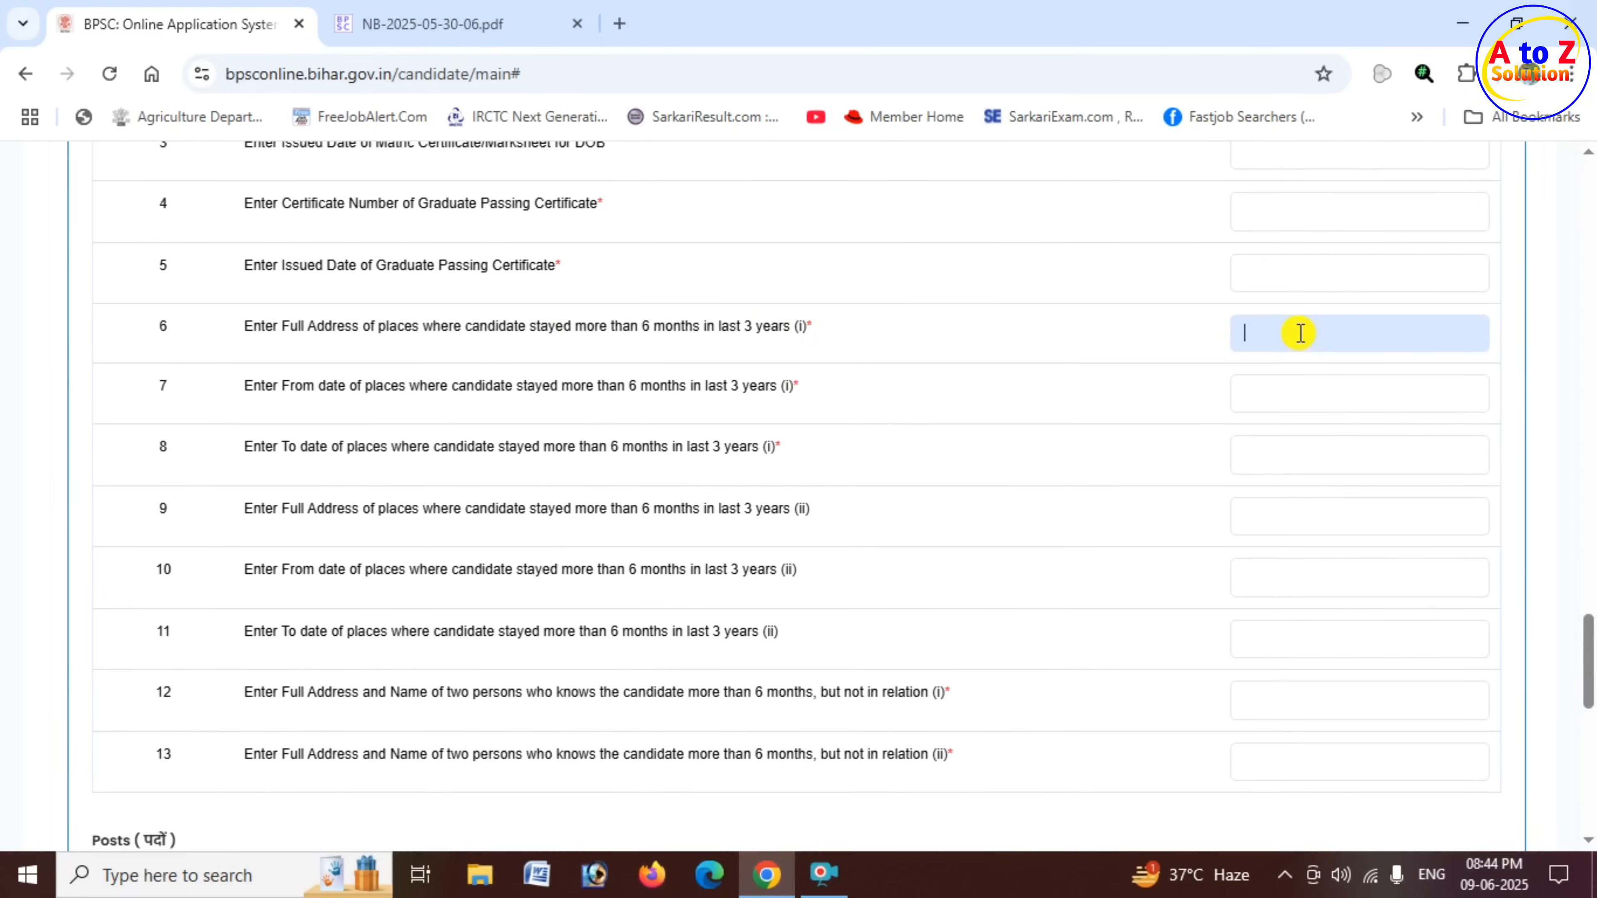
click(837, 356)
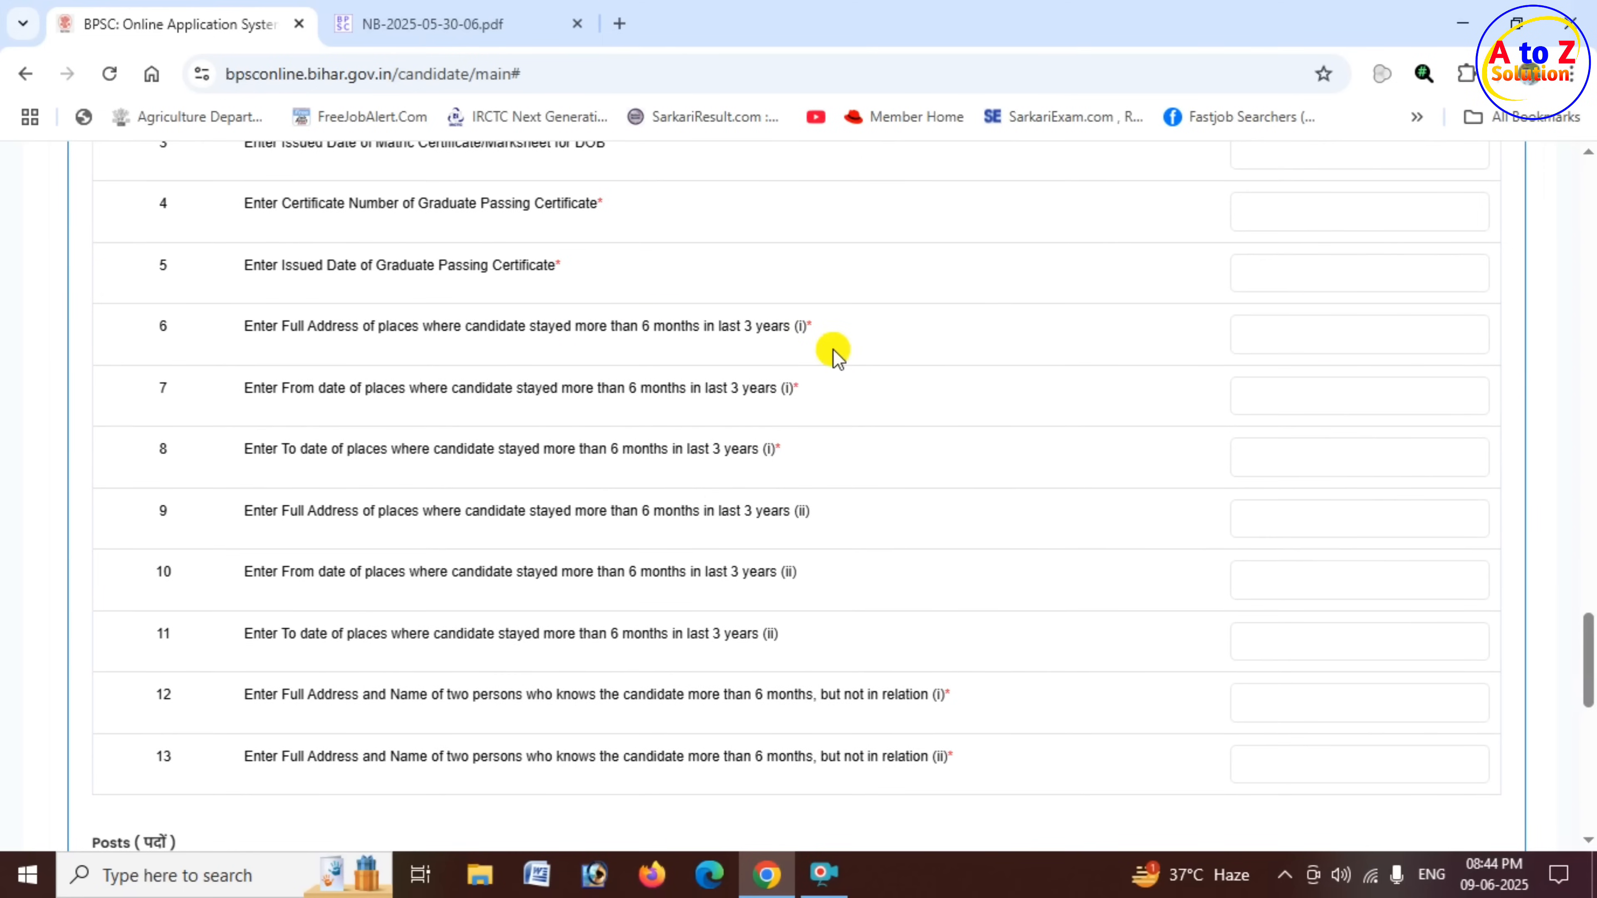
click(1272, 338)
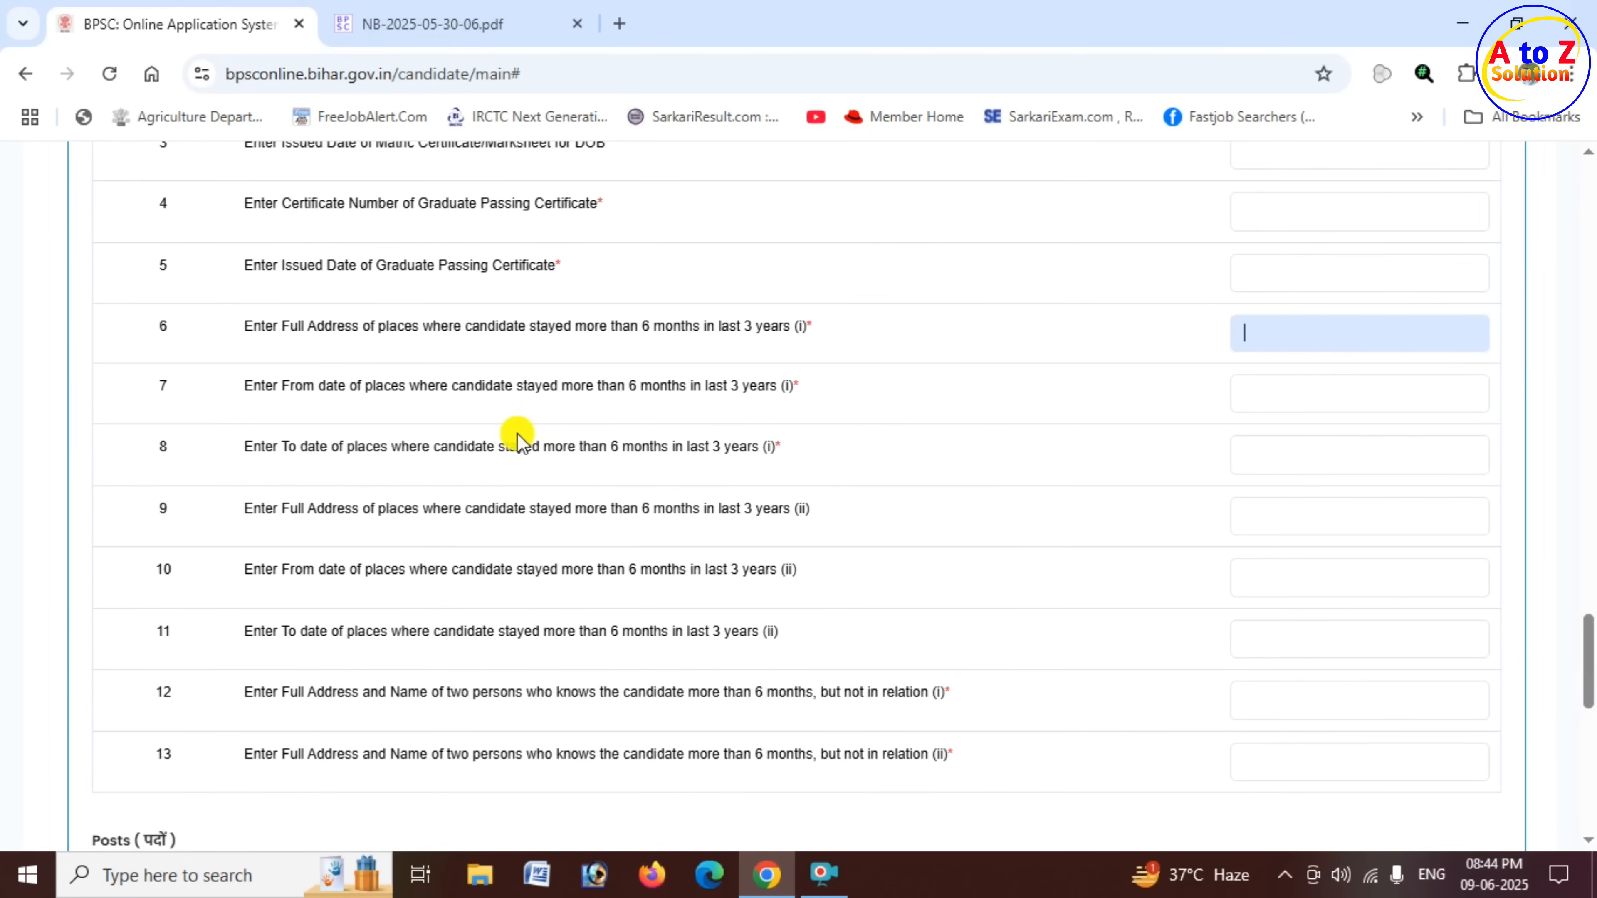
drag(499, 395, 628, 389)
drag(622, 448, 844, 449)
scroll(853, 452, down, 4)
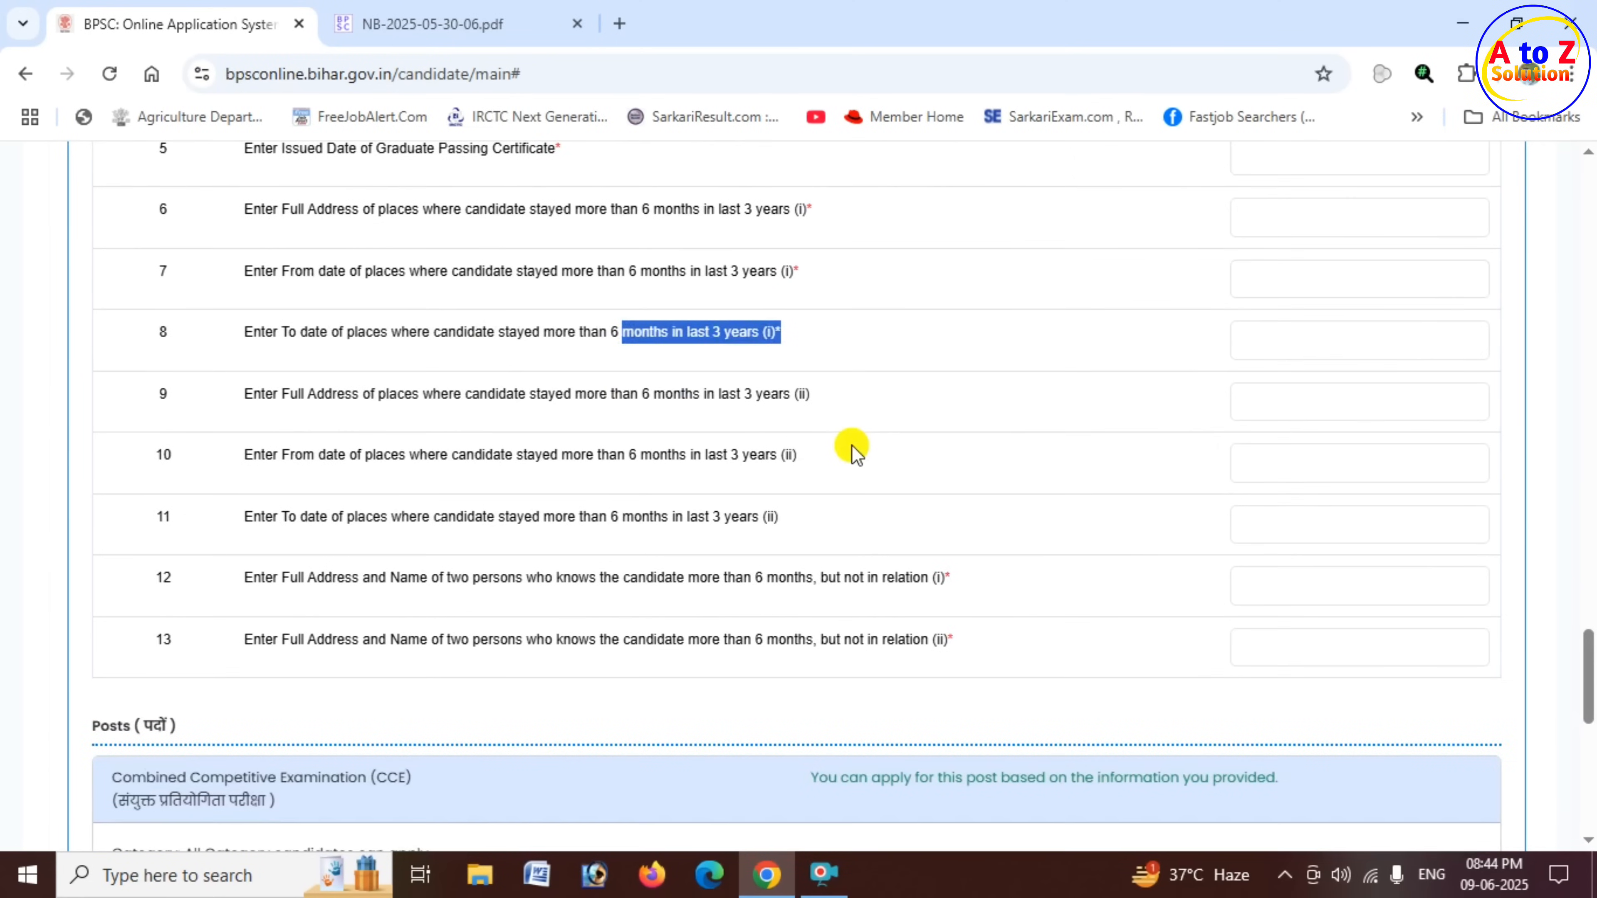
drag(638, 278, 833, 290)
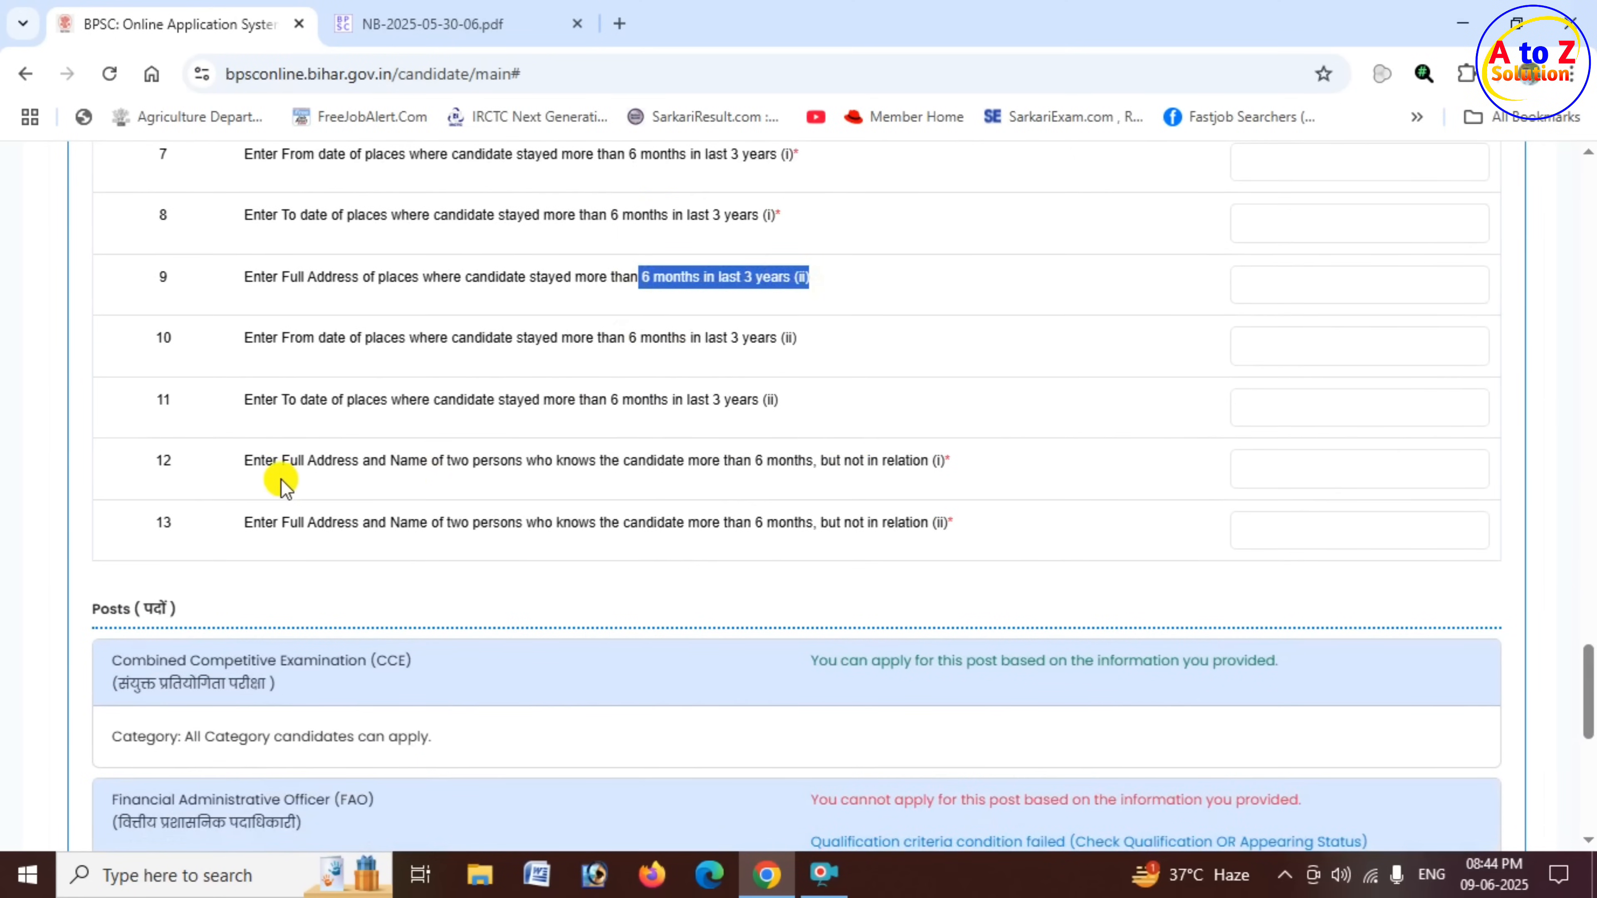
- Examine questions 12 and 13 on the names and full addresses of two unrelated persons who know the candidate
click(253, 460)
drag(254, 461, 541, 463)
click(289, 460)
drag(527, 462, 940, 470)
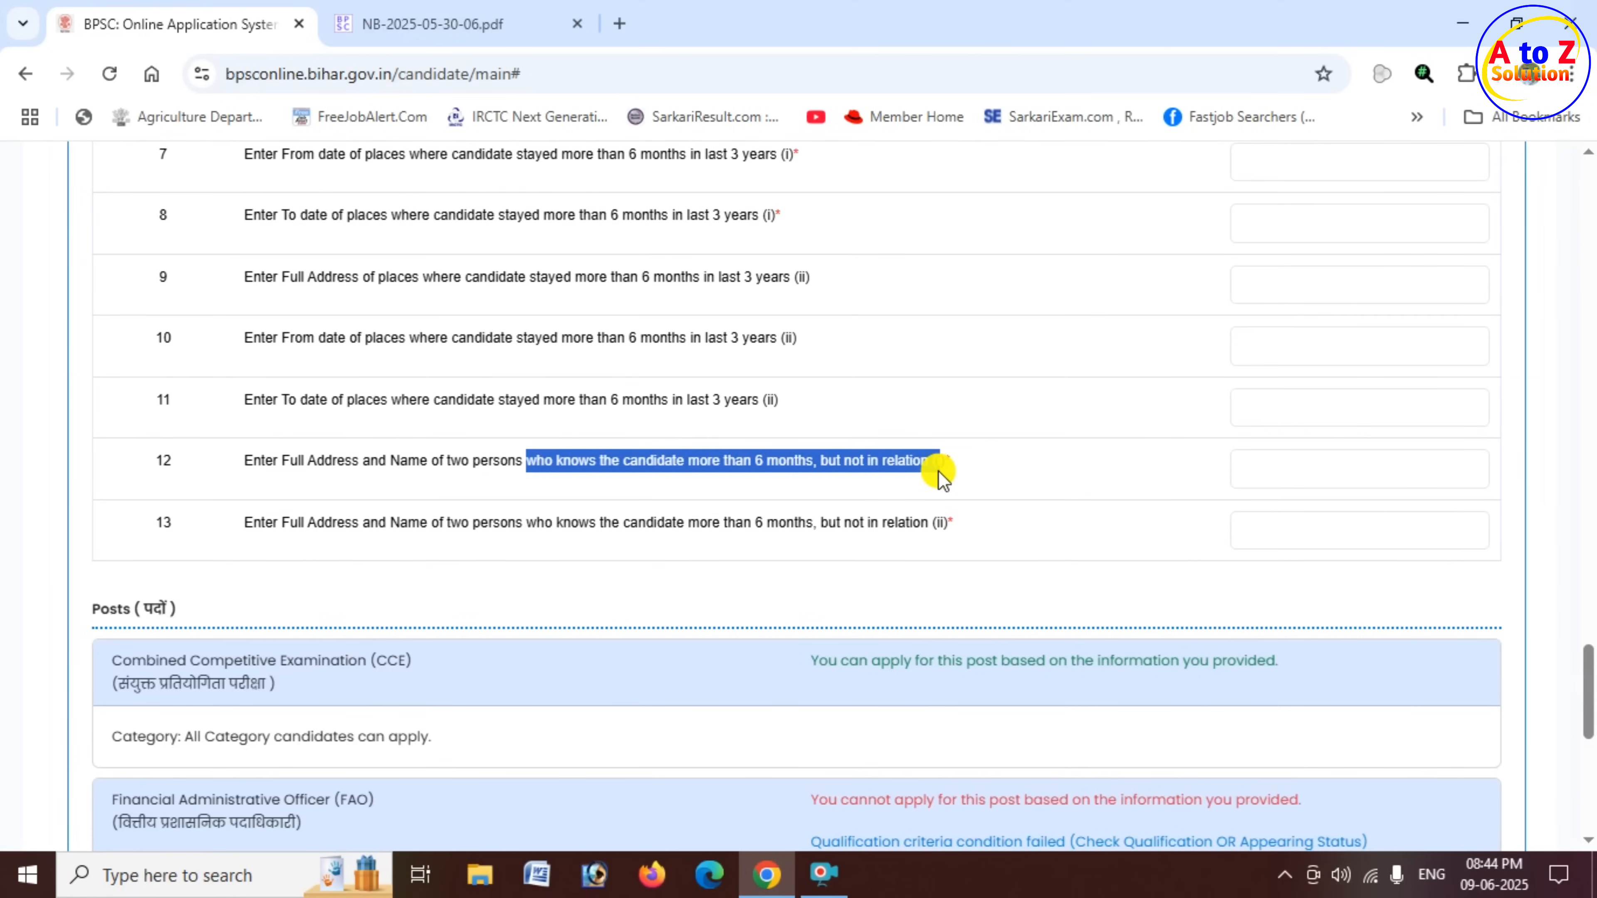
click(1271, 461)
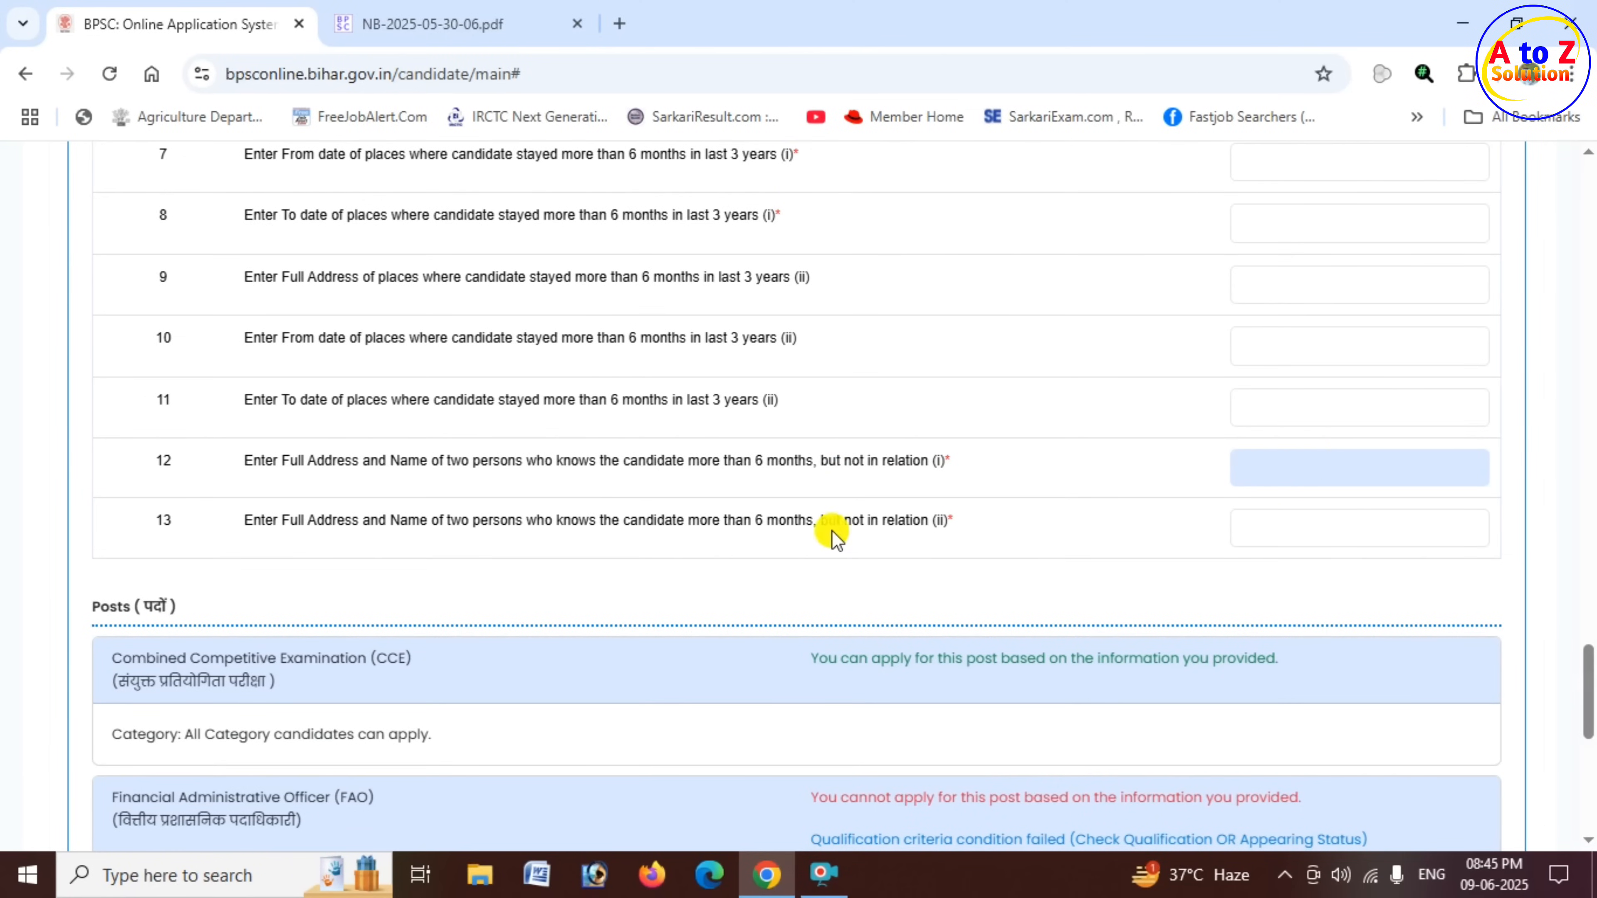
drag(778, 523, 1006, 527)
- Review the eligibility status of the CCE, Financial Administrative Officer and Co-operative Extension Officer posts and the list of posts to choose
scroll(1005, 526, down, 5)
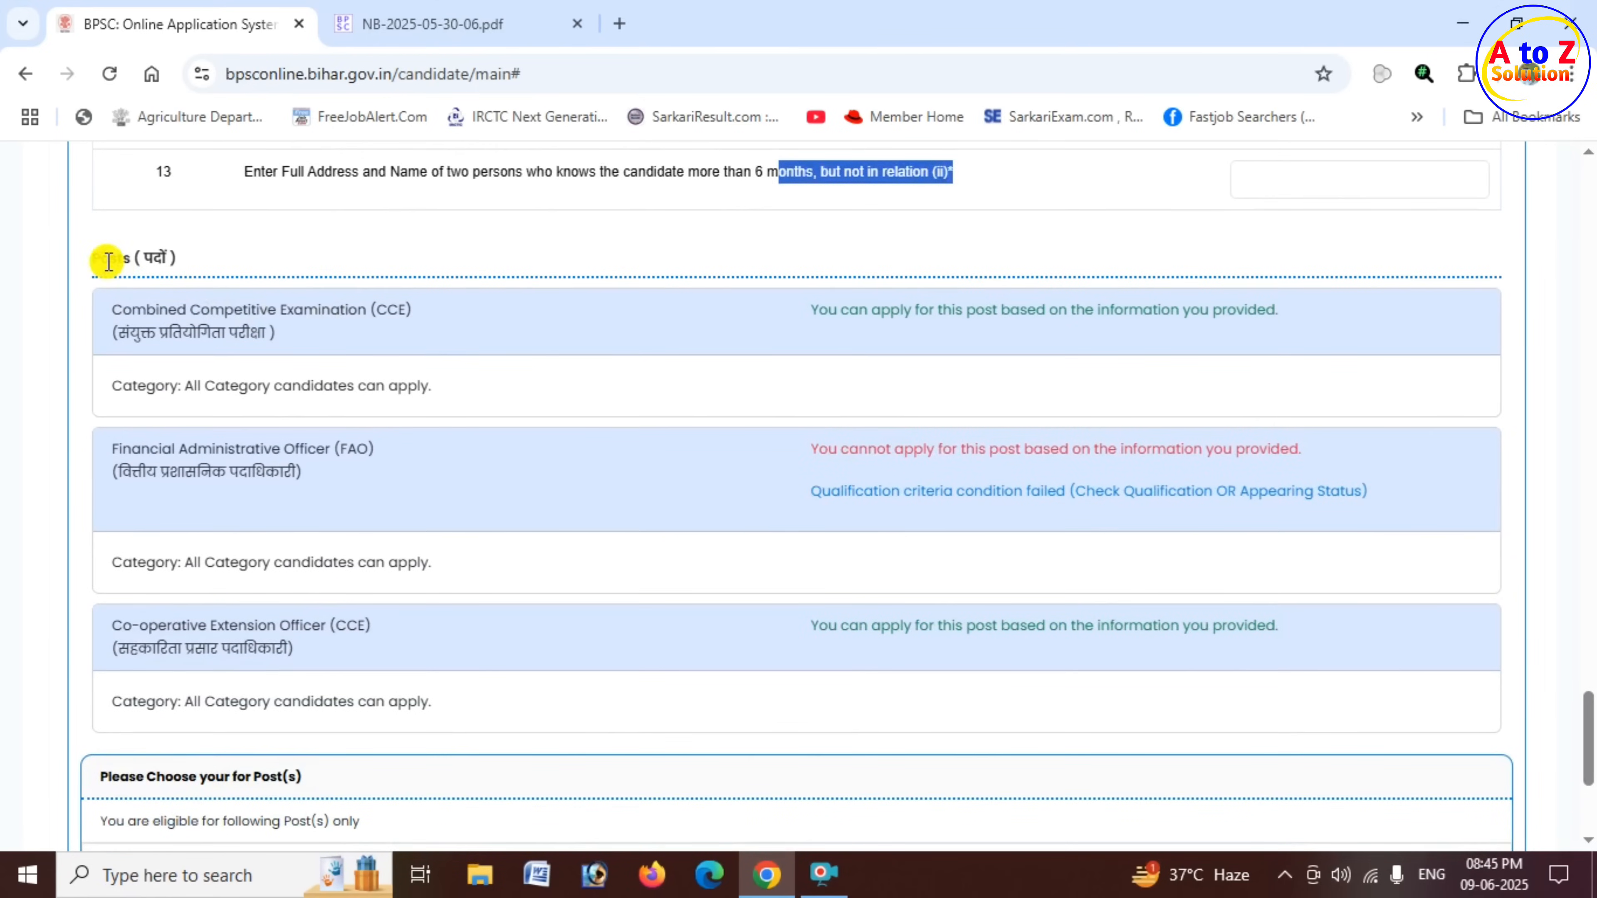
drag(101, 258, 179, 258)
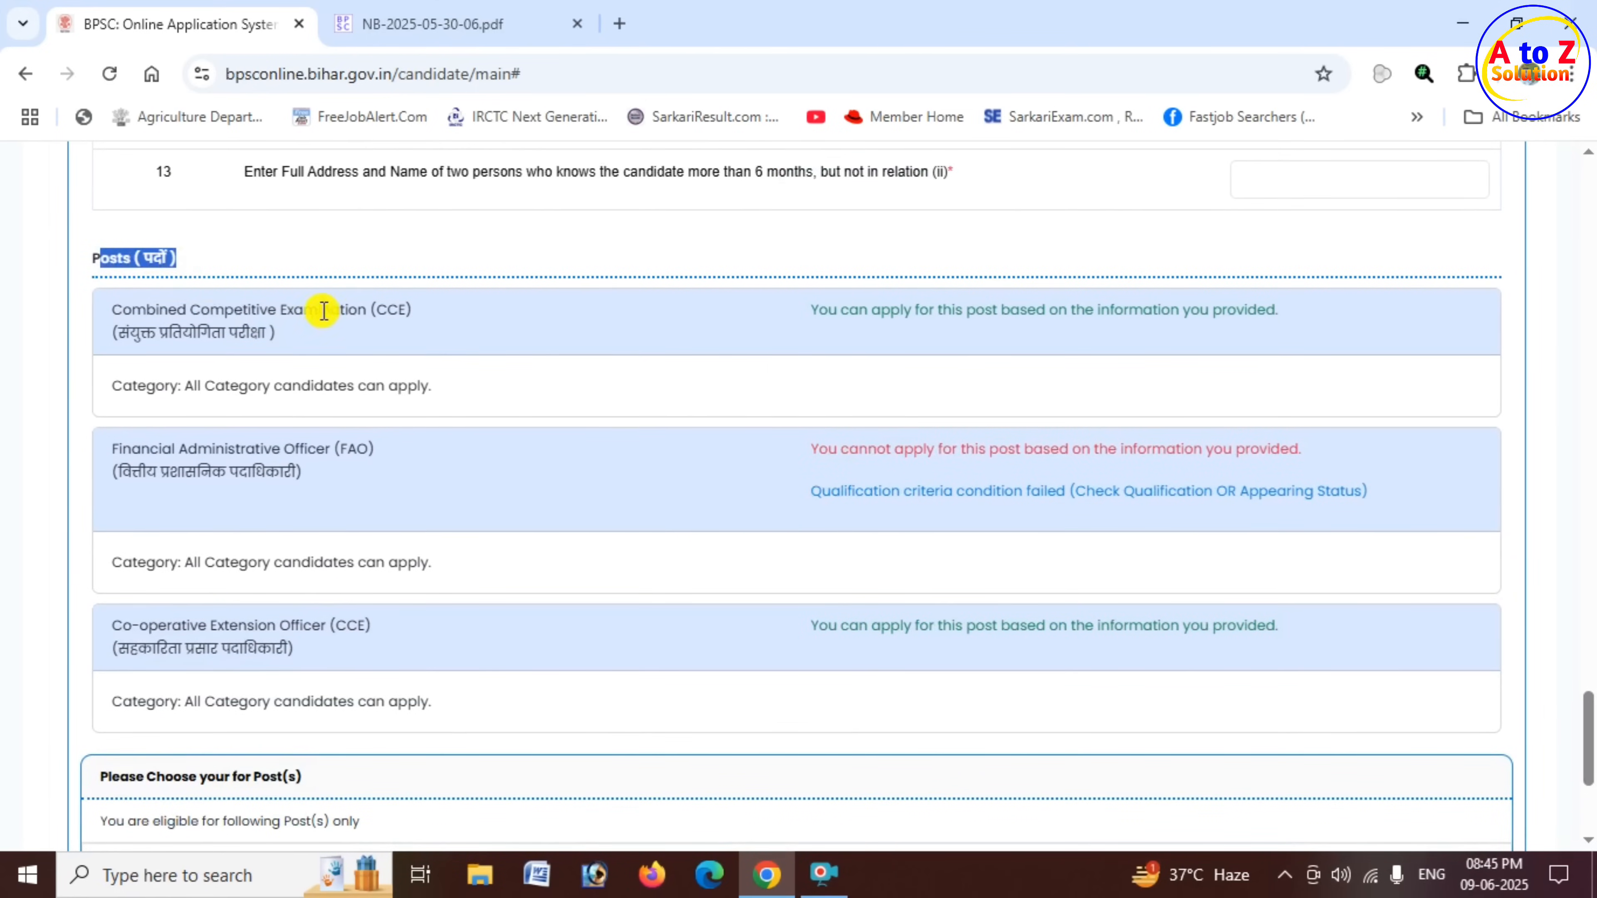
drag(323, 310, 419, 317)
drag(890, 313, 1285, 322)
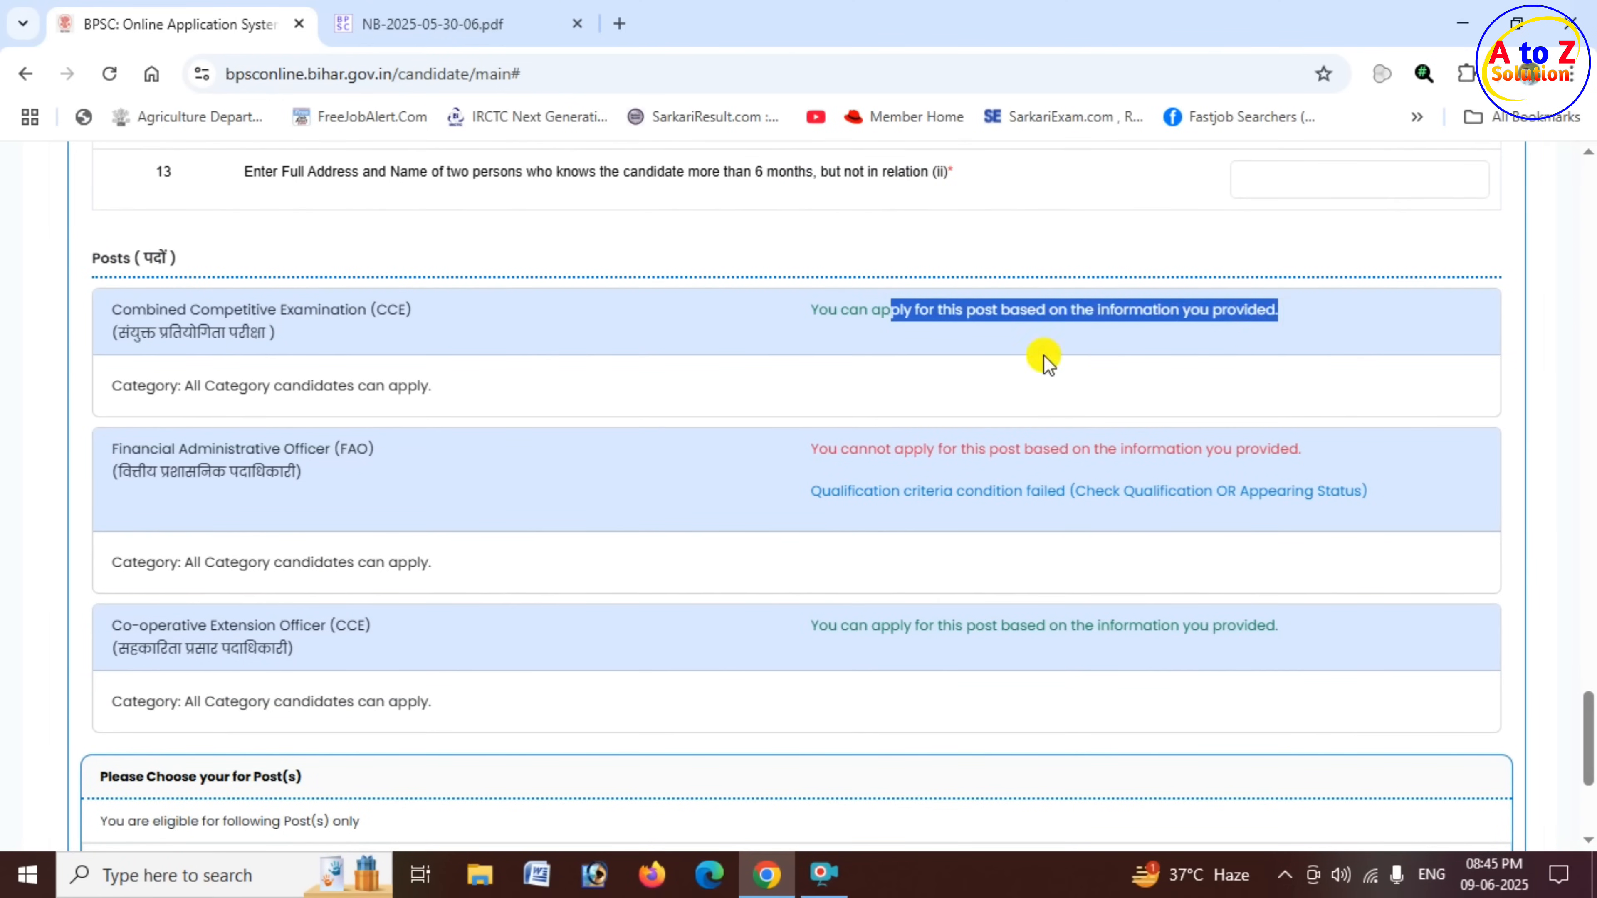
scroll(268, 404, down, 2)
click(134, 333)
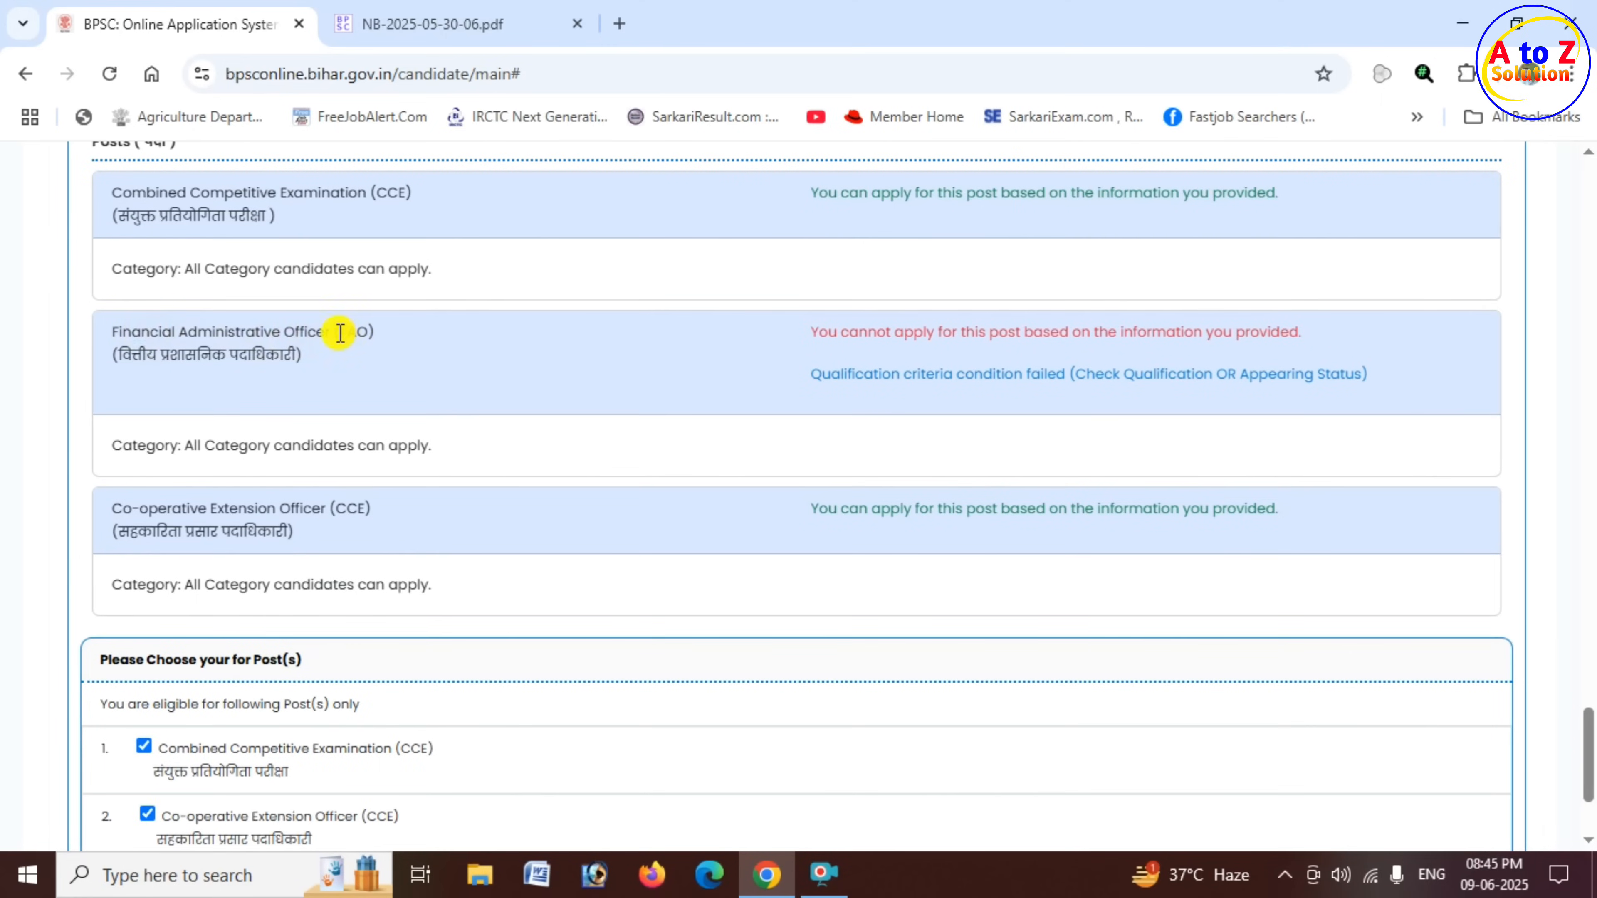
drag(893, 332, 1269, 334)
scroll(426, 412, down, 2)
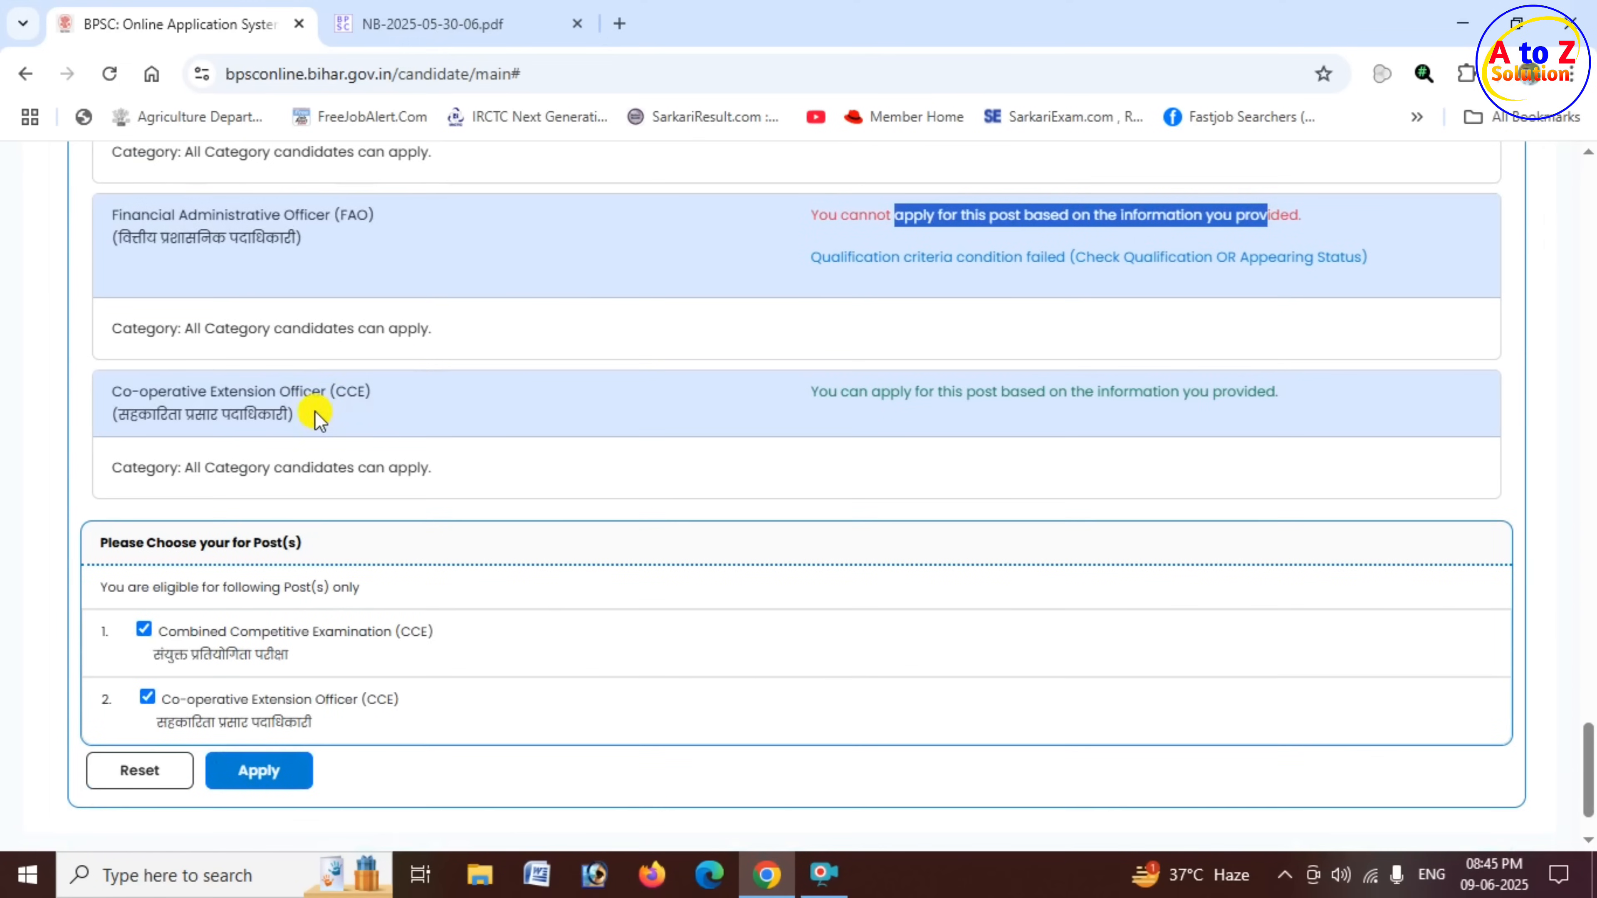
drag(336, 395, 383, 398)
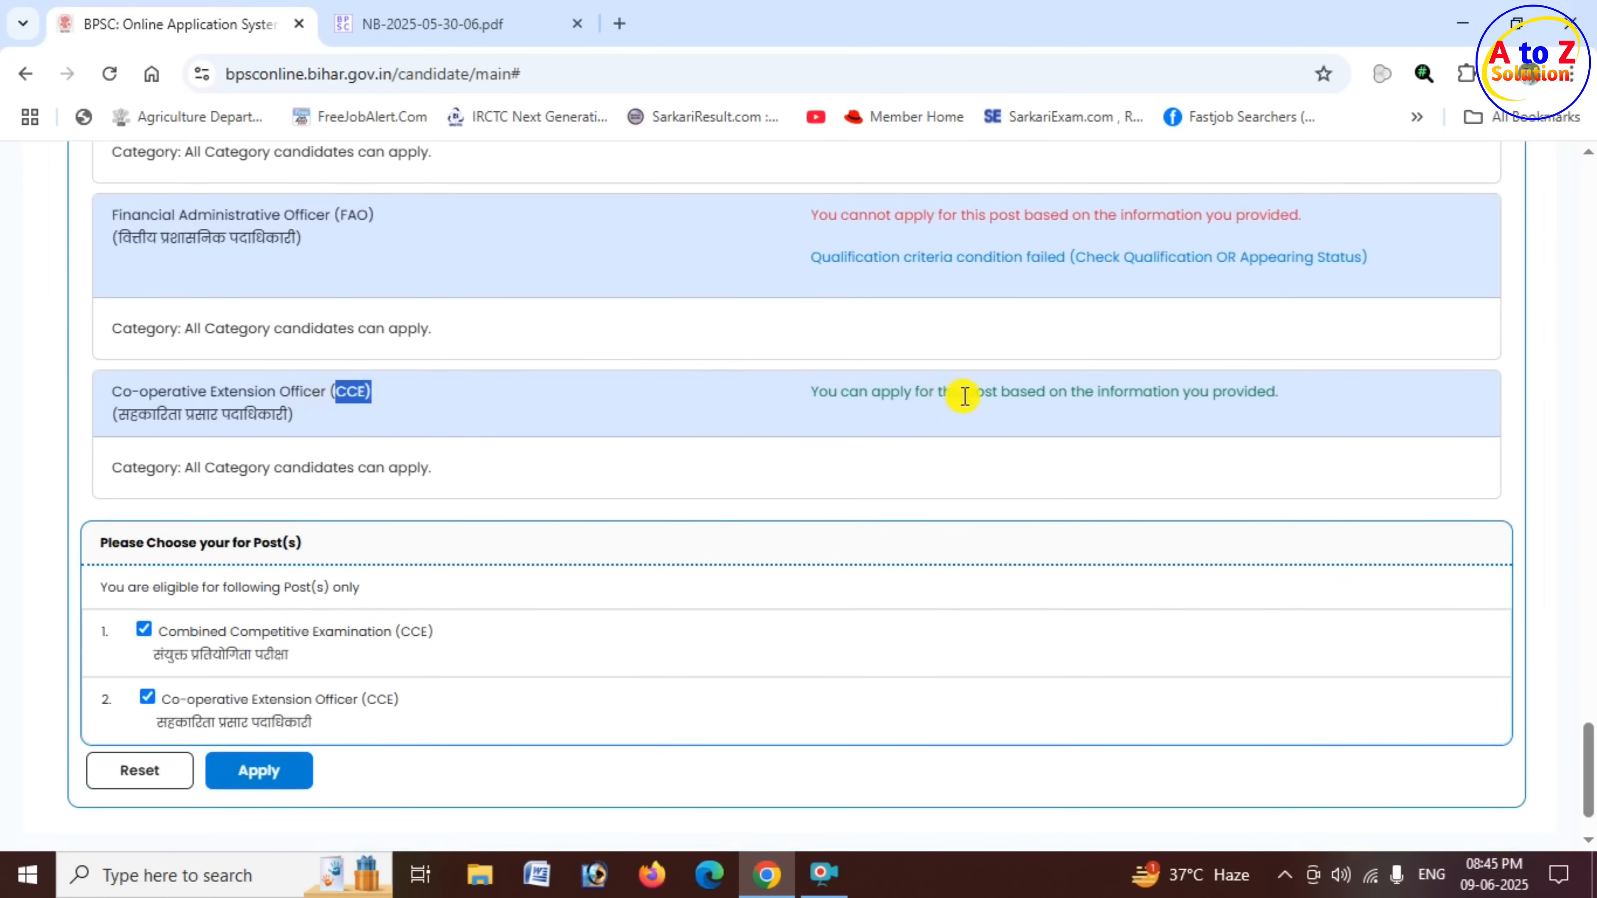
drag(943, 393, 1270, 392)
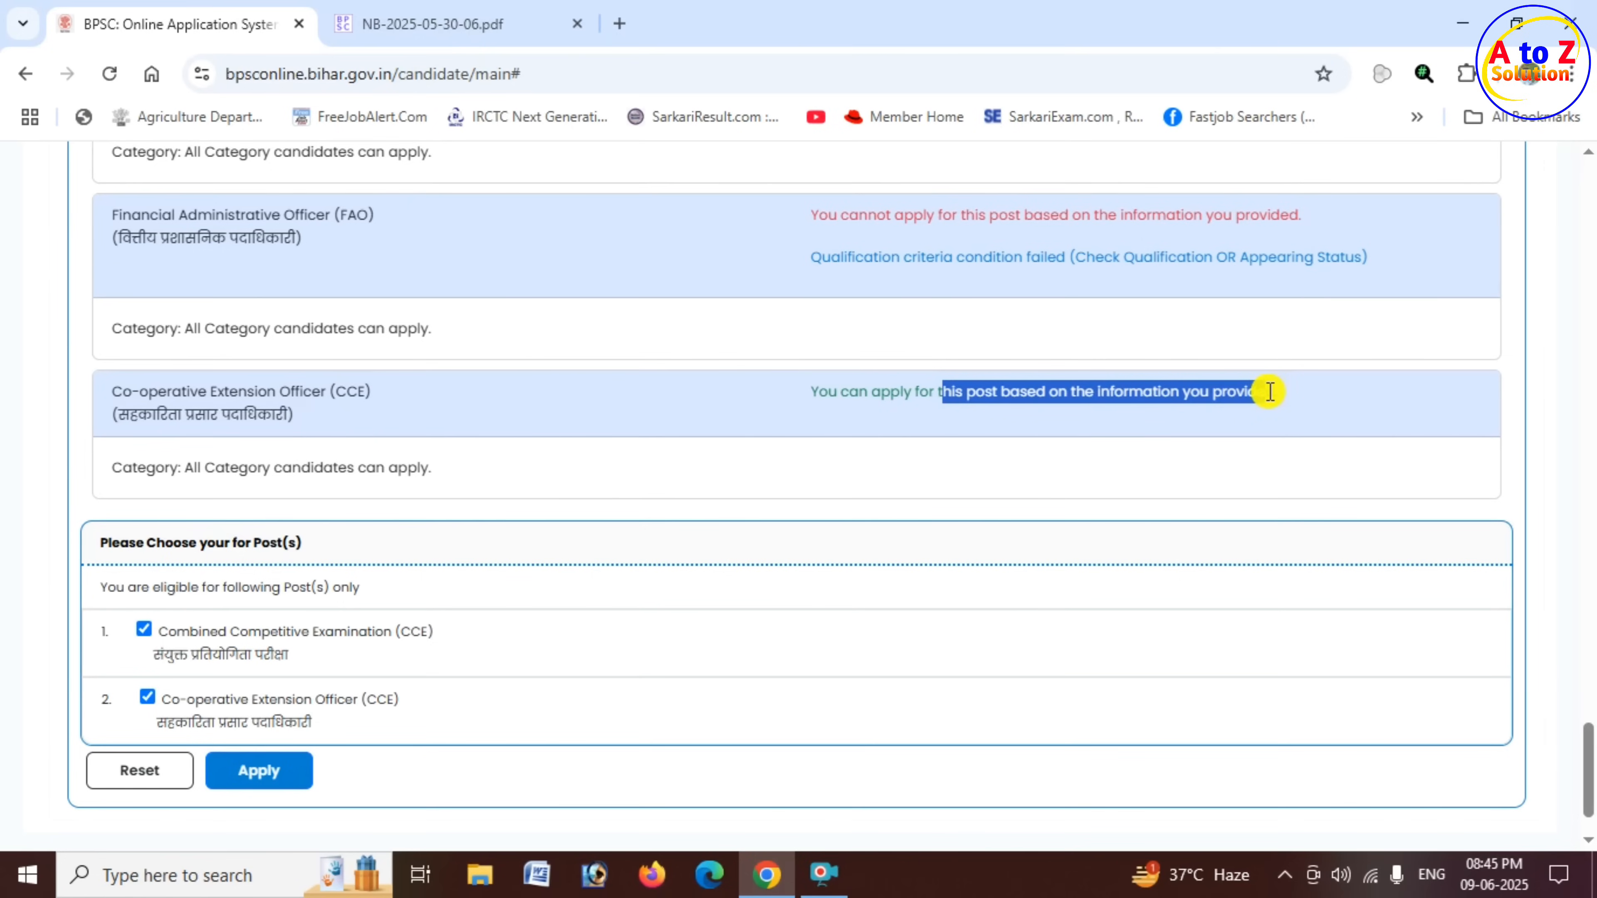
click(1270, 392)
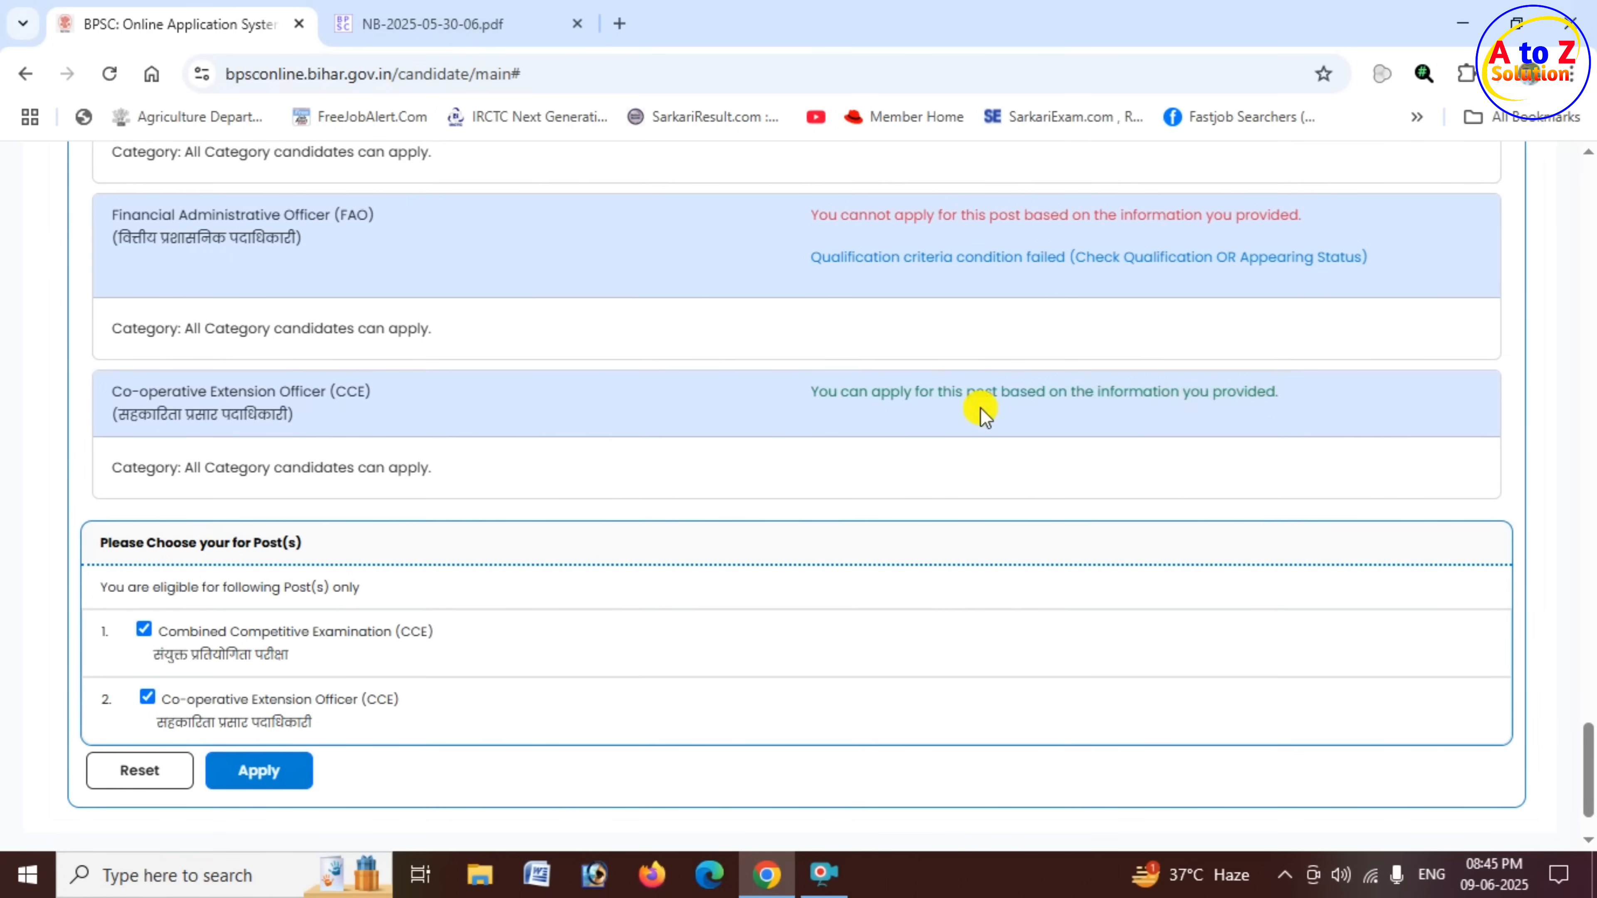
scroll(581, 410, down, 2)
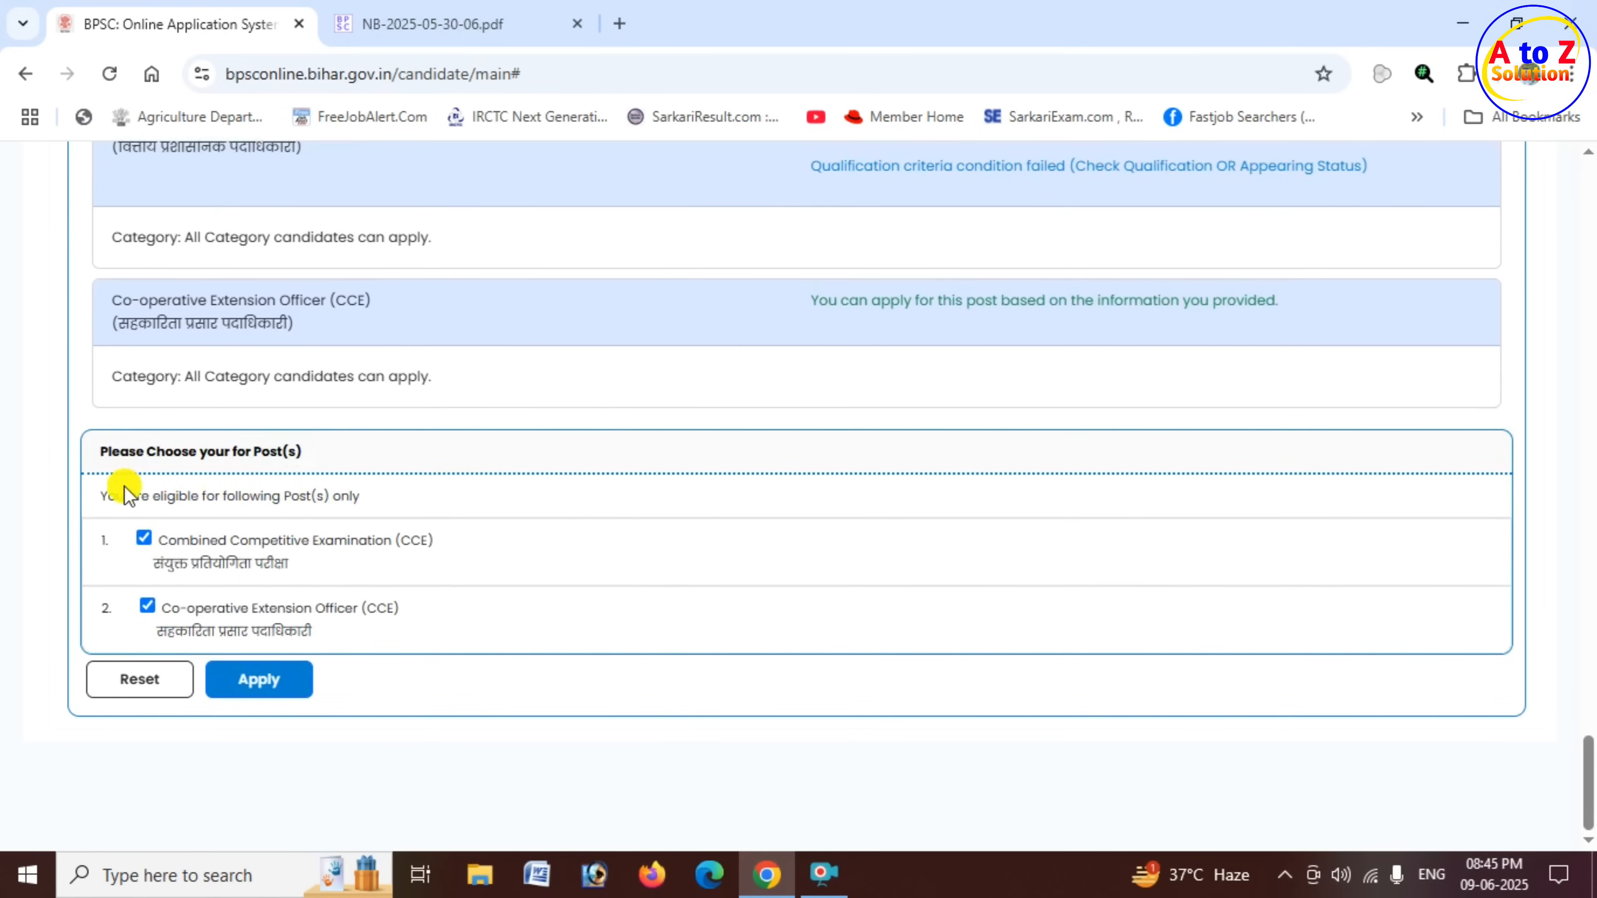
drag(100, 451, 299, 452)
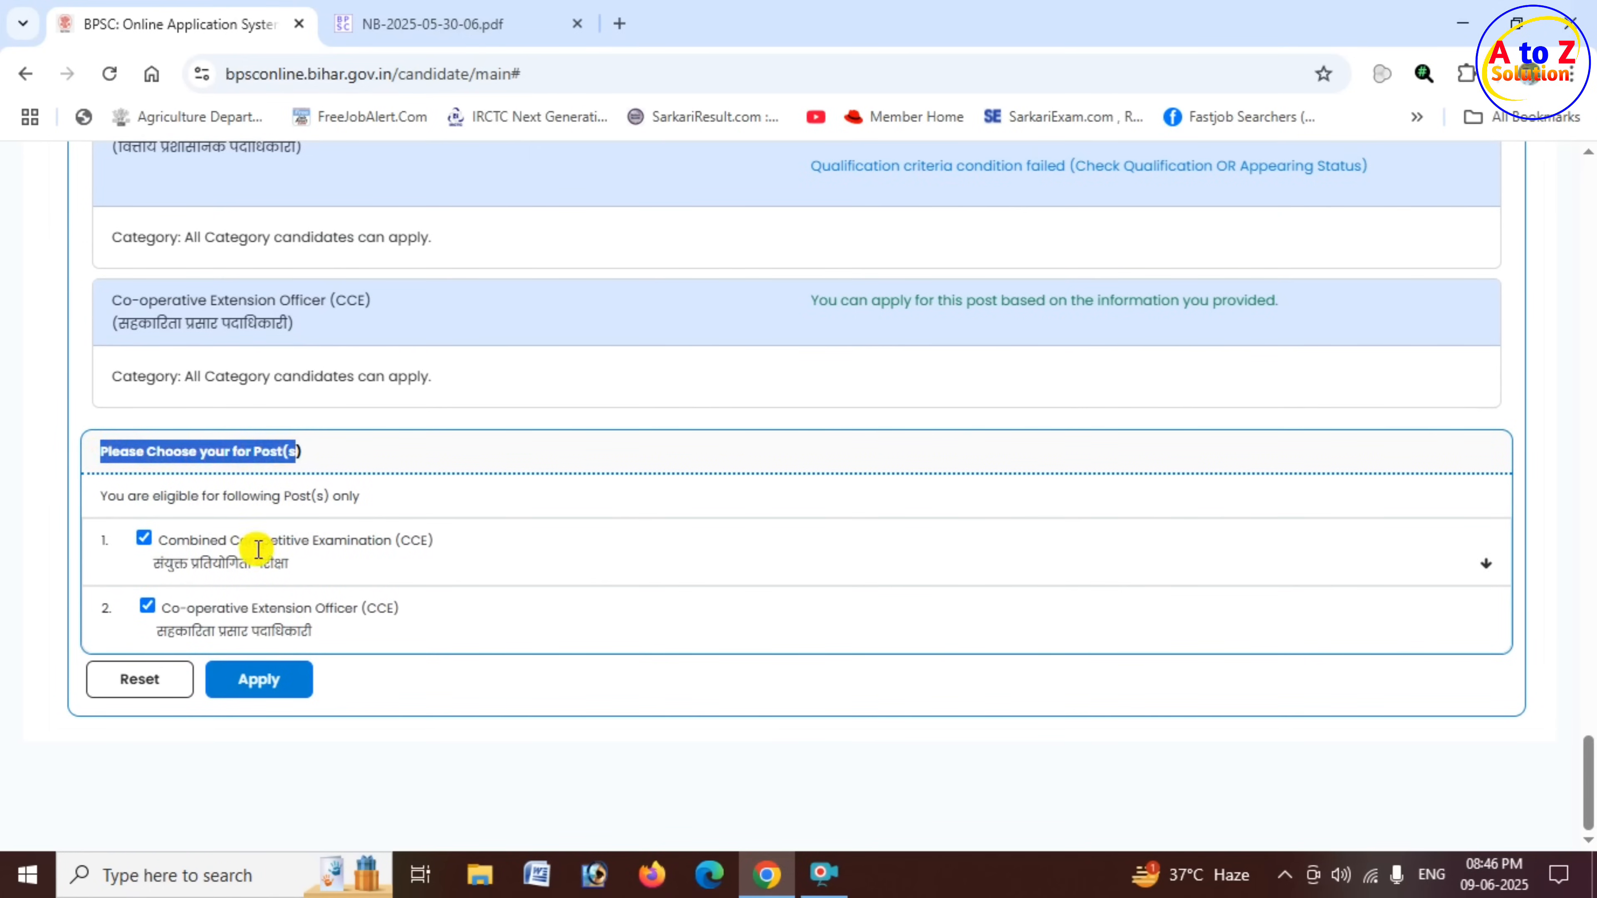
- Choose only the Combined Competitive Examination (CCE) post, deselect Co-operative Extension Officer (CCE), and apply the choice
drag(167, 539, 319, 542)
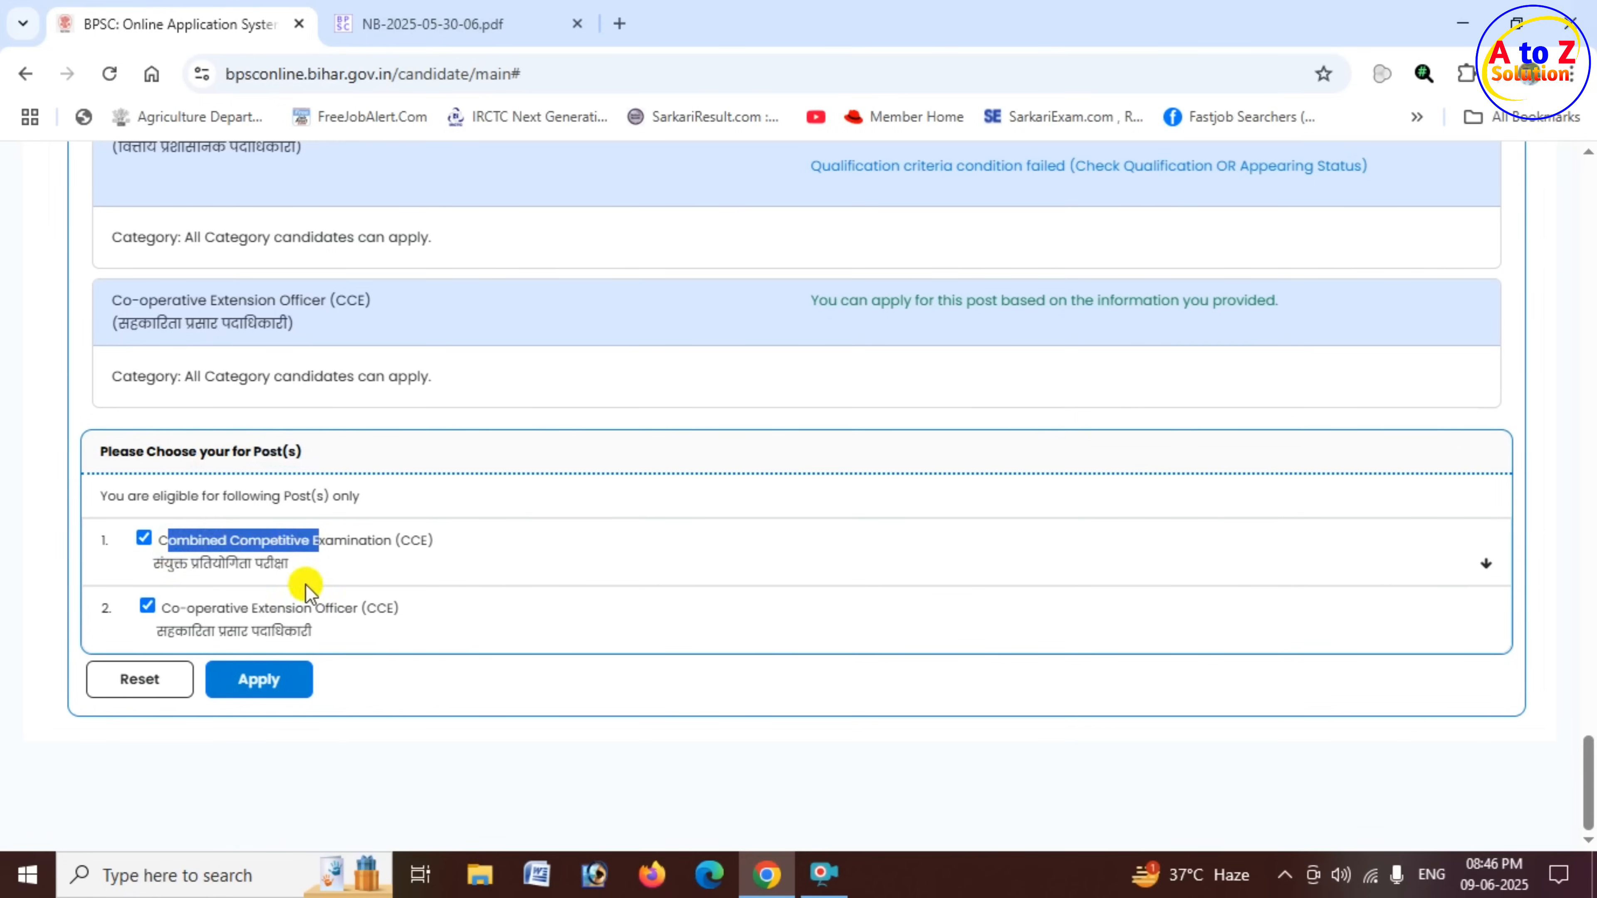
drag(187, 607, 270, 610)
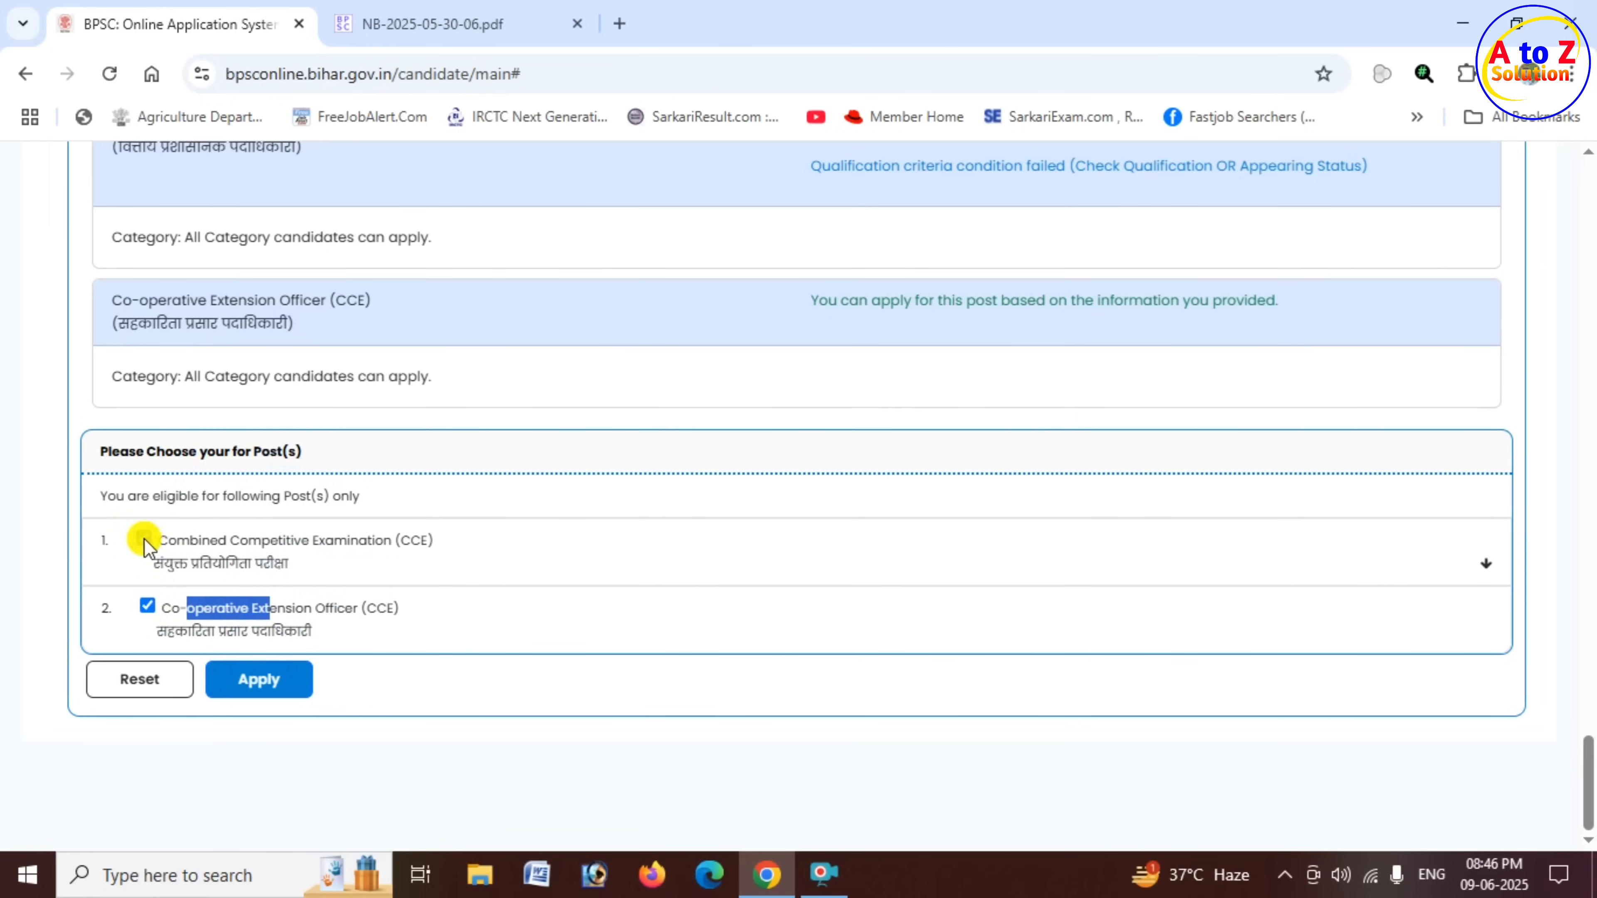
click(145, 538)
click(174, 605)
click(148, 607)
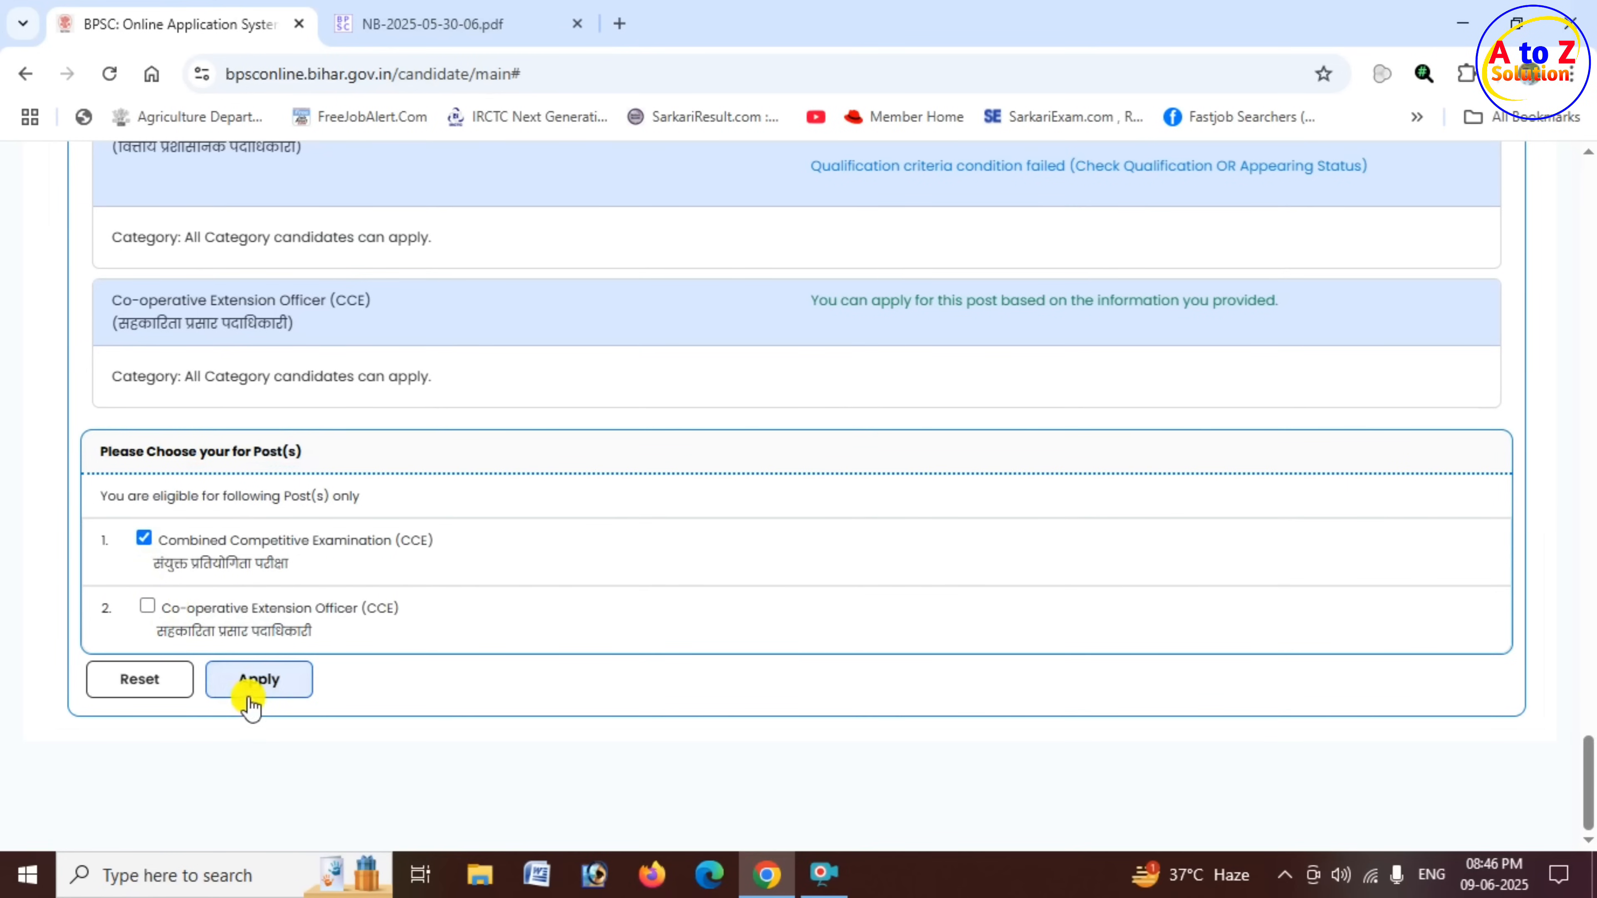
click(274, 687)
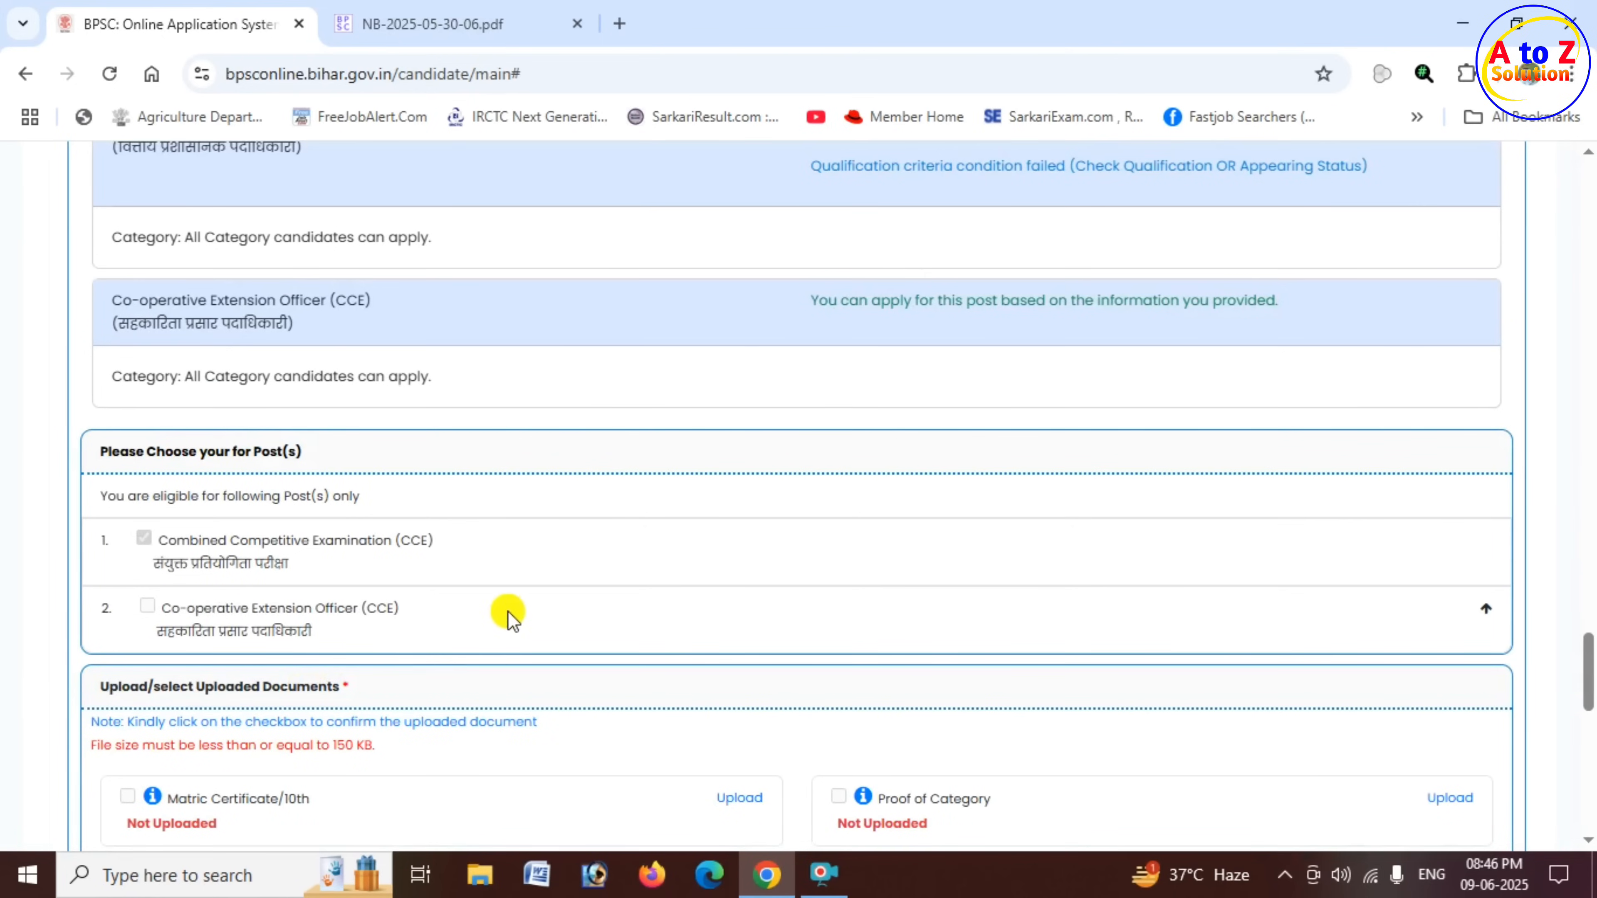
- Review the document upload instructions, file size limit and required matric, category, non-creamy layer and domicile documents
scroll(508, 607, down, 5)
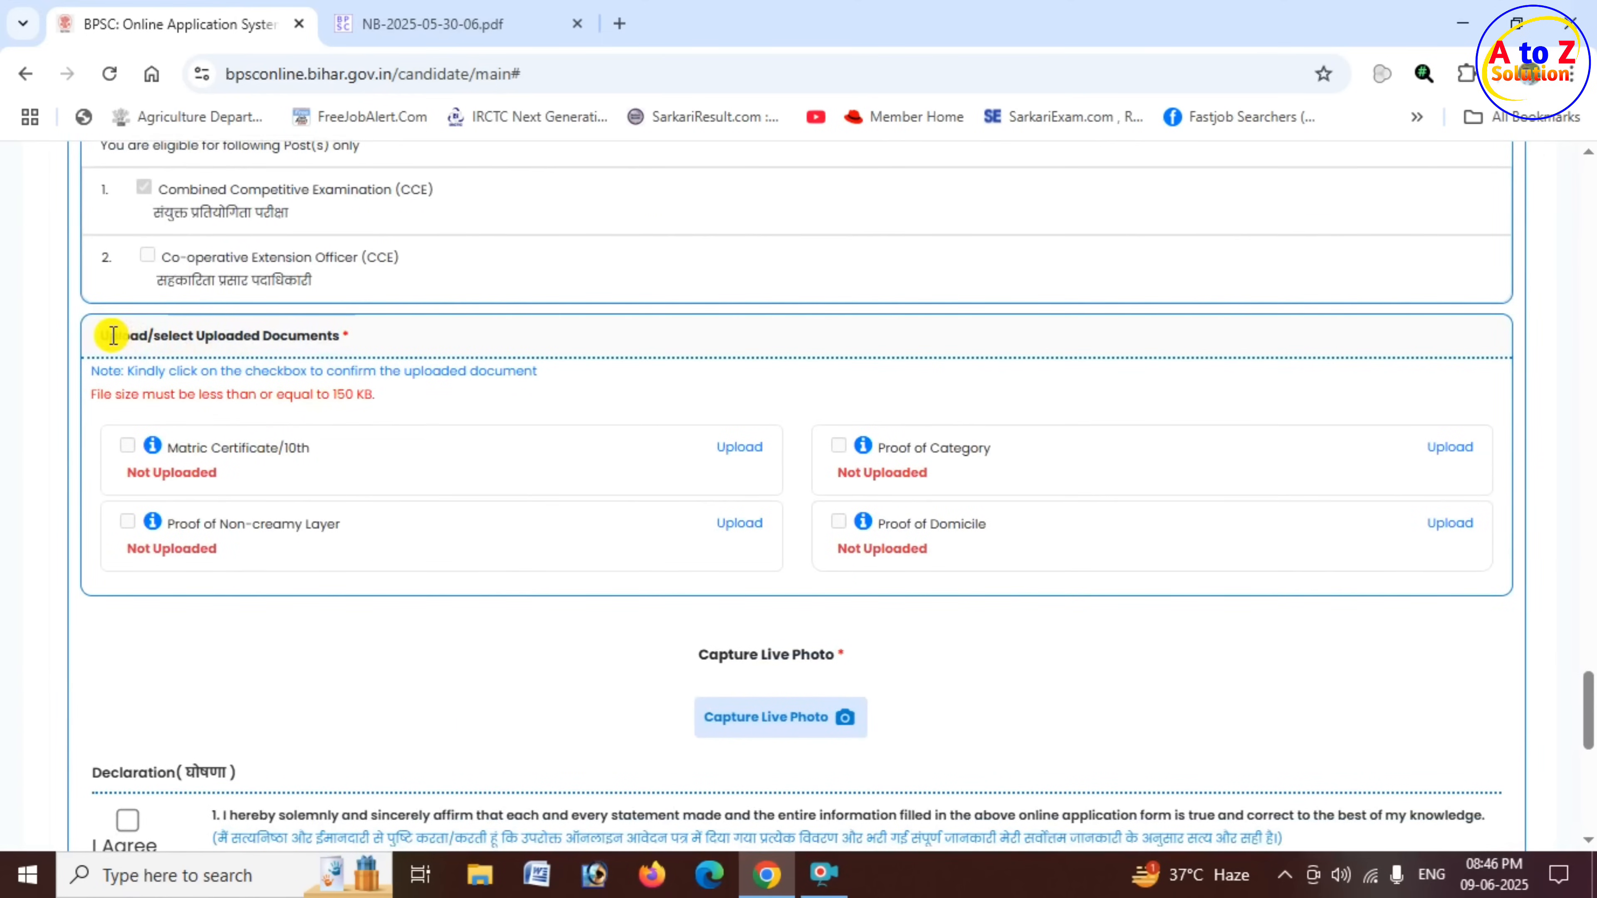
drag(113, 336, 242, 340)
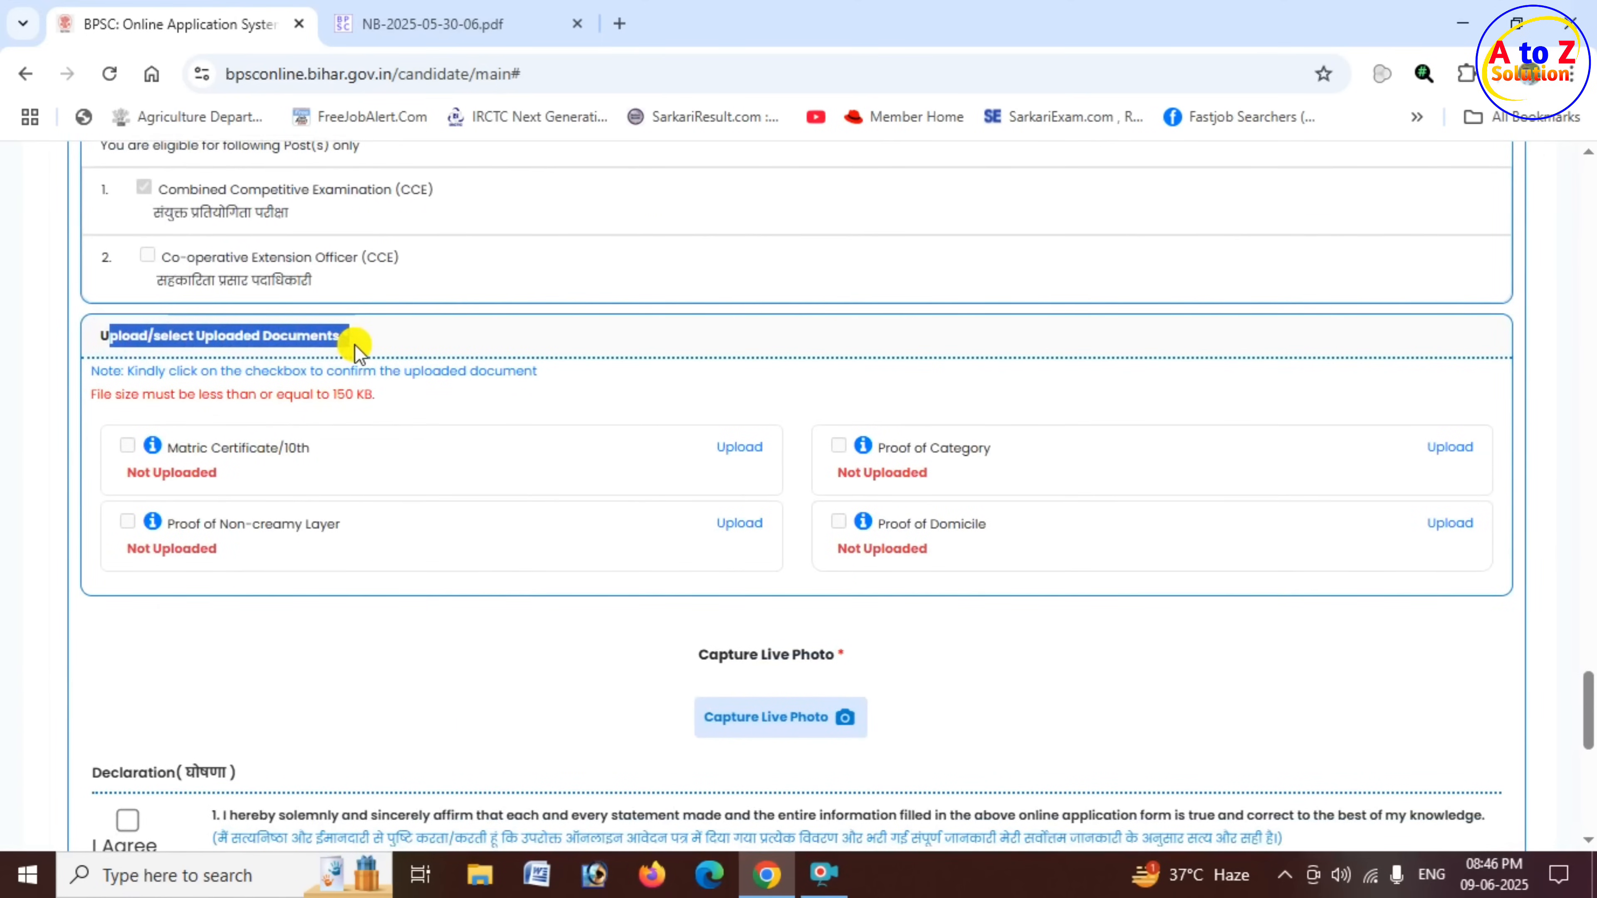
drag(133, 371, 539, 377)
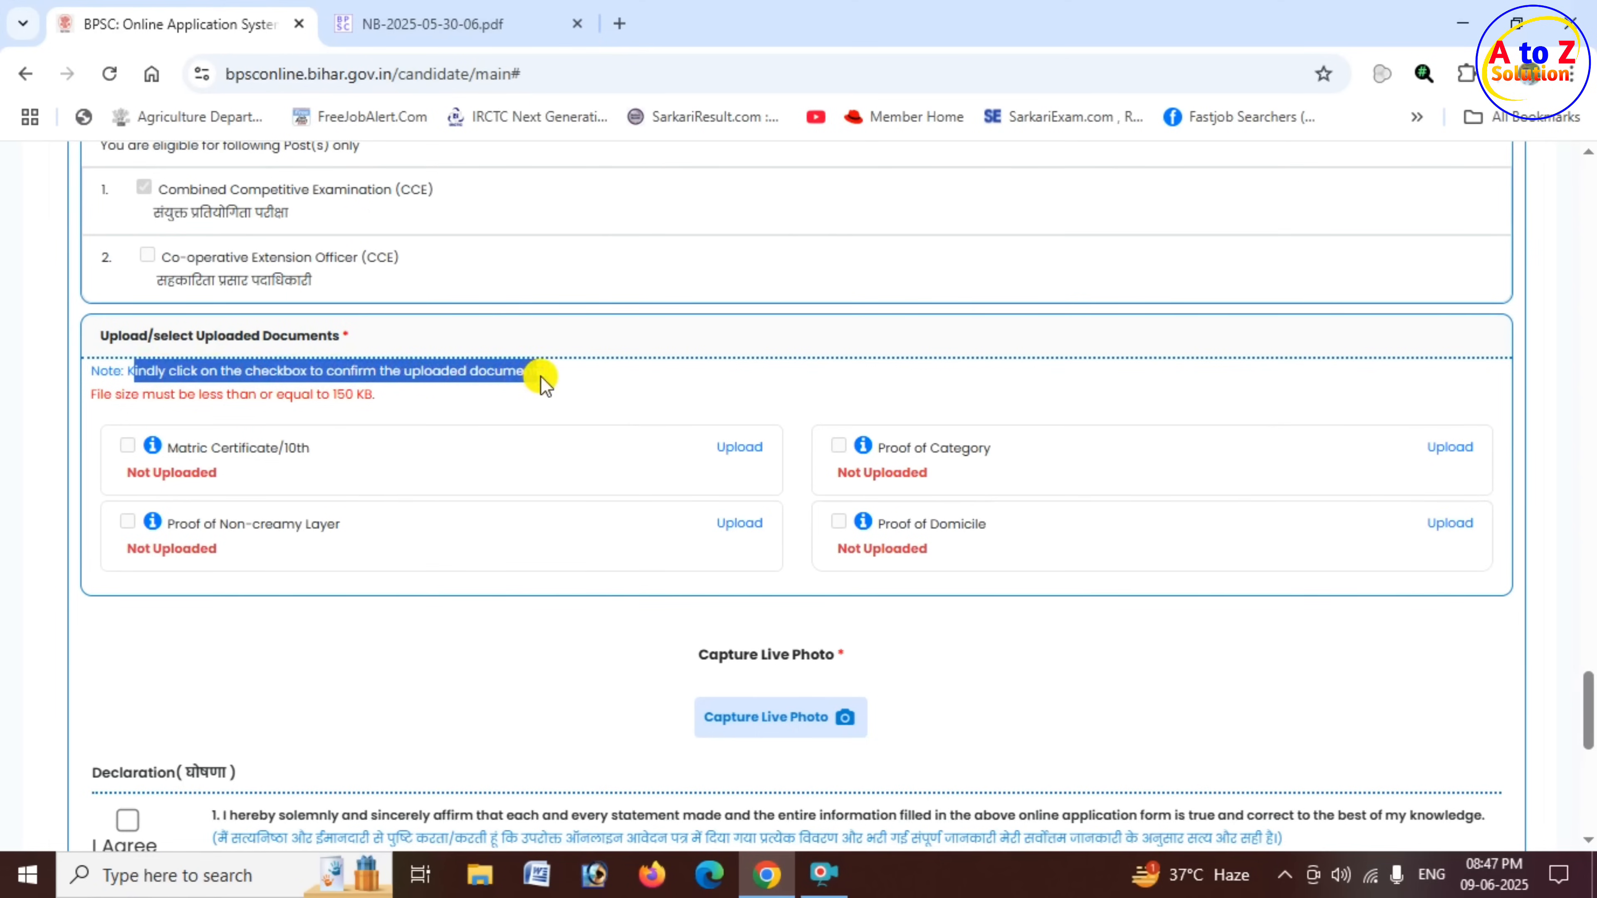
click(545, 381)
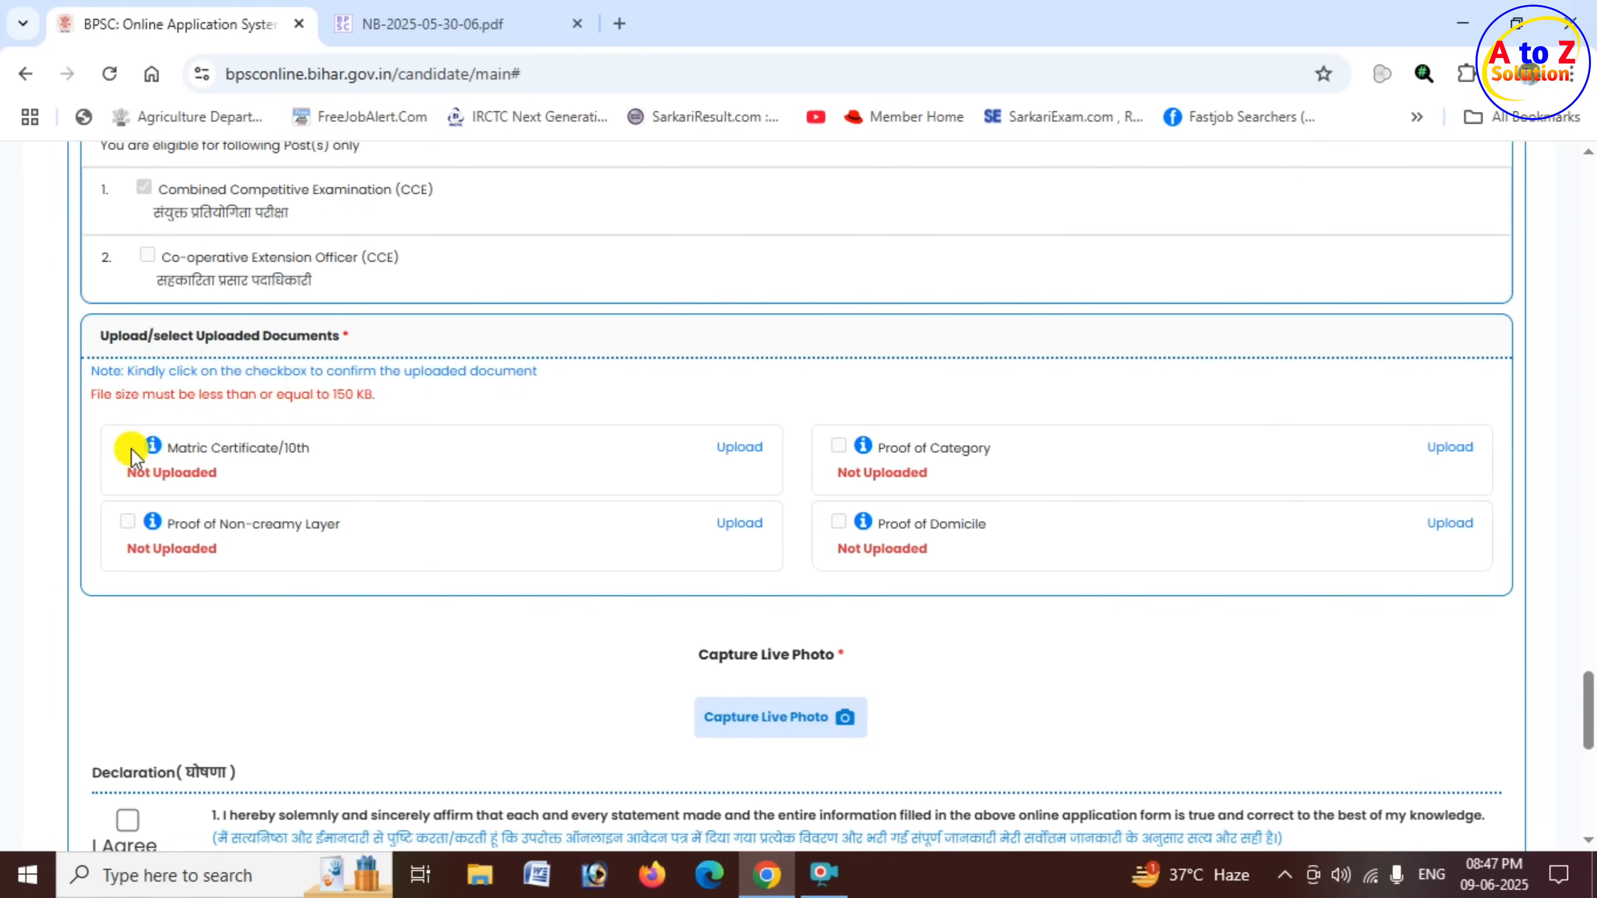
drag(134, 394, 361, 392)
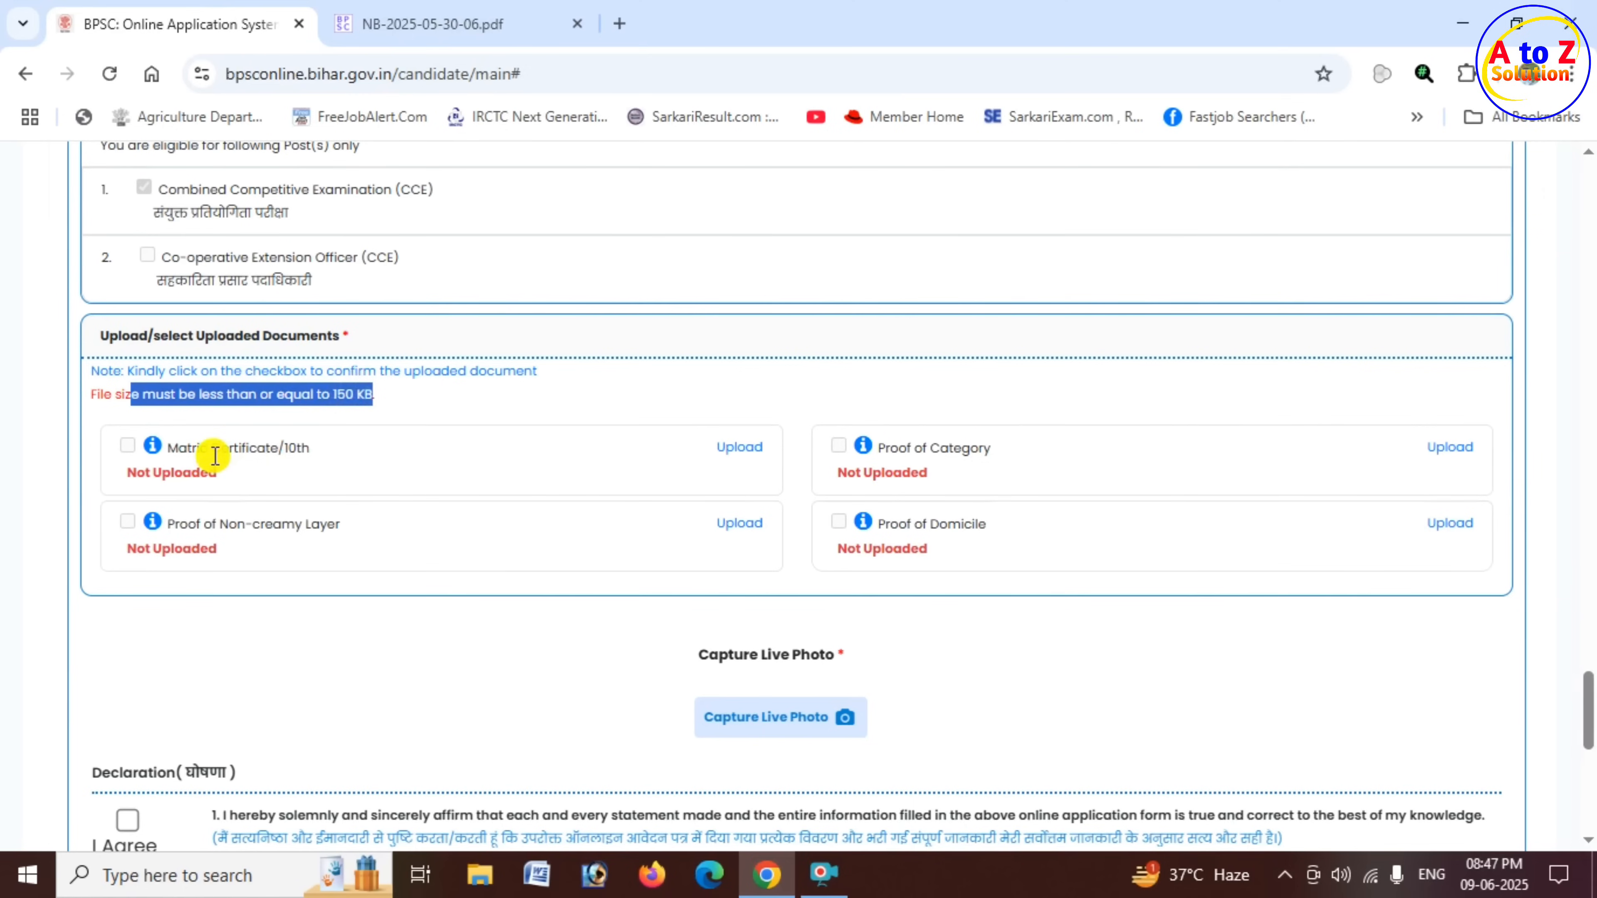
drag(188, 448, 300, 445)
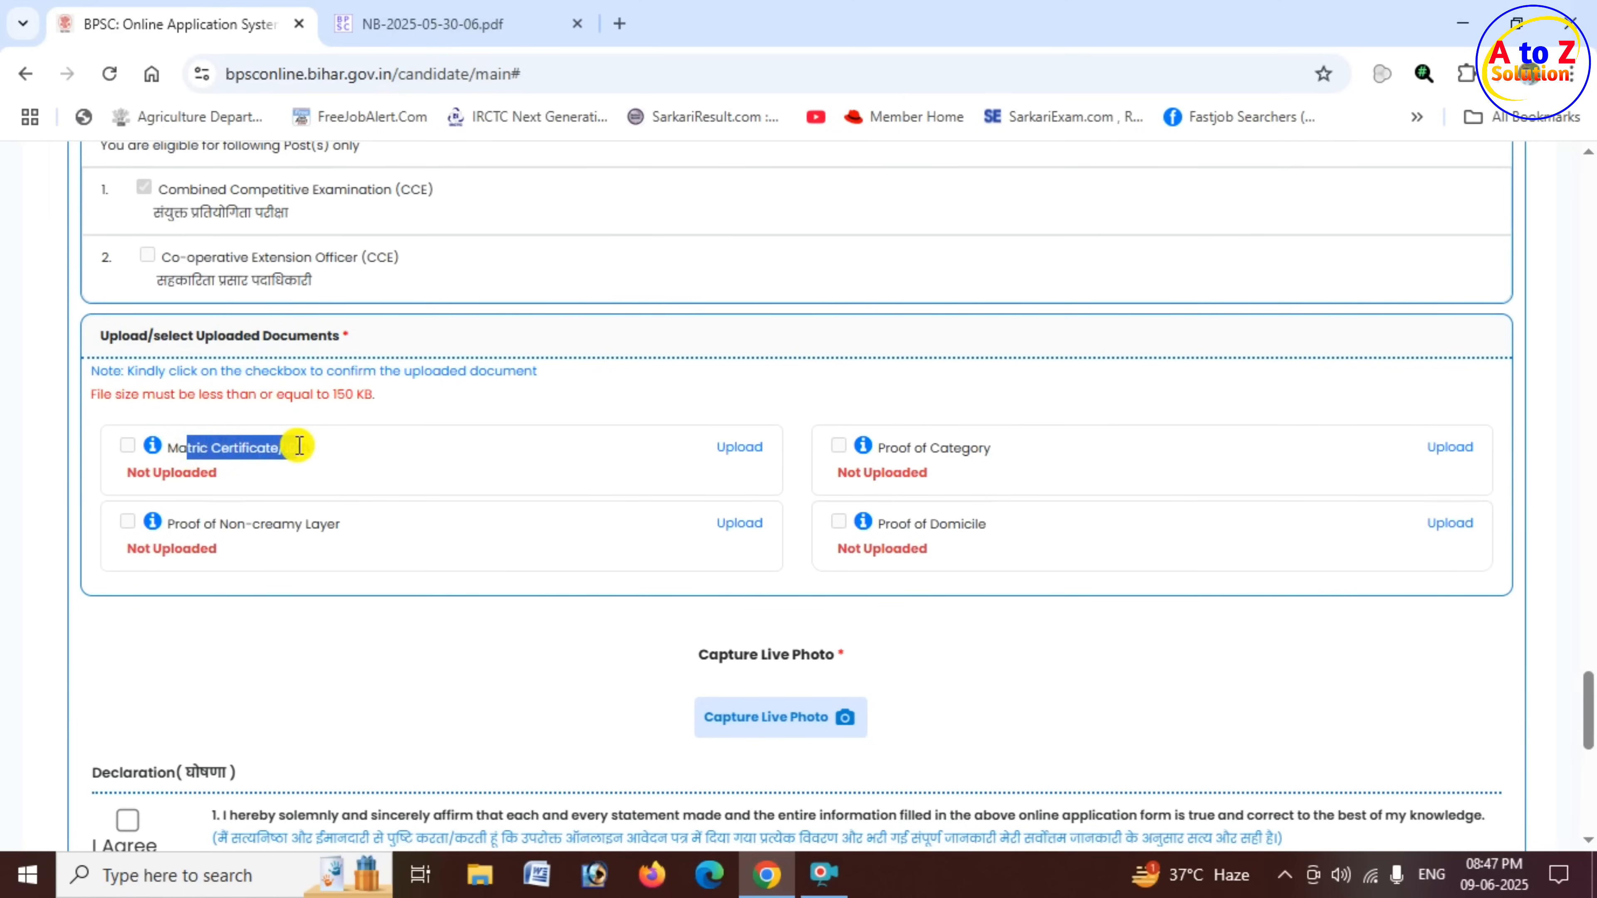
drag(898, 448, 970, 450)
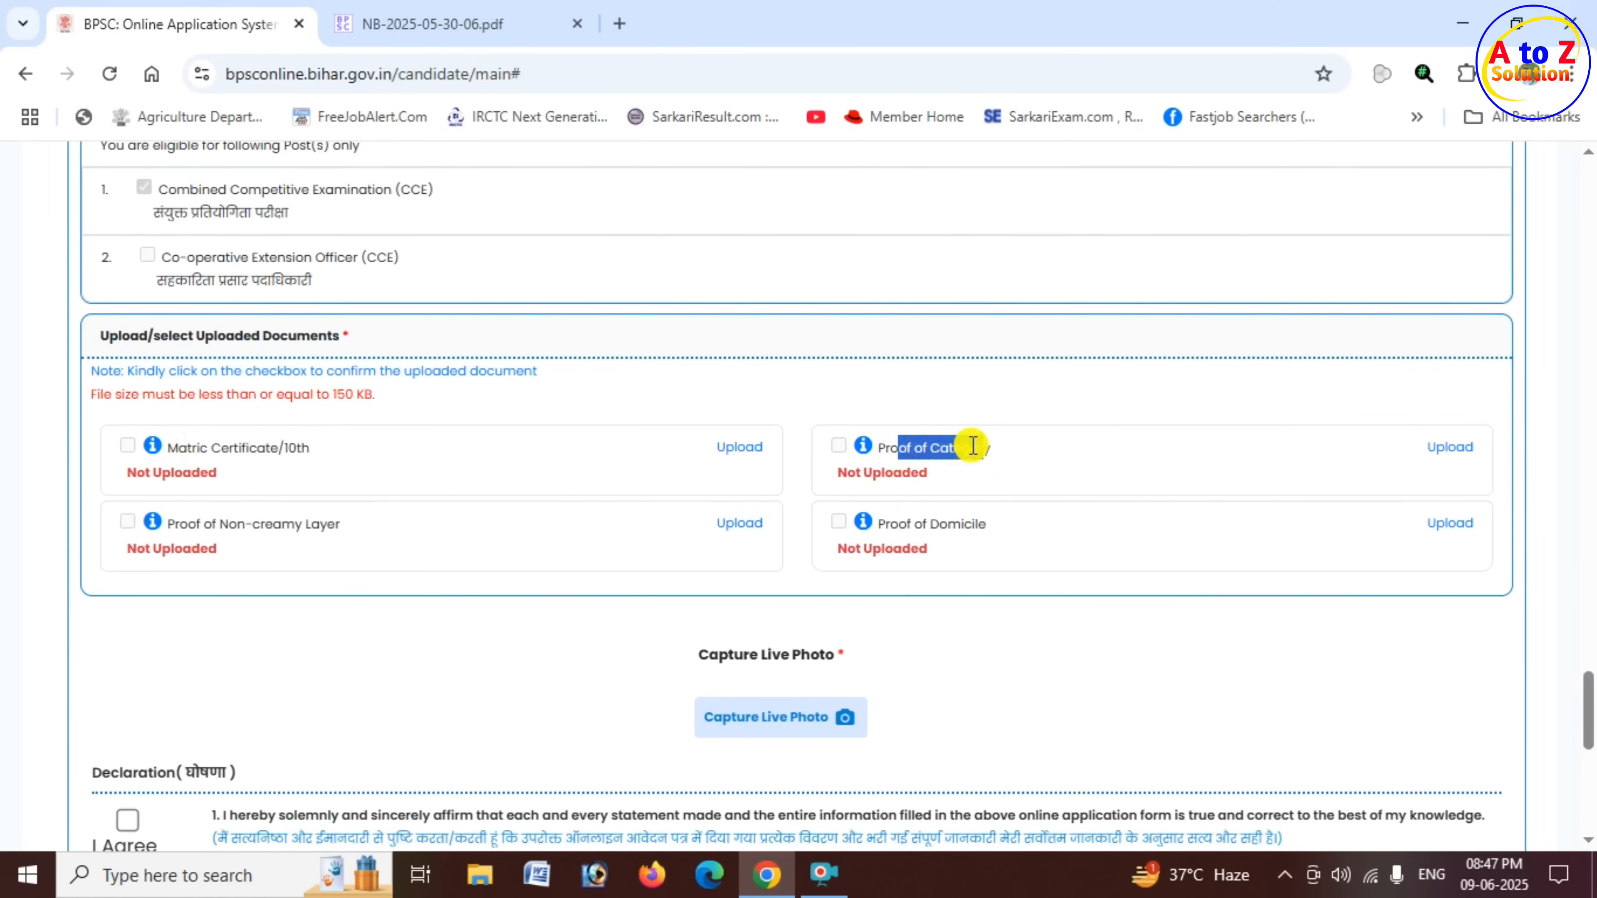
click(971, 446)
drag(173, 523, 340, 521)
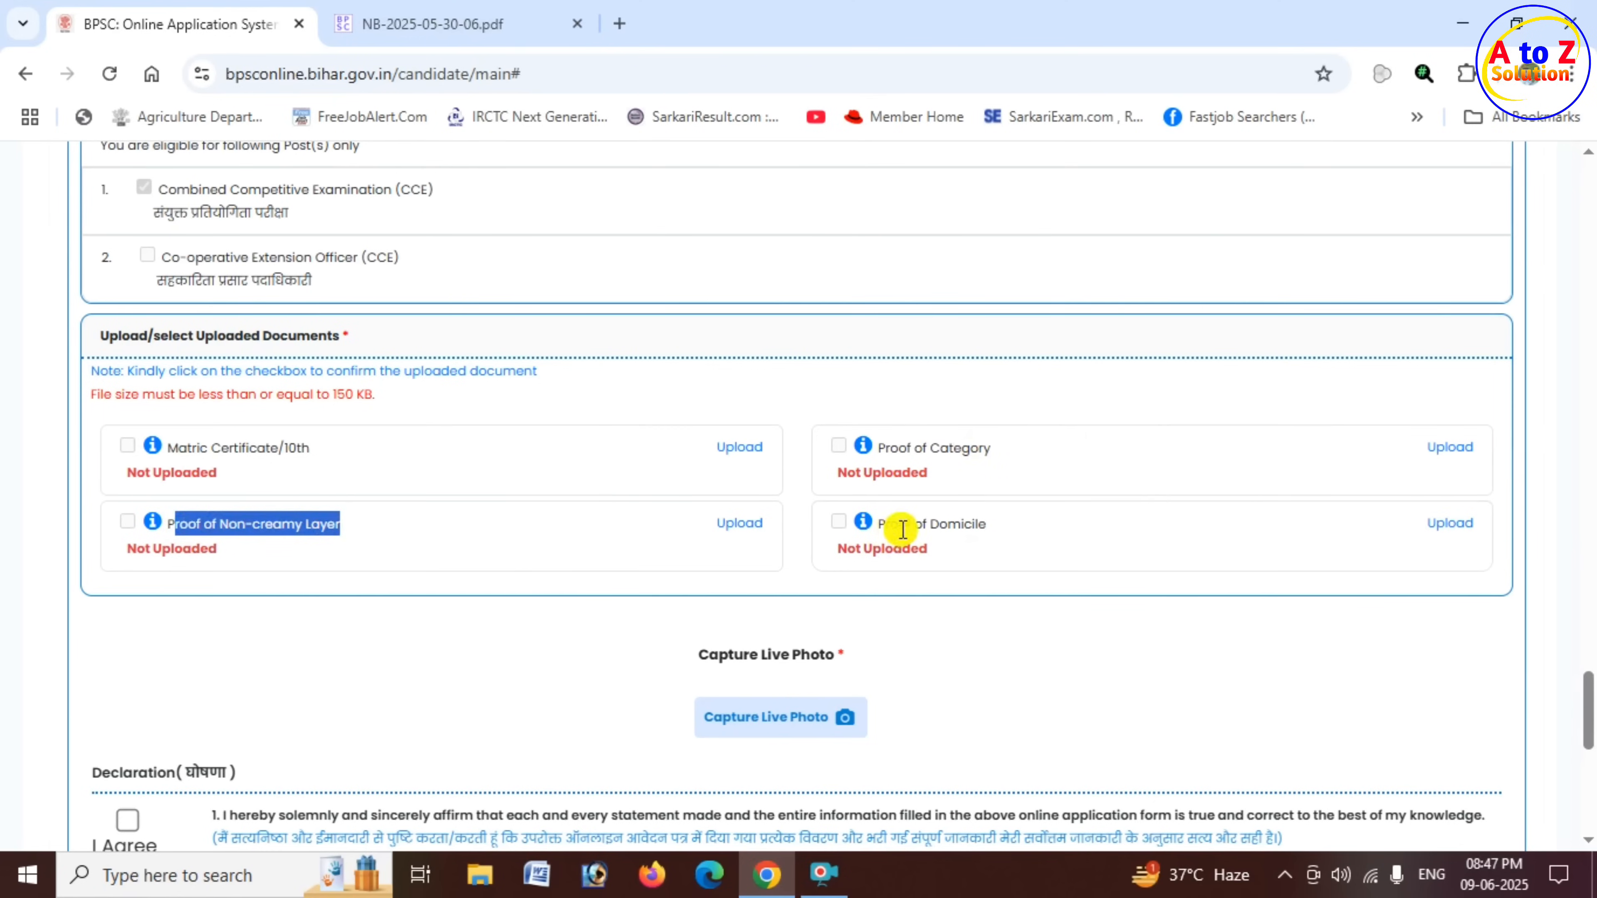
drag(898, 523, 996, 524)
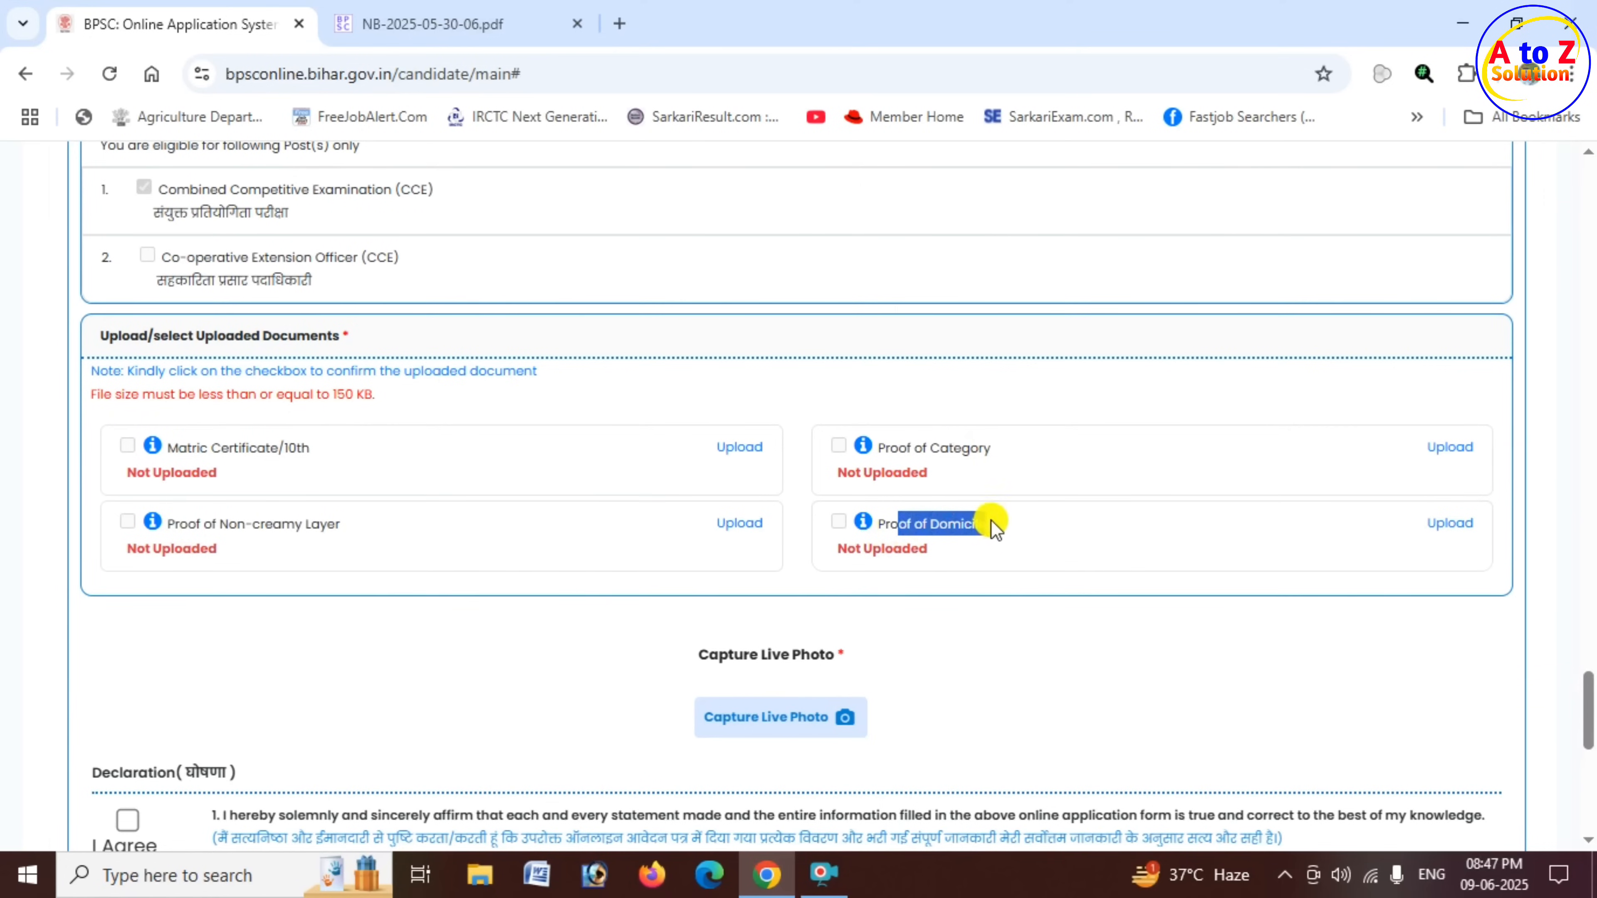
- Upload 10.pdf from the Desktop as the Matric Certificate/10th and mark the document as confirmed
click(742, 449)
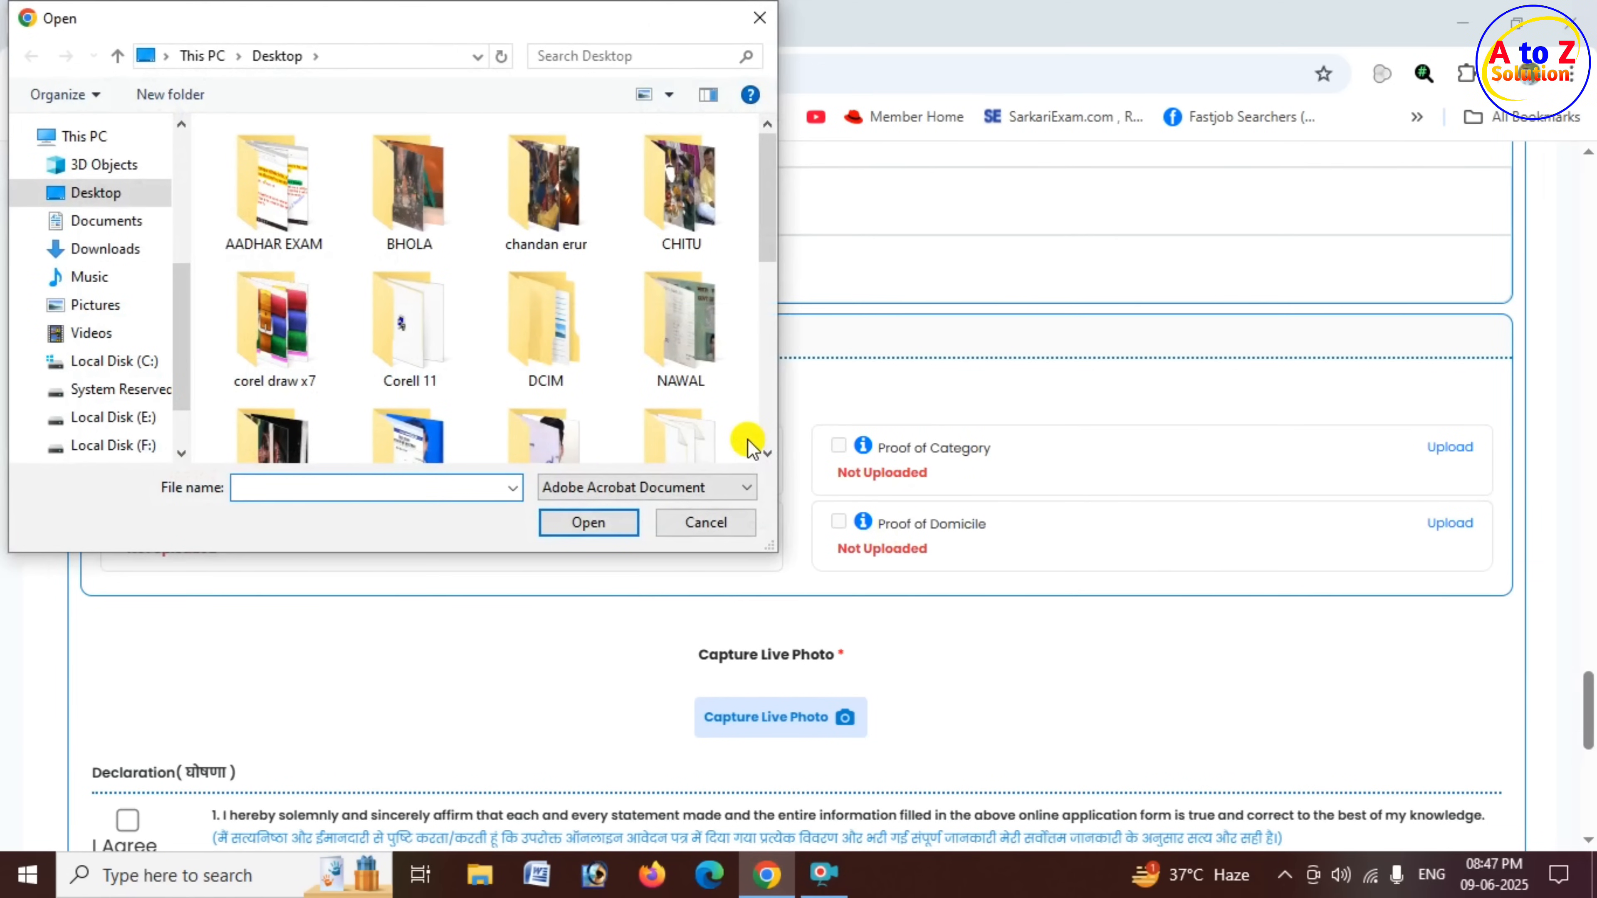
scroll(605, 322, down, 1)
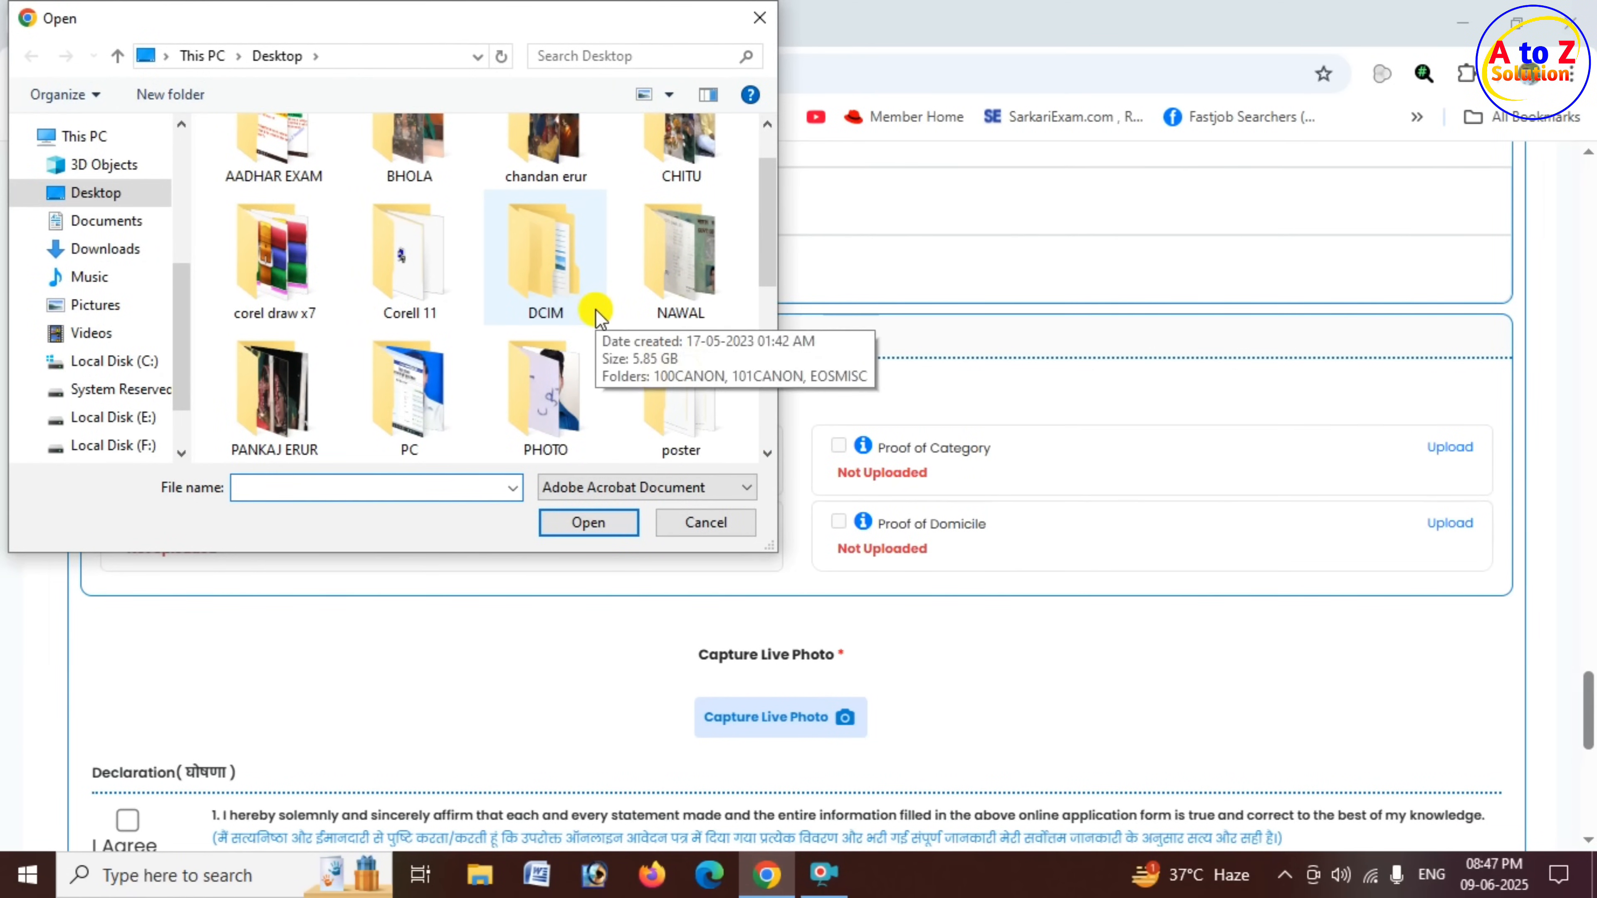
text(10)
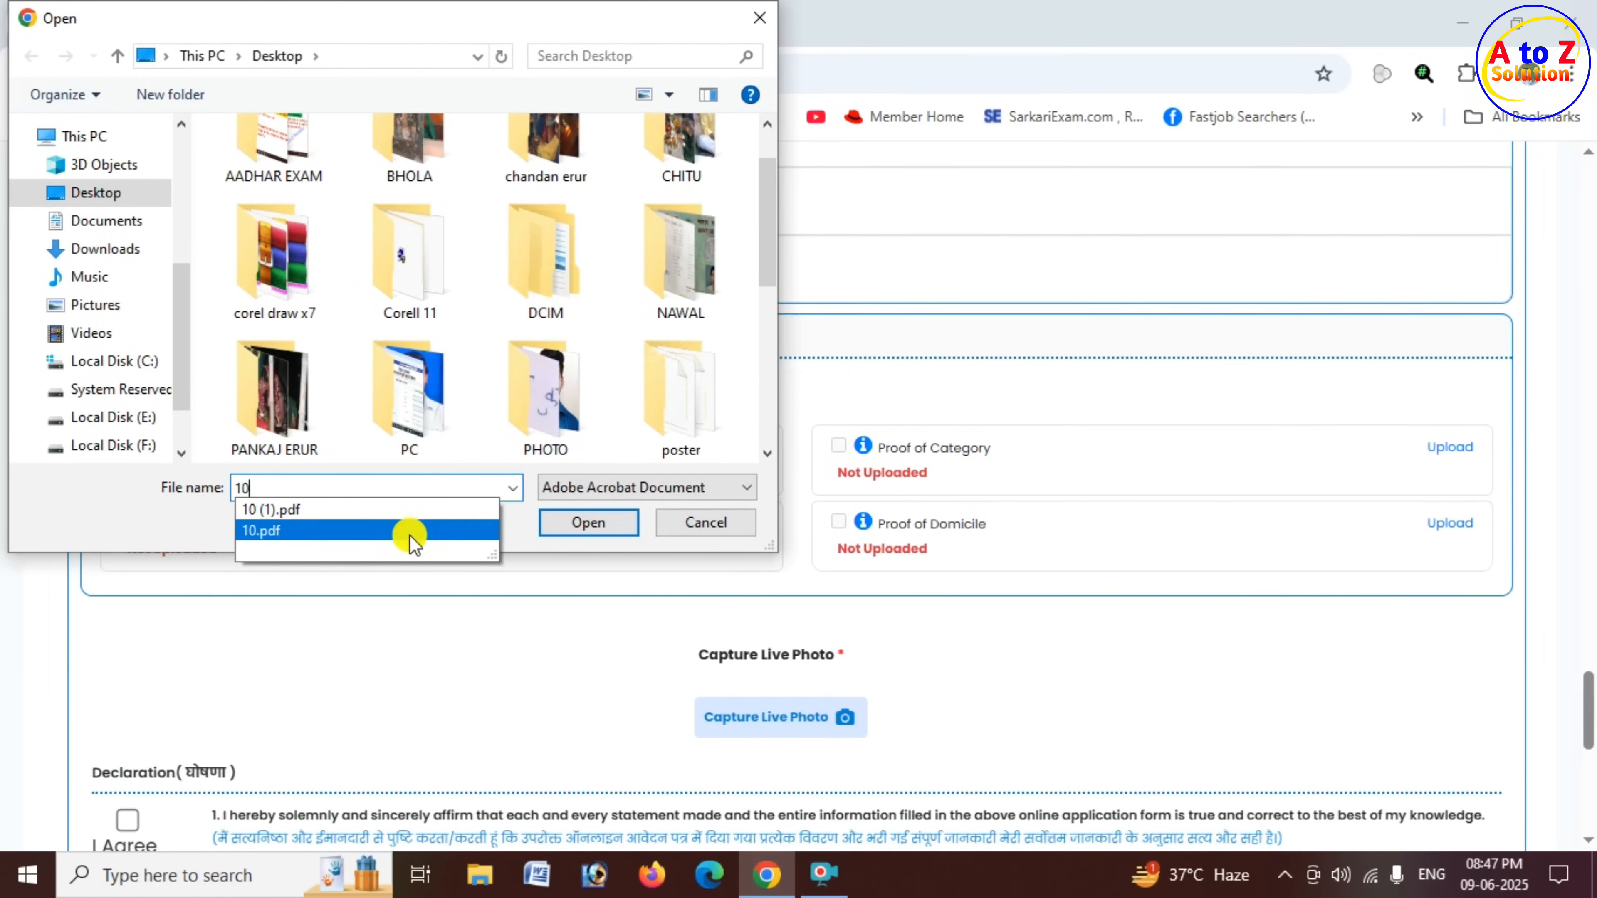
click(410, 534)
click(591, 526)
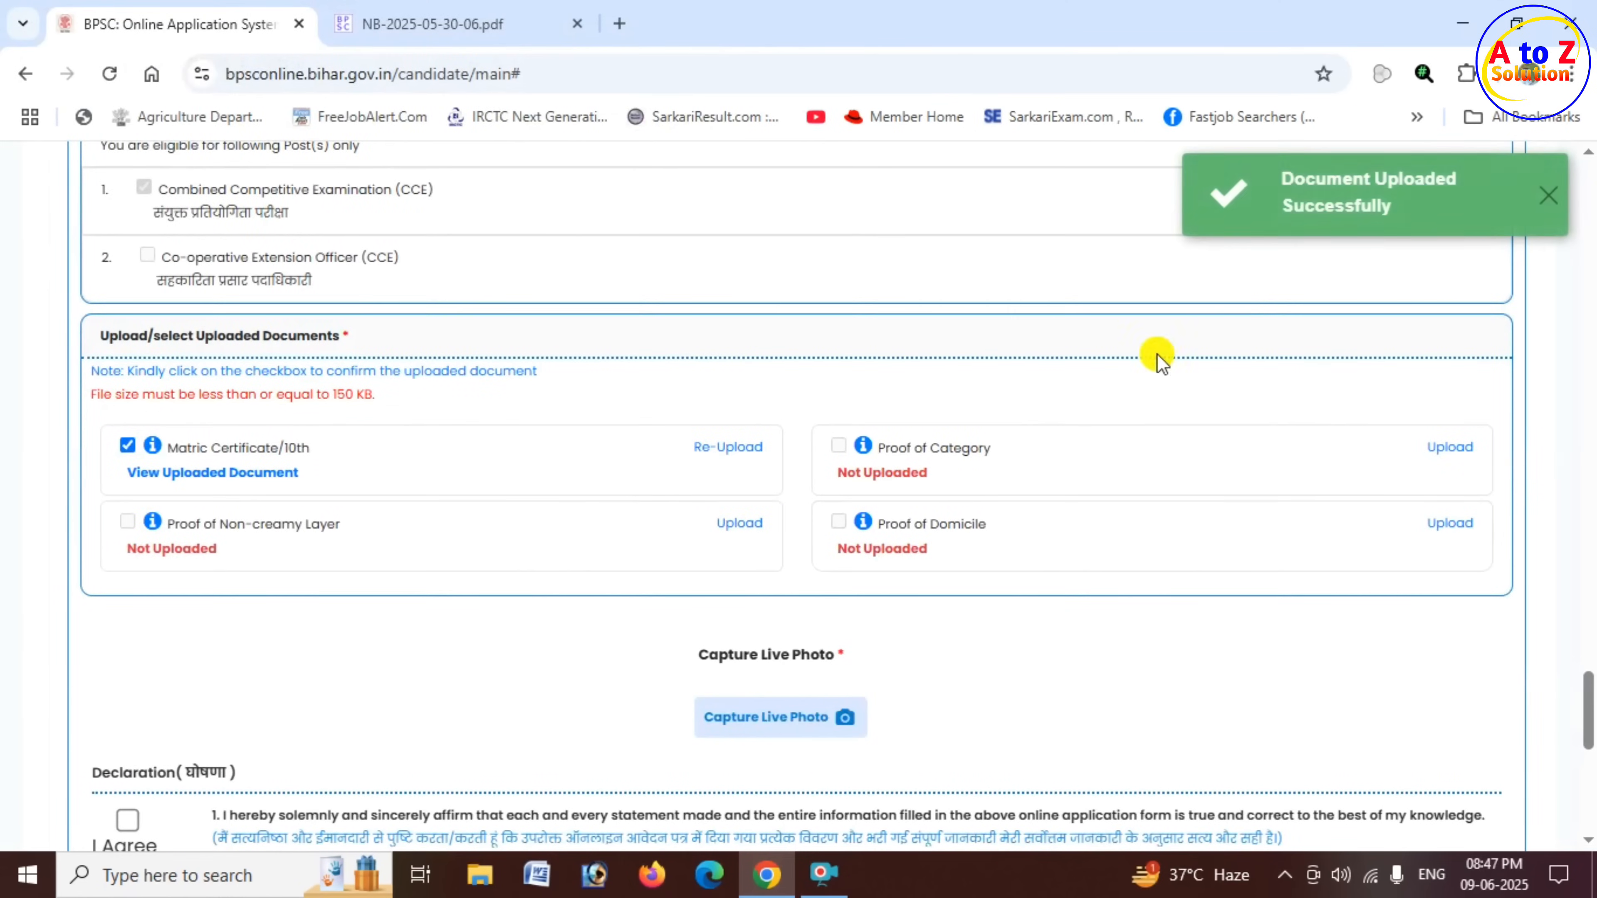
drag(1280, 177, 1449, 183)
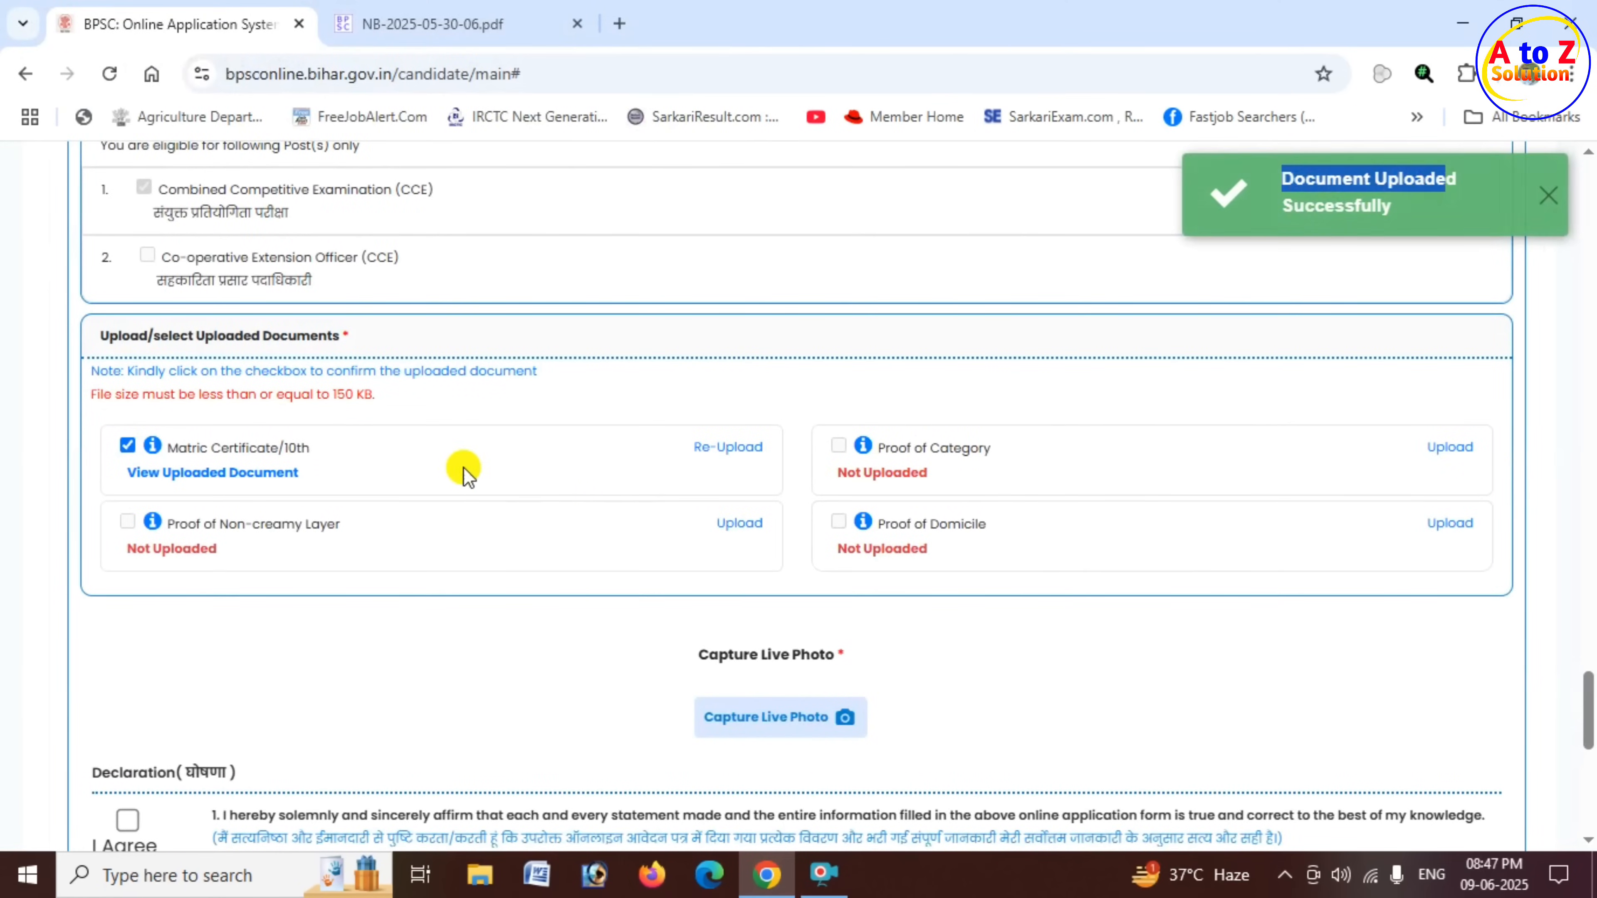
click(129, 447)
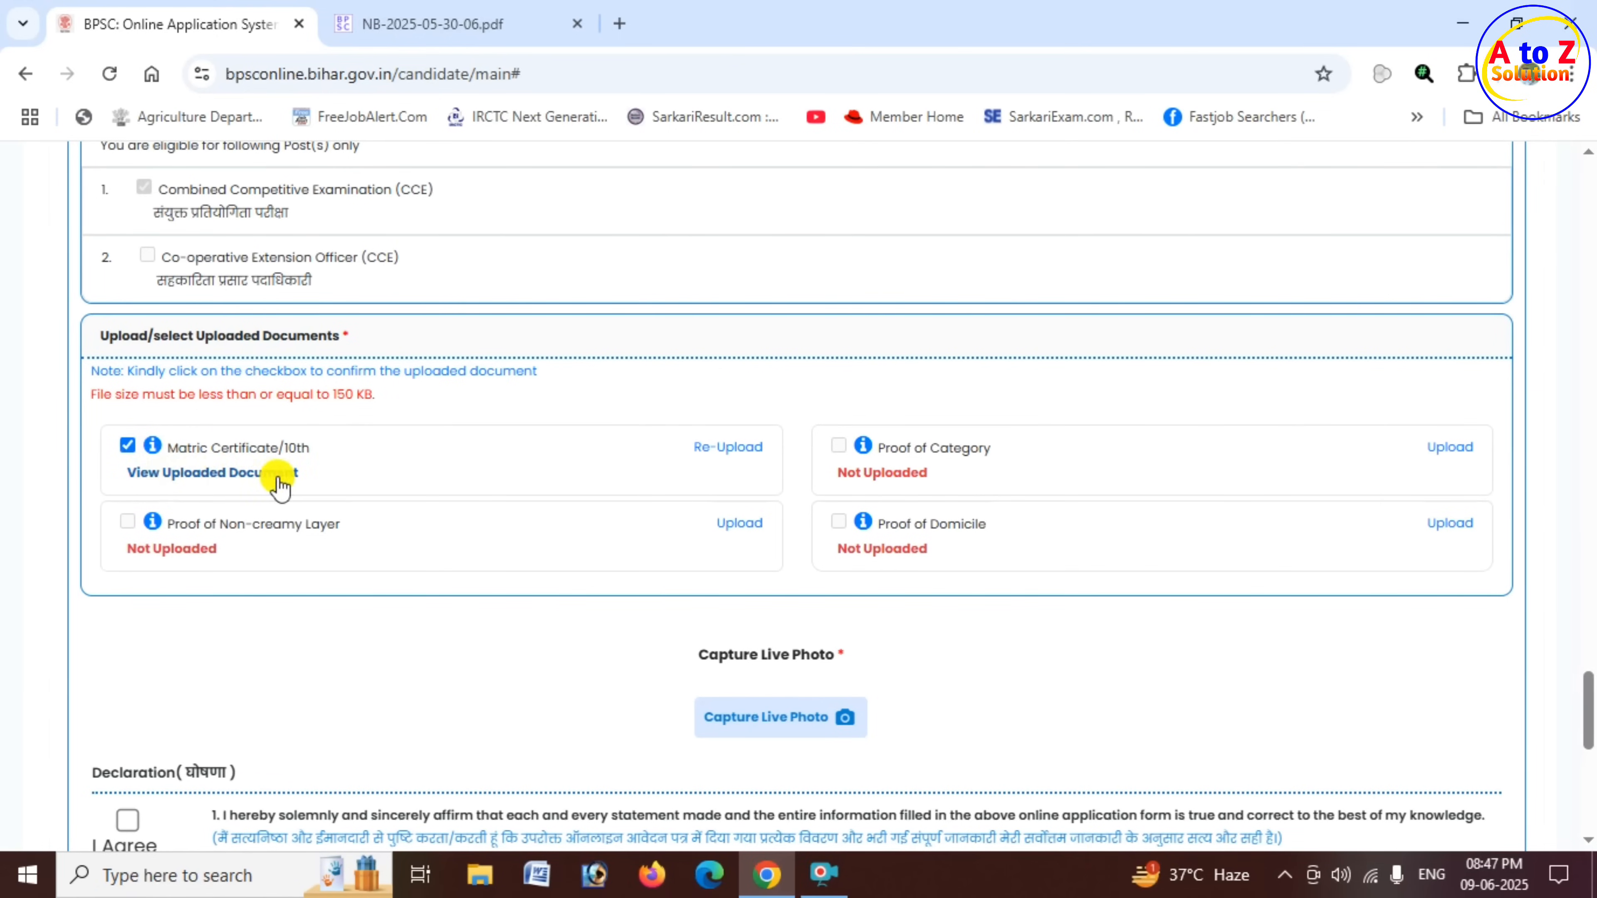
- Save the uploaded matric certificate to the Desktop, open it to check its content, and return to the application form
click(263, 481)
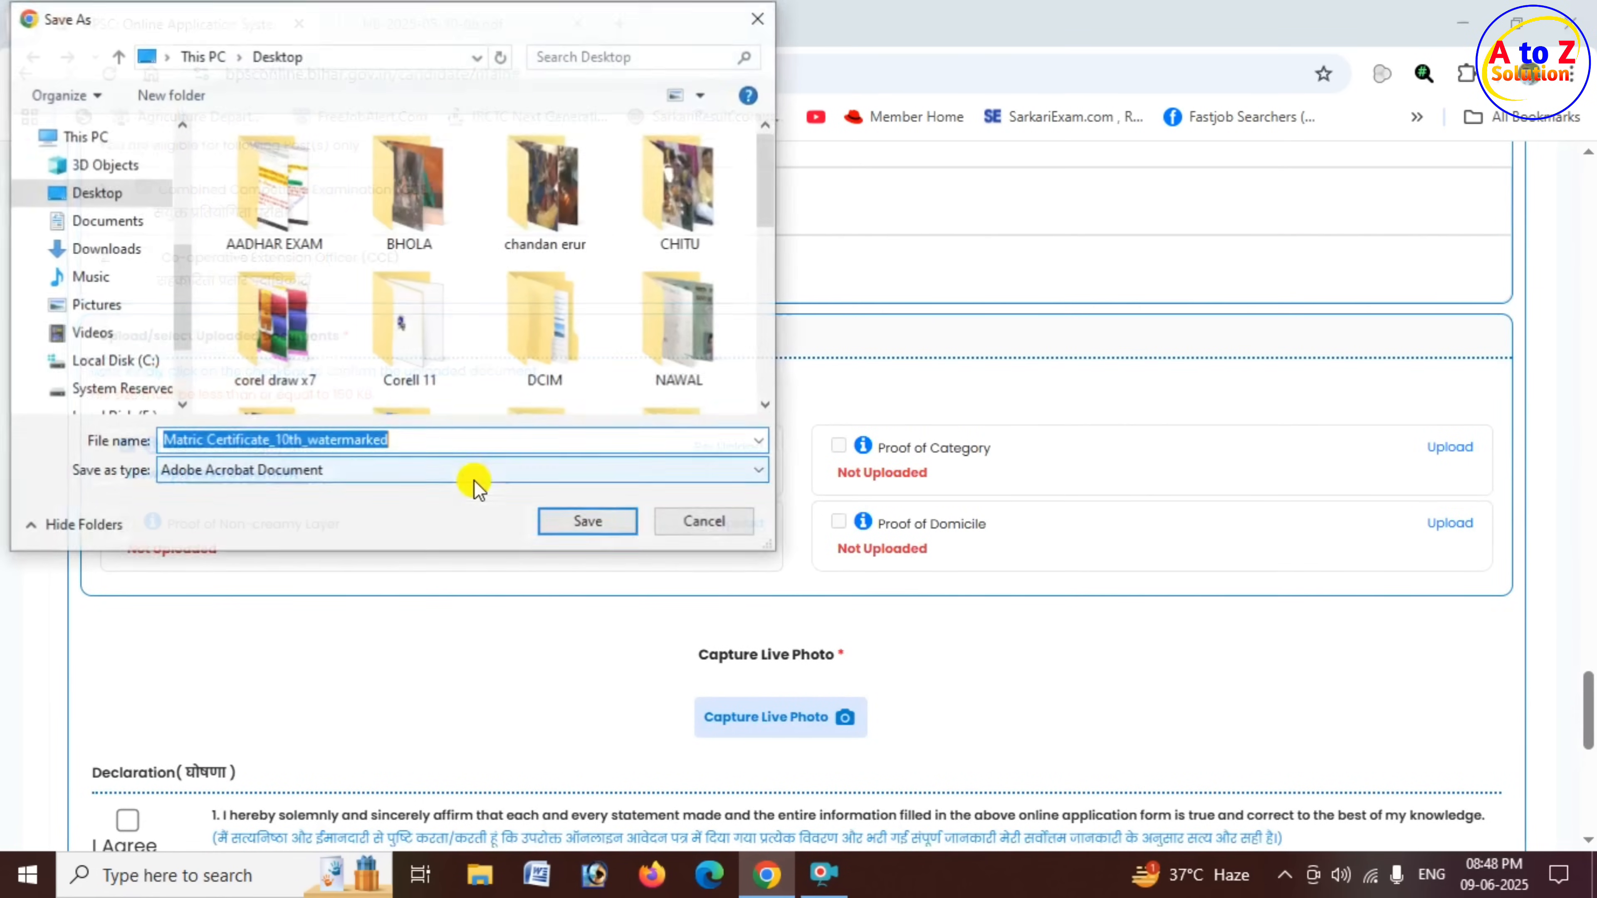
click(582, 525)
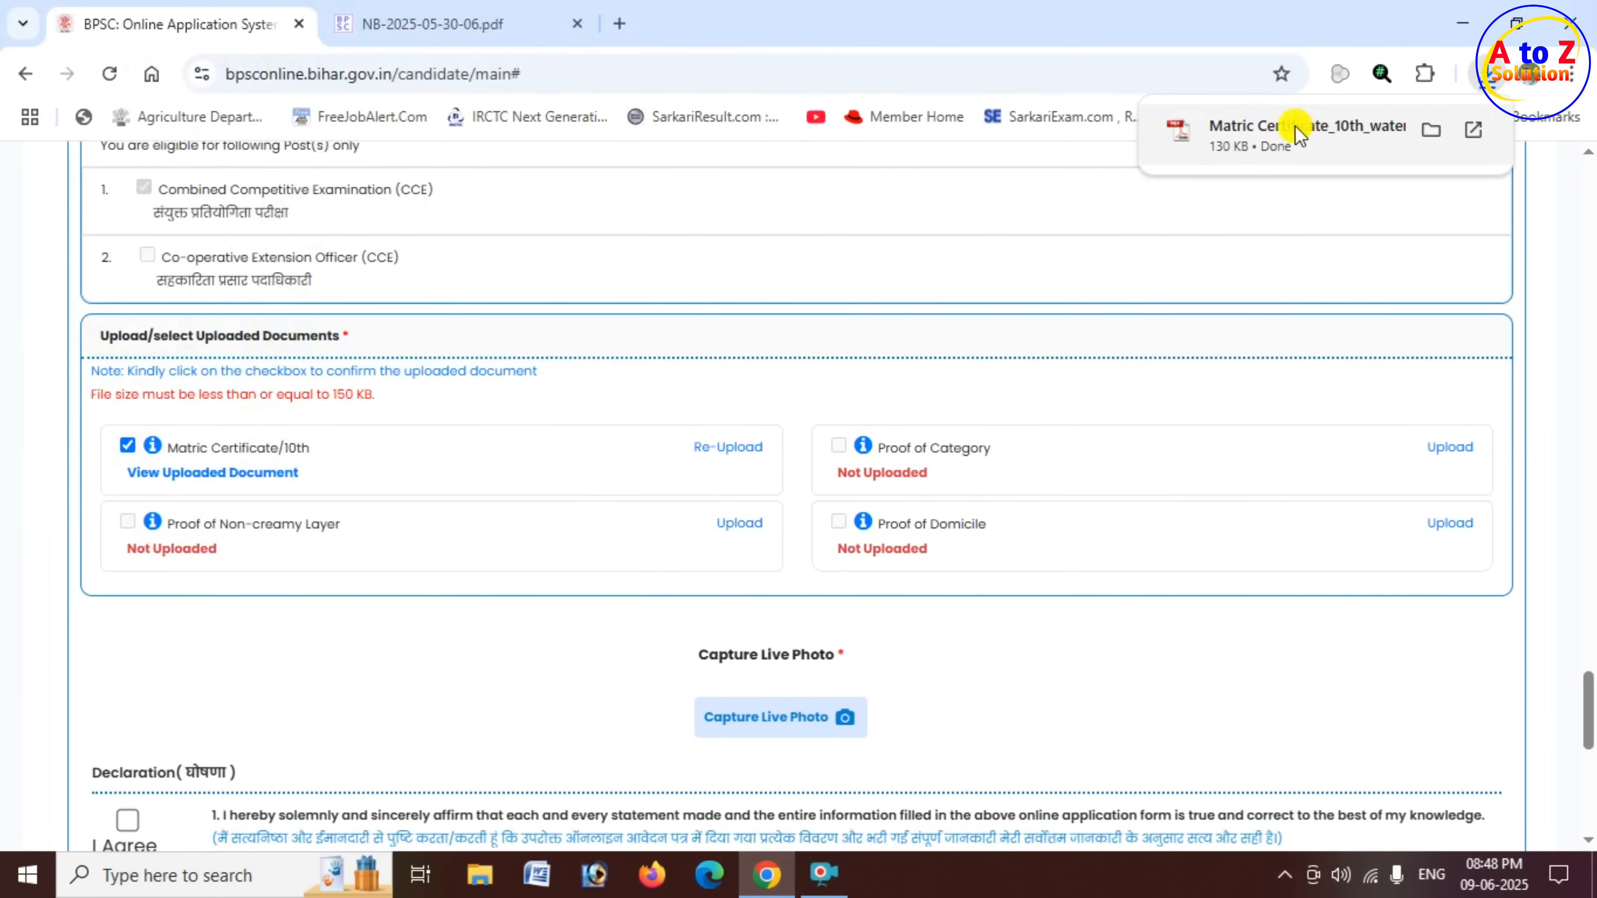
click(1297, 133)
scroll(845, 434, down, 5)
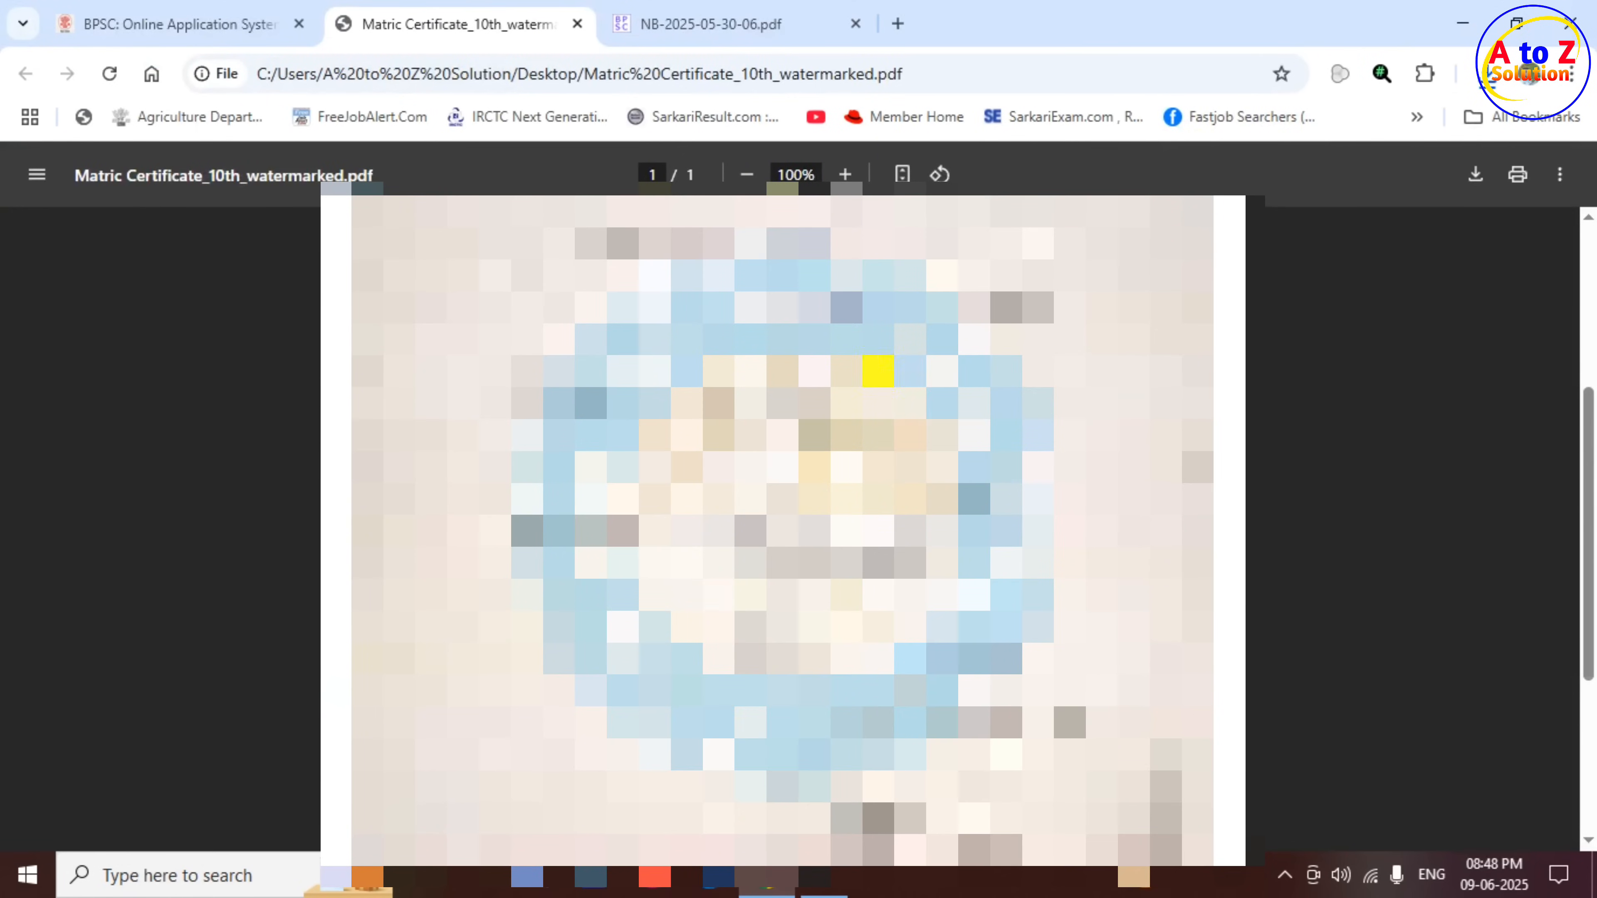
click(267, 19)
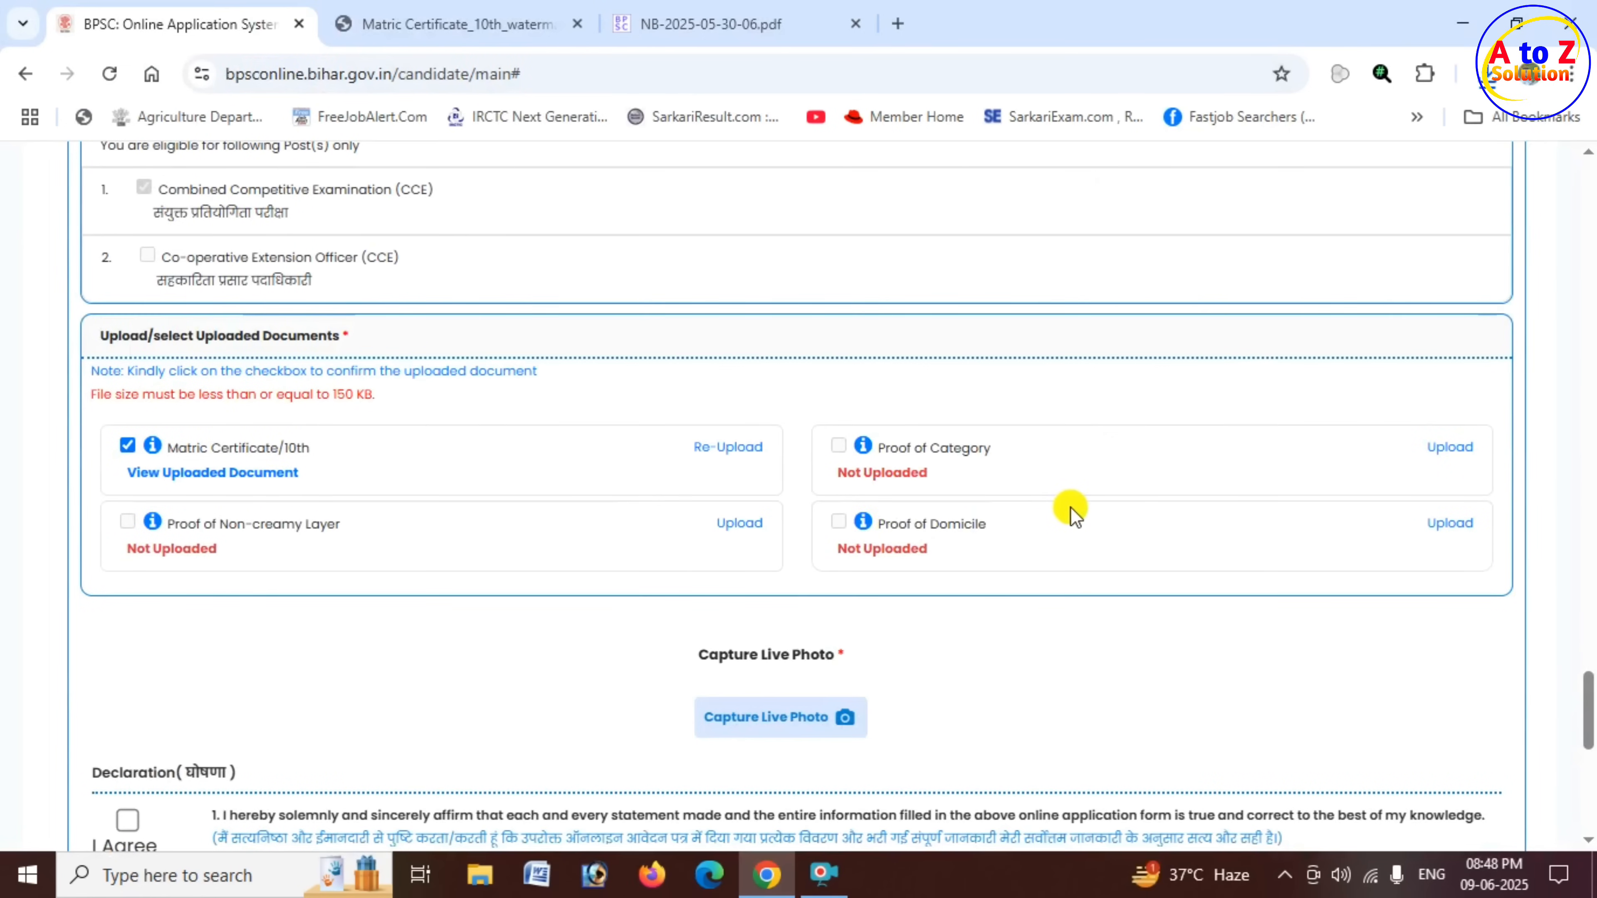
- Complete the Capture Live Photo section and acknowledge the captured photo
scroll(1074, 513, down, 2)
scroll(1095, 511, down, 2)
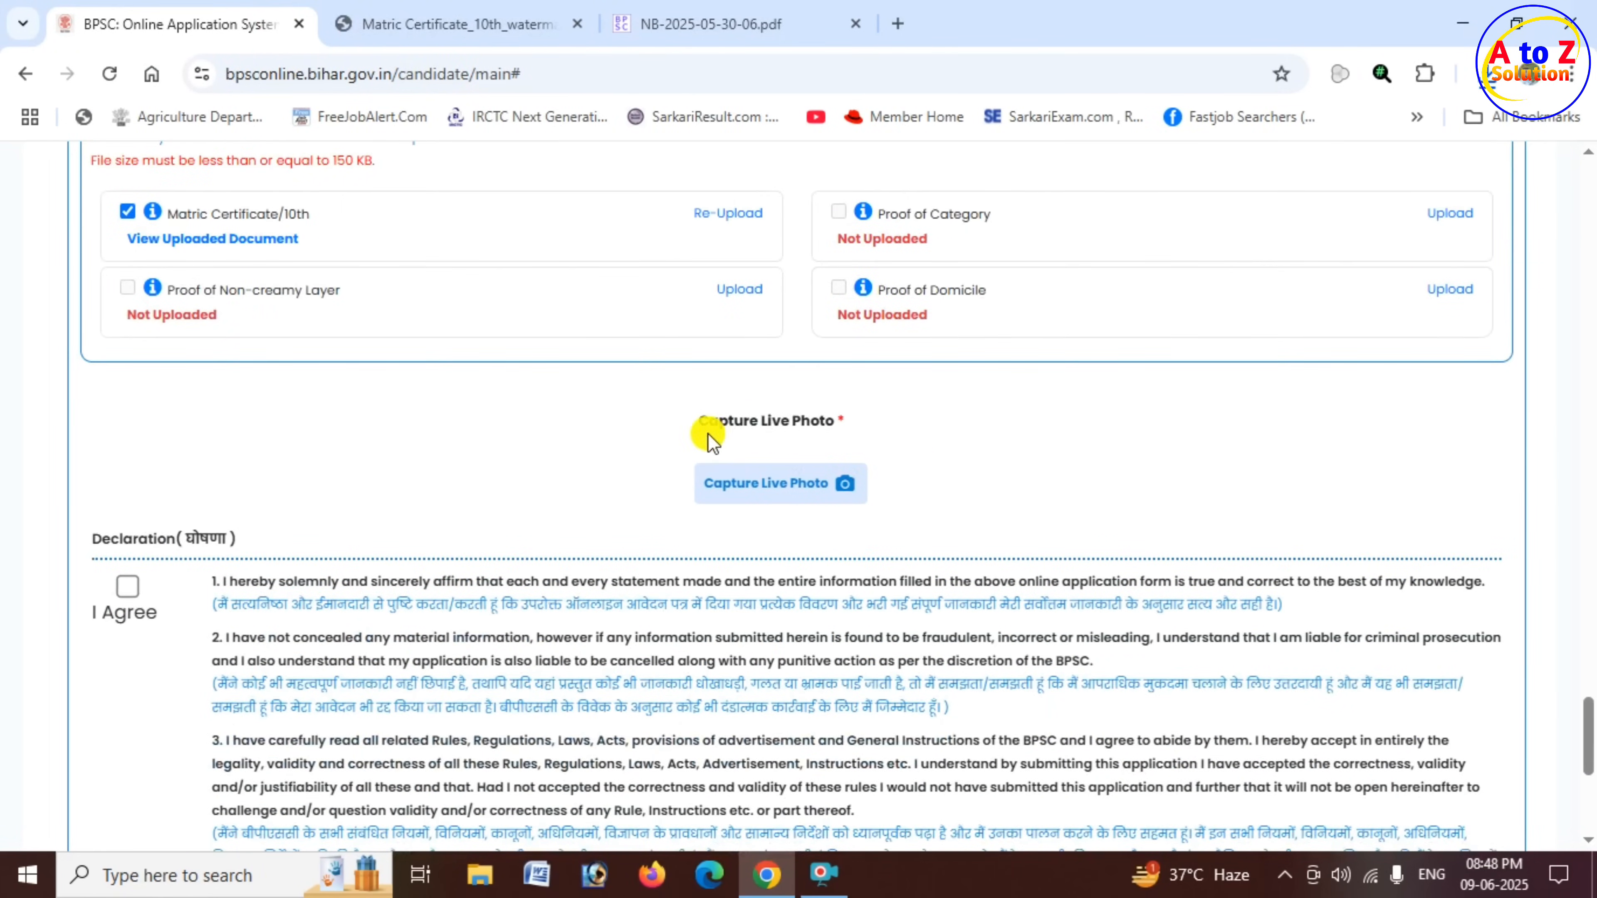
drag(716, 422, 828, 421)
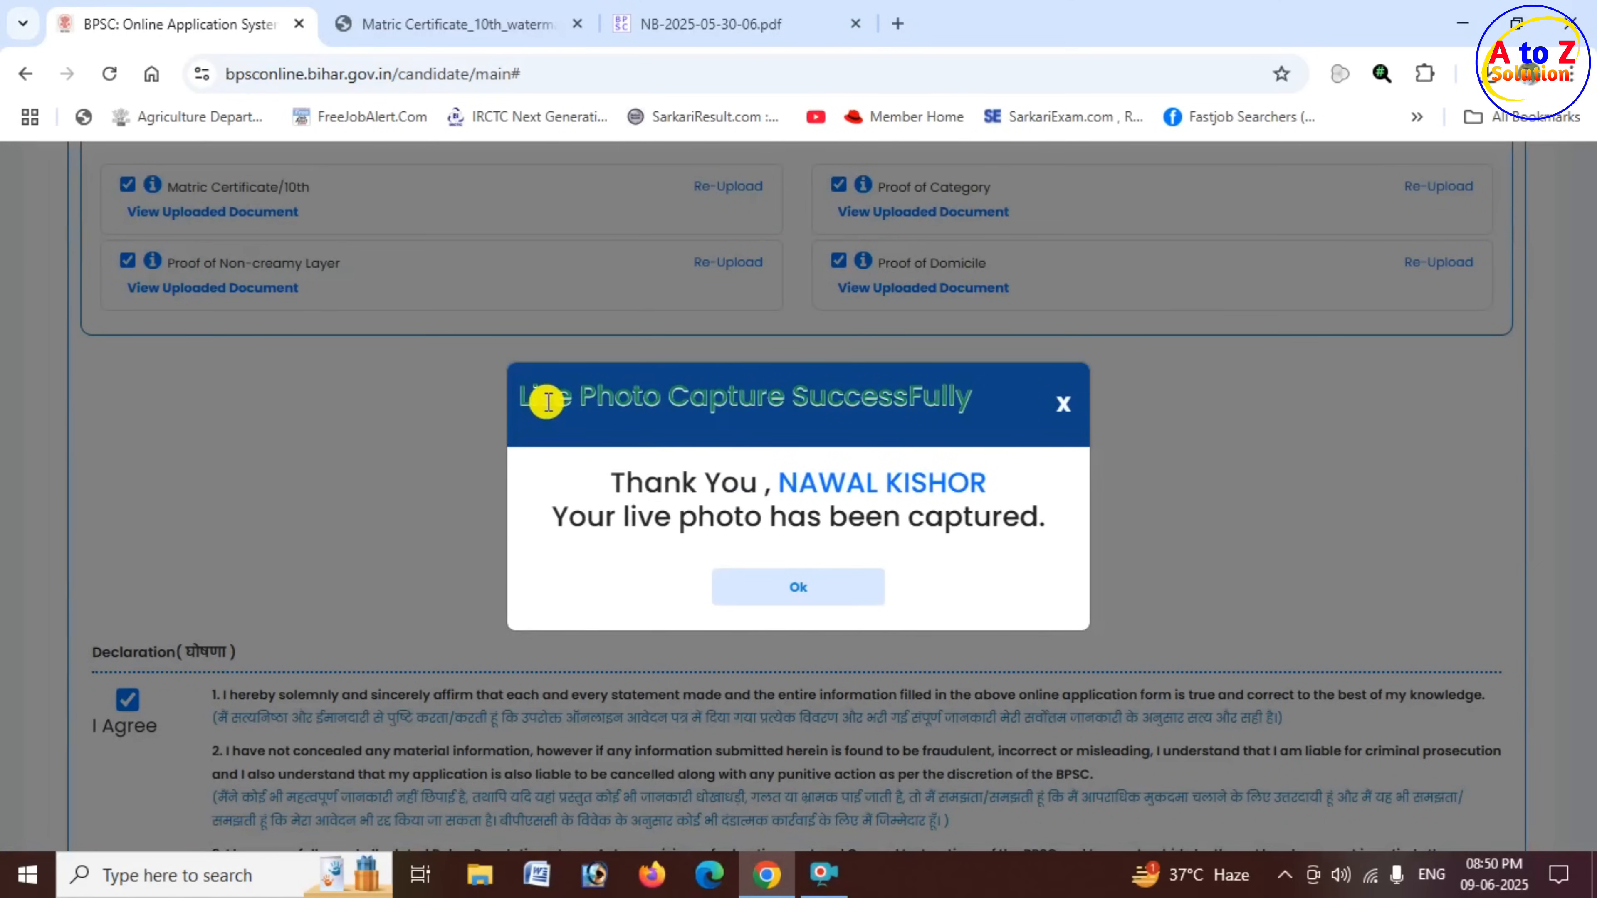
drag(548, 401, 806, 397)
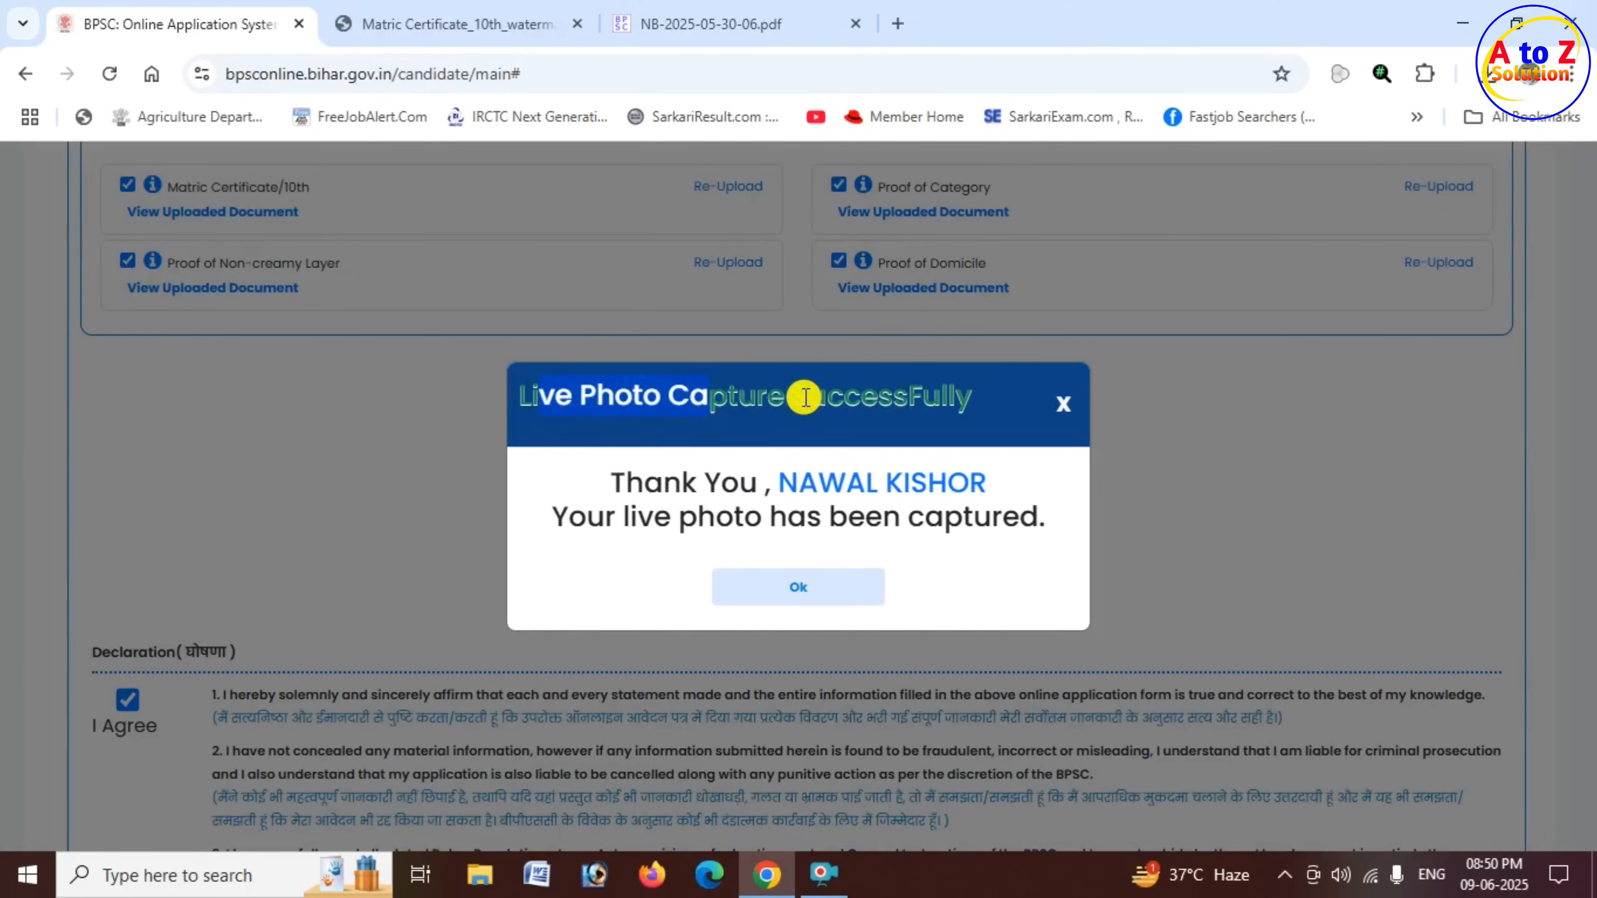
click(811, 595)
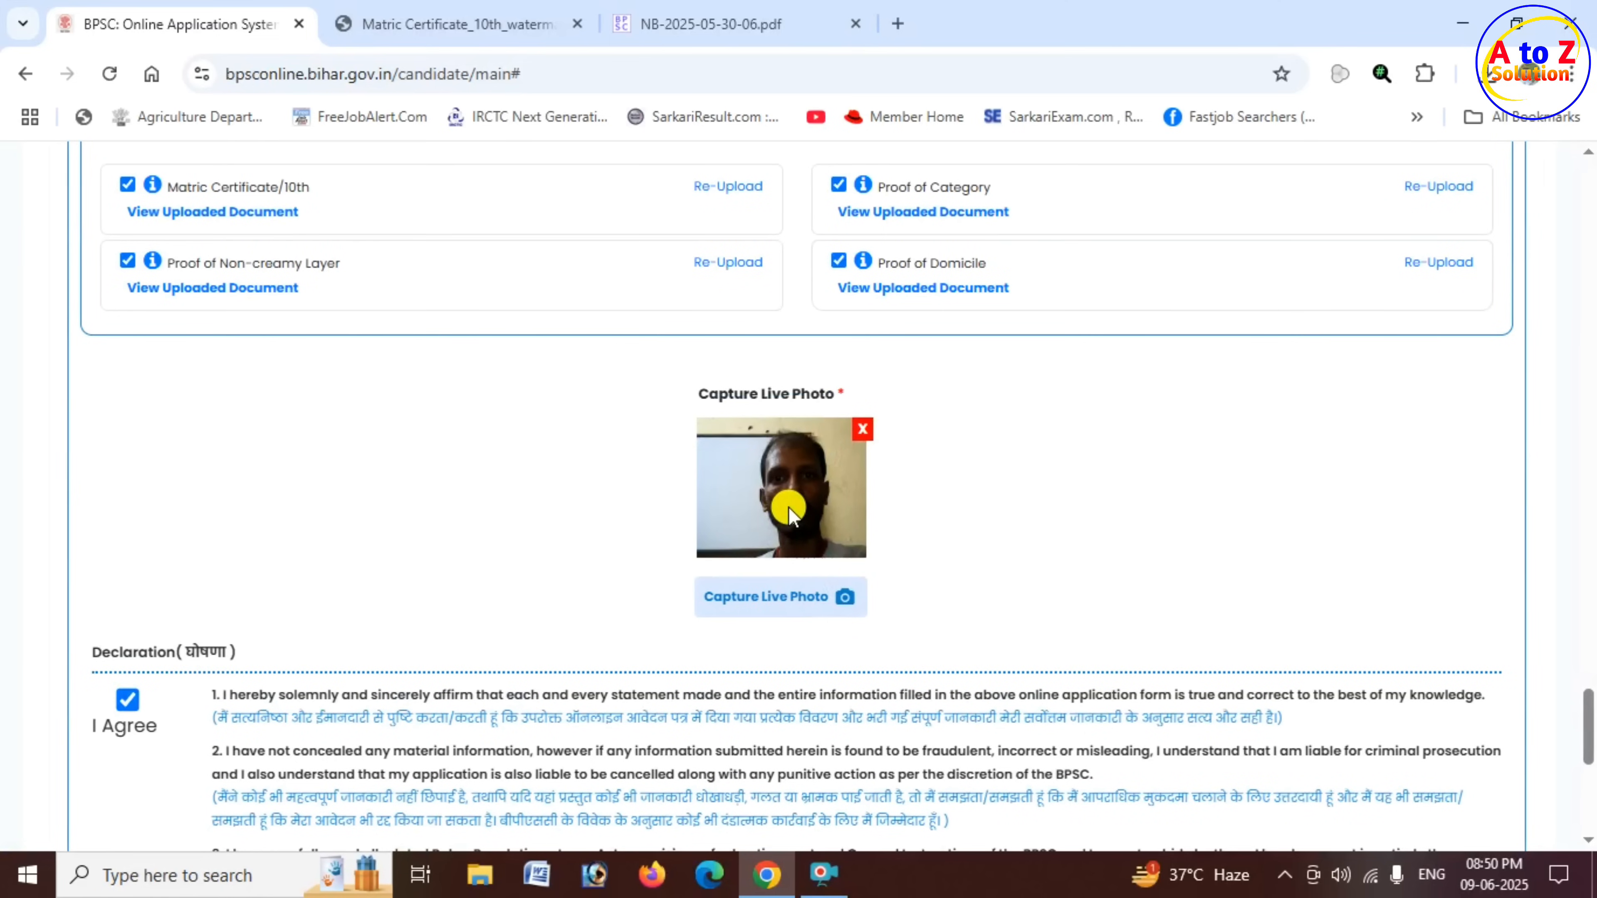
- Enter GURUA as the location in the declaration and submit the application for fee payment
scroll(517, 510, down, 5)
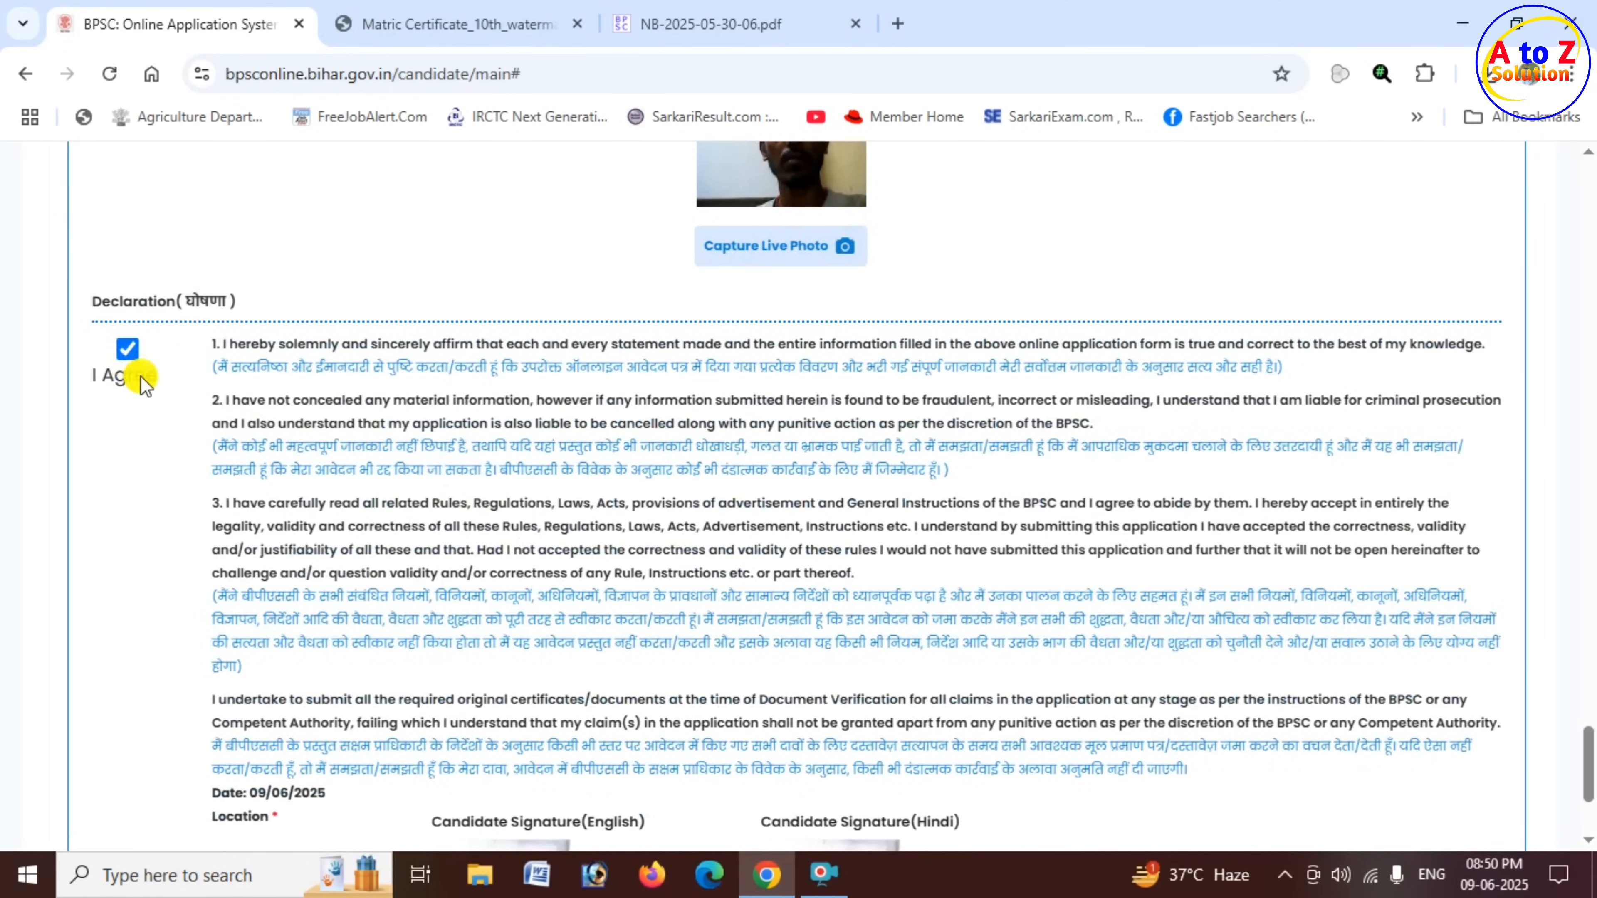
scroll(403, 504, down, 4)
click(294, 617)
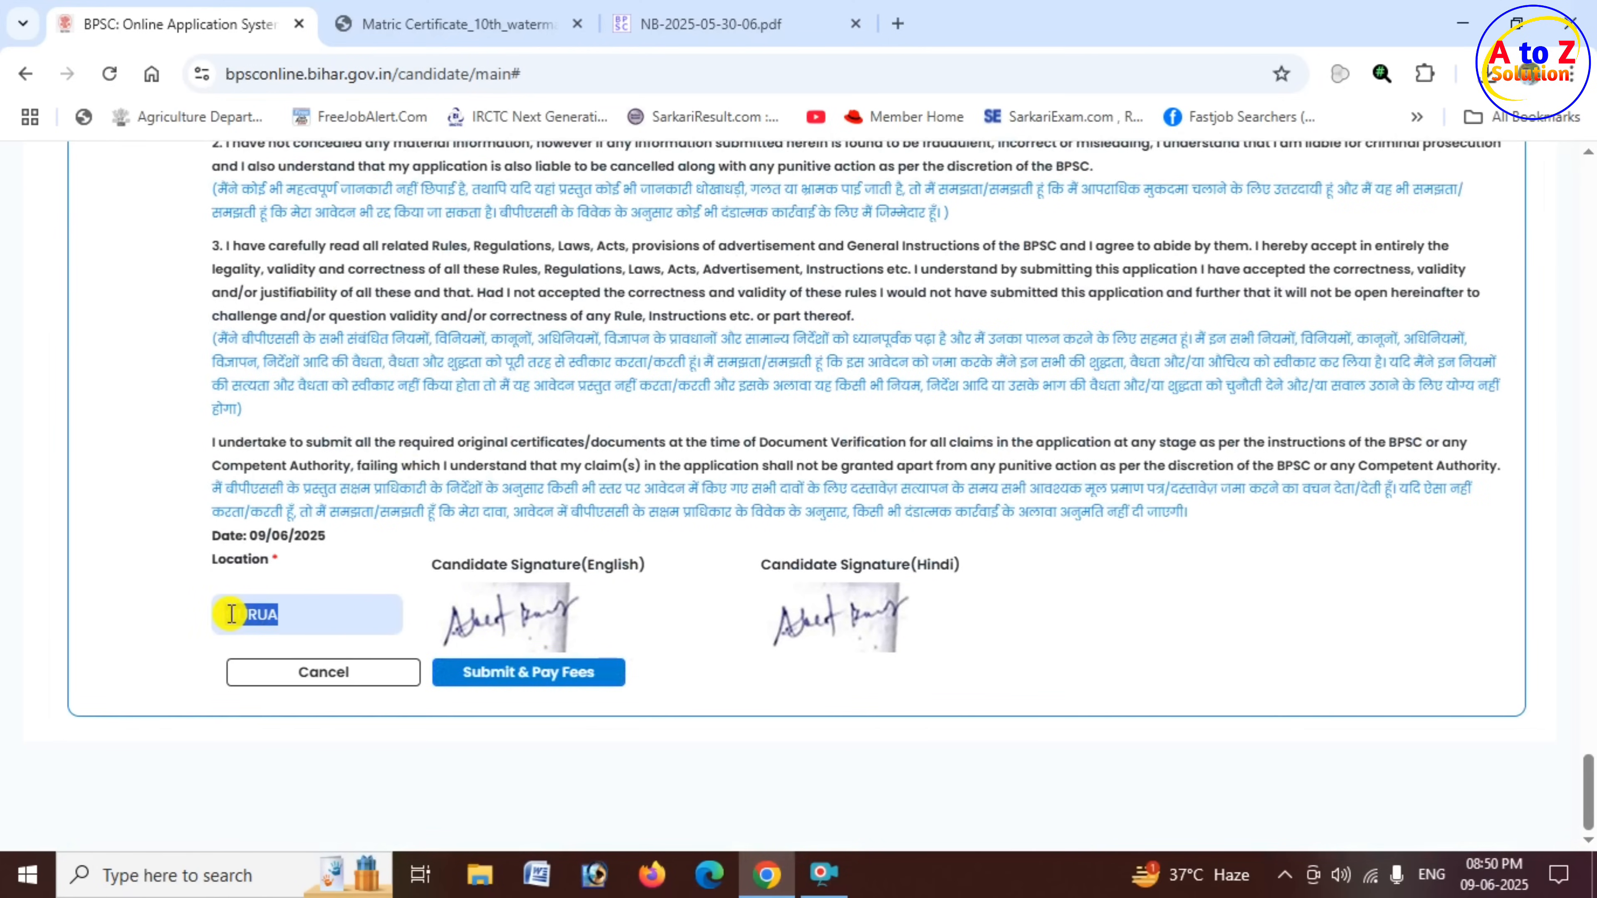
key(BackSpace)
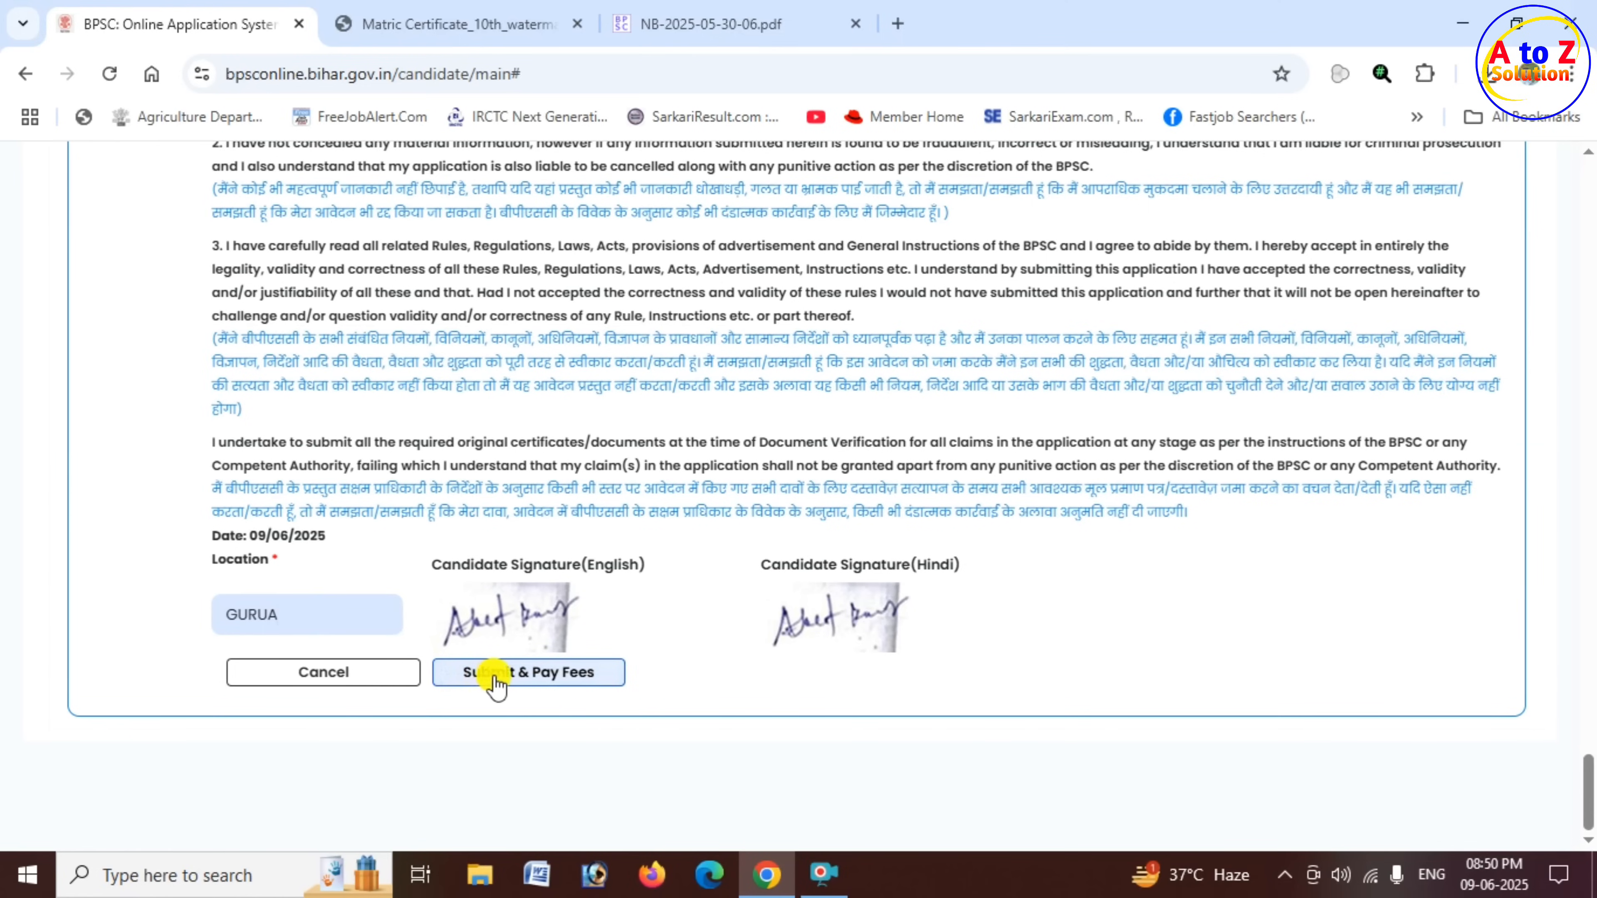
click(563, 677)
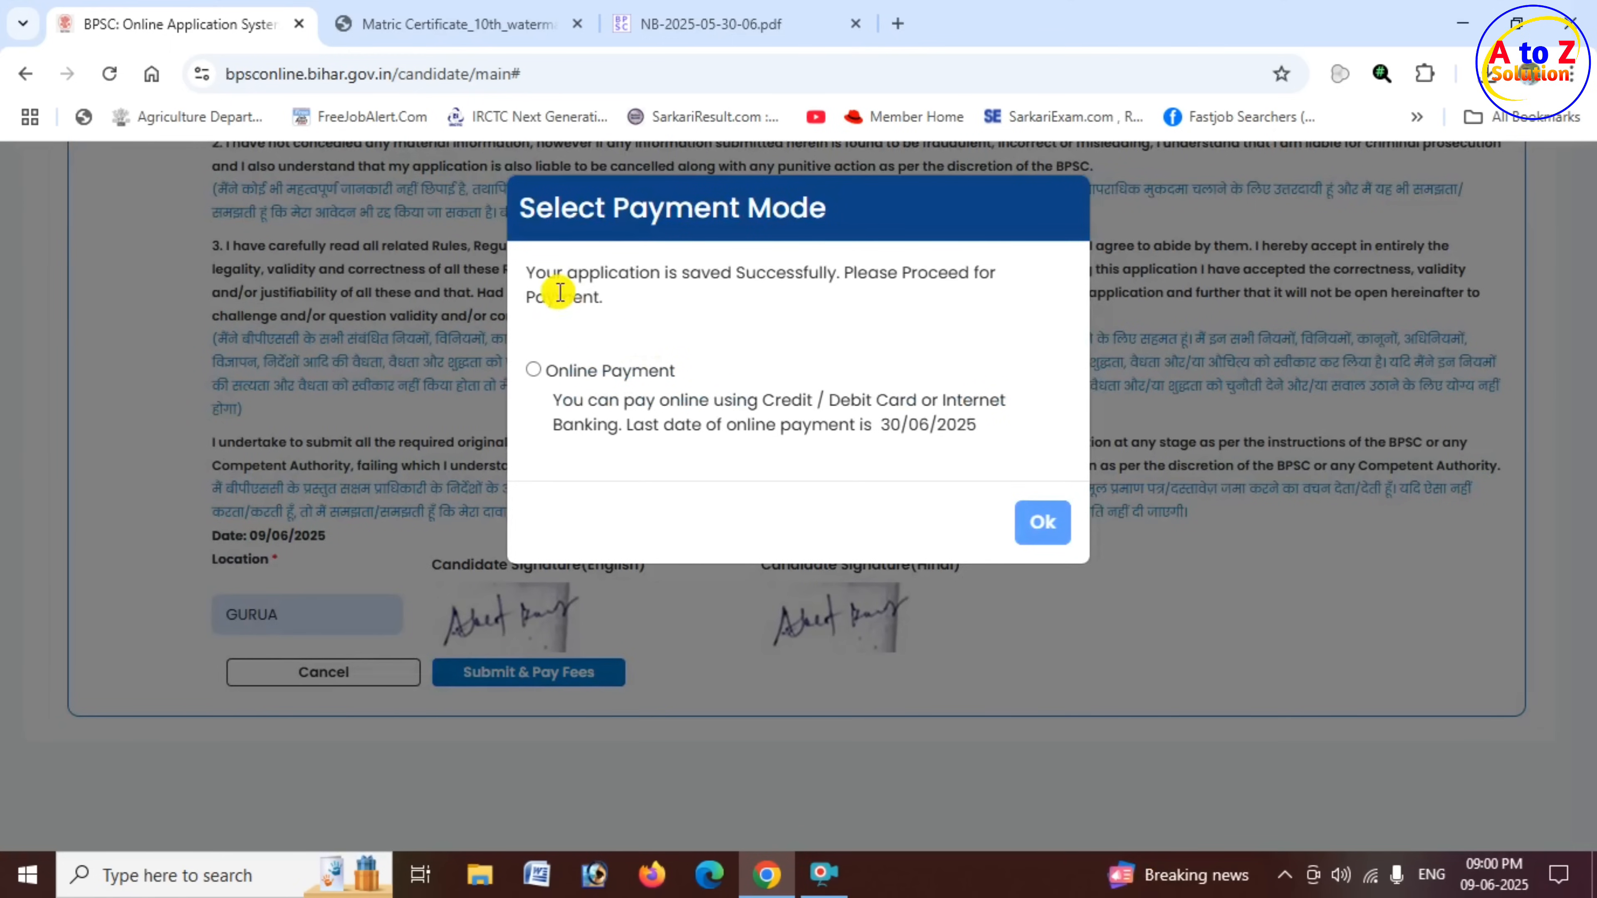
- Select Online Payment through SBI as the payment mode for the application fee
drag(533, 278, 985, 277)
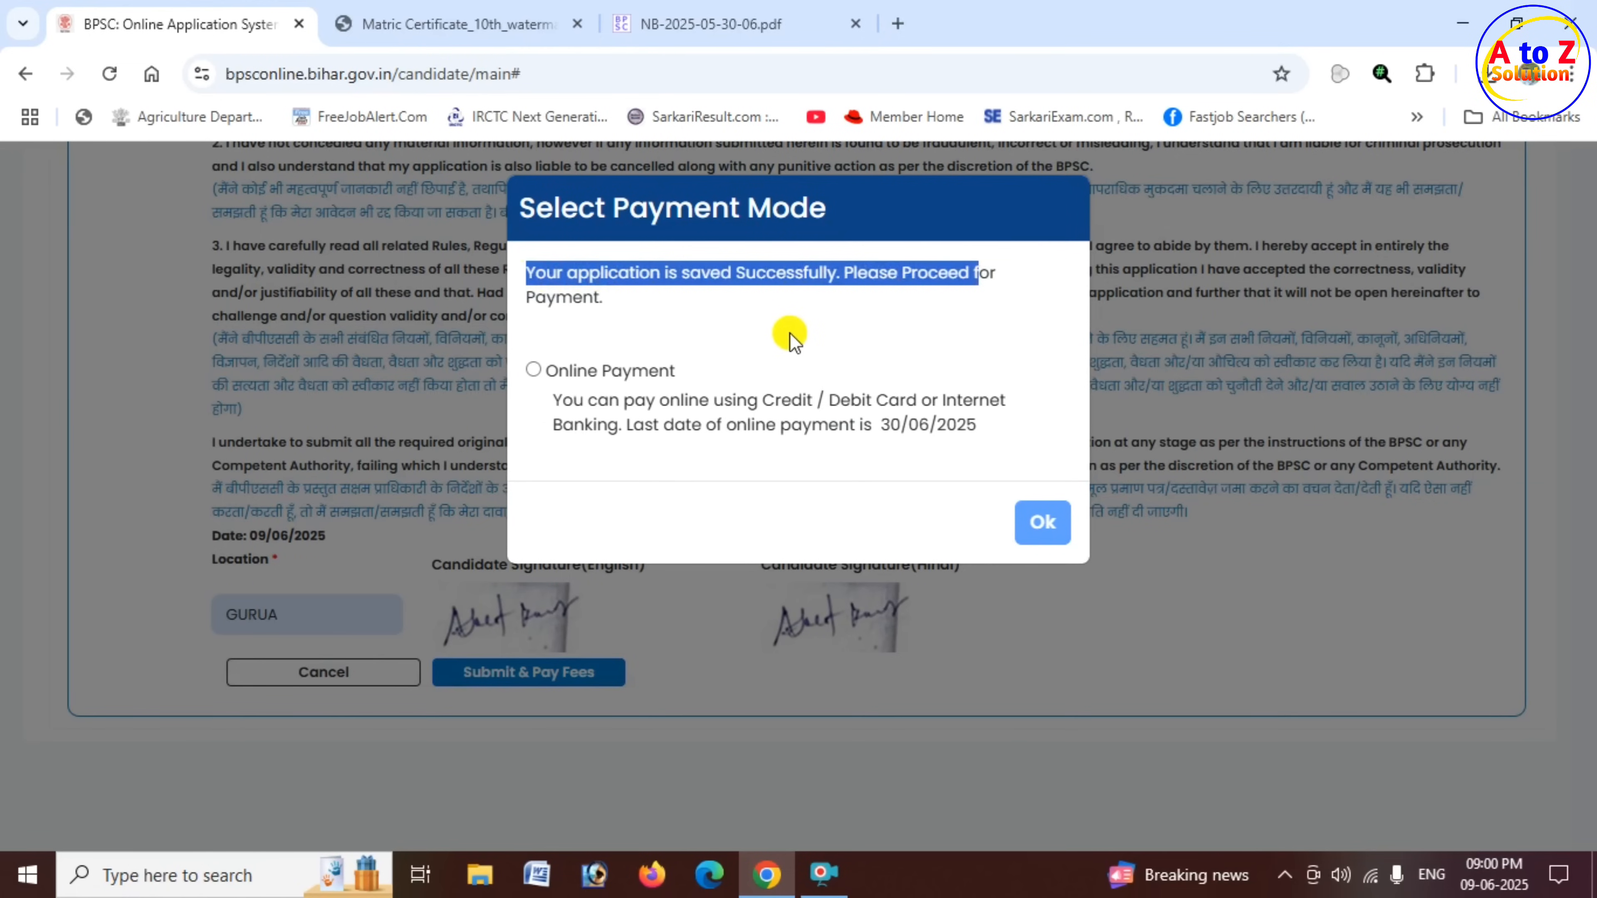
click(534, 372)
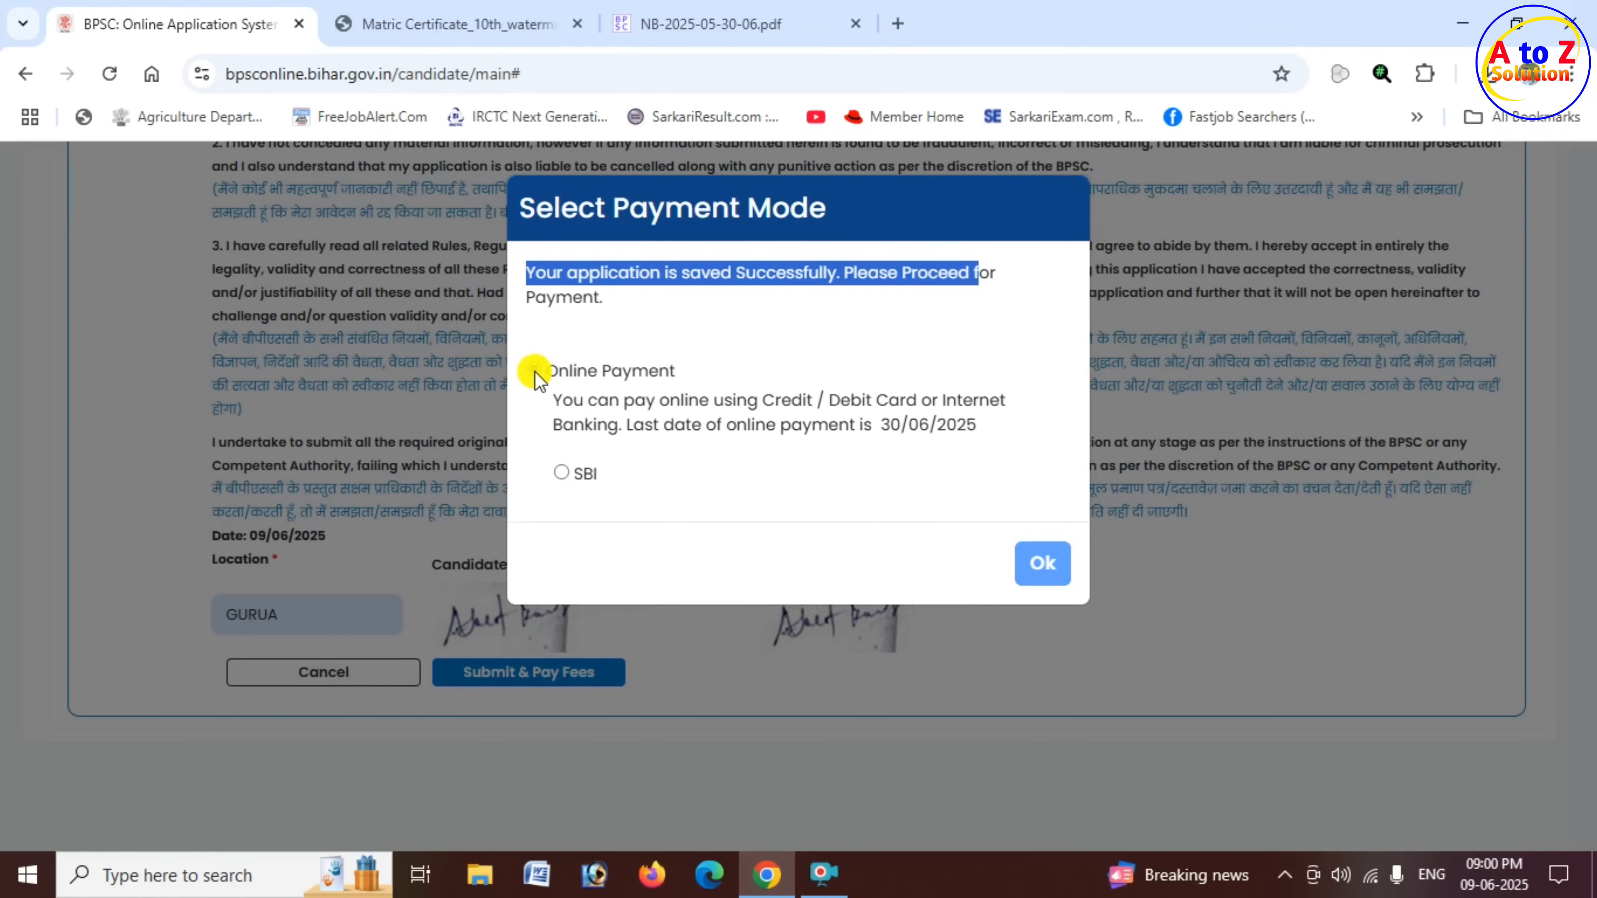
click(534, 370)
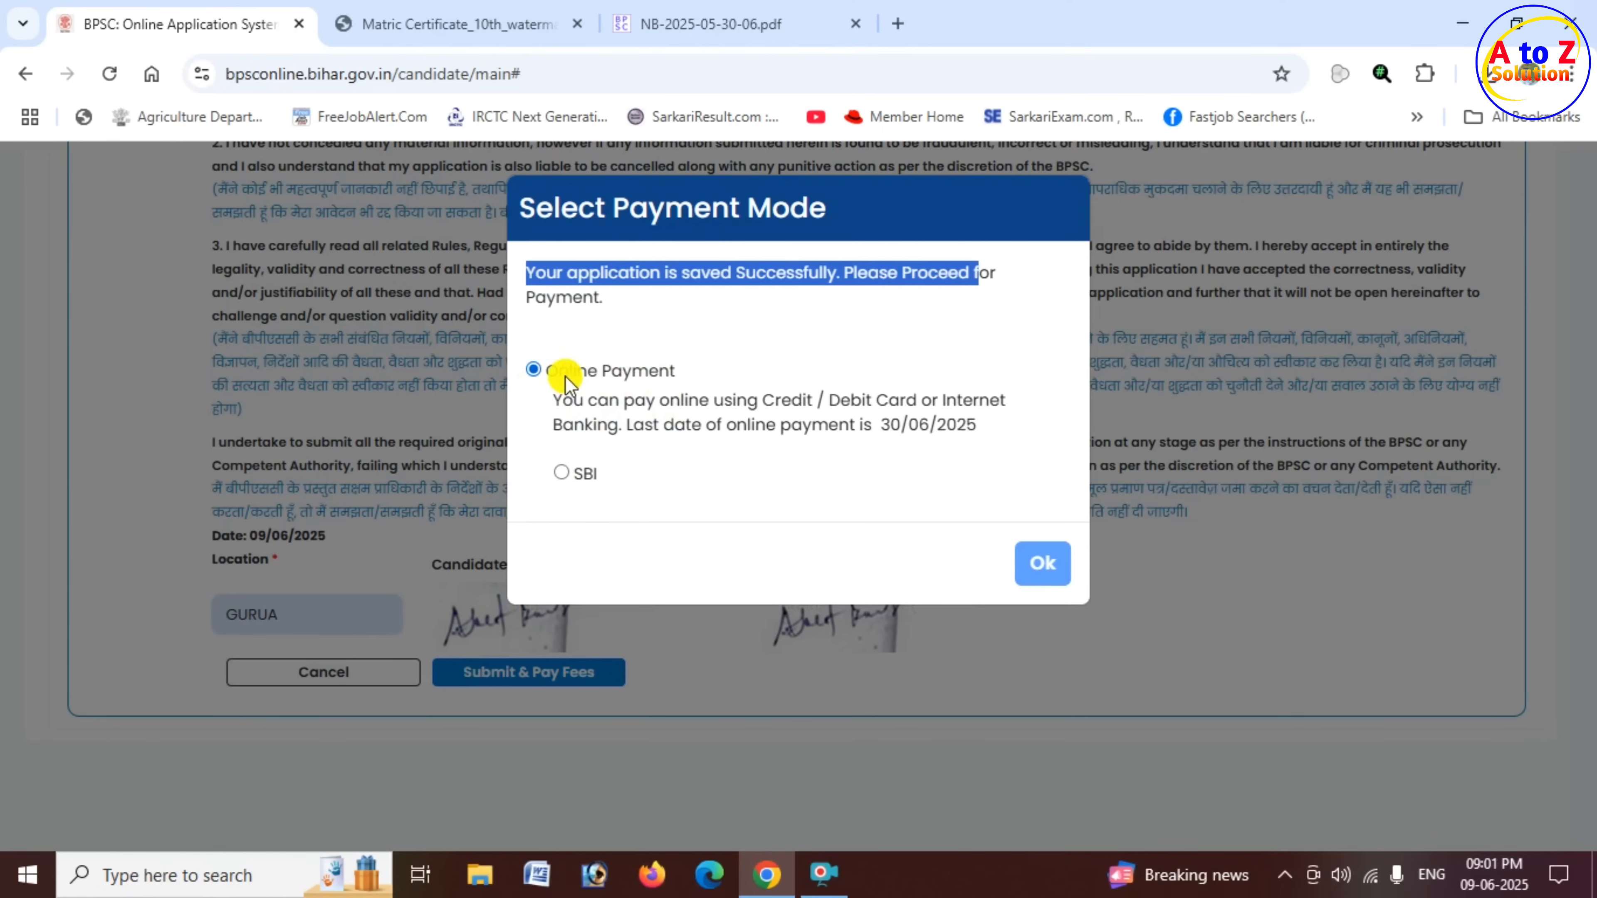
click(564, 474)
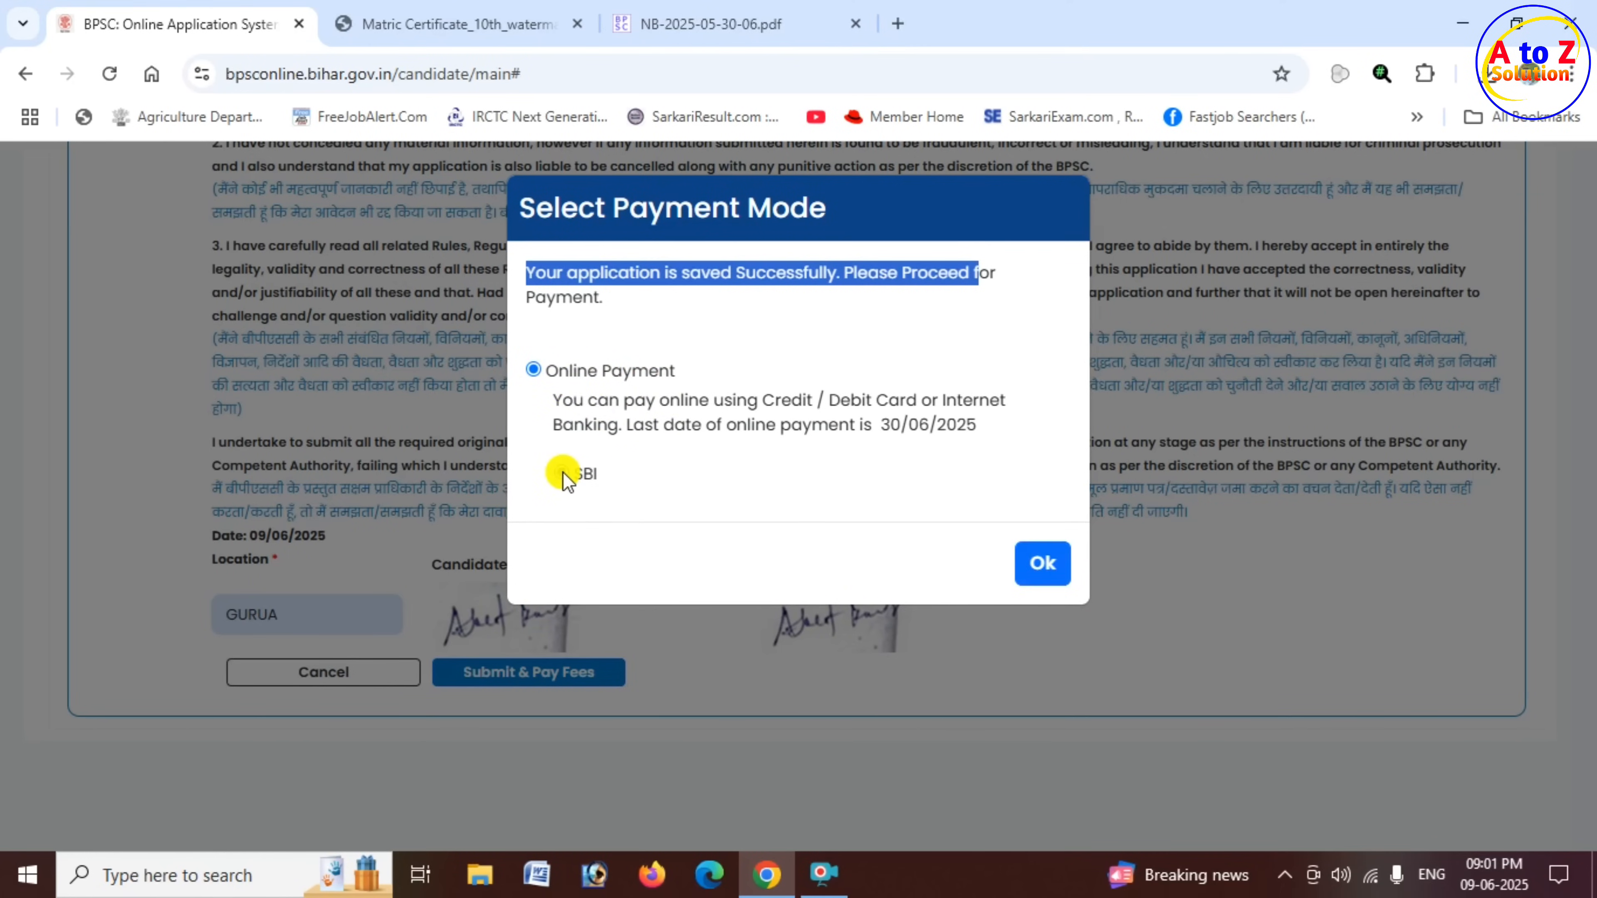
- Confirm the selected payment mode to open the SBI ePay payment page and look over its payment options and order summary
click(1045, 566)
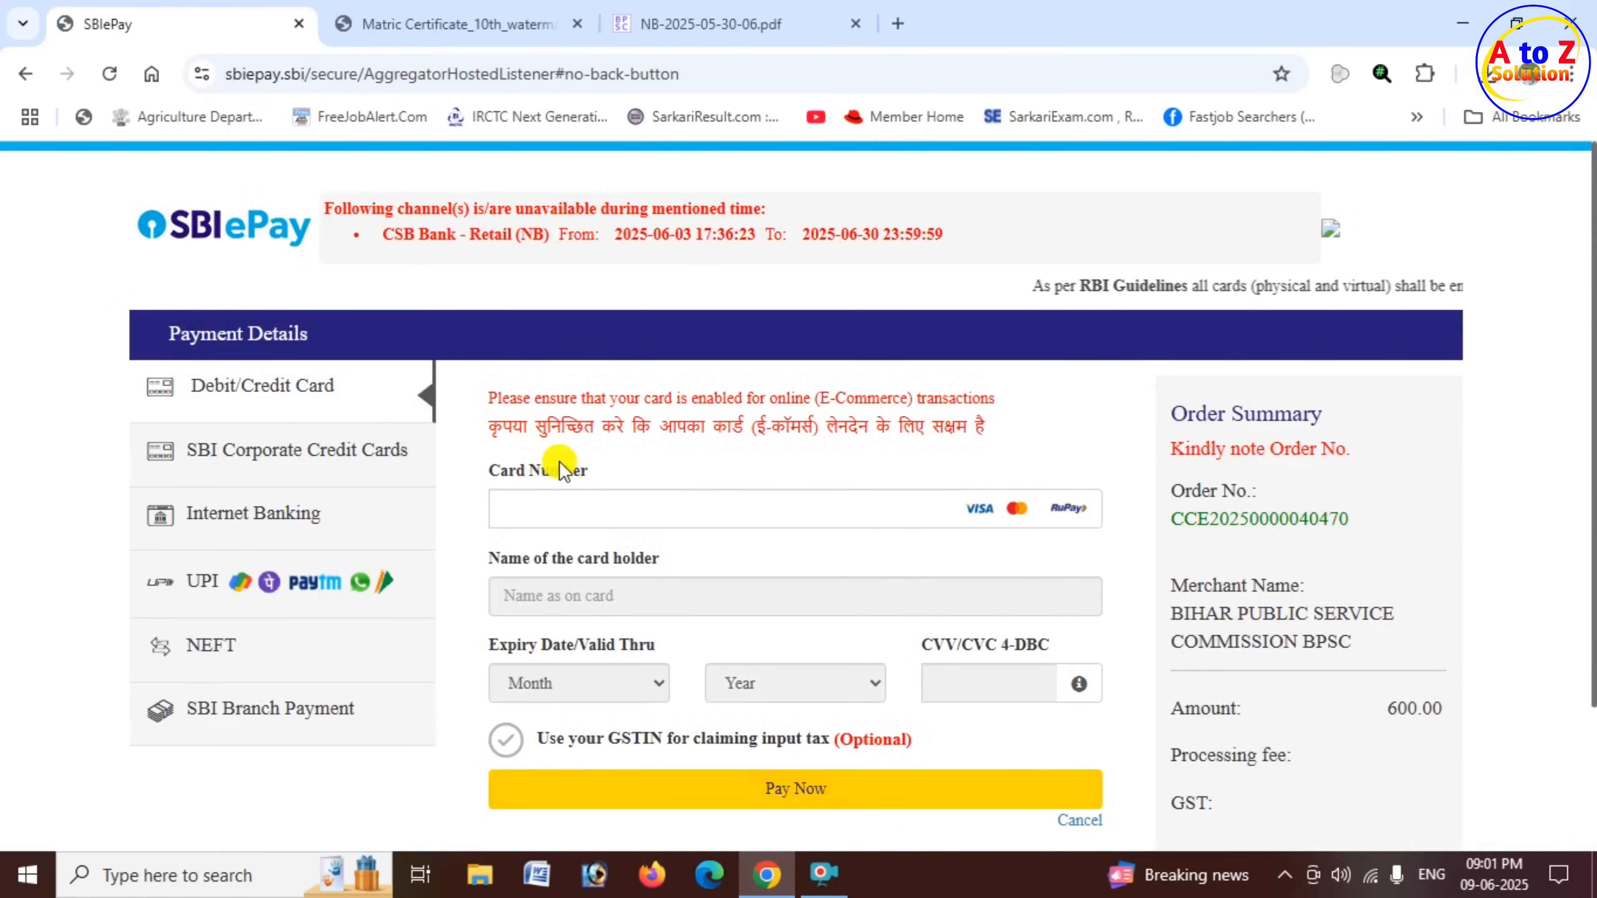
scroll(448, 458, down, 2)
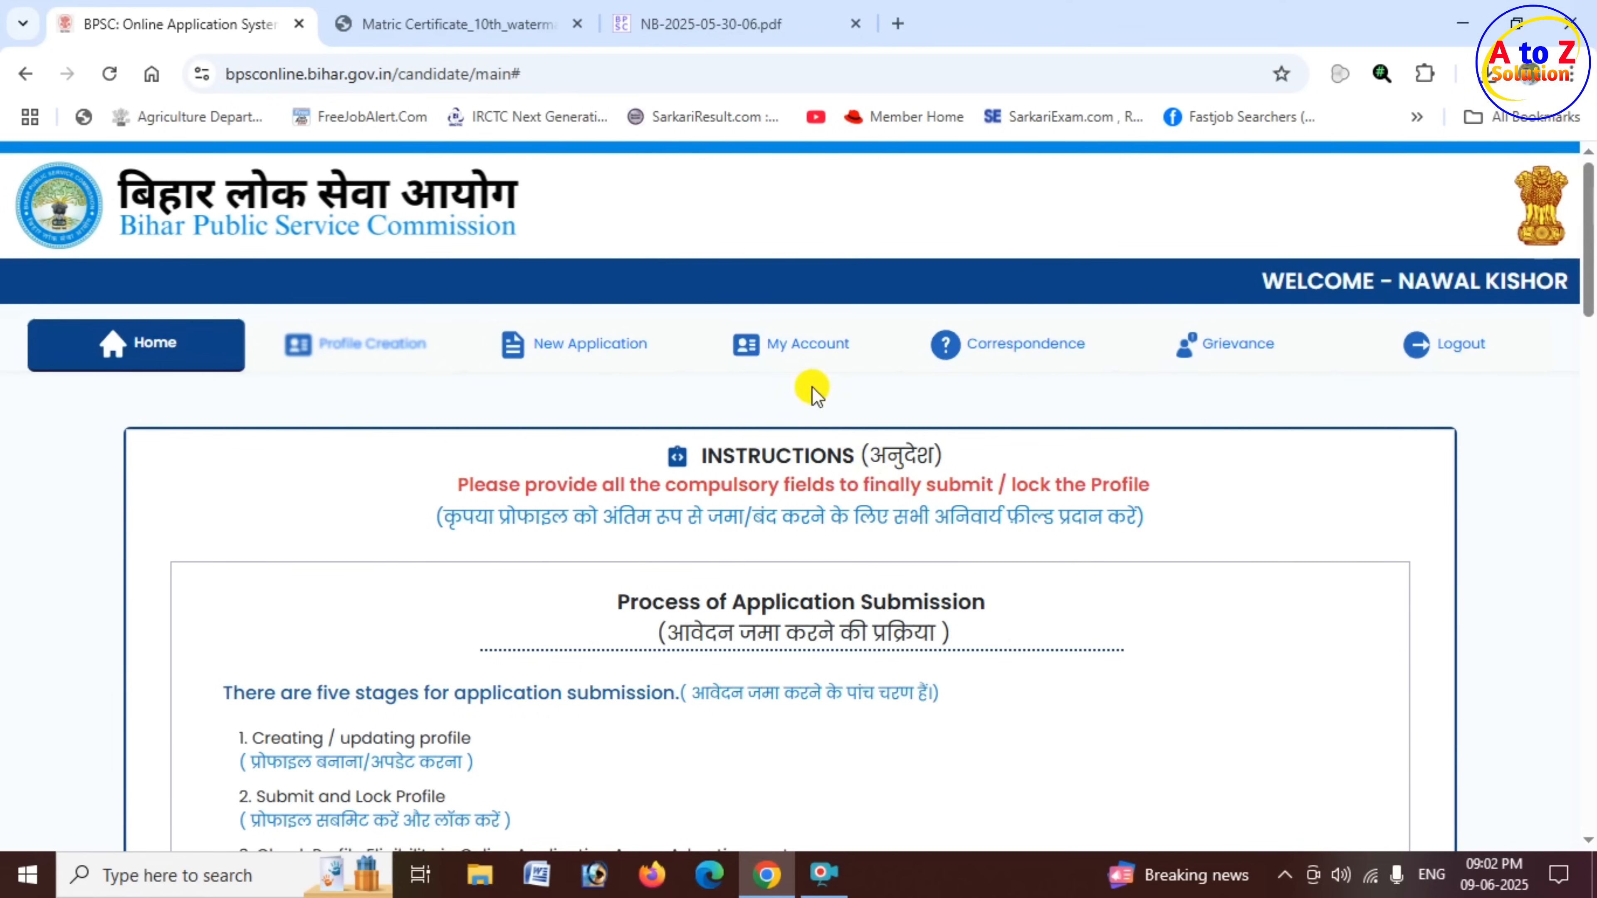
- Open the My Account page and examine the submitted application's applied date, advertisement, fee status and available actions under My Applications
click(819, 358)
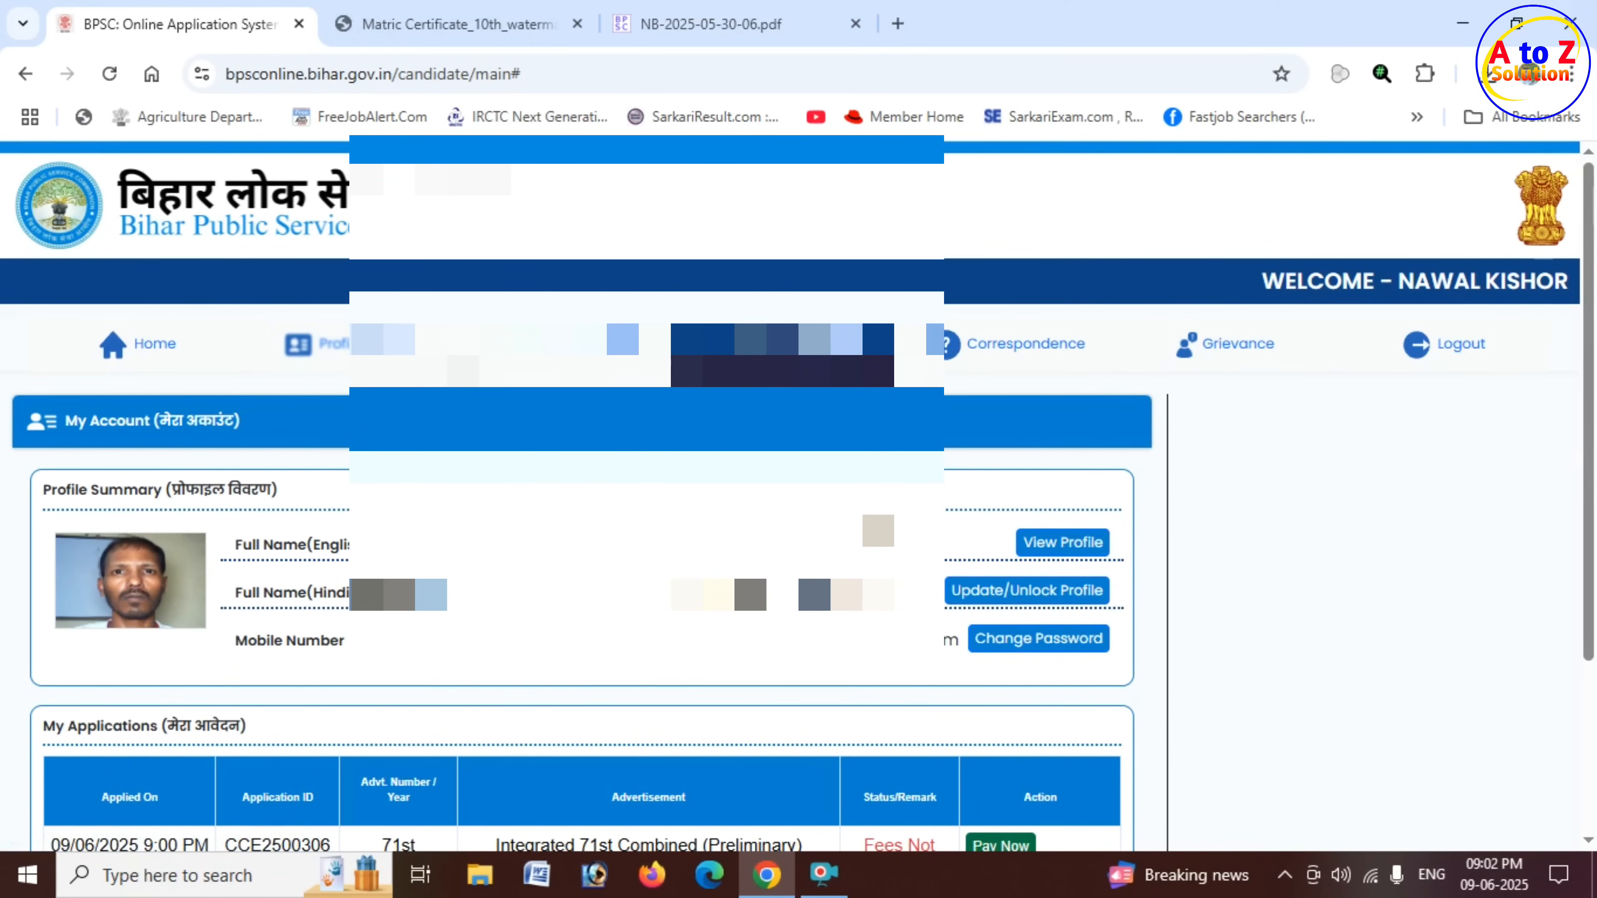
scroll(171, 519, down, 3)
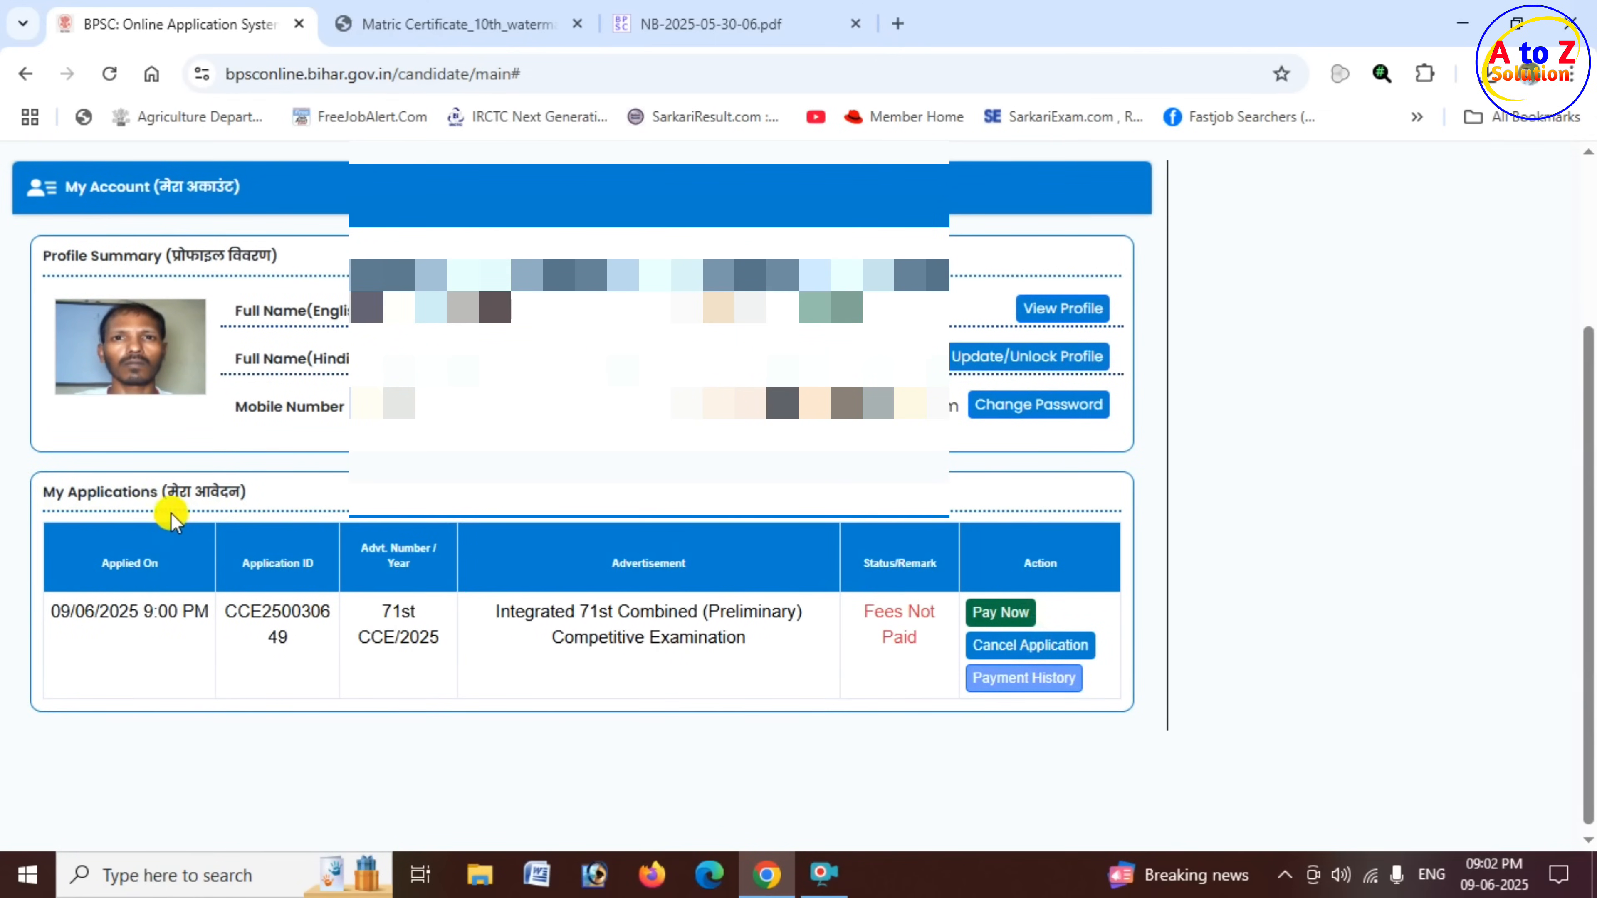
drag(48, 493, 164, 497)
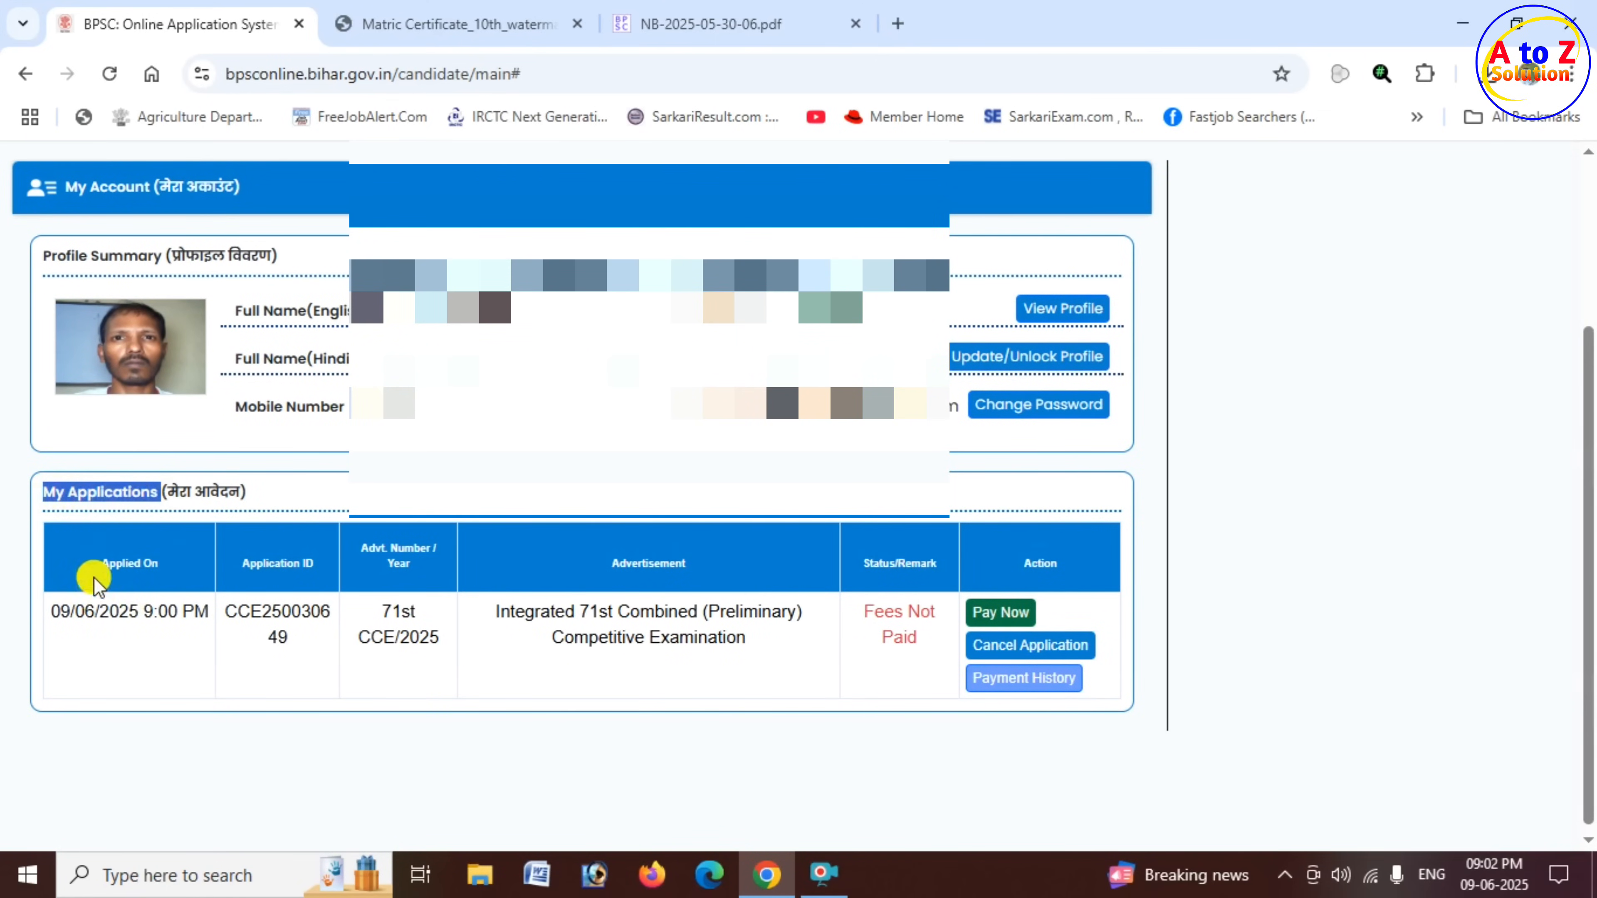
drag(95, 563, 168, 564)
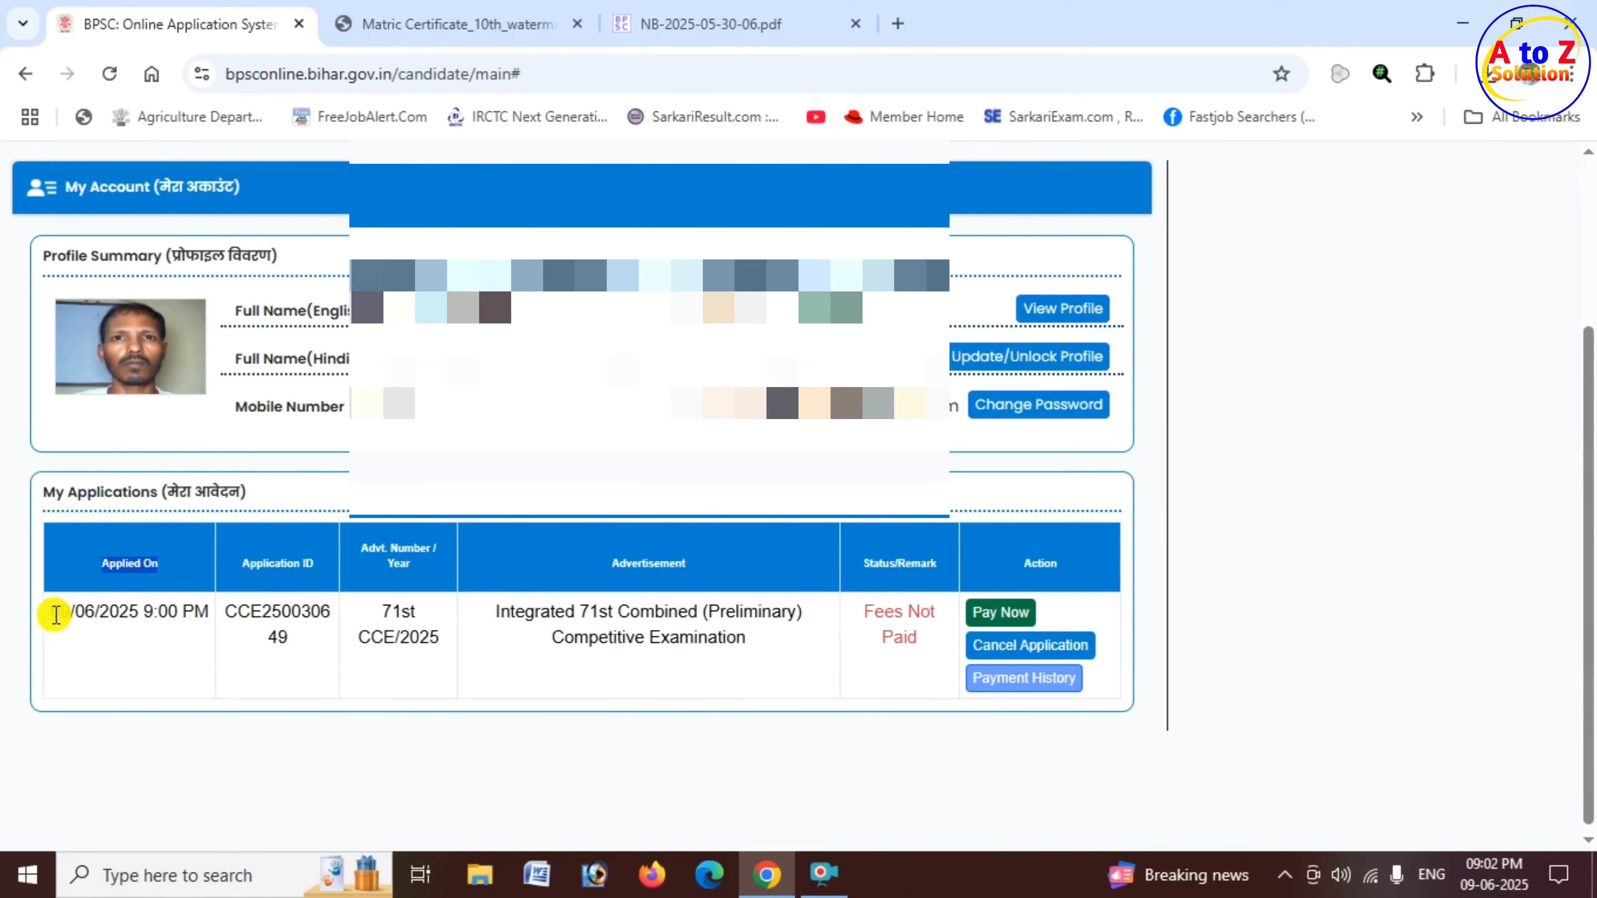
drag(50, 611, 194, 611)
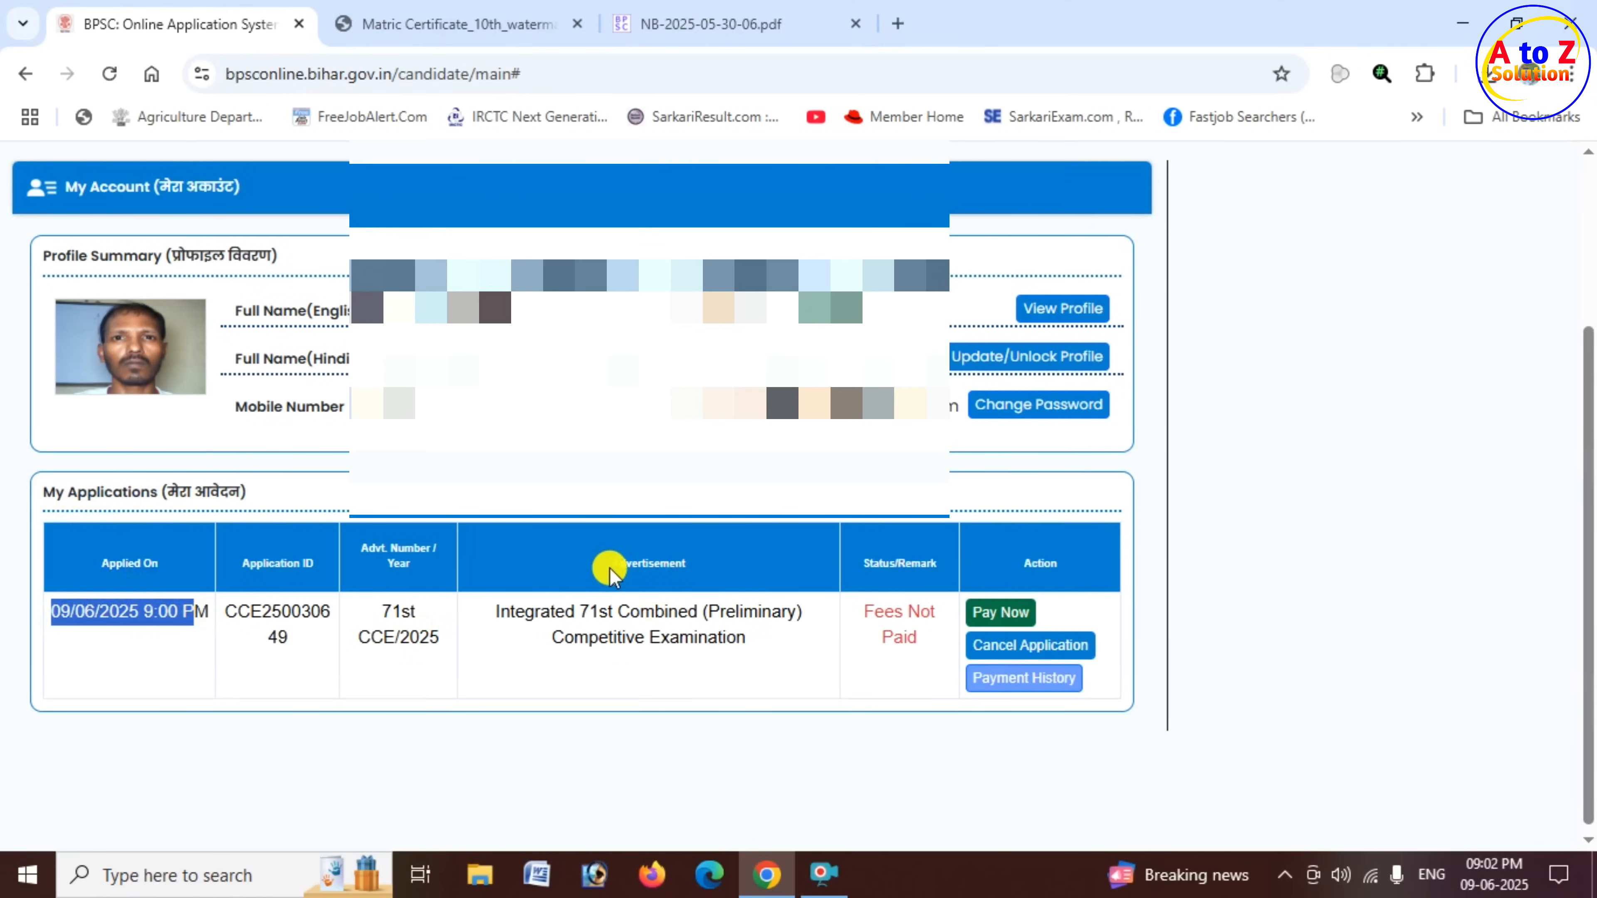
drag(629, 563, 695, 564)
click(884, 559)
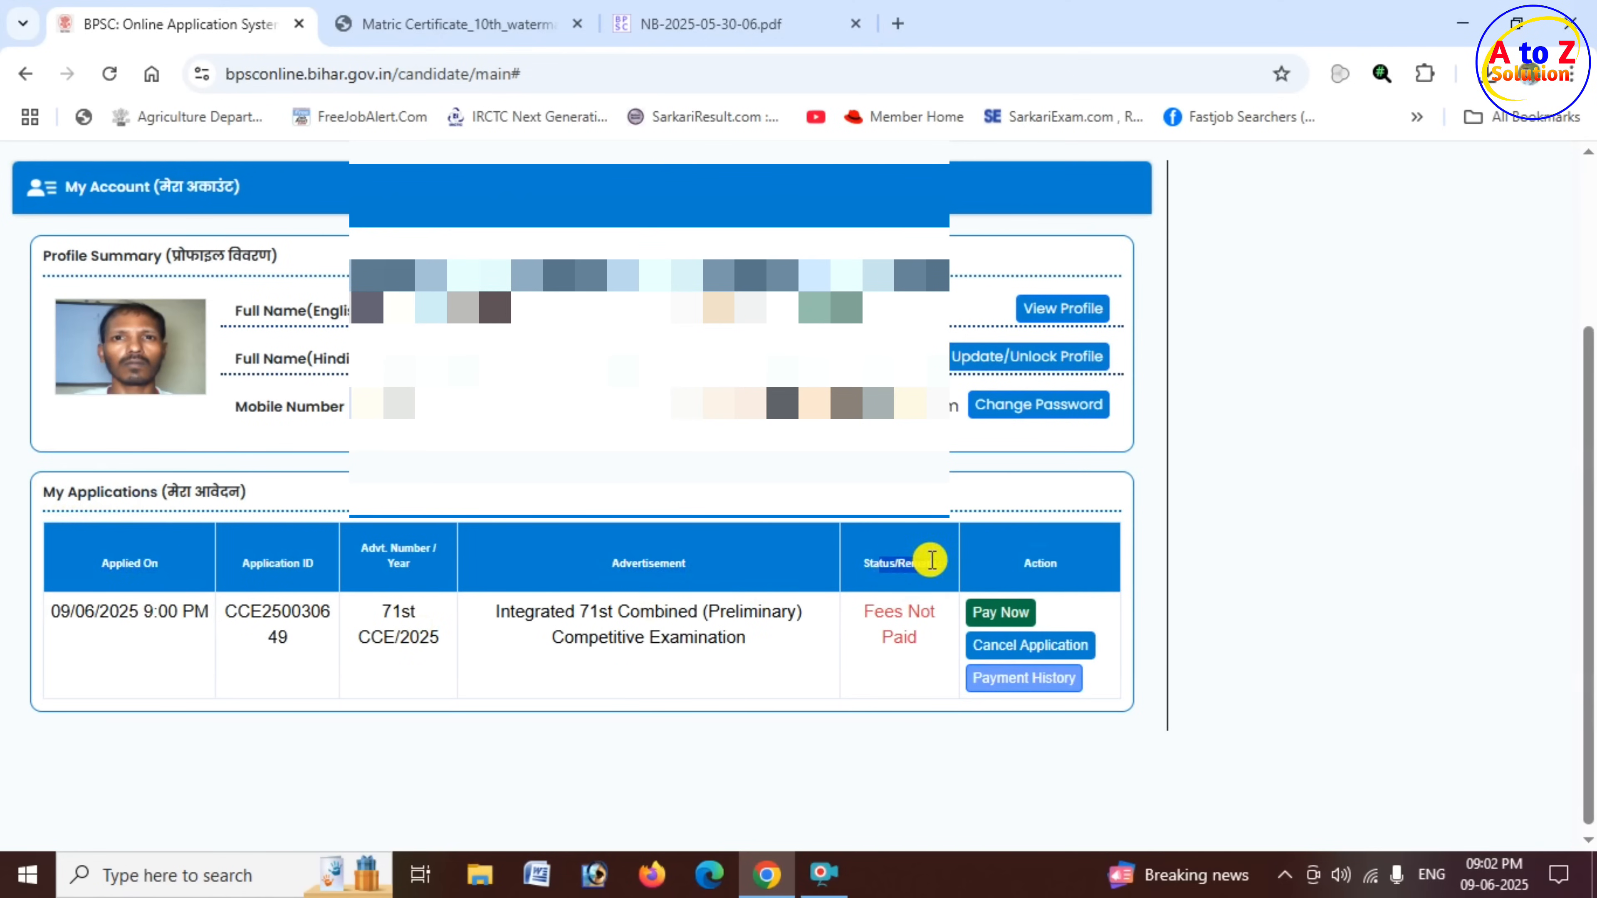
drag(860, 613, 937, 644)
click(914, 640)
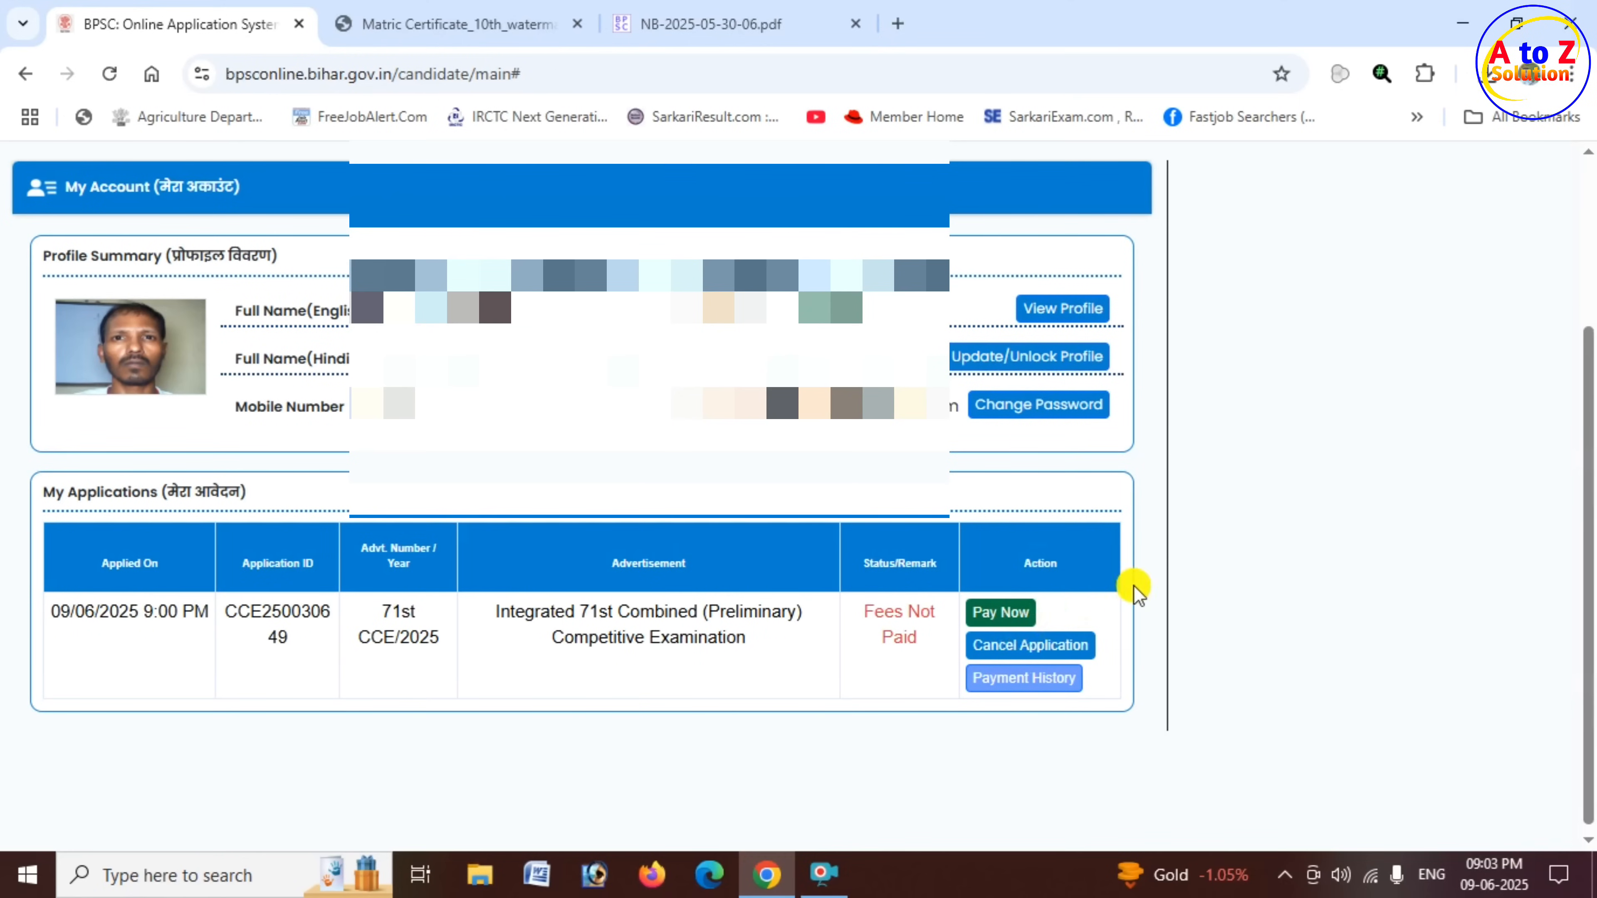
scroll(1182, 570, up, 2)
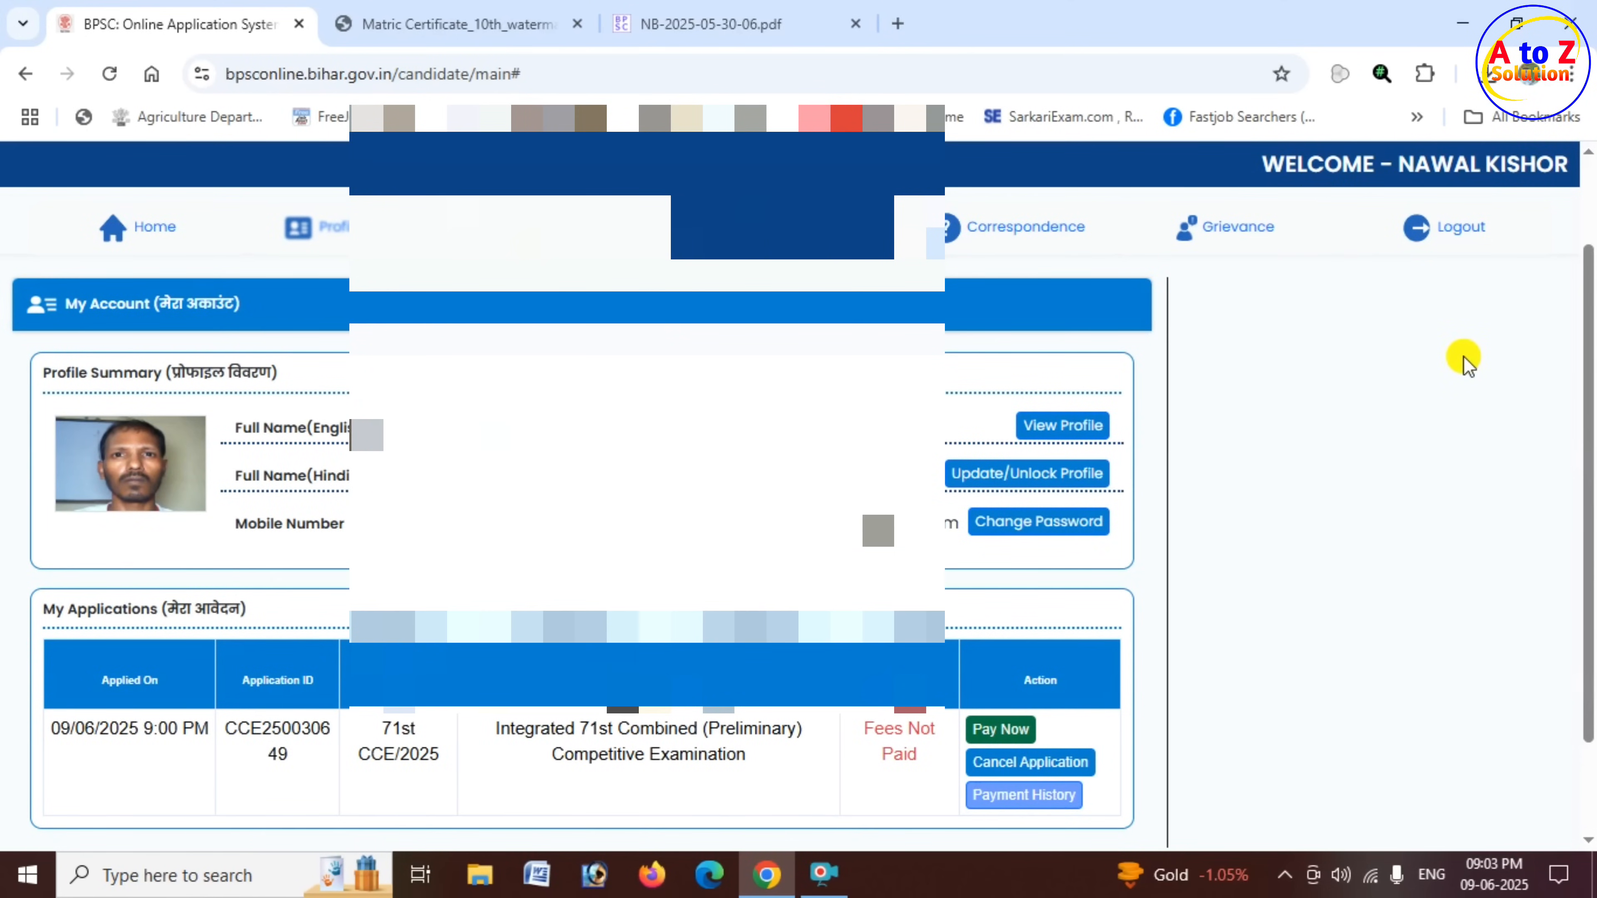
scroll(1452, 364, up, 2)
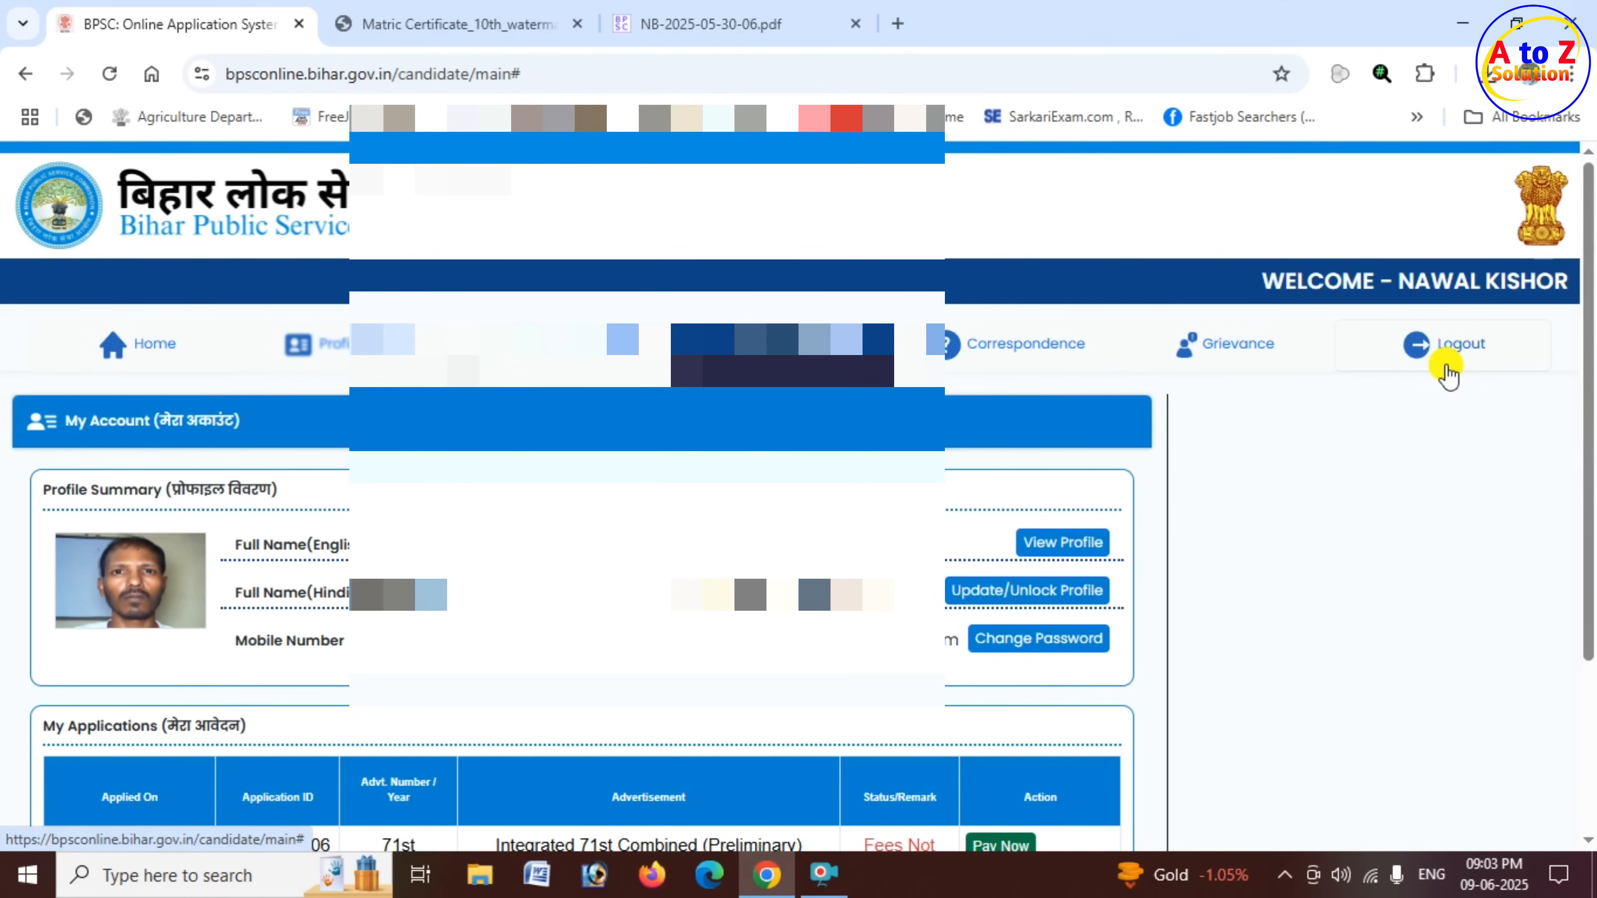